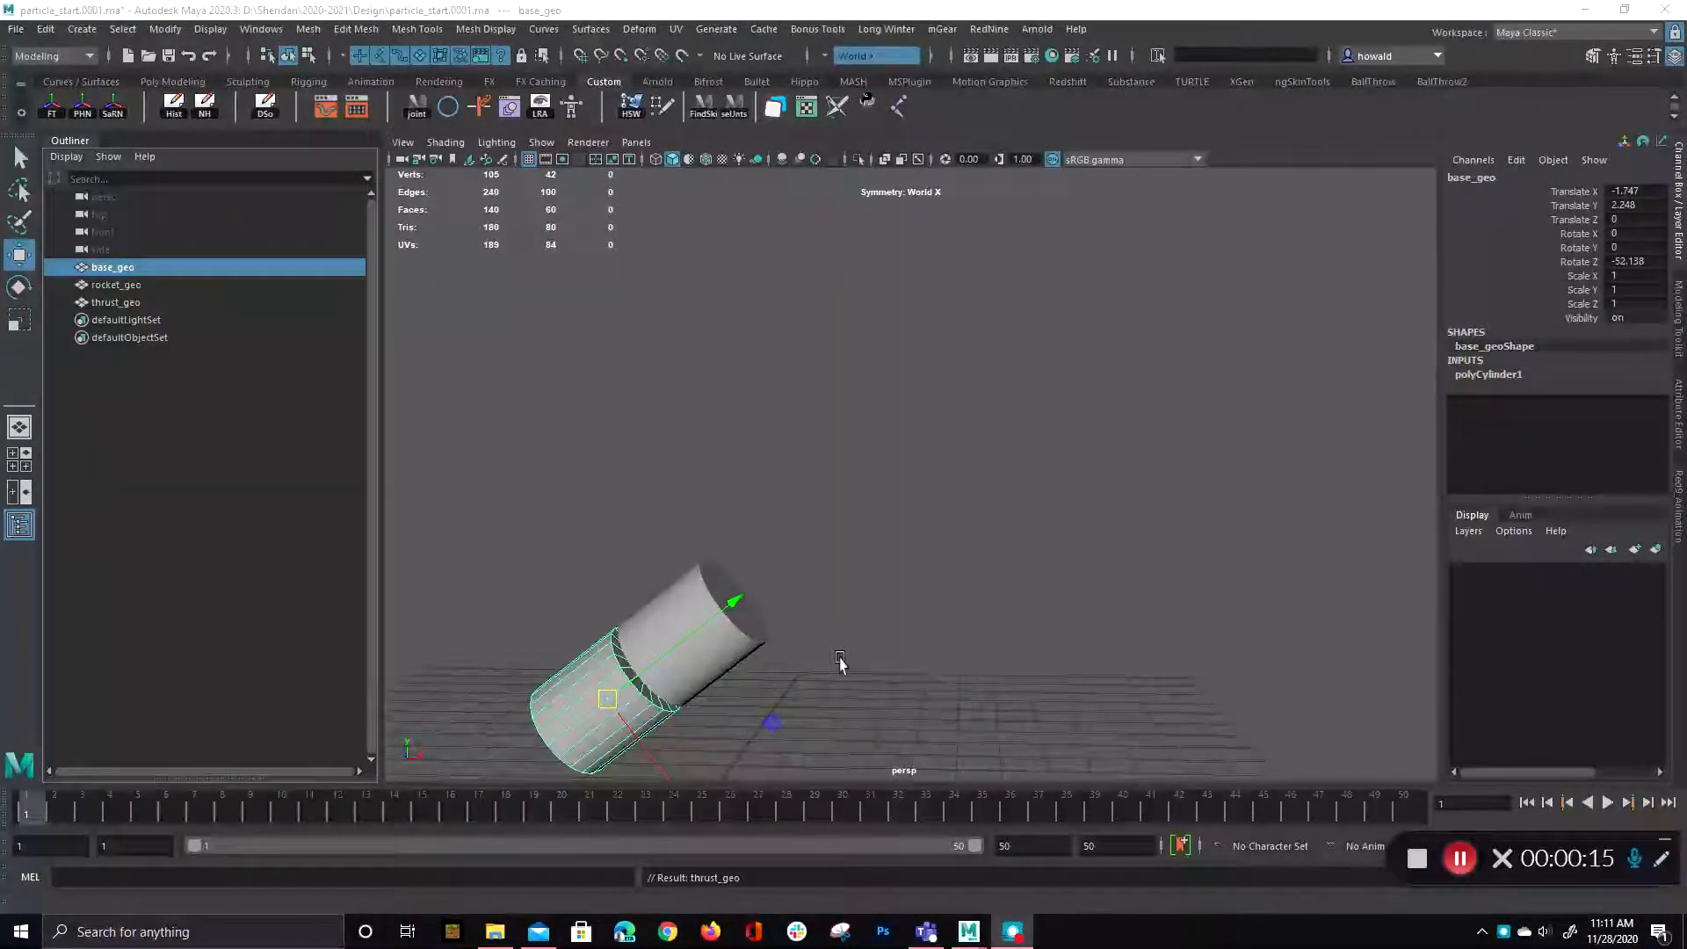
- Play back the rocket launch animation to review it, stop playback and scrub the timeline to frame 4
scroll(630, 490, down, 8)
alt+middle_drag(1074, 645, 831, 708)
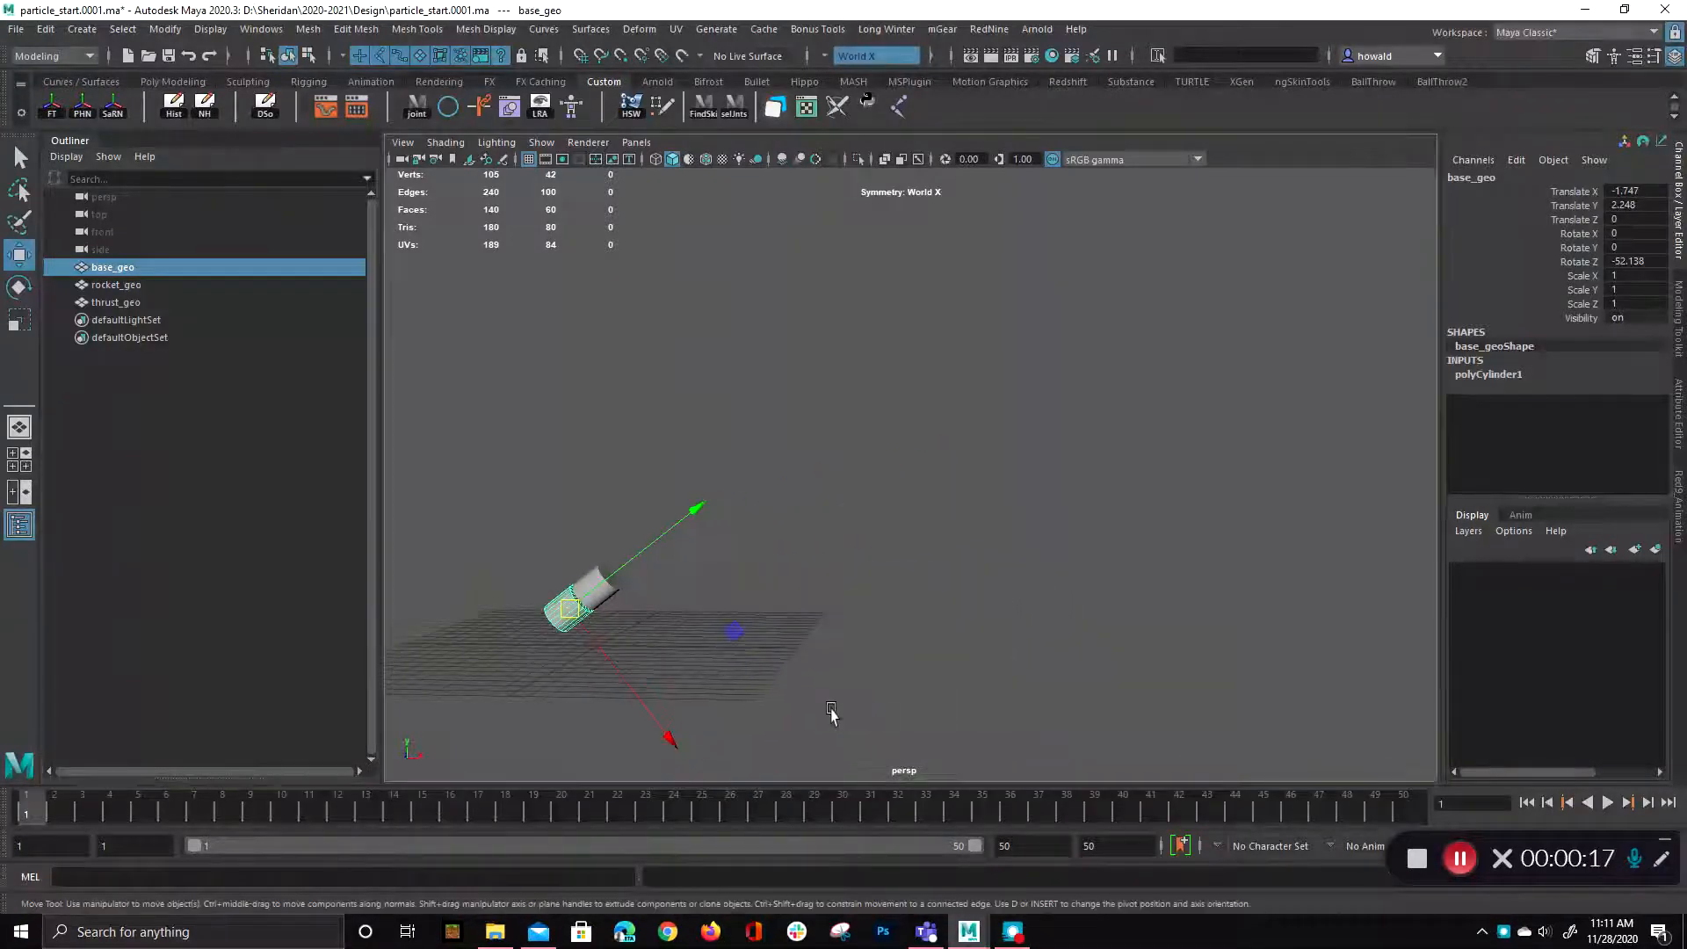
click(1606, 802)
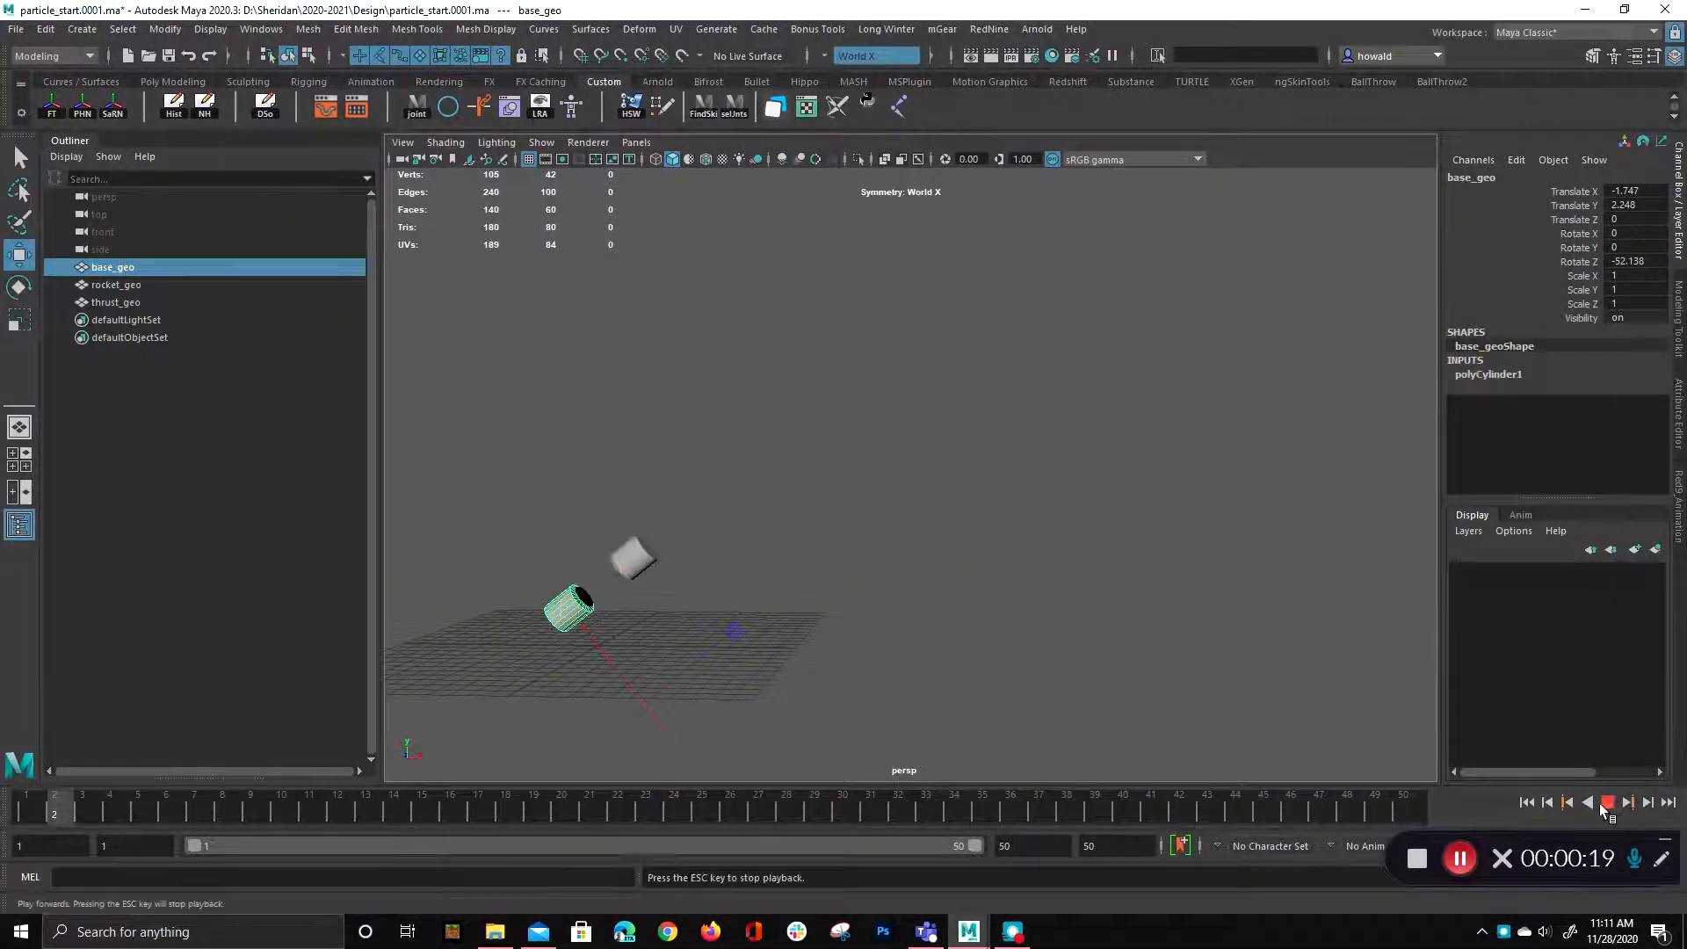
click(1171, 705)
mouse_move(814, 595)
alt+mouse_down()
mouse_move(1250, 746)
mouse_move(975, 633)
mouse_move(1105, 580)
mouse_move(663, 591)
mouse_move(603, 640)
mouse_move(805, 565)
alt+mouse_up()
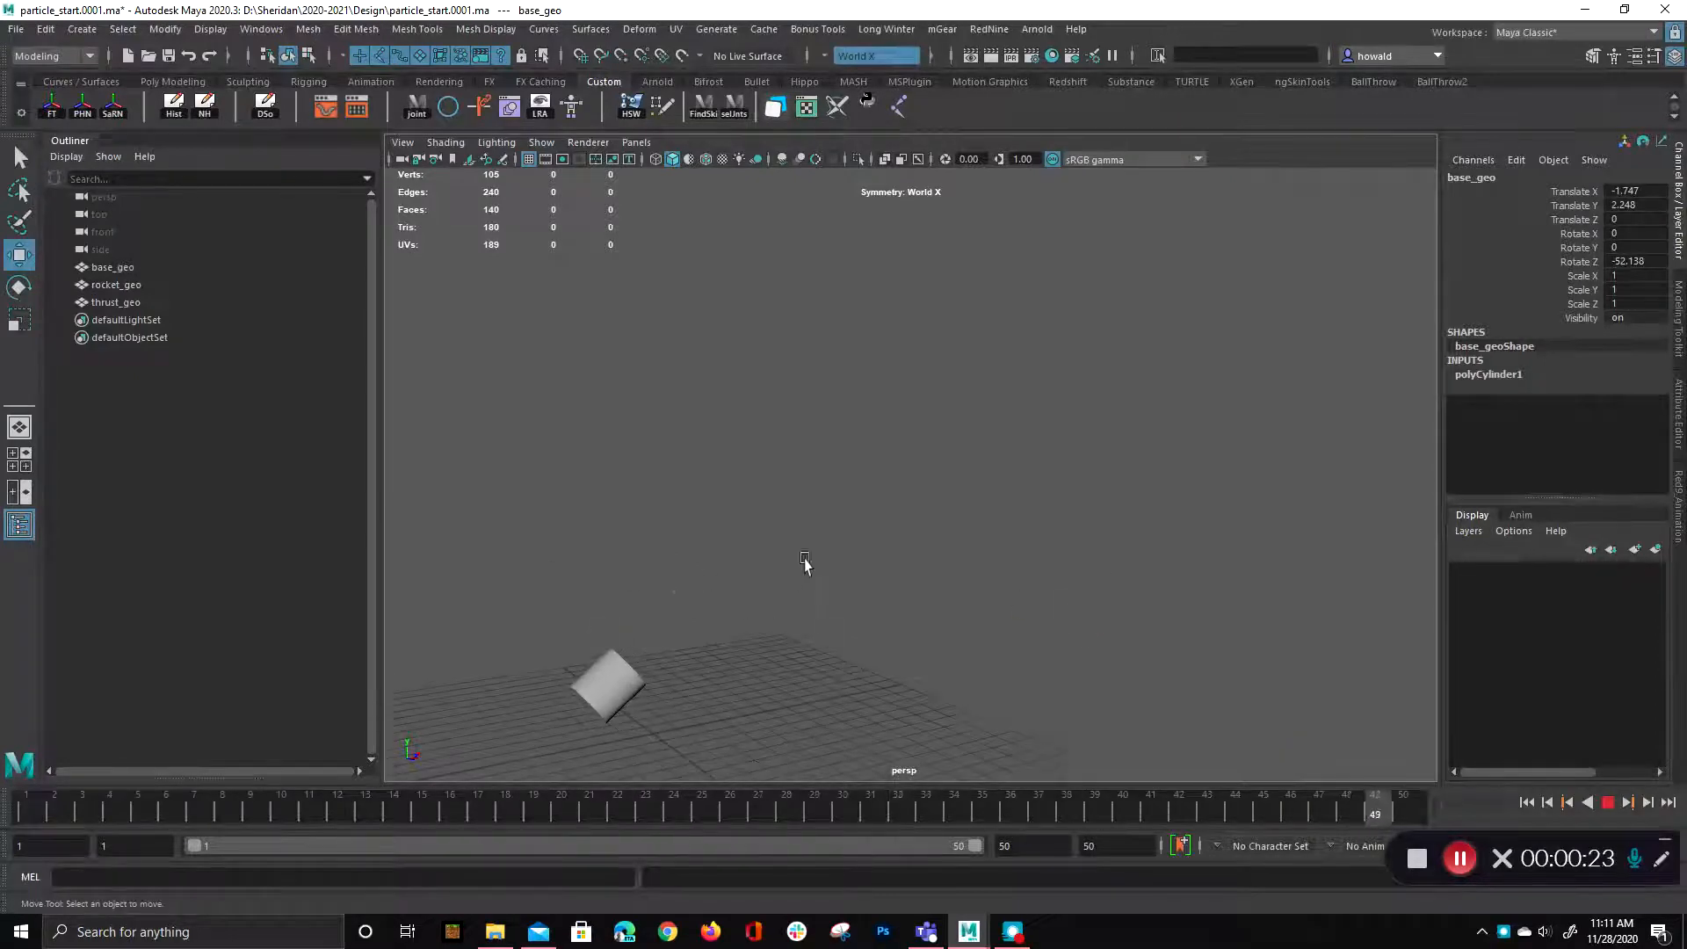
click(1610, 804)
drag(24, 819, 133, 883)
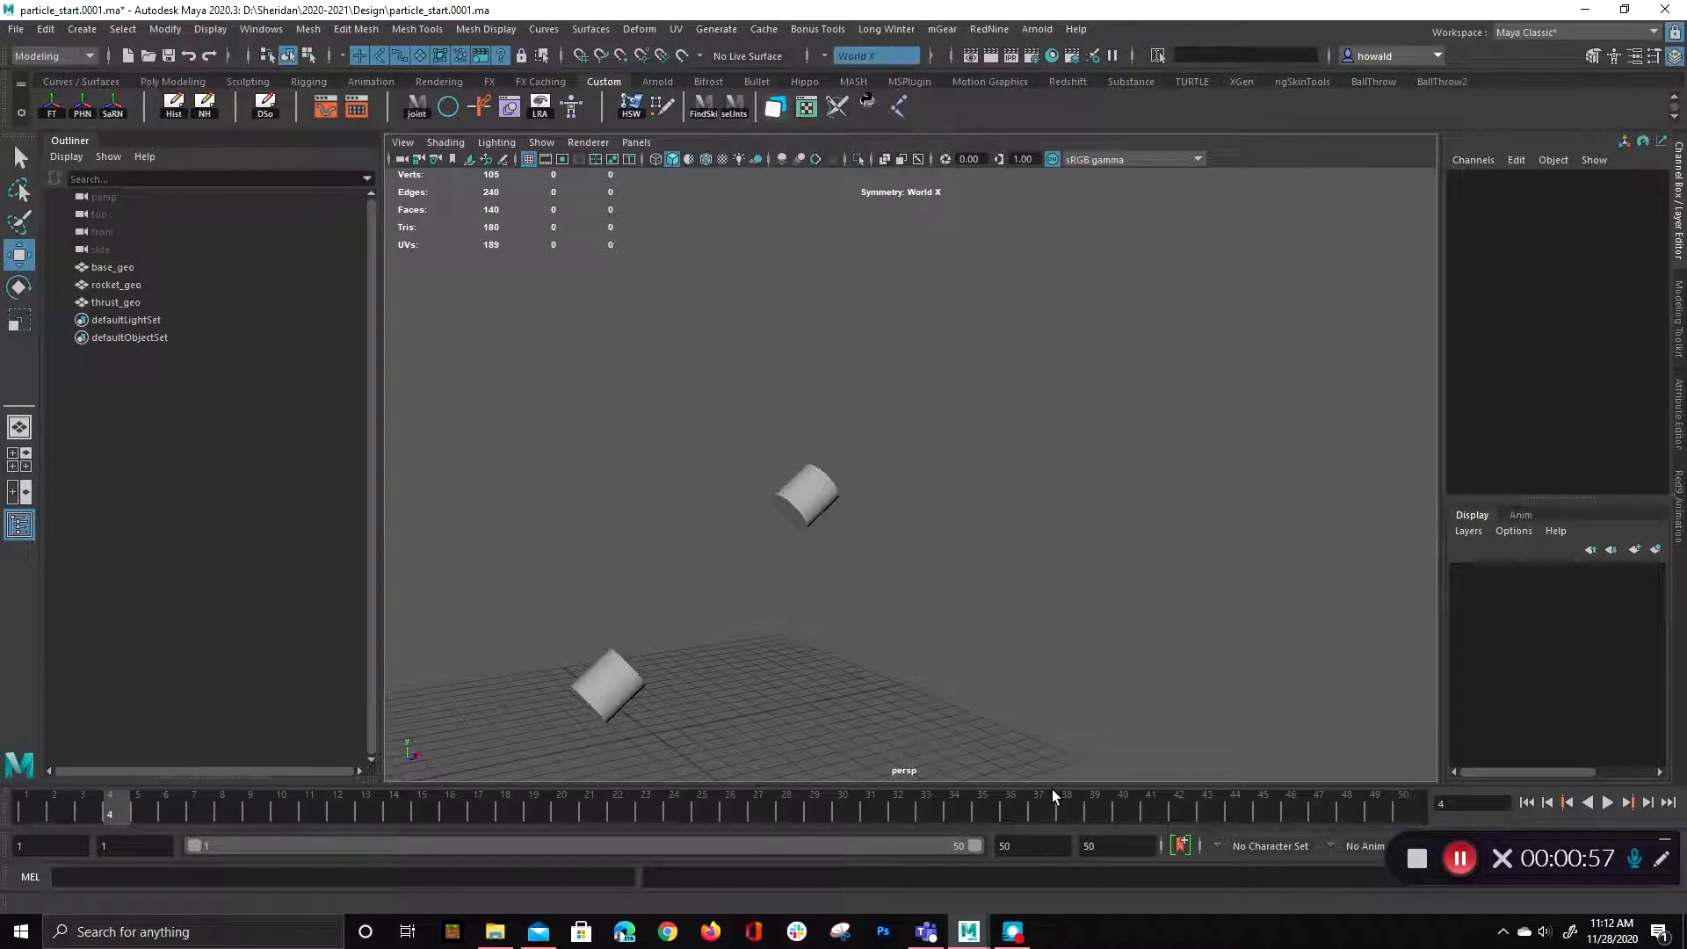
- Set the timeline's playback speed to Play Every Frame, Max Real-time
right_click(991, 805)
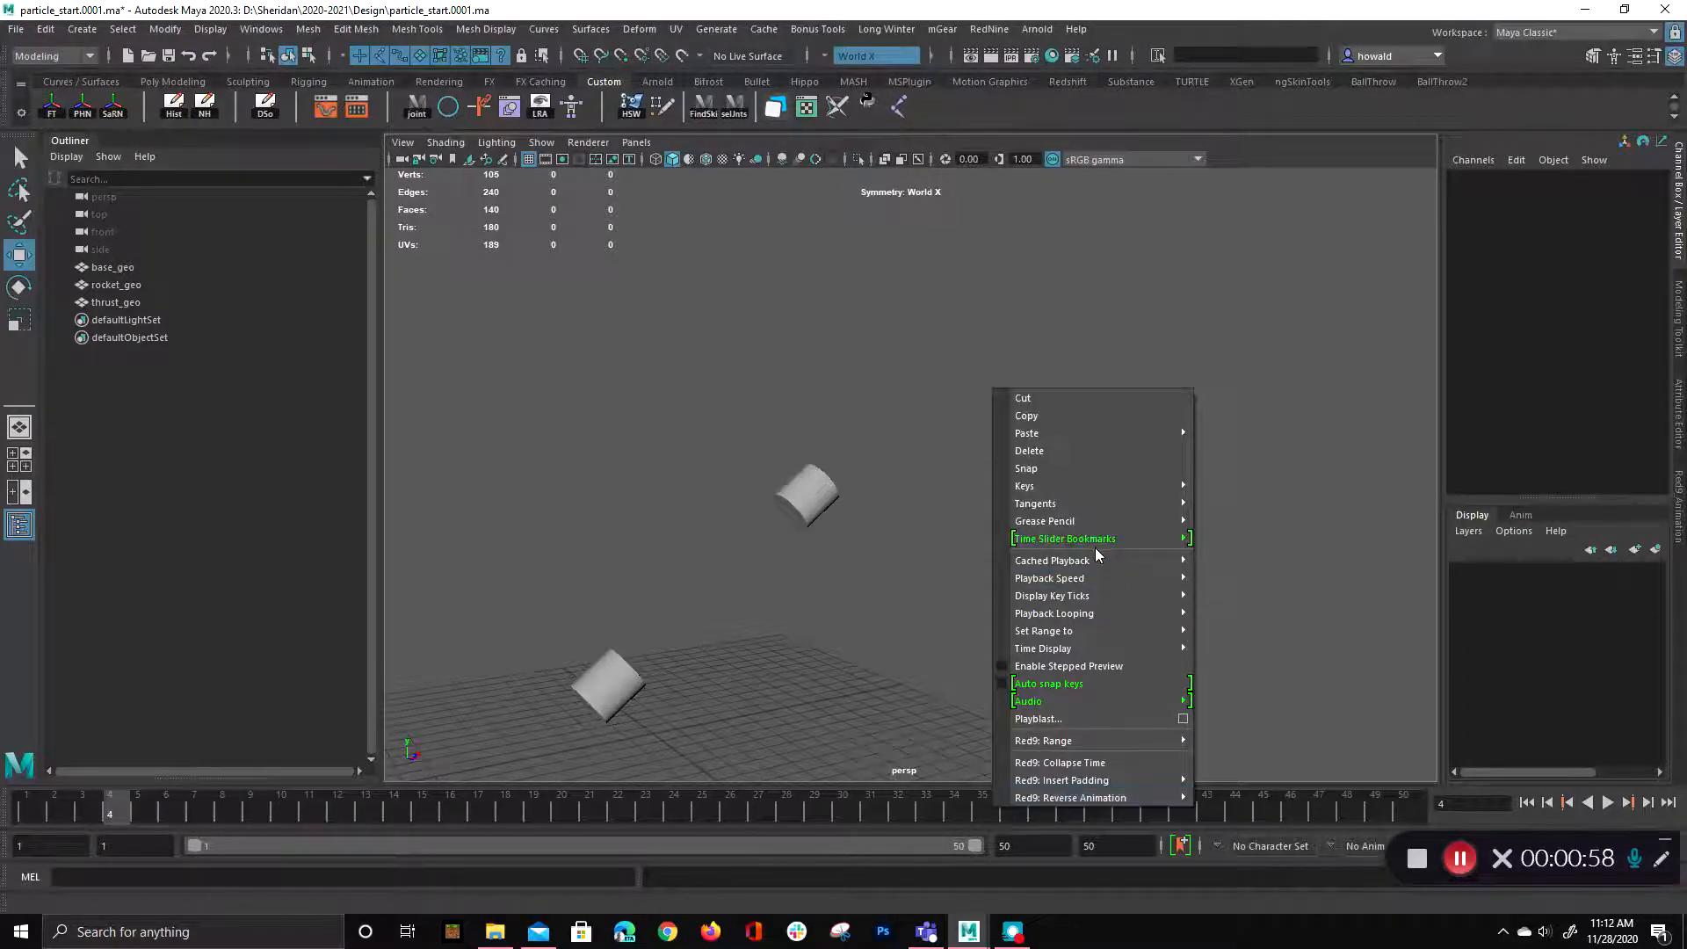
mouse_move(1099, 575)
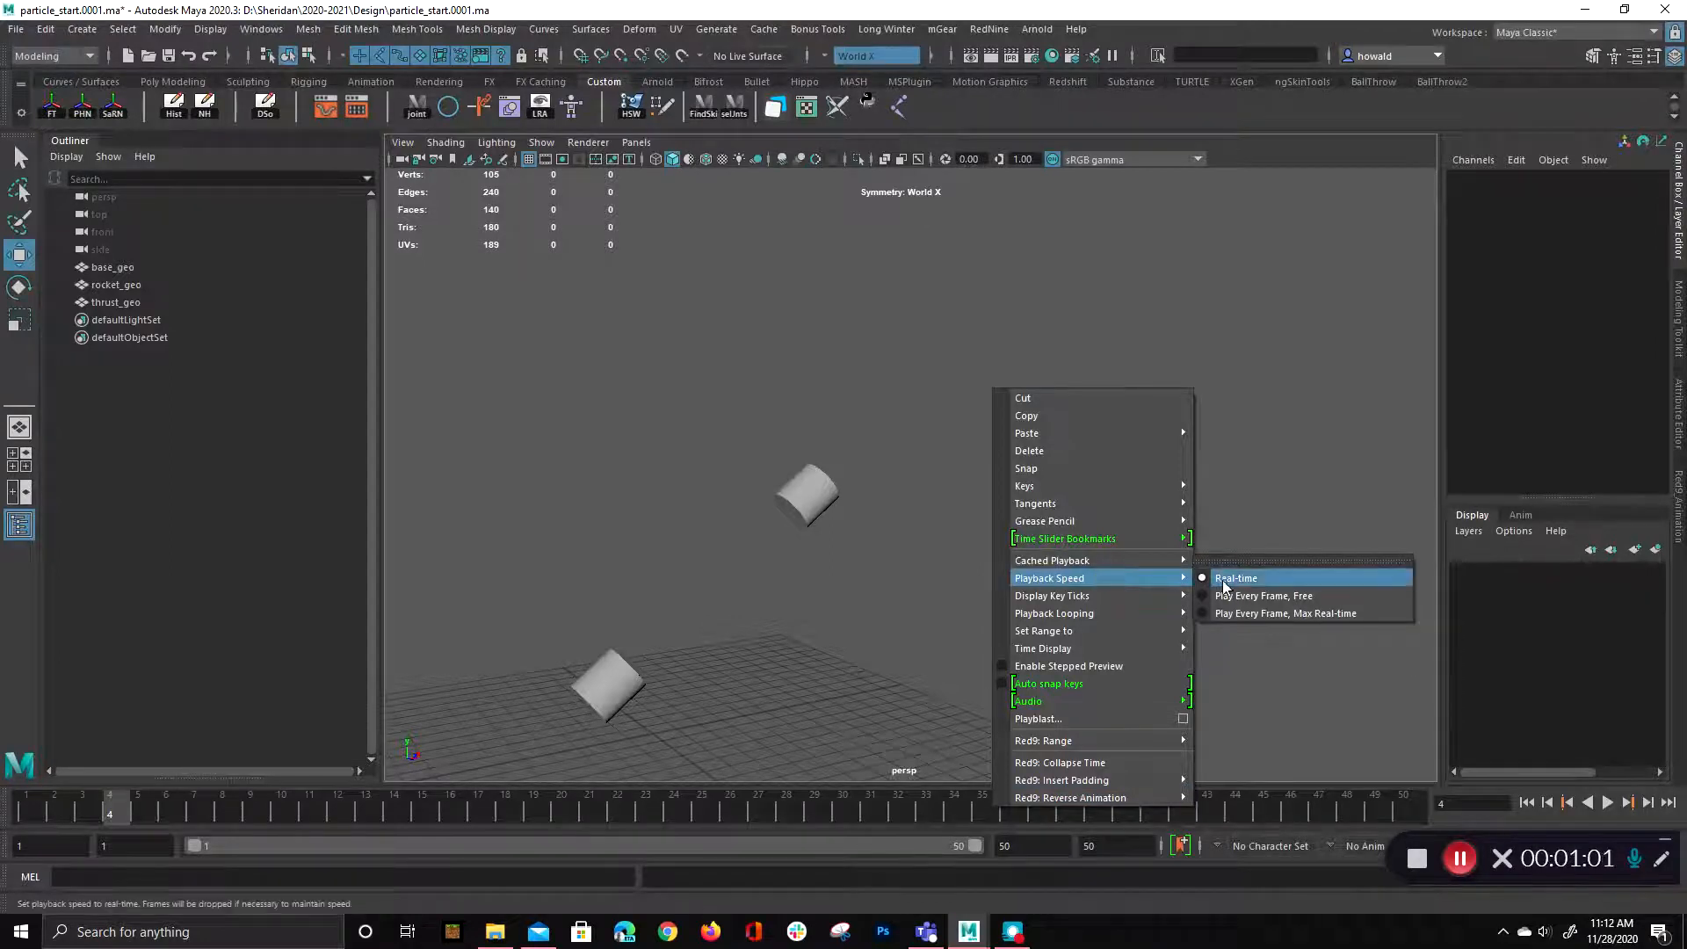
mouse_move(1158, 601)
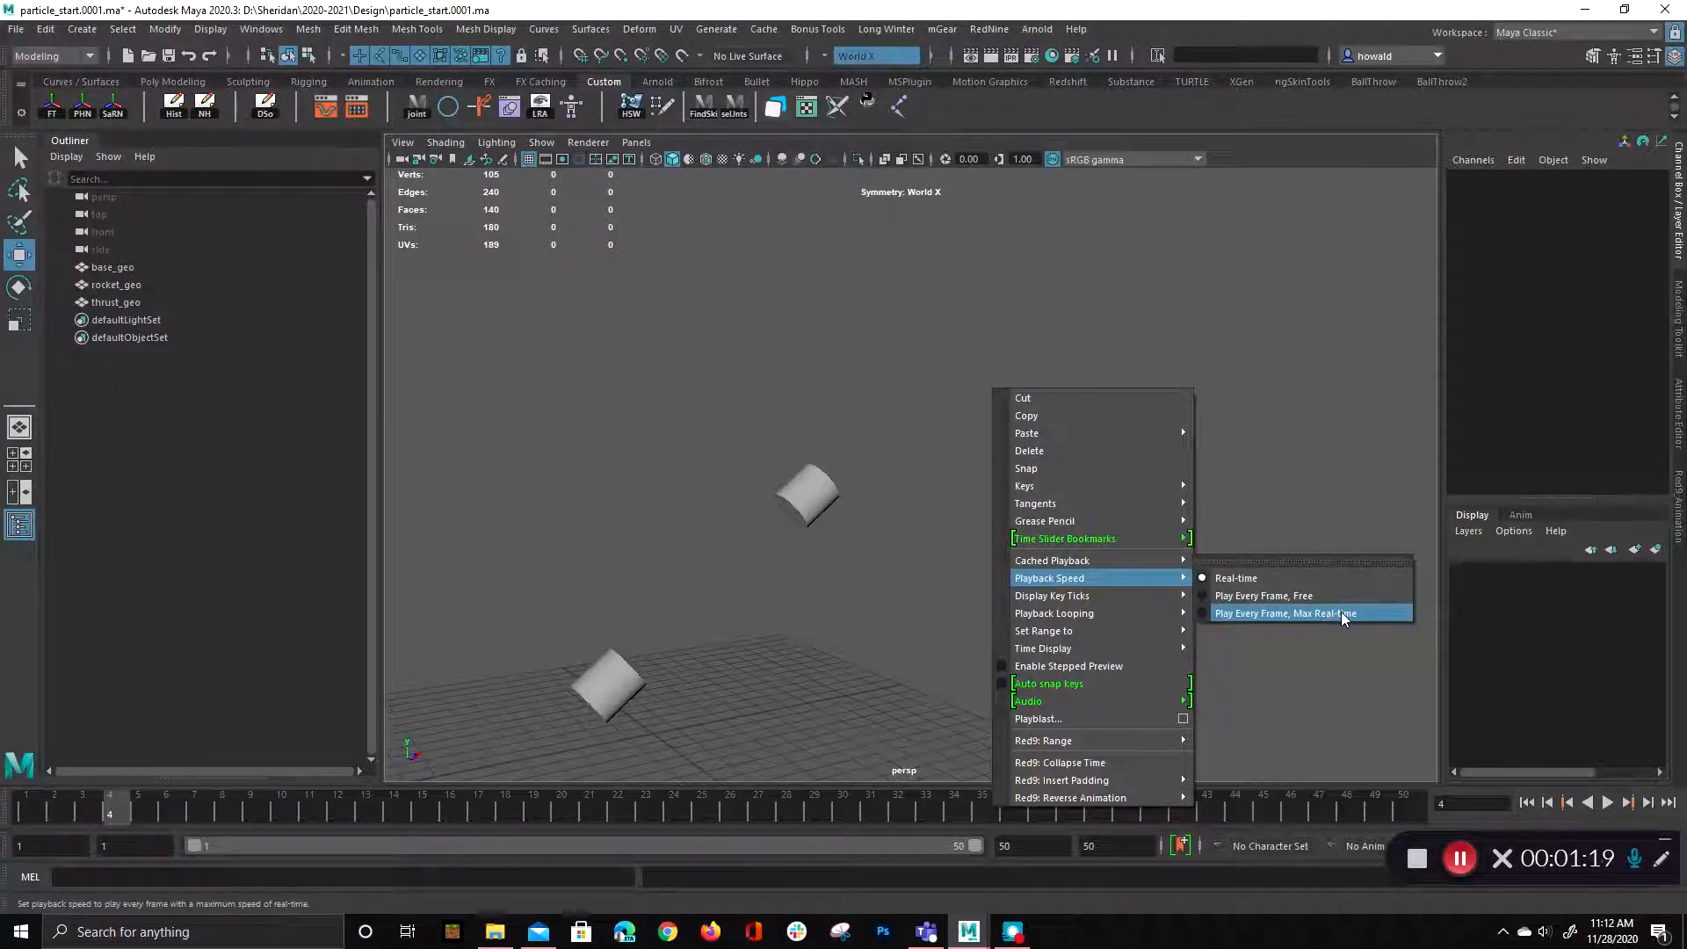
click(1341, 611)
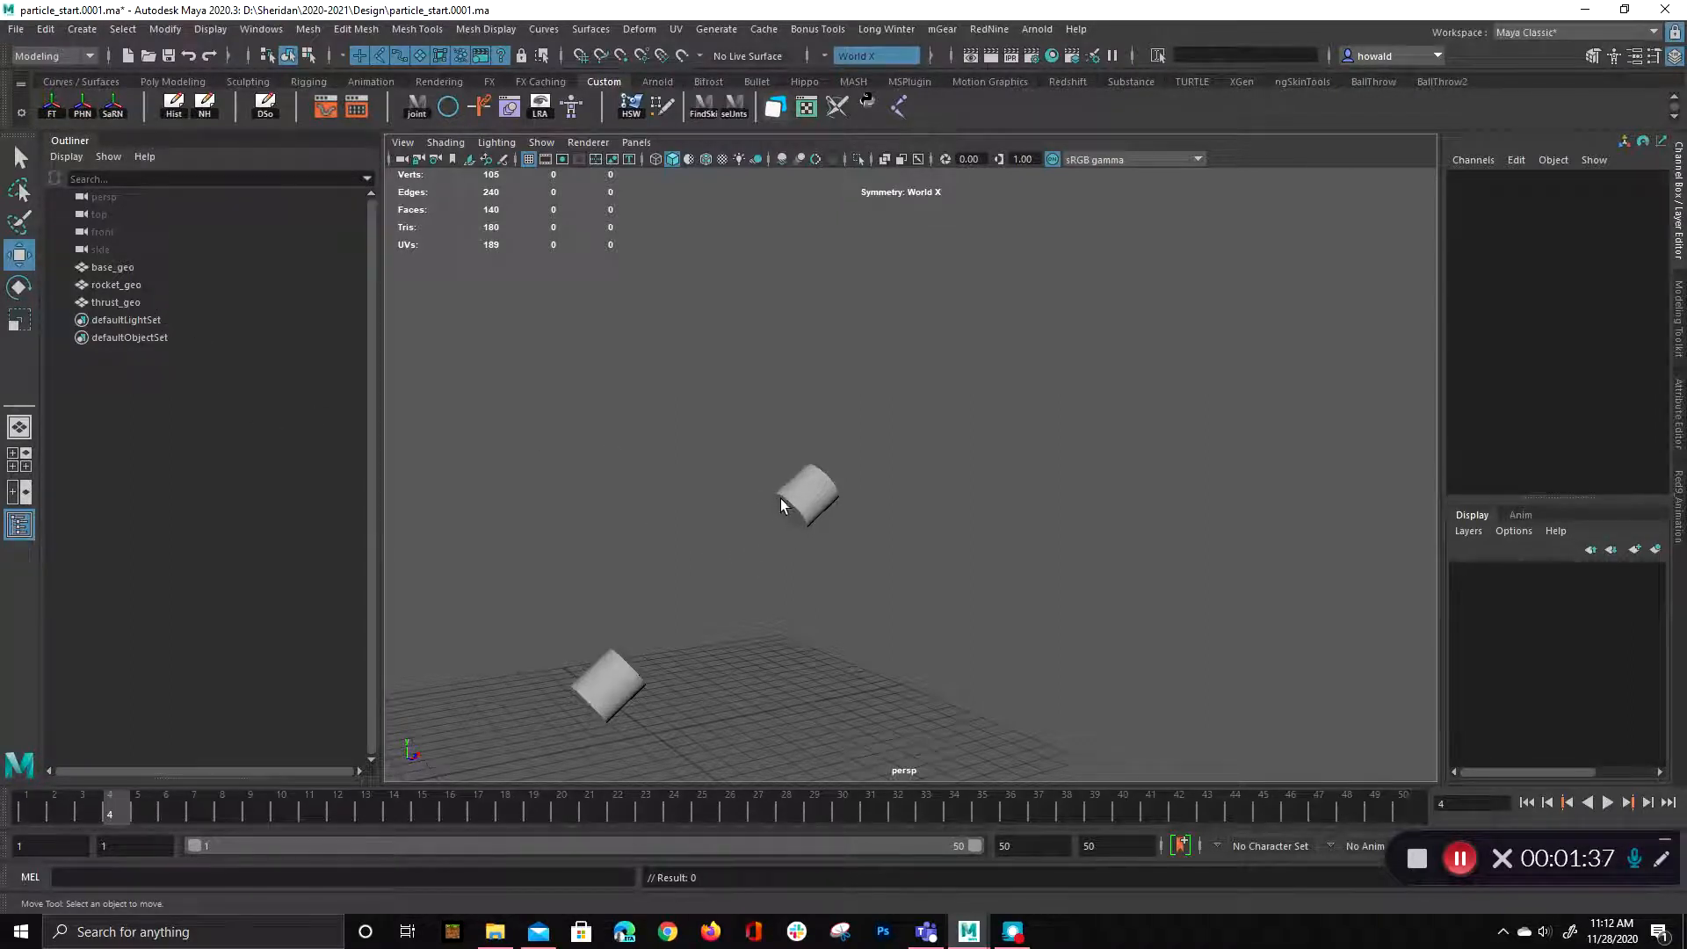
- Frame and isolate thrust_geo in the viewport and examine the disc's faces from several angles
click(217, 303)
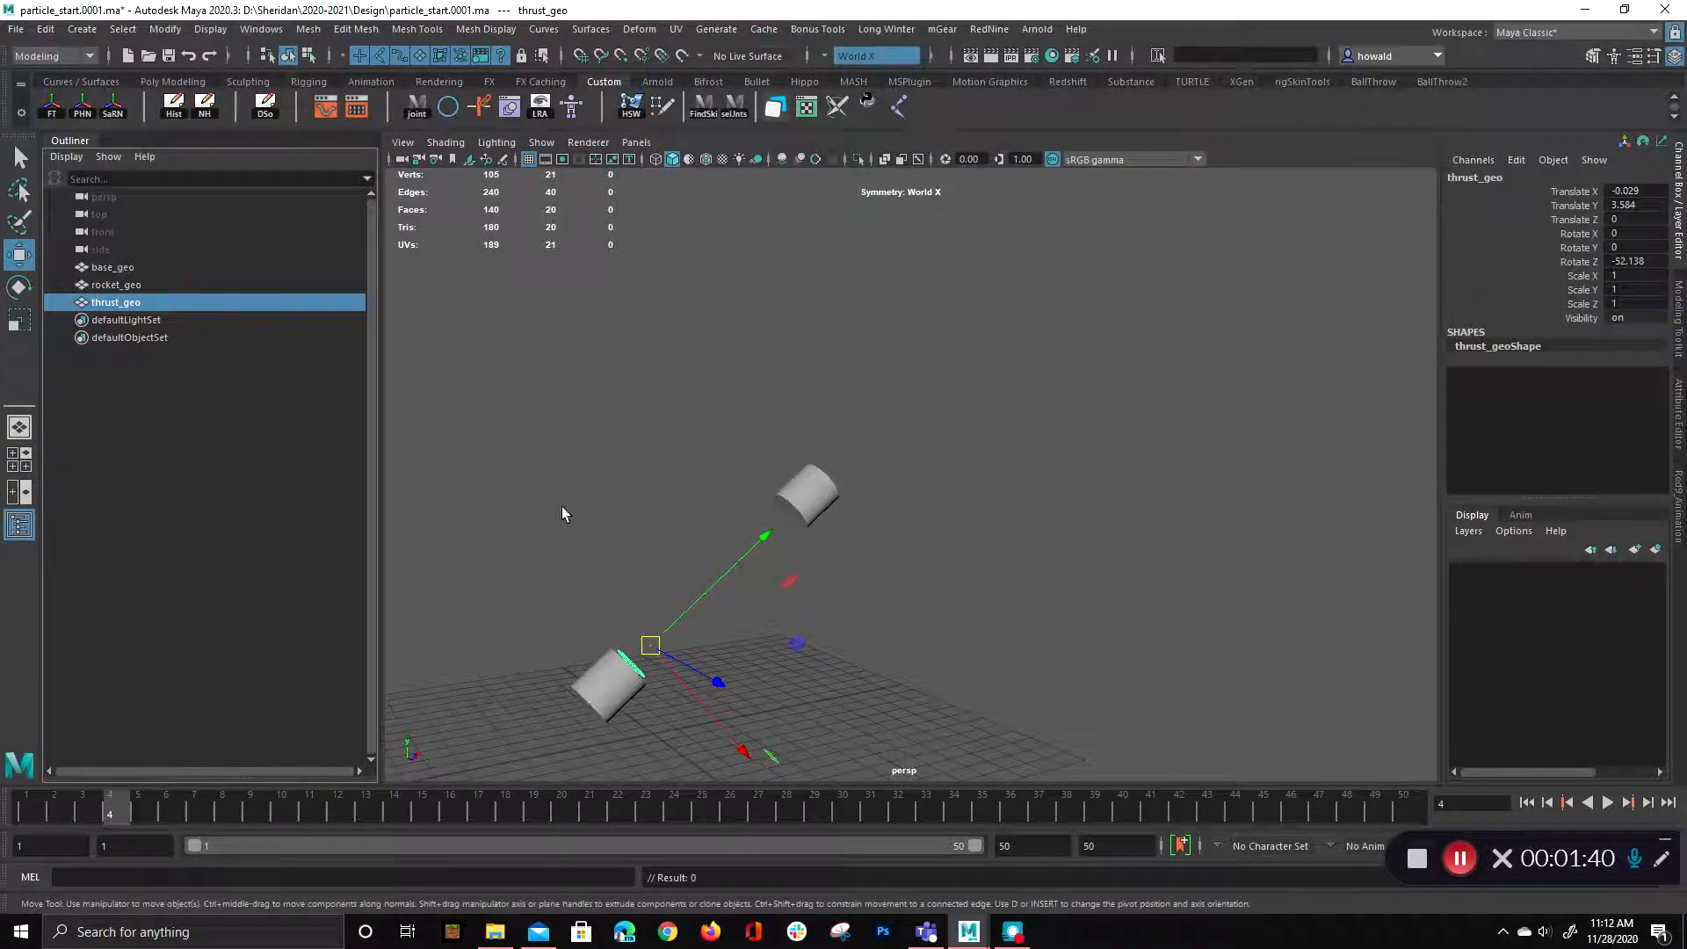
key(f)
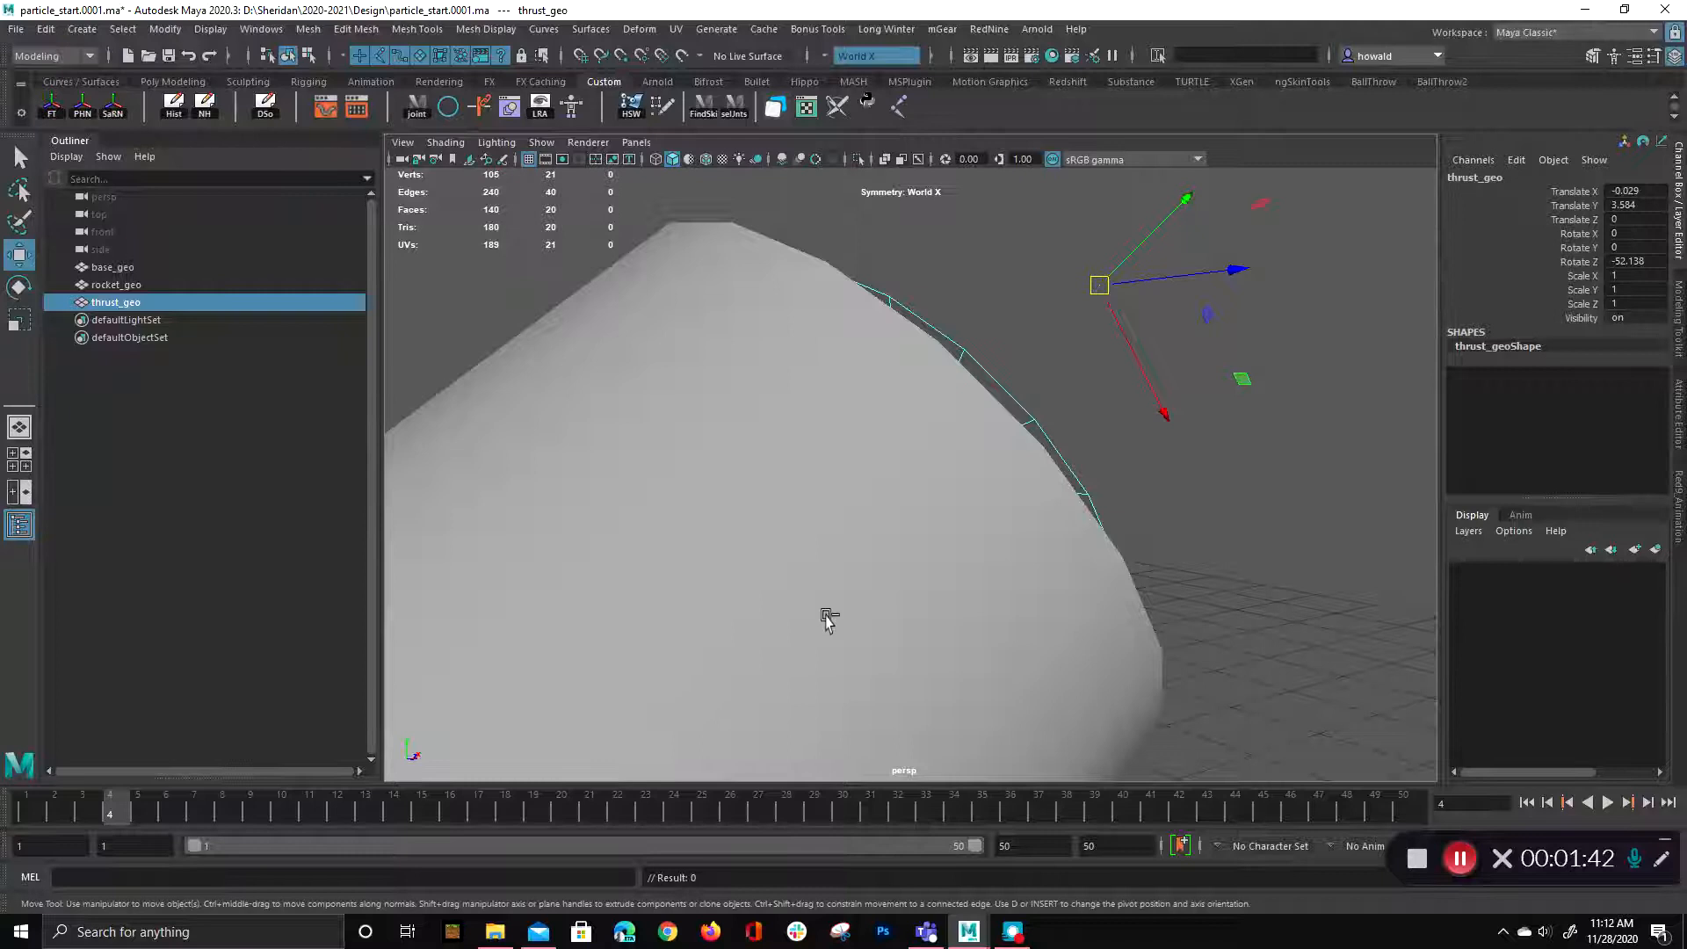
key(ctrl+1)
click(731, 651)
alt+drag(764, 667, 1140, 569)
click(1092, 588)
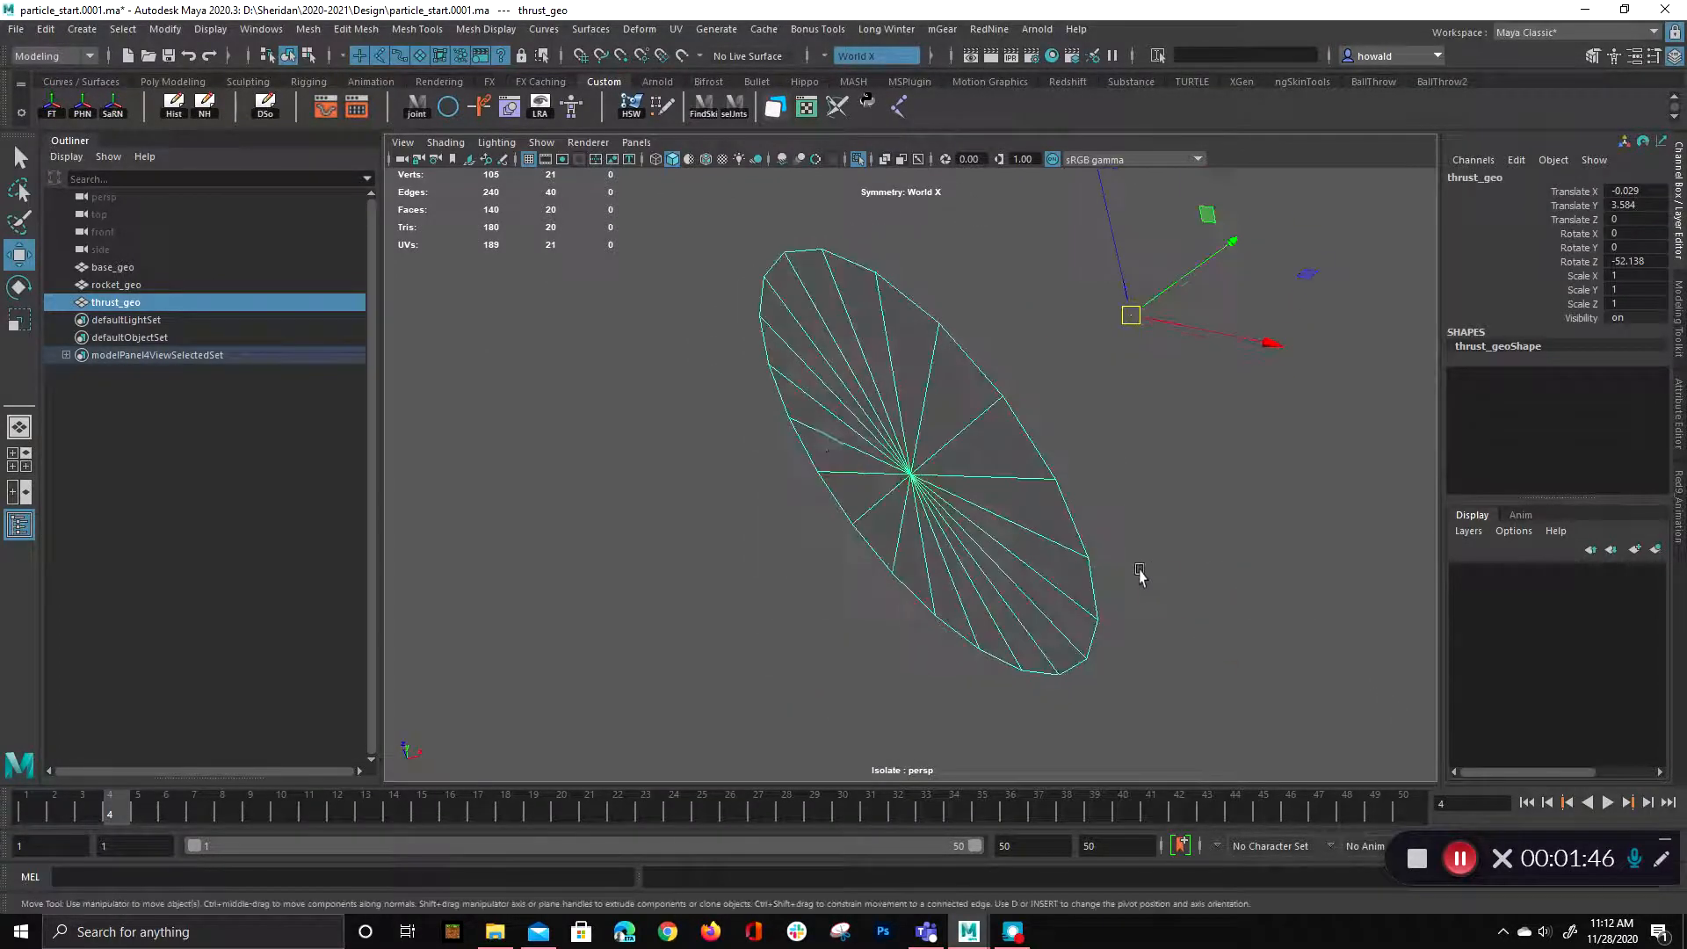
alt+drag(725, 659, 1194, 667)
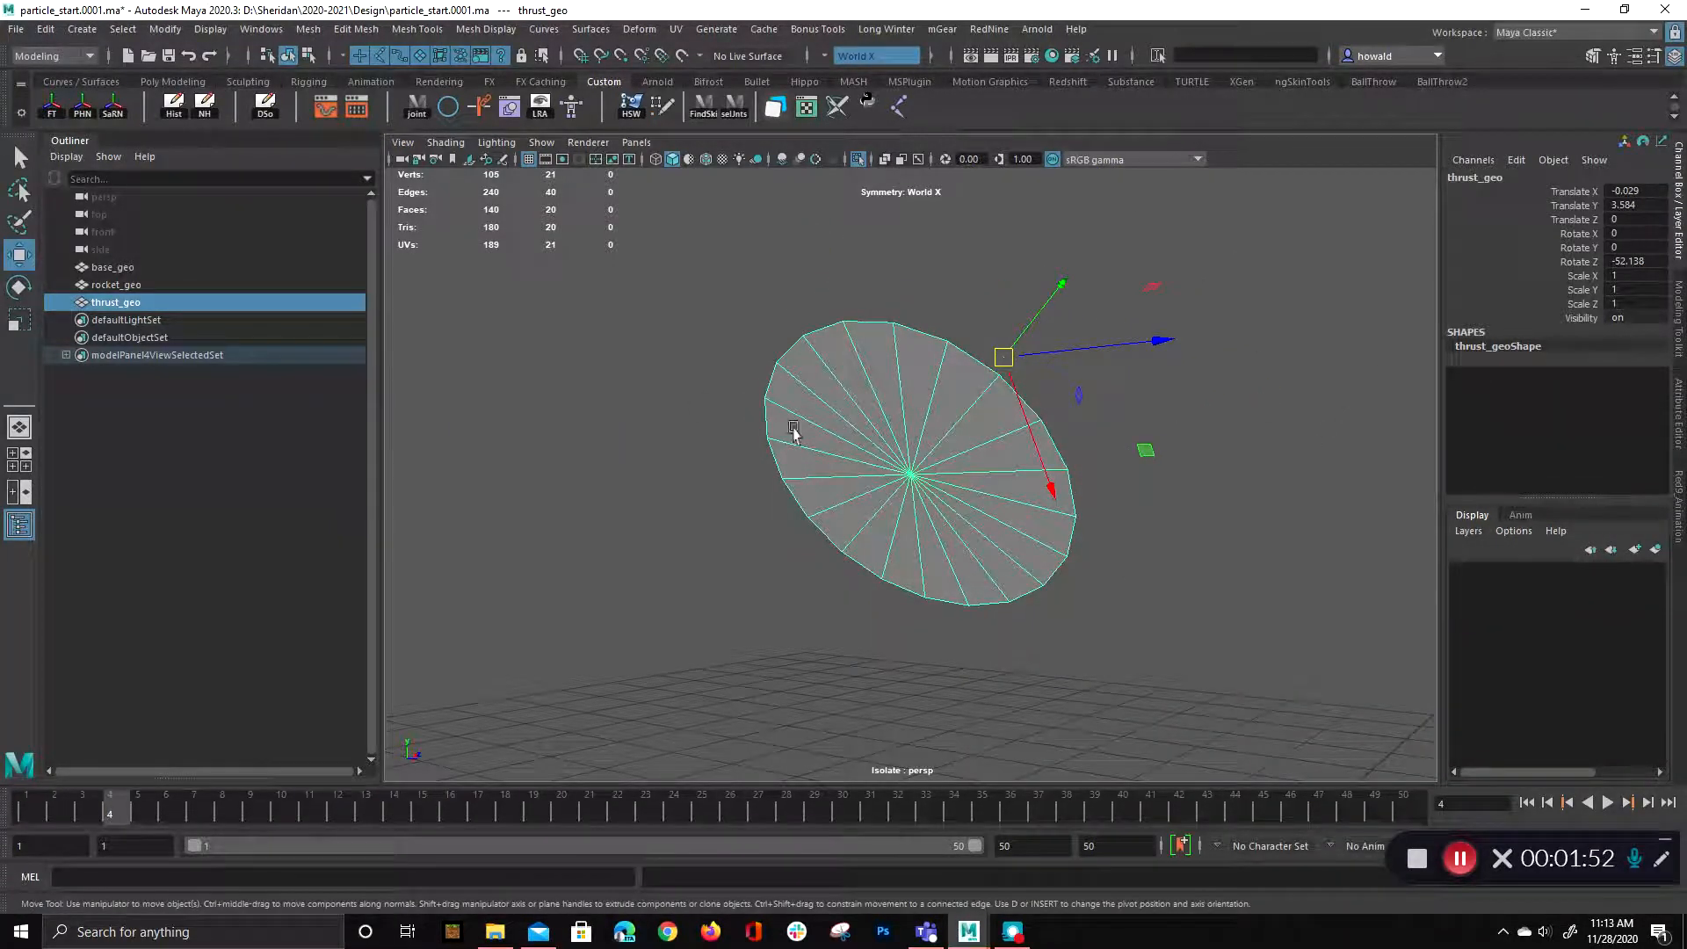
- Deselect the disc, exit isolation and inspect the open end of the base cylinder with all objects shown
click(167, 82)
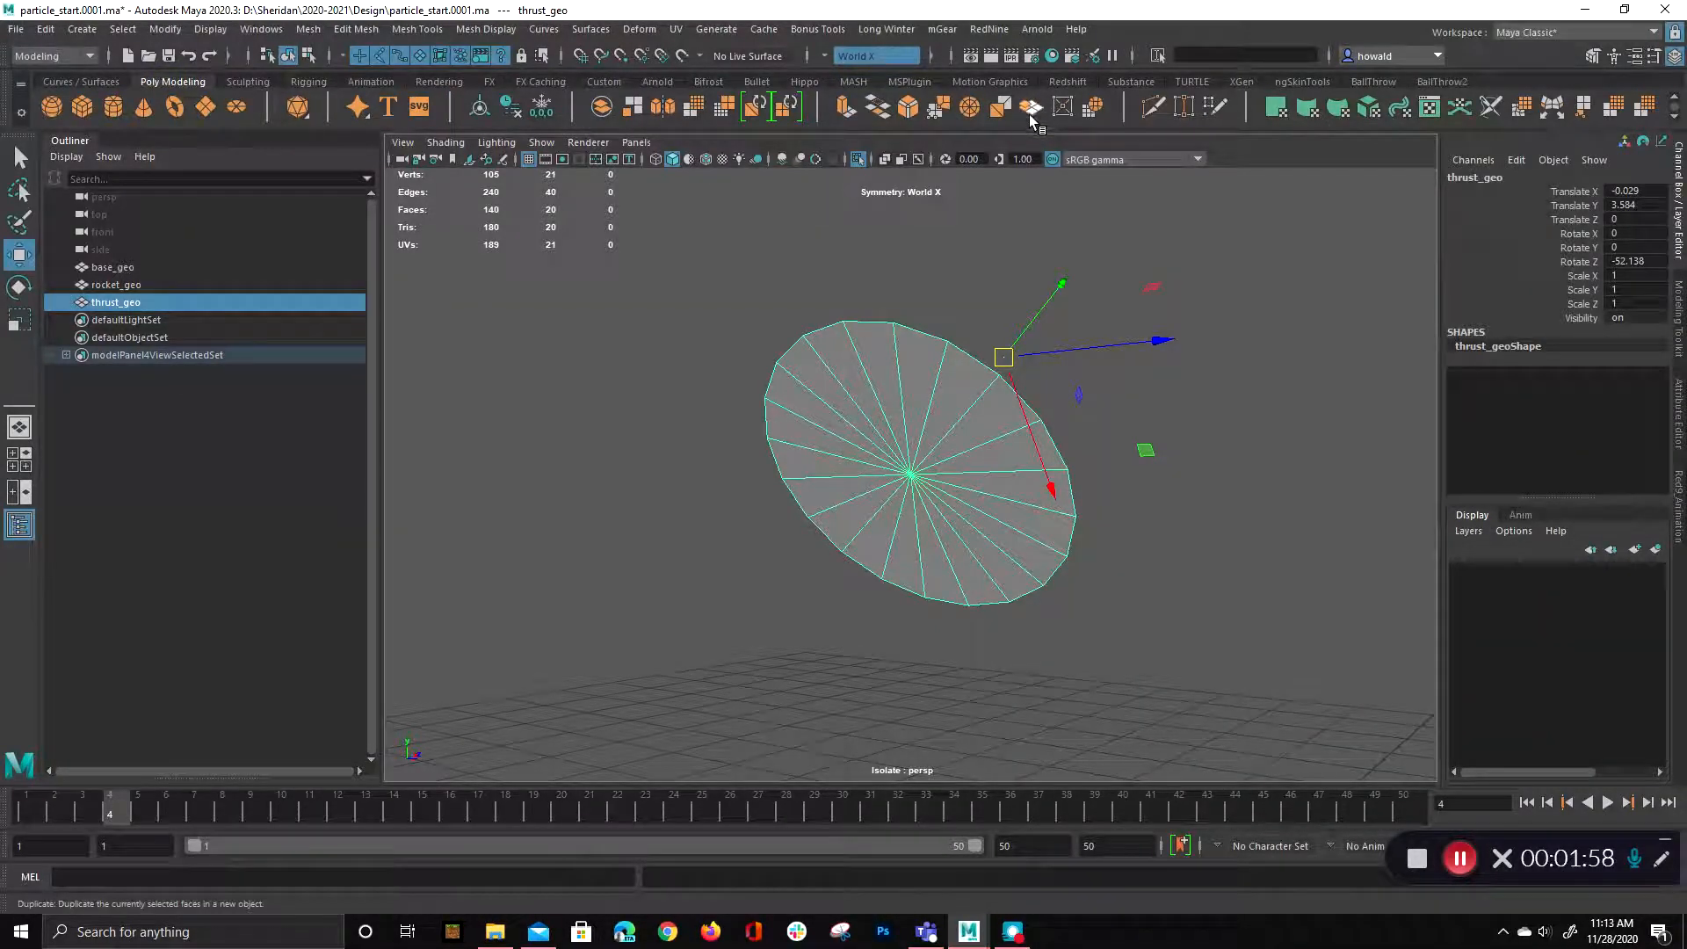
click(626, 373)
alt+drag(1186, 536, 564, 602)
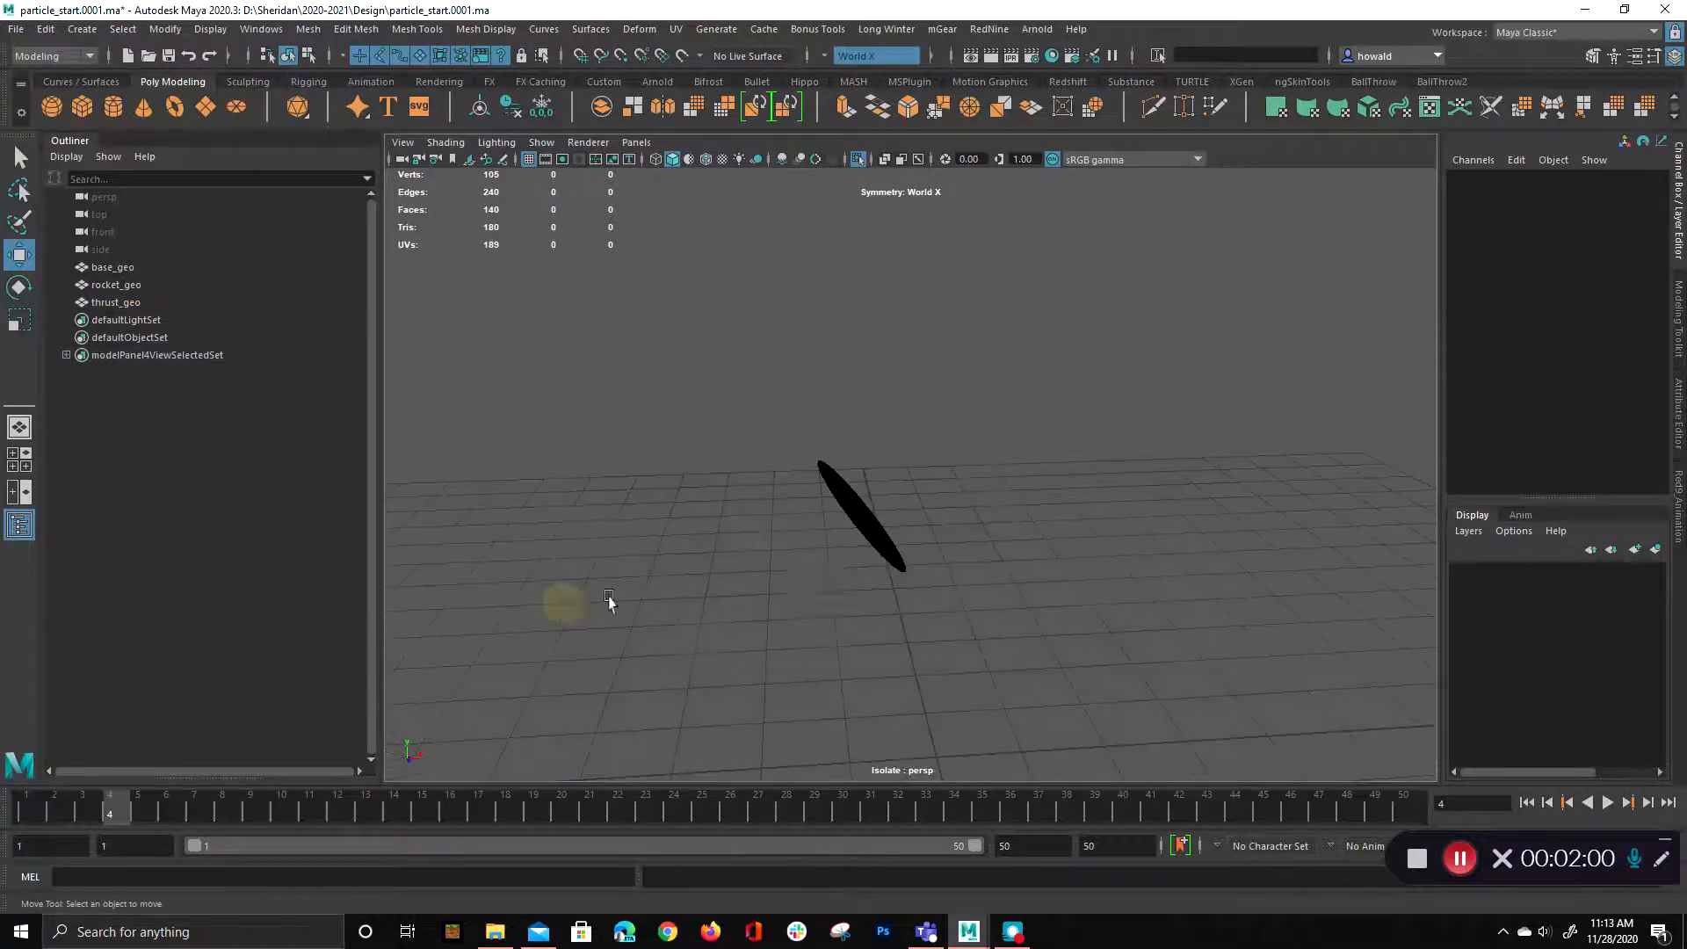
key(ctrl+1)
alt+drag(905, 677, 964, 648)
alt+right_drag(964, 648, 813, 663)
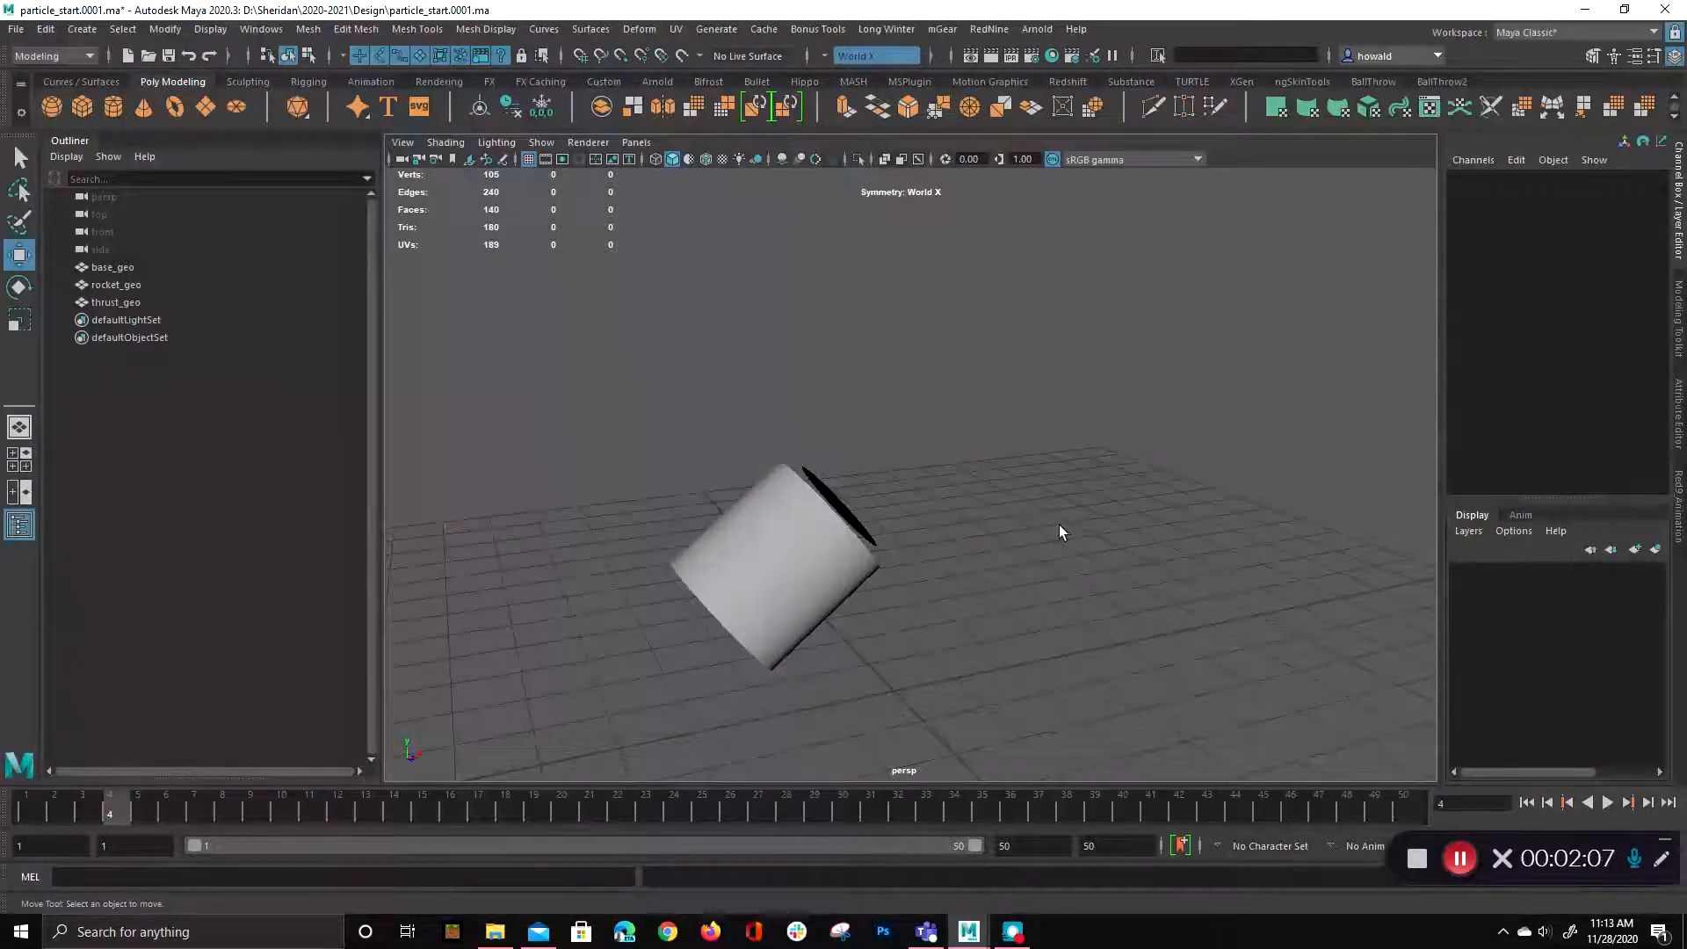
alt+drag(1188, 514, 958, 484)
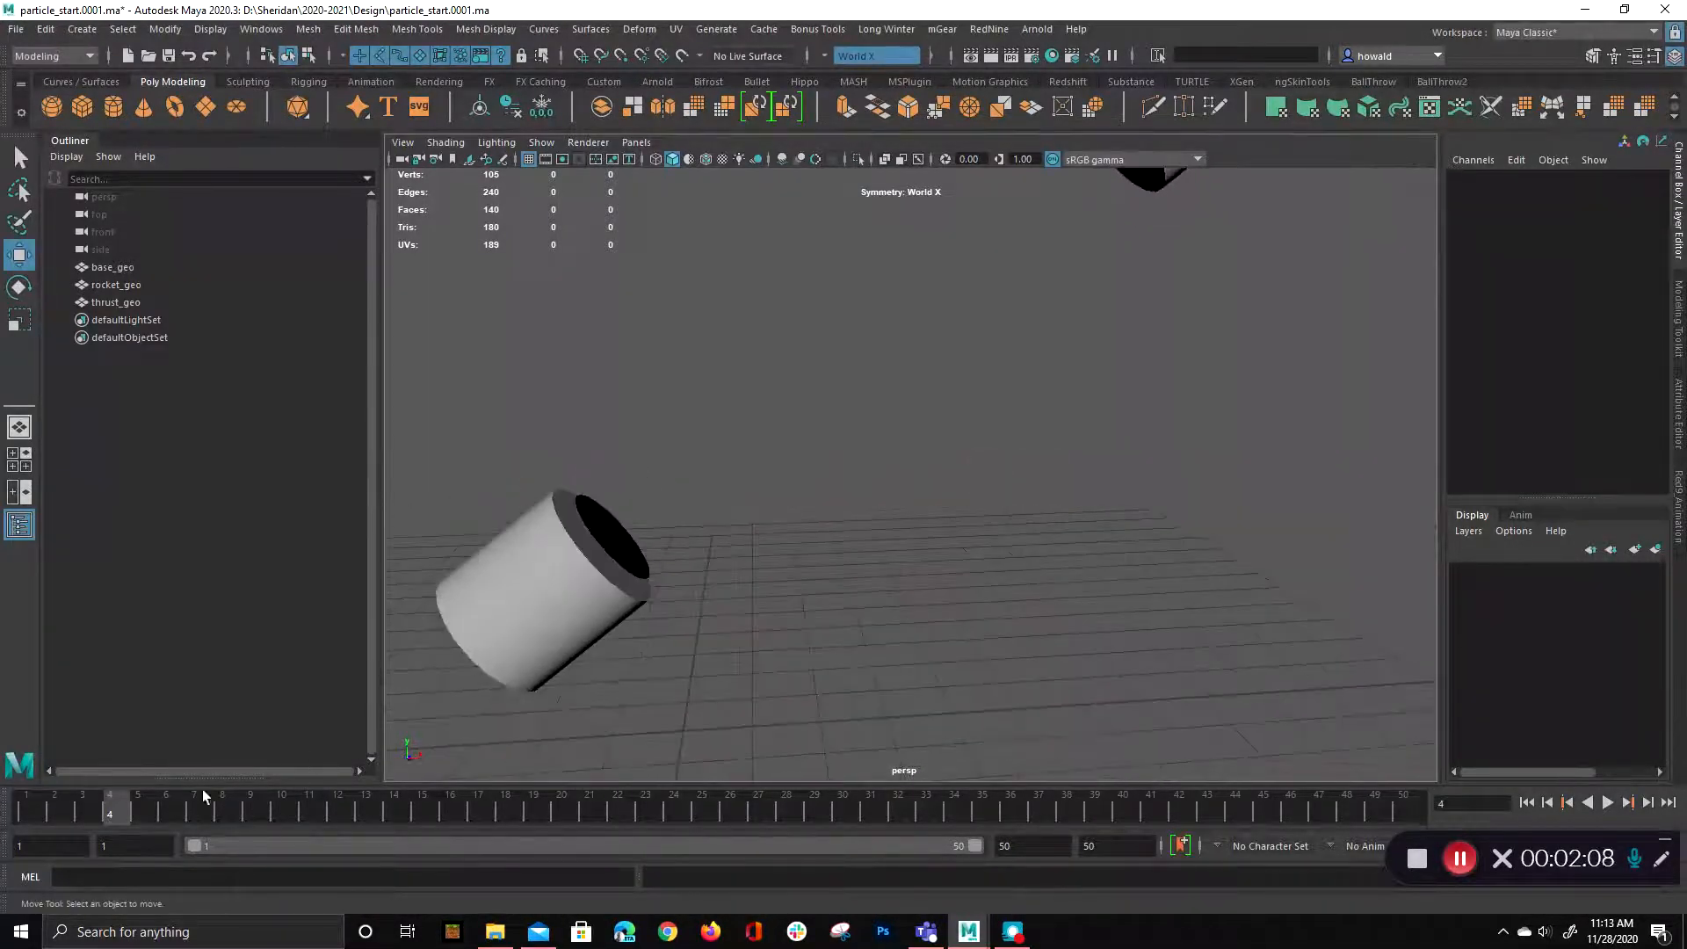
- Go to frame 1 and parent thrust_geo under rocket_geo
click(29, 804)
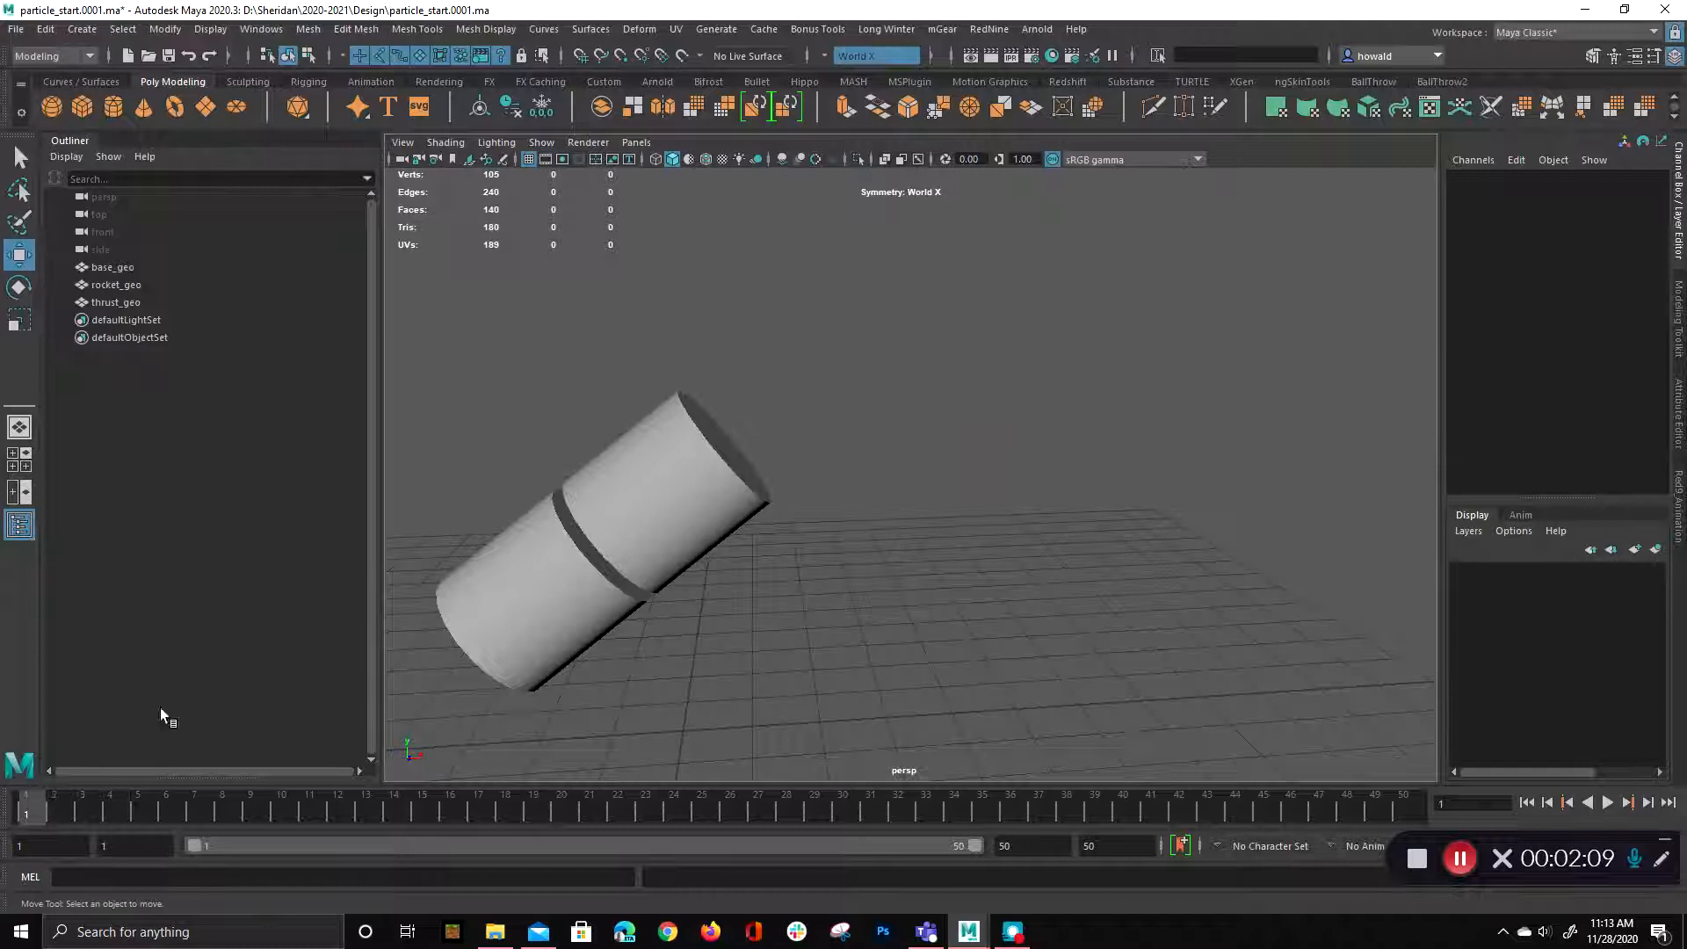
click(159, 299)
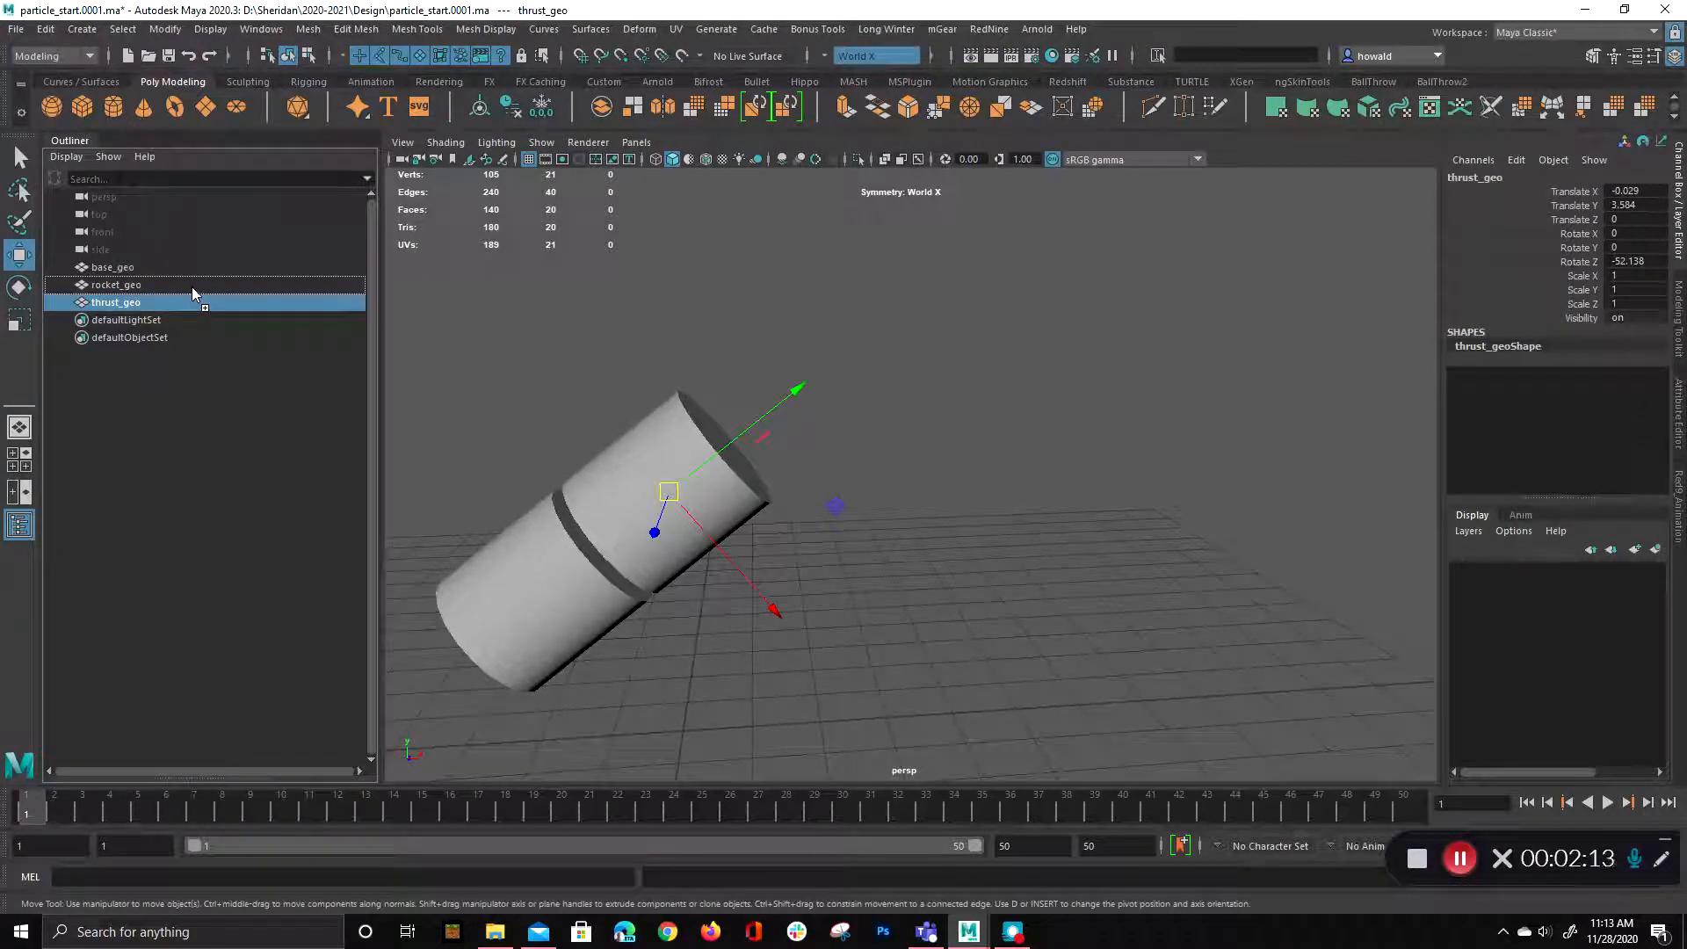
middle_drag(192, 286, 191, 287)
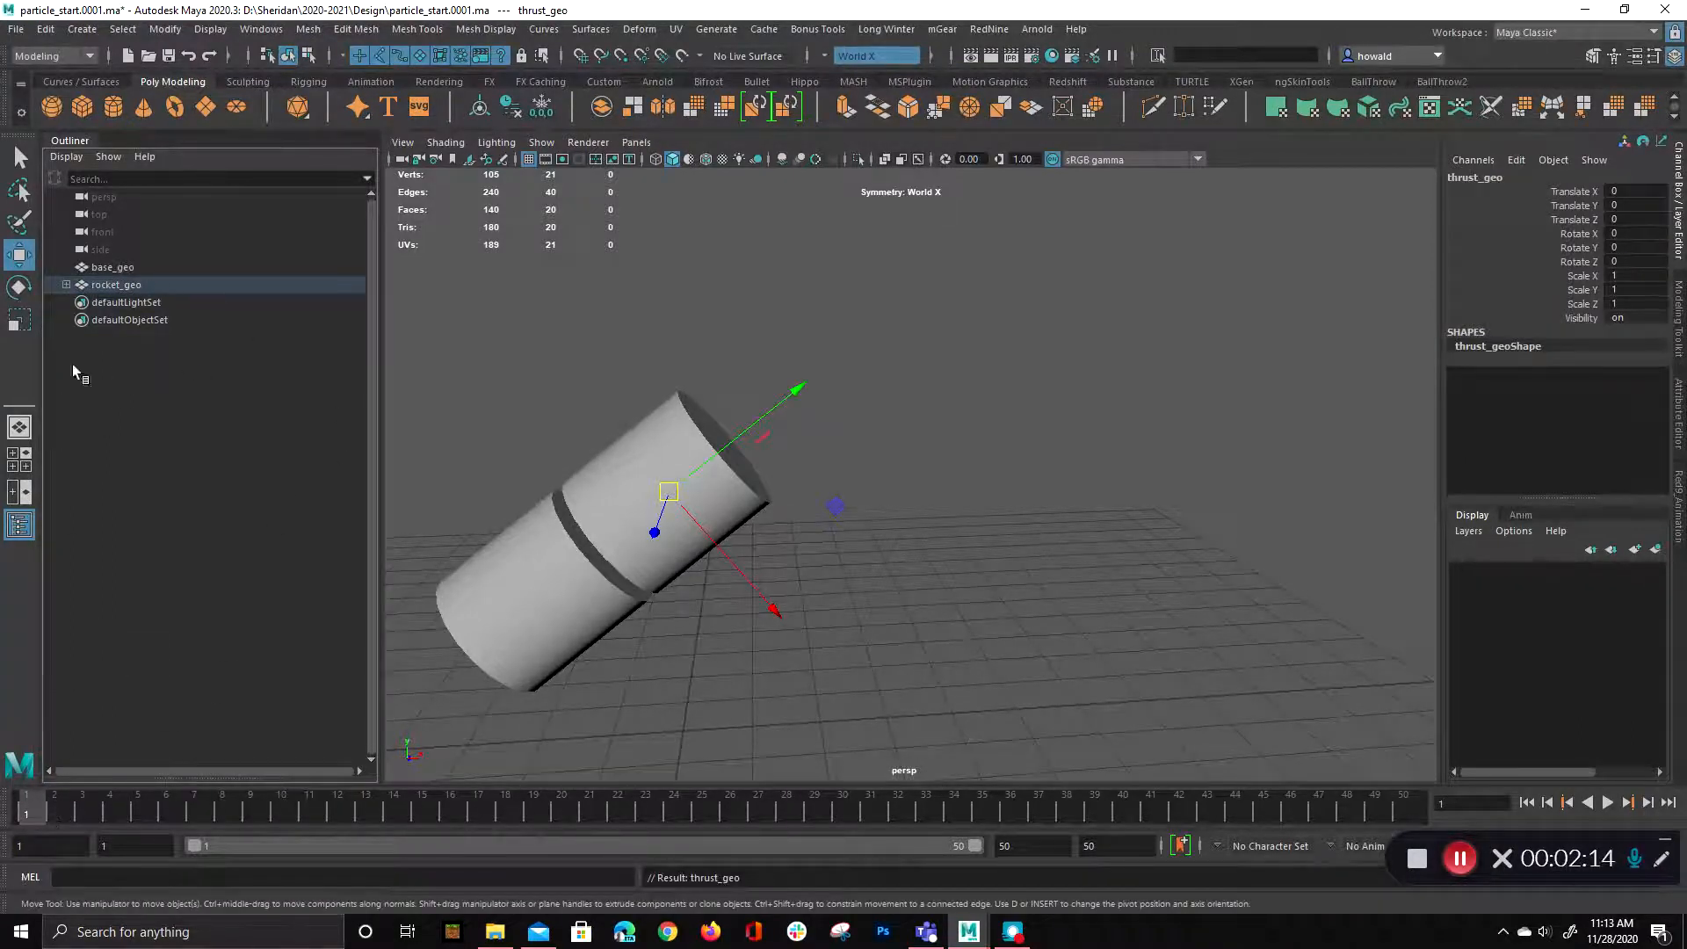
- Scrub the timeline between frames 1 and 3 to check how thrust_geo moves with the rocket
click(82, 806)
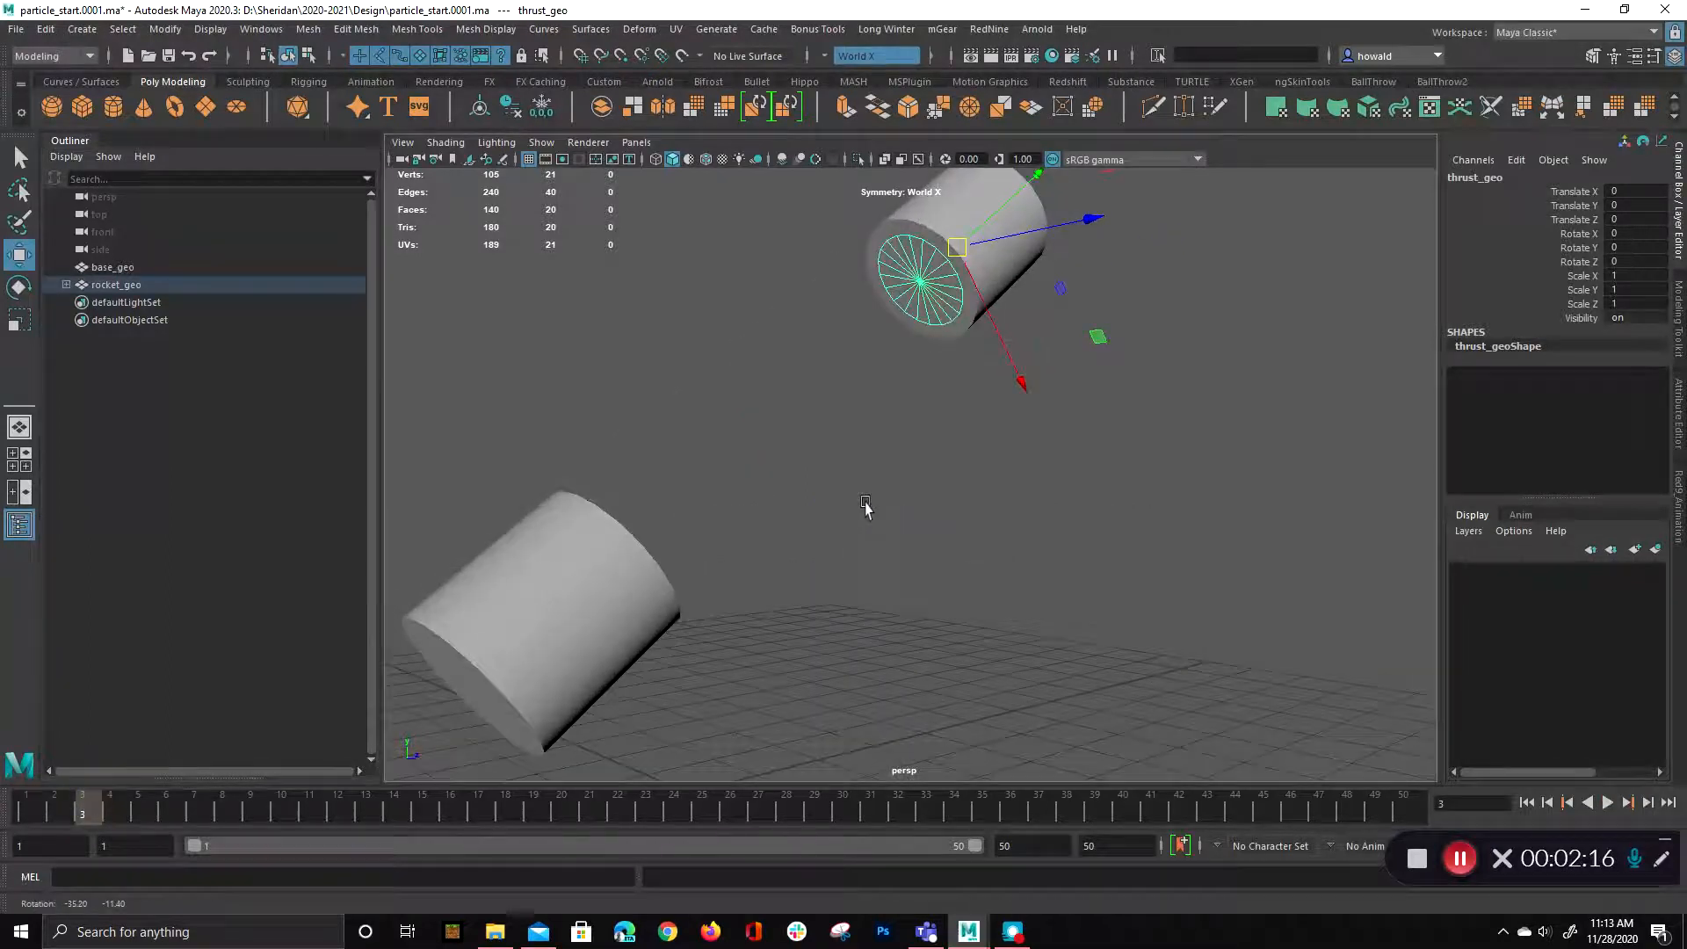
drag(26, 807, 60, 747)
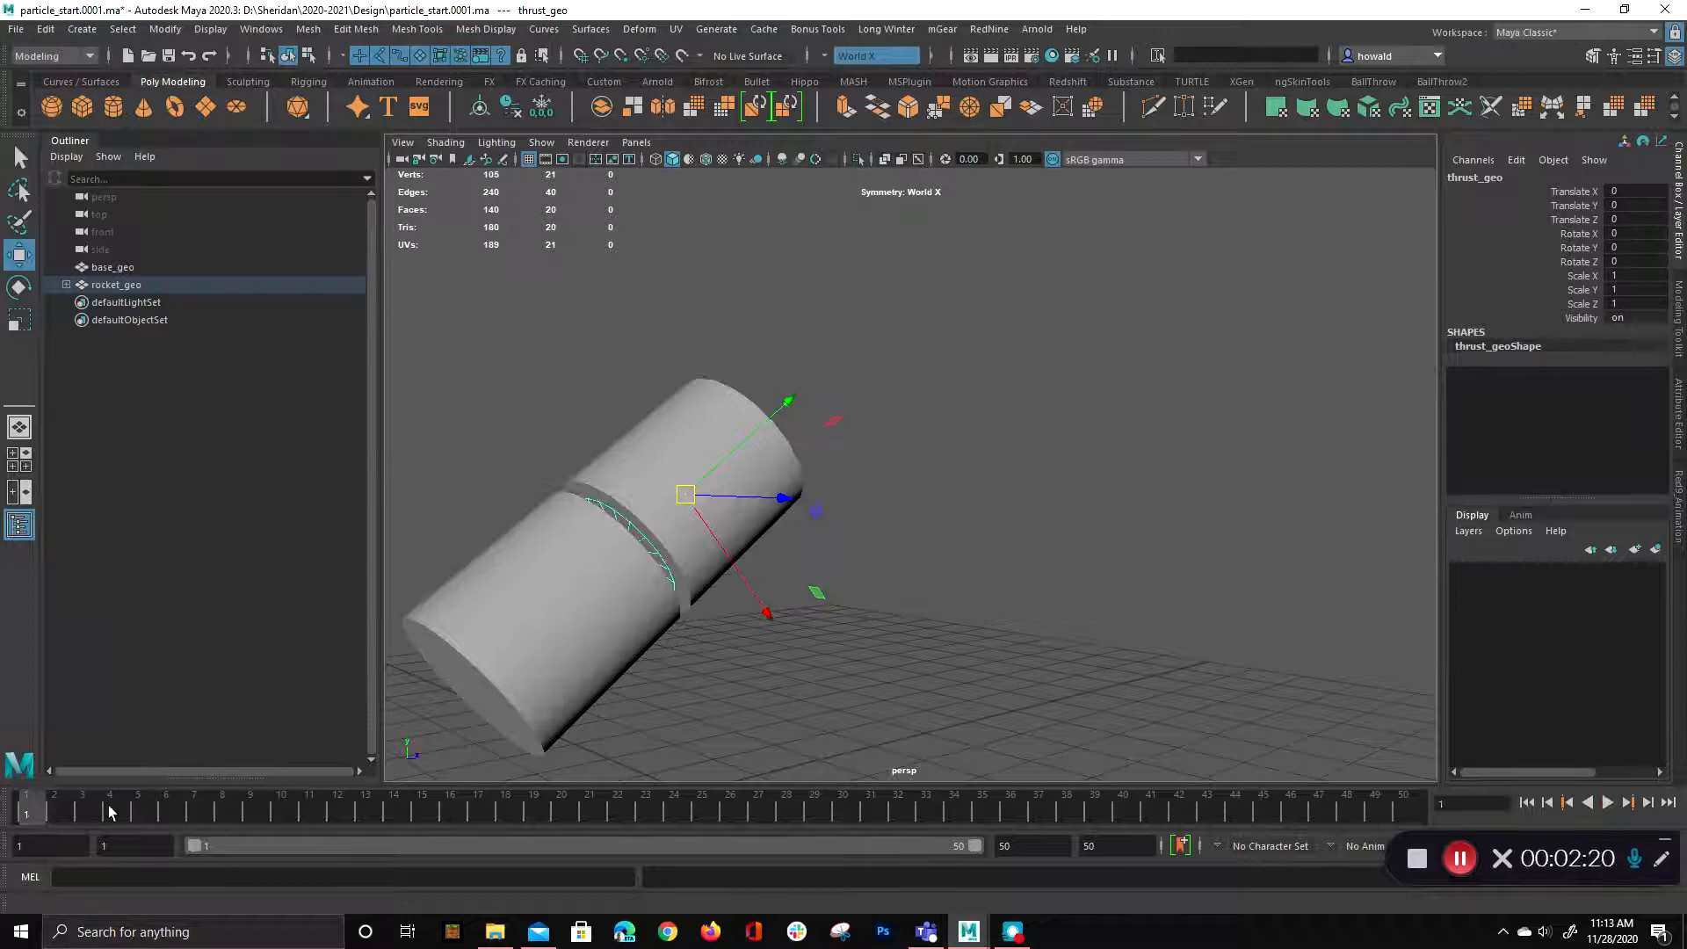
alt+drag(916, 540, 793, 461)
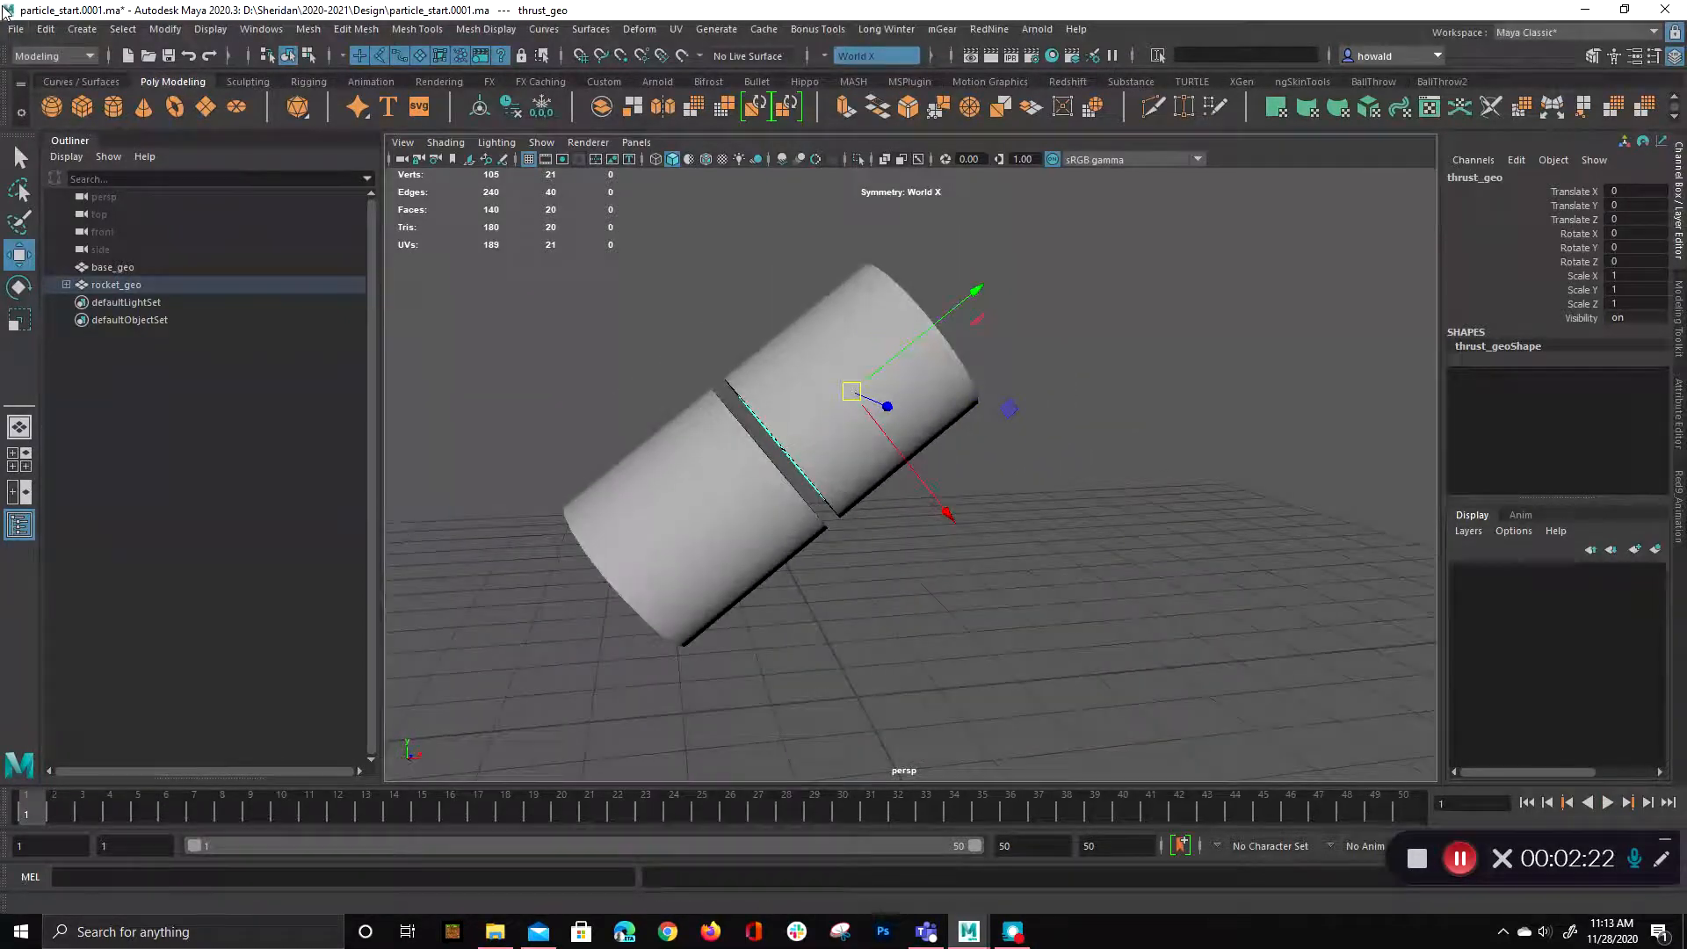
- Save the scene as particle_start.0001.ma in the current project's scenes folder
click(16, 29)
click(70, 124)
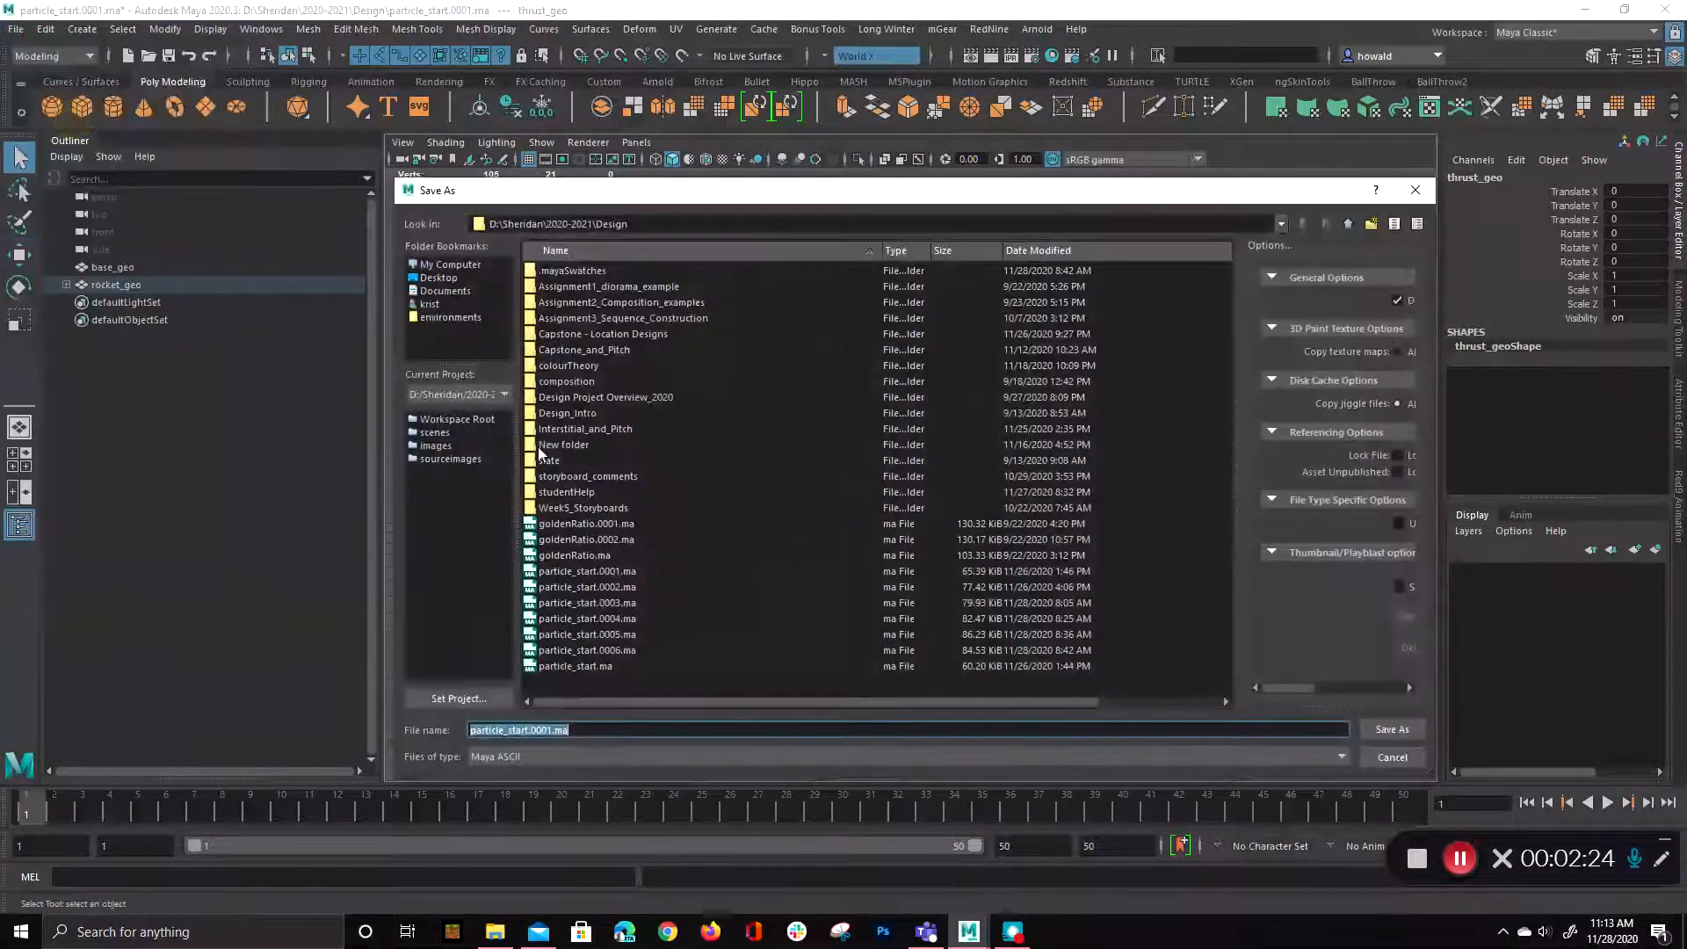
click(439, 433)
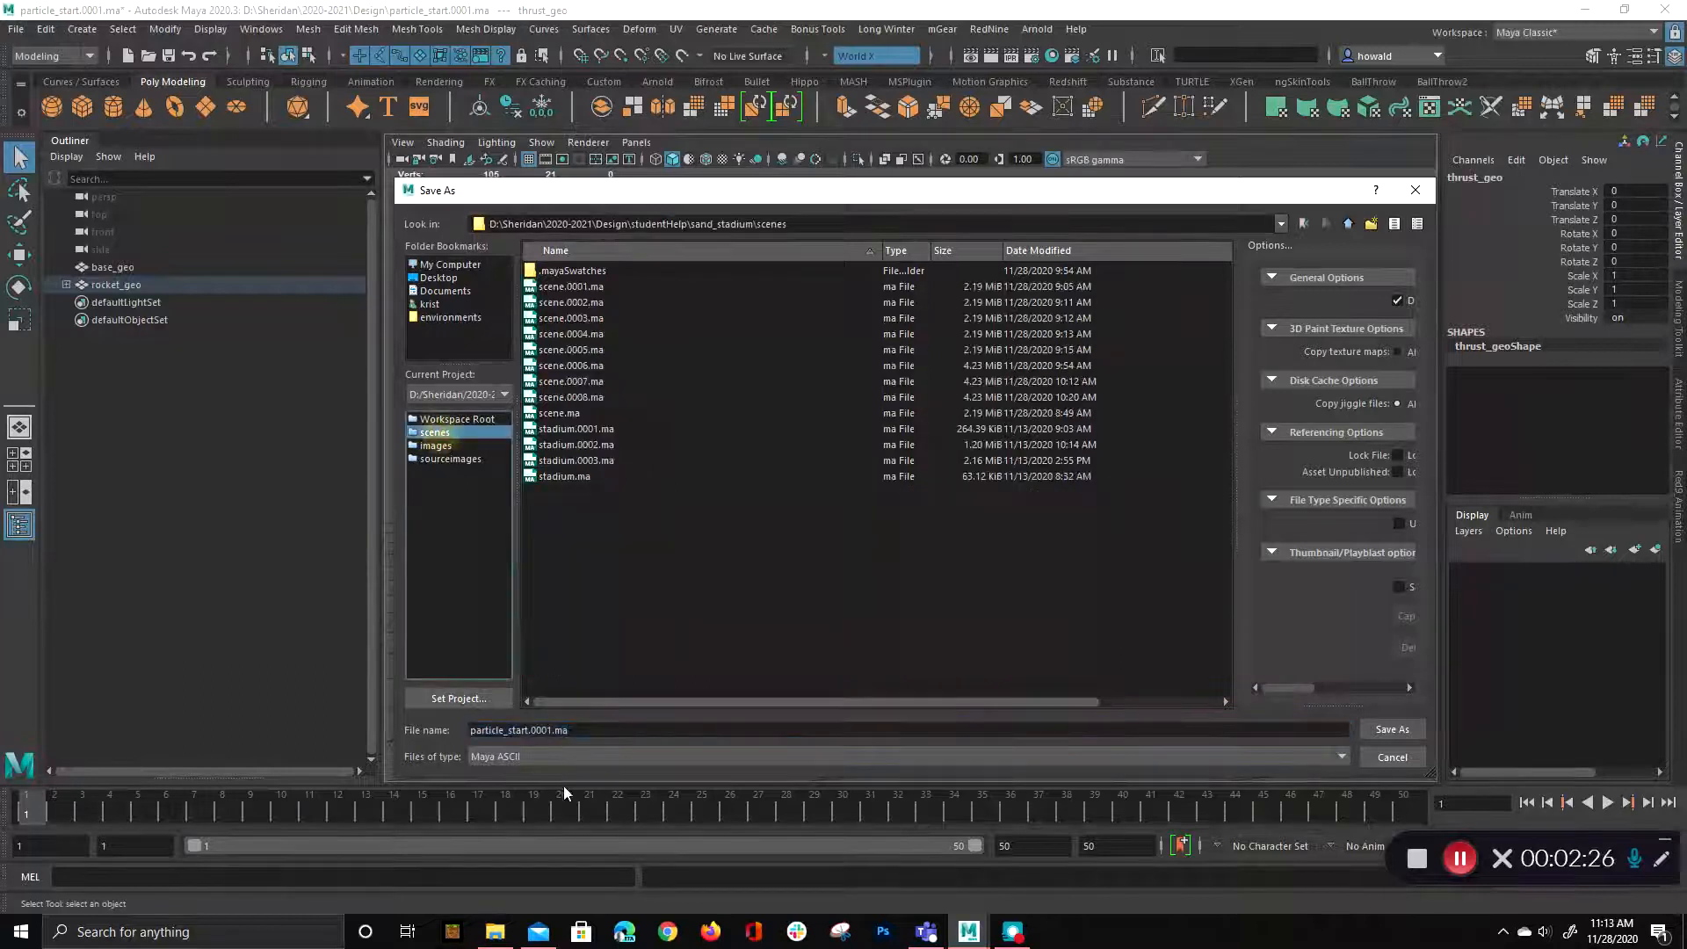
click(540, 730)
drag(499, 730, 422, 727)
click(1381, 732)
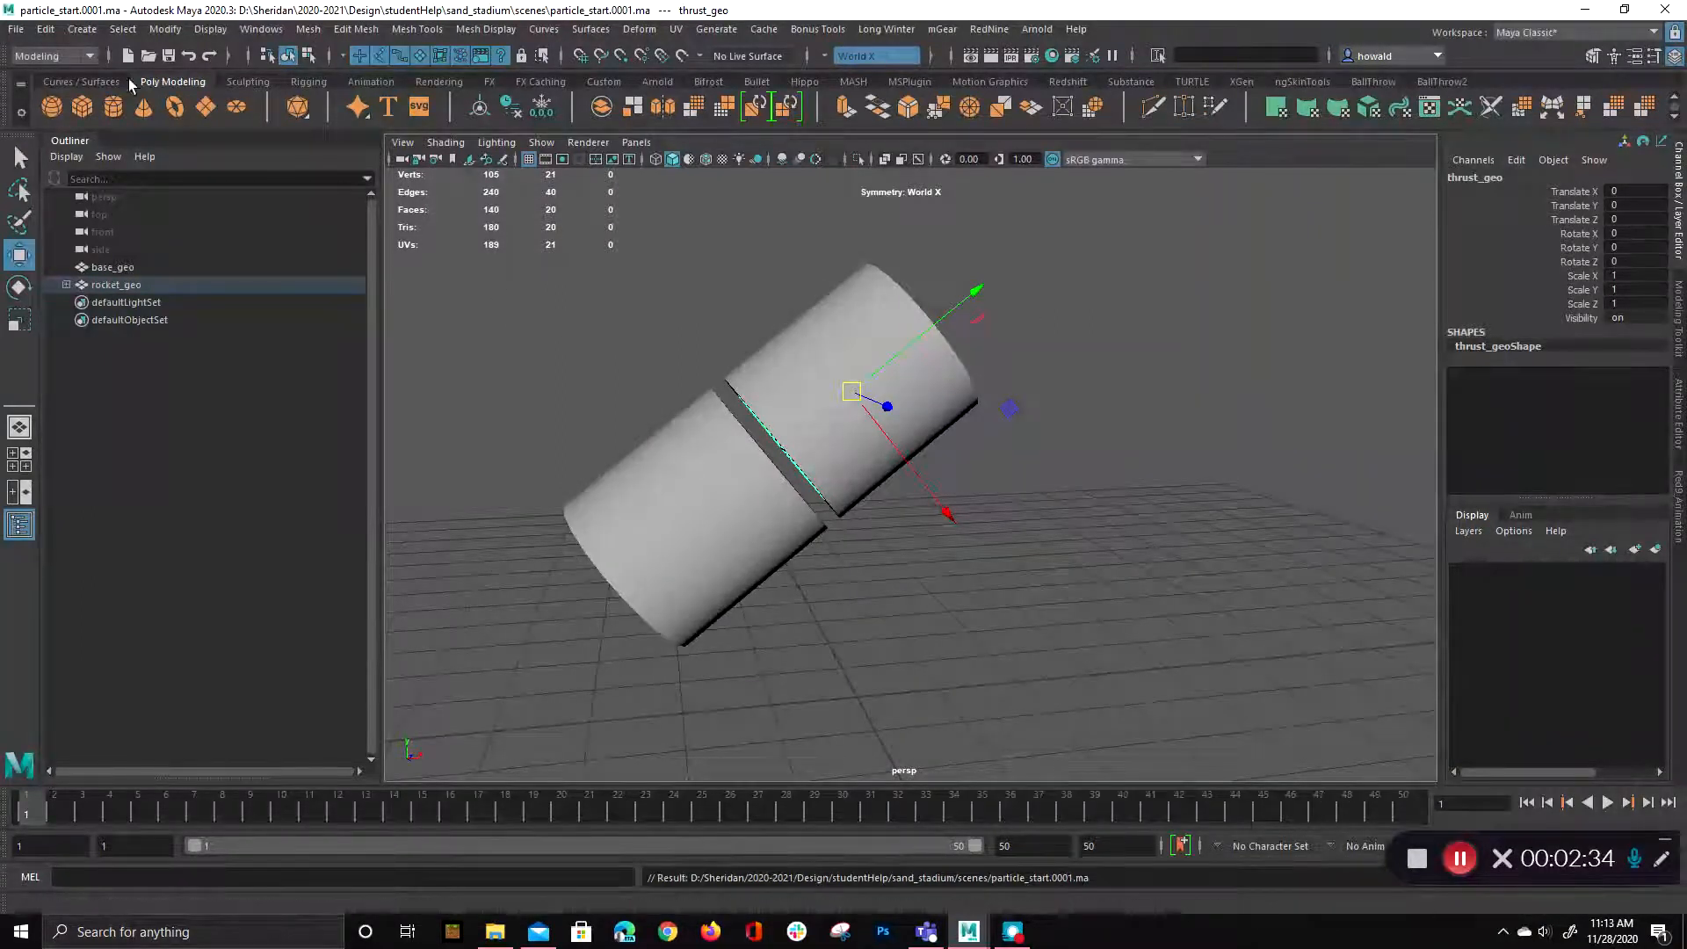
- Switch to the FX menu set and tear off the nParticles commands as a floating window over the Outliner
click(72, 58)
click(68, 129)
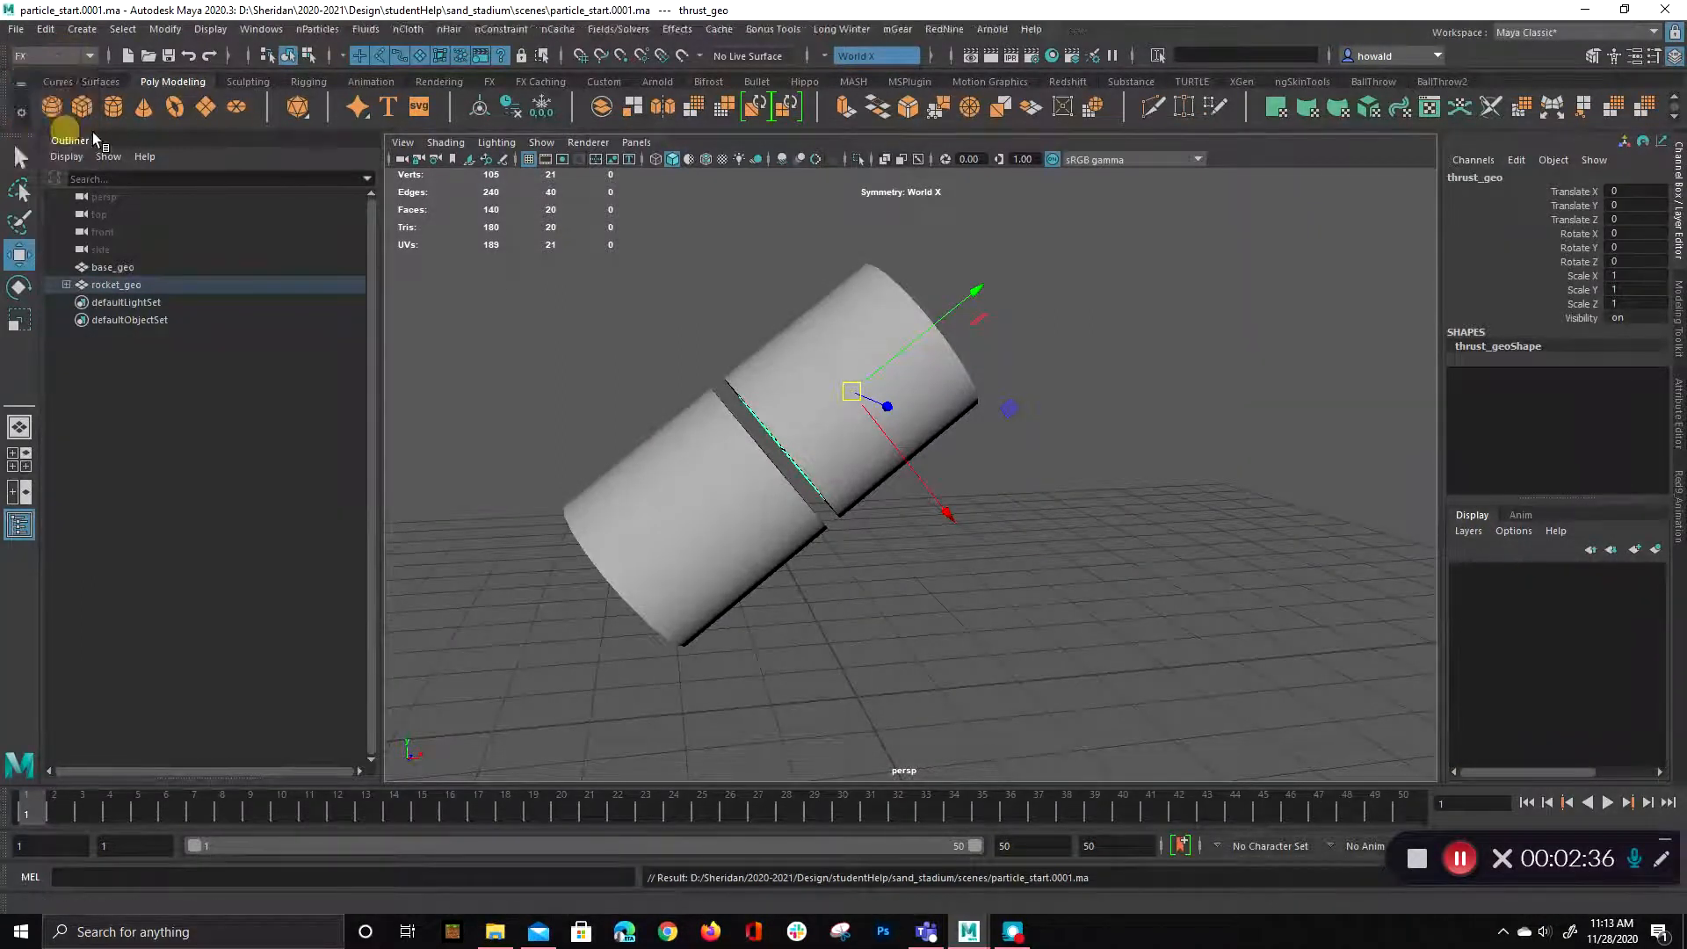
click(315, 29)
click(325, 46)
drag(410, 31, 245, 351)
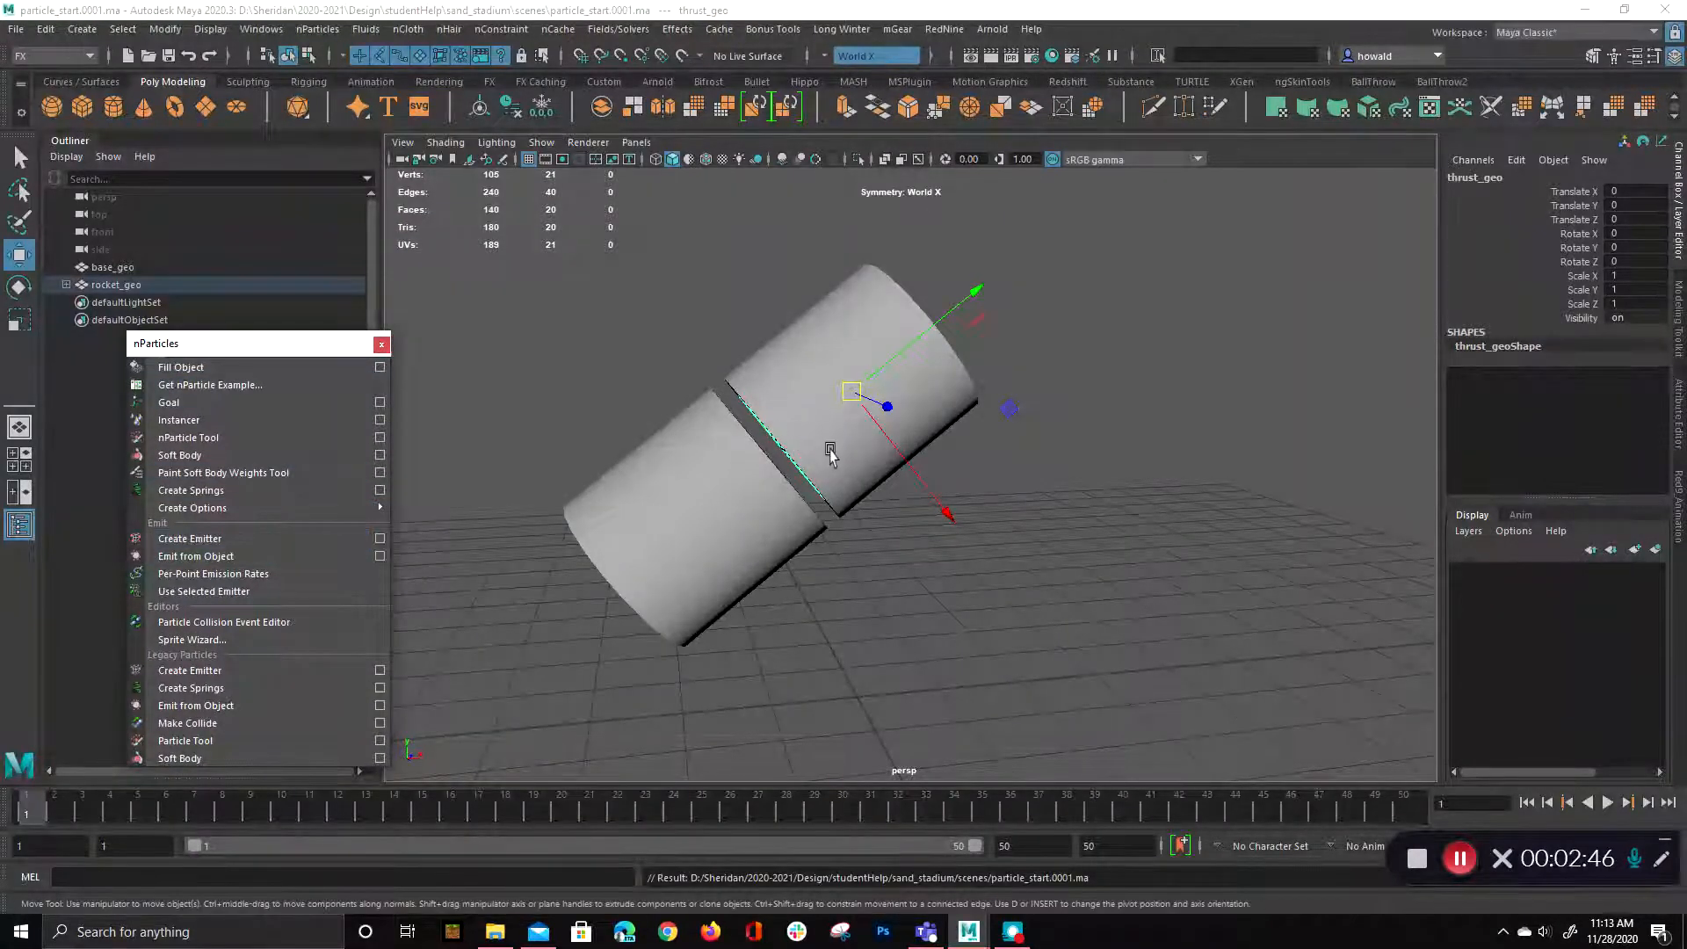
alt+drag(825, 440, 912, 404)
alt+right_drag(912, 404, 1007, 477)
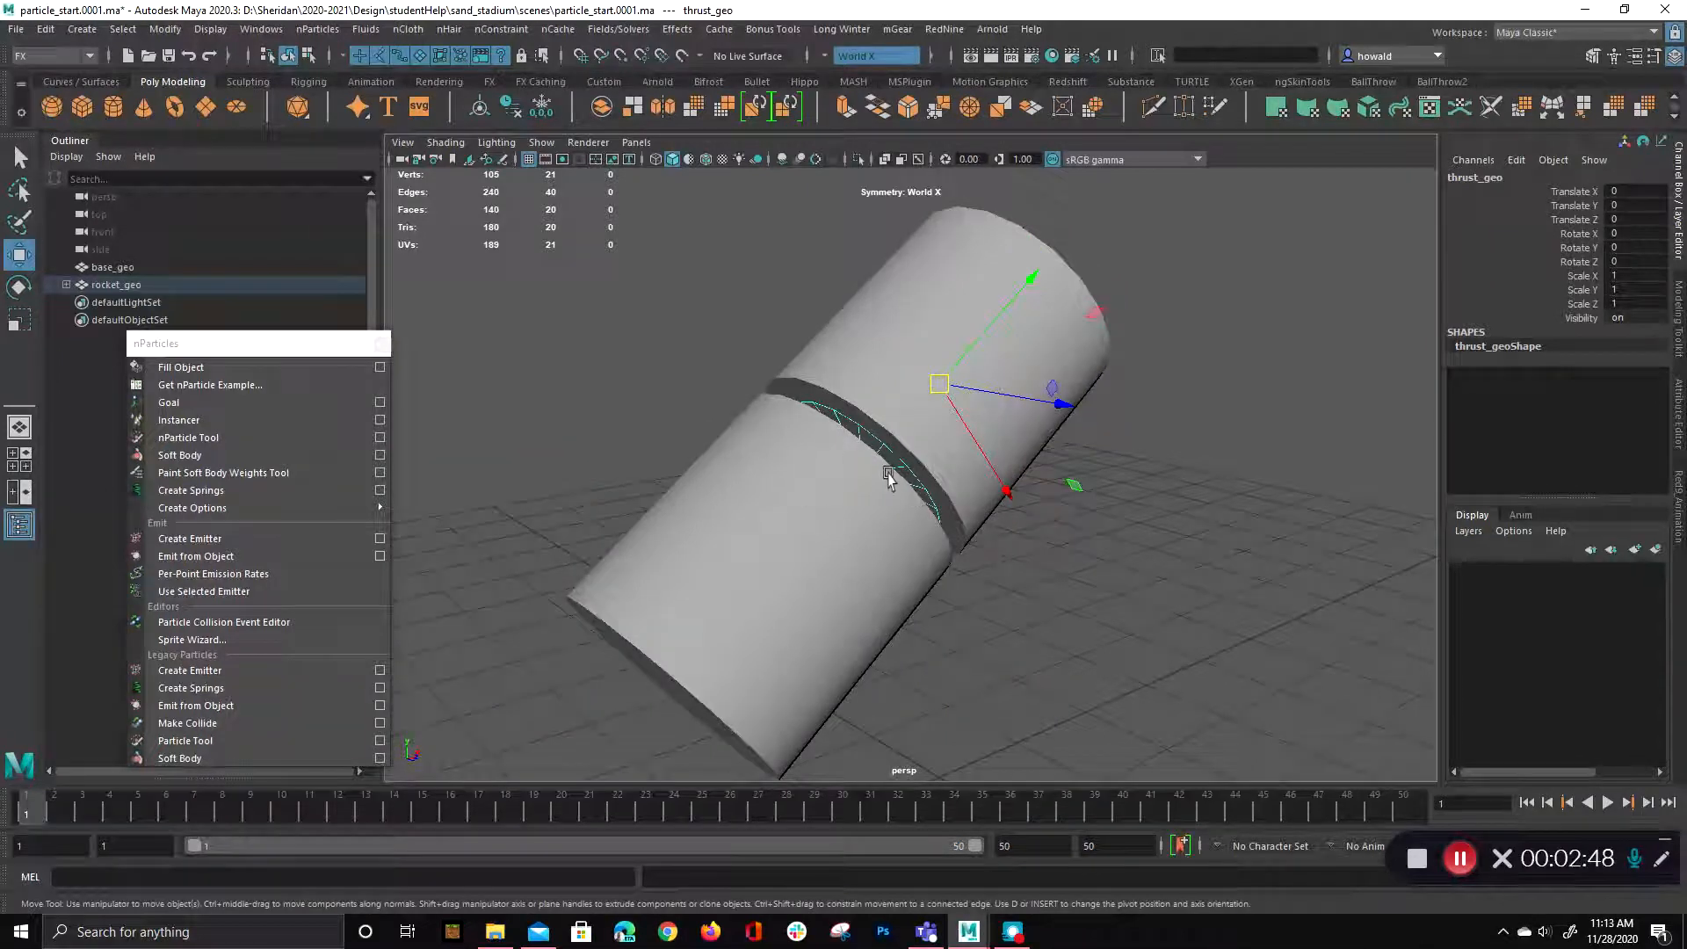
alt+drag(858, 466, 894, 477)
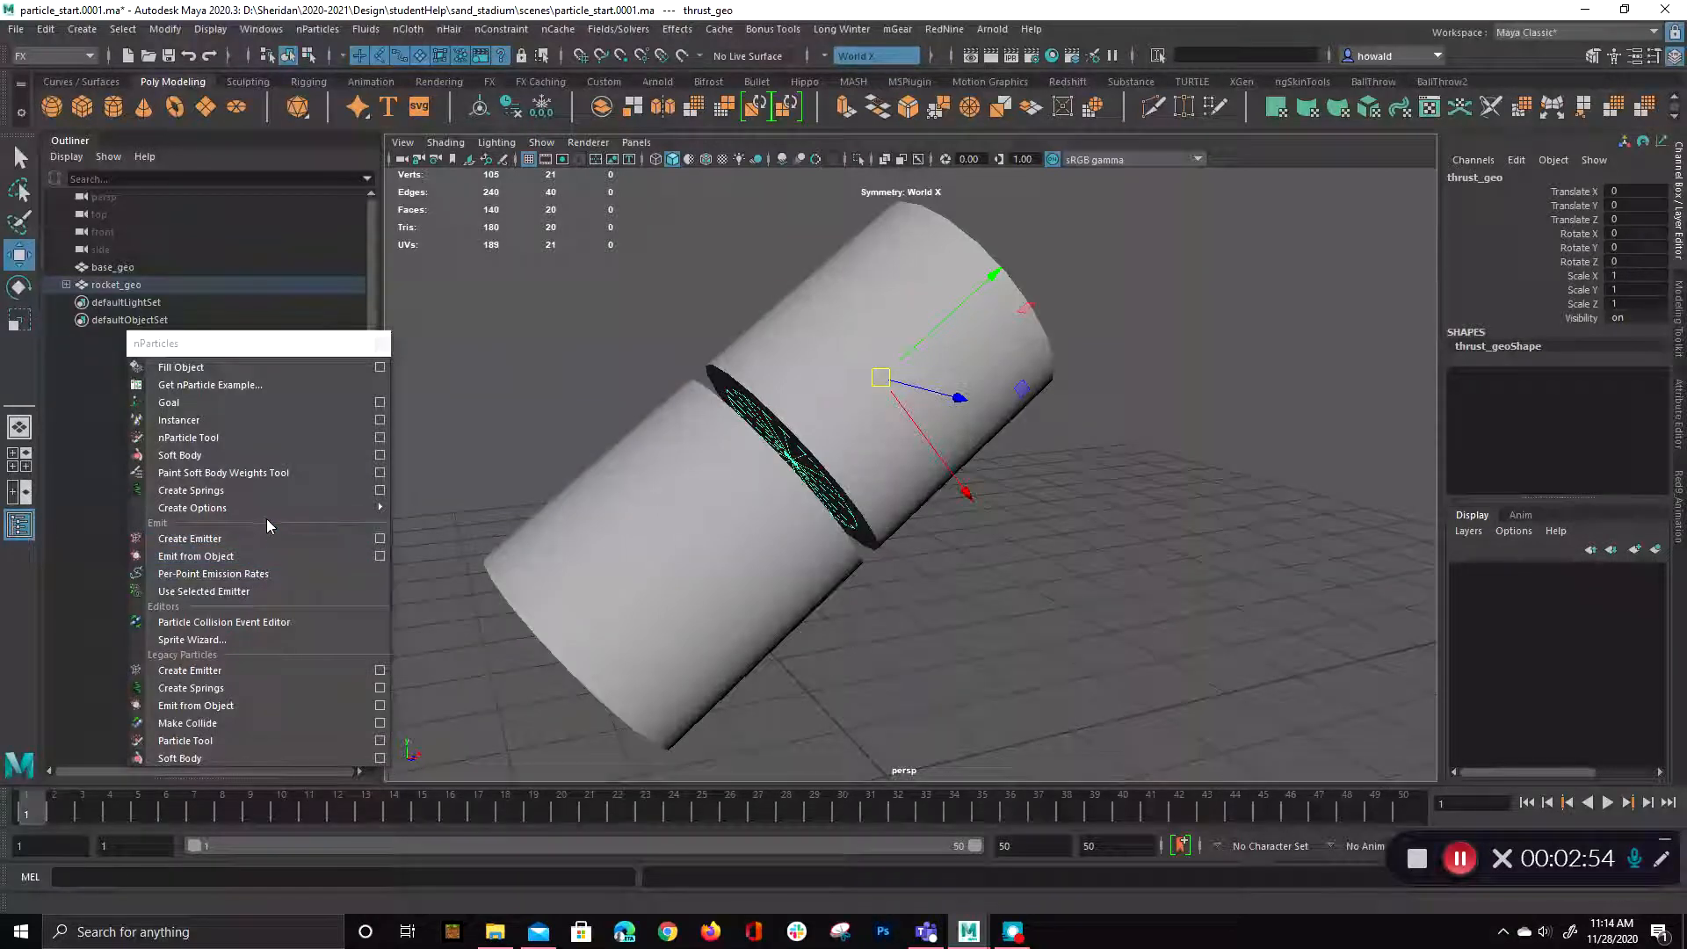
mouse_move(262, 509)
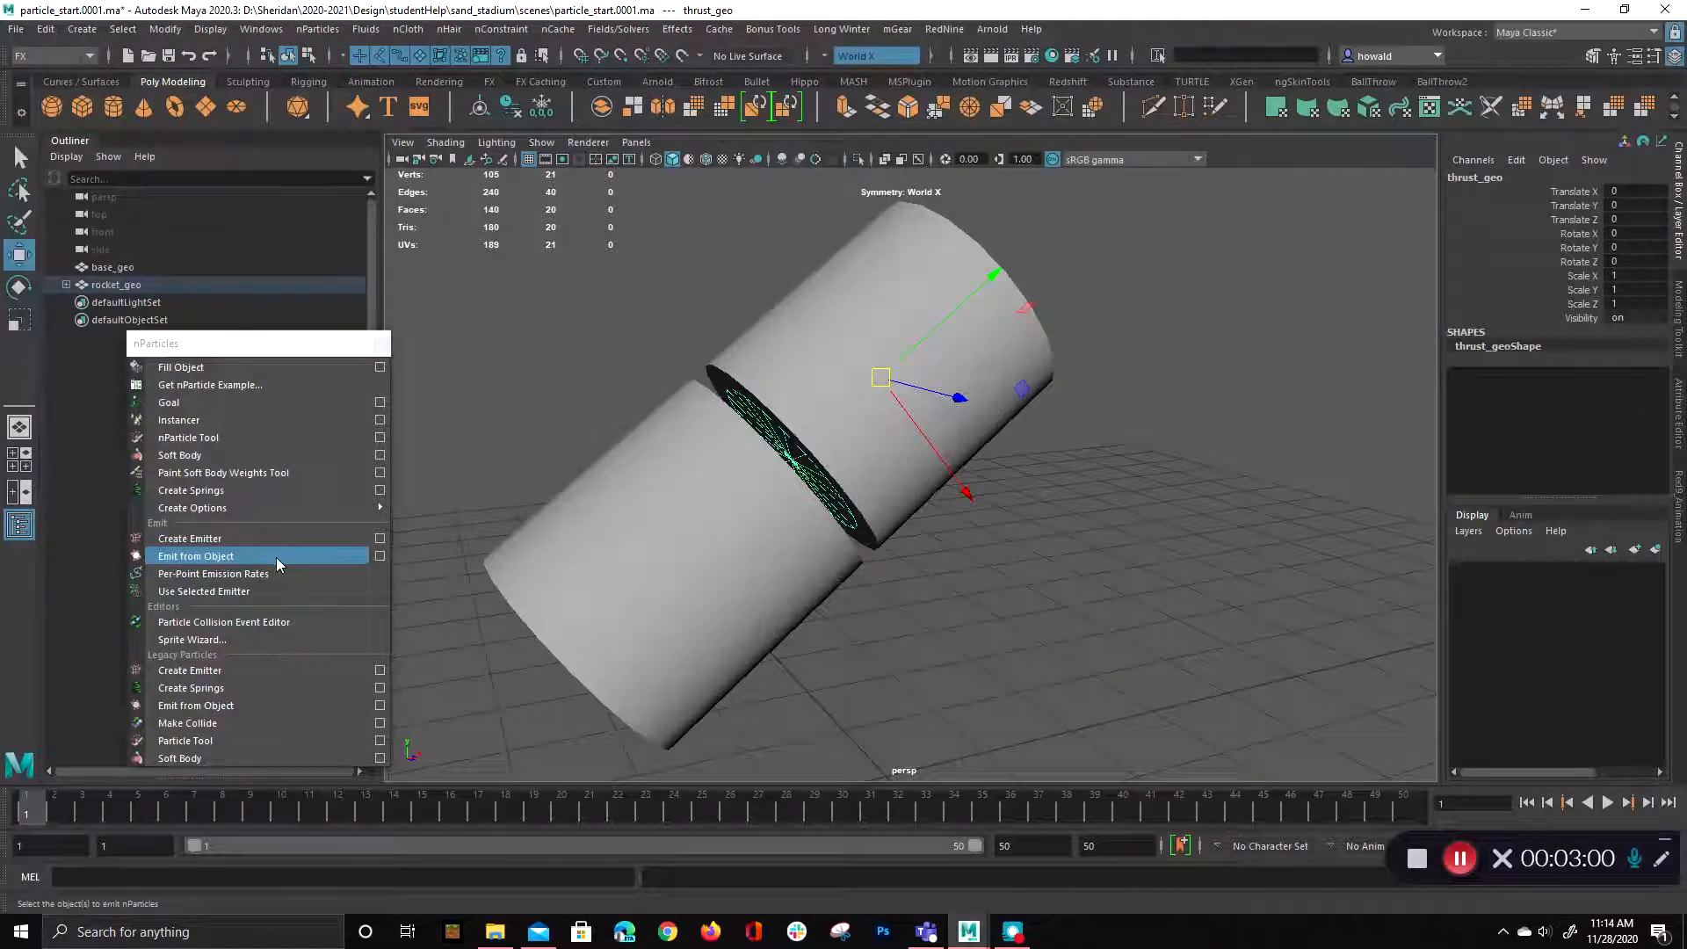
click(380, 556)
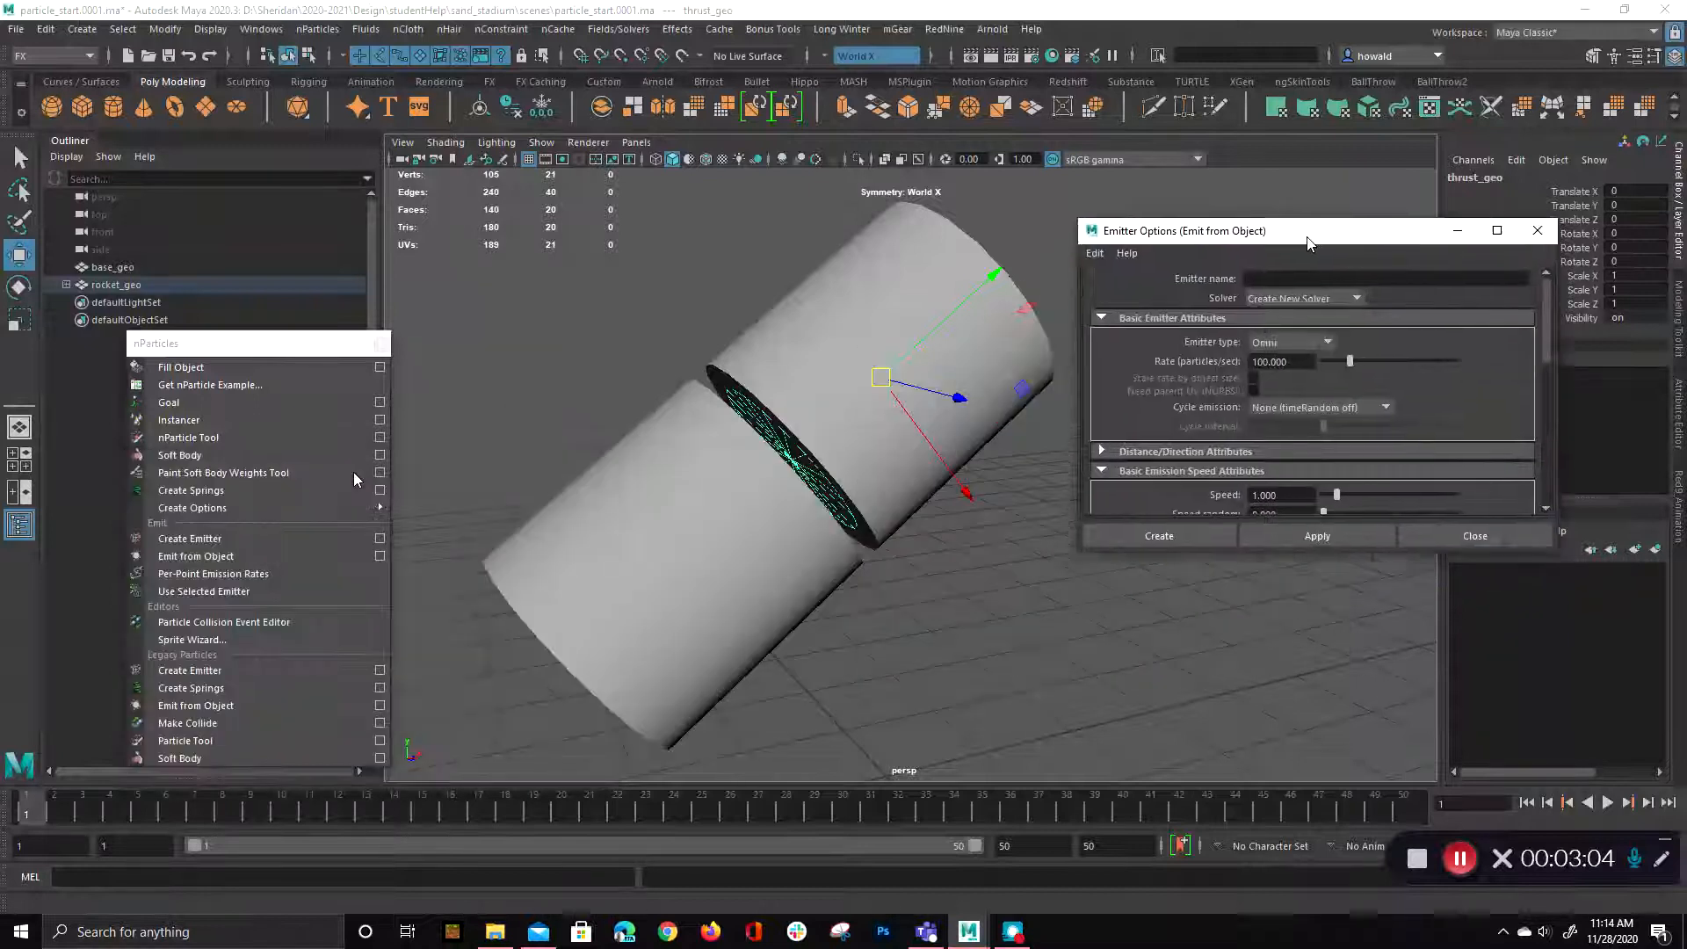
click(1280, 331)
click(1267, 382)
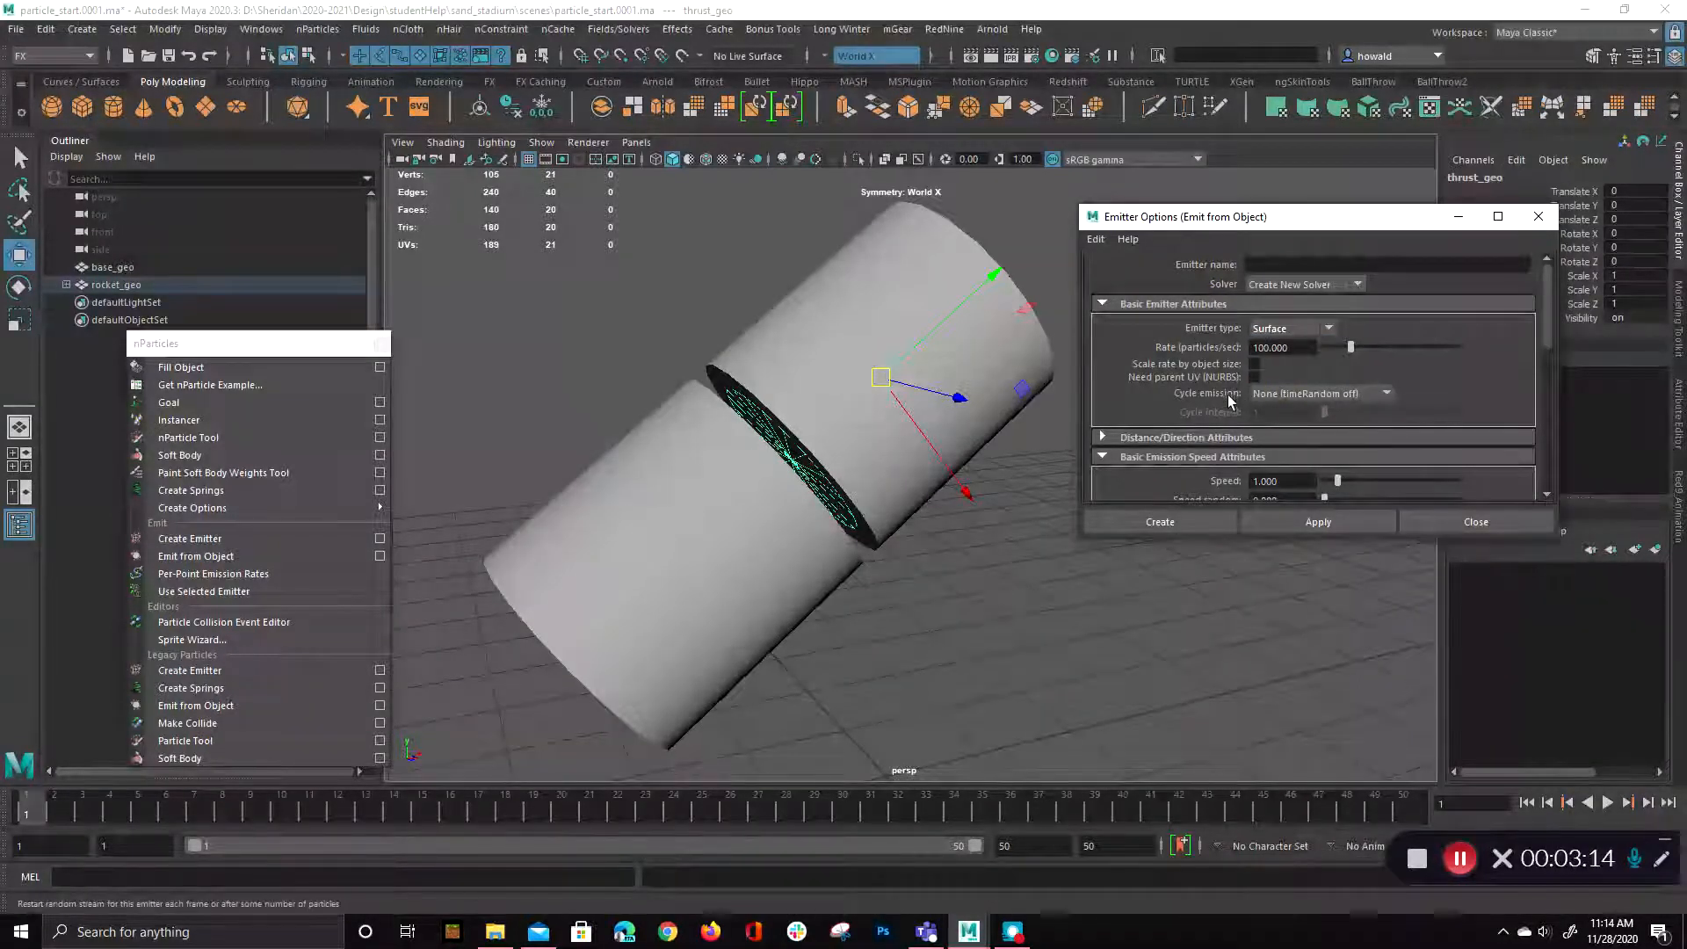
scroll(1541, 376, down, 2)
scroll(1542, 376, up, 1)
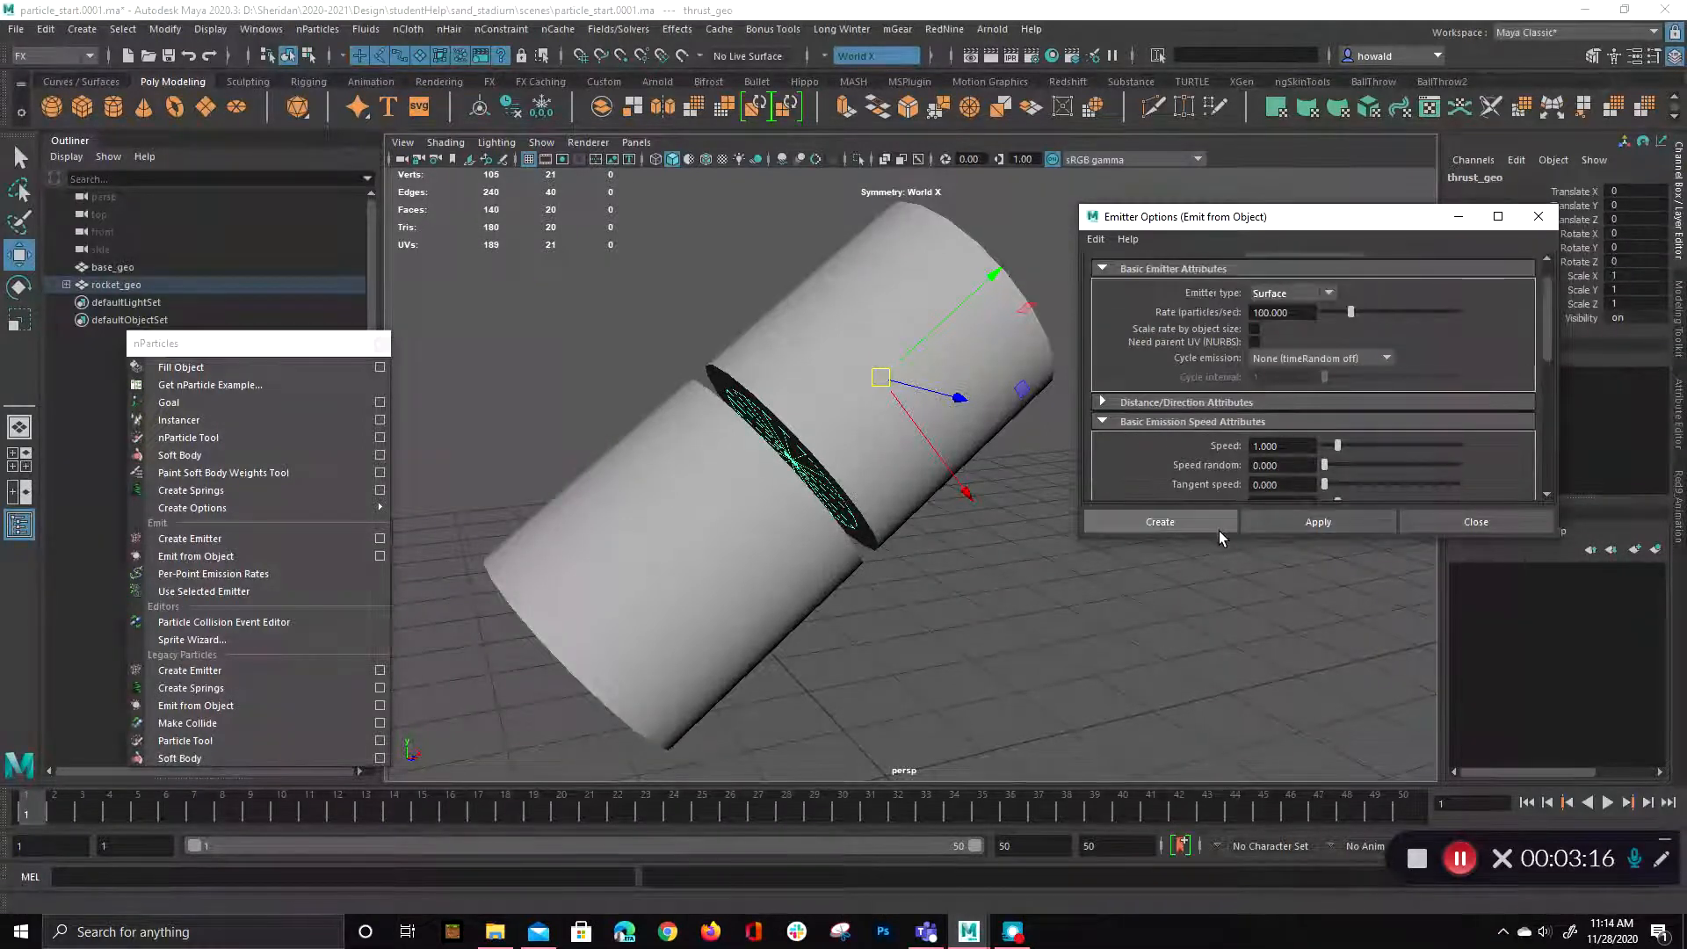
click(1476, 524)
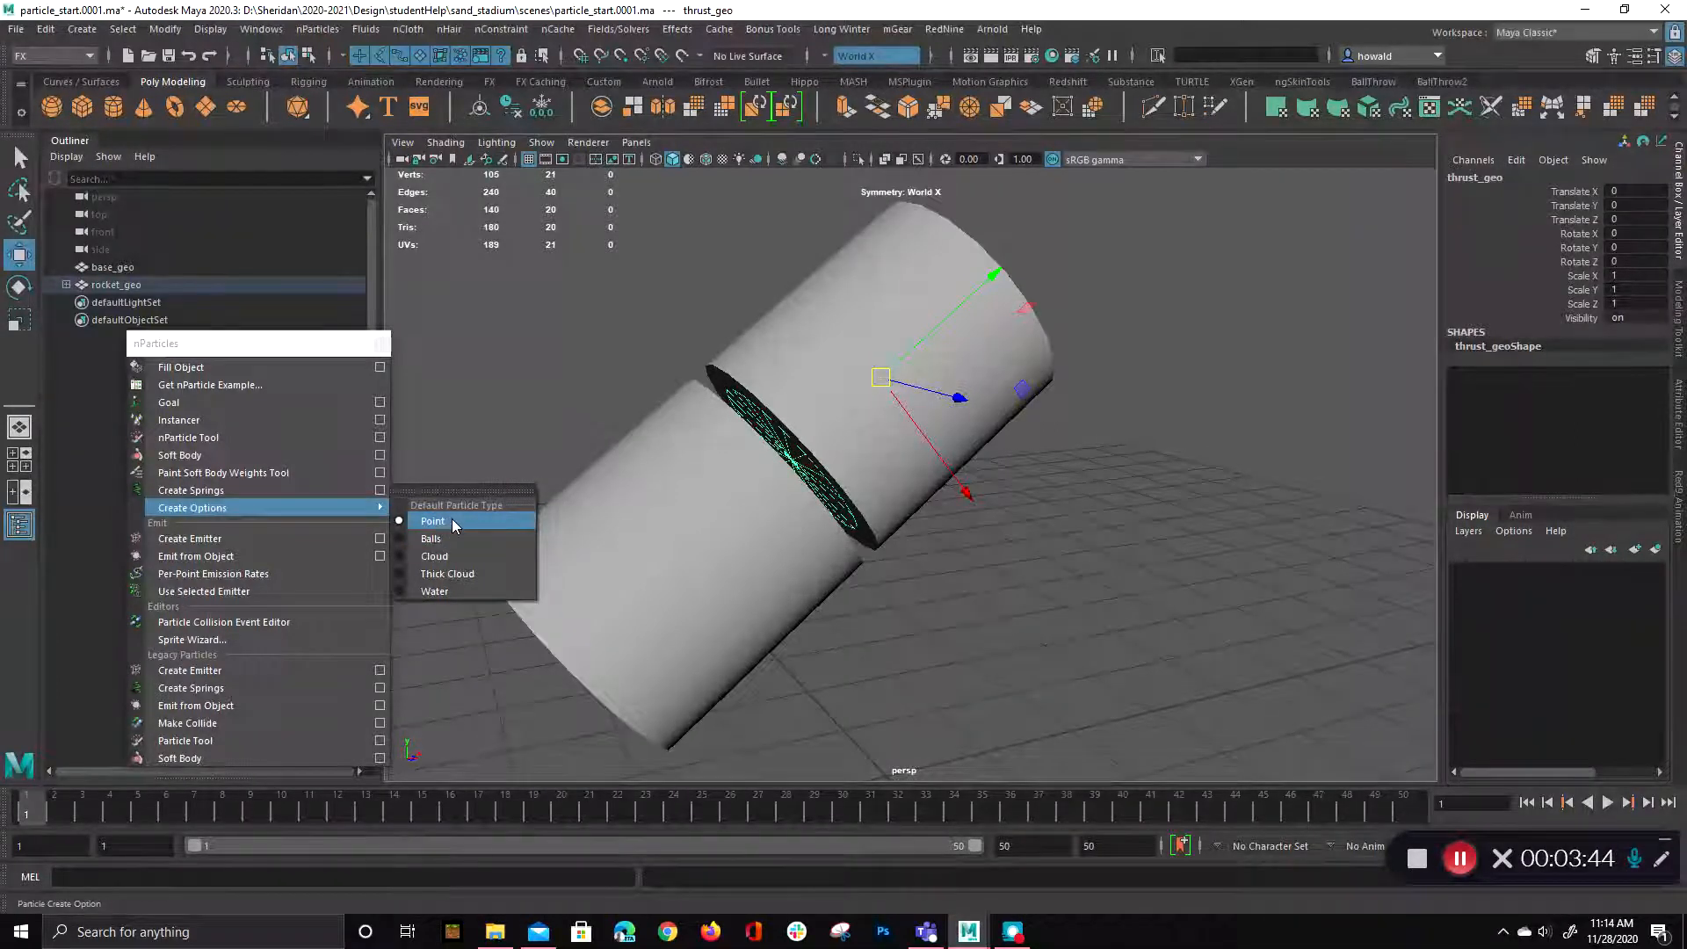
- Create an nParticle emitter on thrust_geo with Emit from Object, using the Surface emitter type and a rate of 100 particles per second
click(378, 557)
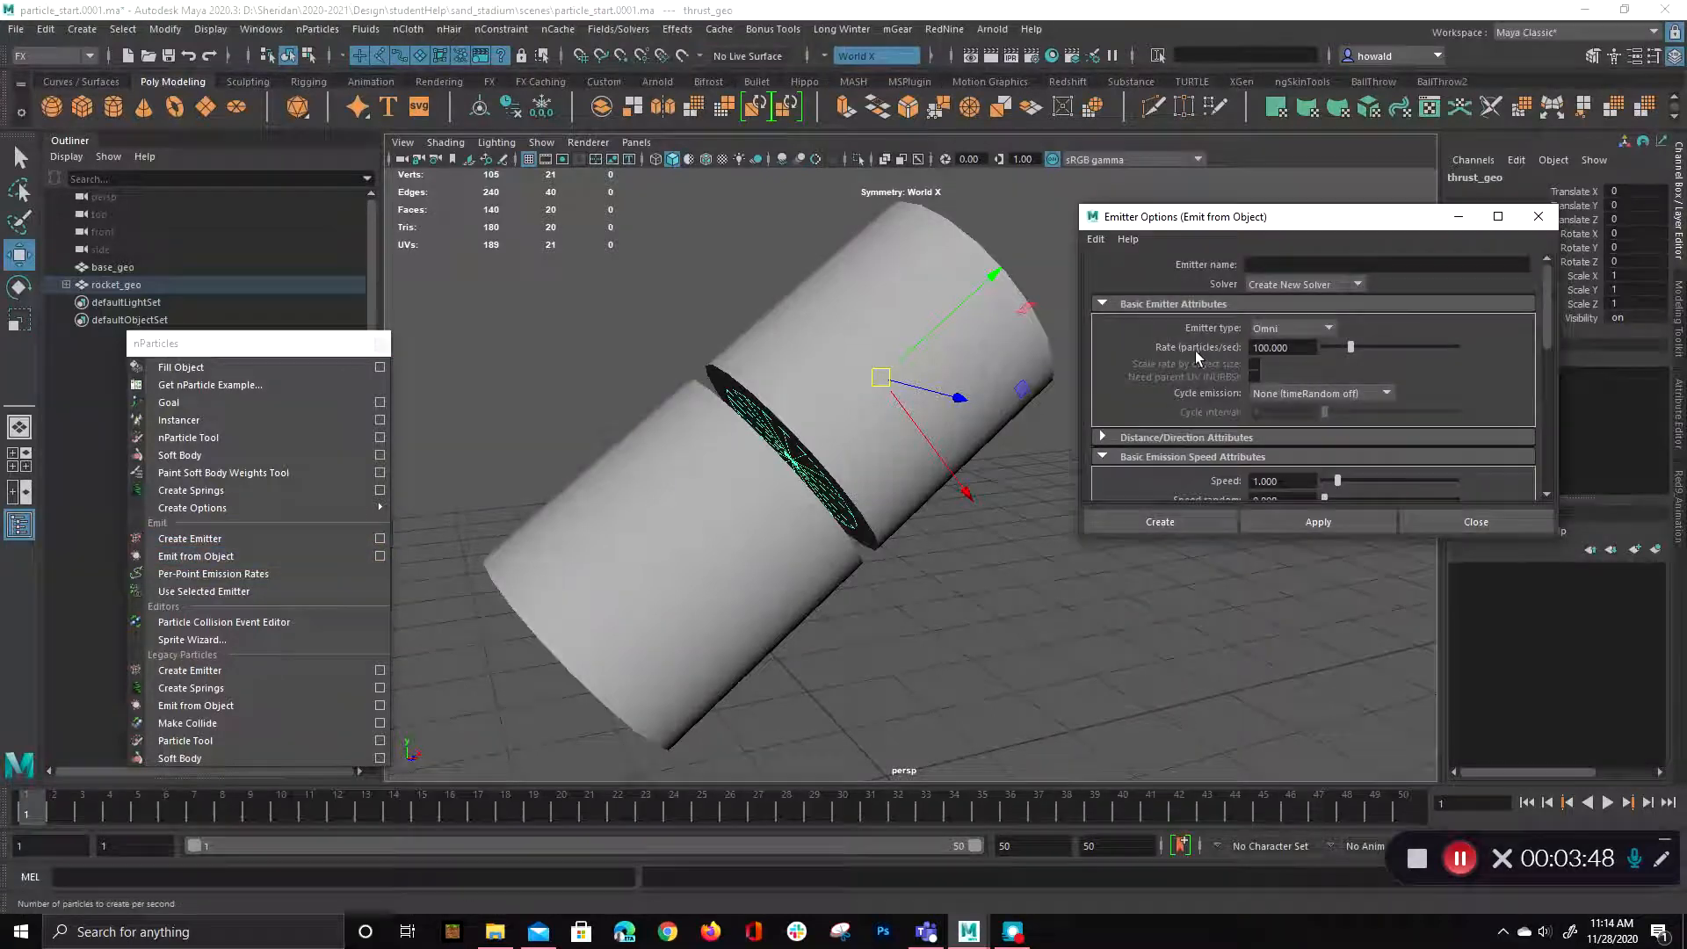
click(1265, 331)
click(1267, 381)
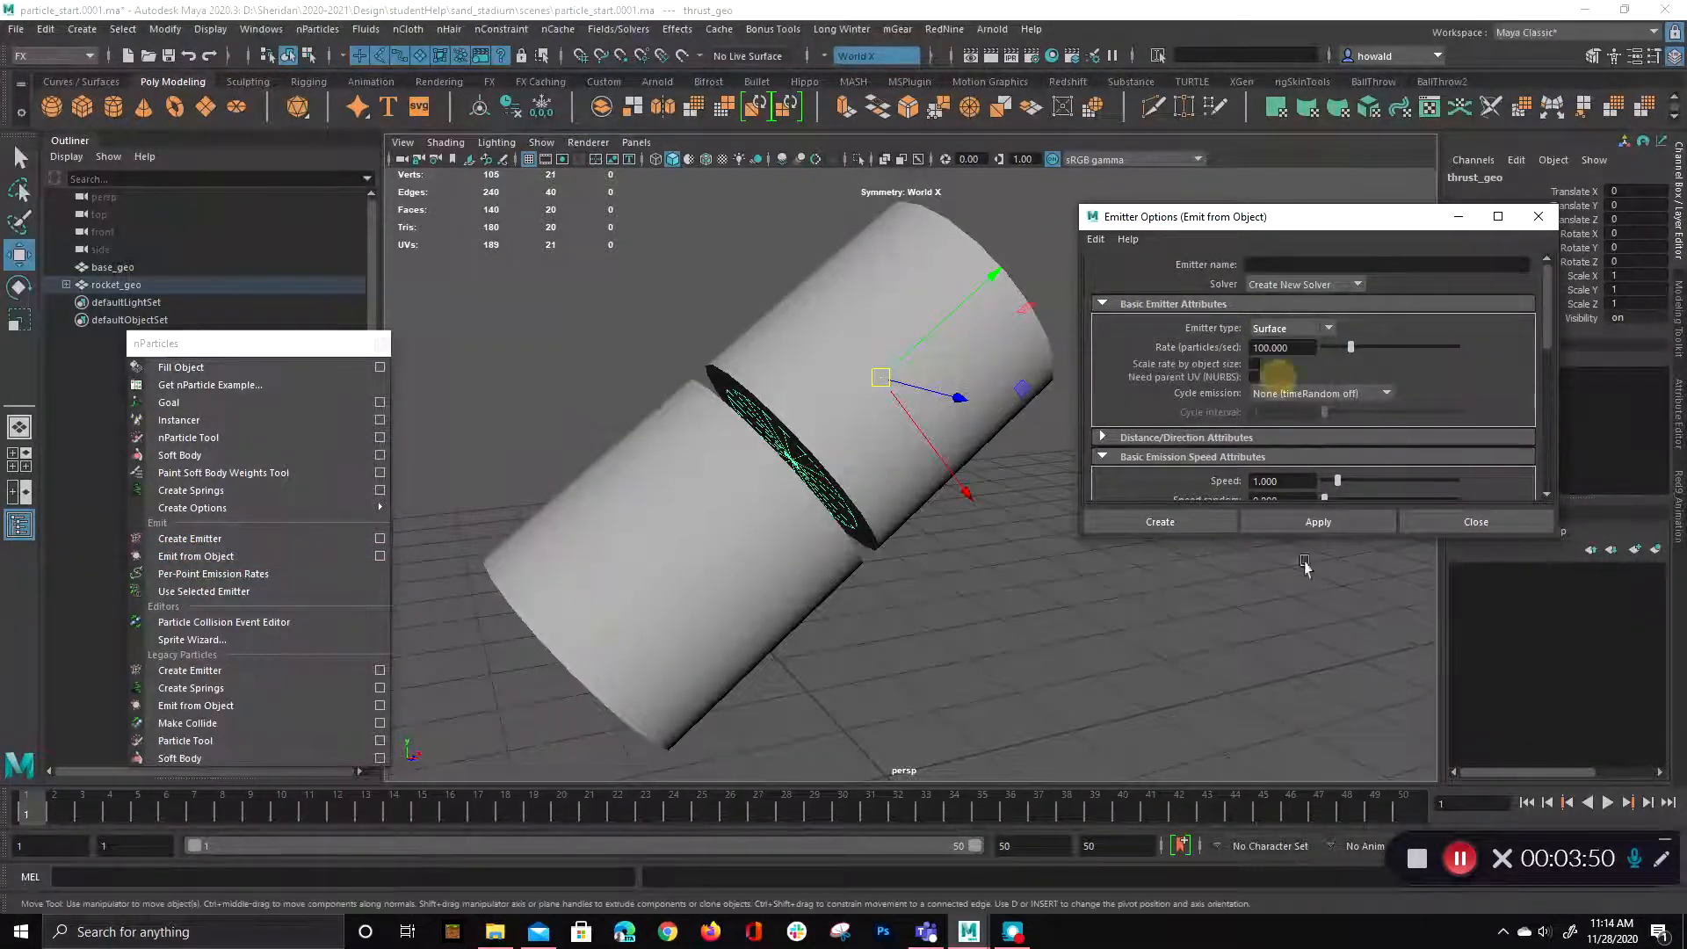
click(1318, 525)
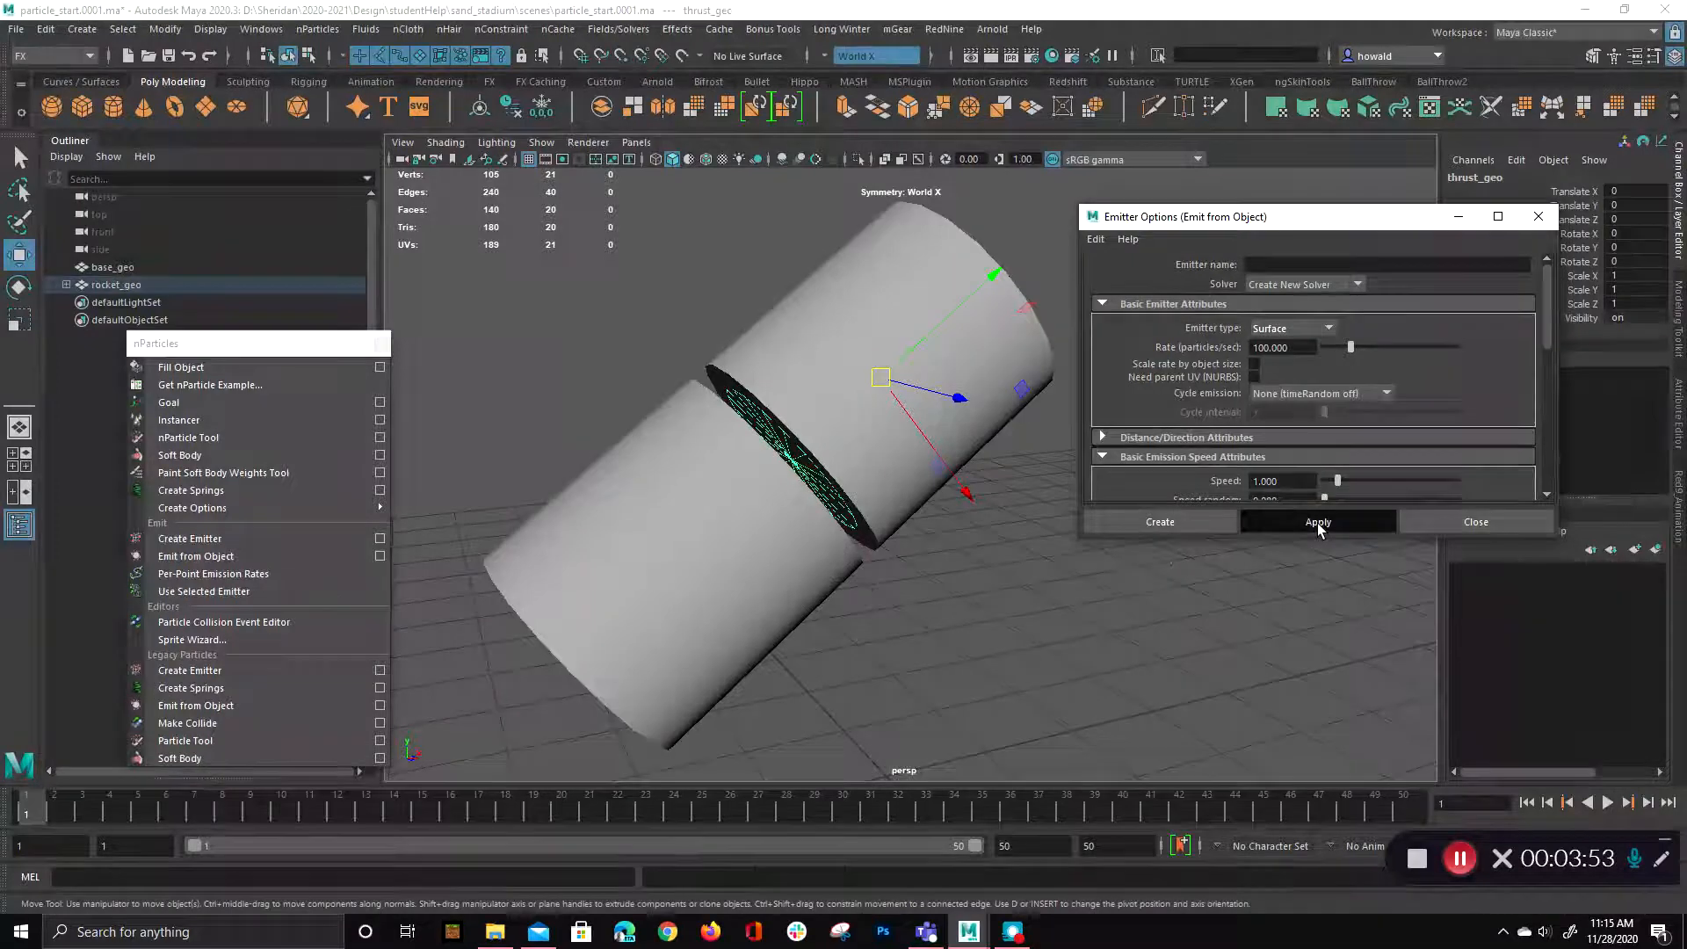
click(1476, 522)
- Move the floating nParticles window clear of the Outliner list, expand rocket_geo's hierarchy and select nParticle1
drag(267, 351, 195, 463)
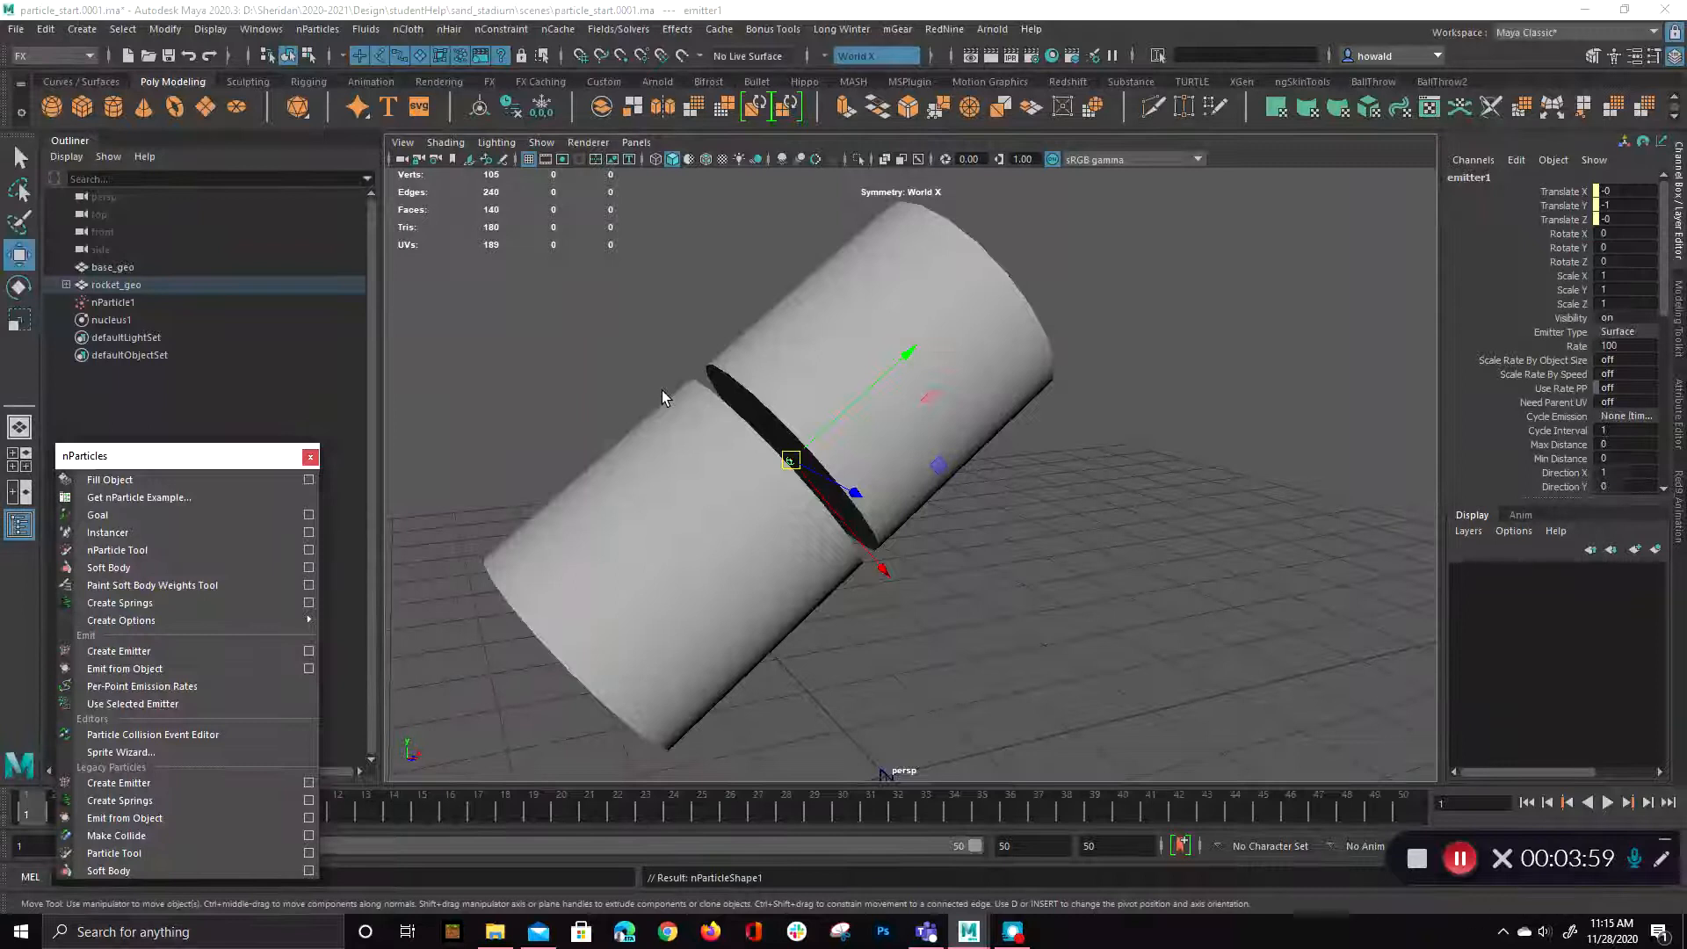
click(66, 284)
click(125, 302)
click(147, 321)
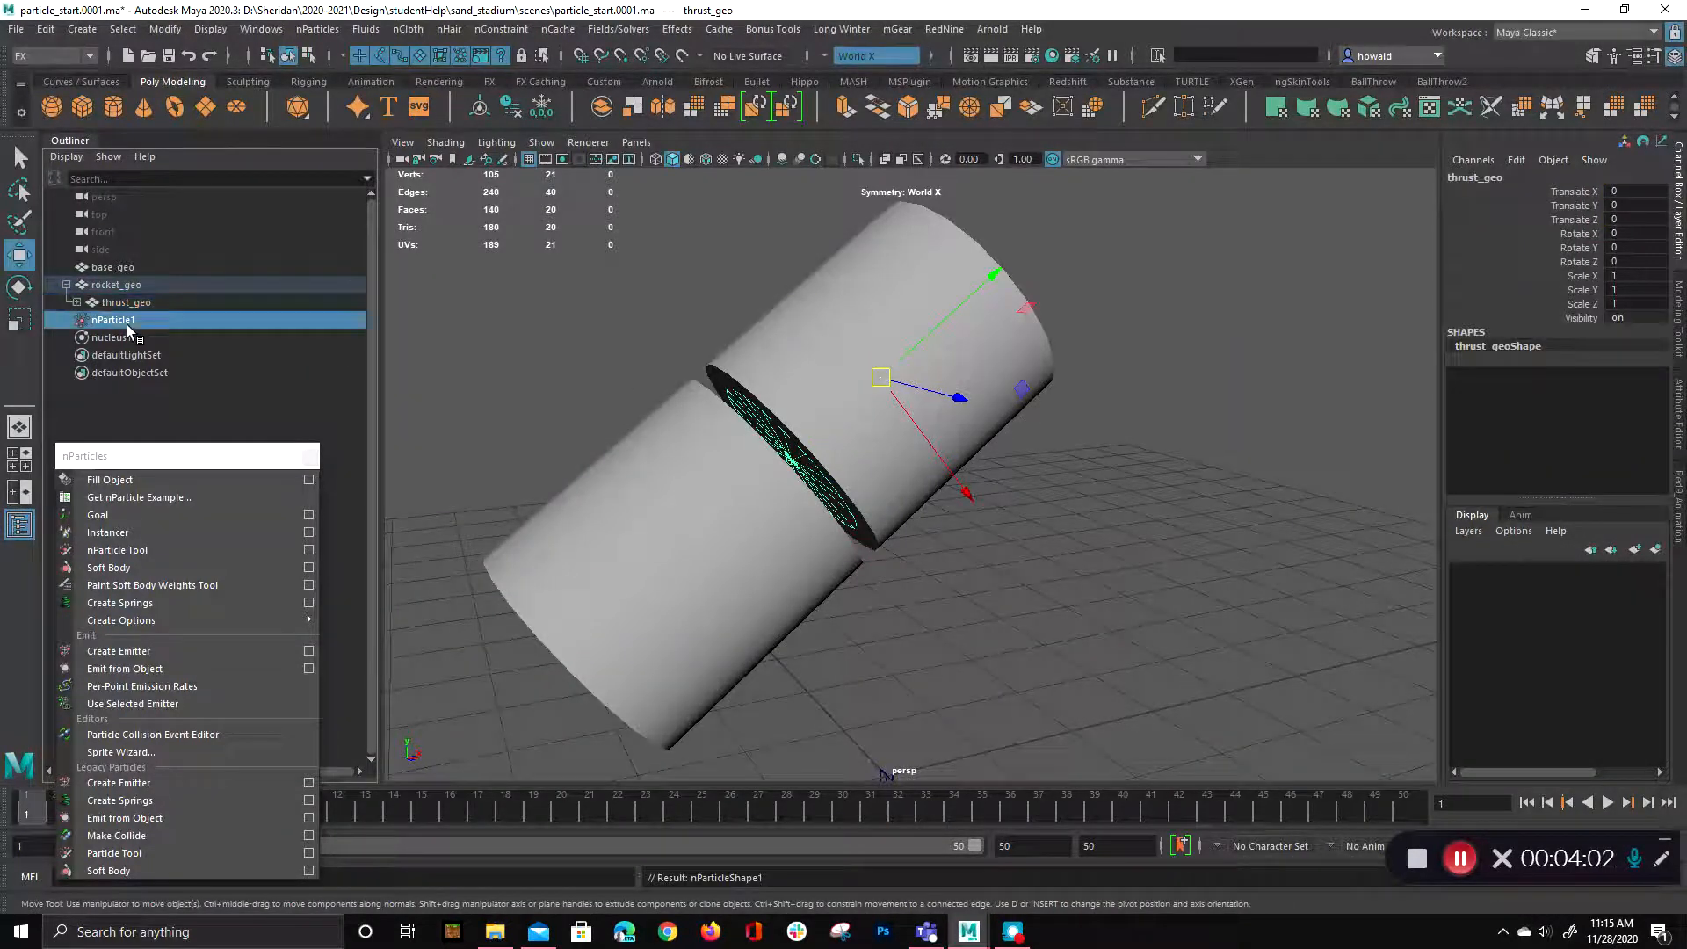
- Play the launch animation, examine the particles emitted behind the rocket from several angles, and stop playback
scroll(1148, 525, down, 6)
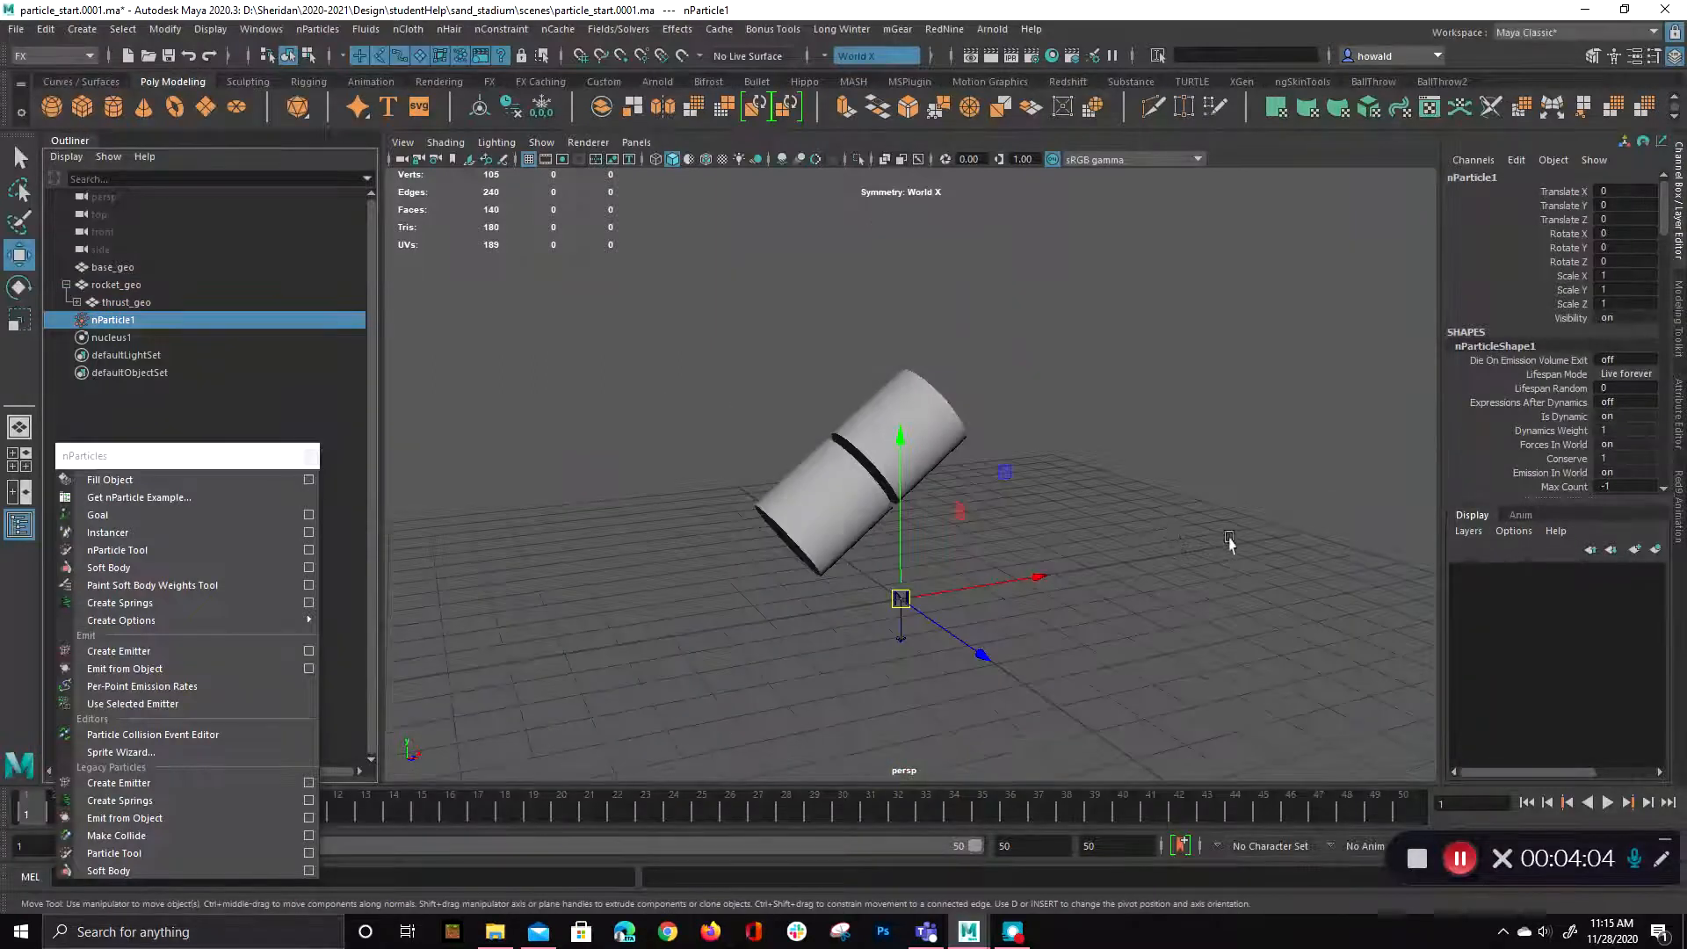
alt+drag(1227, 546, 1126, 525)
click(1126, 524)
alt+middle_drag(1047, 518, 928, 634)
alt+right_drag(928, 634, 830, 640)
alt+drag(831, 640, 920, 625)
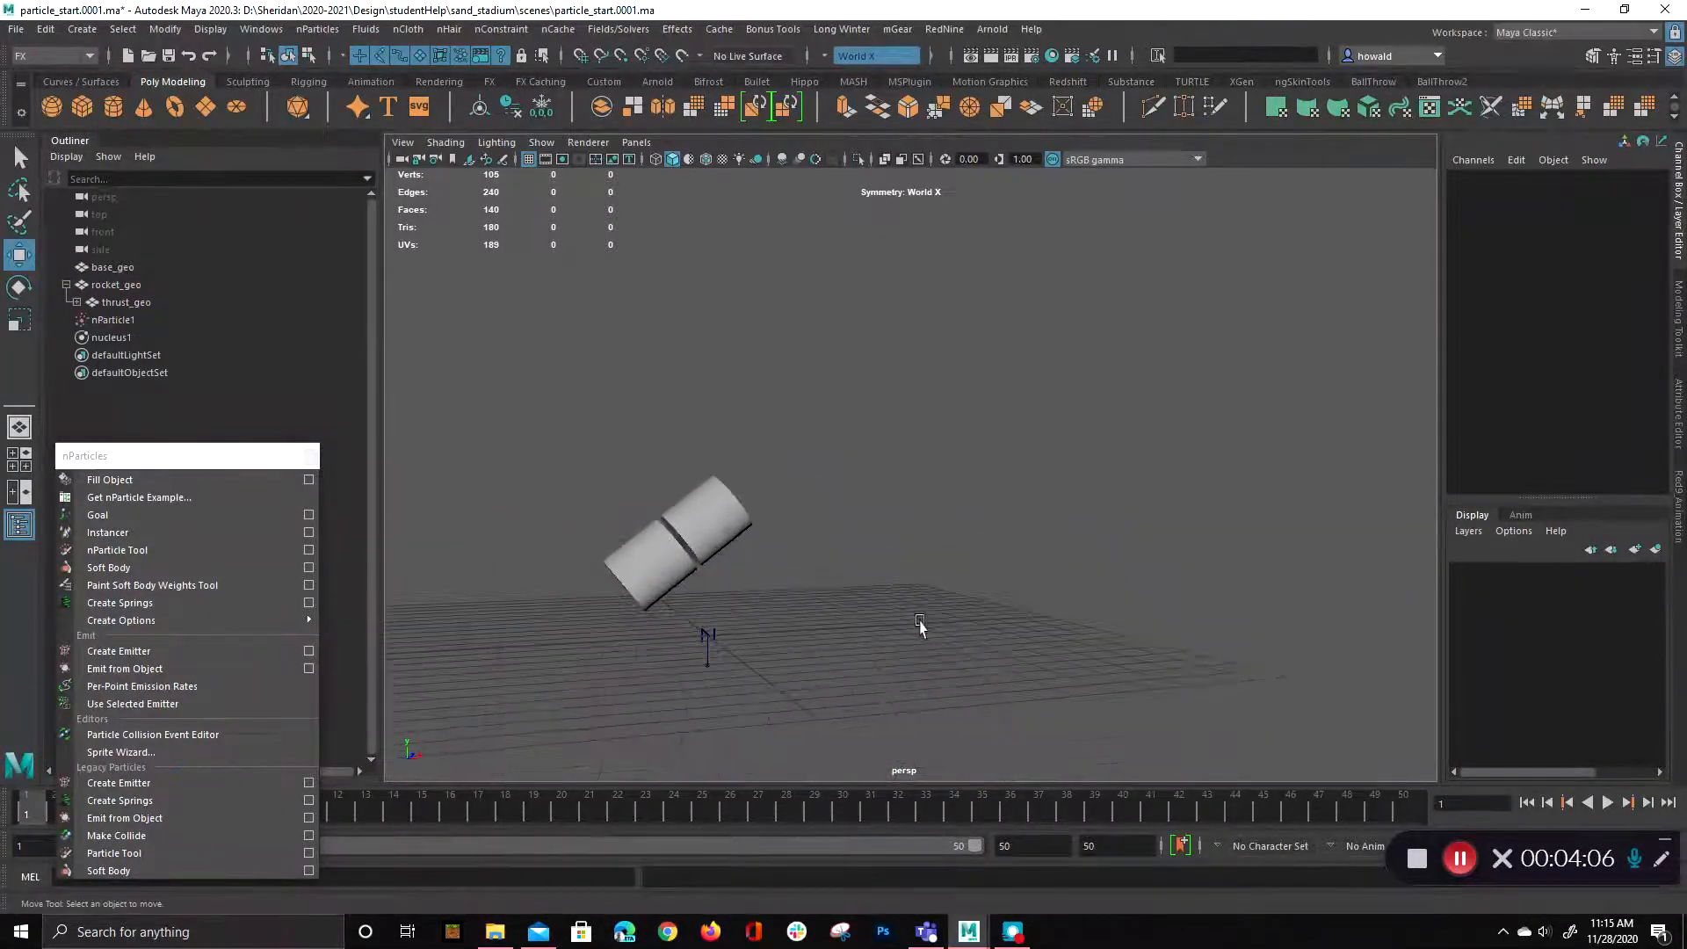
click(1609, 803)
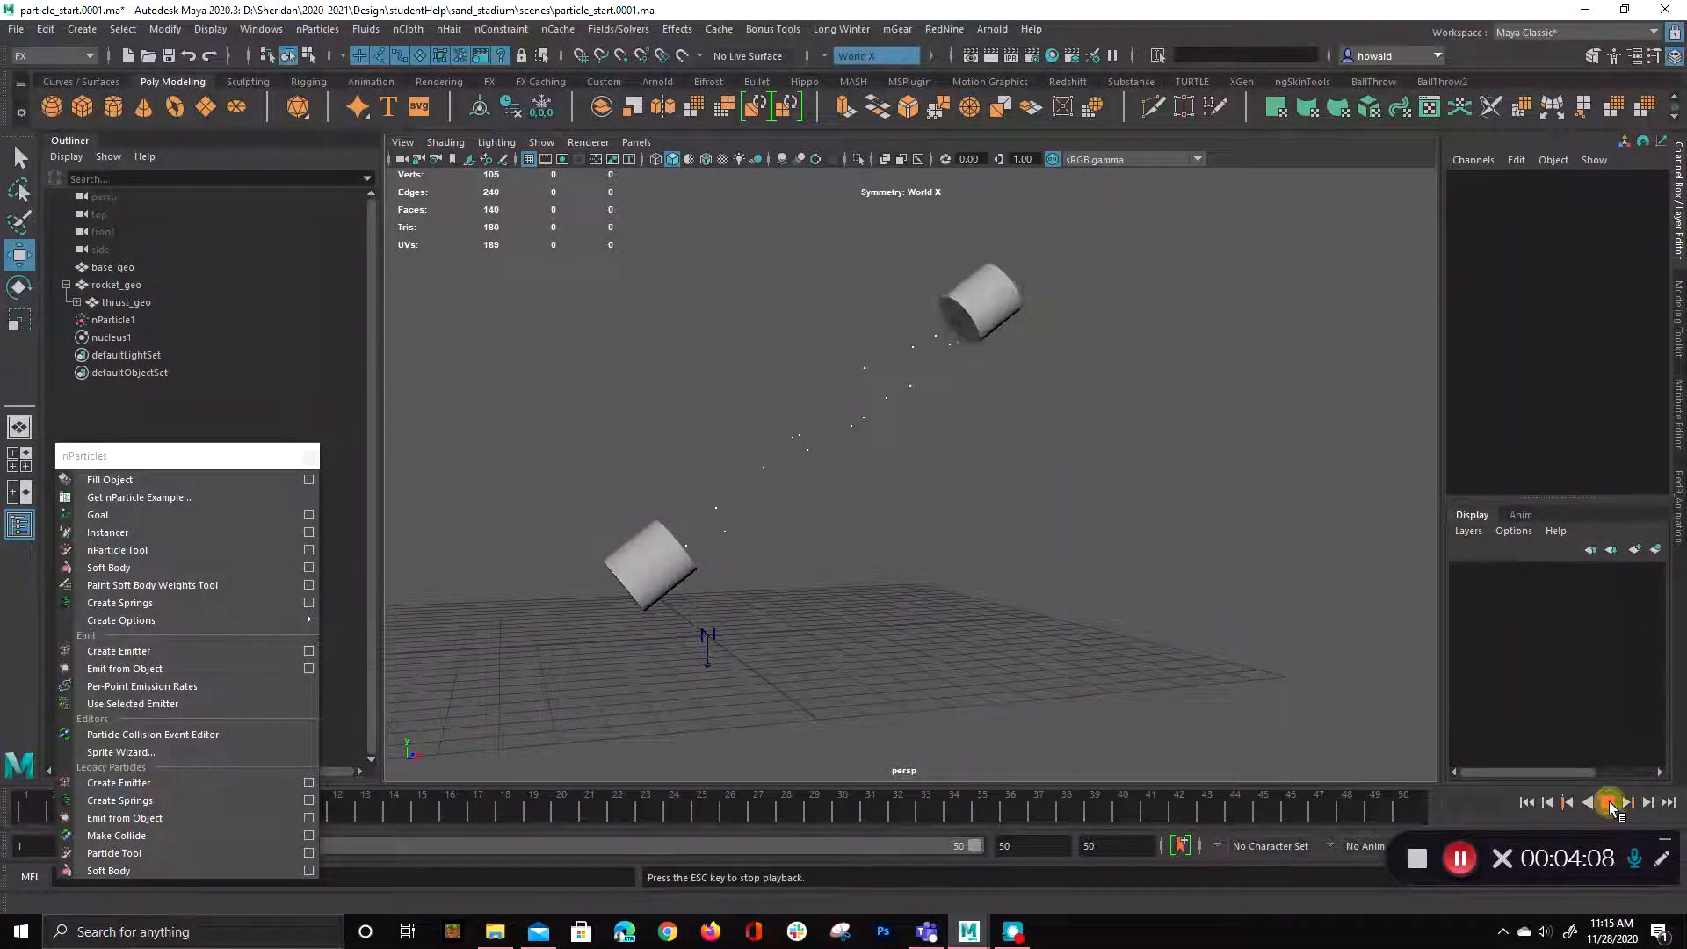
alt+drag(1224, 571, 1163, 580)
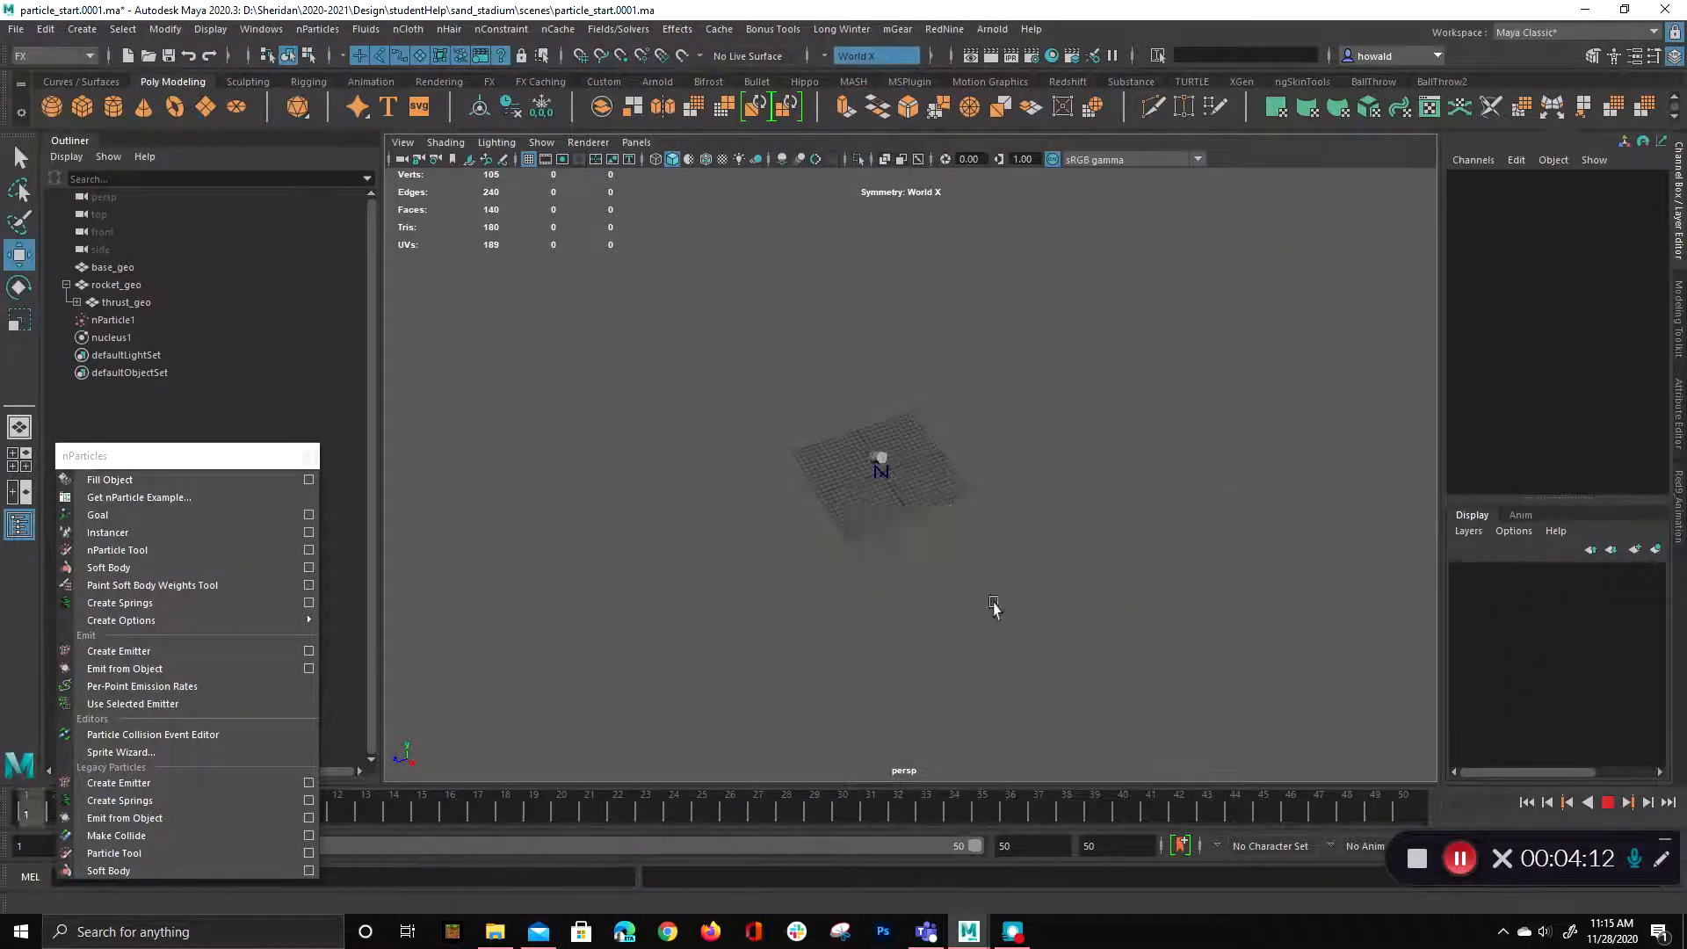
alt+drag(995, 611, 1161, 596)
alt+middle_drag(1142, 527, 1075, 690)
alt+drag(1261, 633, 1080, 629)
alt+middle_drag(1081, 629, 1073, 563)
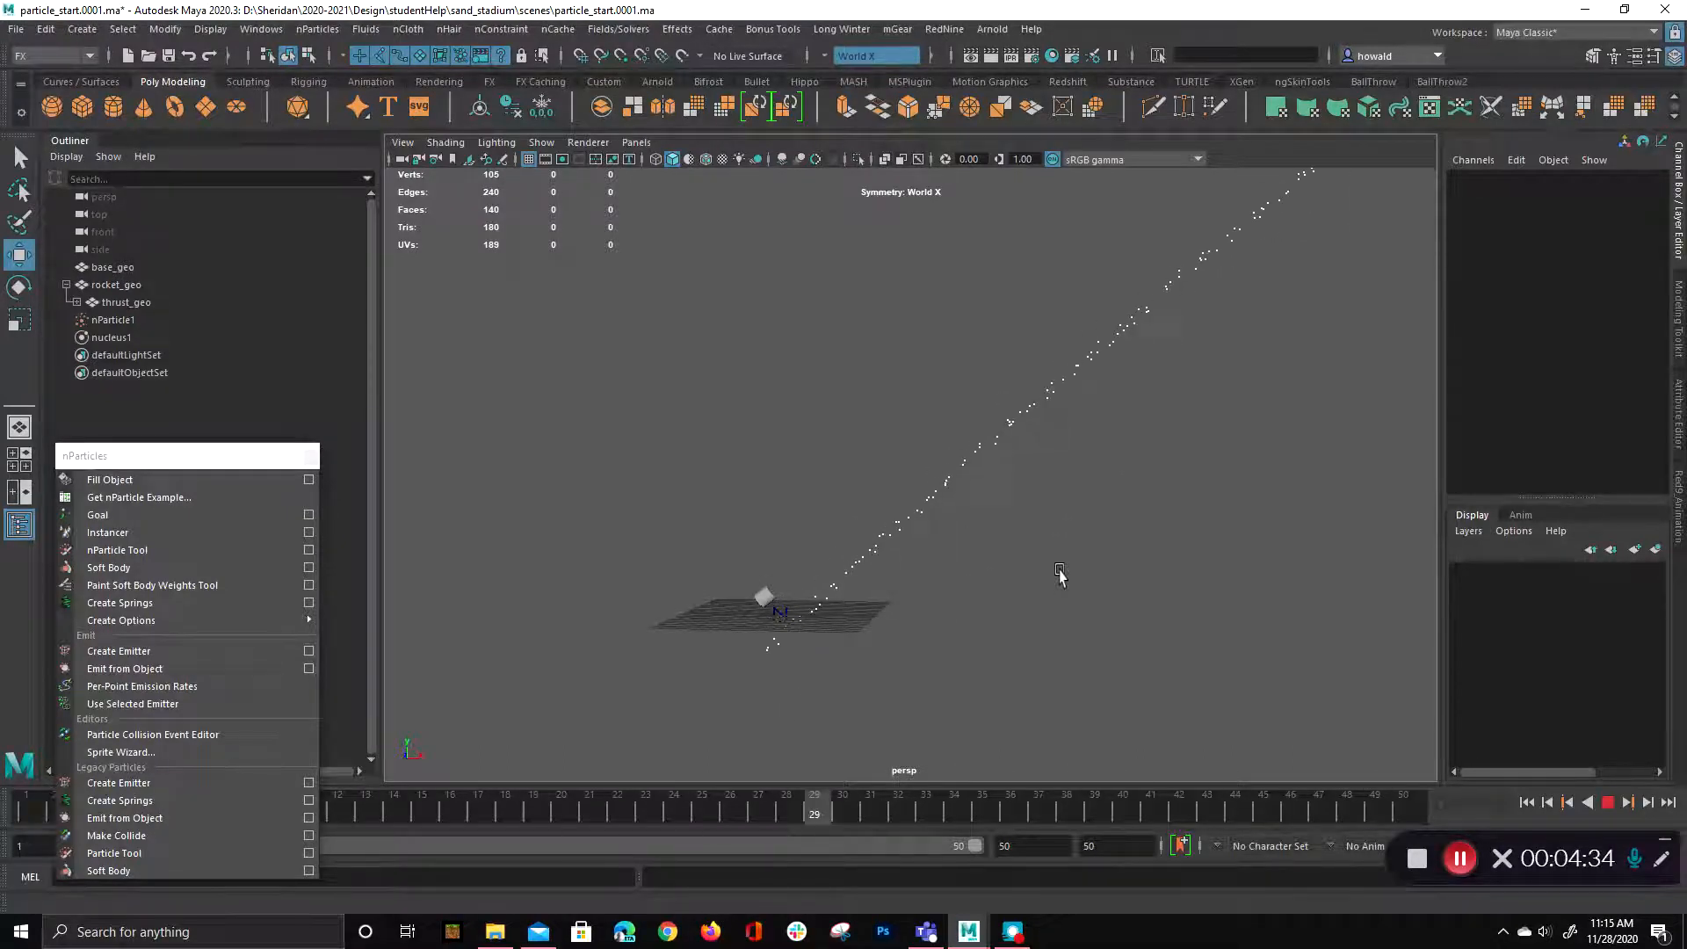
click(1608, 802)
- Open nParticle1's dynamic properties in the Attribute Editor and set Dynamics Weight to 0
click(130, 323)
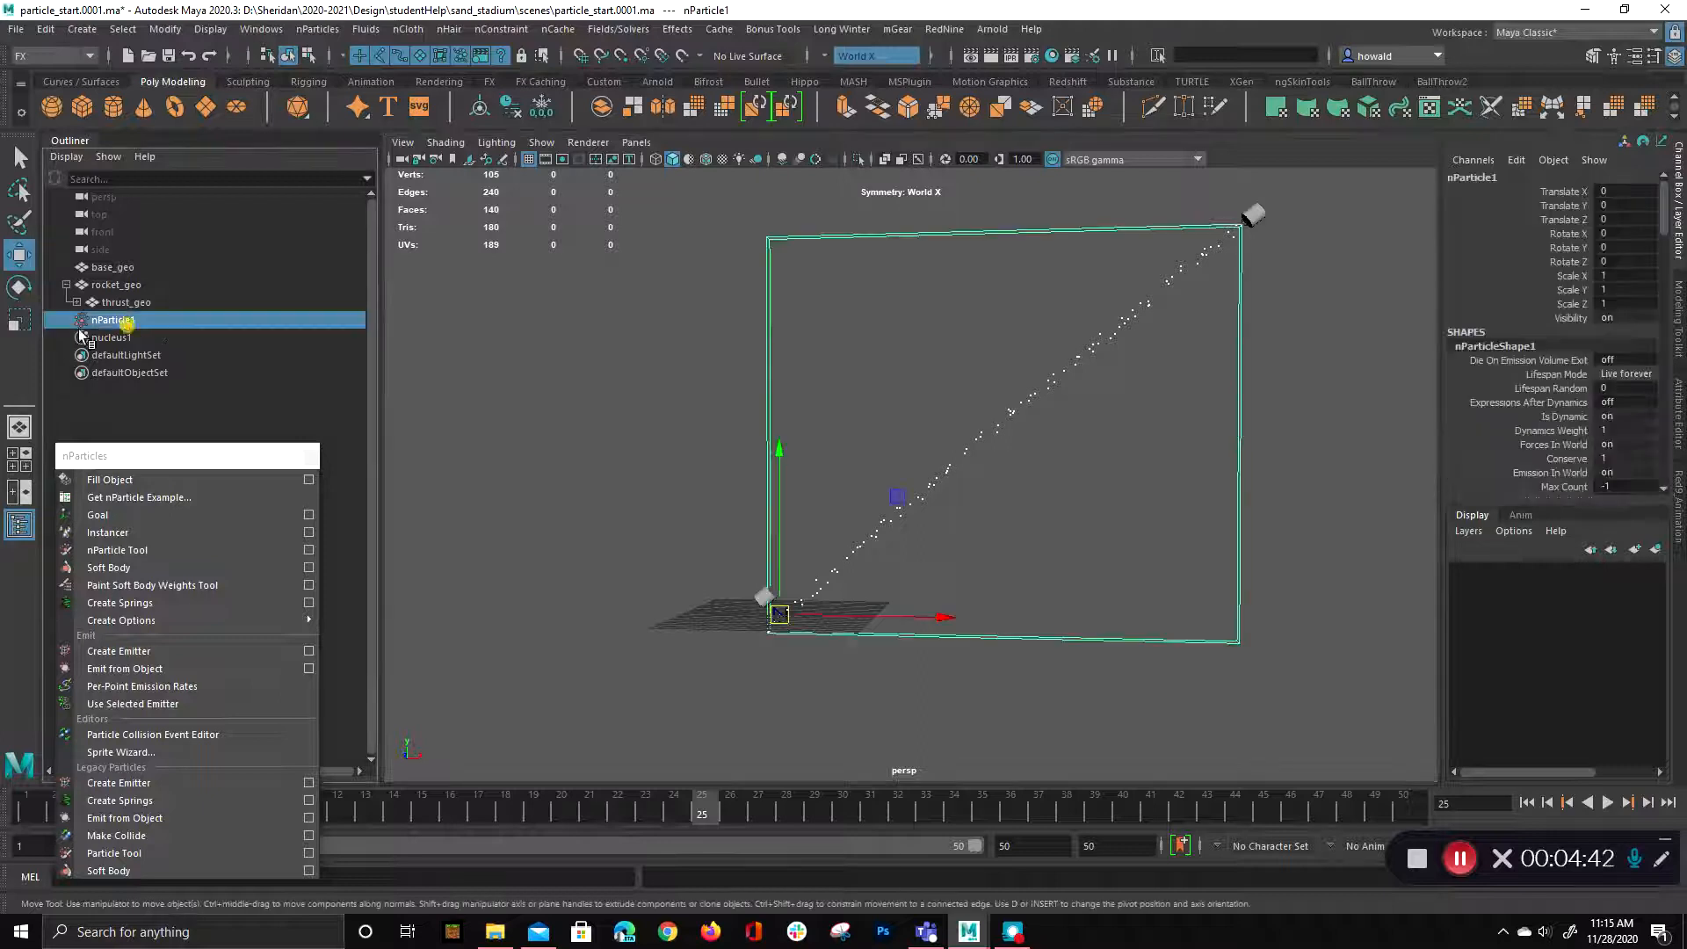
key(ctrl+a)
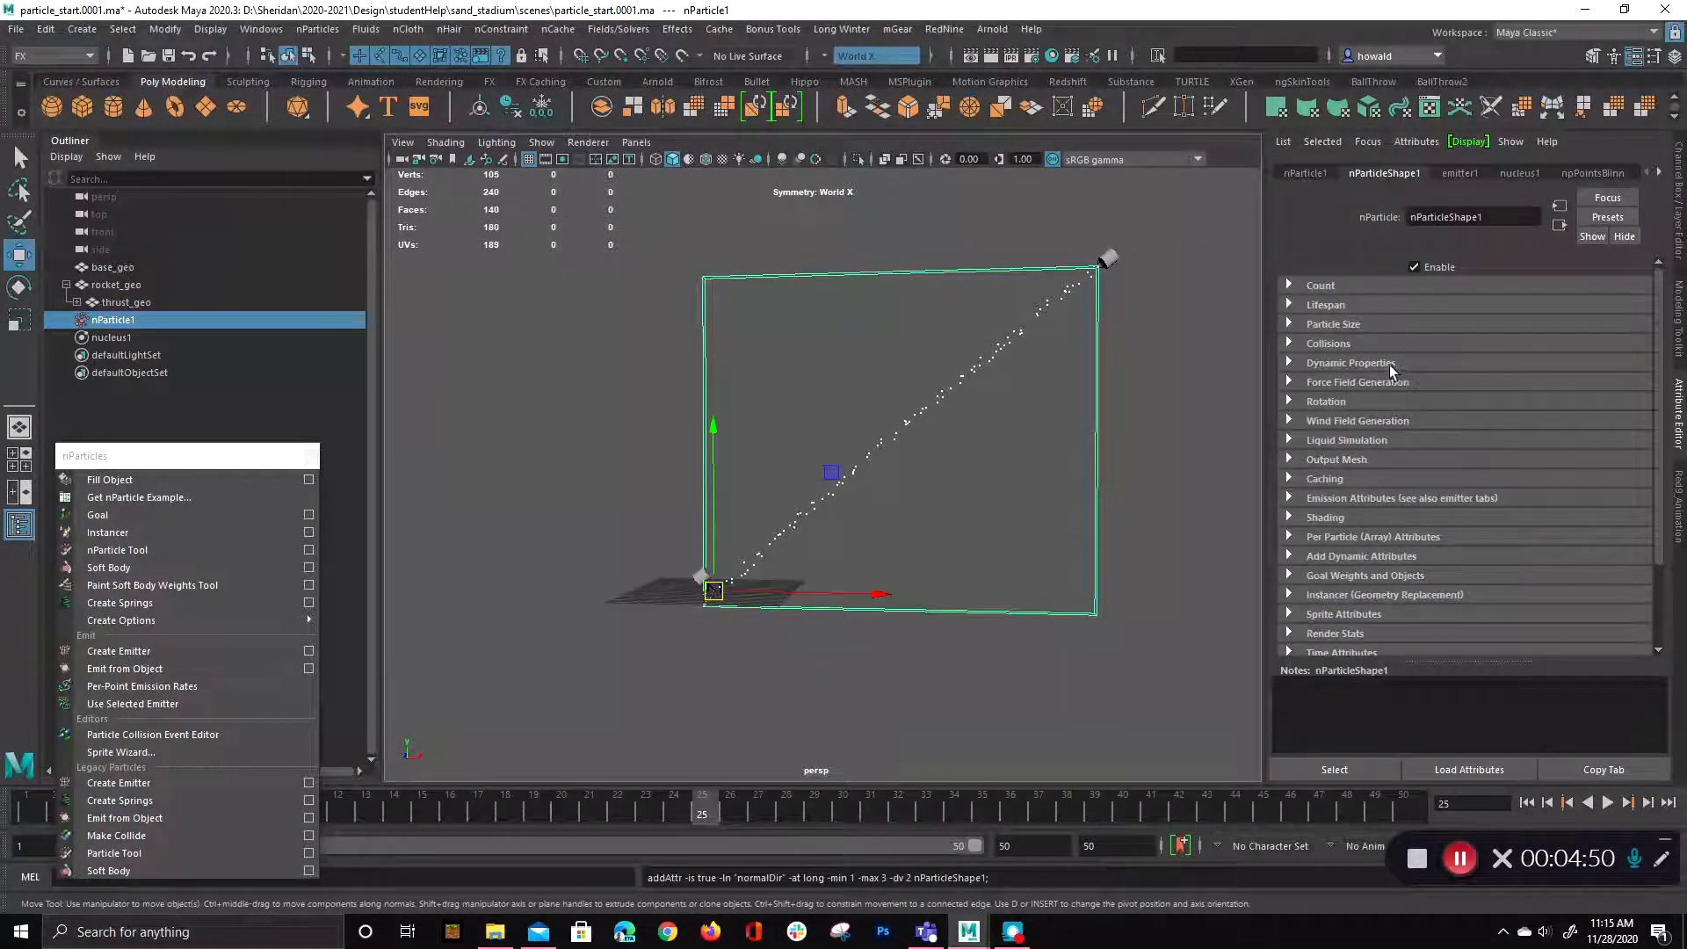
click(1288, 363)
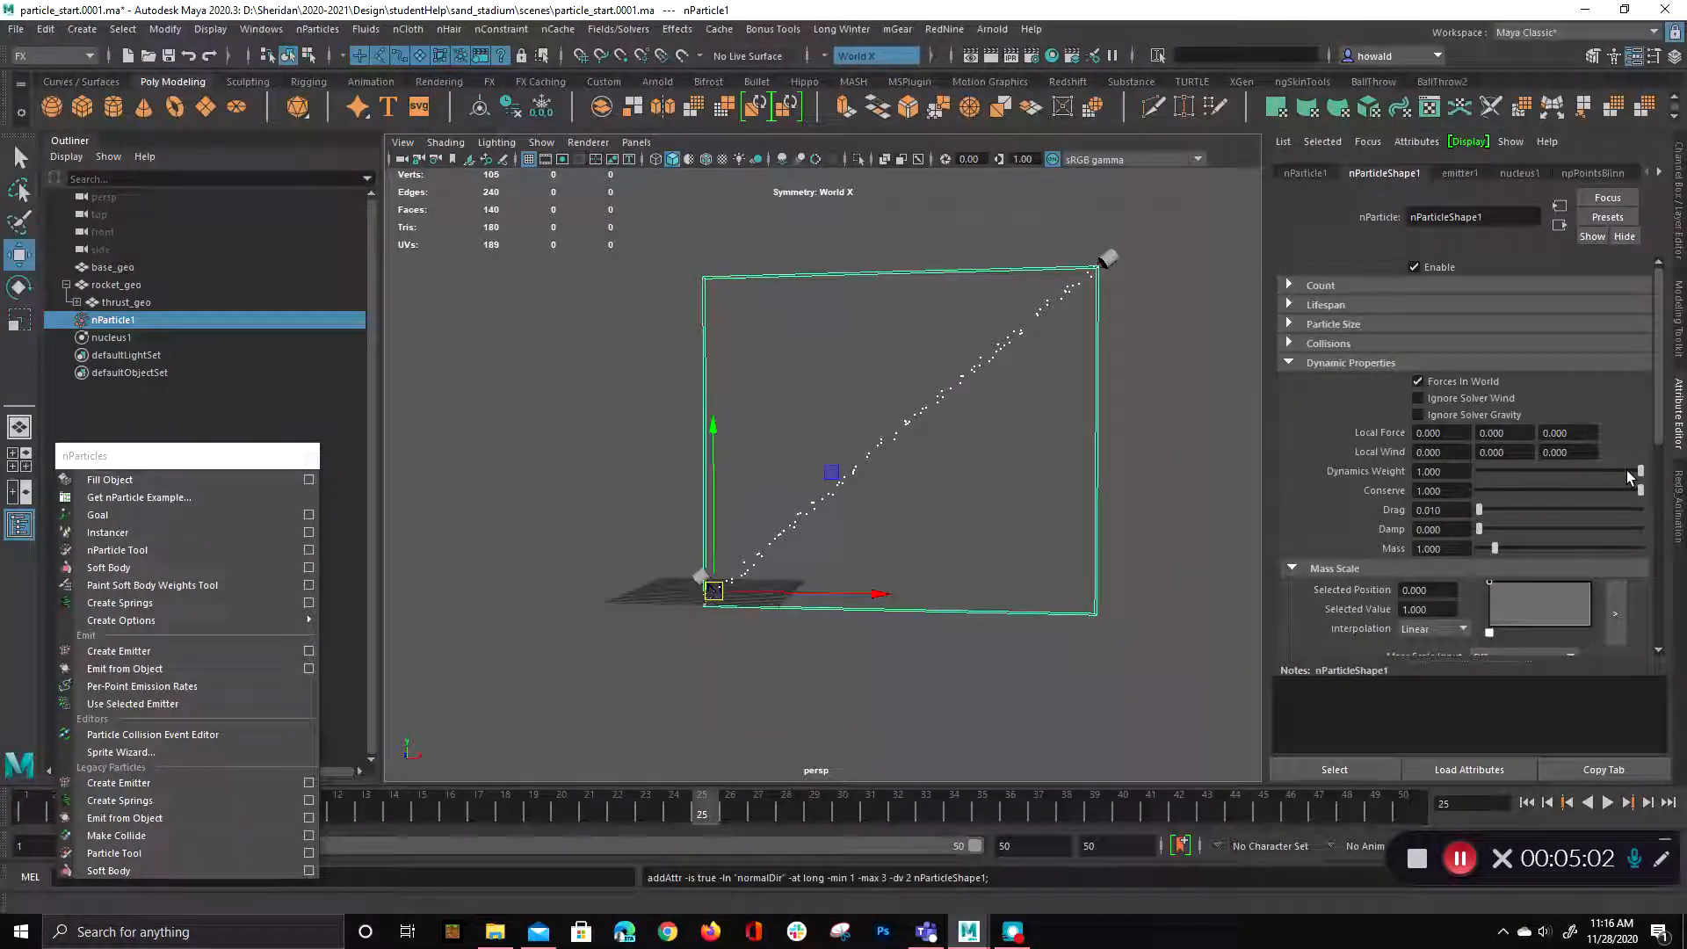
drag(1609, 467, 1435, 471)
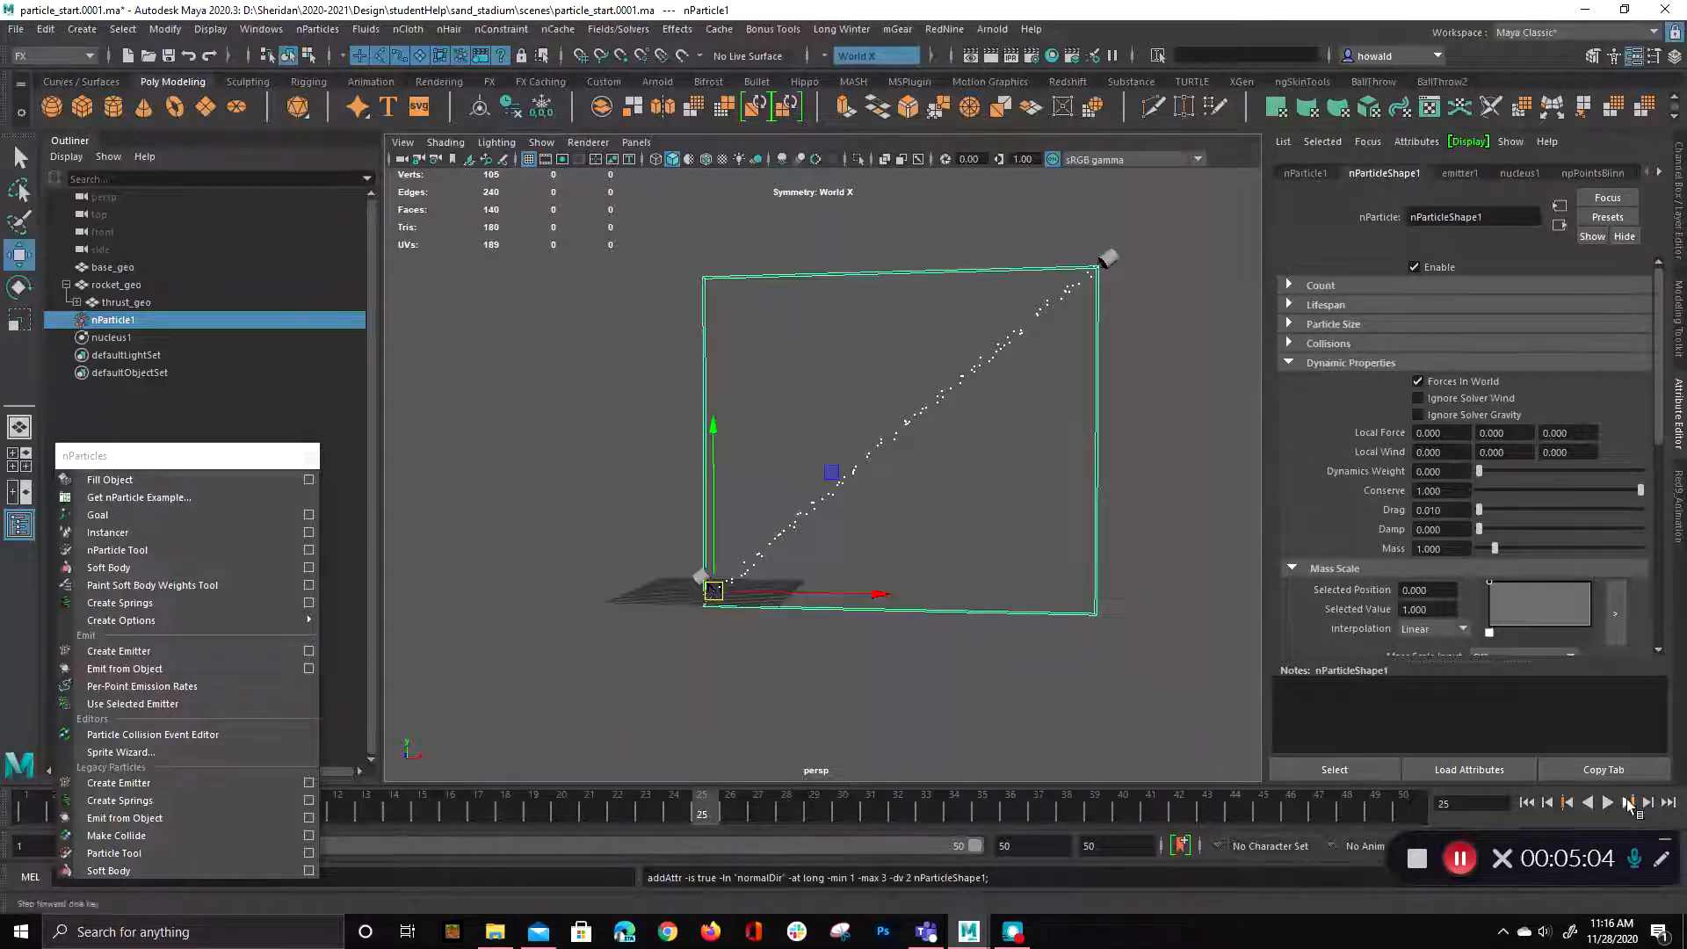
- Rewind and play the animation to examine how the particle trail behaves from near and far
click(1543, 804)
click(1609, 804)
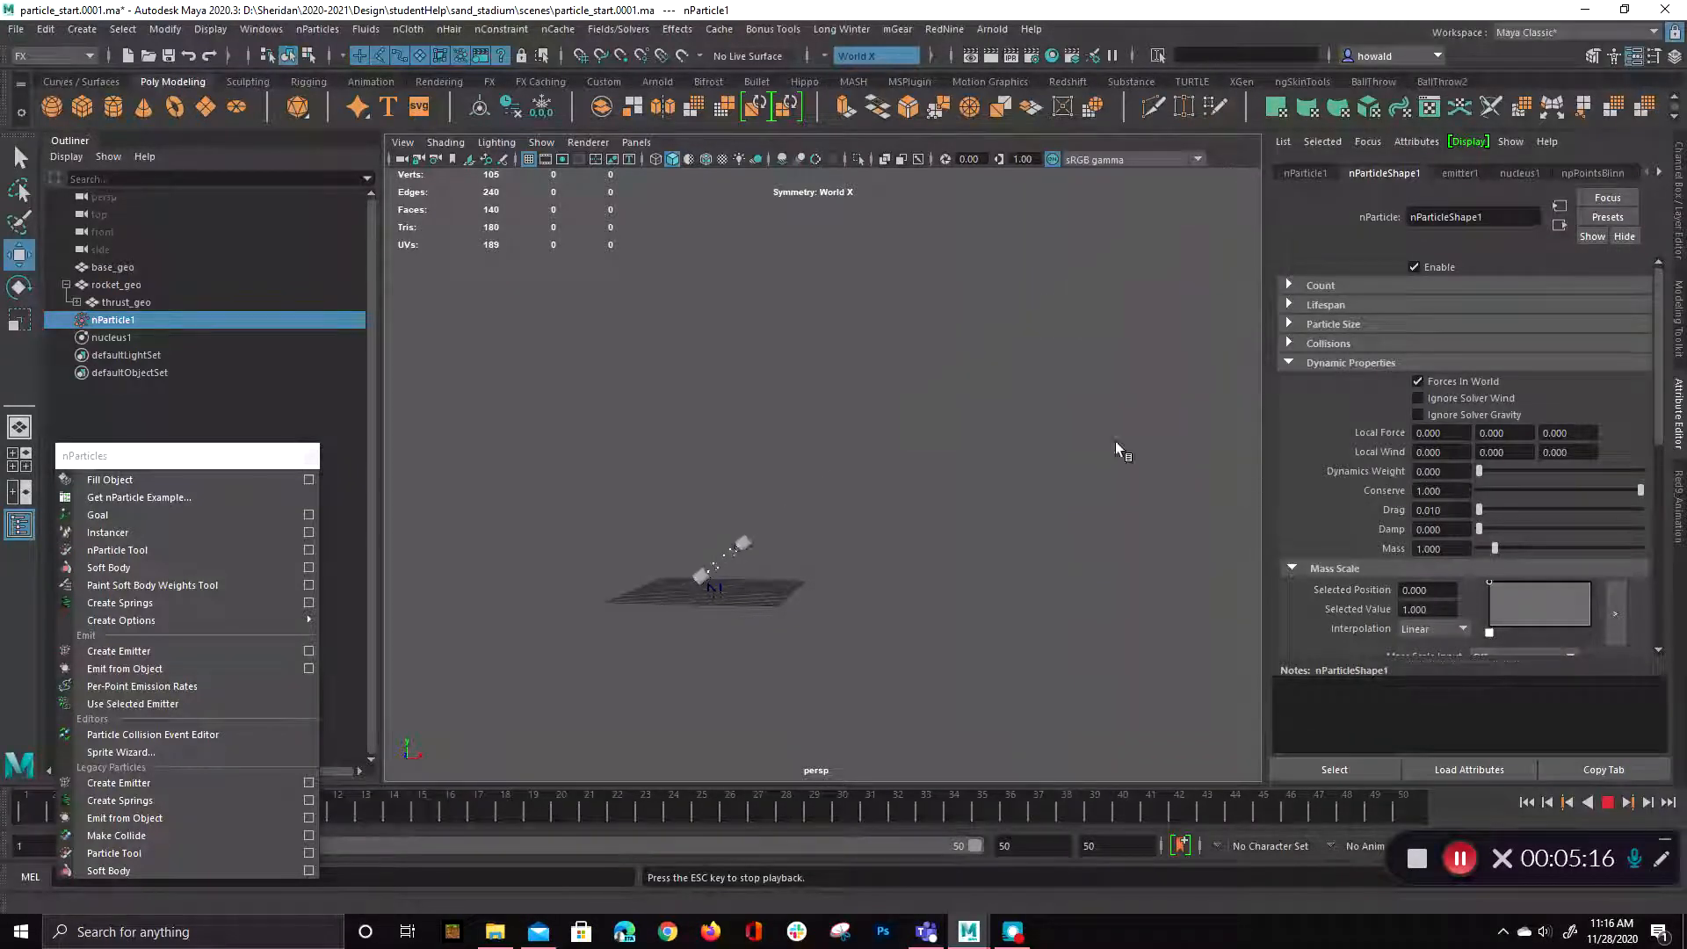
alt+right_drag(876, 454, 949, 560)
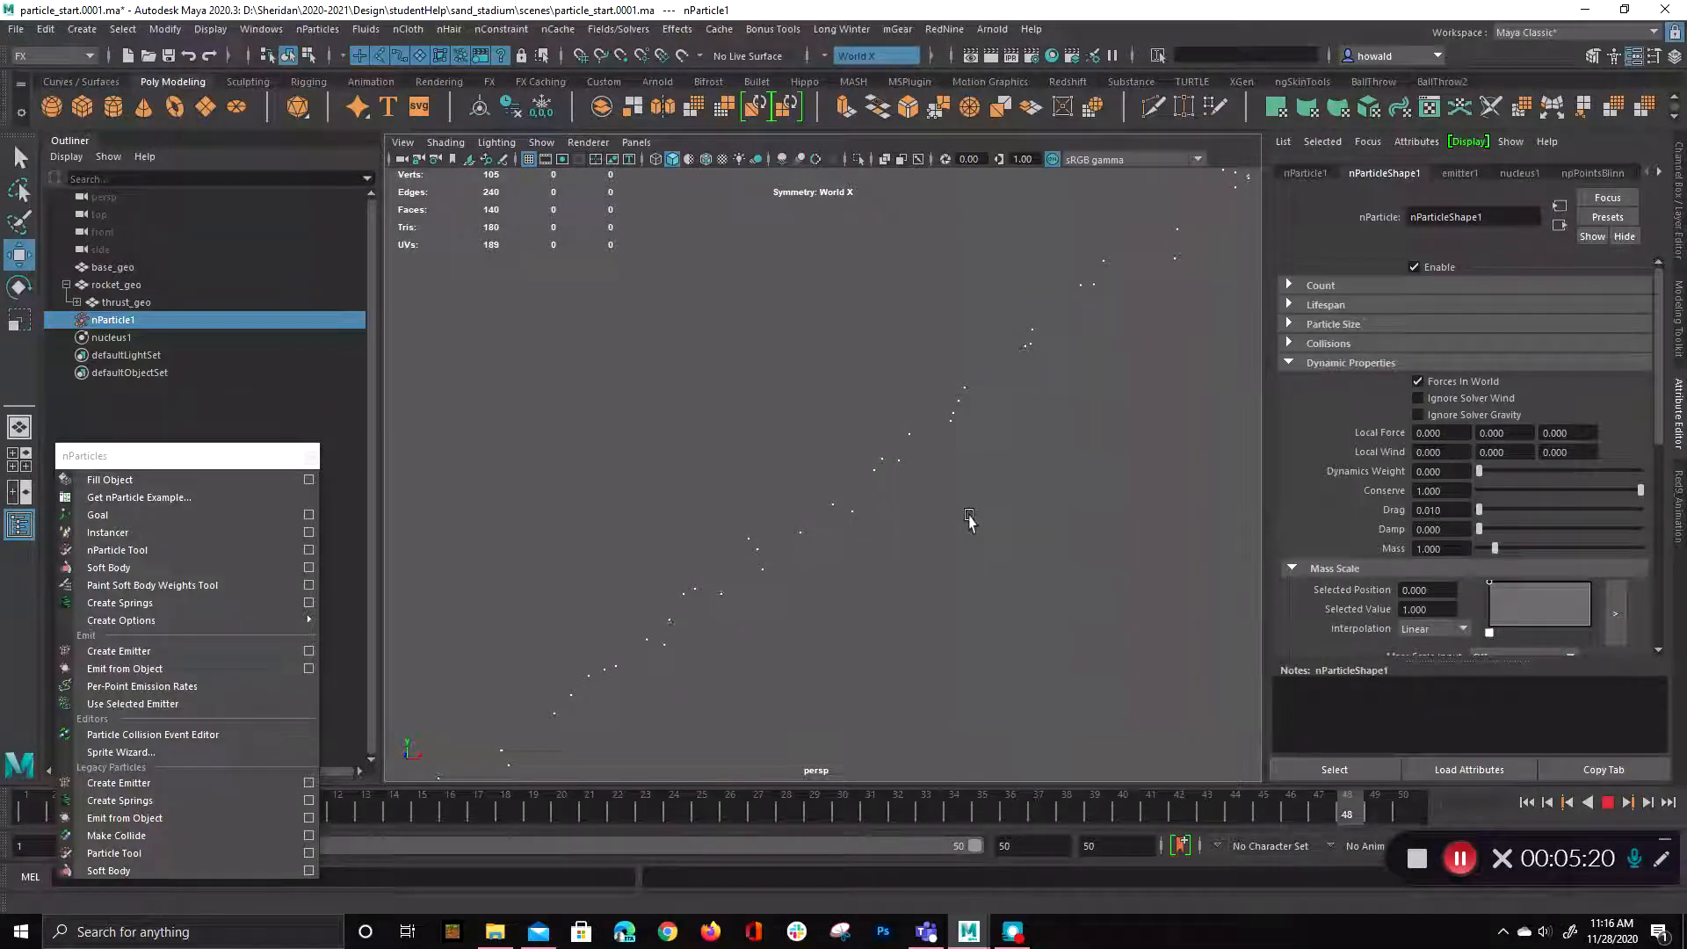
alt+right_drag(971, 520, 870, 595)
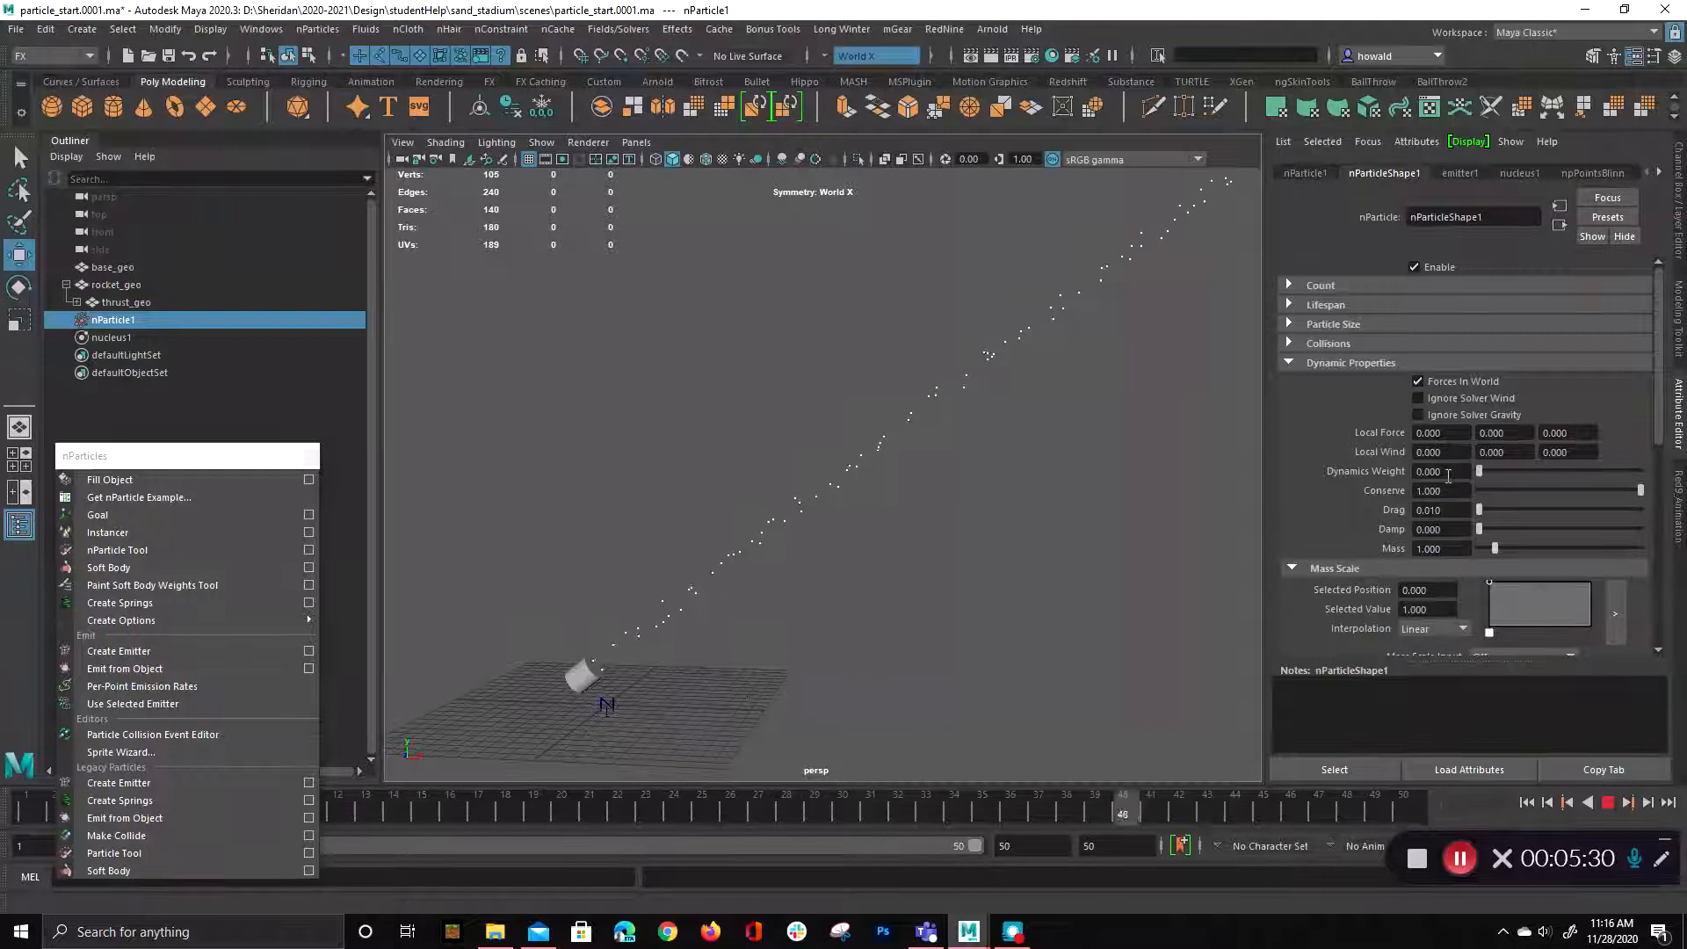
- Try nParticle1 with Dynamics Weight at 0.346 and Conserve at 0, and return Dynamics Weight to 0
mouse_move(1527, 470)
mouse_down()
mouse_move(1610, 474)
mouse_move(1493, 480)
mouse_move(1534, 484)
mouse_up()
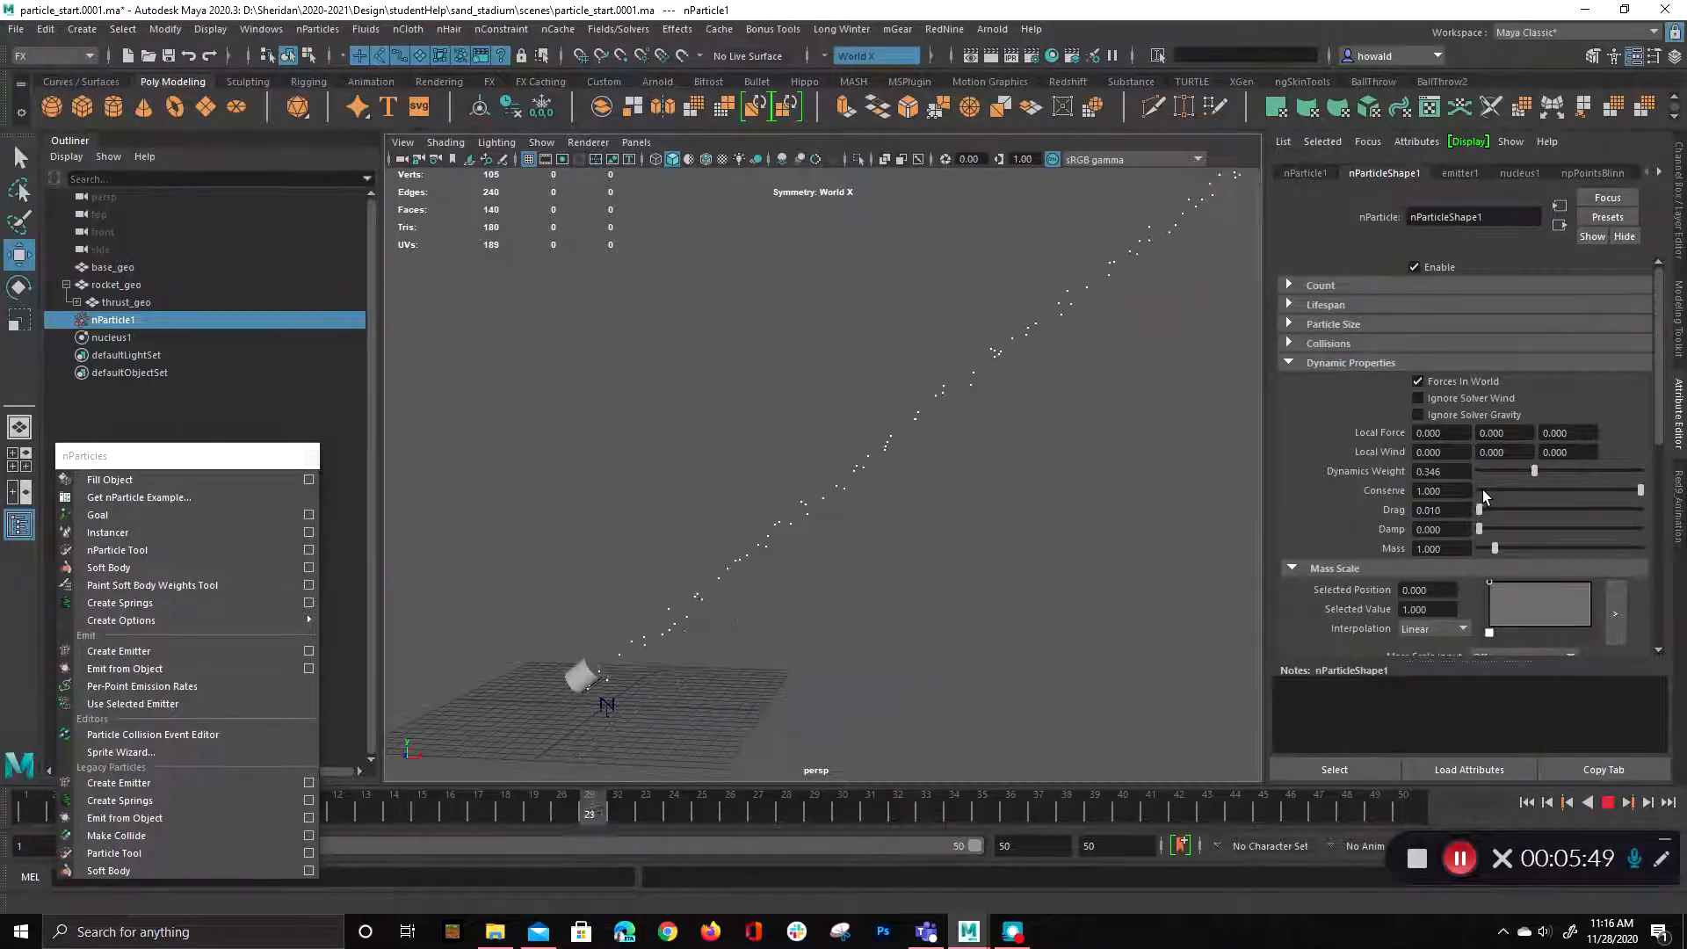
drag(1484, 489, 1372, 479)
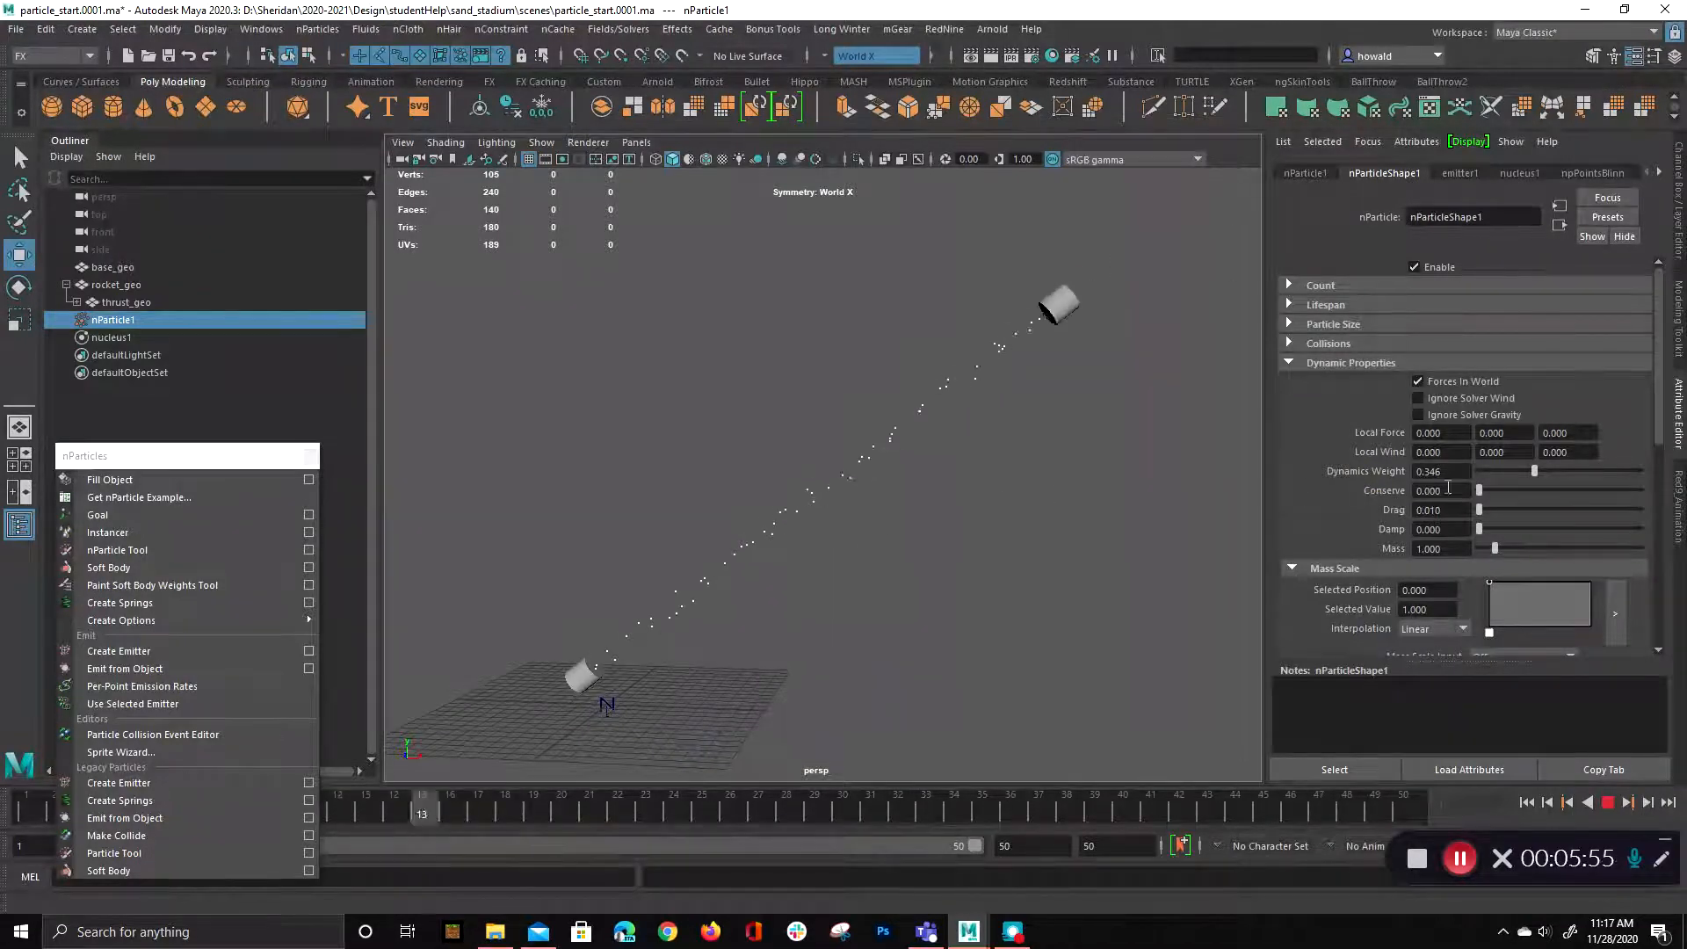
drag(1505, 474, 1406, 474)
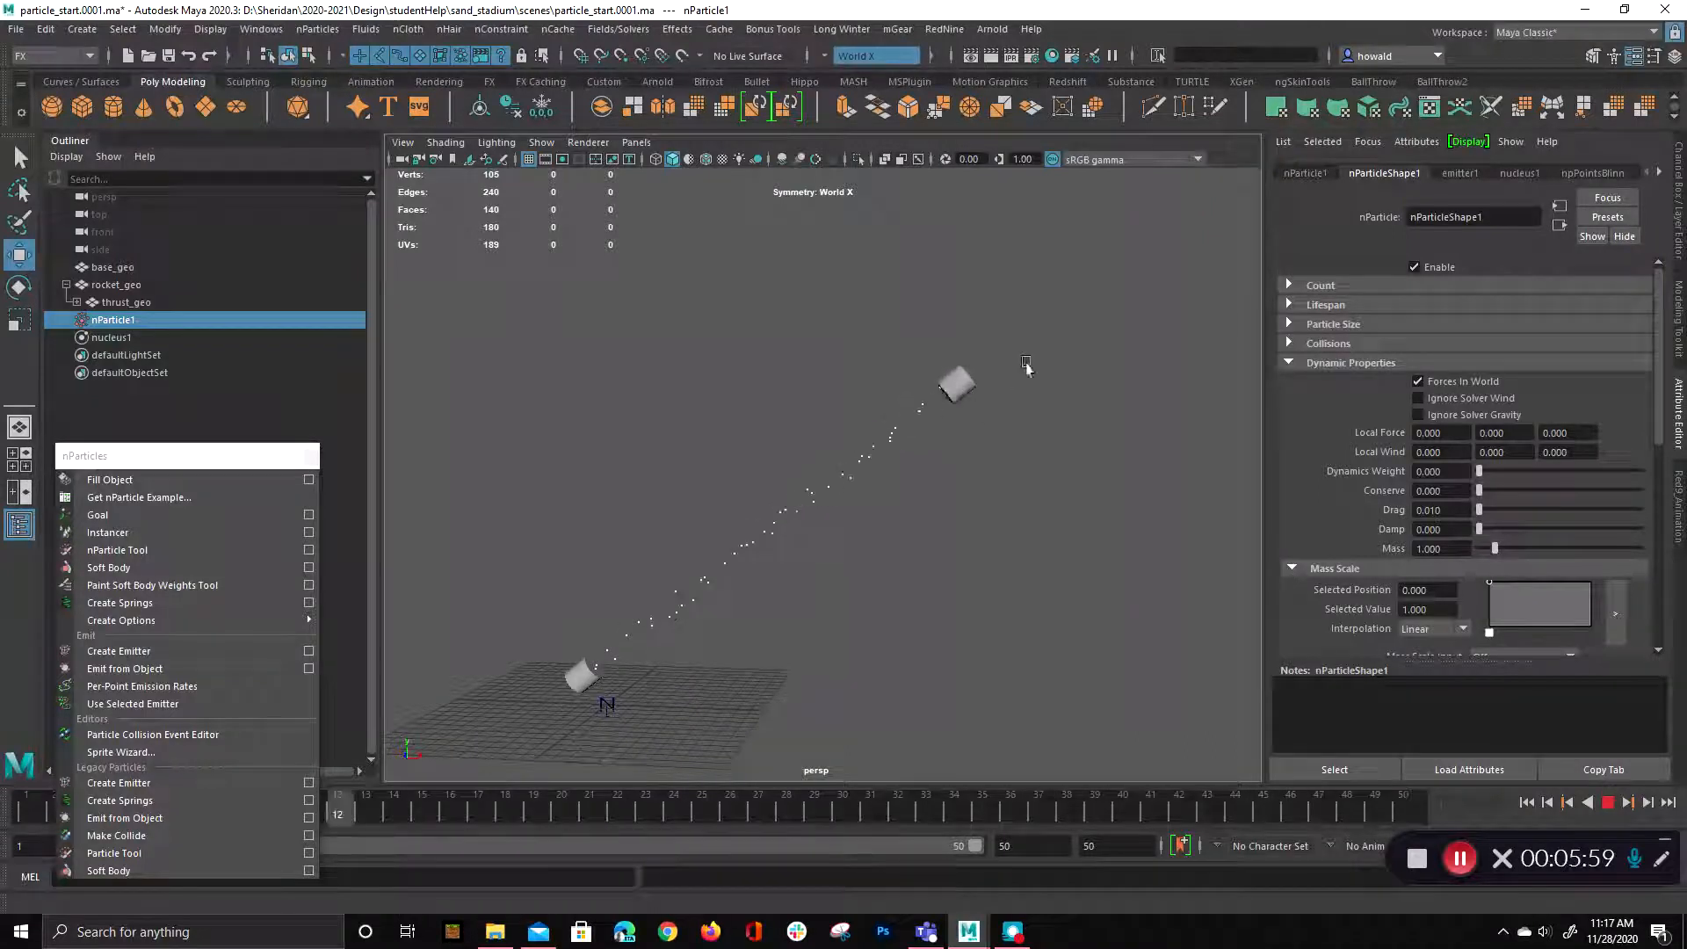
- Set nParticle1's Conserve value to 0.995 while the animation plays
click(1439, 490)
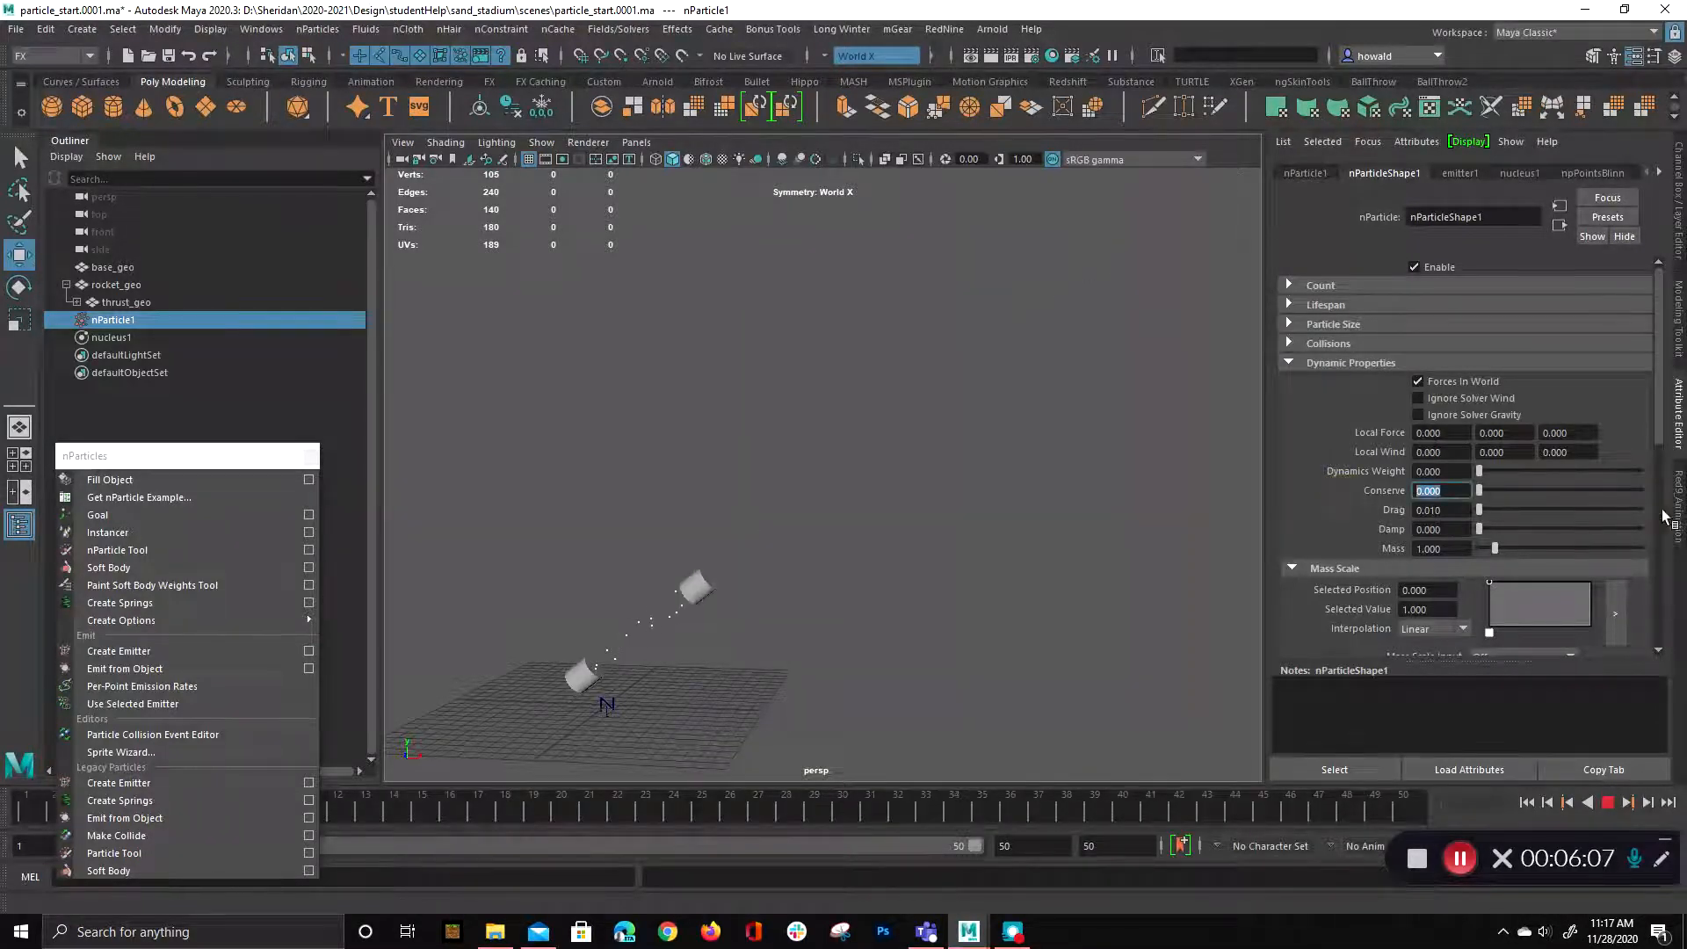
text(0.995)
key(Return)
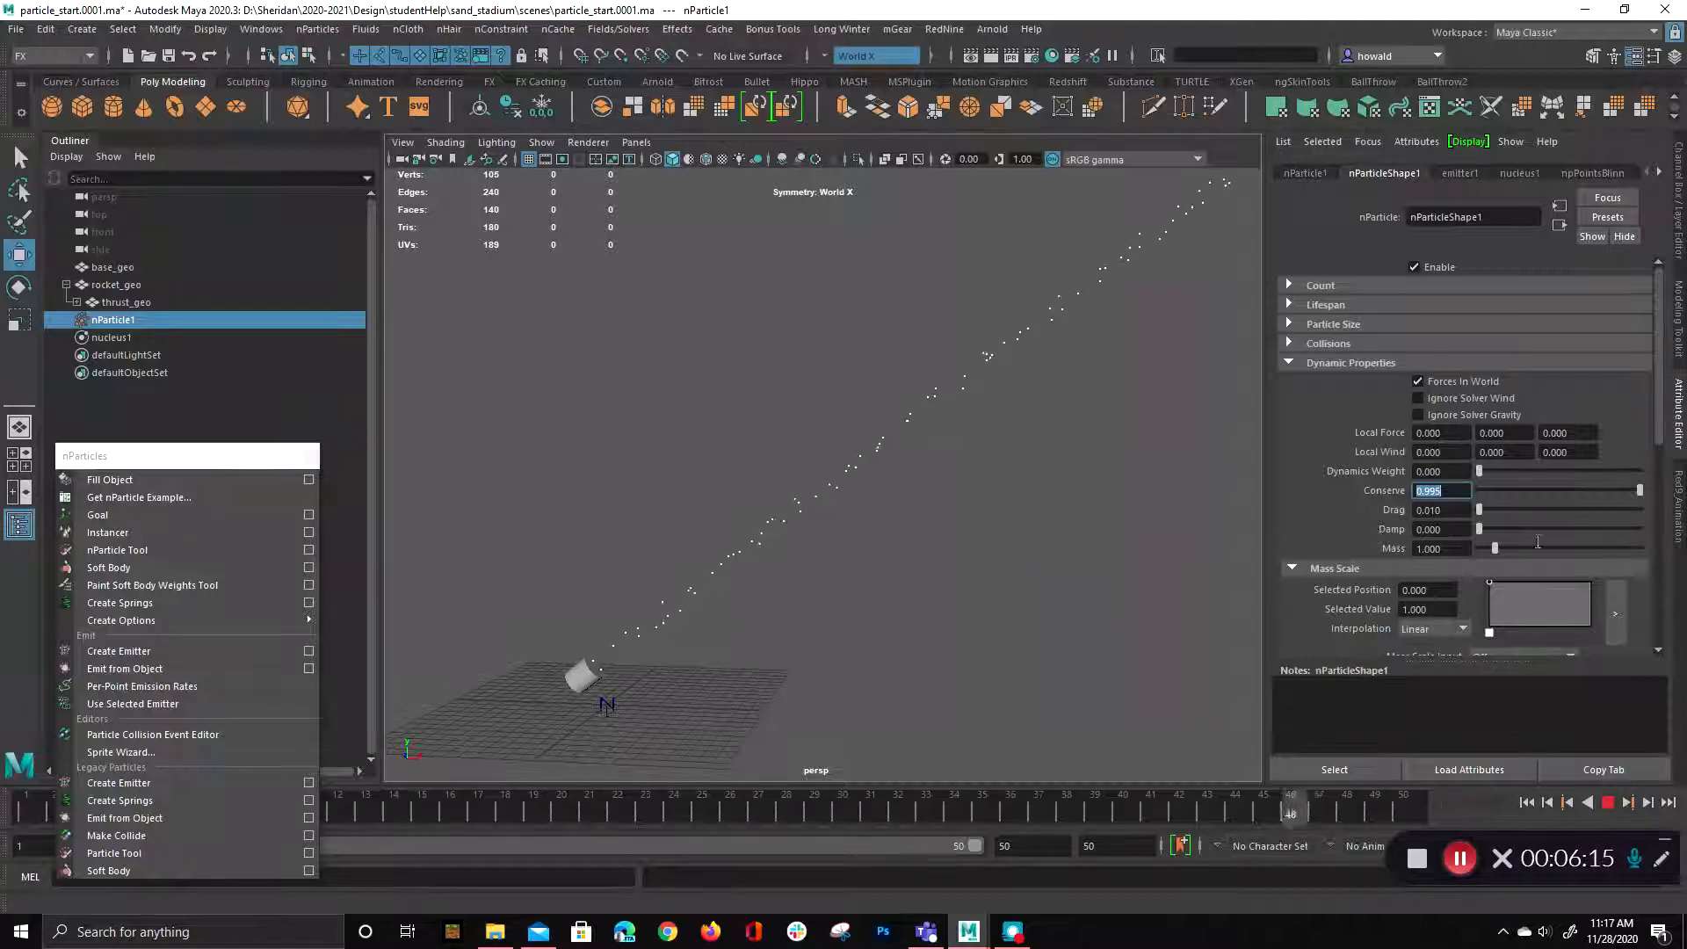
- Try Conserve values of 0.544 and 0.407 for nParticle1, and settle on 0.5
mouse_move(1590, 492)
mouse_down()
mouse_move(1548, 491)
mouse_move(1564, 493)
mouse_up()
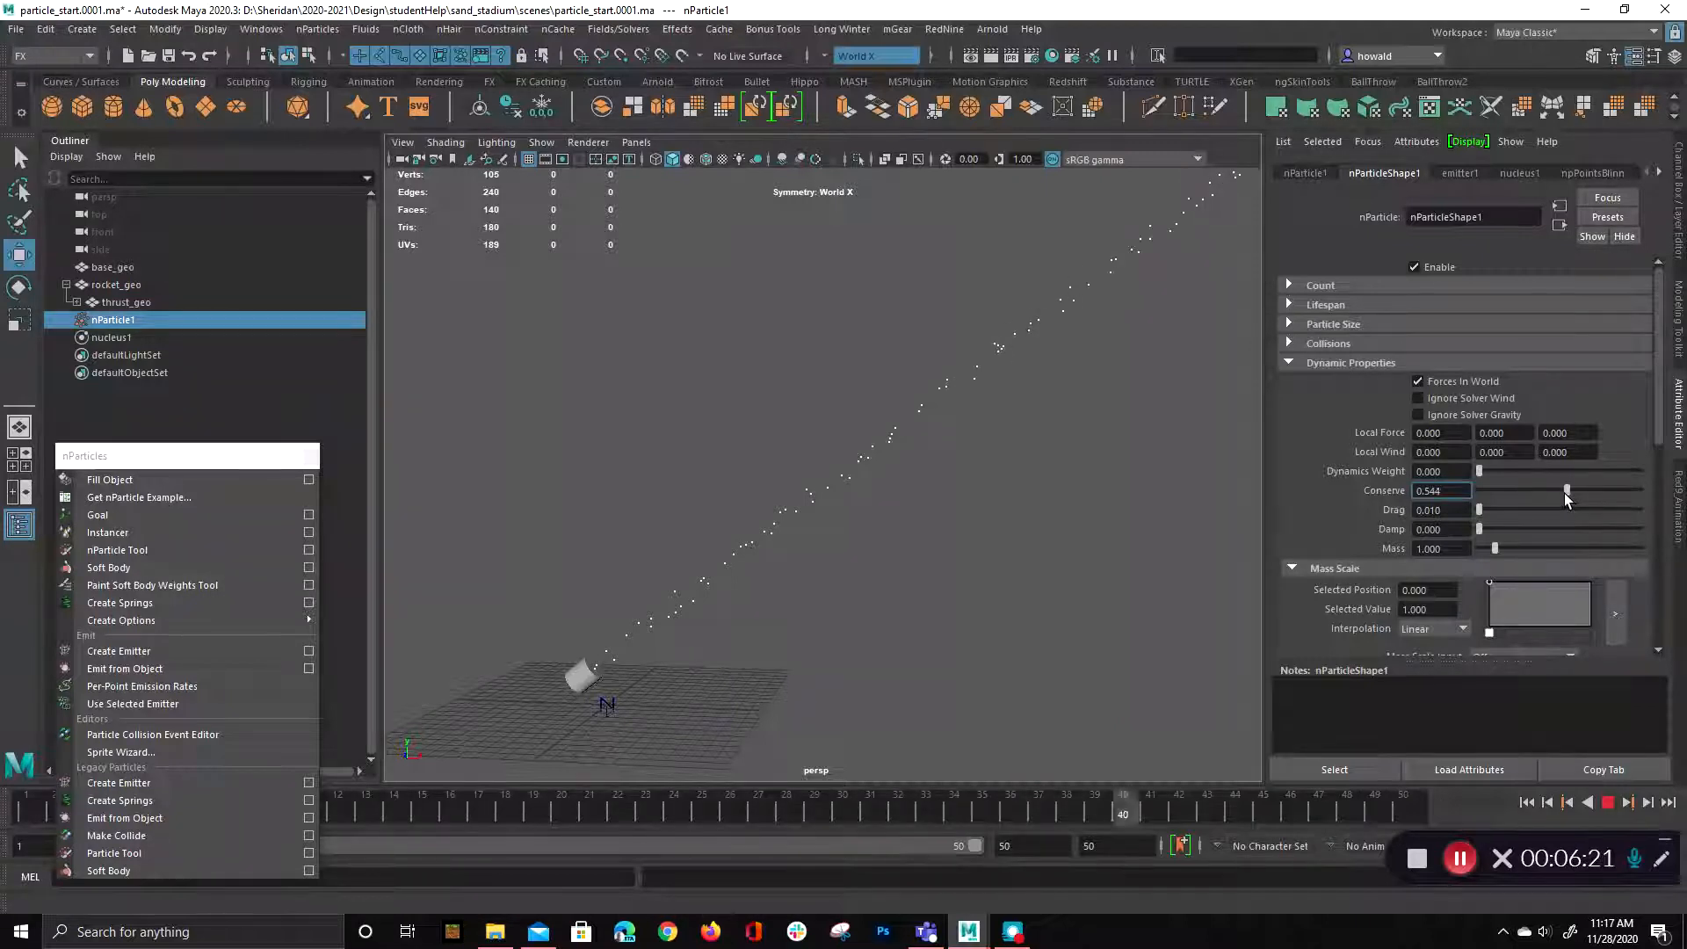
drag(1563, 493, 1541, 503)
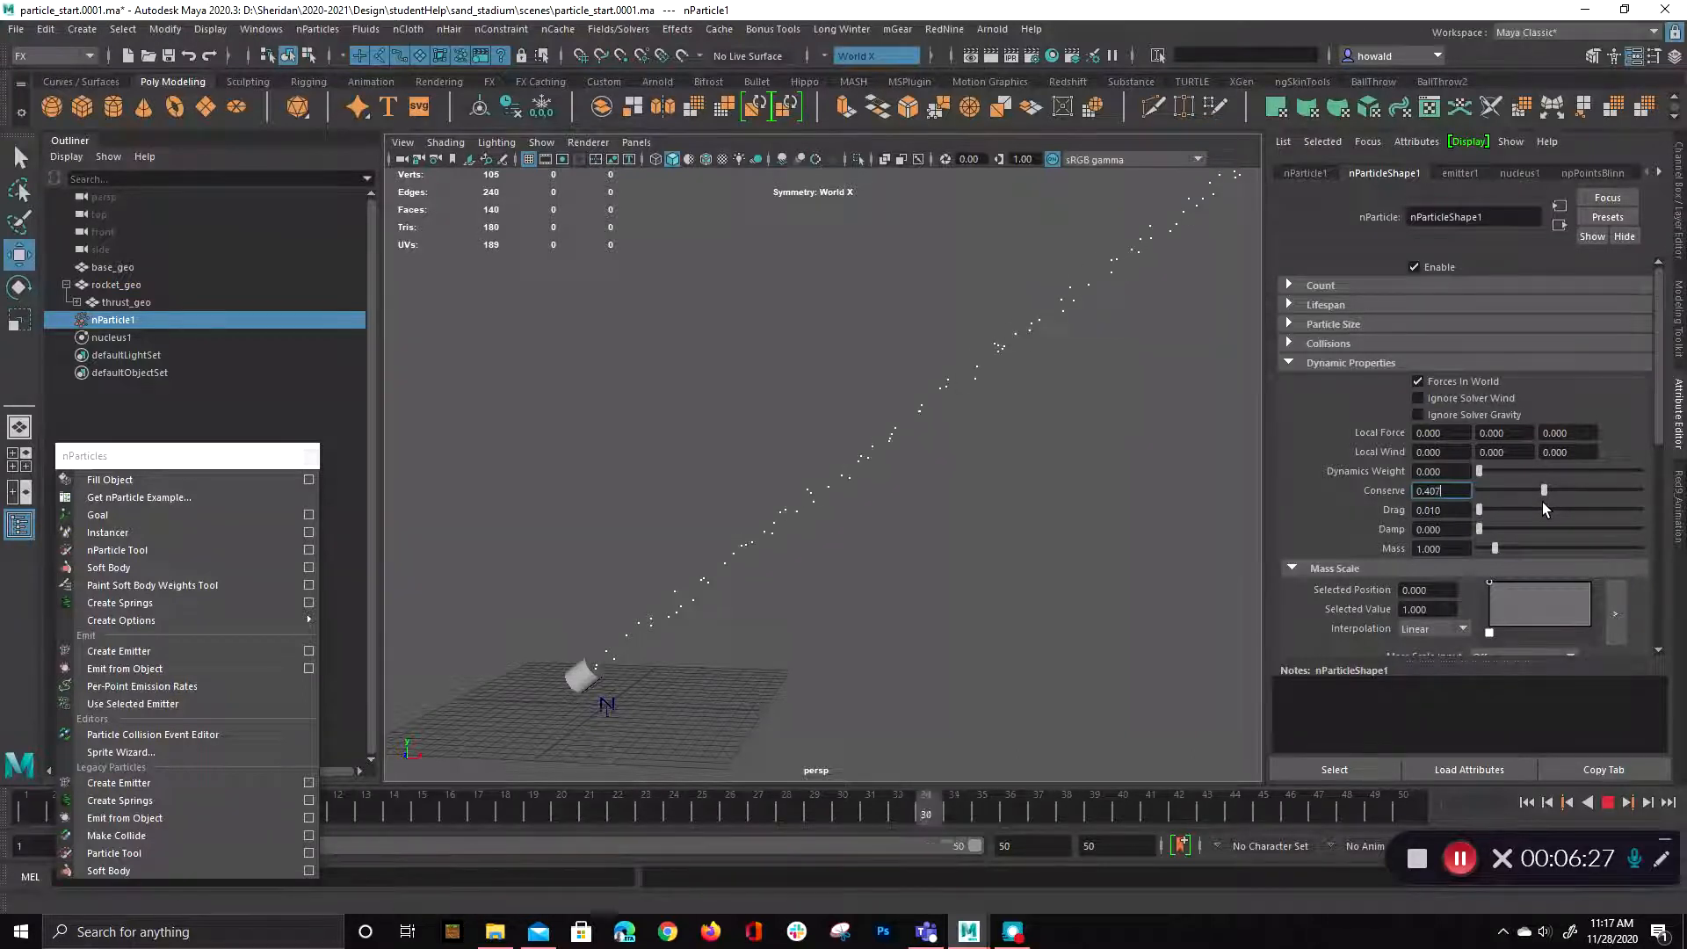
drag(1542, 503, 1561, 492)
key(BackSpace)
text(05)
key(Return)
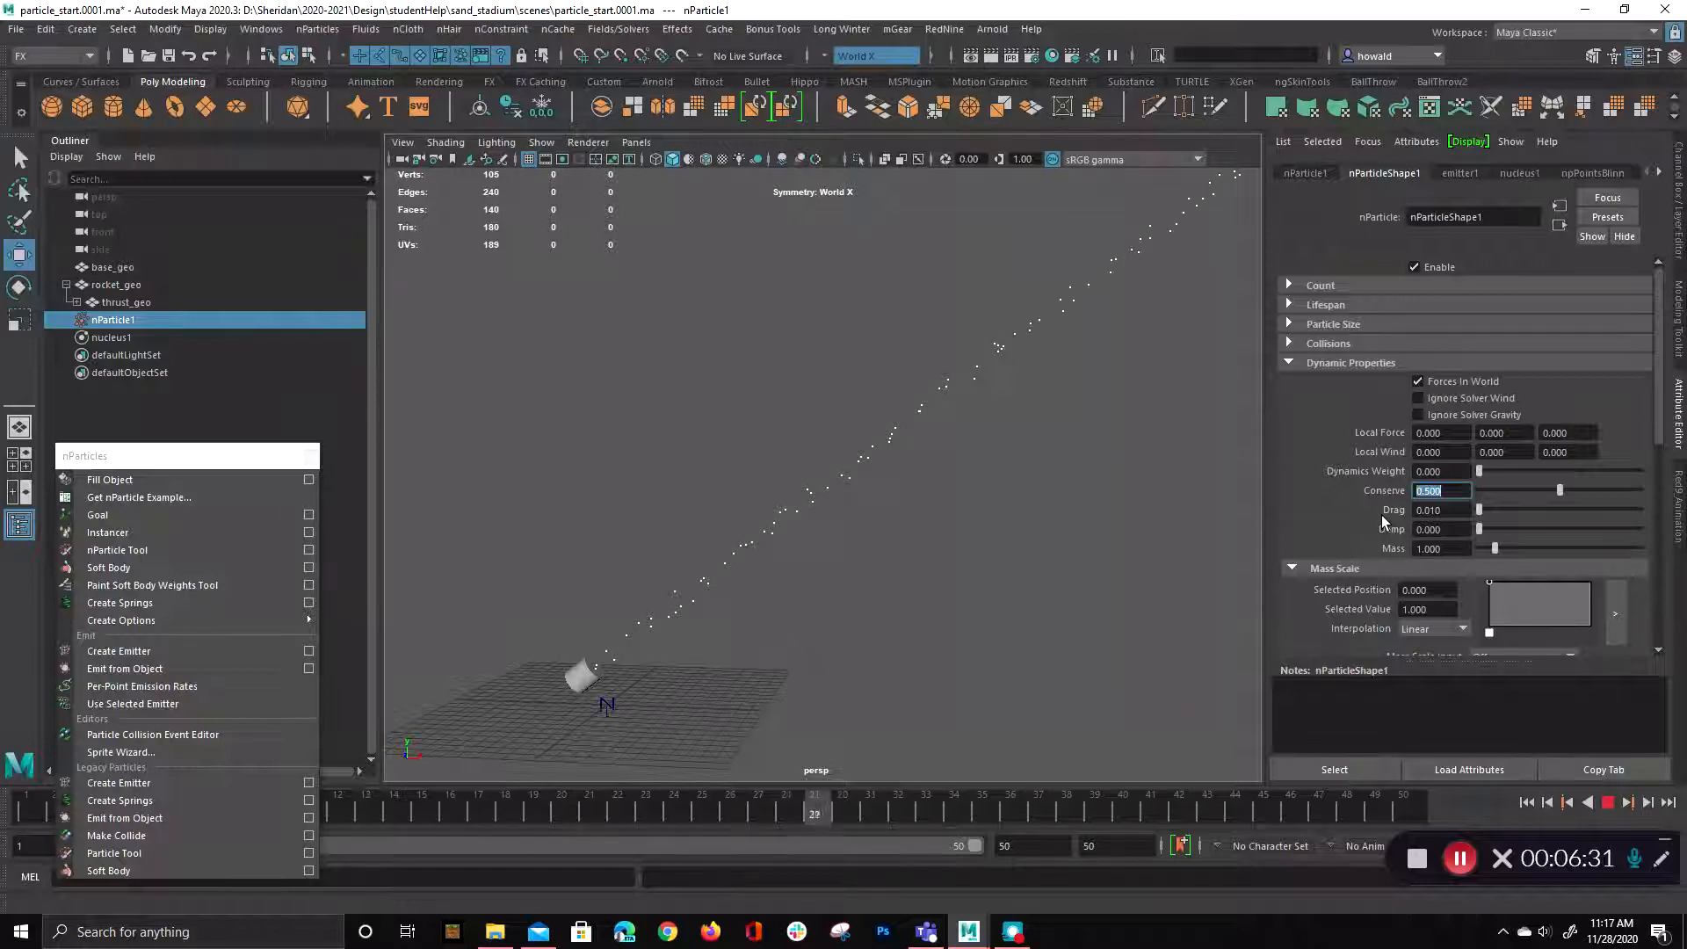
- Set nParticle1's Dynamics Weight to 0.5 and stop the playback
double_click(1430, 472)
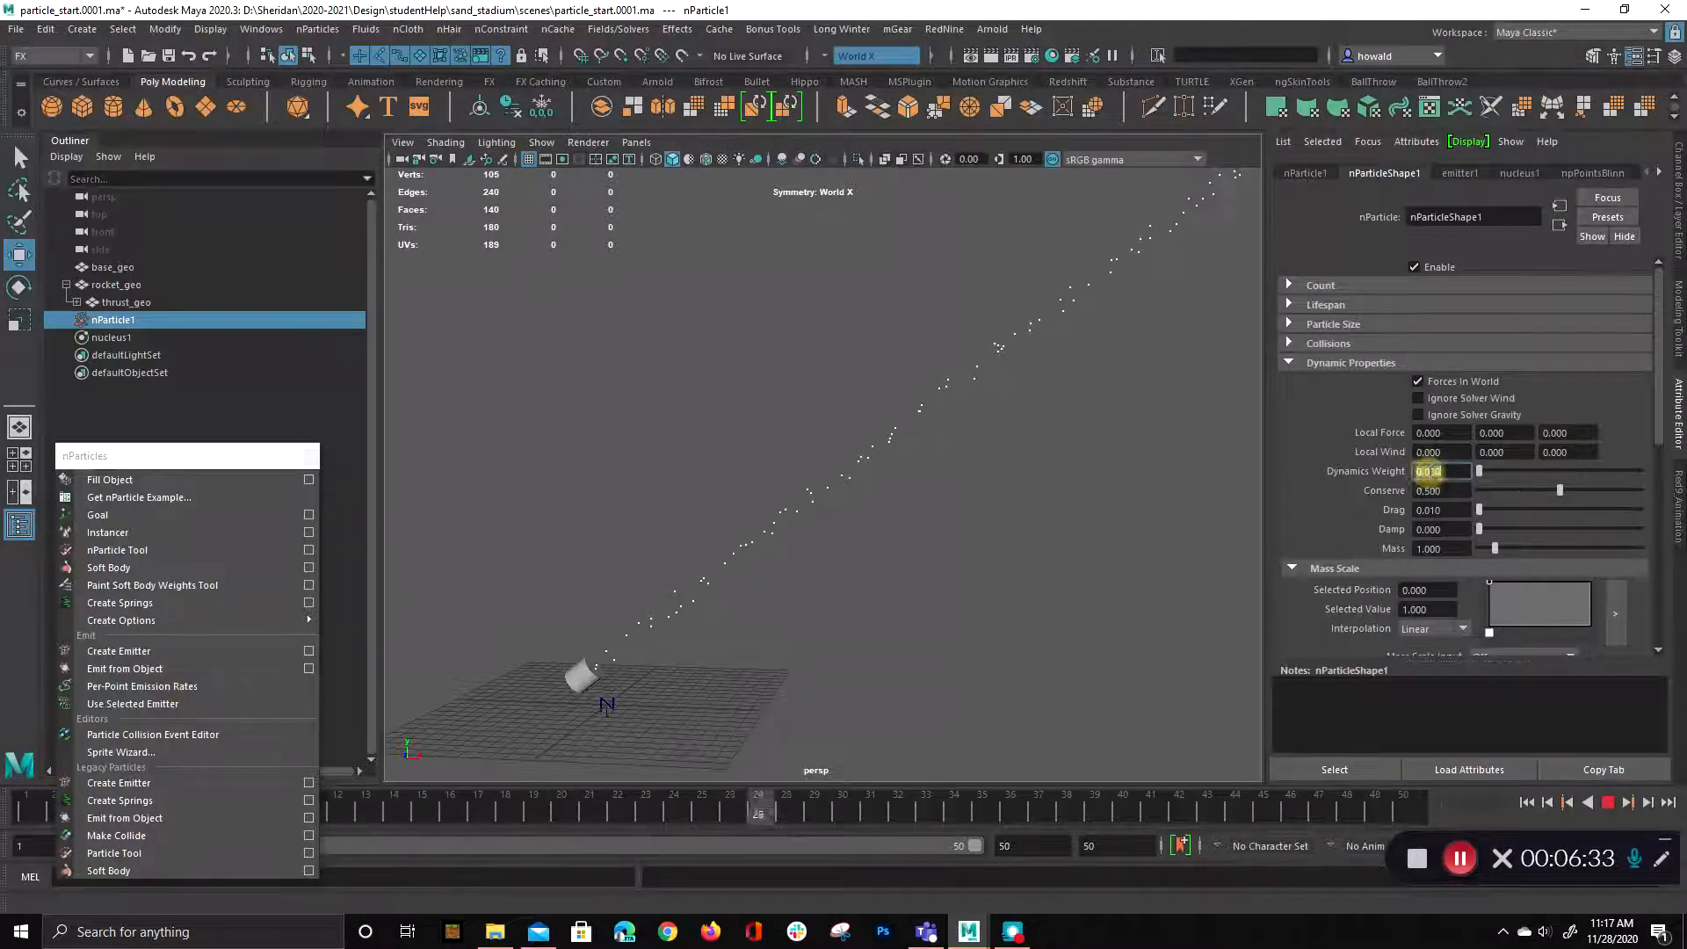
text(500)
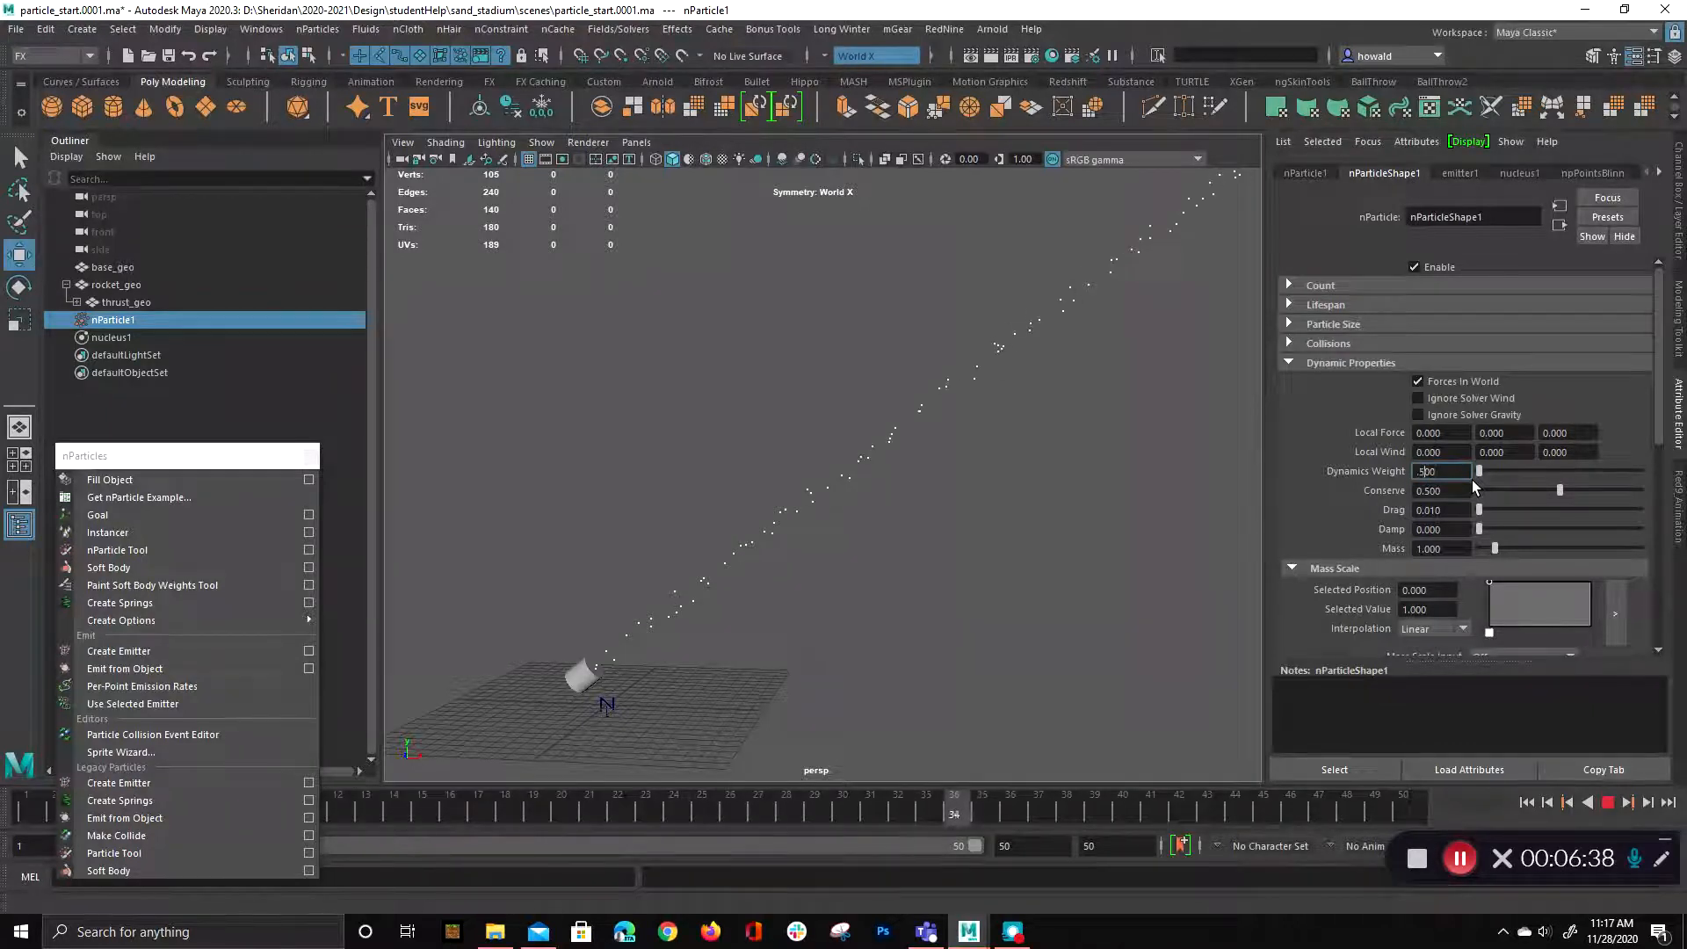
key(Return)
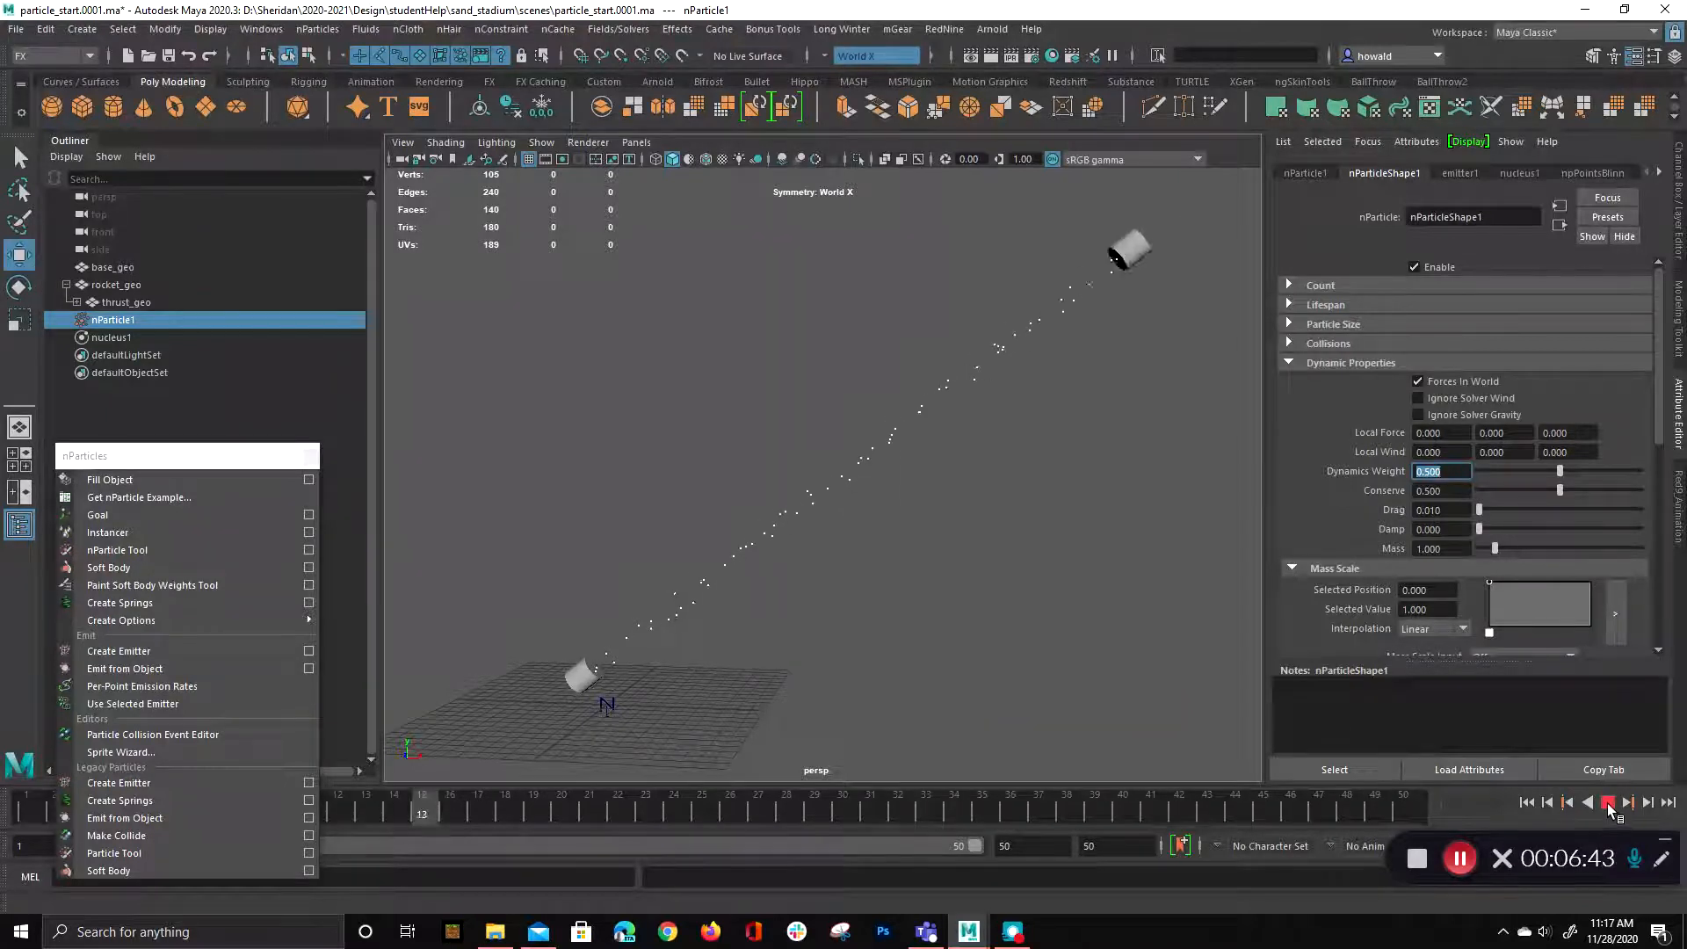
key(Escape)
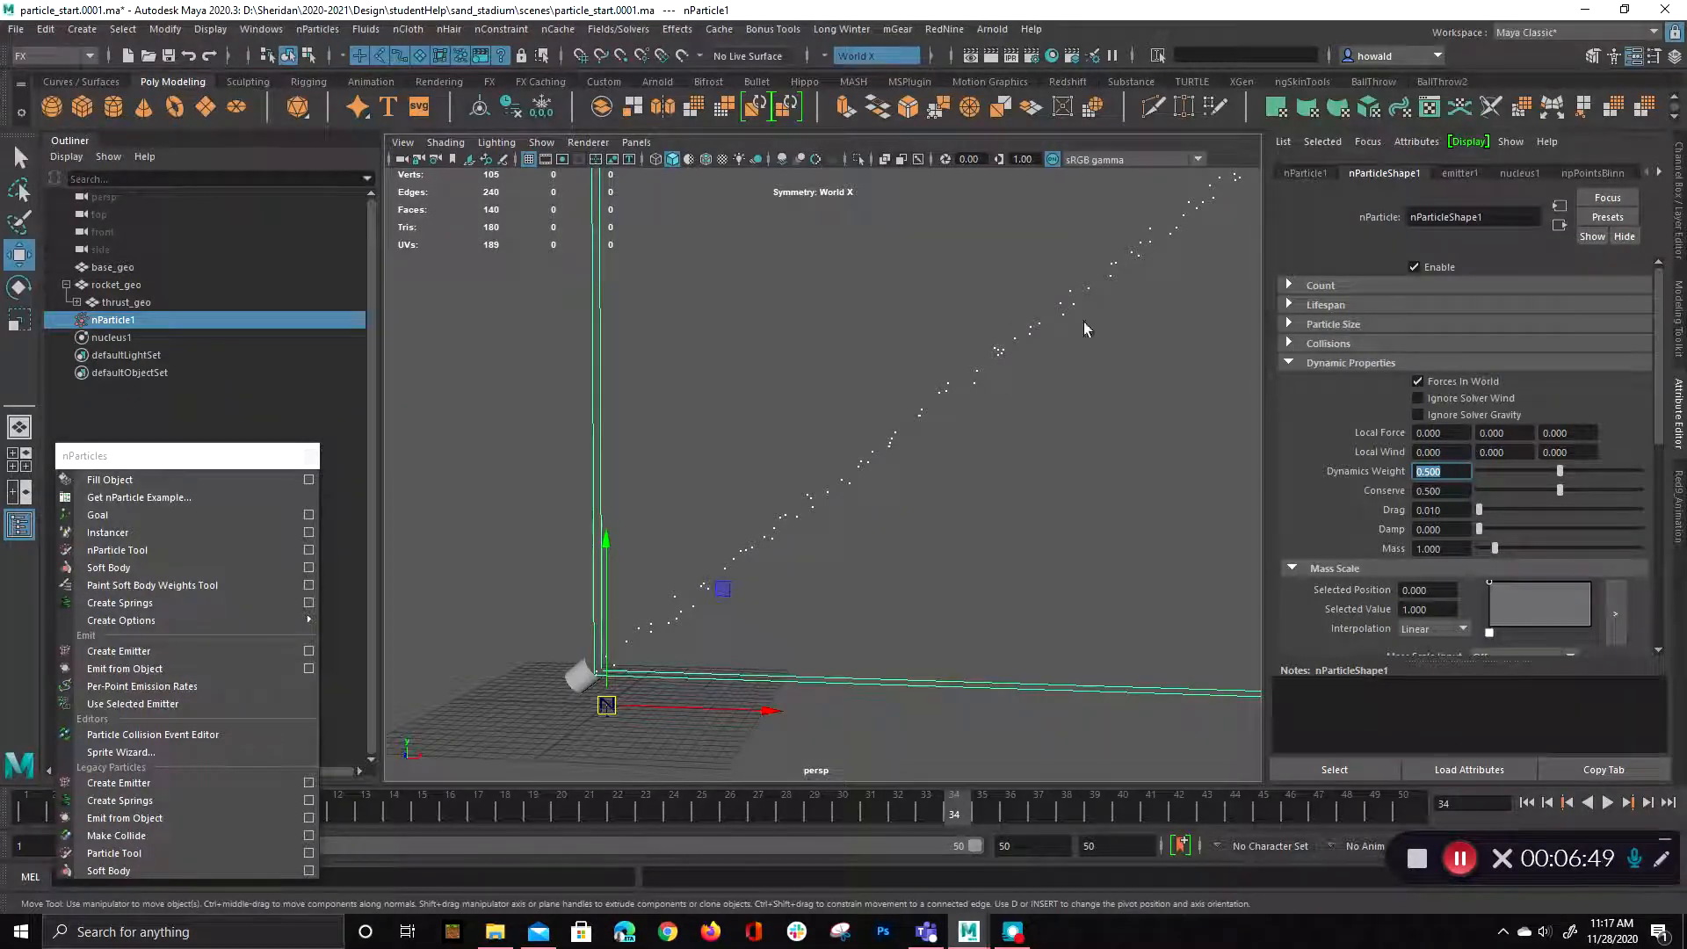
- Replay the launch from another angle and scrub the timeline to frame 29 to examine the particle trail
alt+drag(997, 552, 824, 528)
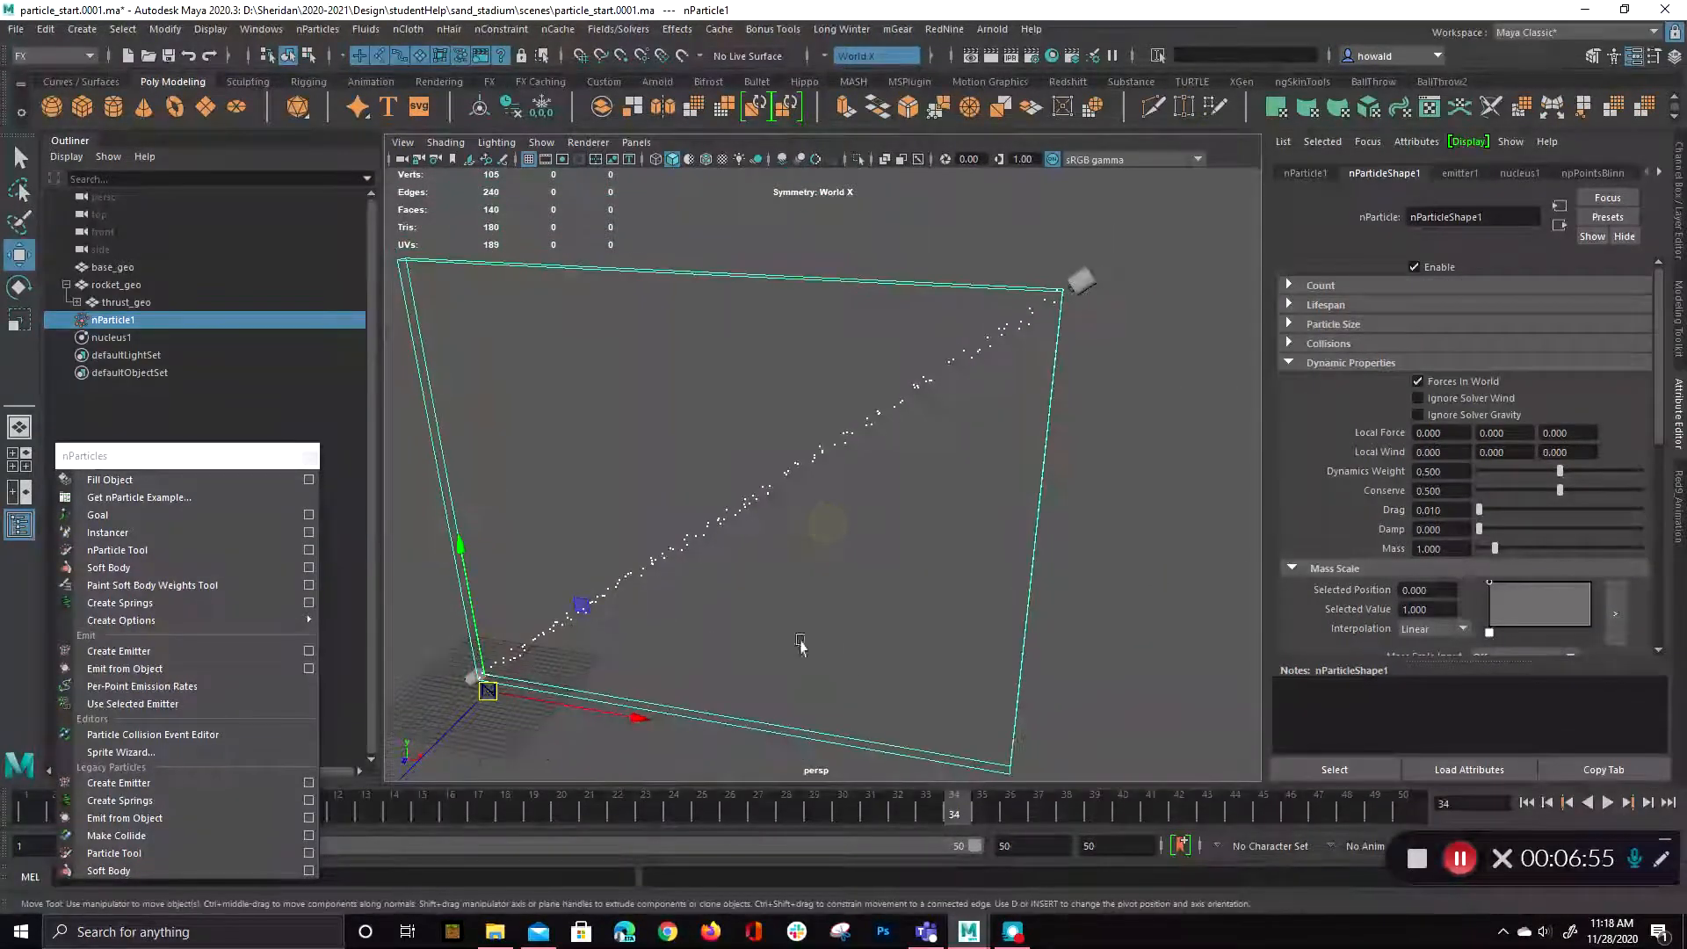
click(1607, 802)
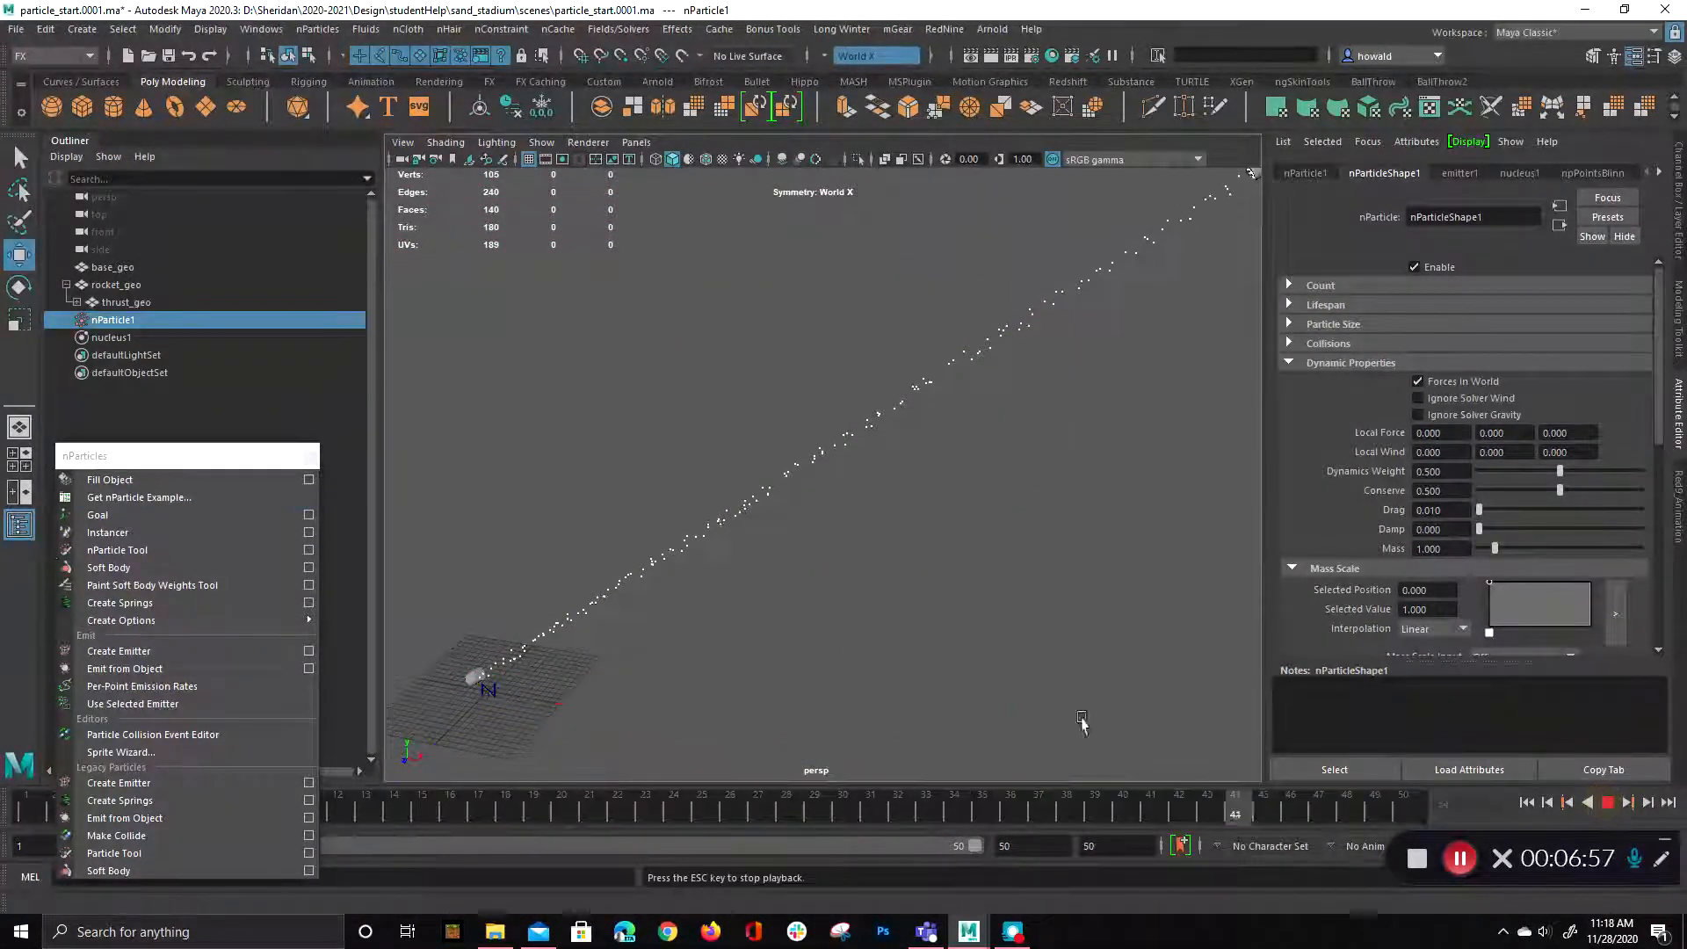
click(1609, 803)
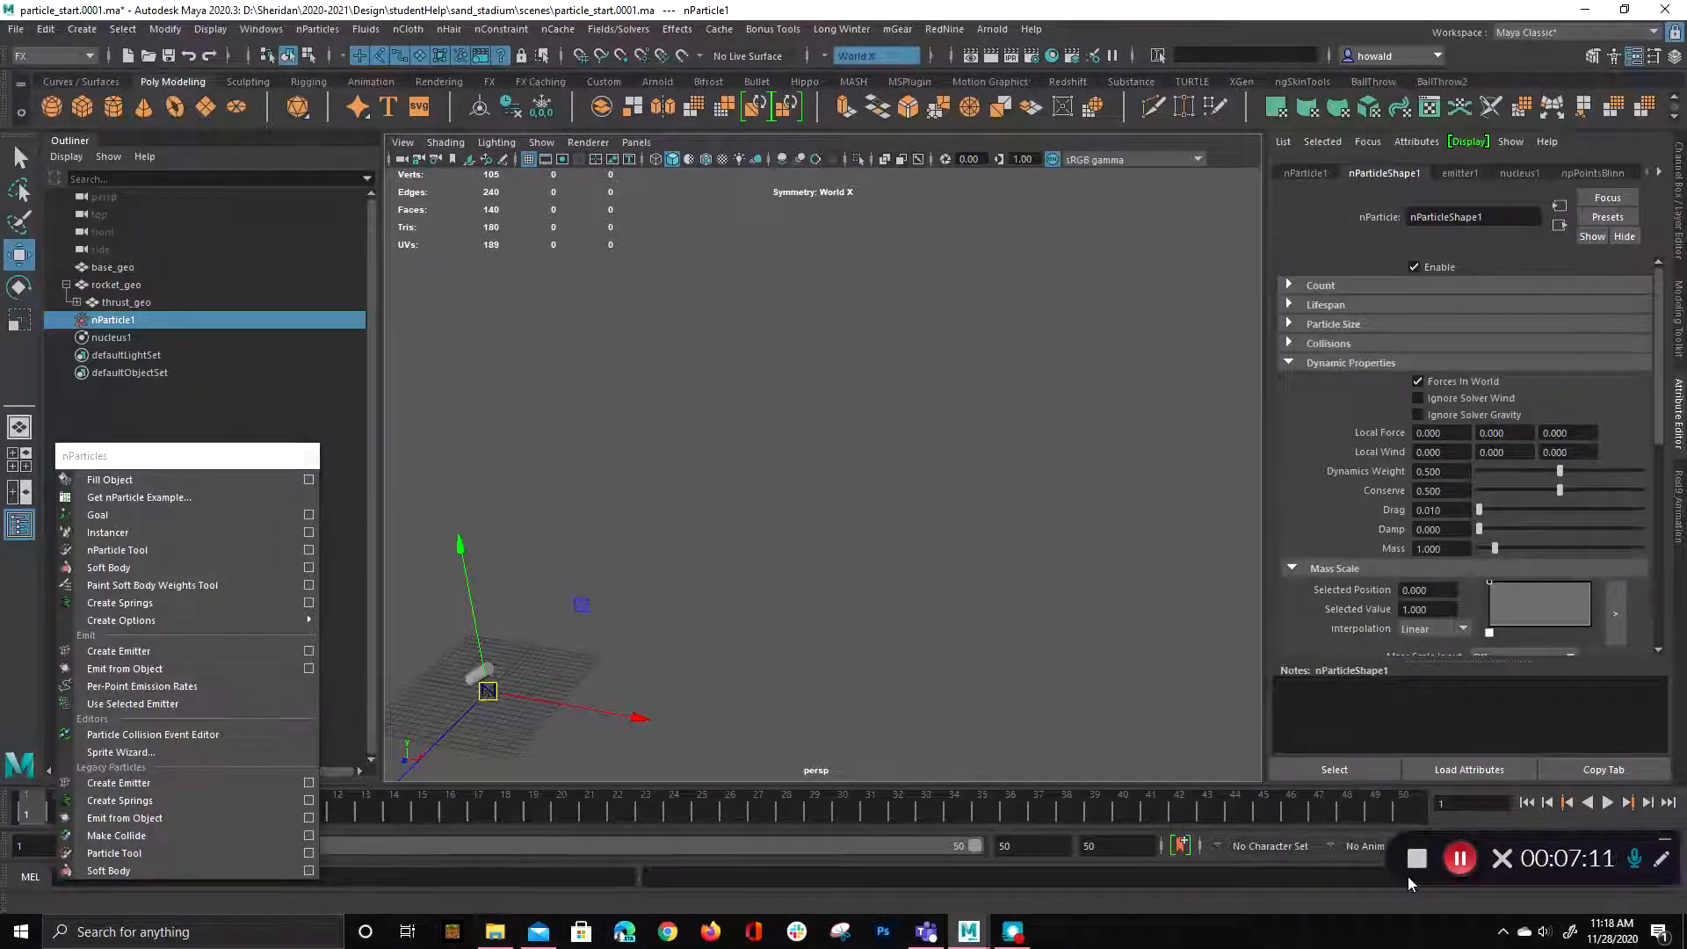
drag(562, 817, 813, 804)
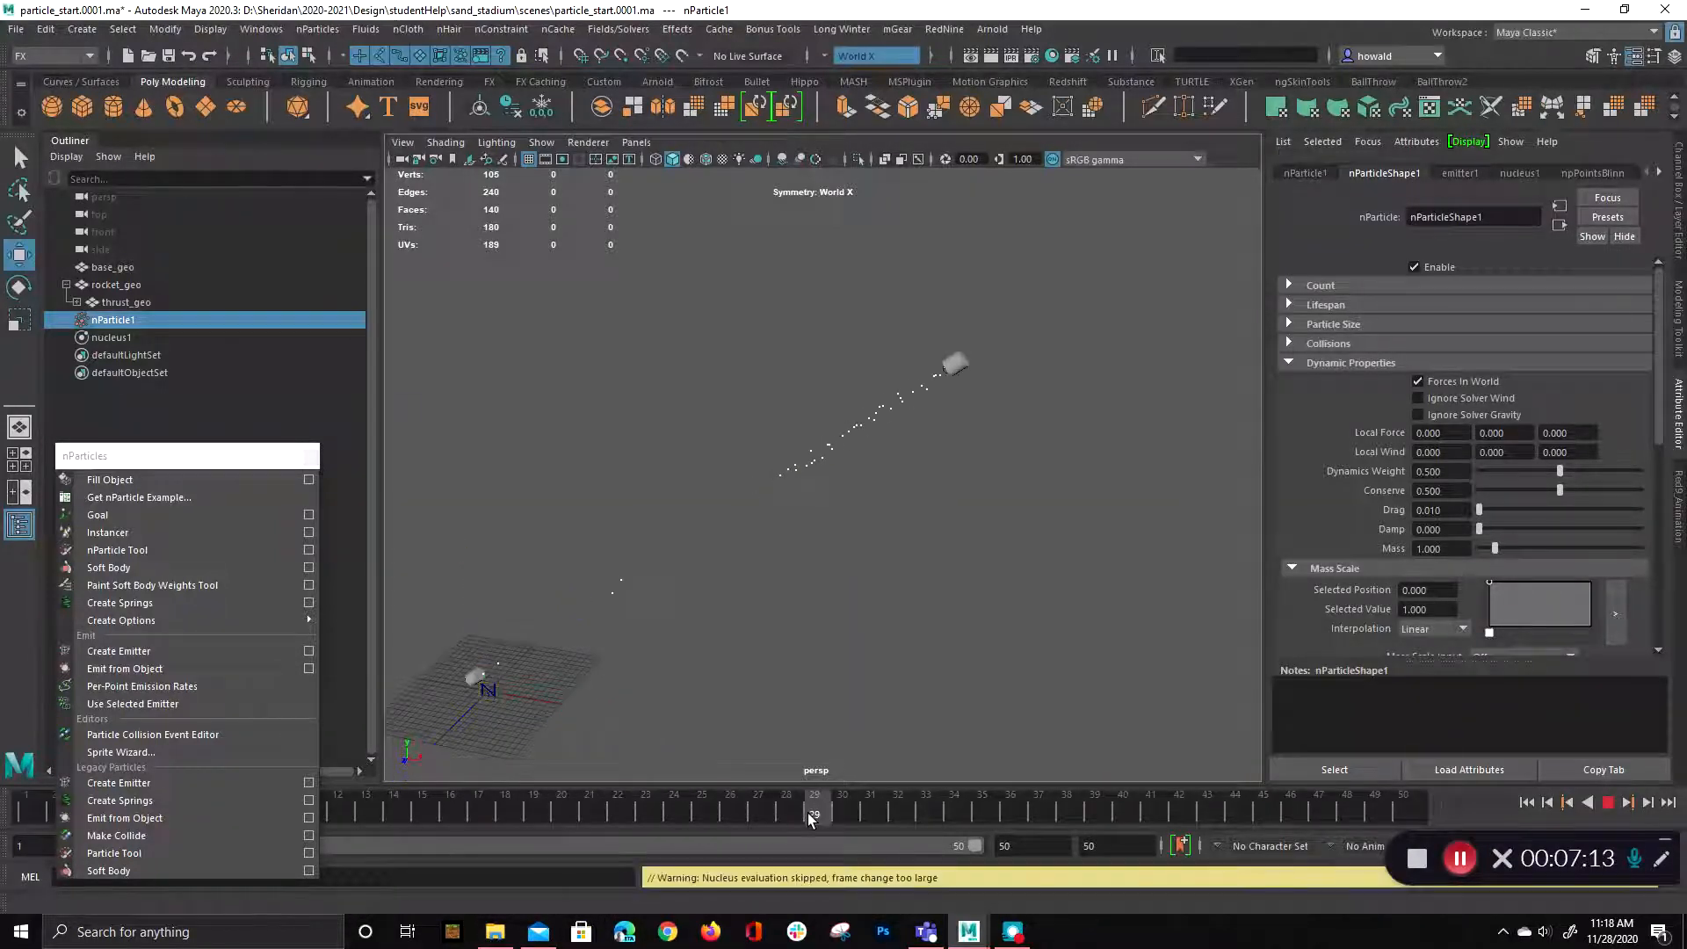
drag(752, 402, 842, 527)
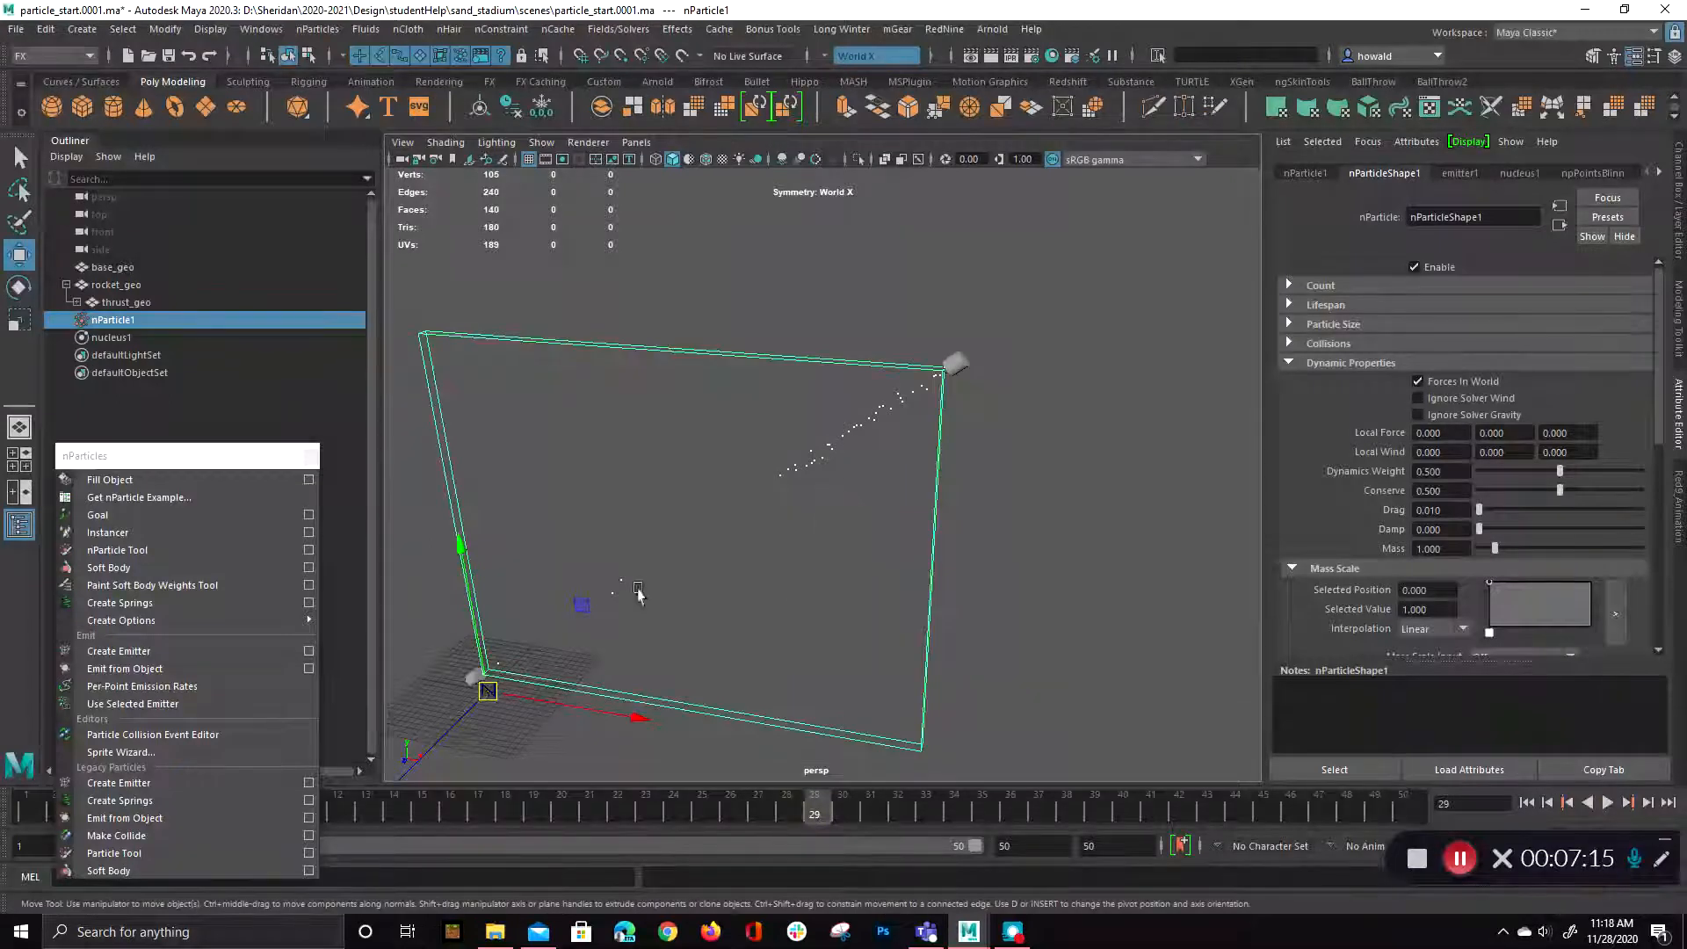
- Add a Turbulence field to the selected nParticle1
key(space)
click(642, 31)
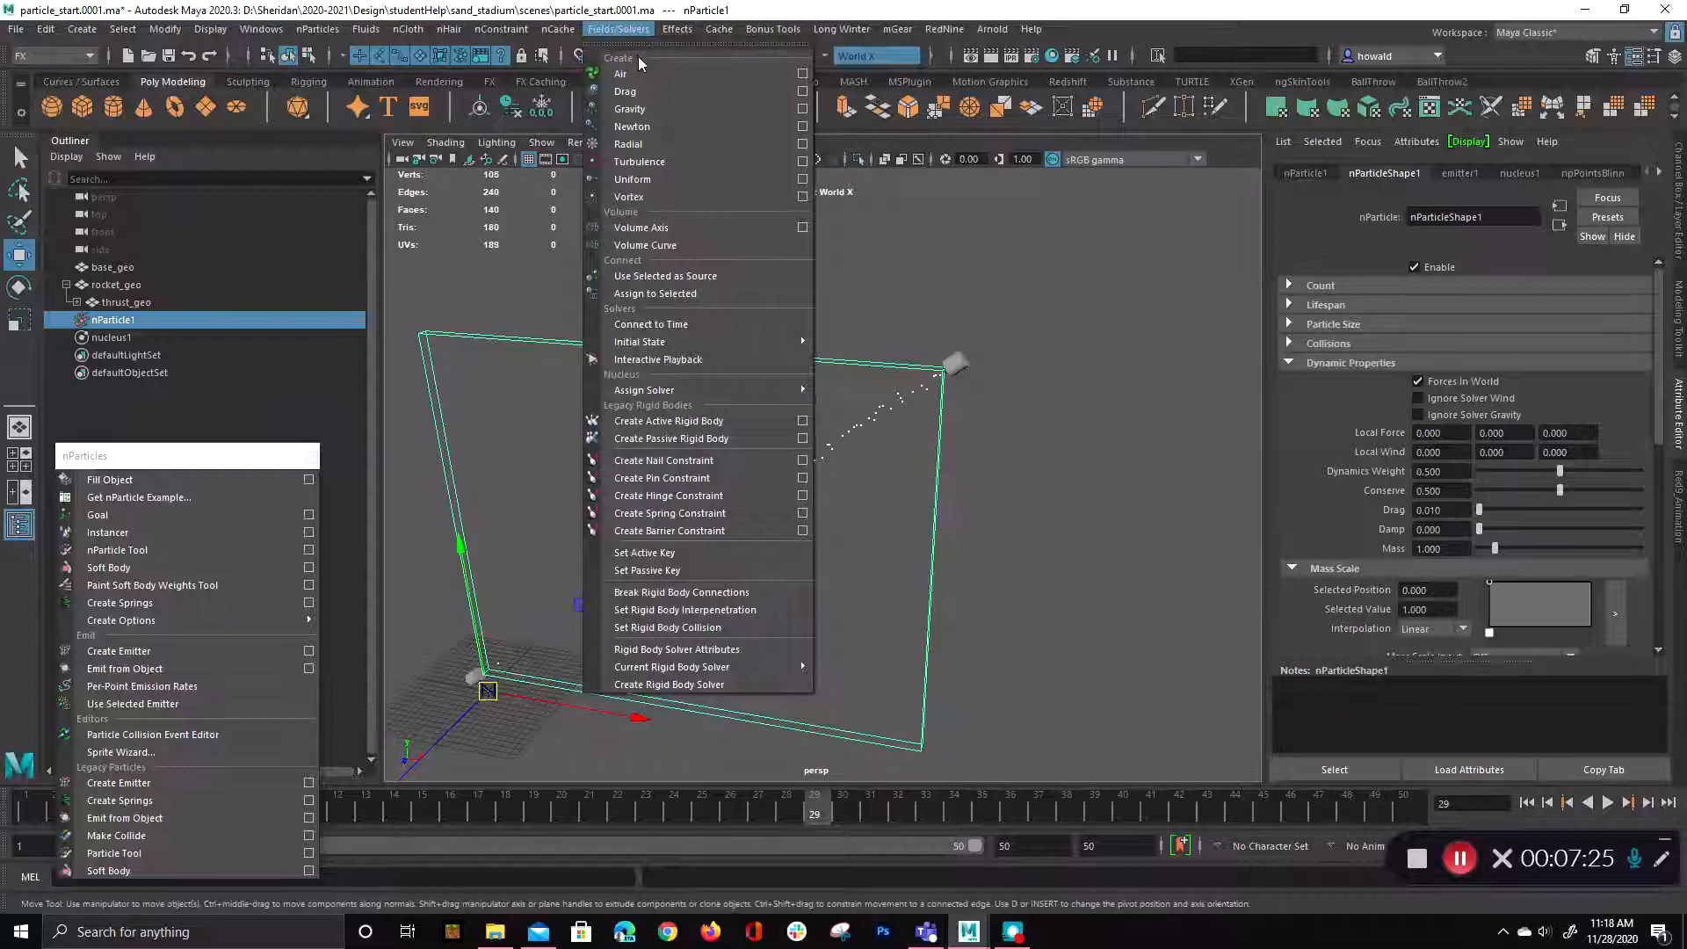
click(636, 44)
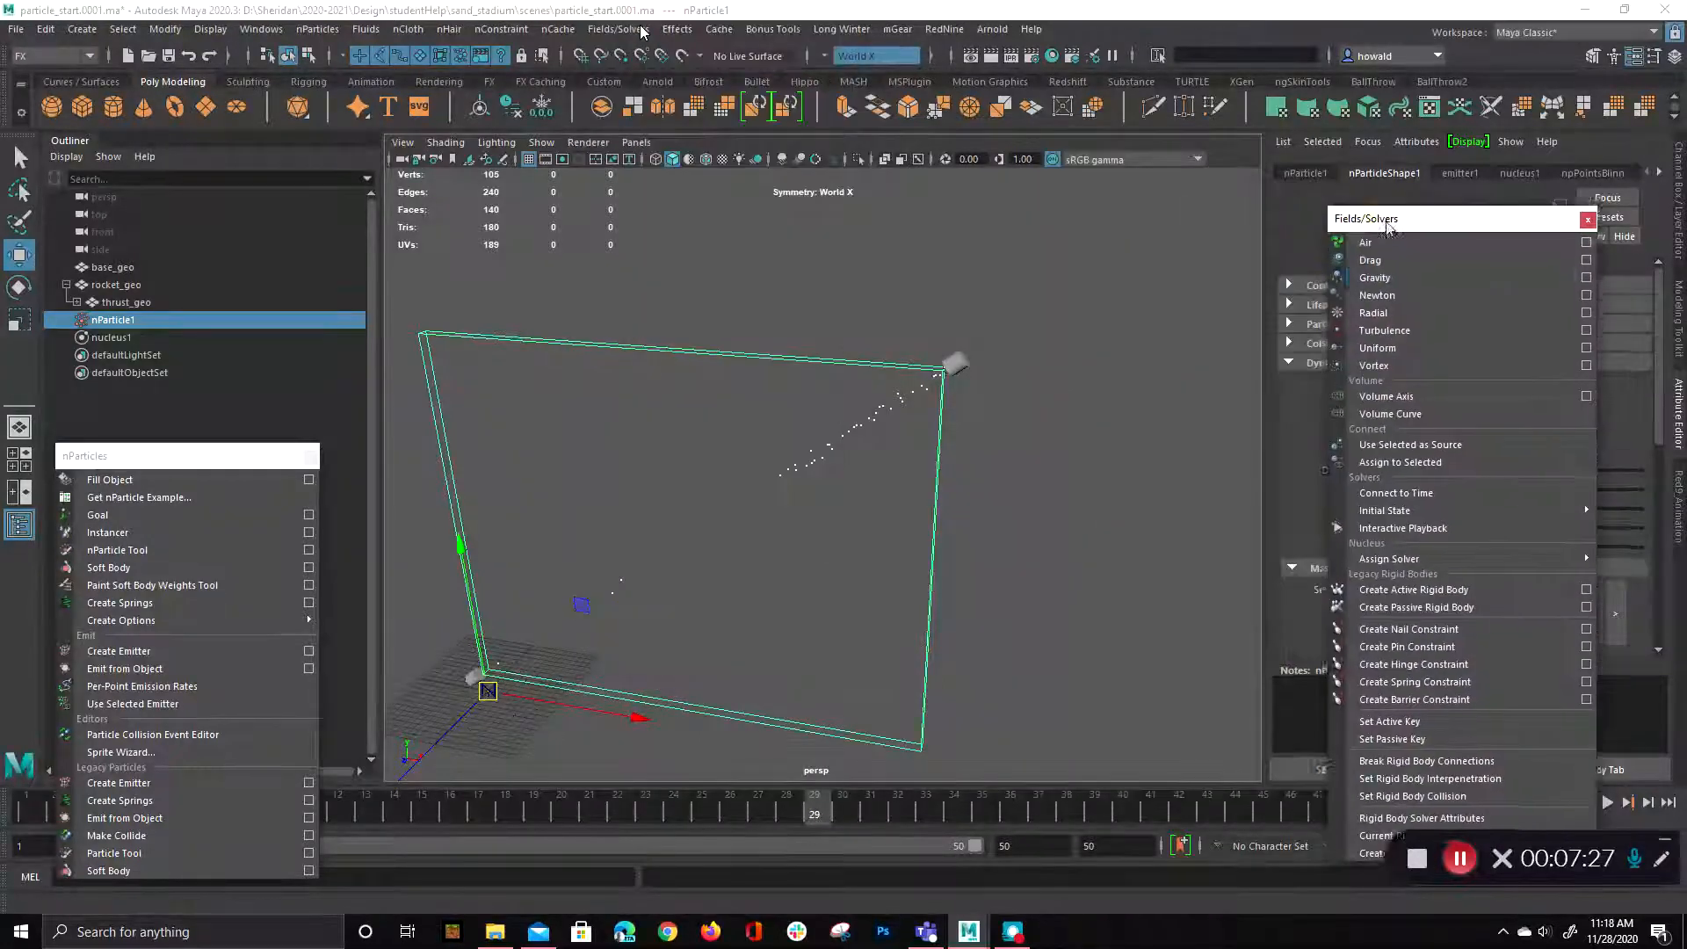
click(1410, 334)
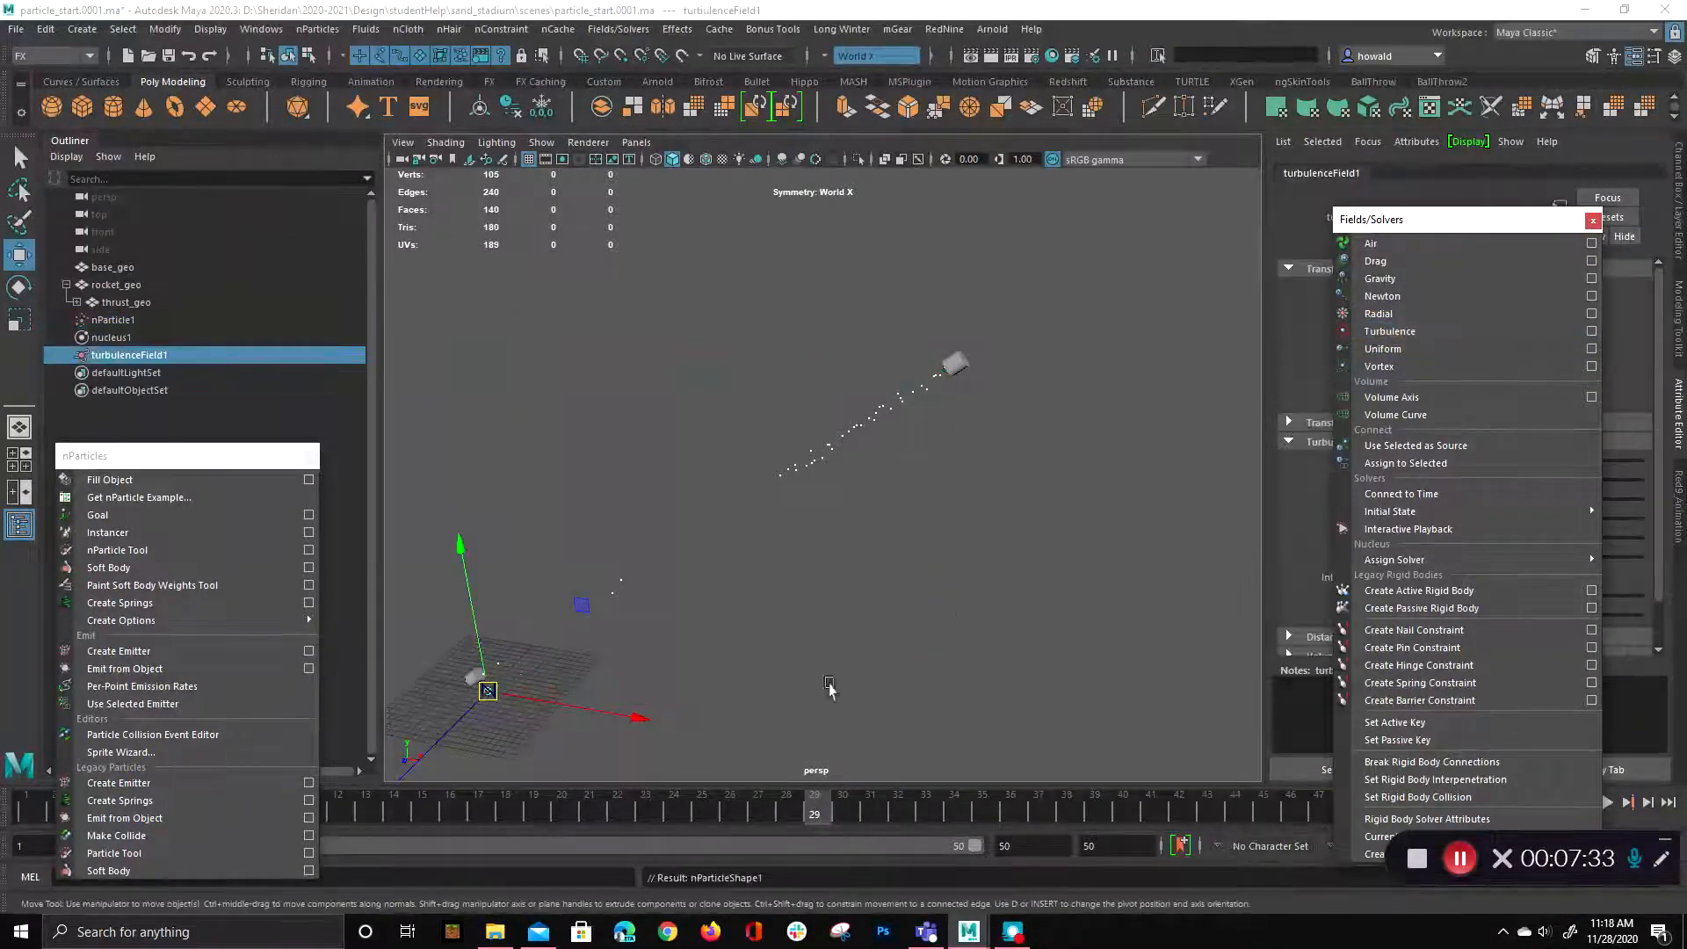
click(1593, 222)
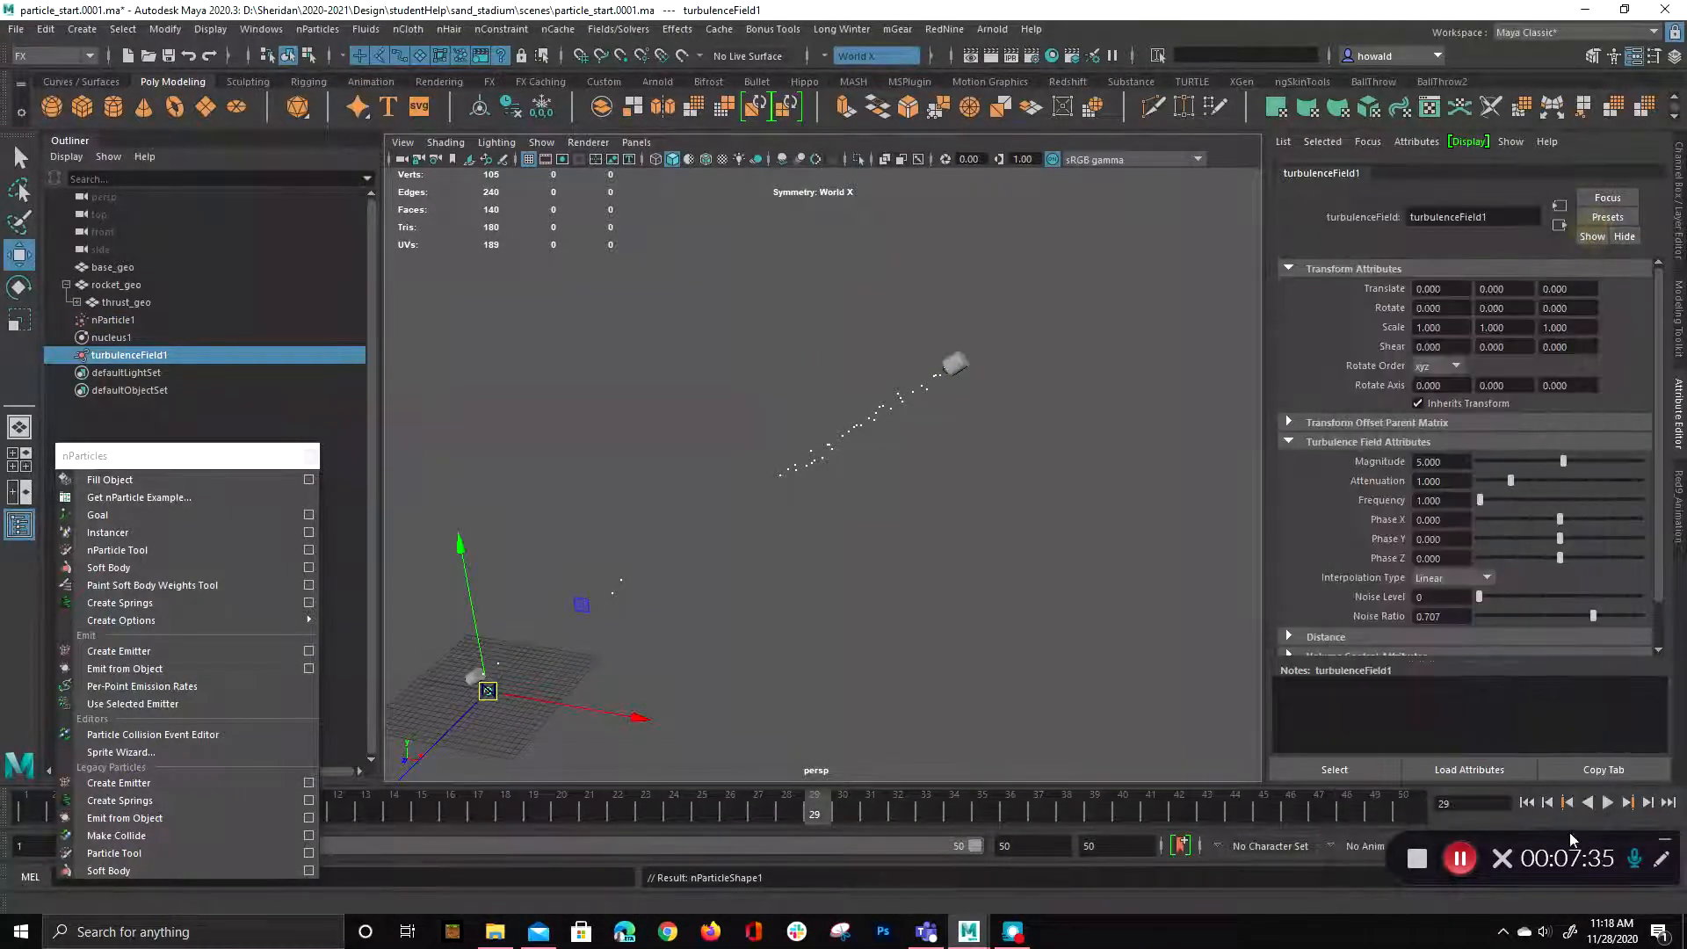
- Play the launch and set the turbulence field's Magnitude to 1000
click(1607, 803)
alt+drag(896, 682, 923, 435)
alt+drag(659, 591, 644, 624)
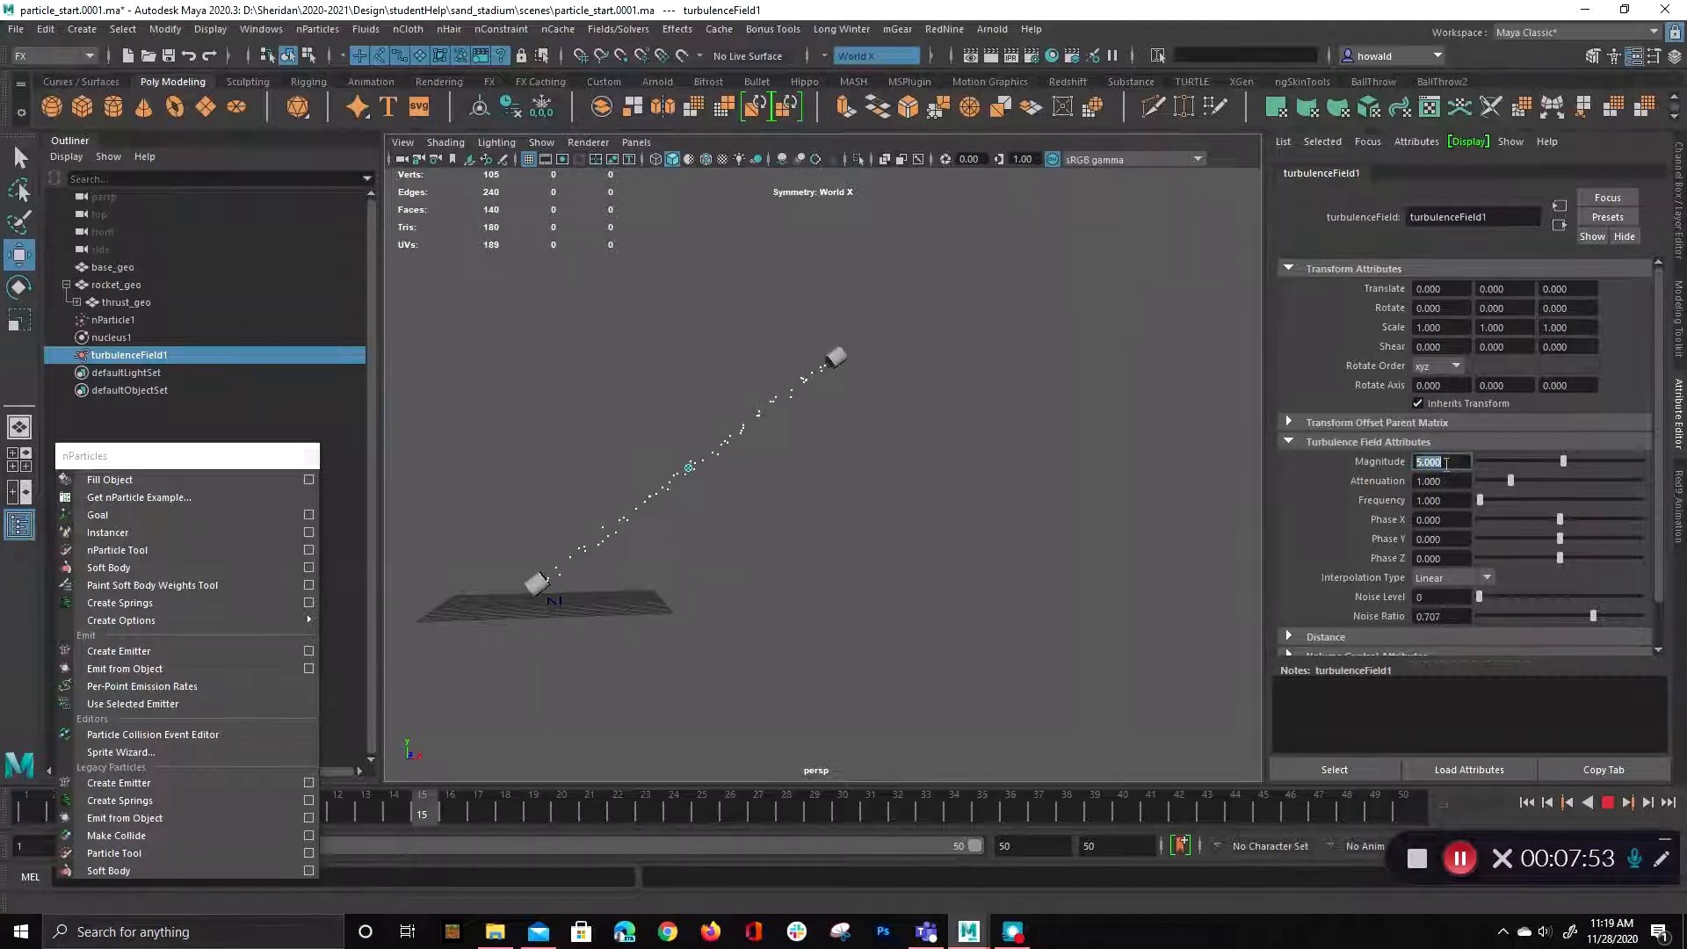
text(1000)
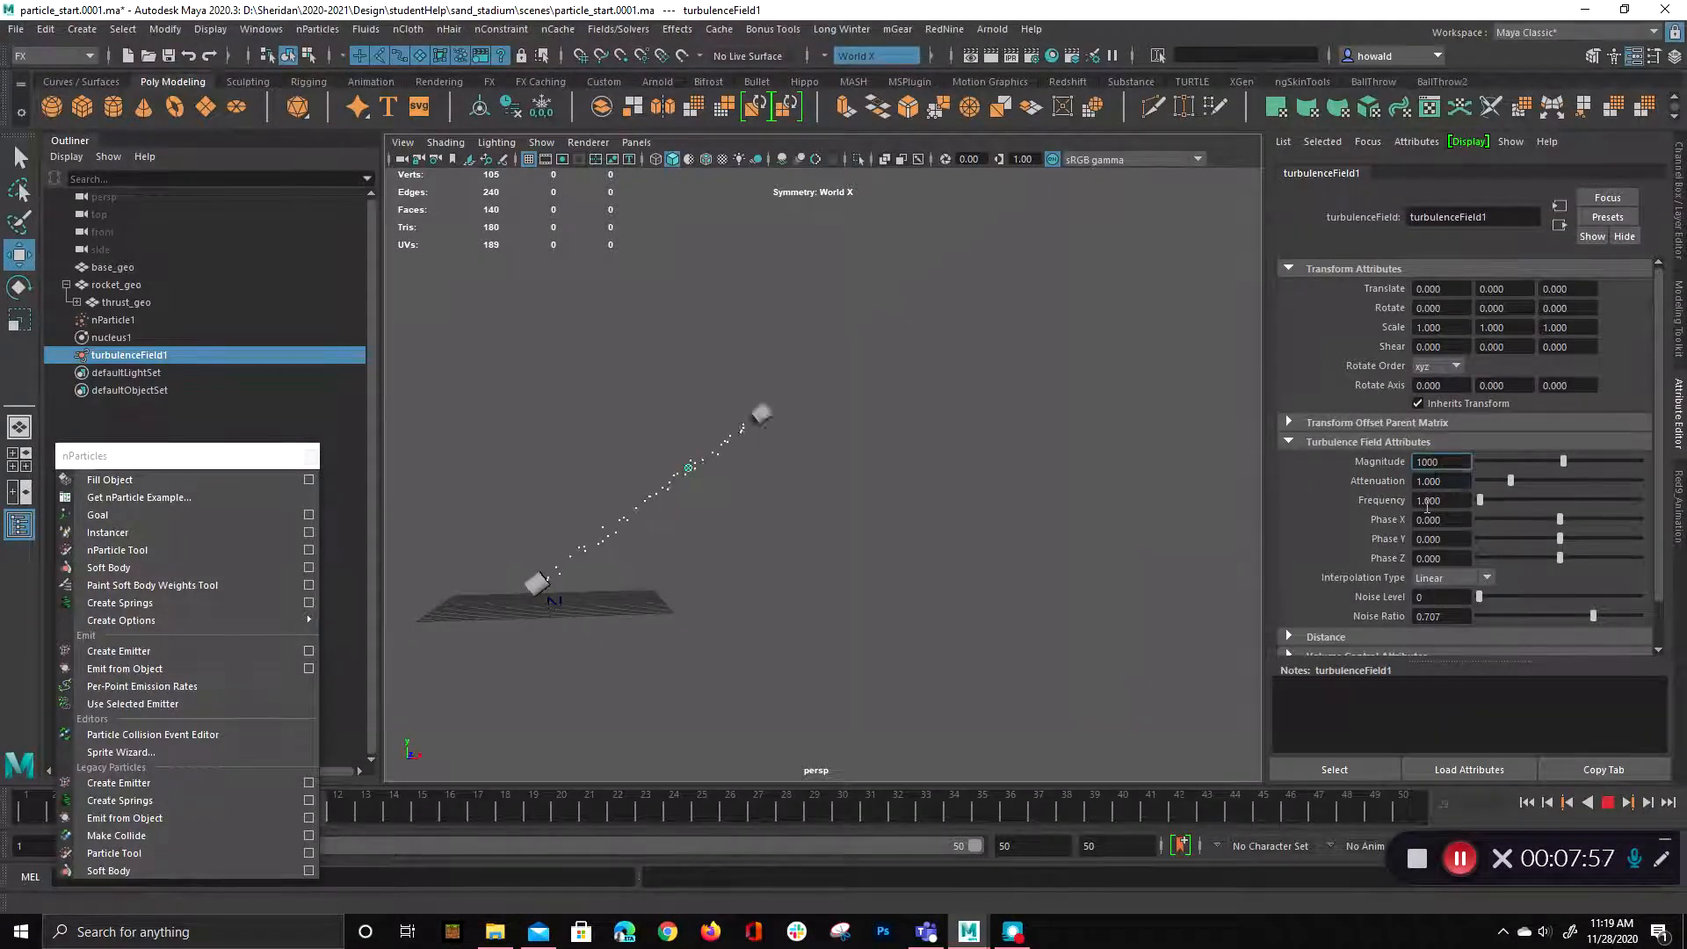
key(Return)
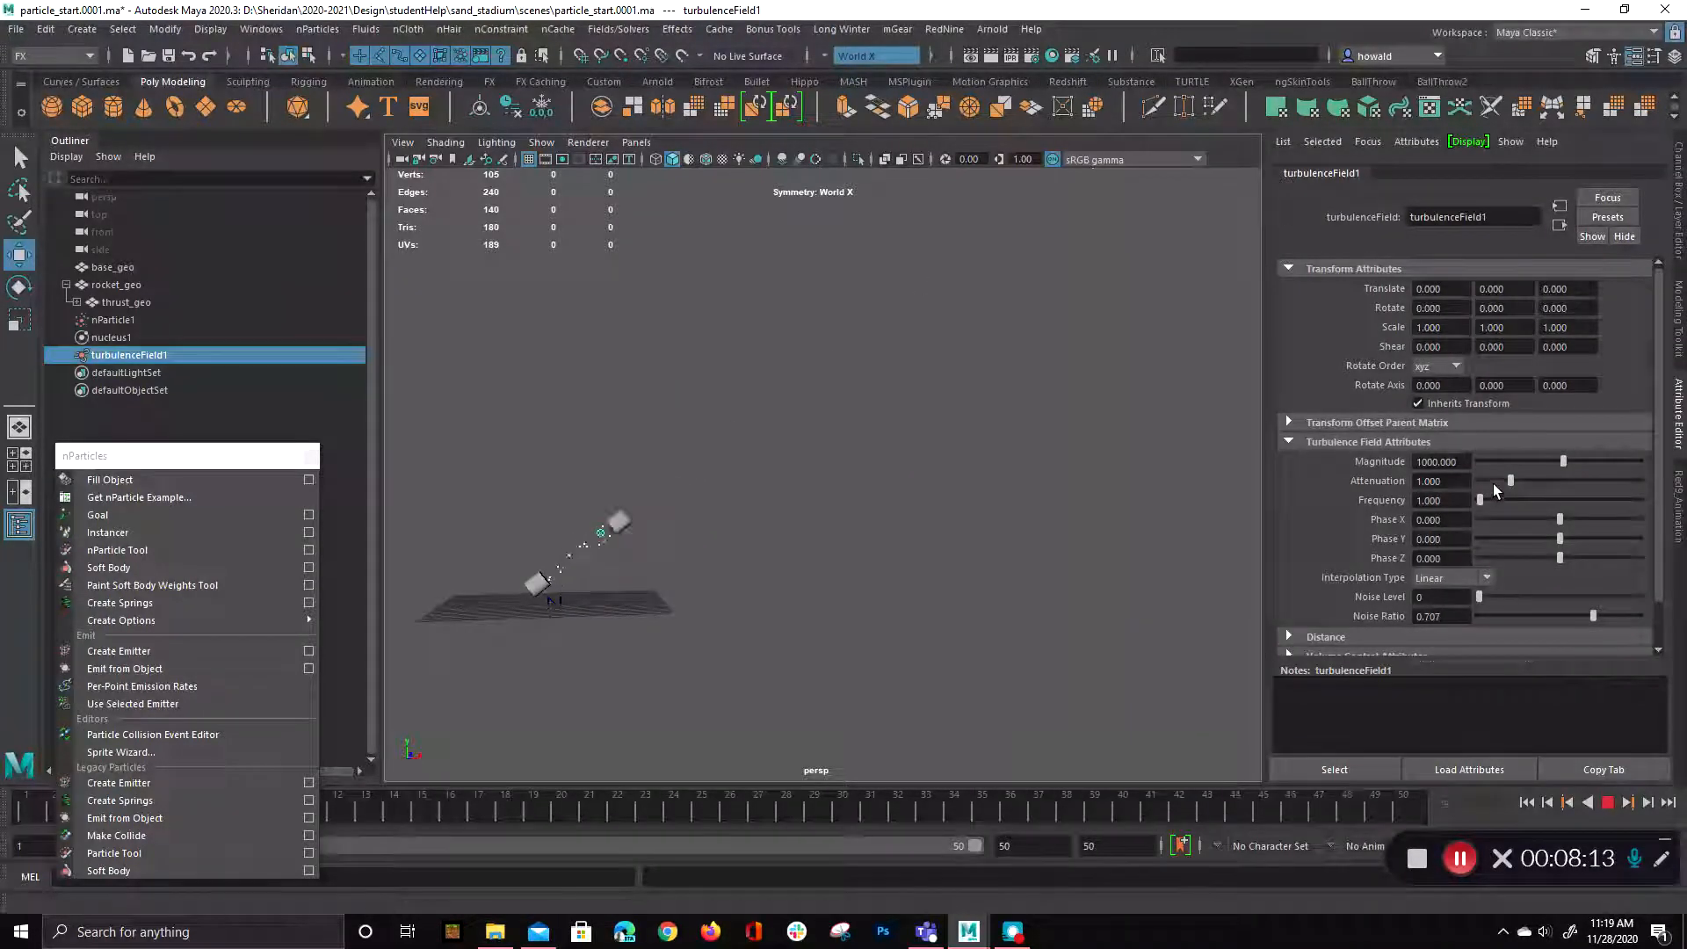
- Set the turbulence field's Attenuation to 0, try a Magnitude of 211.538 and settle on 811.538
drag(1489, 481, 1399, 490)
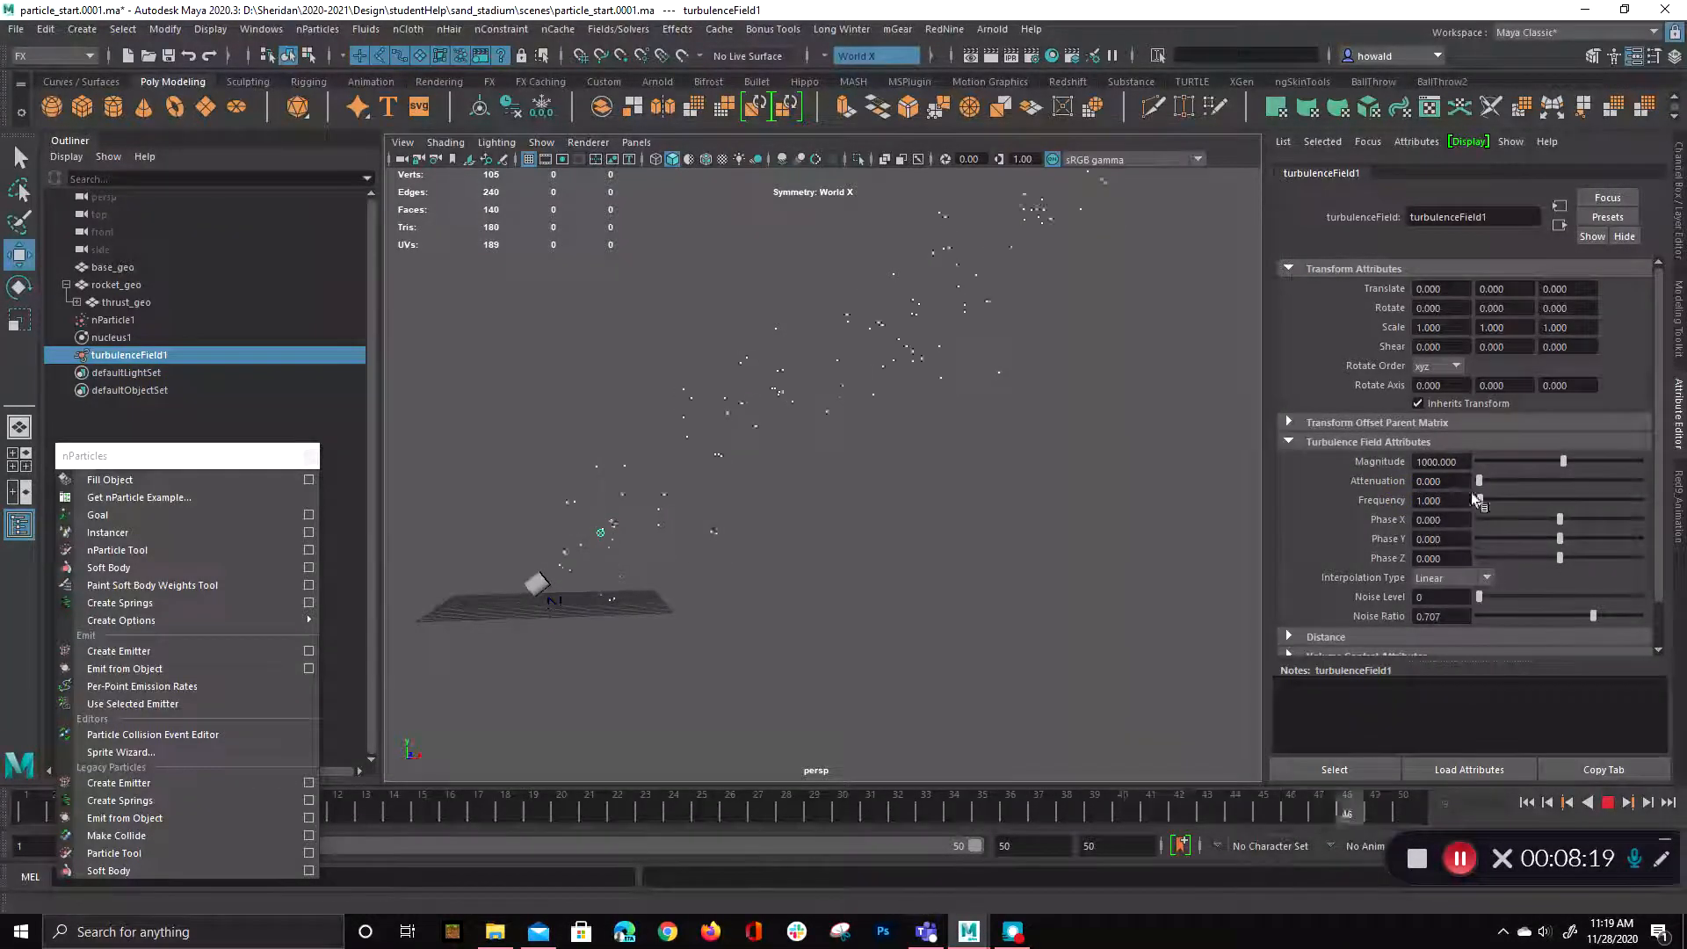
drag(1563, 462, 1500, 473)
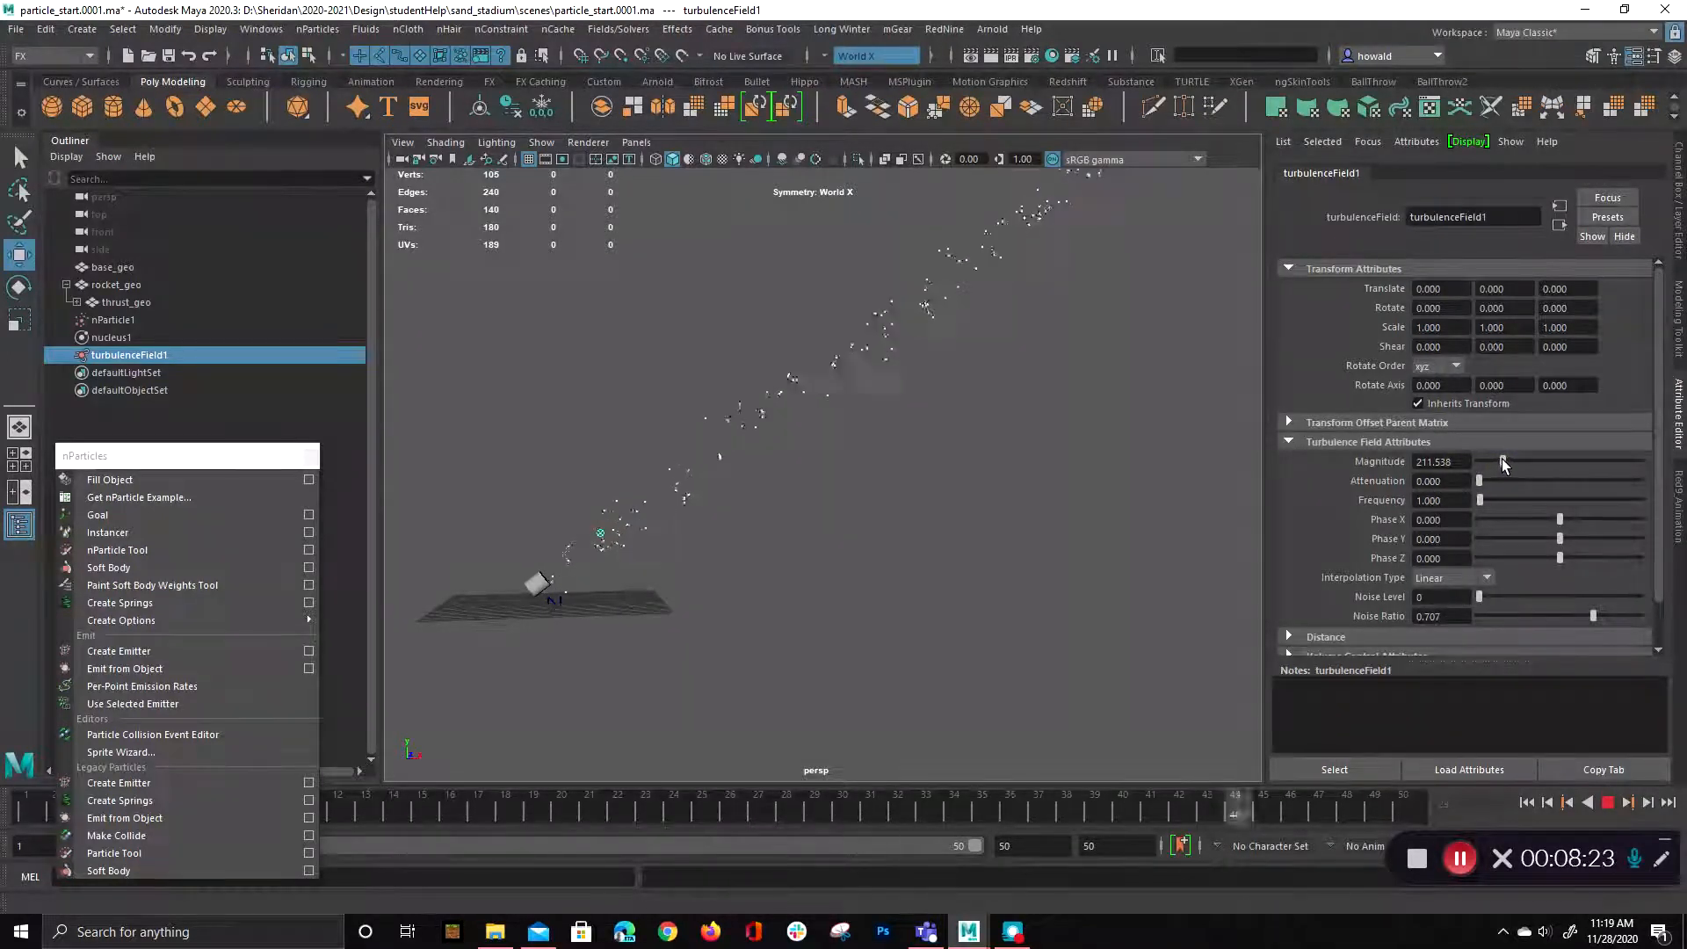
click(1502, 460)
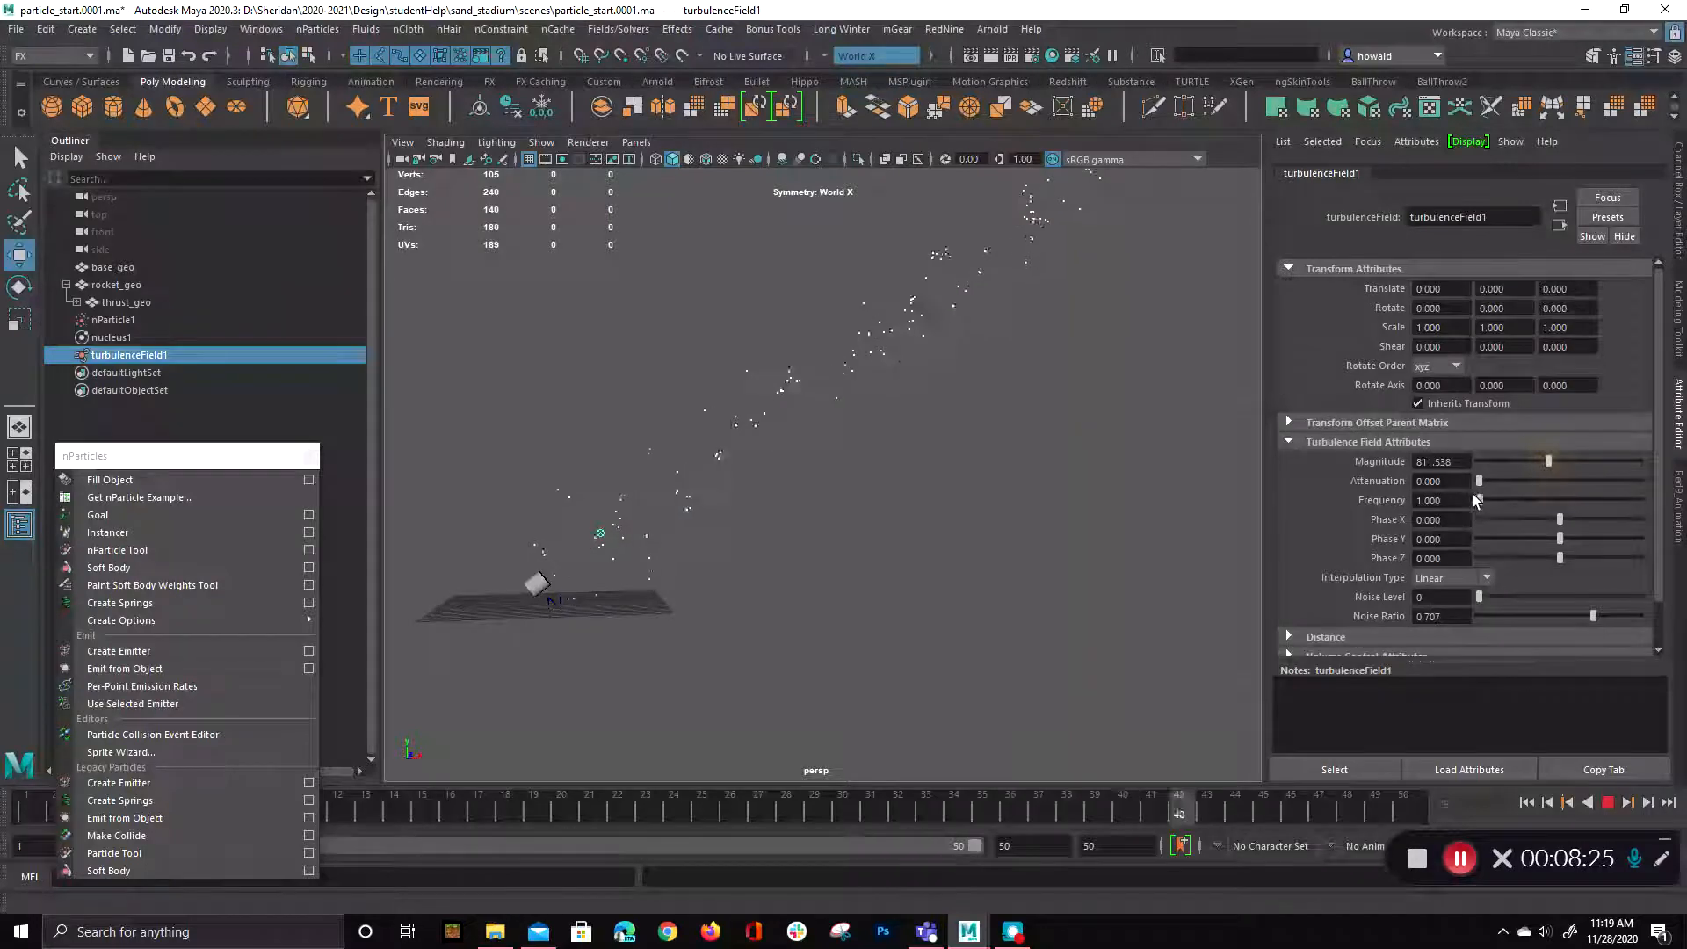
- Try Attenuation values of 5, 0, 50 and 100 for the turbulence field during playback
drag(1481, 482, 1552, 482)
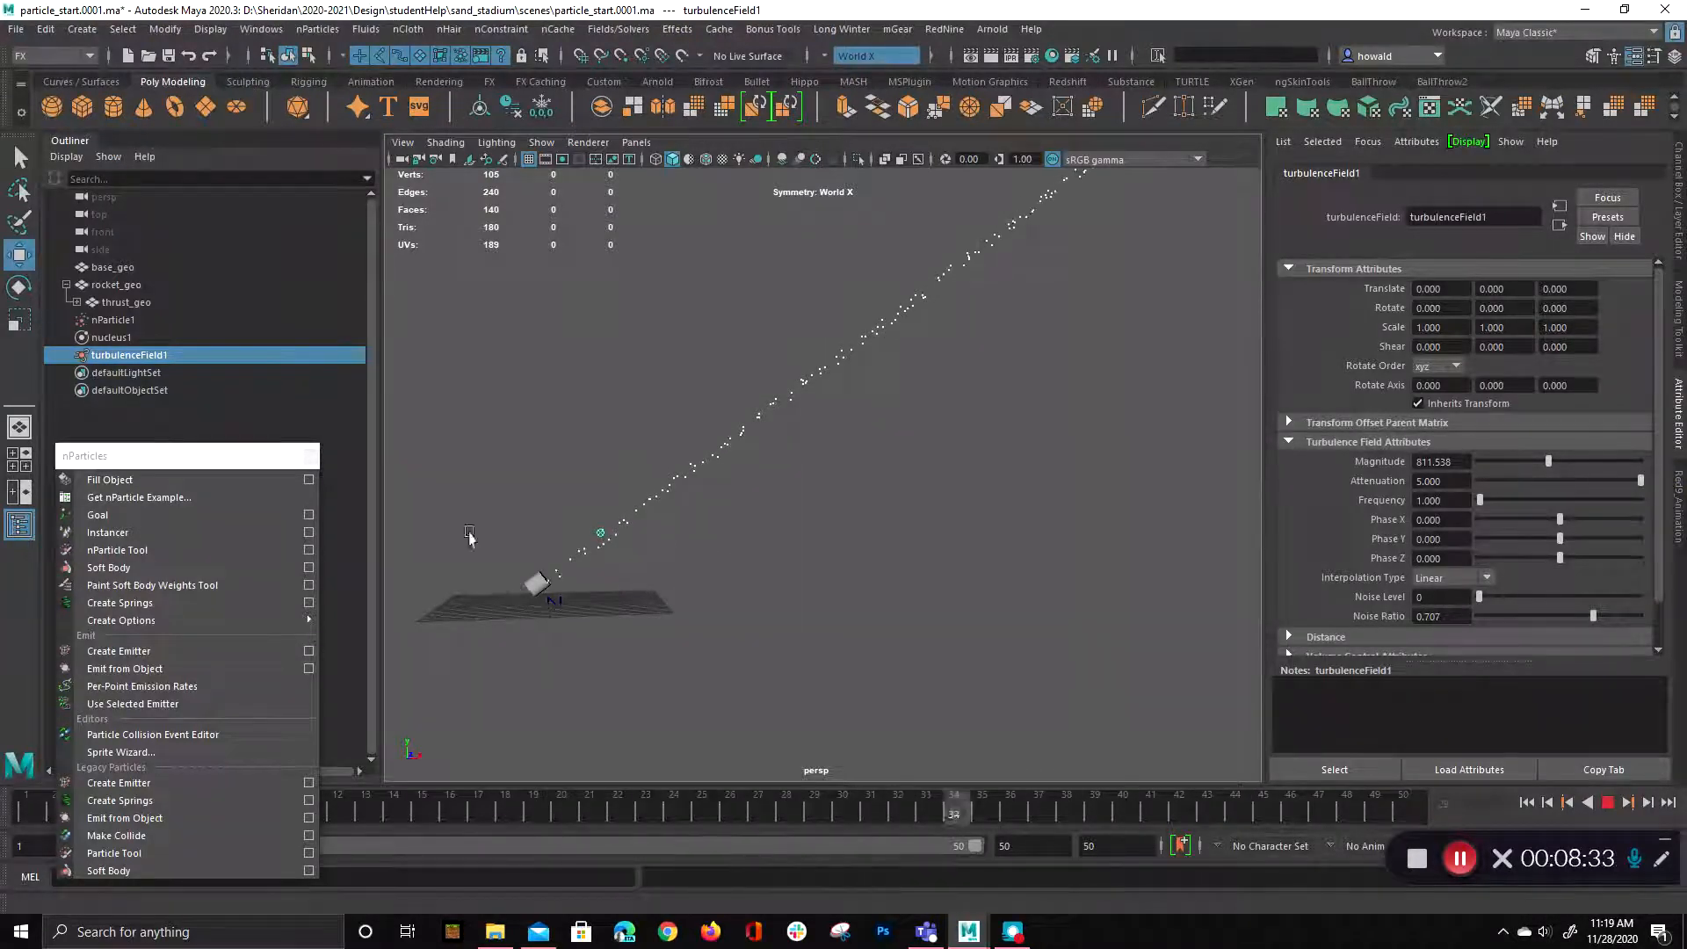
click(1453, 501)
click(1466, 485)
text(0)
key(Return)
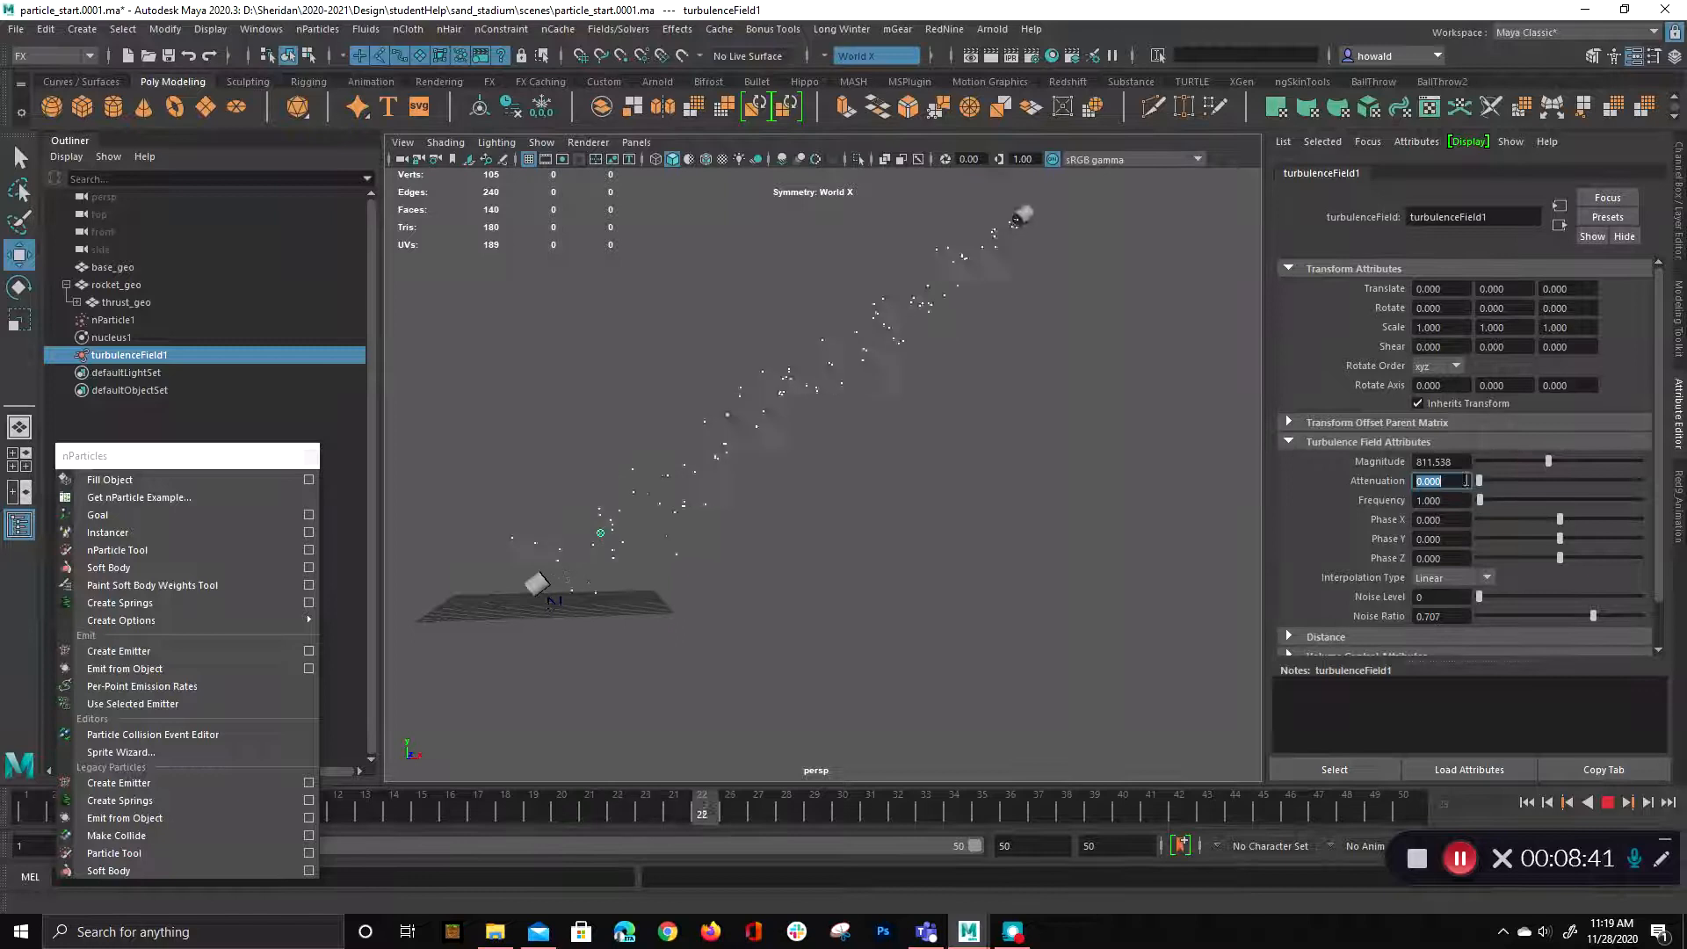
text(50)
key(Return)
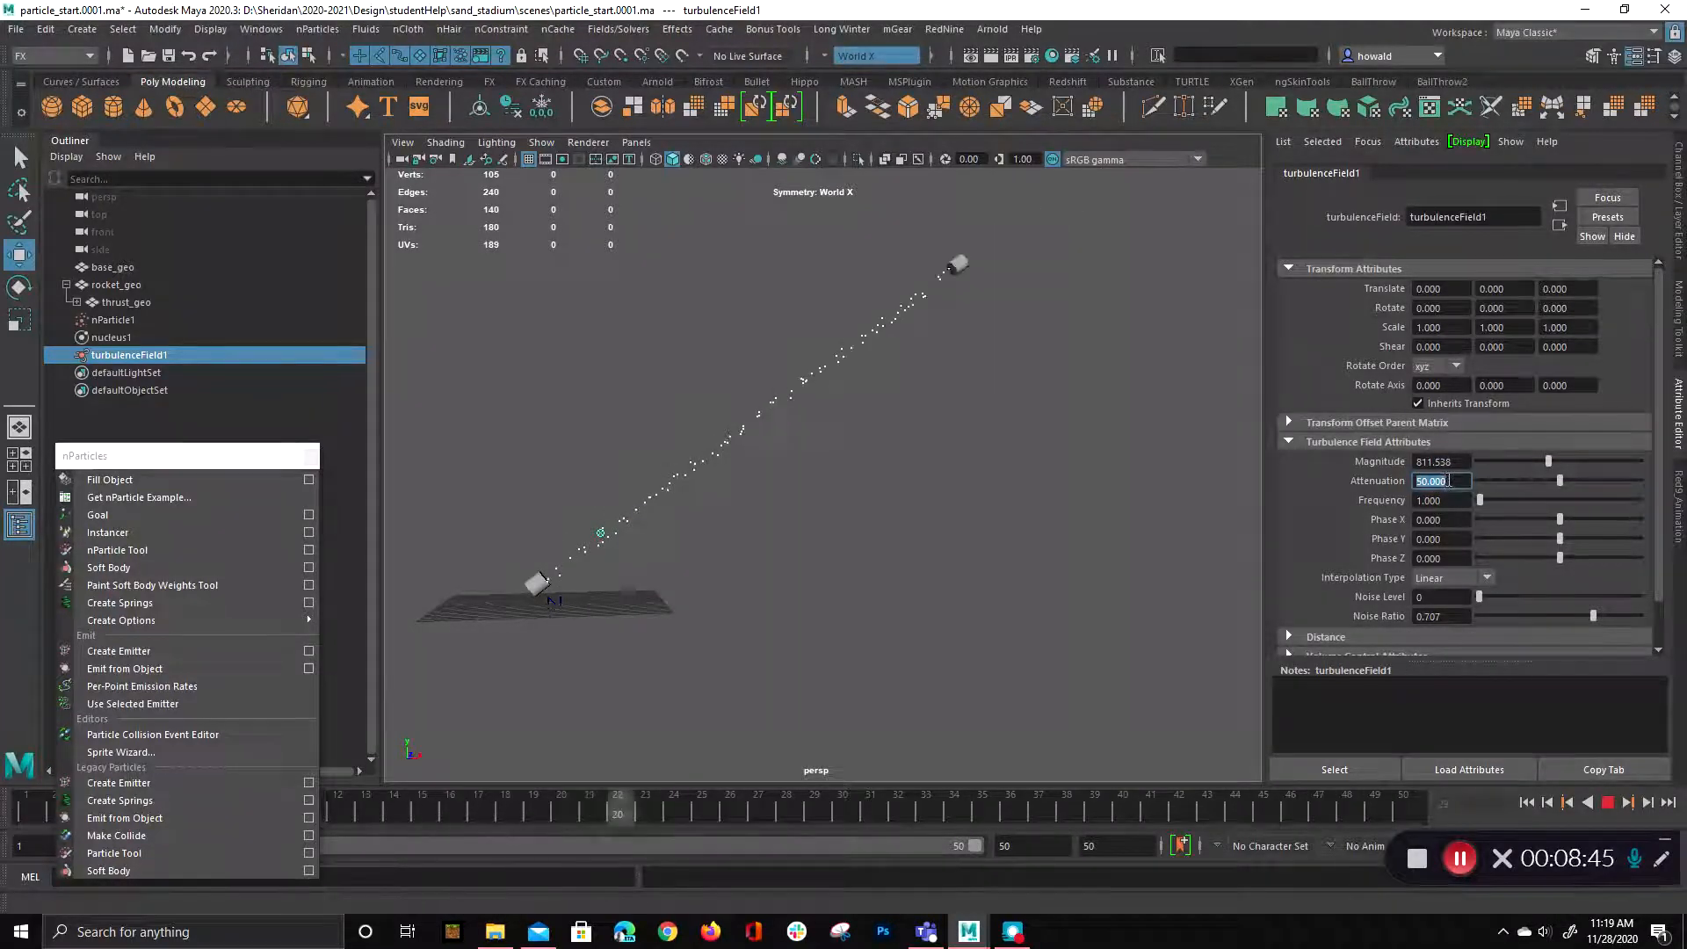
text(100)
key(Return)
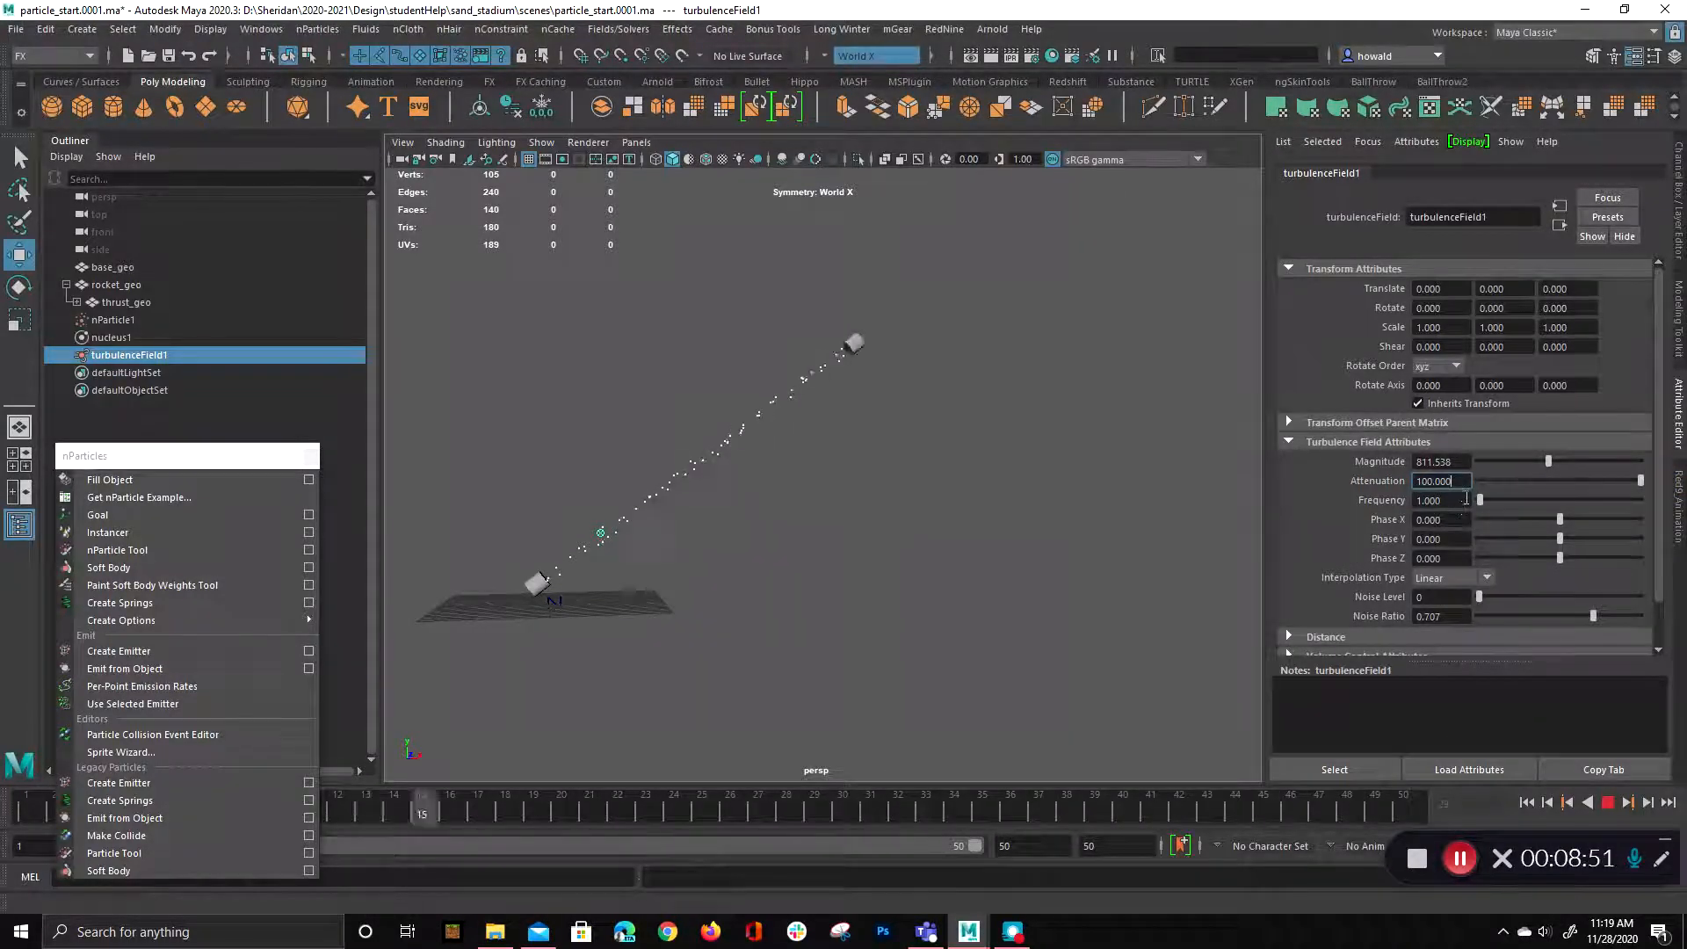
- Bring the turbulence field's Attenuation down to 0 and set its Magnitude to 523.077
click(1487, 481)
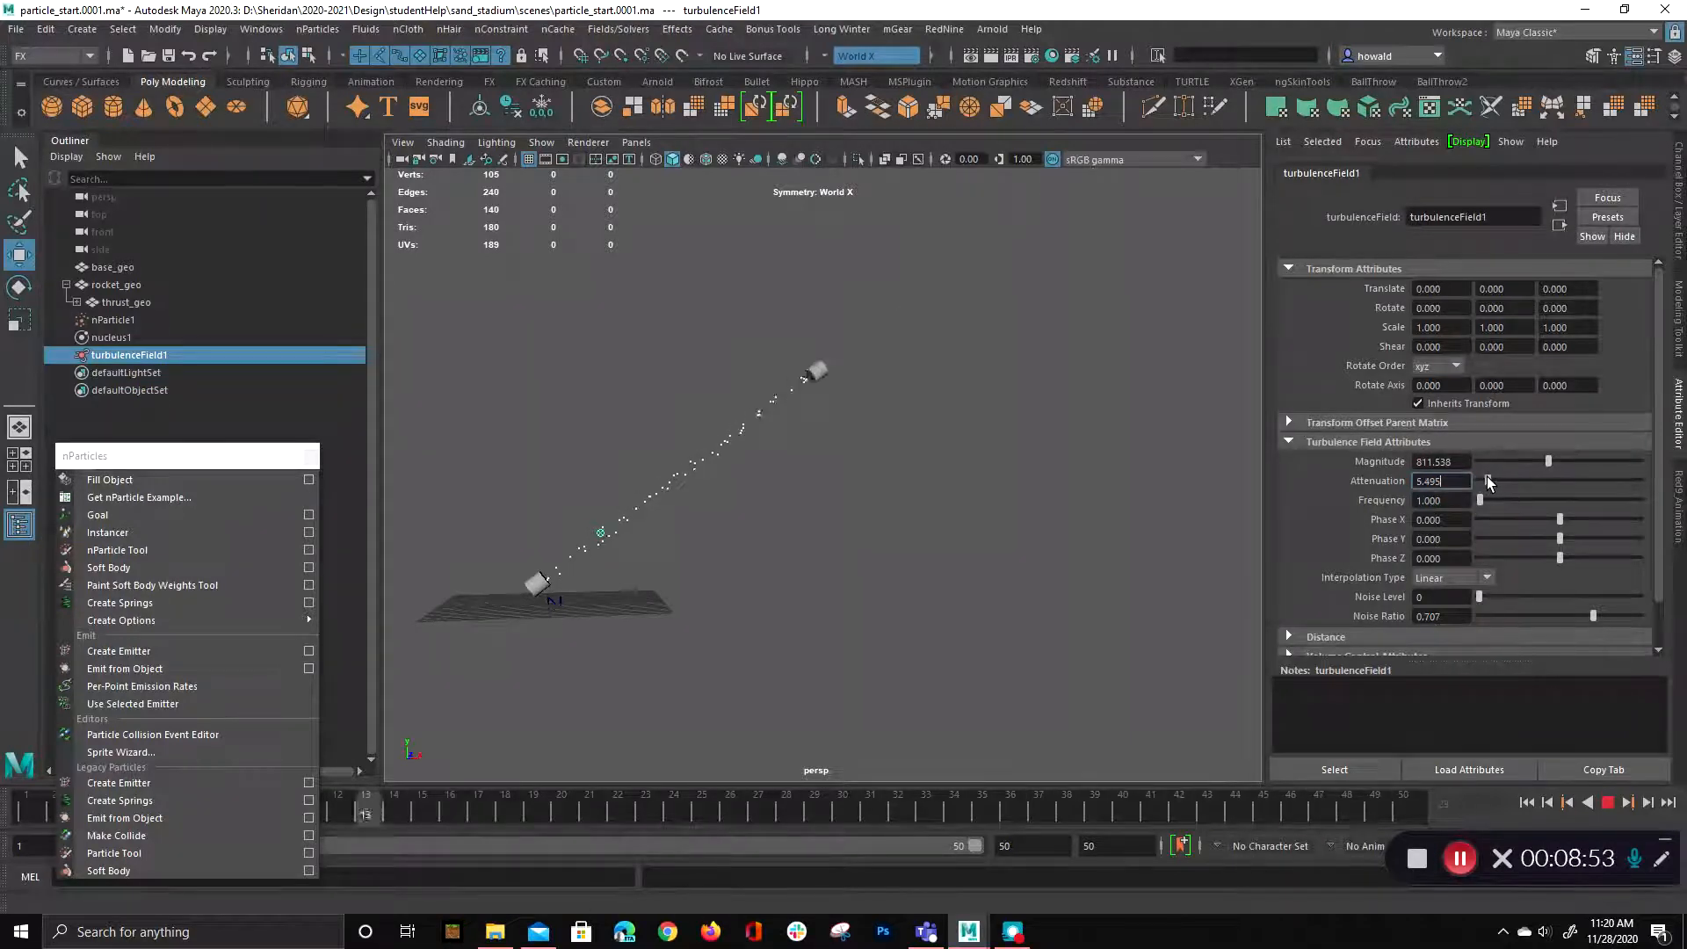
drag(1486, 480, 1476, 479)
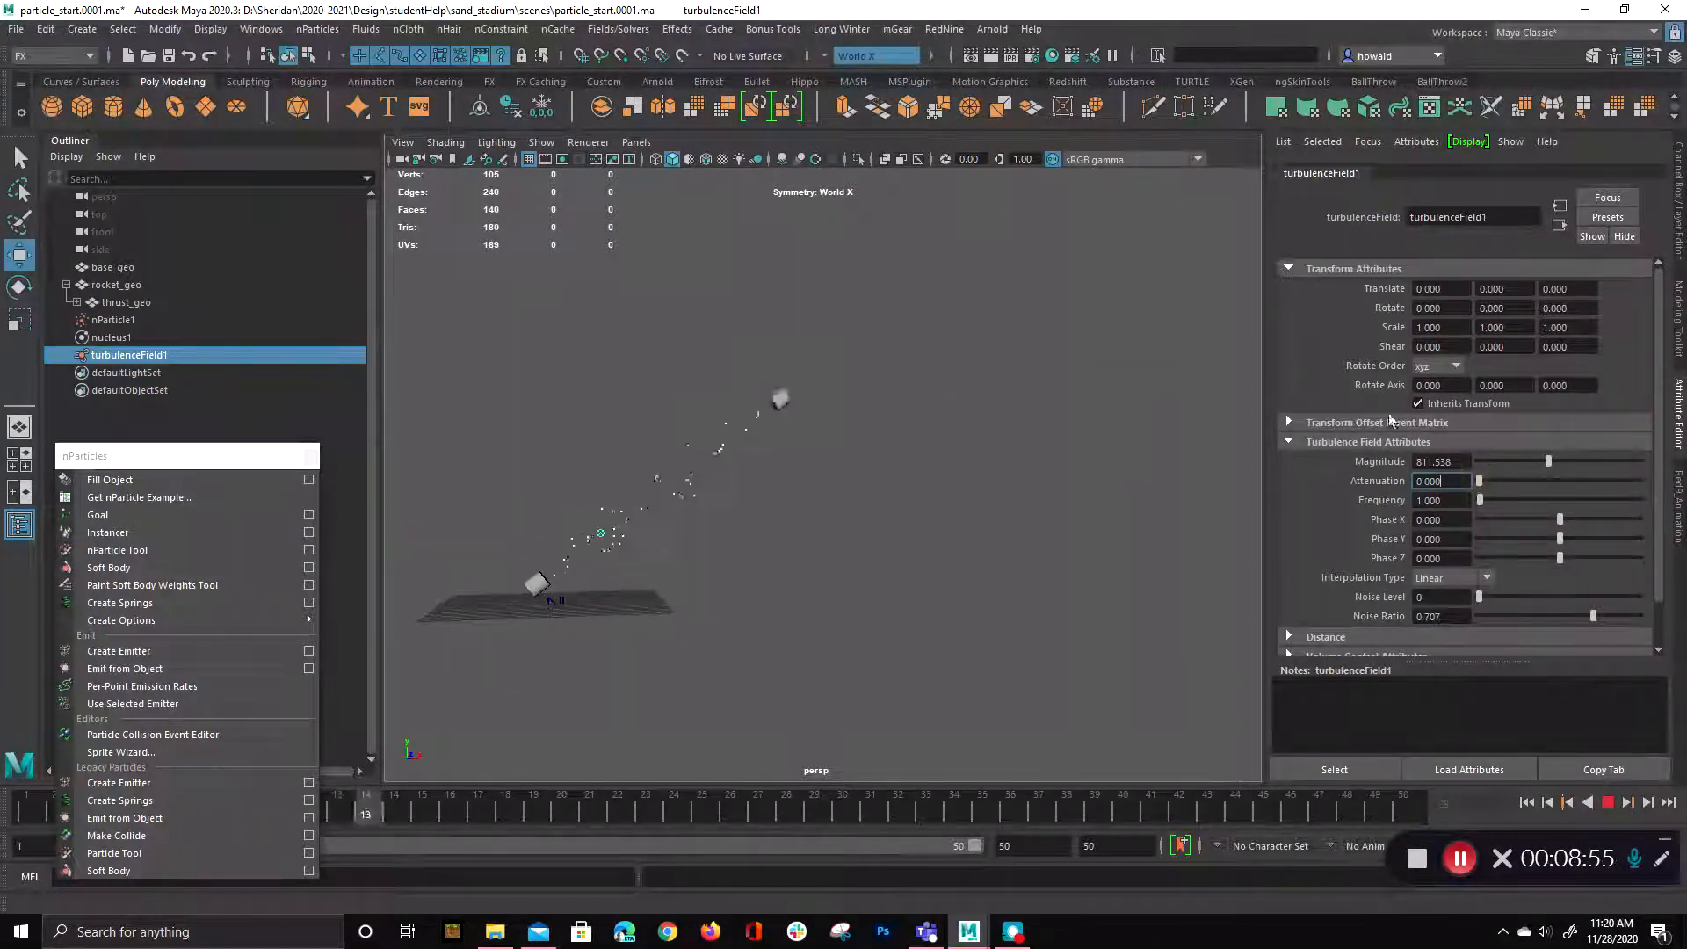
click(1489, 461)
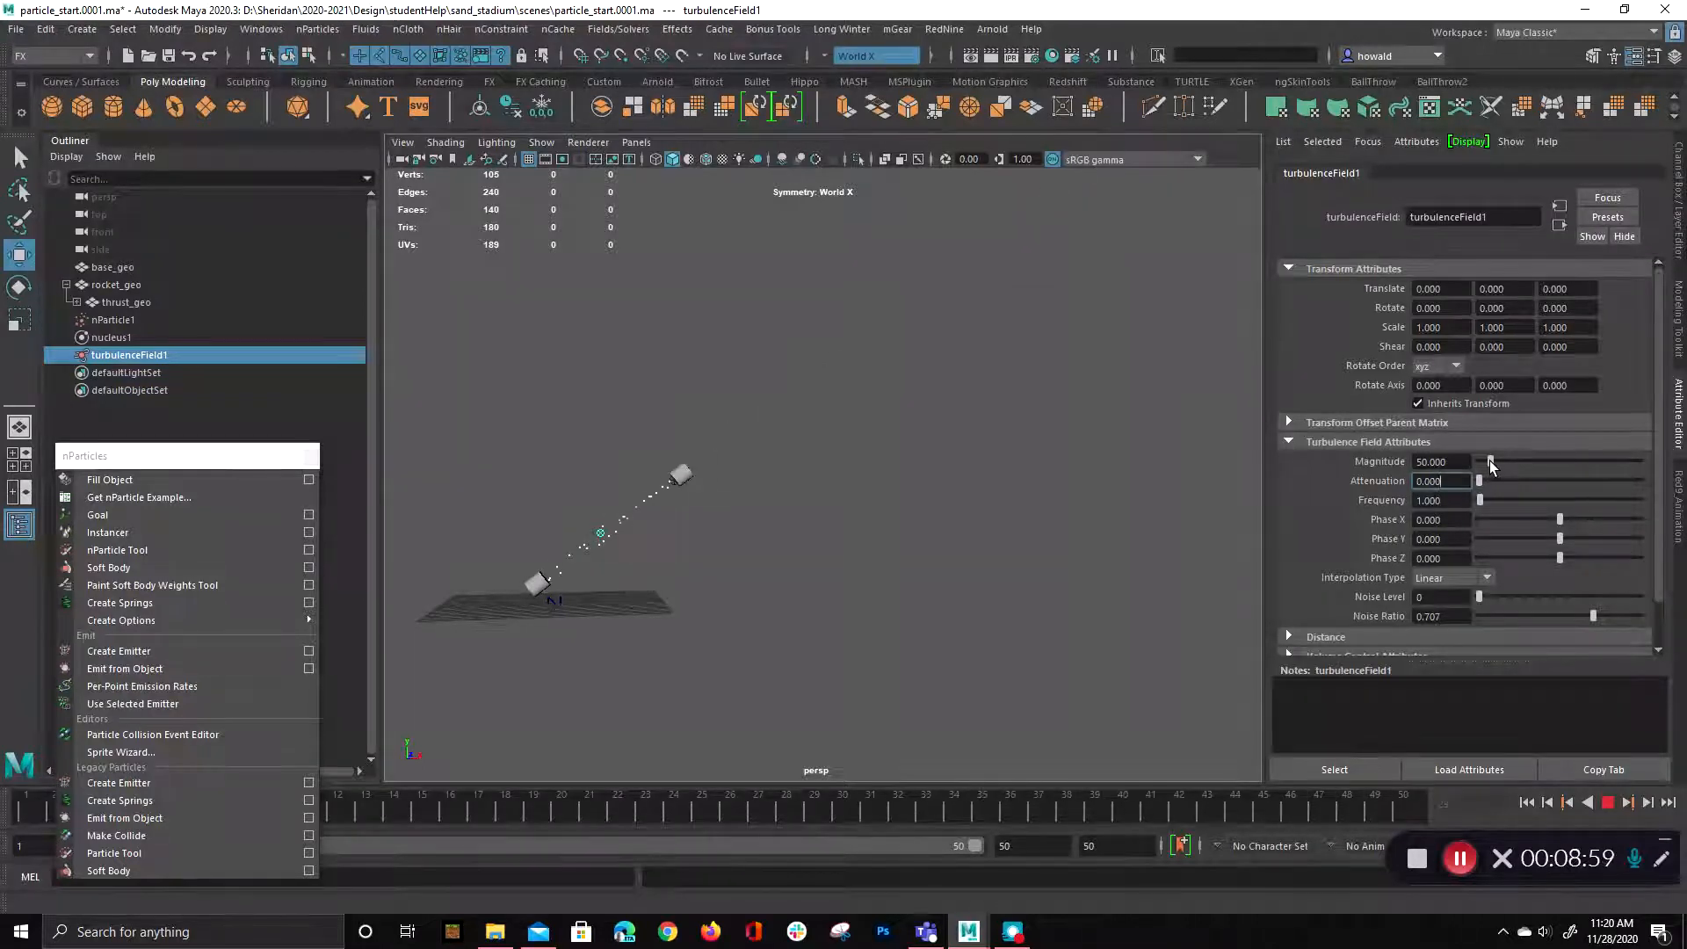
drag(1489, 460, 1525, 452)
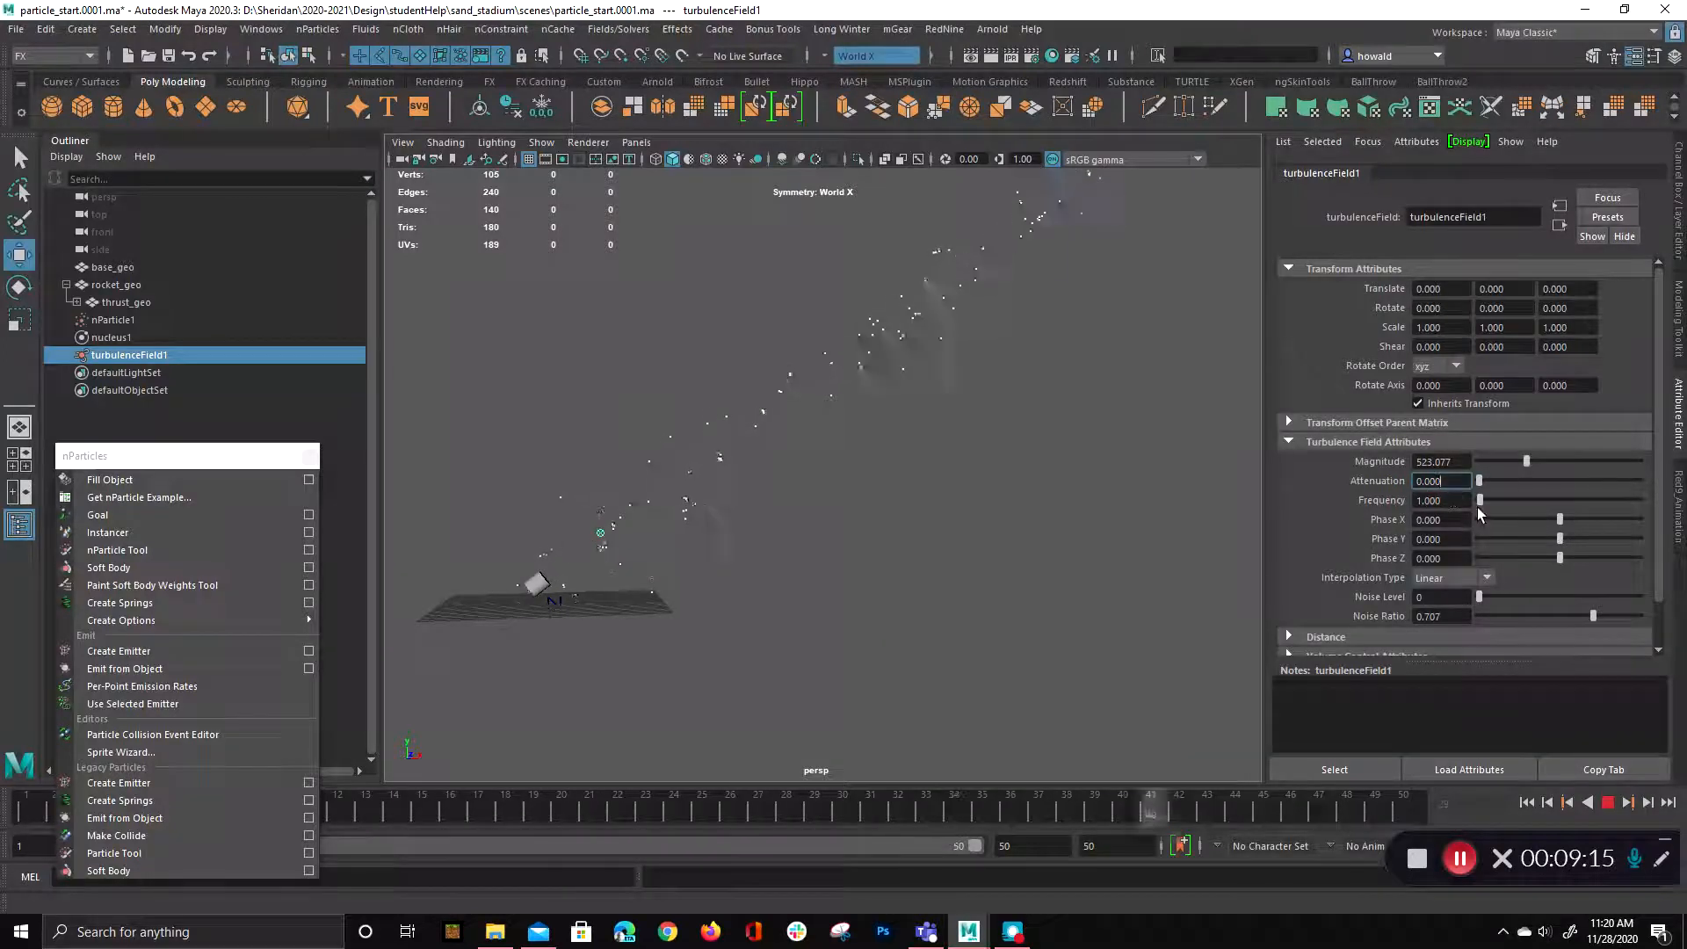
- Try a Frequency of 0 for the turbulence field, settle on 0.1, and lower its Magnitude to 211.538
drag(1483, 500, 1285, 518)
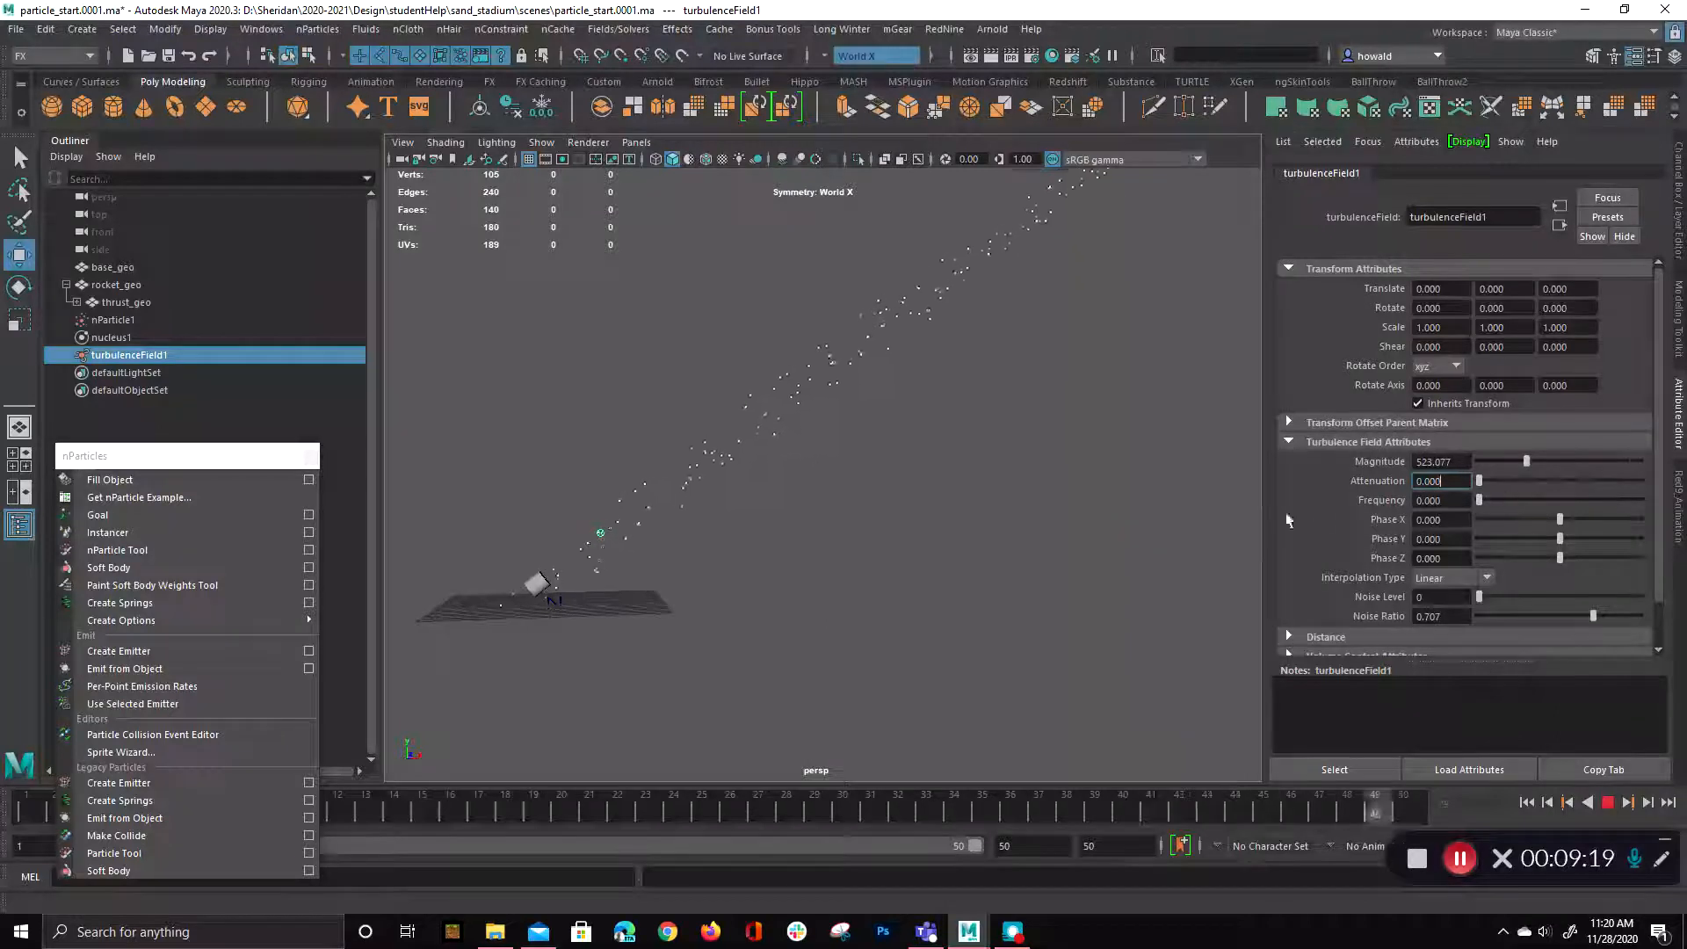
click(1239, 510)
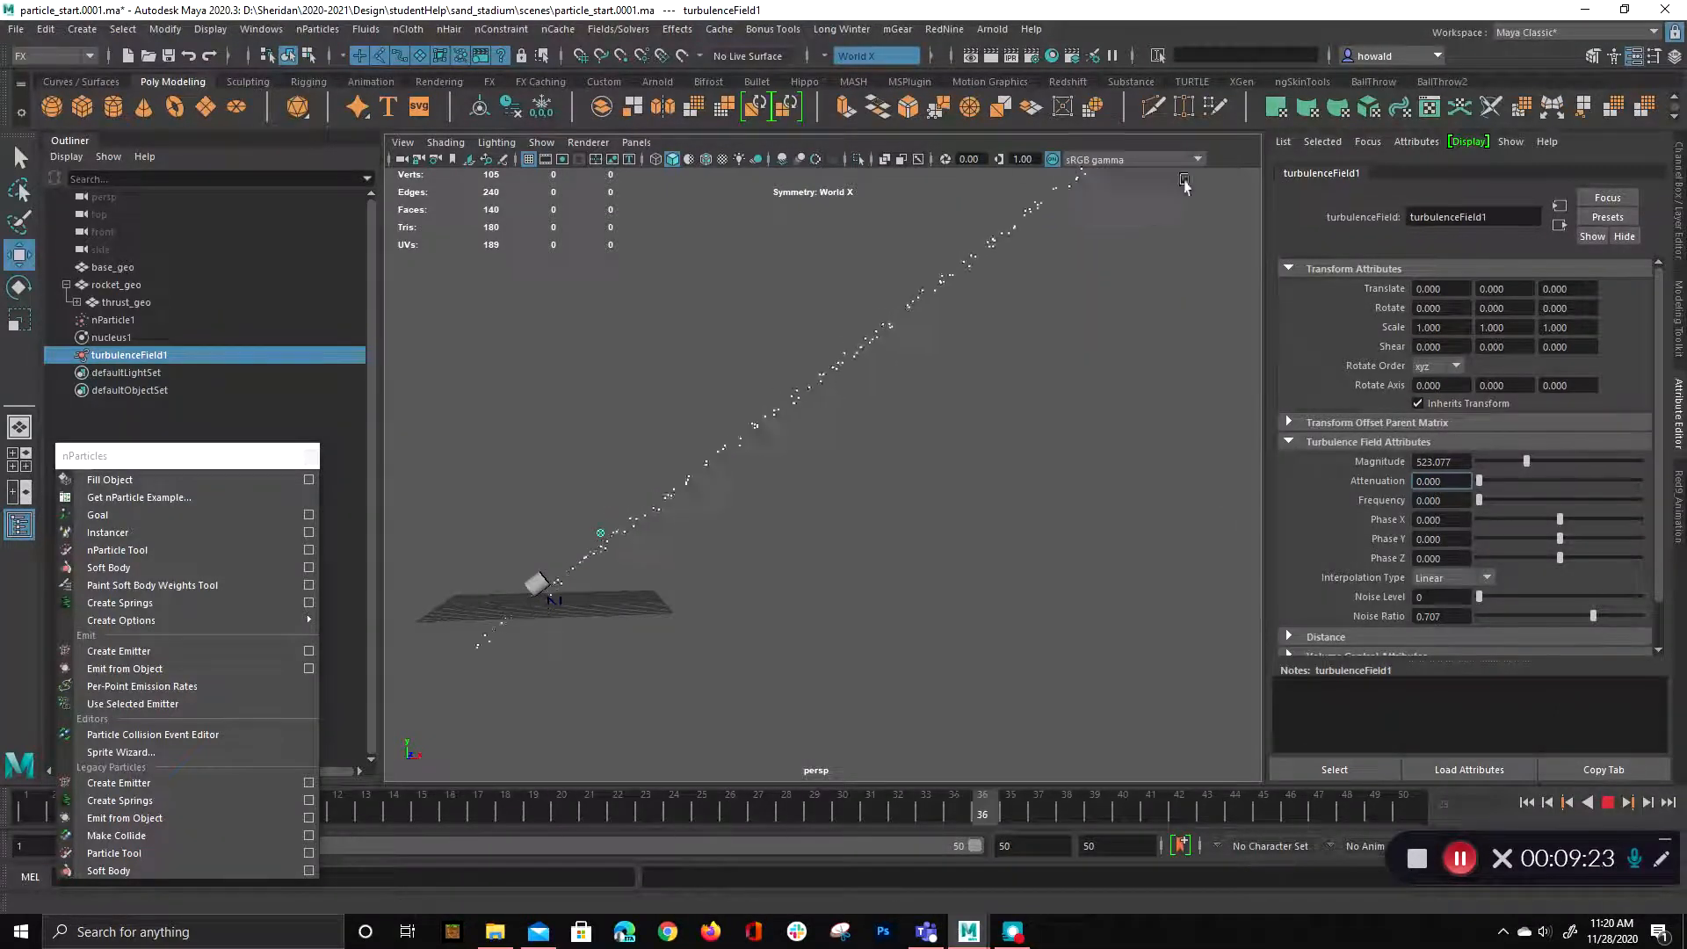
click(1439, 501)
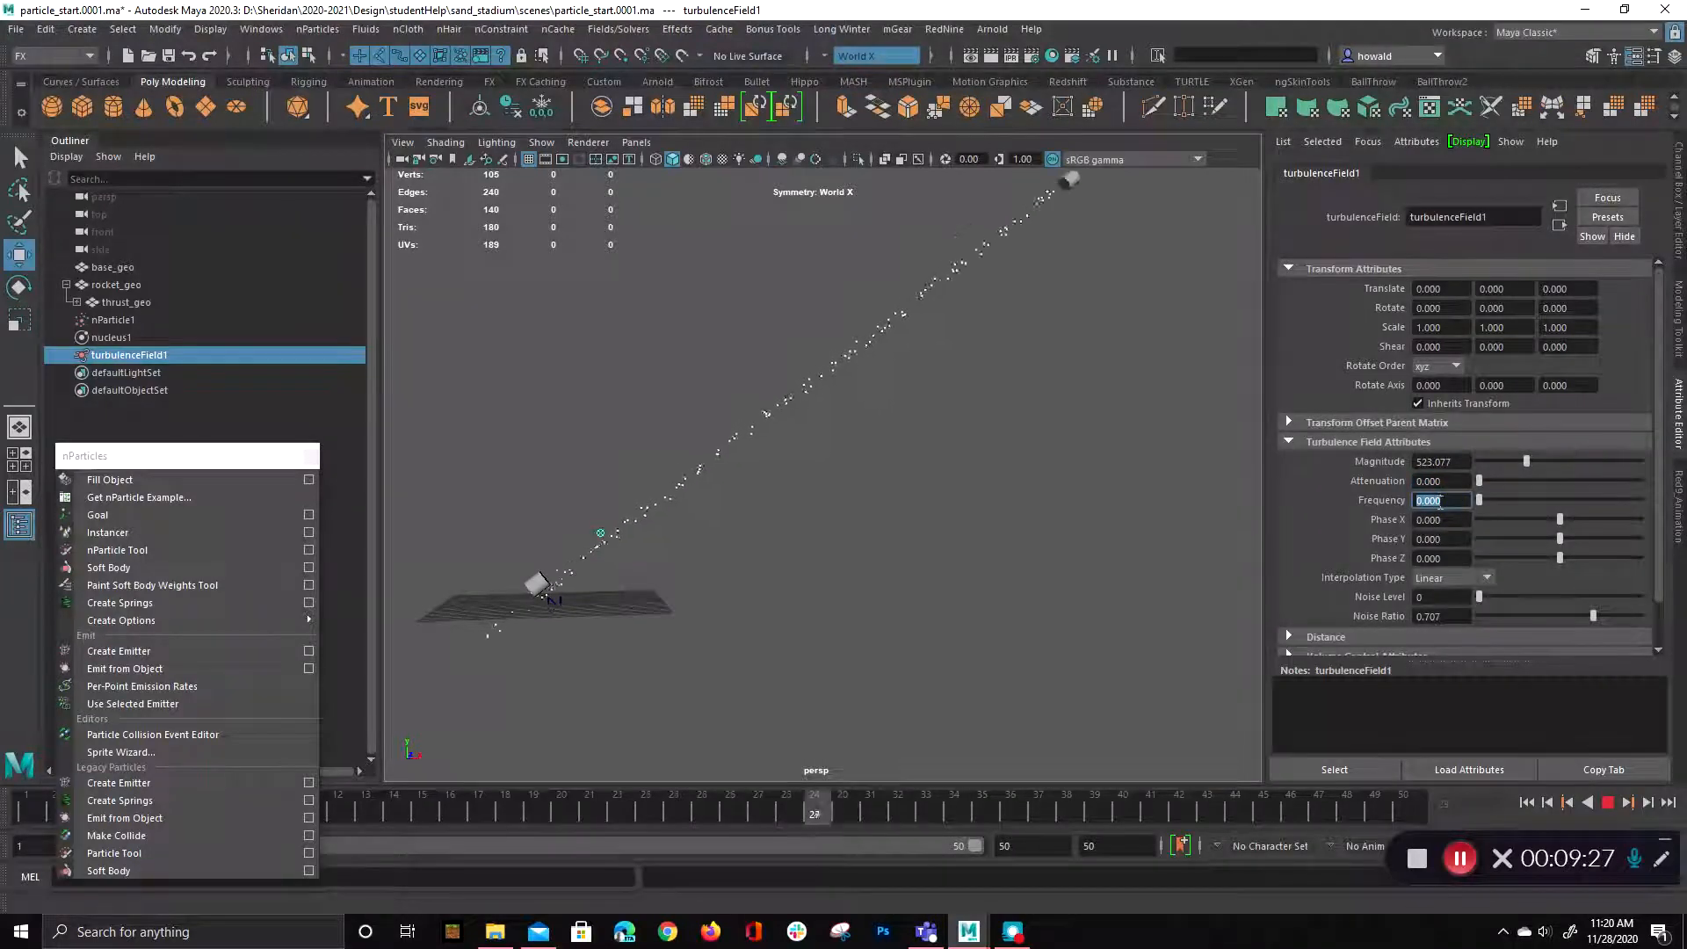
text(1)
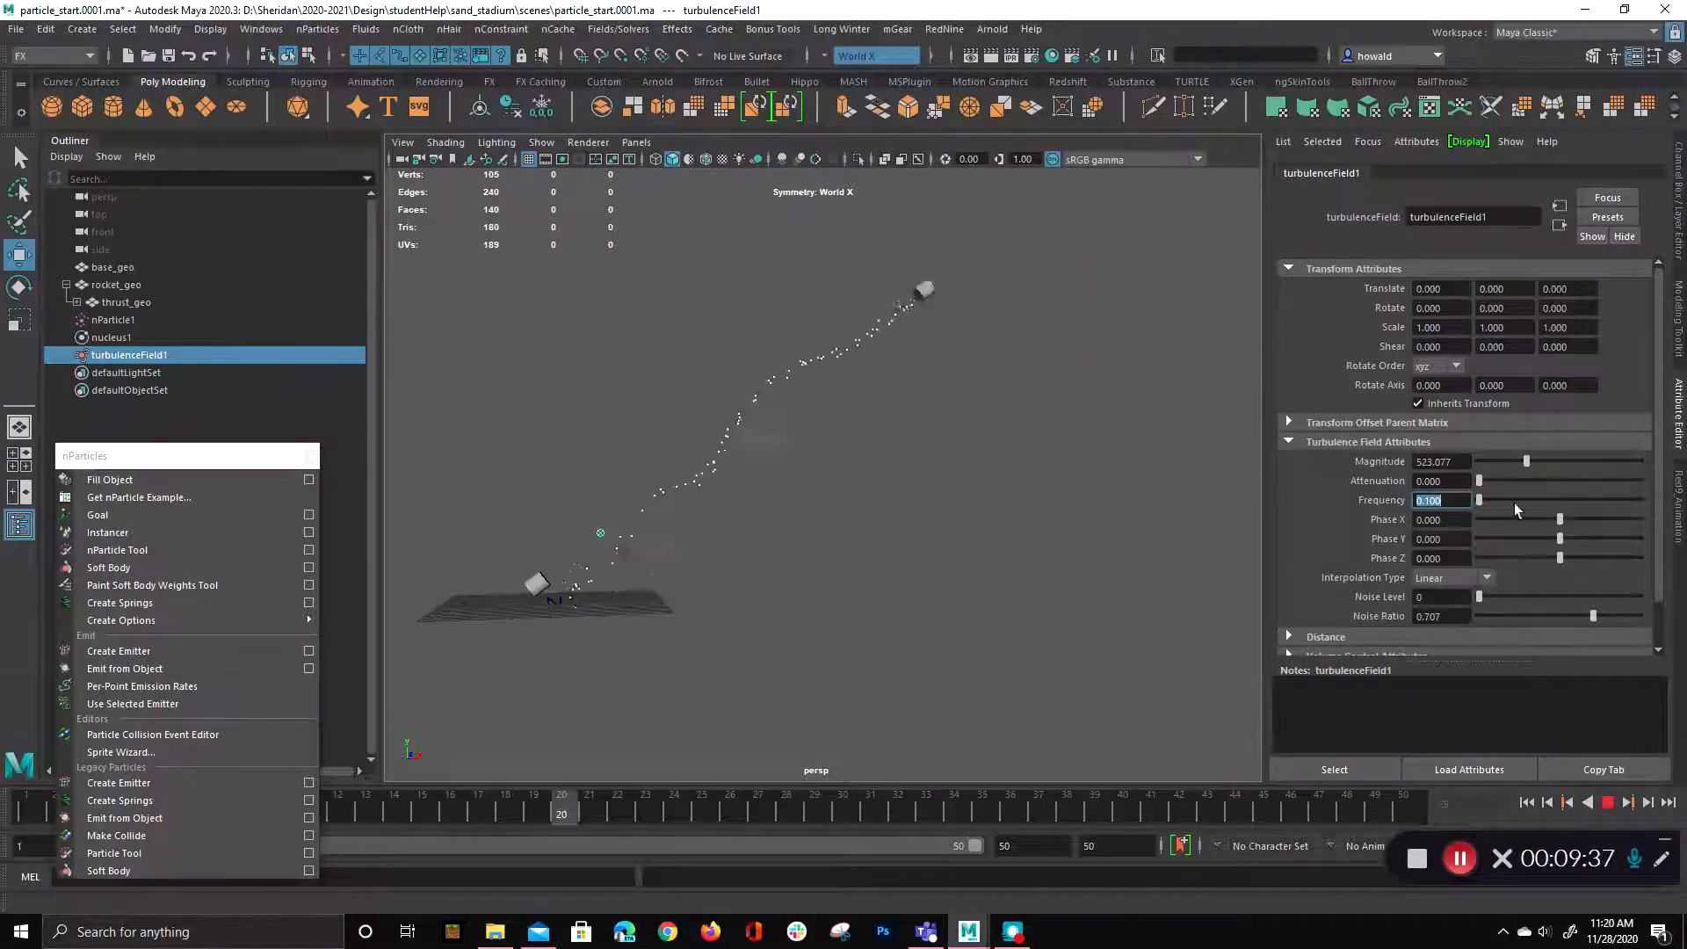
drag(1509, 466, 1502, 462)
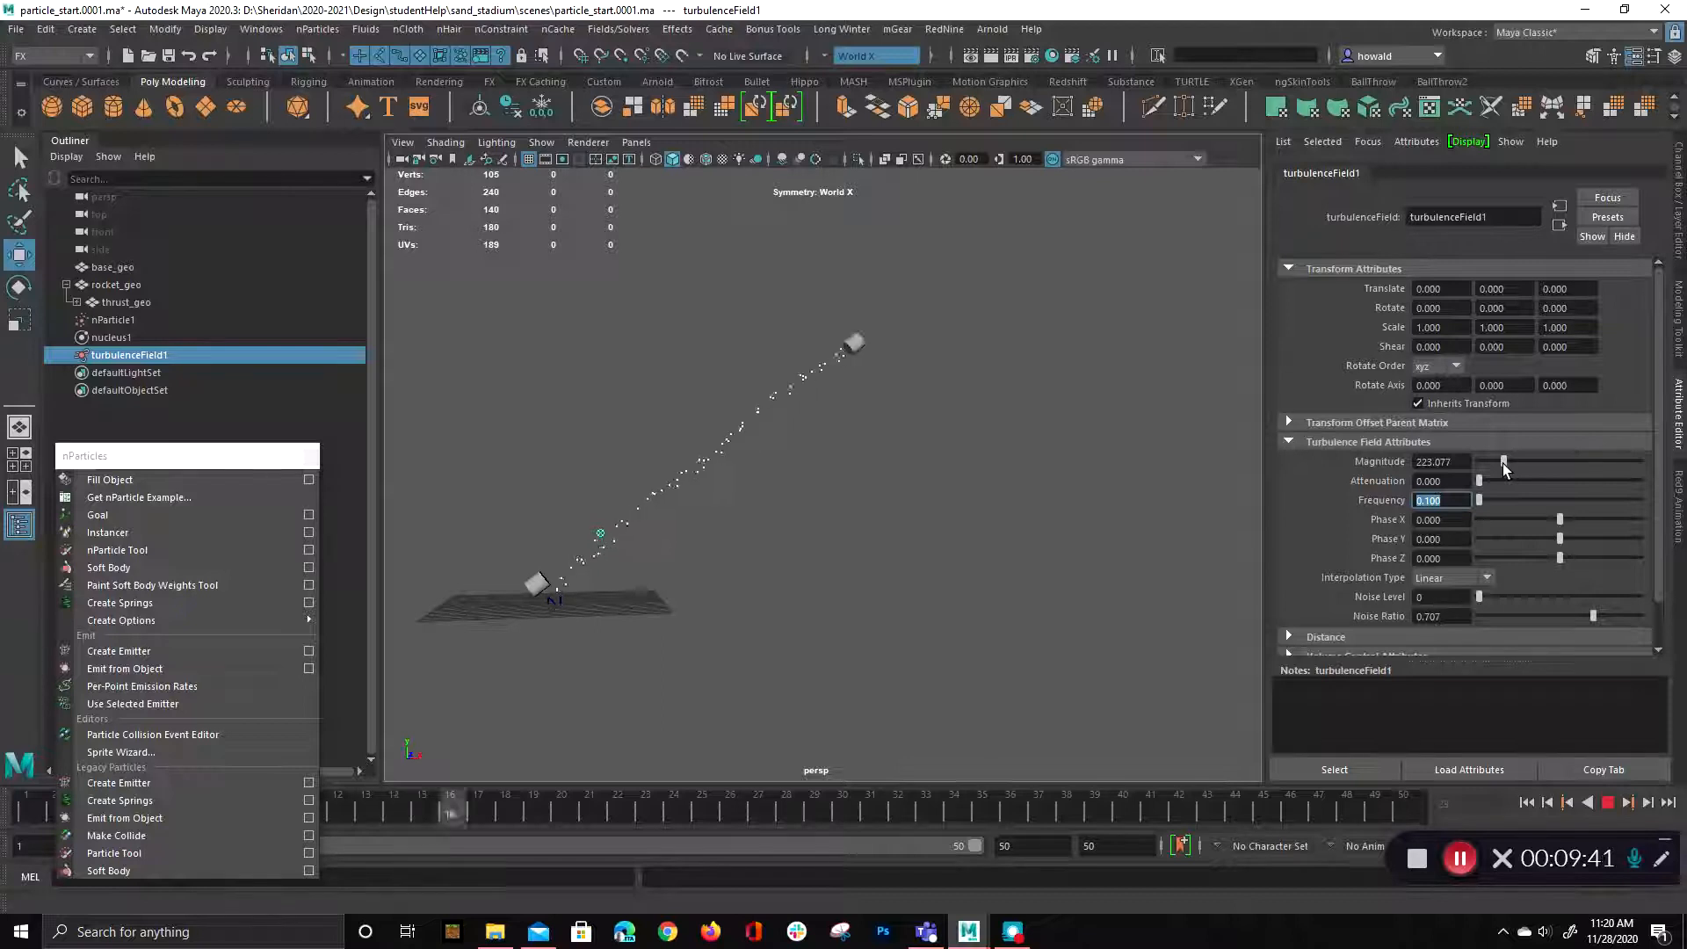
drag(1503, 462, 1501, 461)
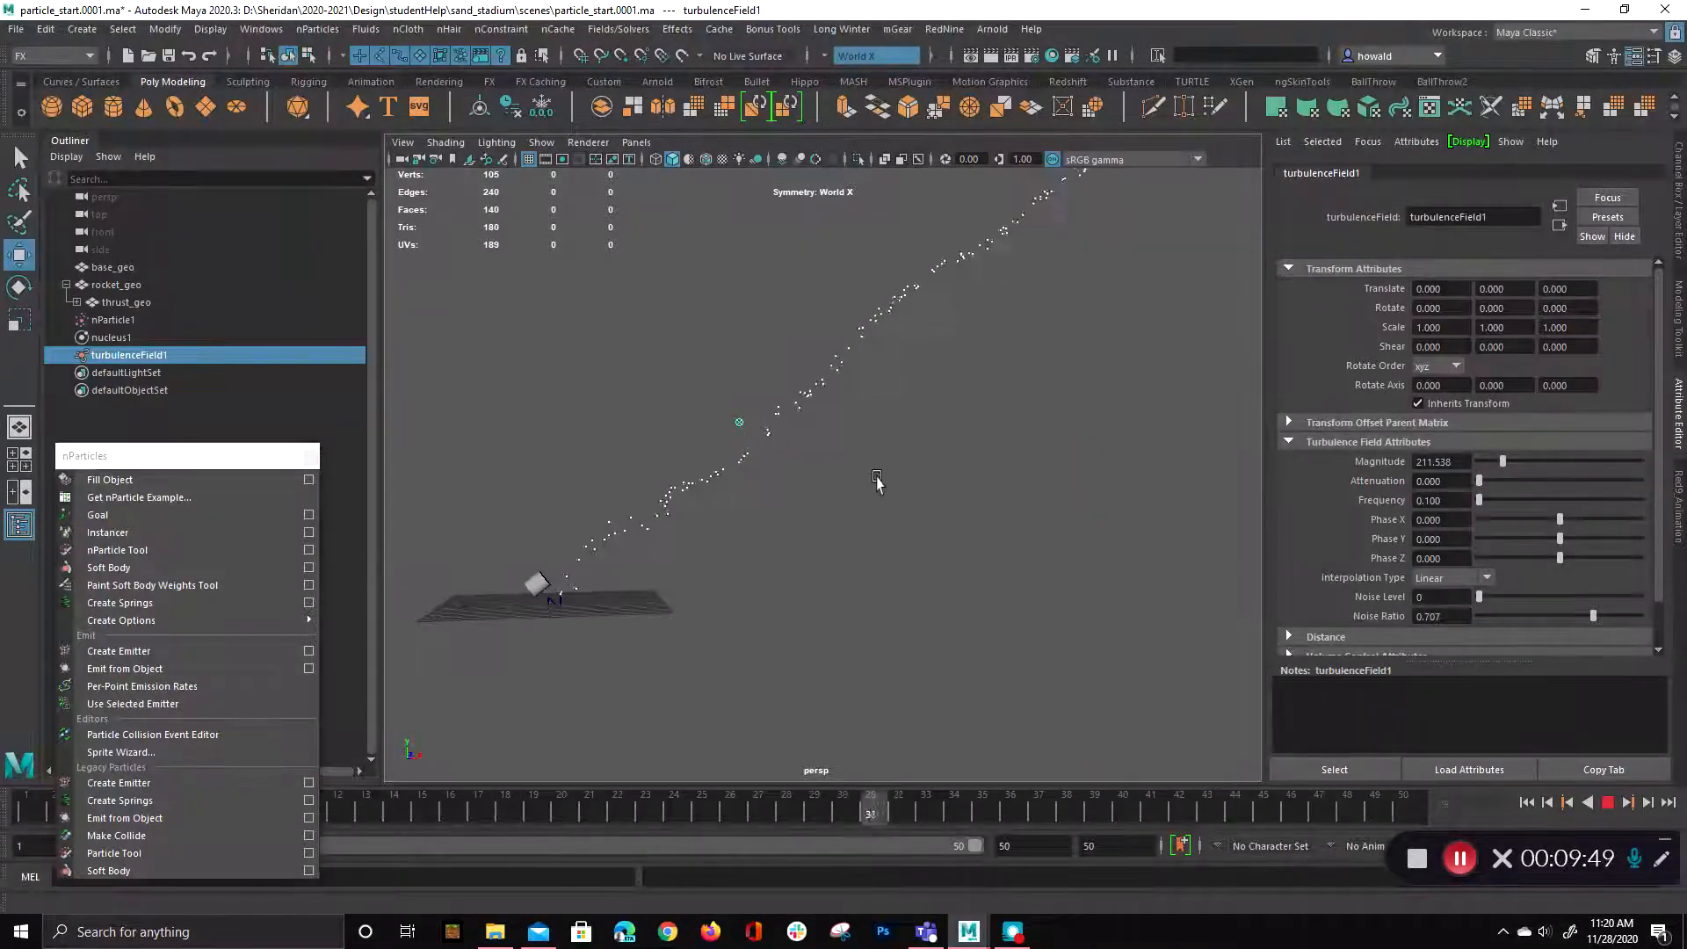
- Examine the turbulent particle trail from several angles and distances while the launch plays
alt+drag(997, 496, 928, 545)
alt+middle_drag(930, 524, 917, 578)
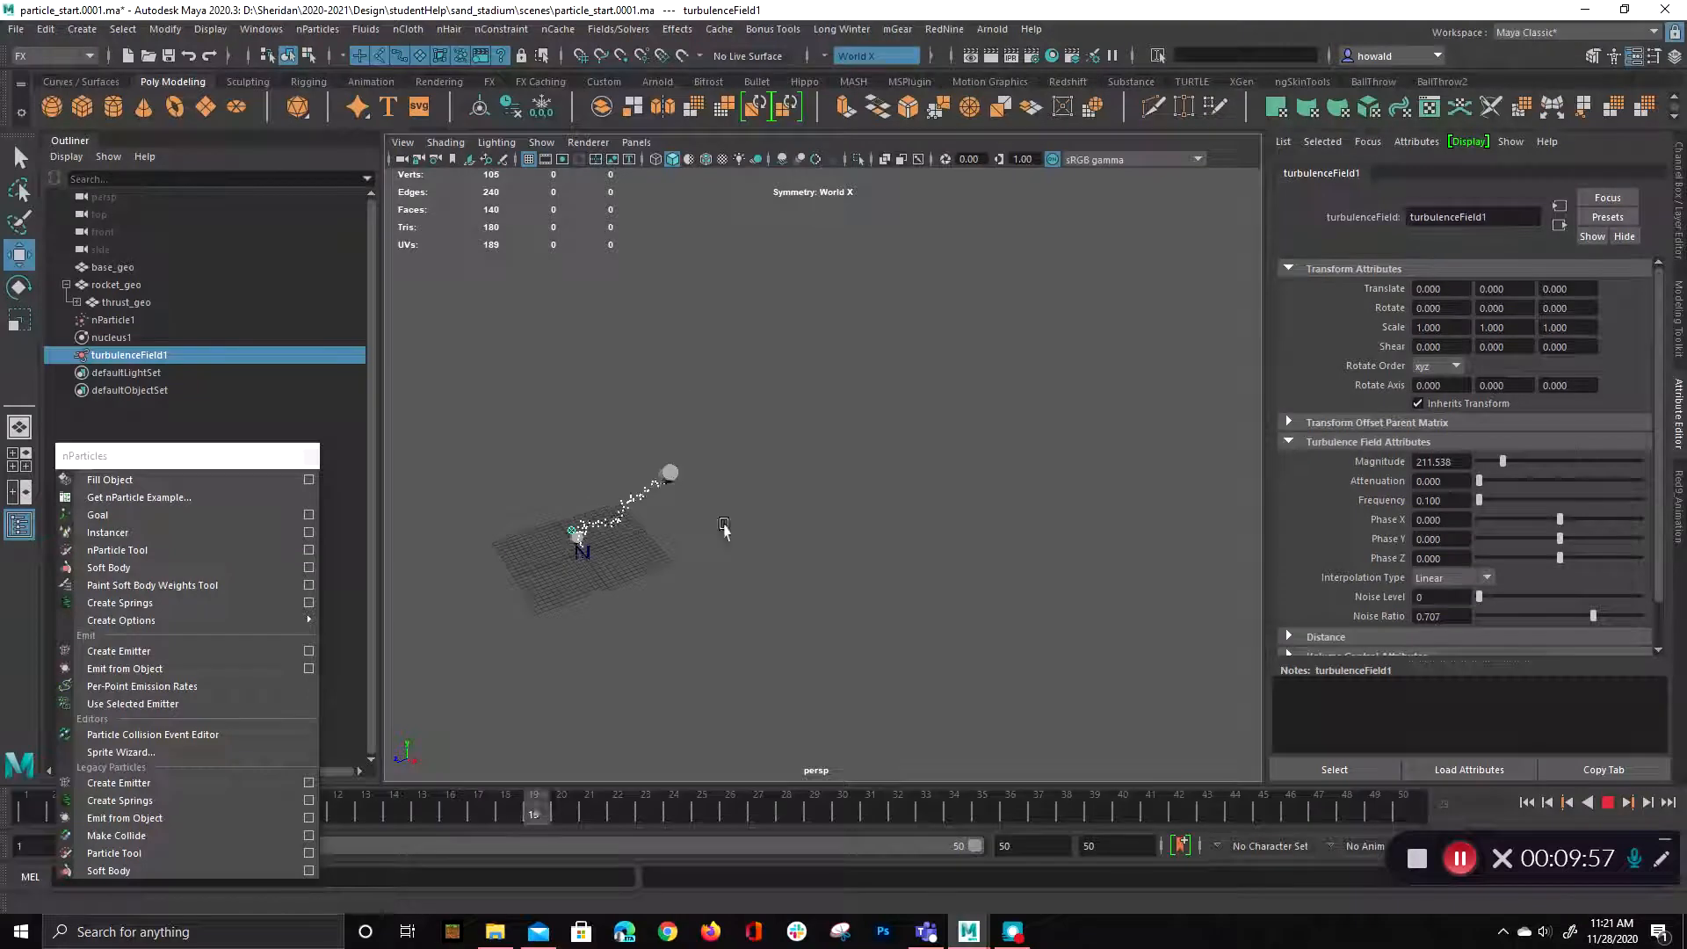
alt+right_drag(757, 553, 986, 557)
alt+middle_drag(987, 557, 923, 614)
mouse_move(923, 614)
alt+mouse_down()
mouse_move(884, 639)
mouse_move(934, 619)
alt+mouse_up()
alt+middle_drag(942, 609, 828, 651)
alt+drag(828, 651, 937, 595)
alt+middle_drag(938, 595, 1144, 486)
alt+right_drag(1076, 518, 973, 515)
alt+drag(973, 515, 858, 550)
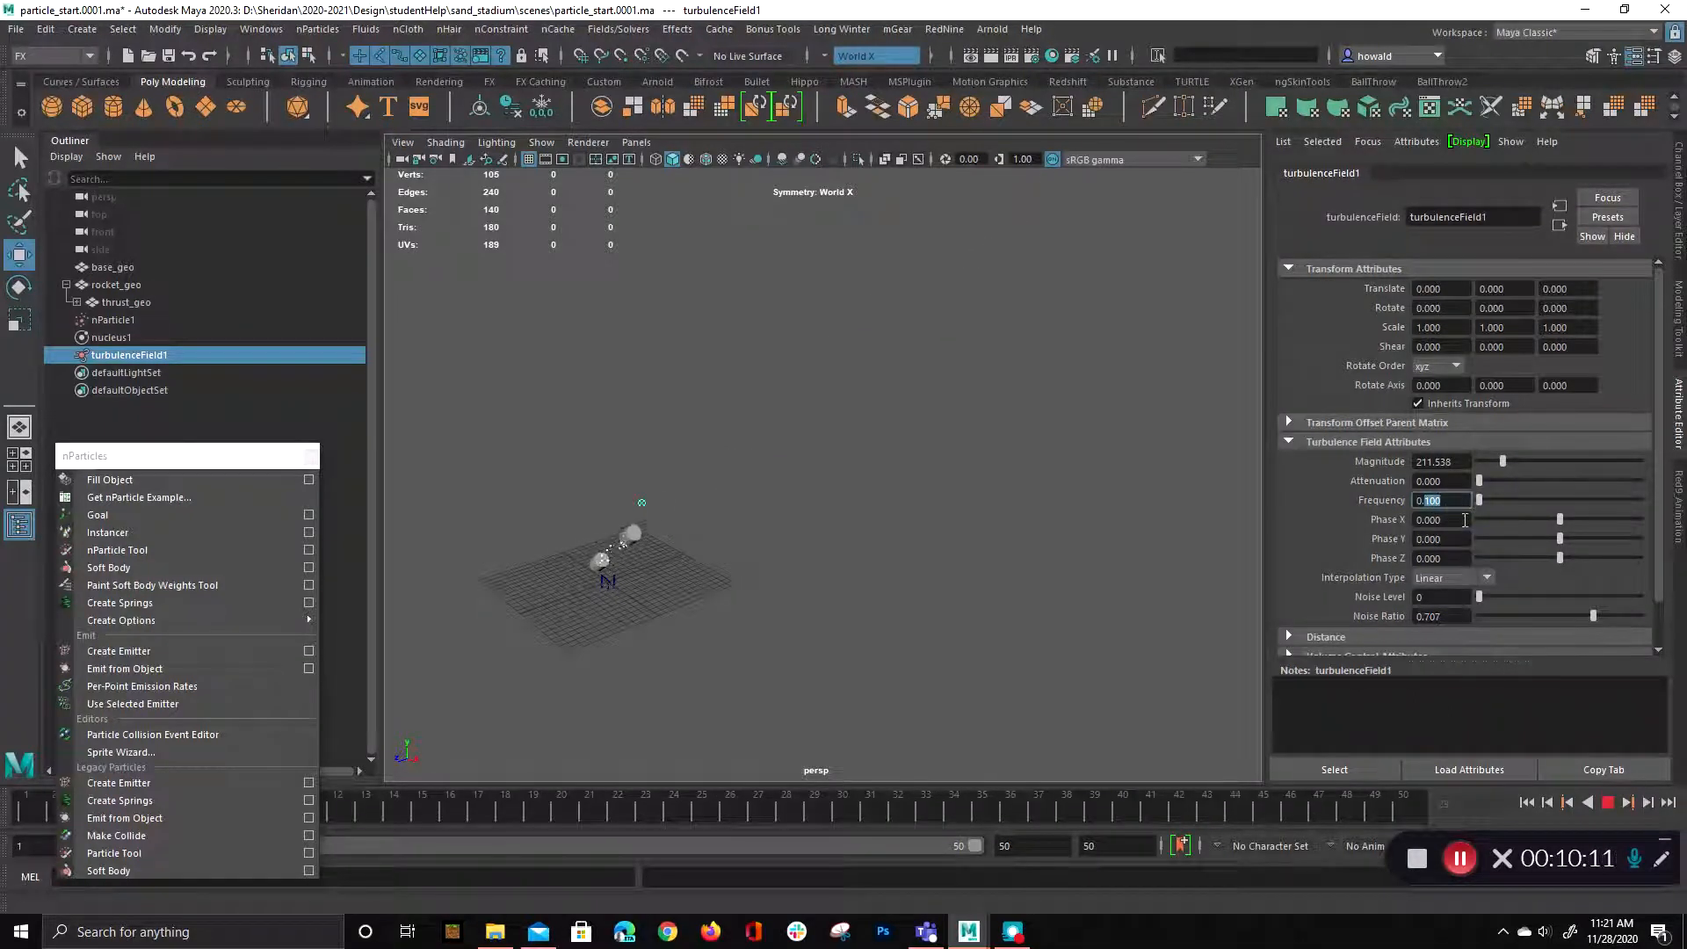
- Set the turbulence field's Frequency to 0.15
text(15)
key(Return)
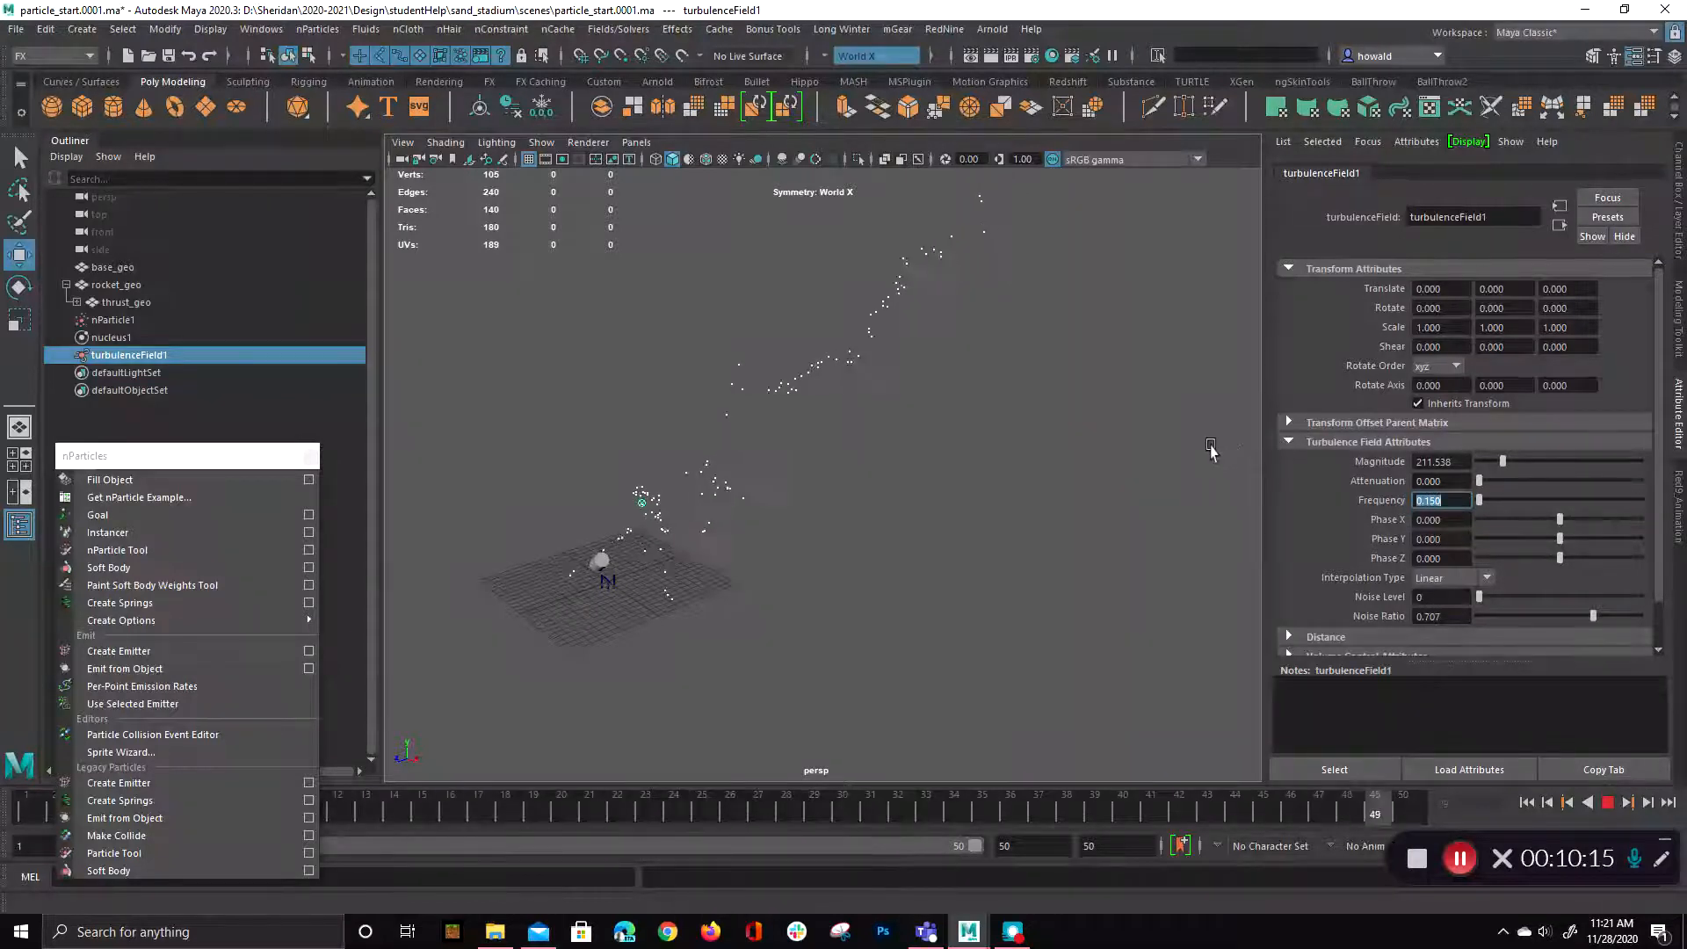
alt+drag(858, 550, 933, 533)
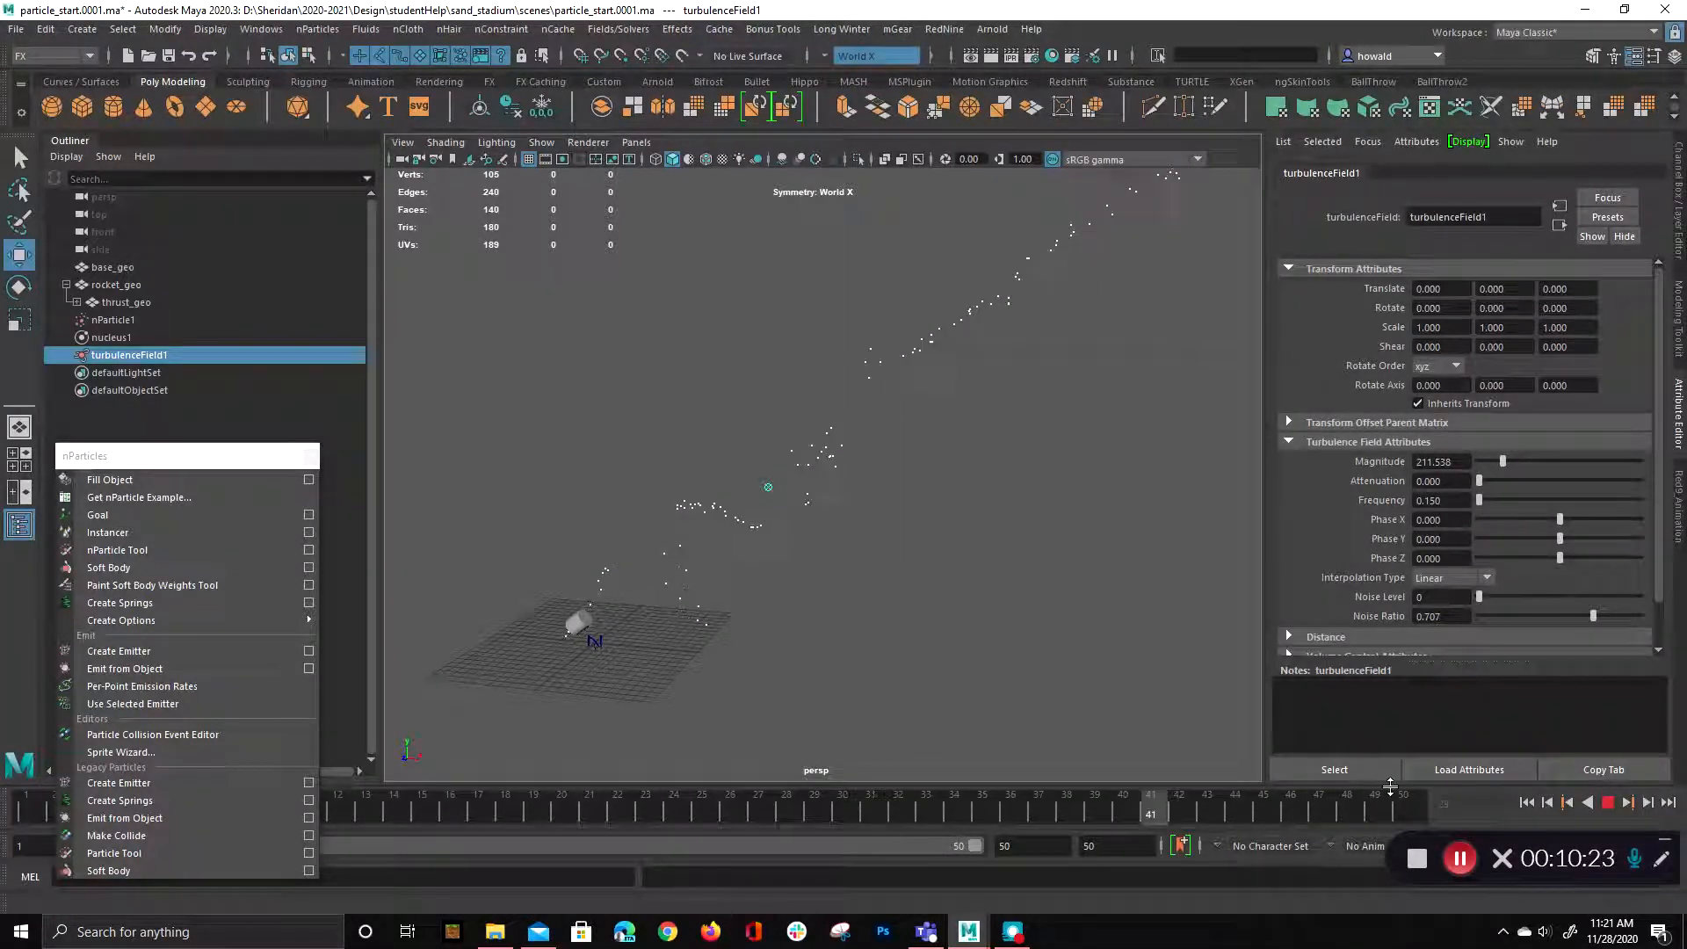
- Set the turbulence field's Noise Level to 1 and stop the playback
alt+drag(757, 434, 865, 484)
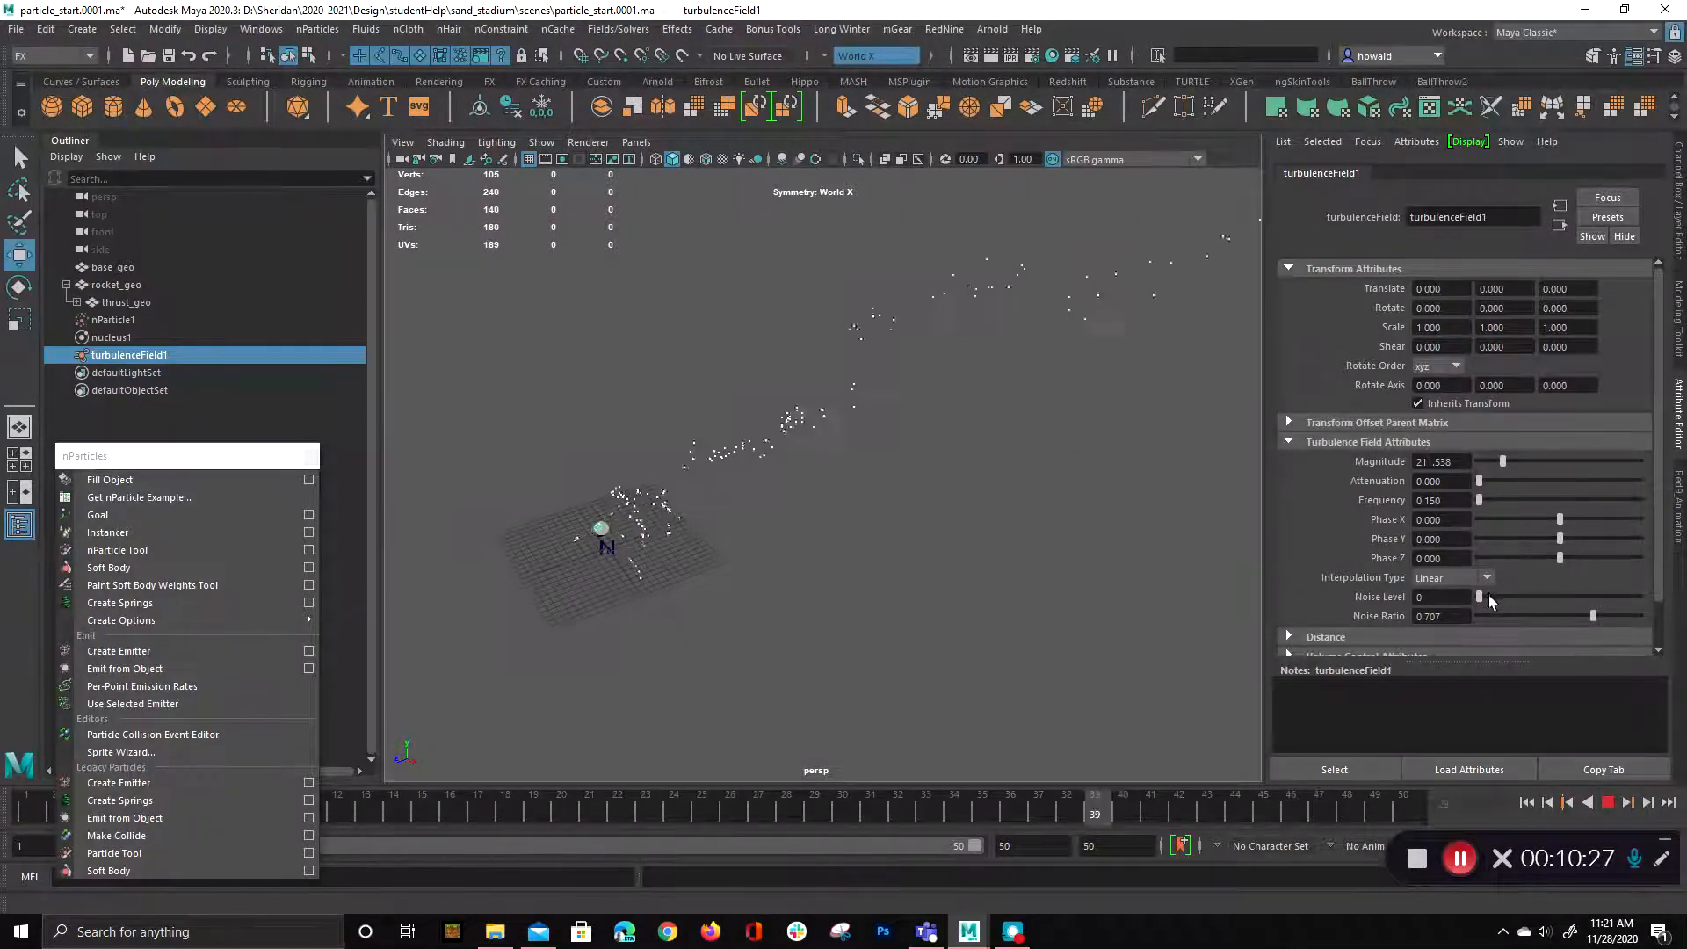
mouse_move(1479, 597)
mouse_down()
mouse_move(1588, 594)
mouse_move(1495, 594)
mouse_up()
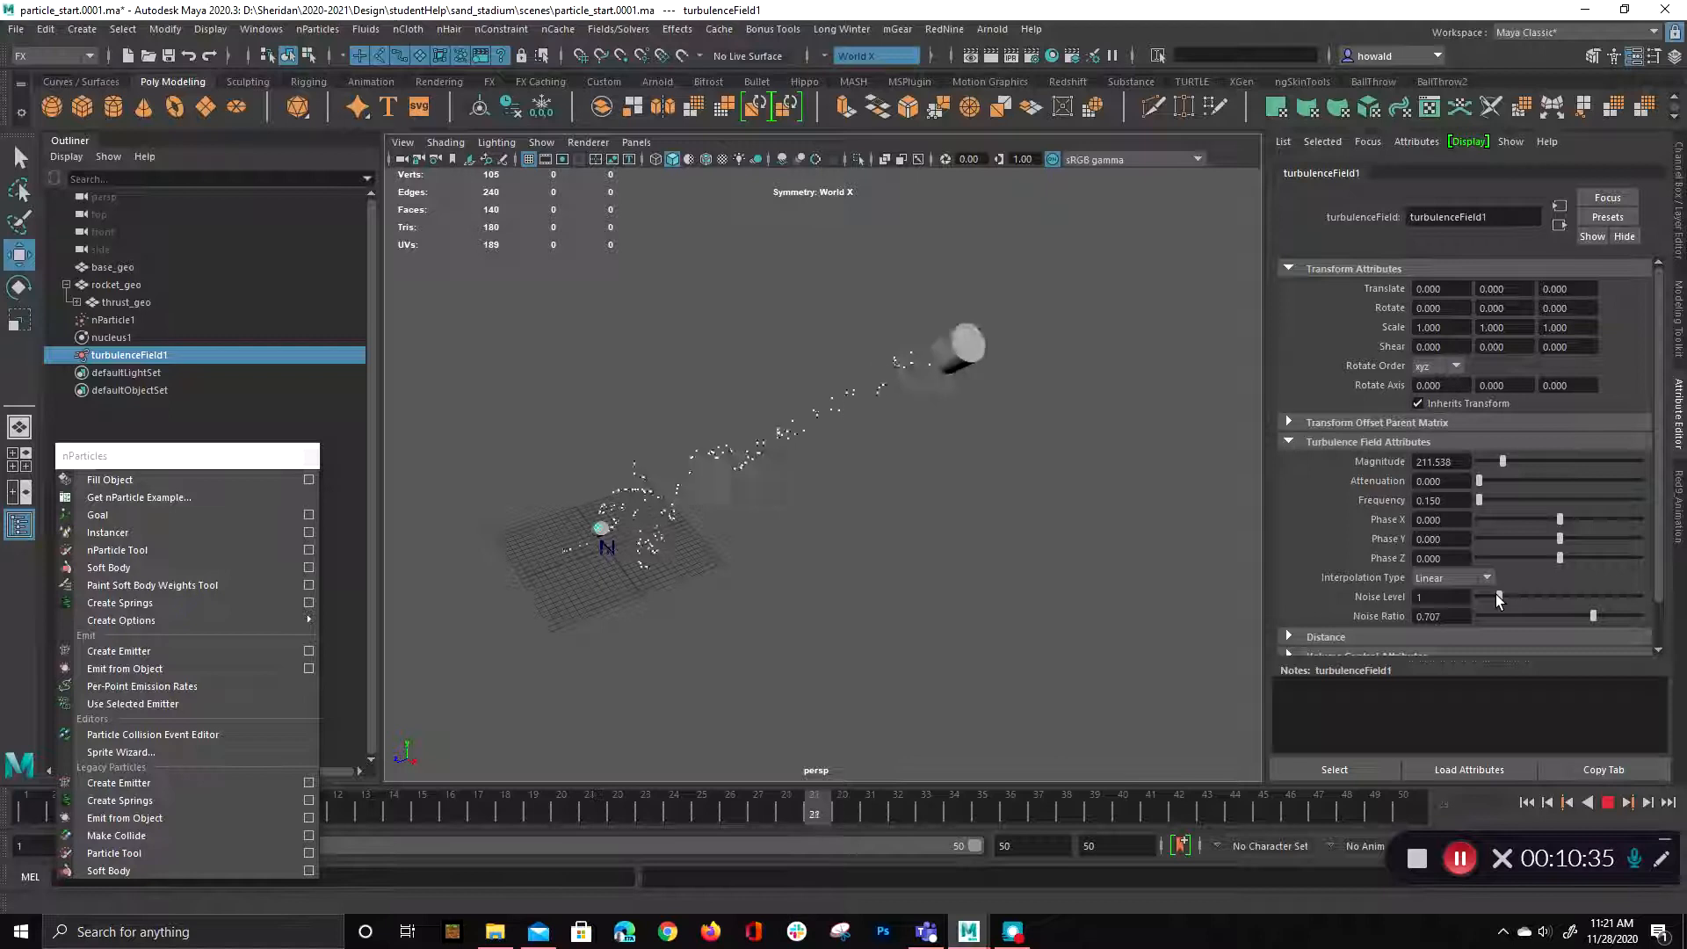
click(1607, 802)
- Select nParticle1, play the launch, and lower its Dynamics Weight, trying 0.066 and 0.170 before settling on 0.181
click(1112, 512)
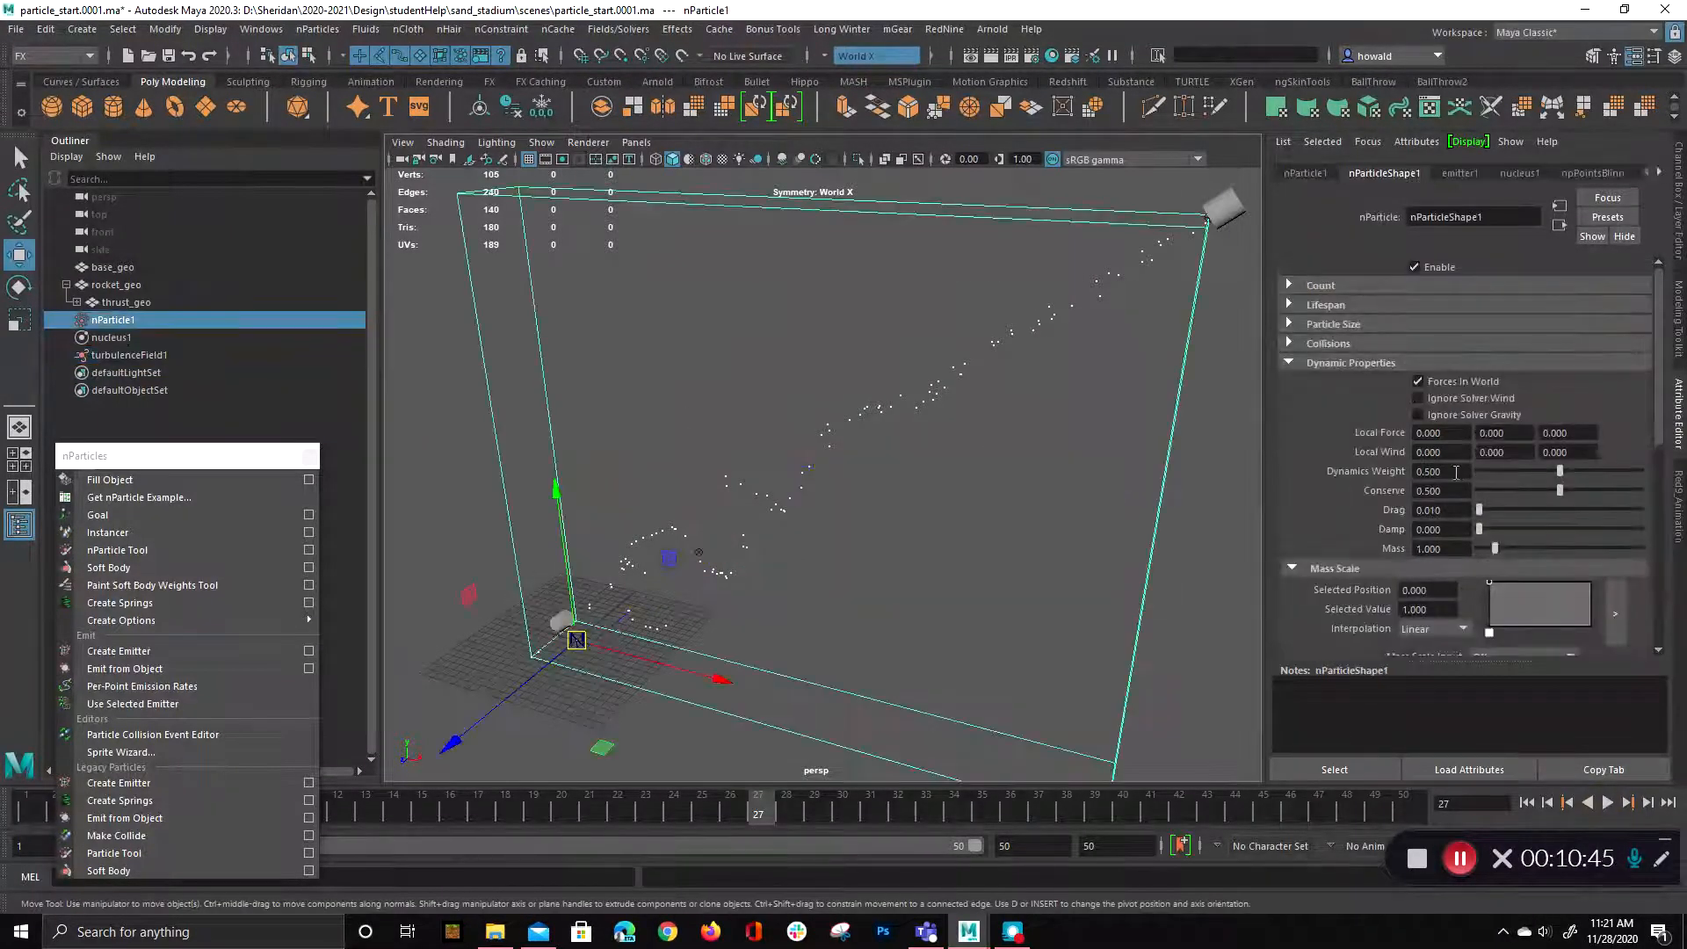
click(1607, 802)
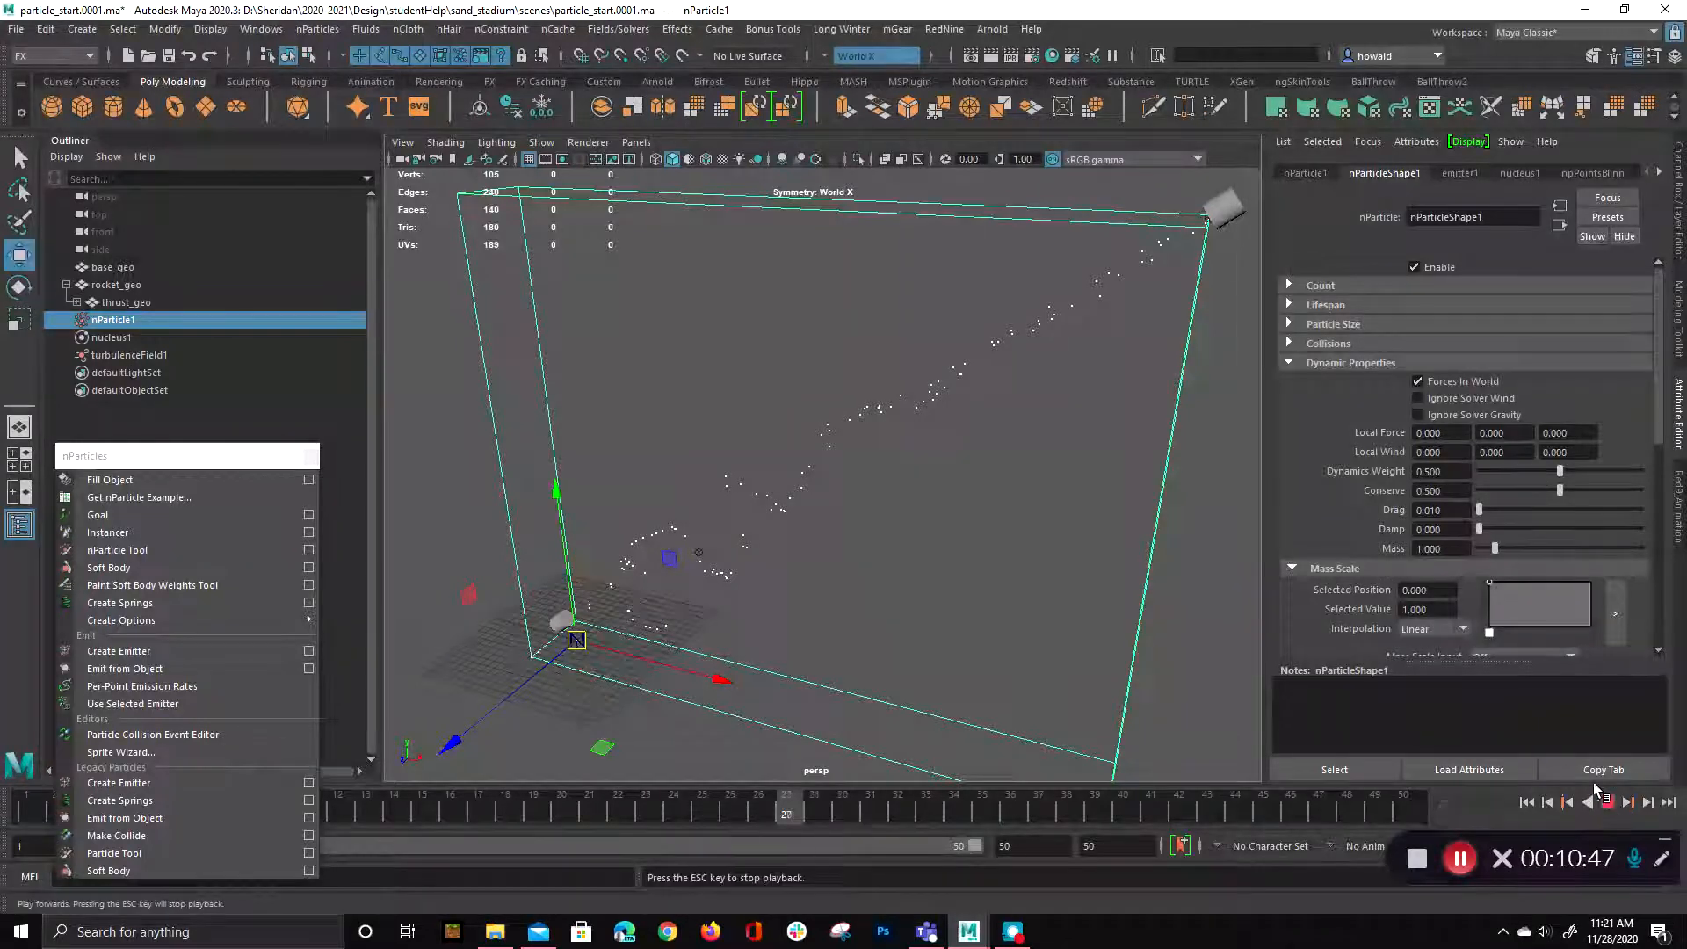
click(1522, 471)
drag(1523, 471, 1488, 477)
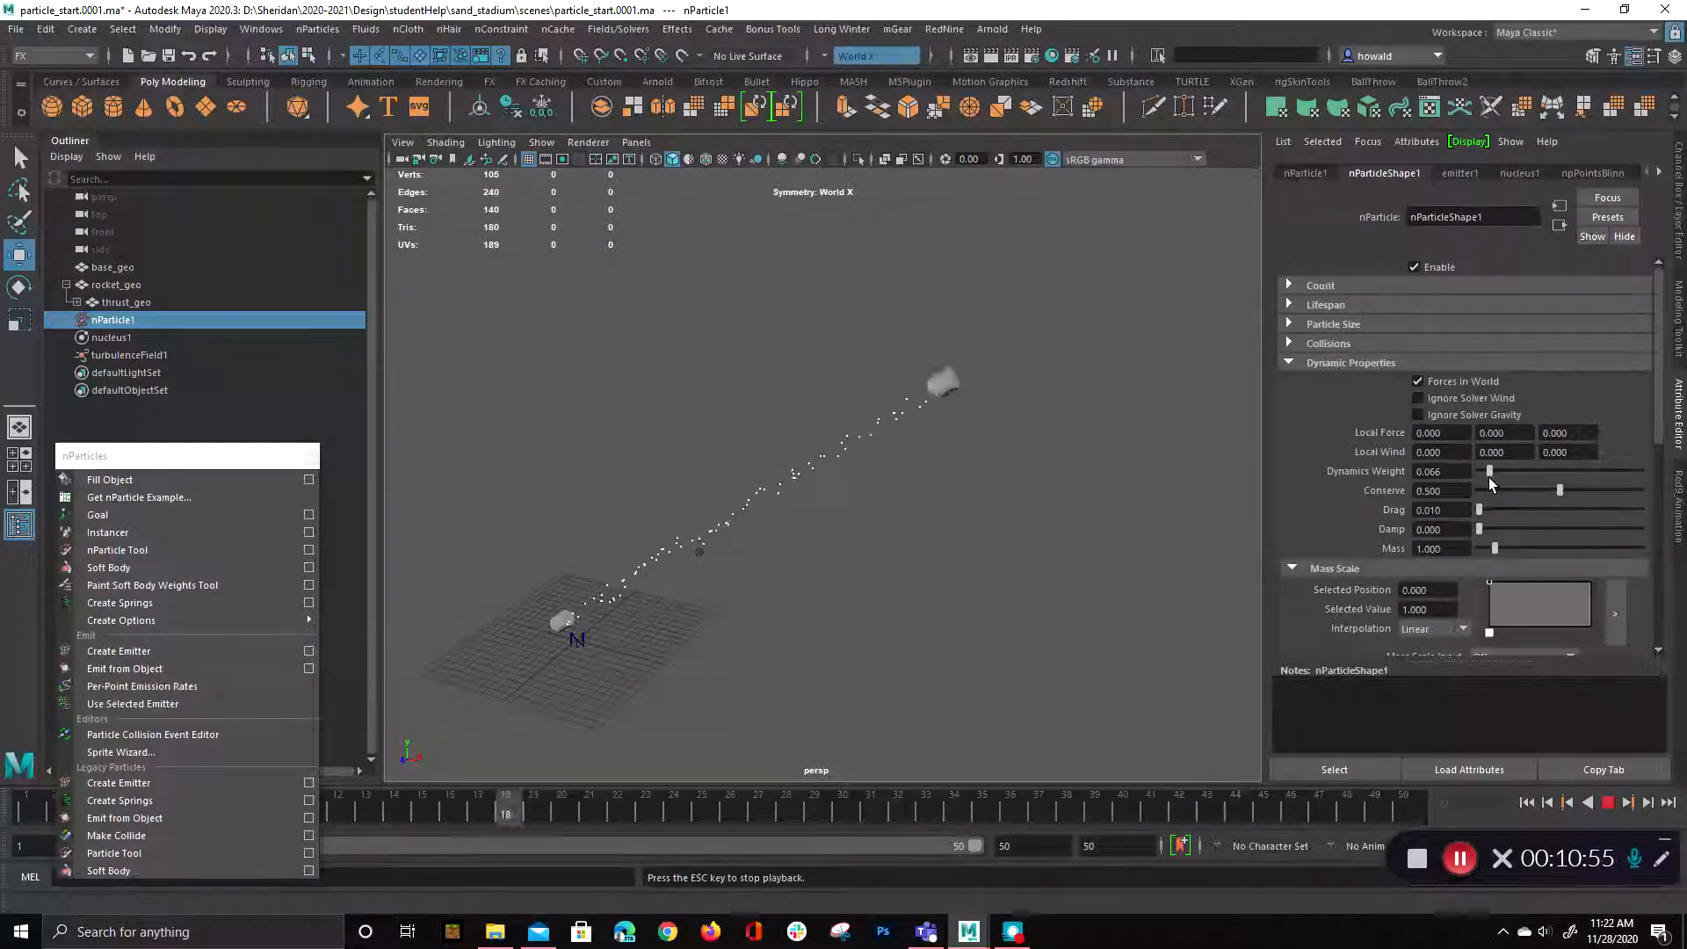
drag(1488, 477, 1505, 472)
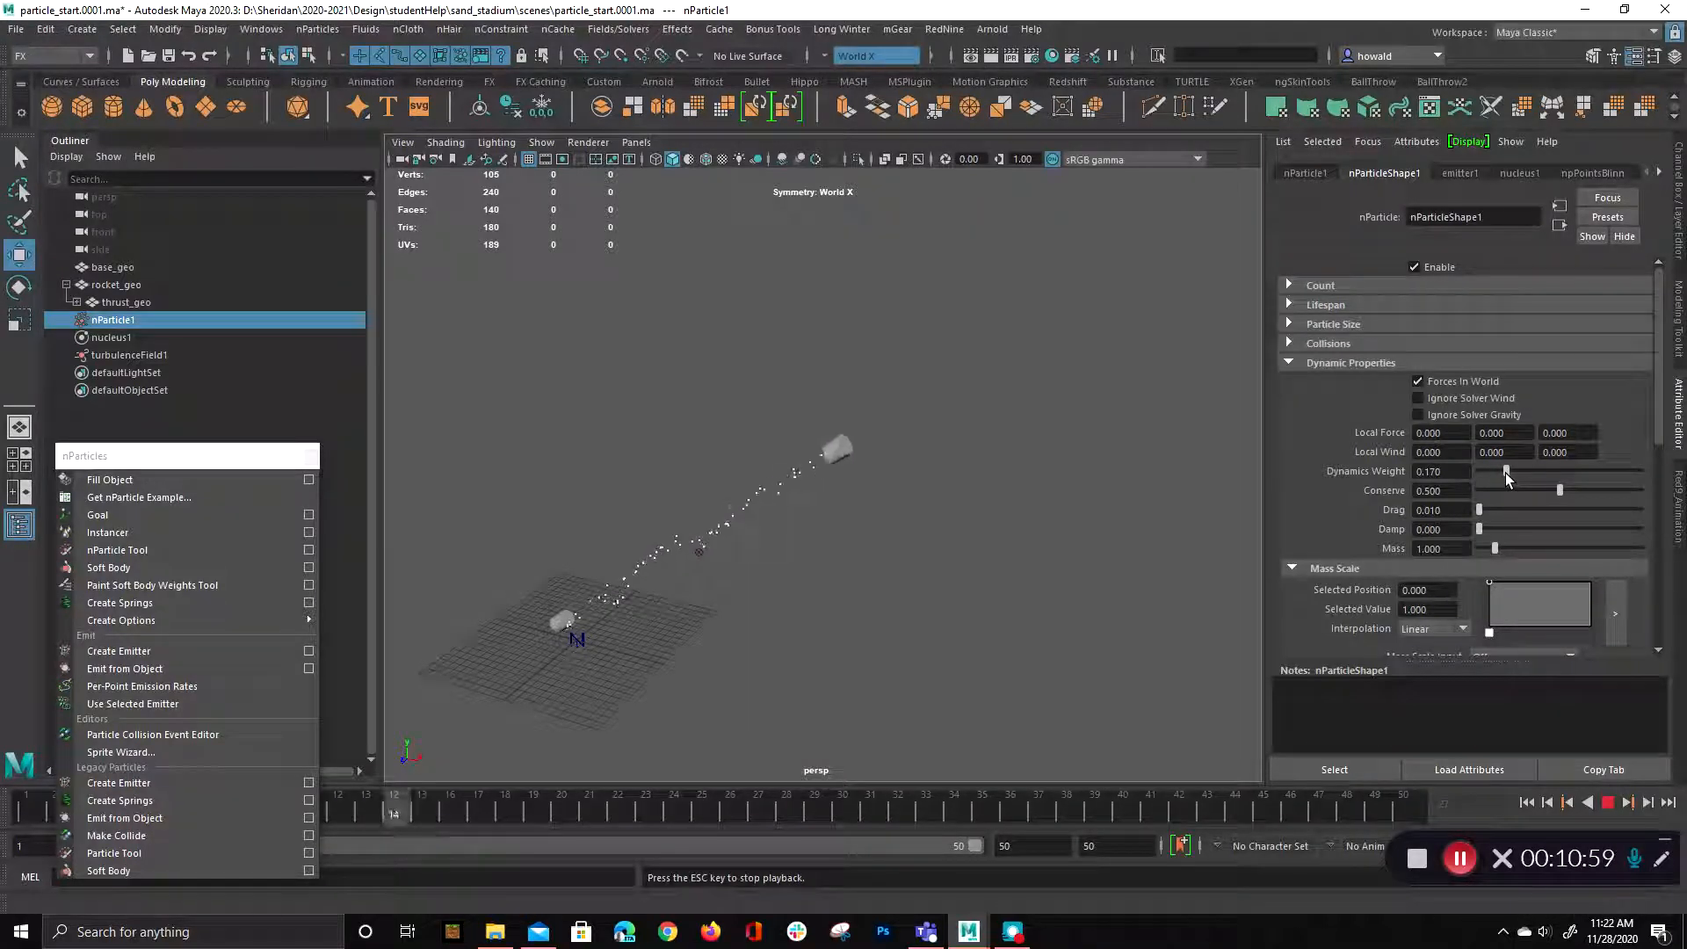
drag(1504, 473, 1506, 473)
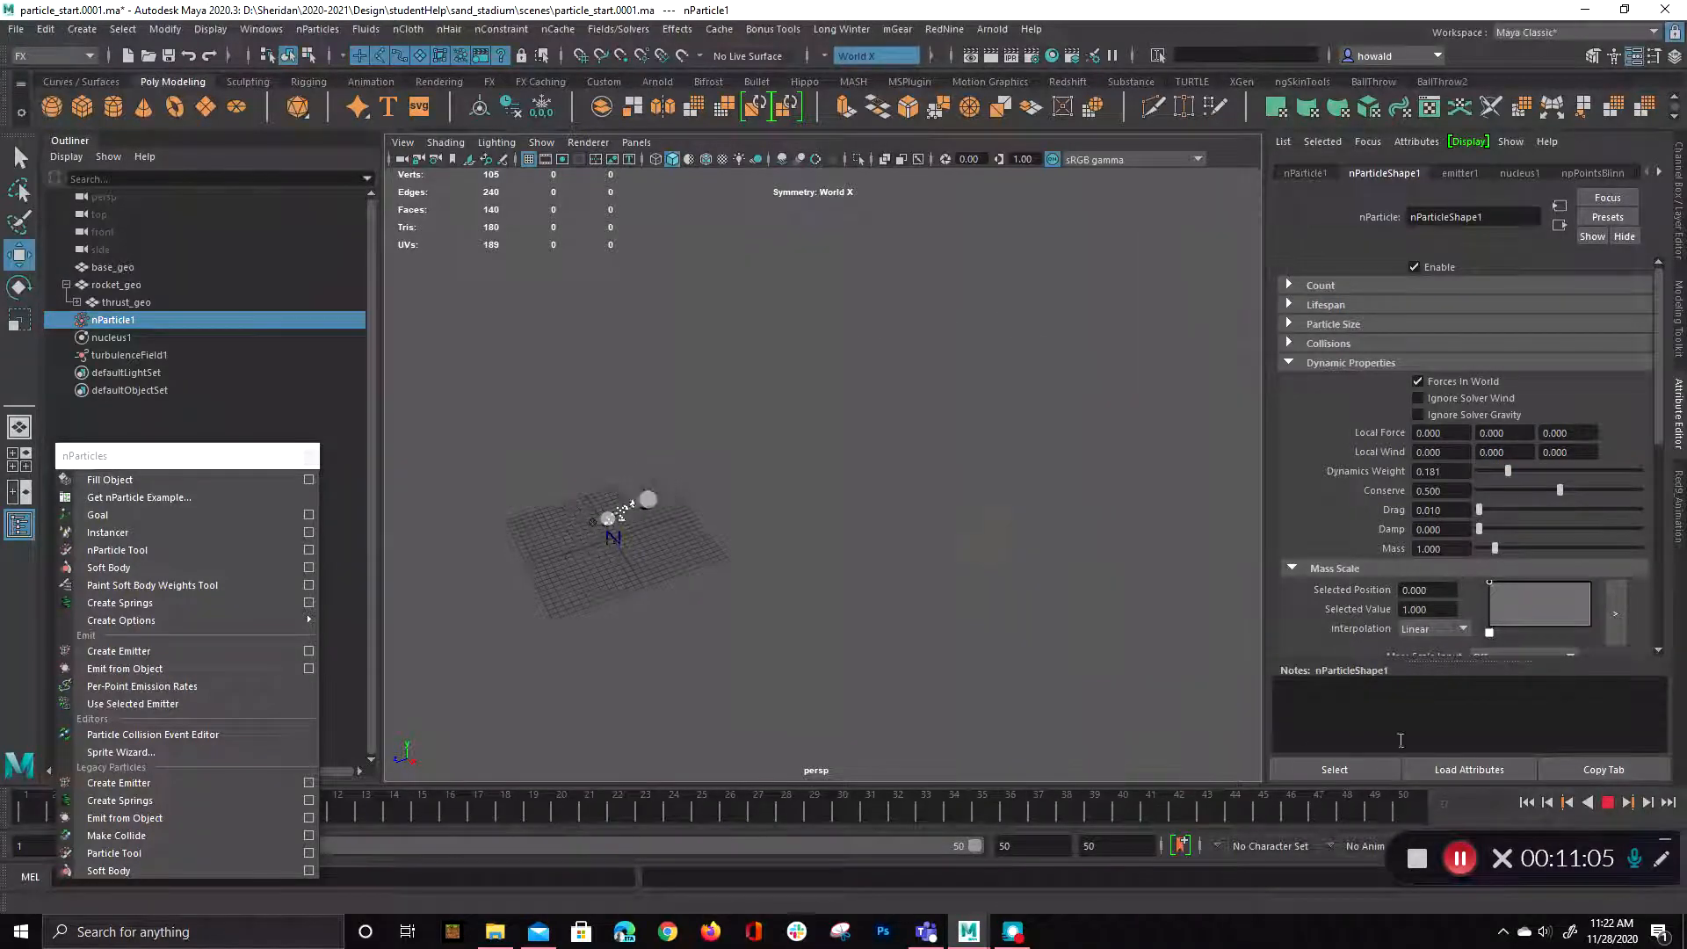
- Stop the launch playback partway and inspect the particle trail up close with textured shading turned on
alt+drag(873, 588, 1016, 557)
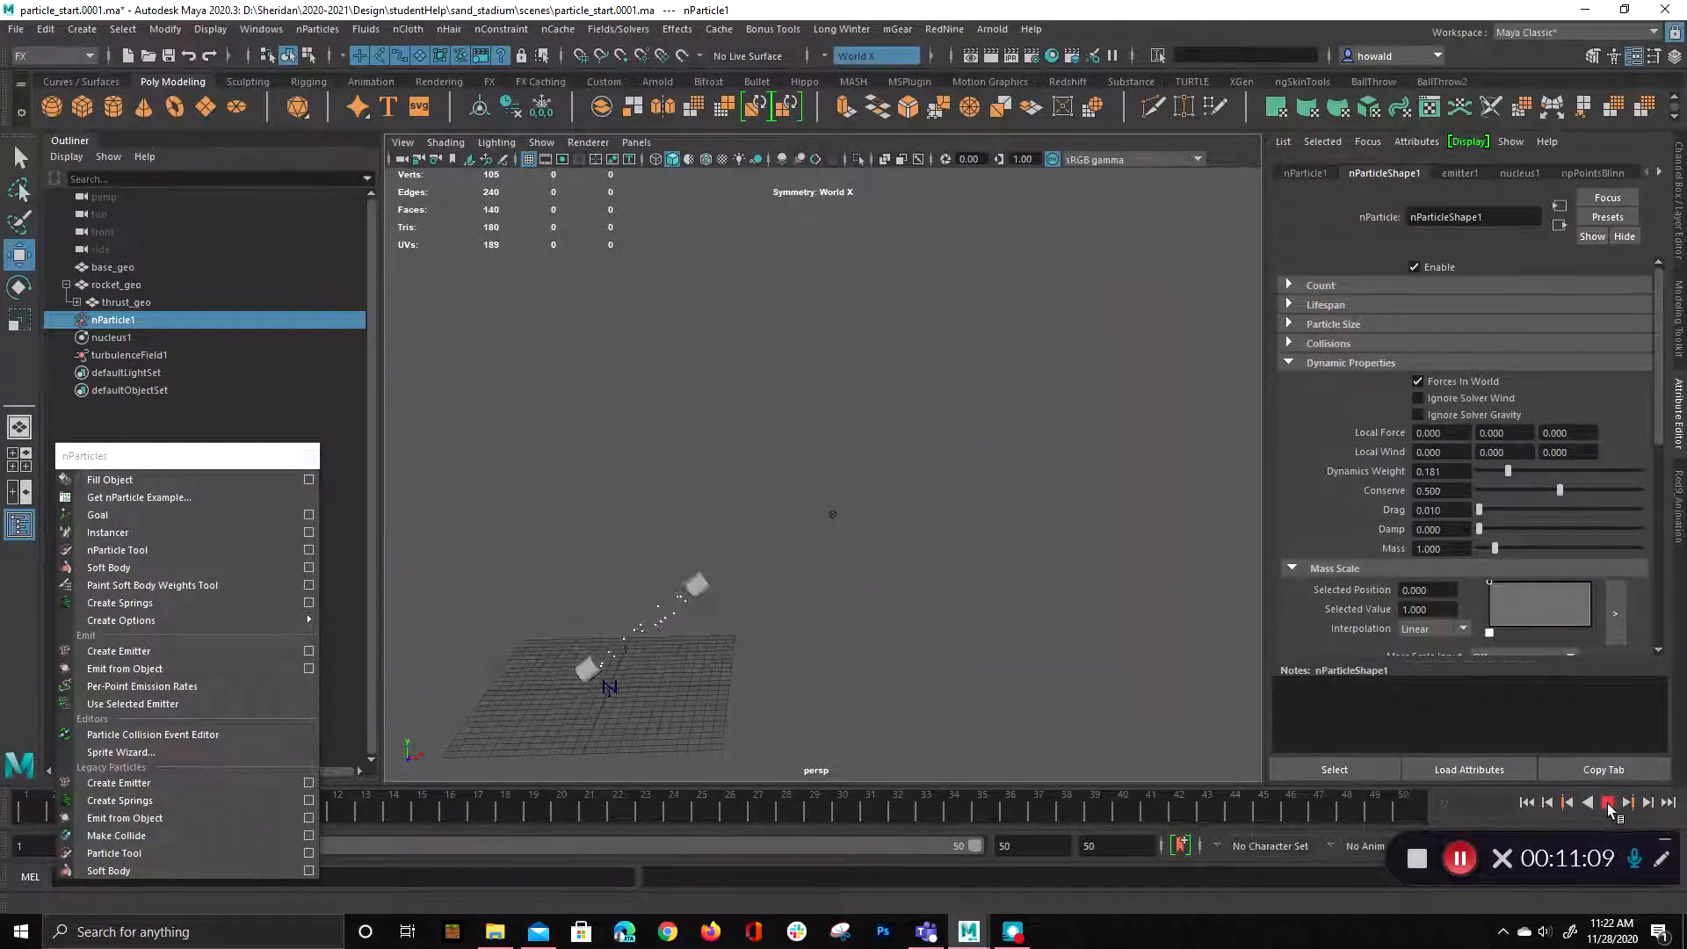
click(1608, 802)
alt+drag(938, 402, 973, 436)
key(6)
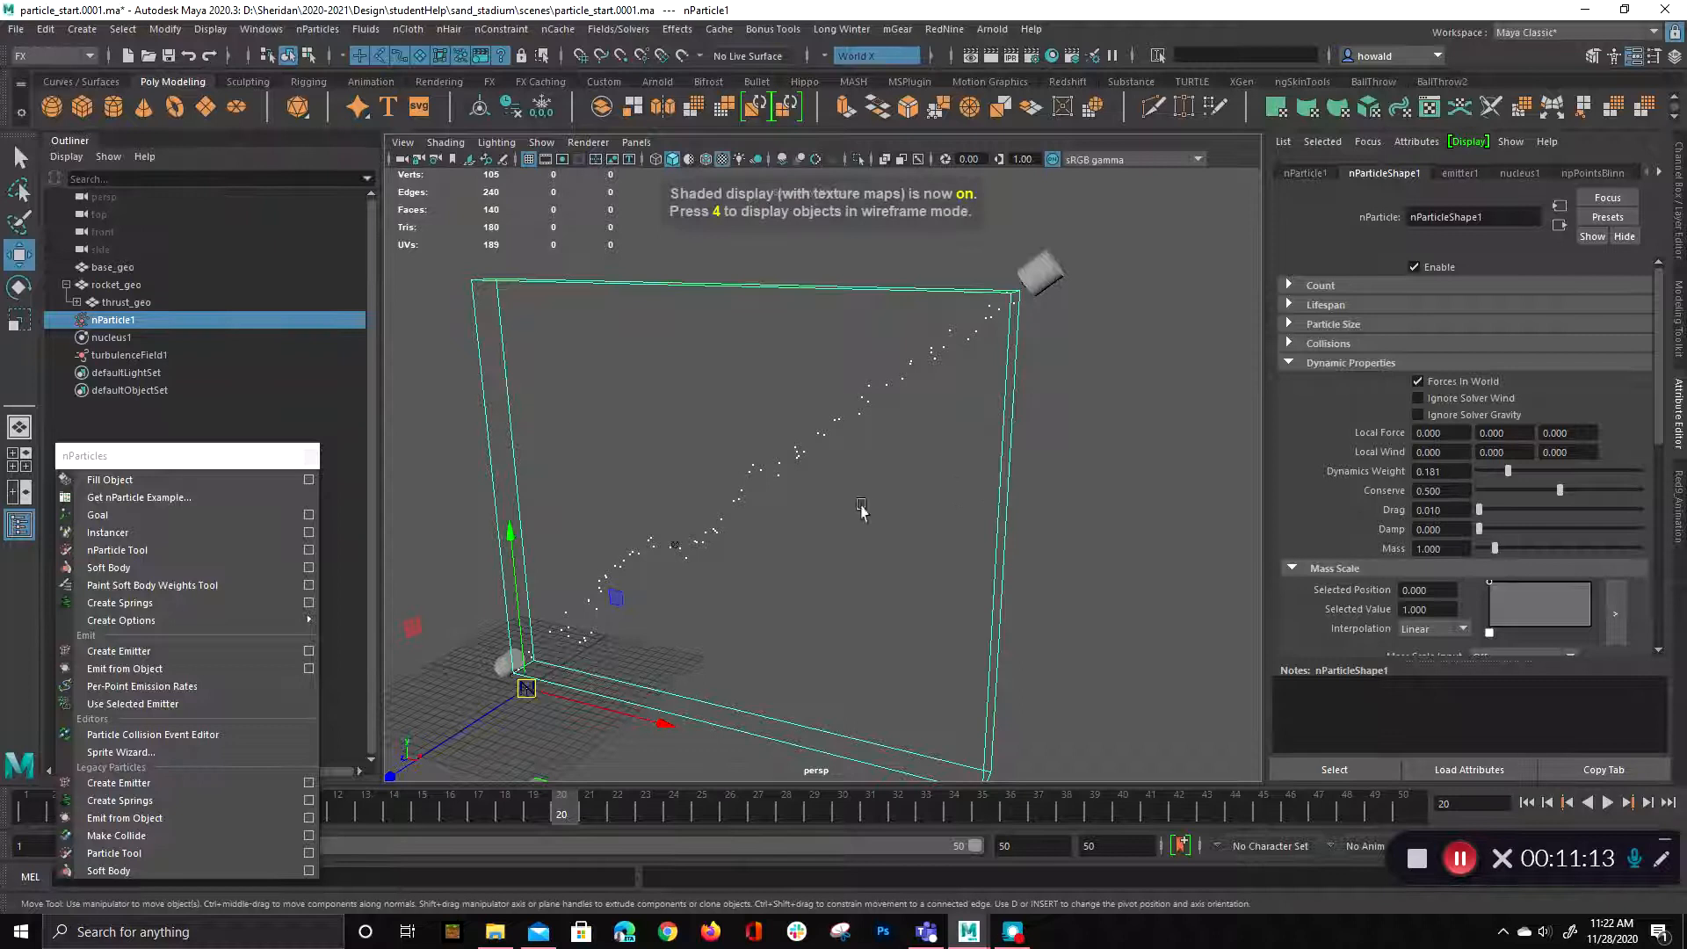
alt+drag(862, 508, 837, 496)
alt+drag(637, 563, 660, 604)
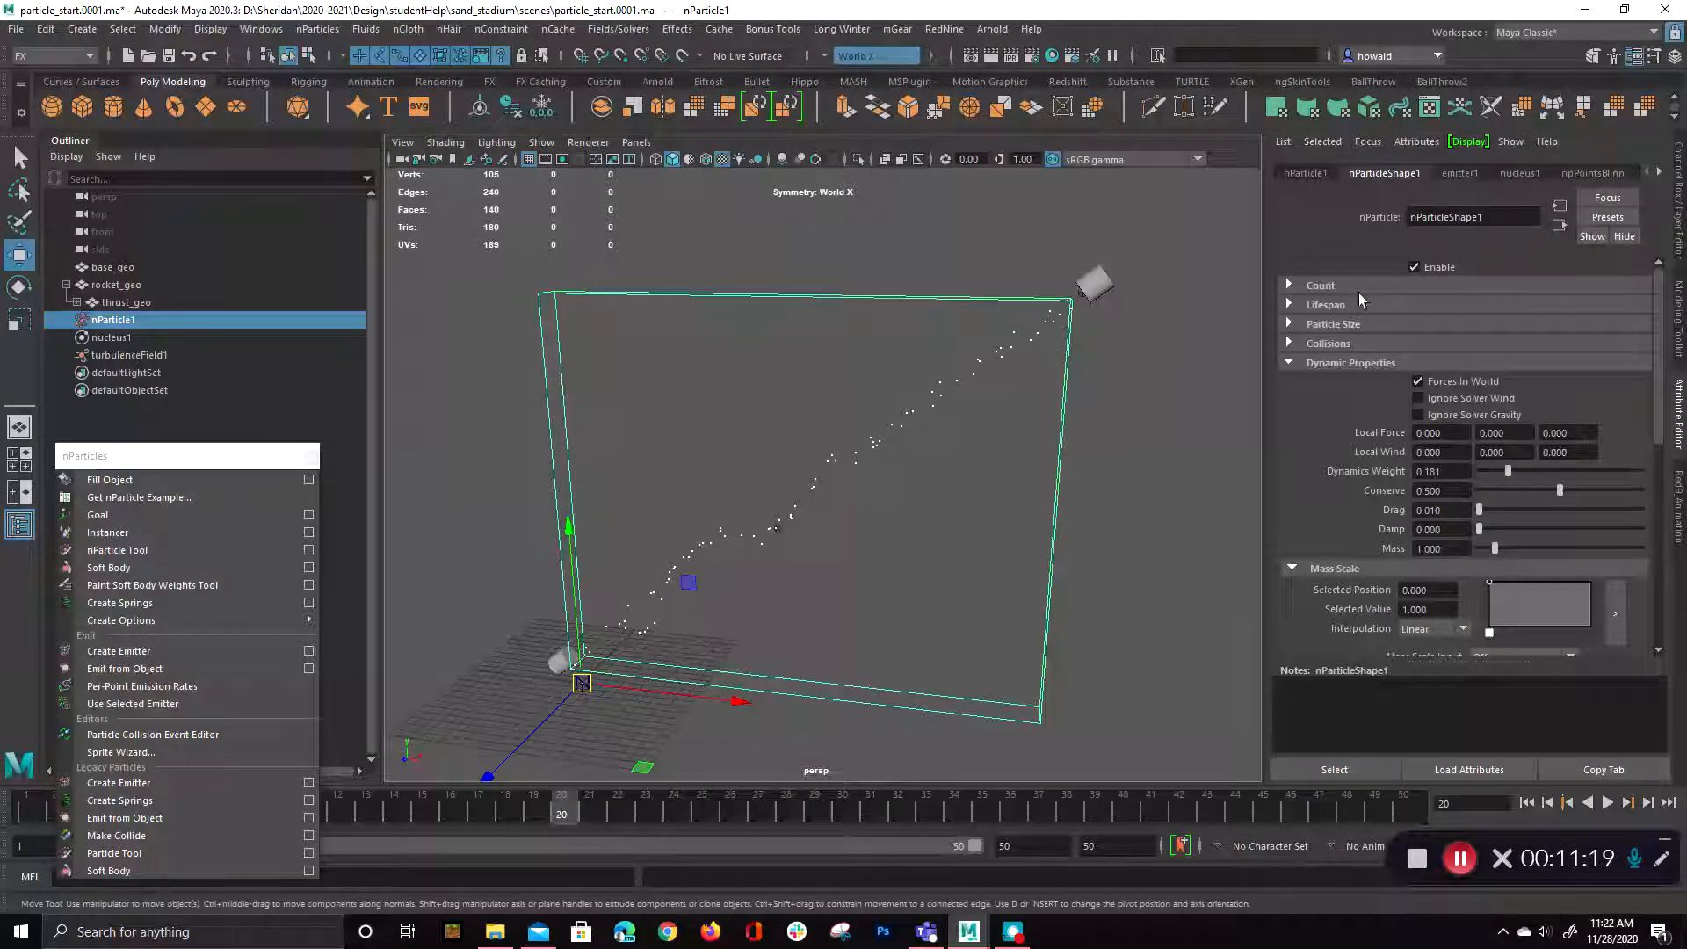
- Set nParticleShape1's Lifespan Mode to Random range
click(1286, 367)
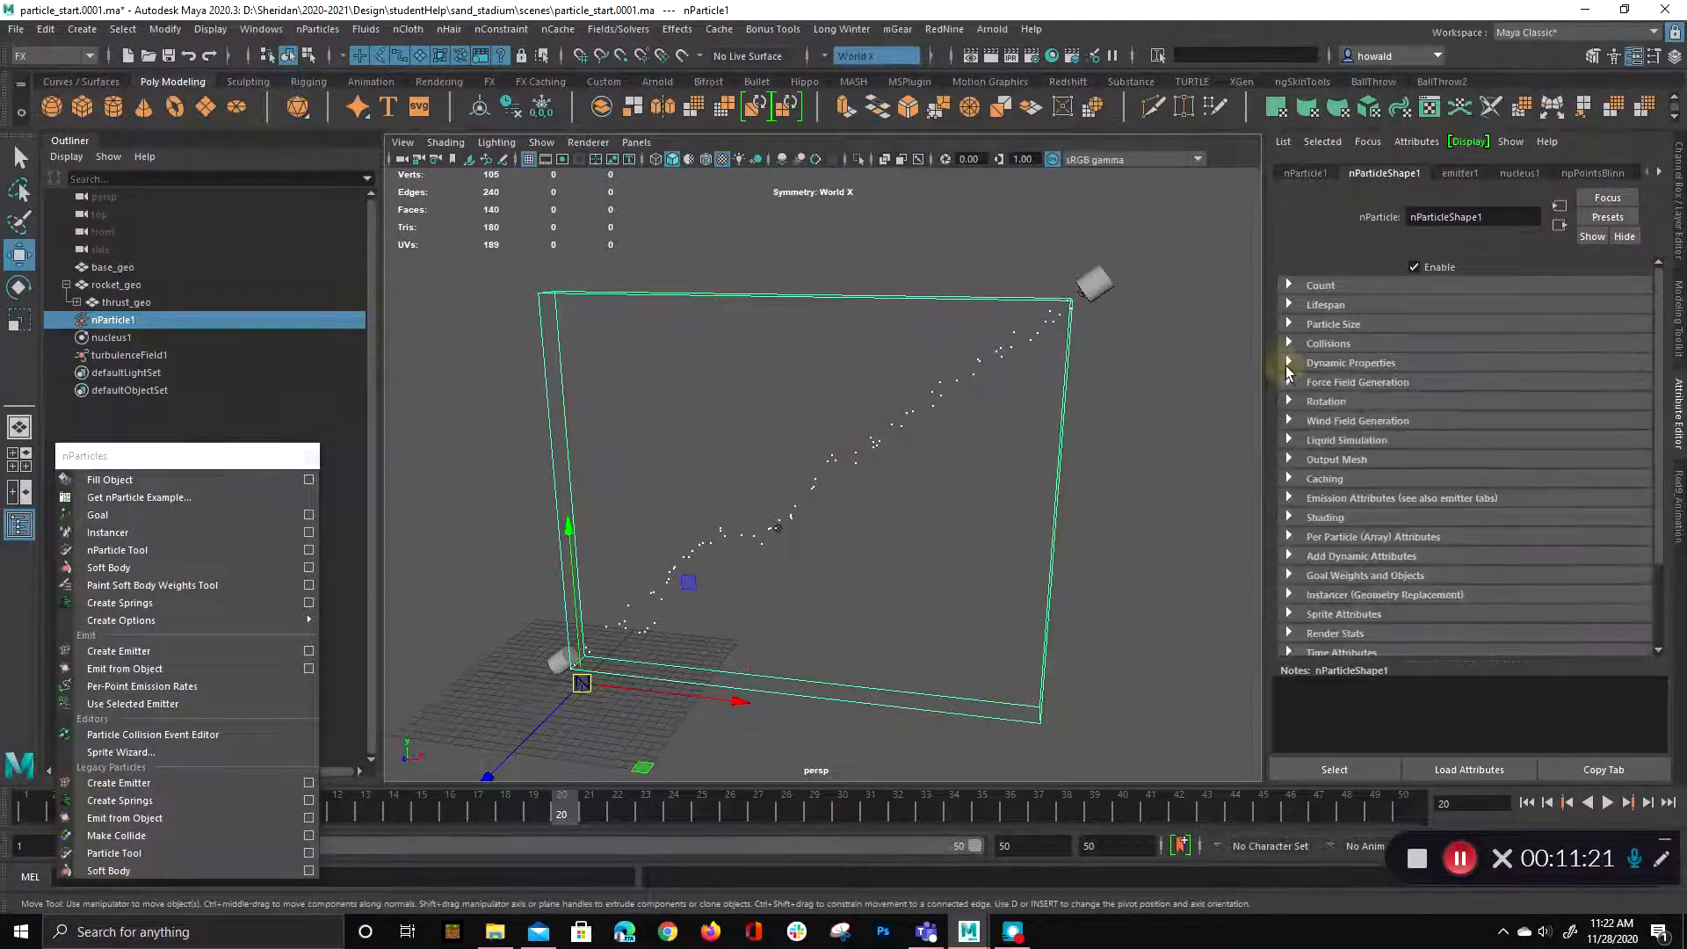
click(1288, 306)
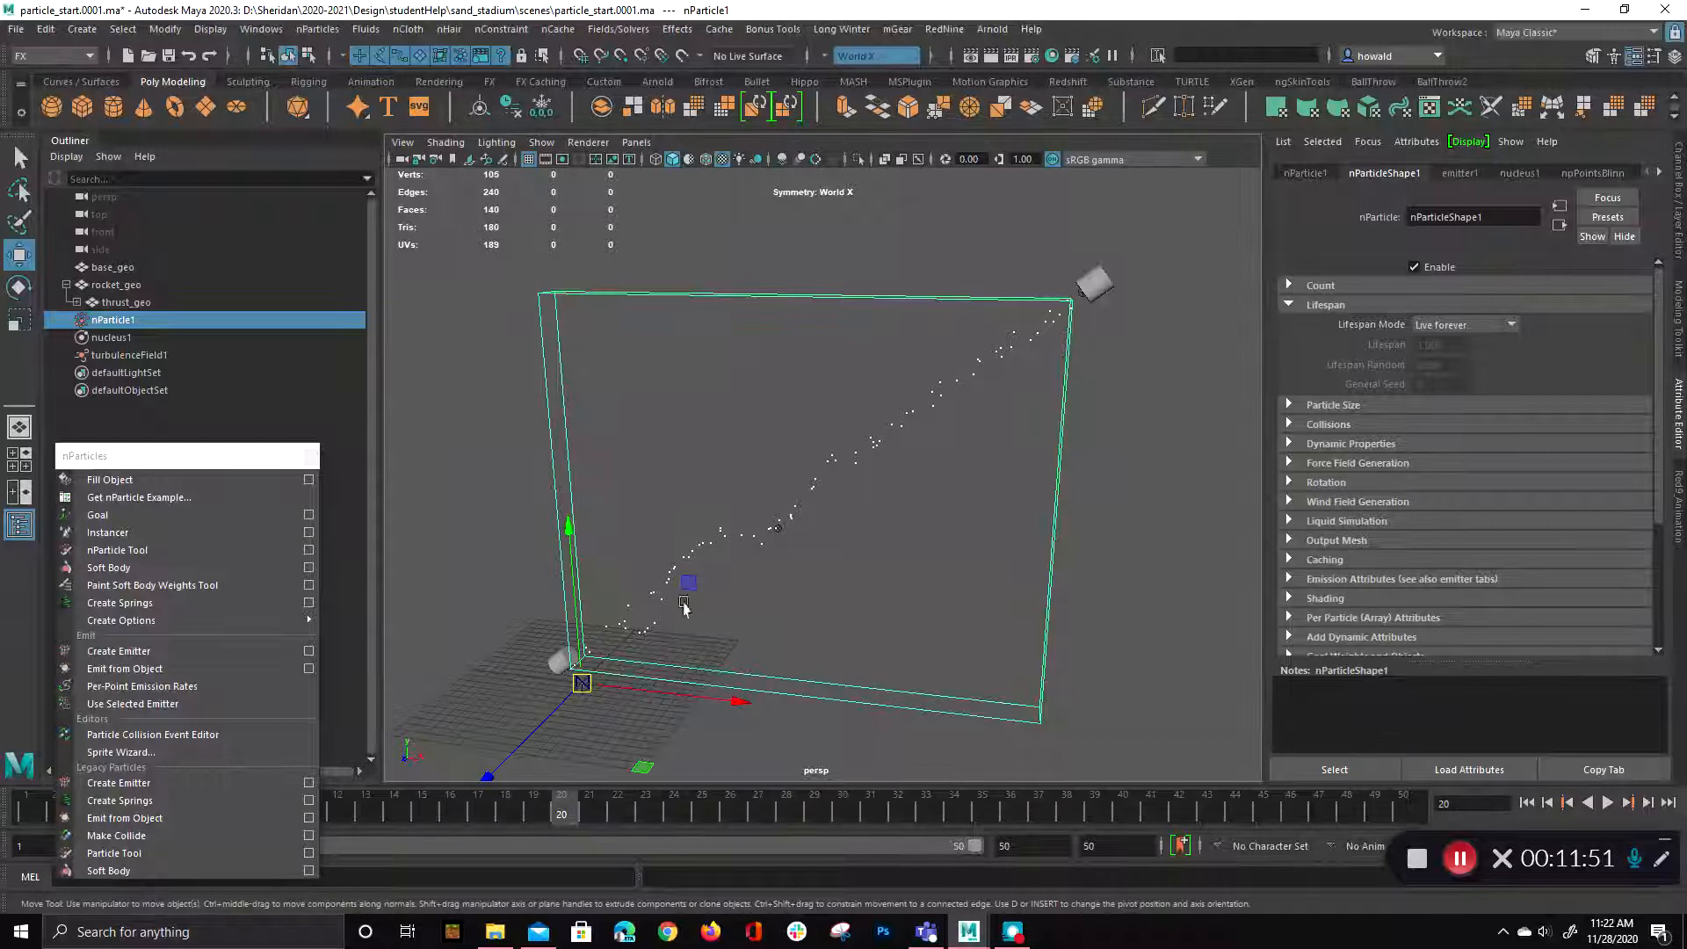
click(1439, 324)
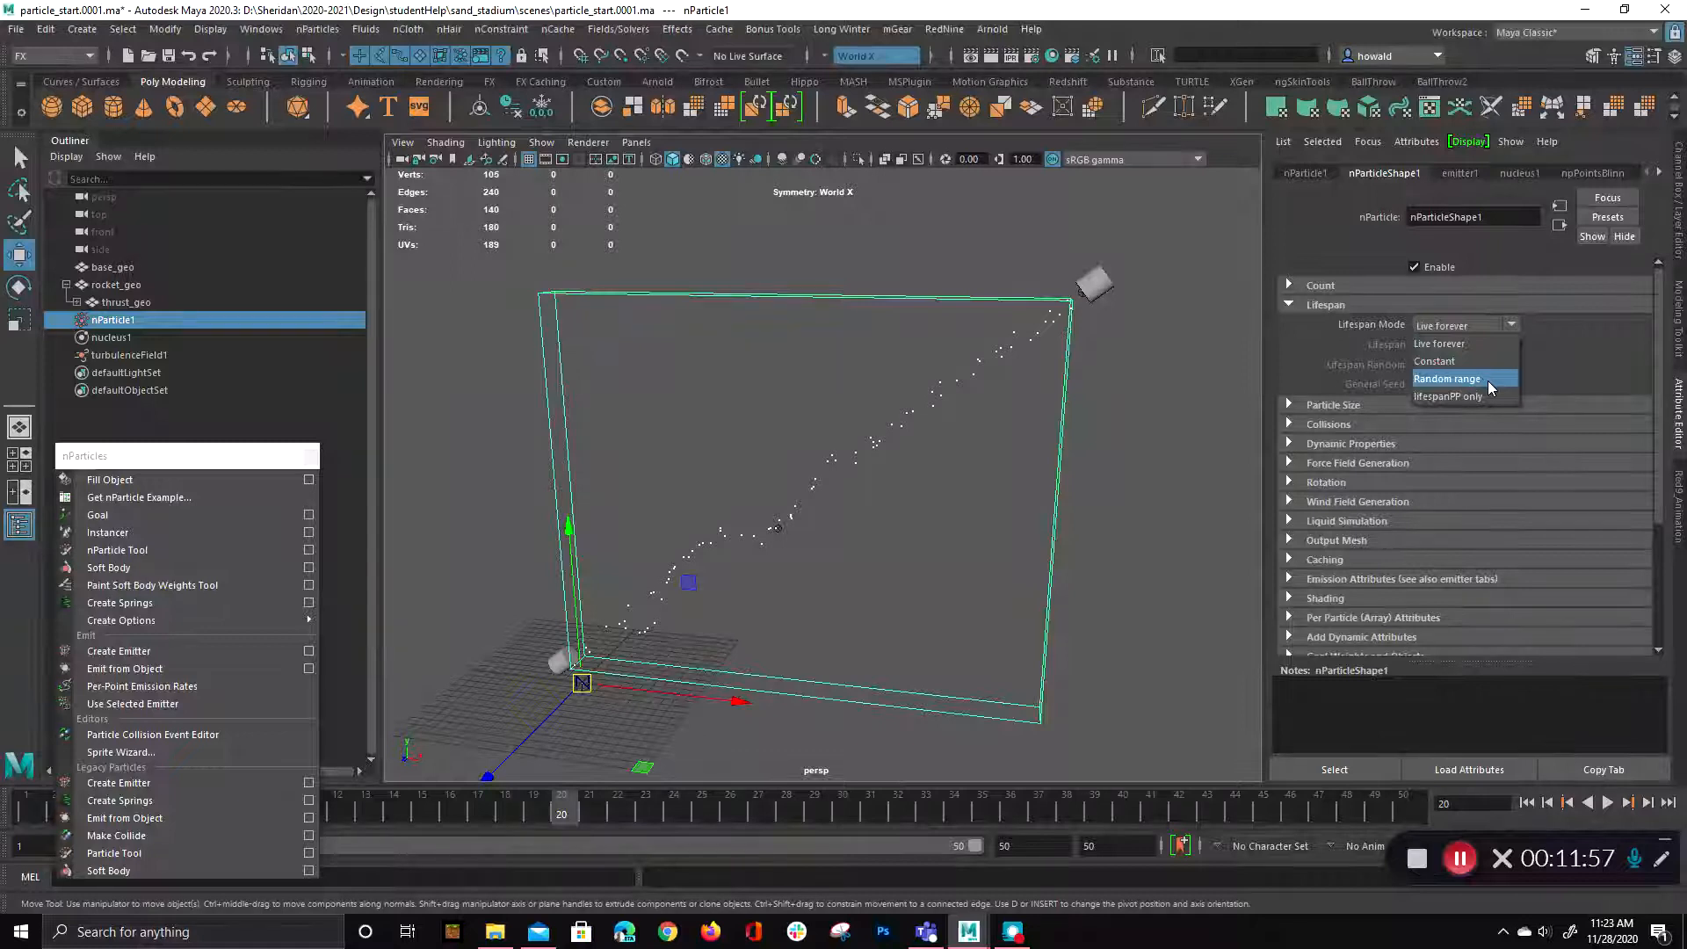
click(1488, 381)
click(1456, 346)
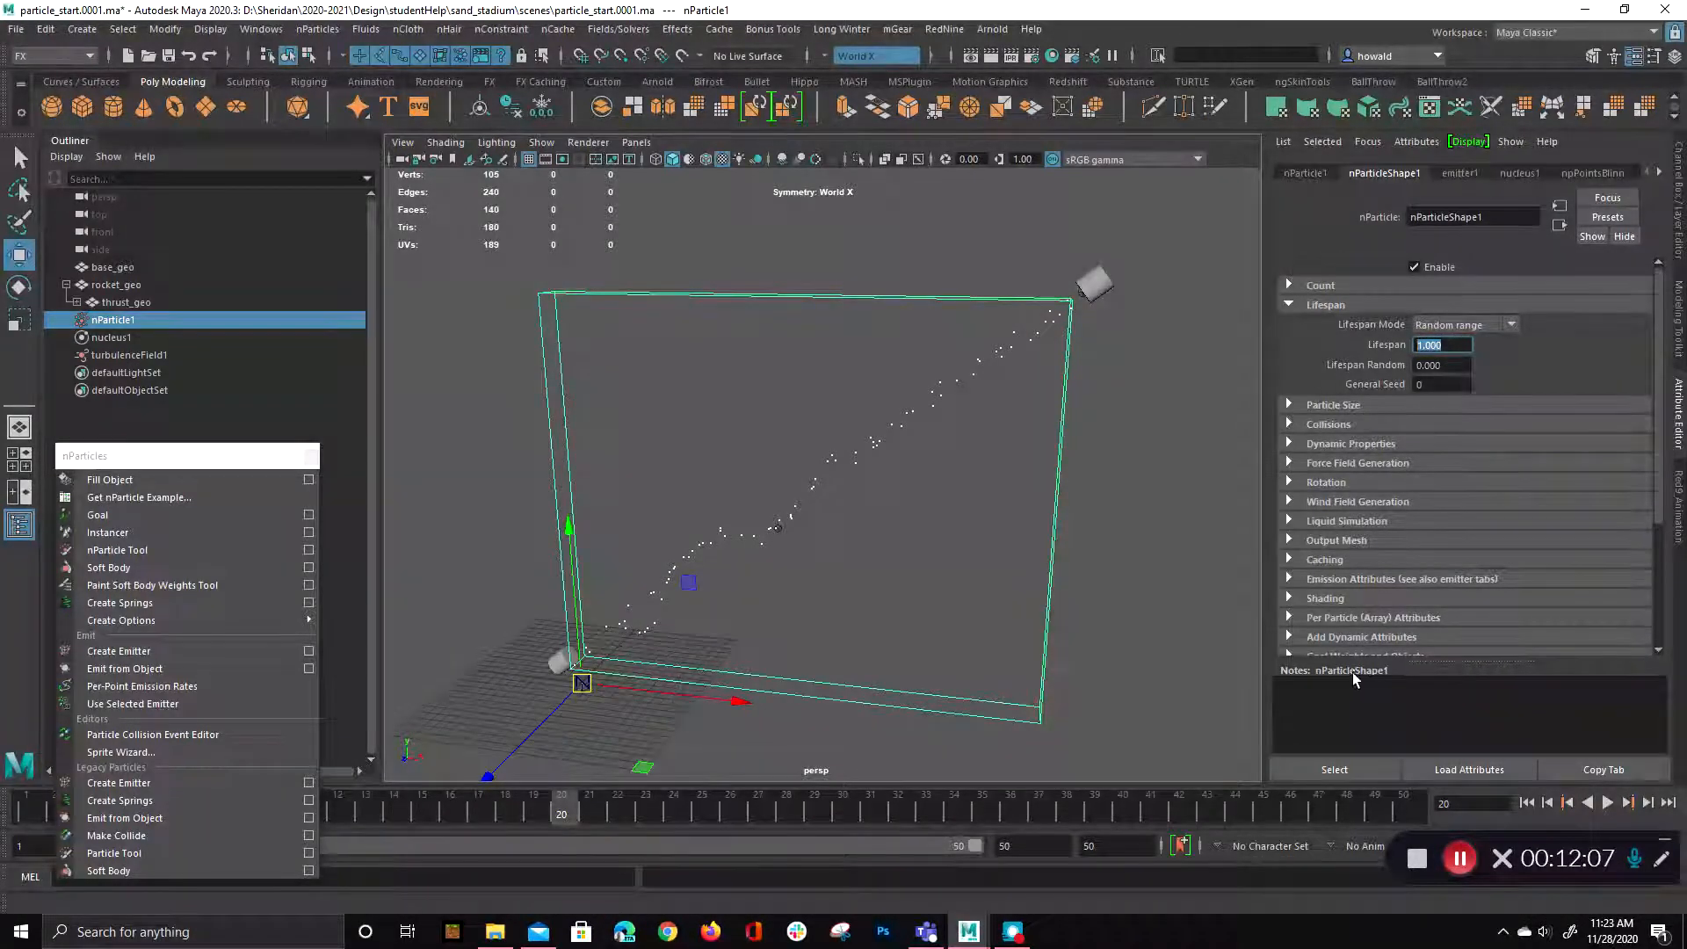
- Set both the playback range end and the animation end to frame 40
click(1007, 845)
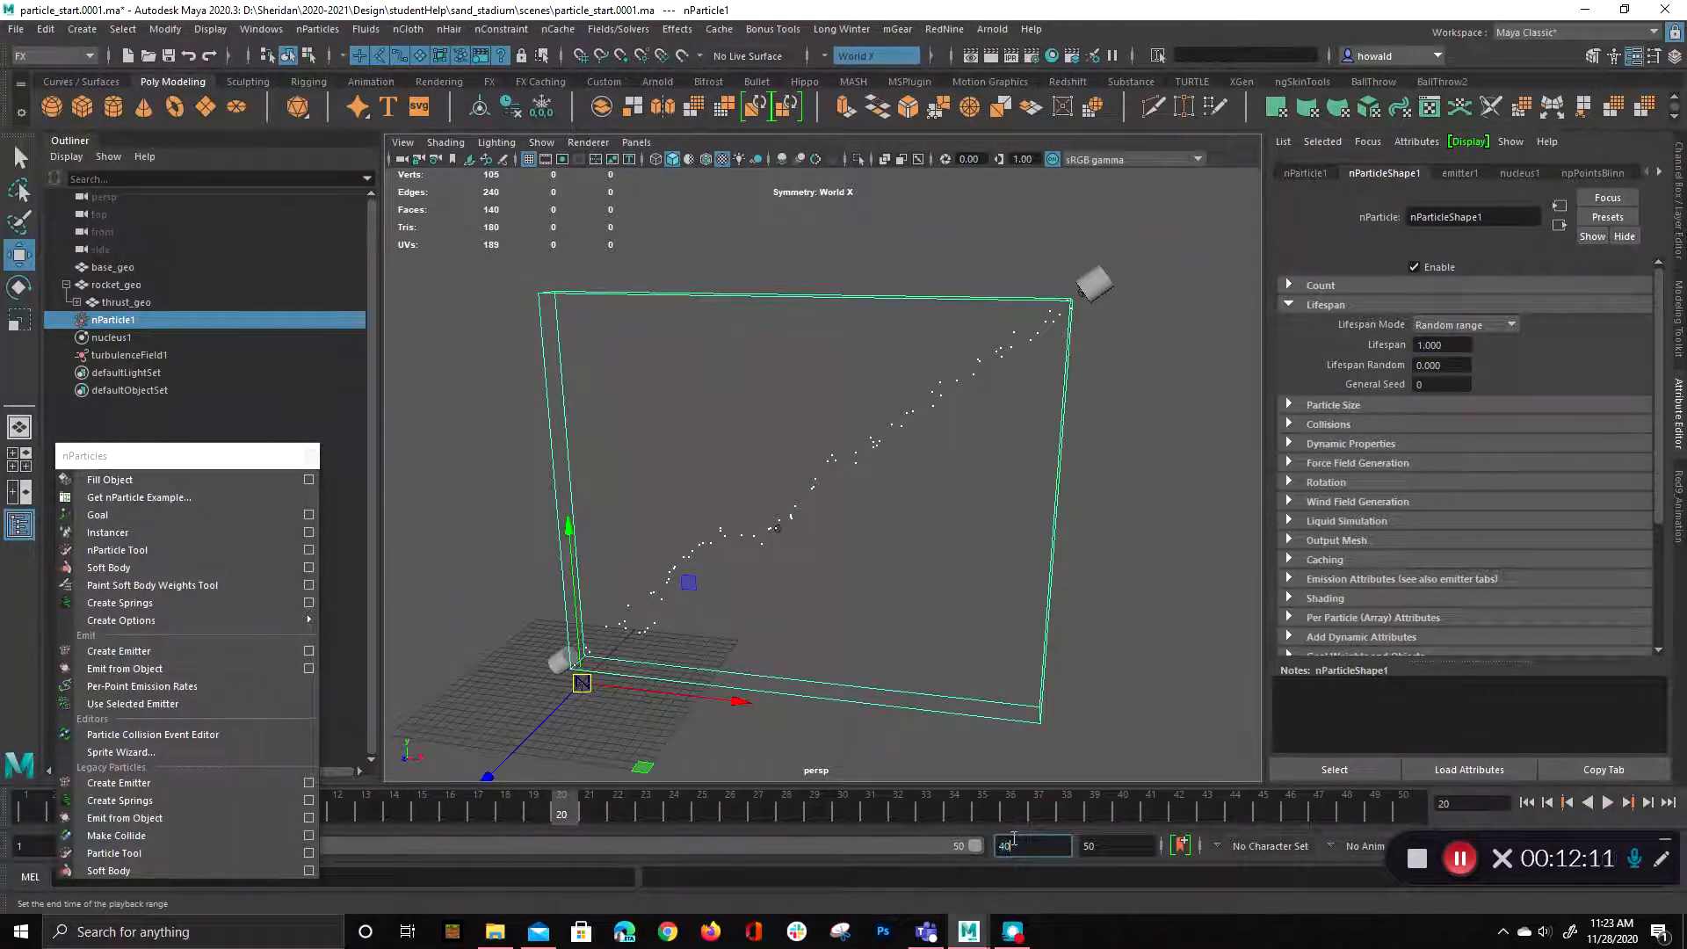
key(Return)
click(1116, 850)
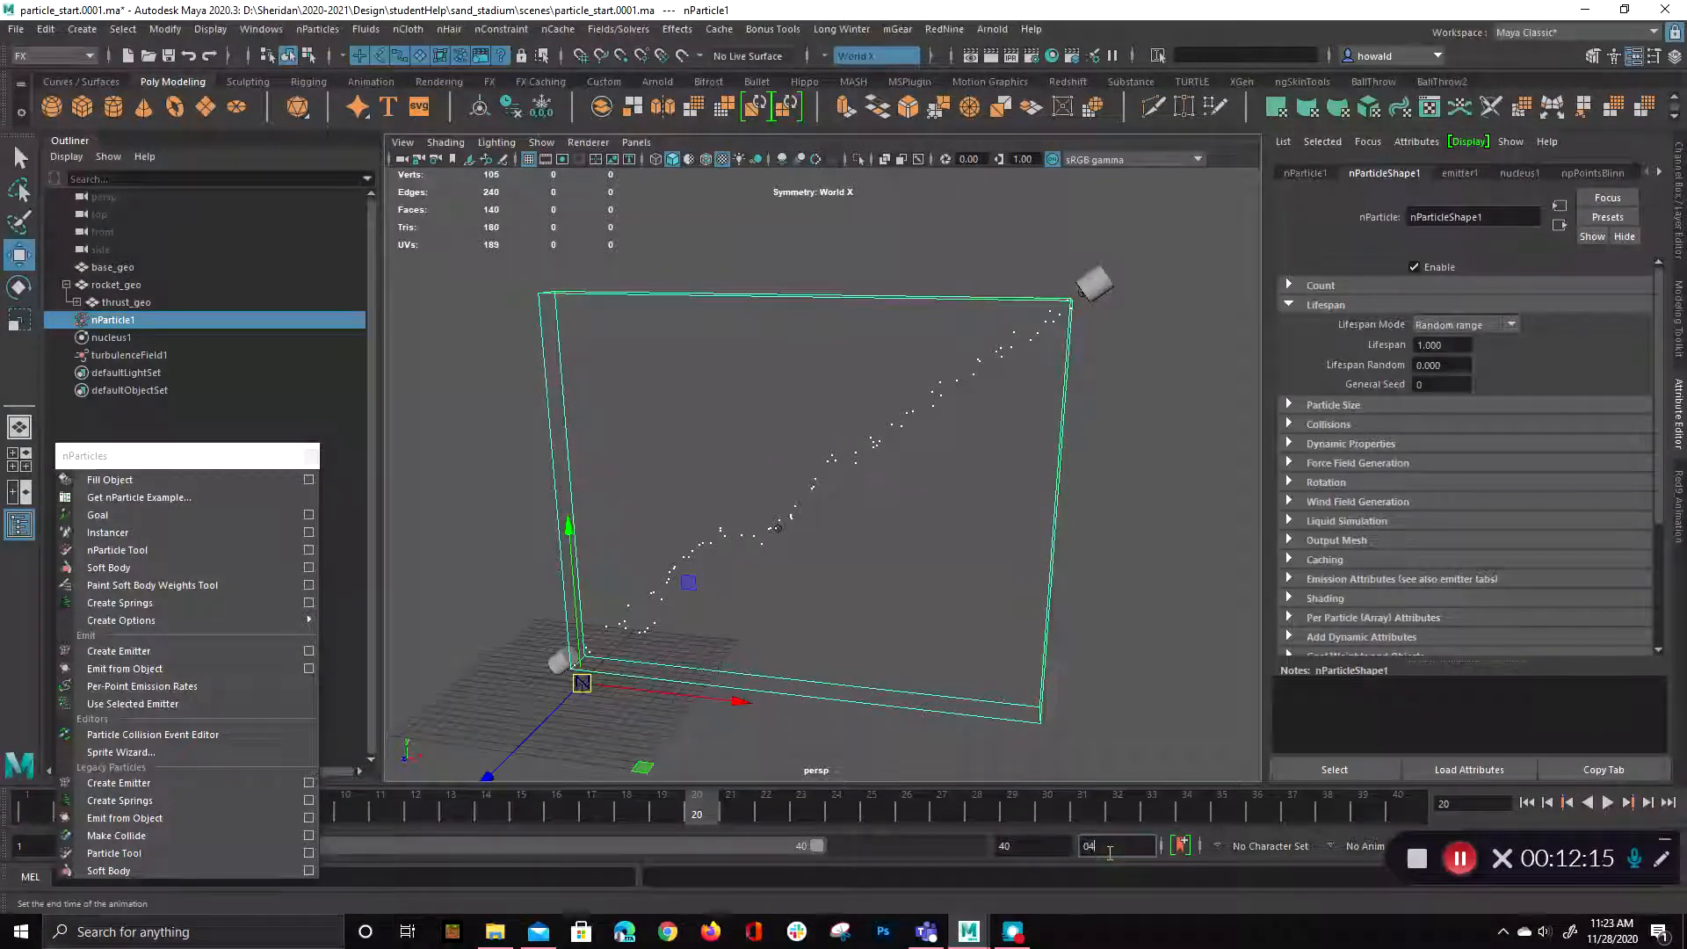
text(40)
key(Return)
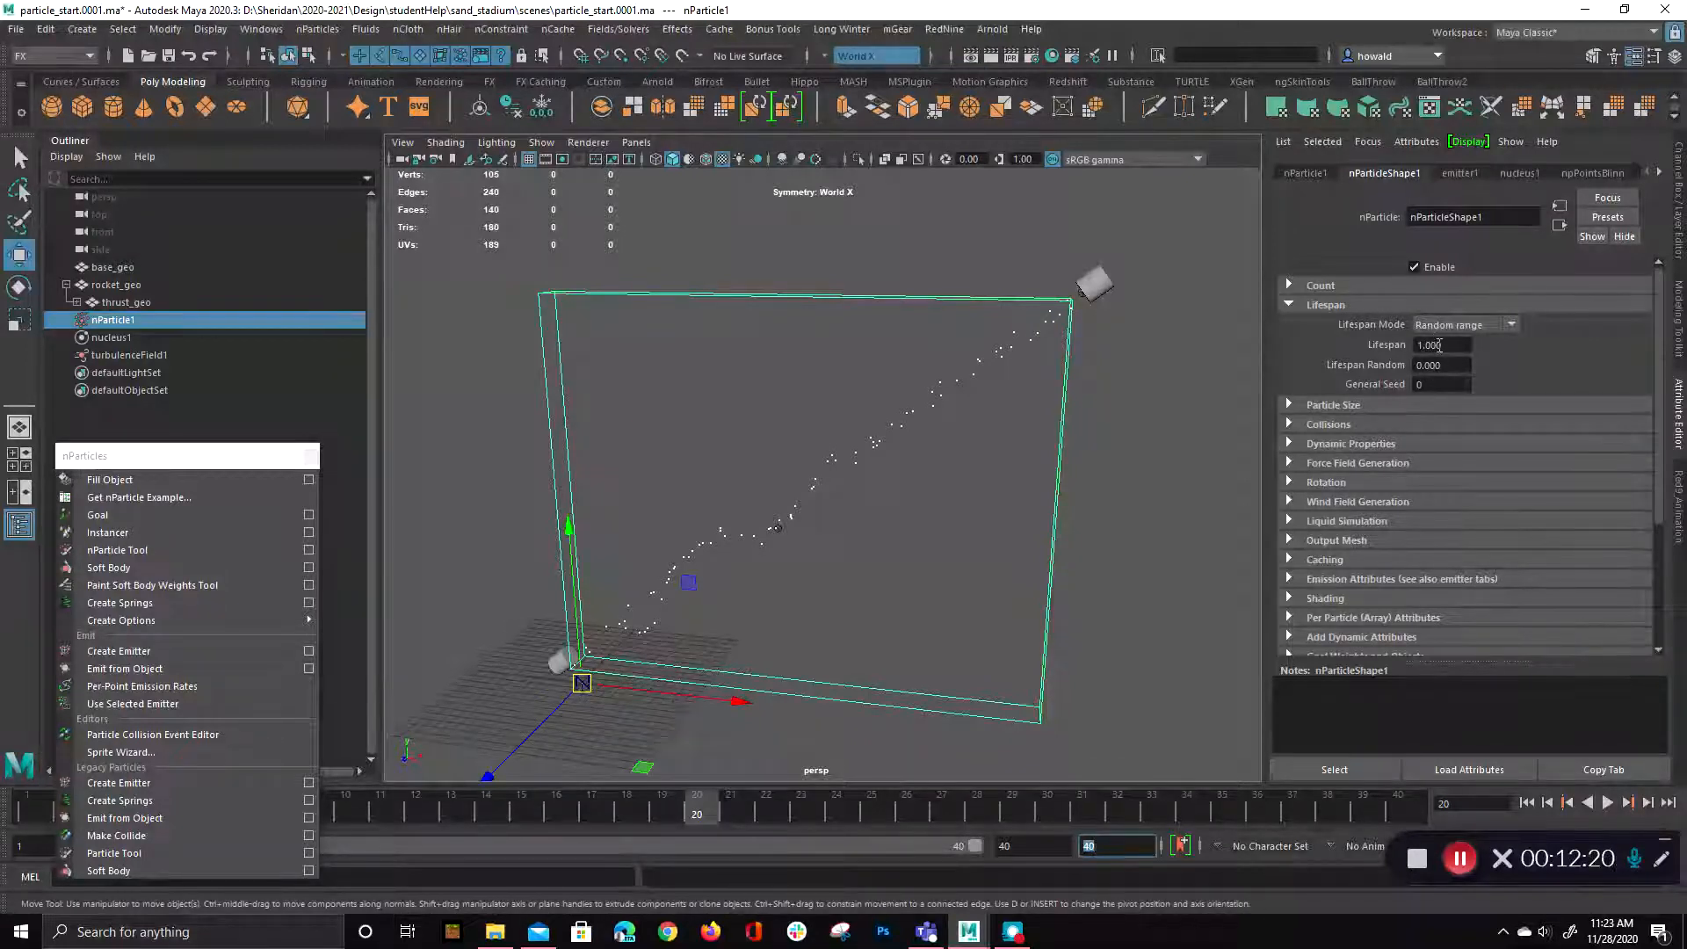
- Play the launch and set the particles' Lifespan Random to 0.75
click(1606, 802)
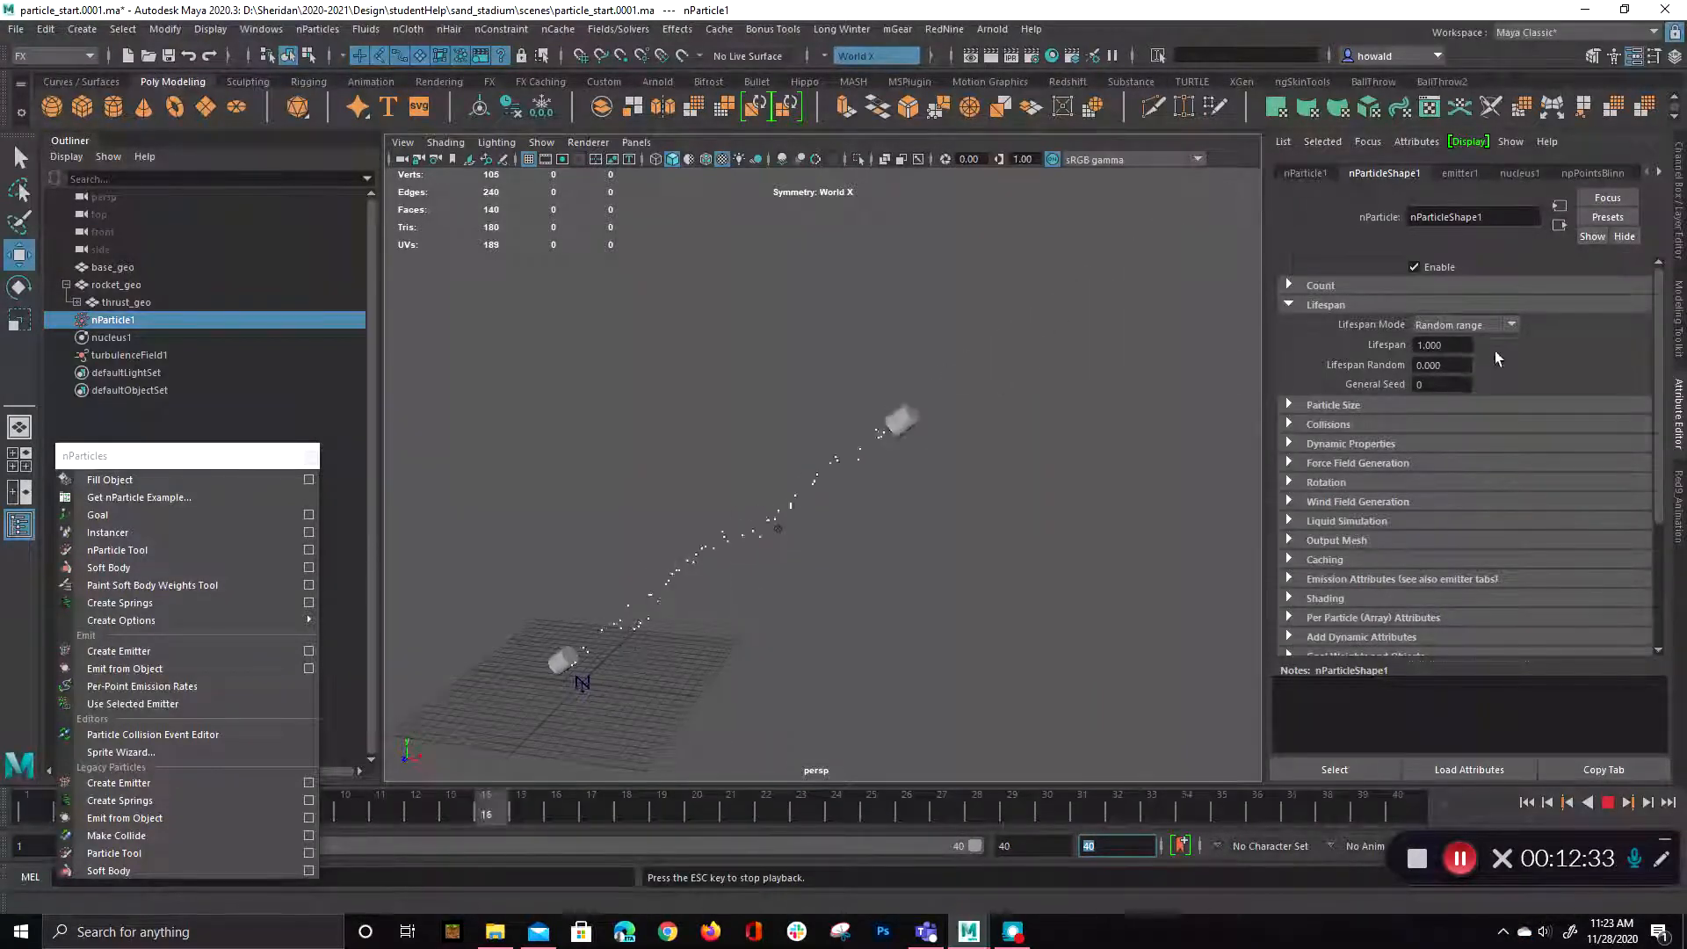
click(1442, 364)
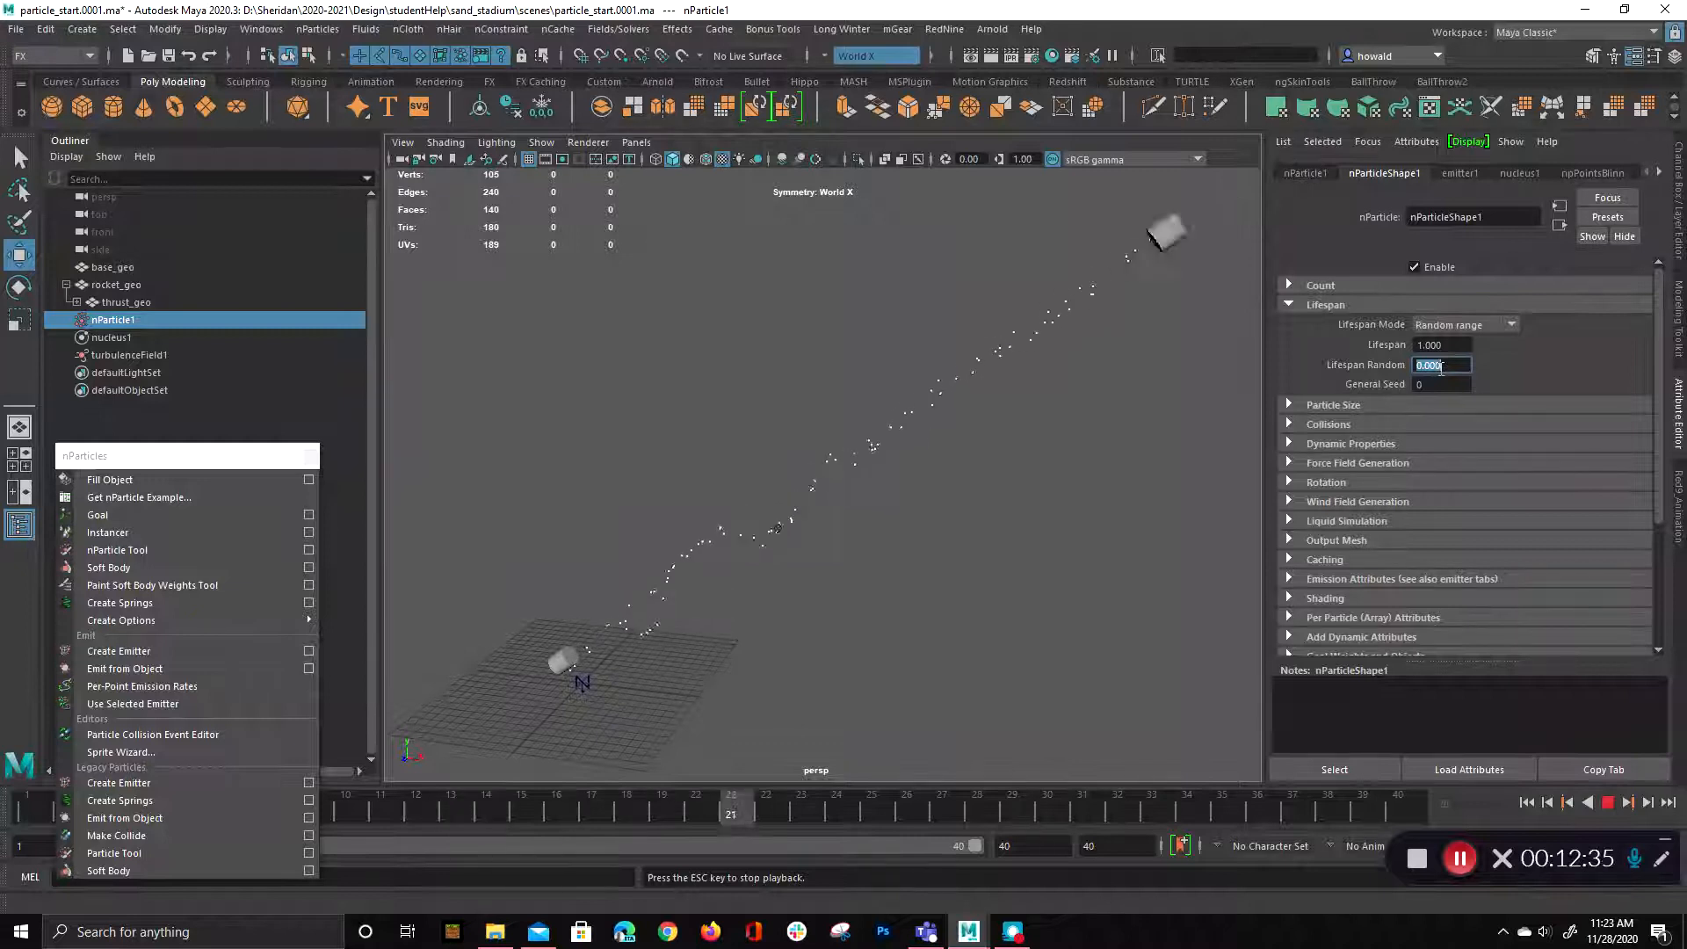
text(0.75)
key(Return)
- Set the particles' Lifespan to 1.5 and stop the playback
click(1440, 343)
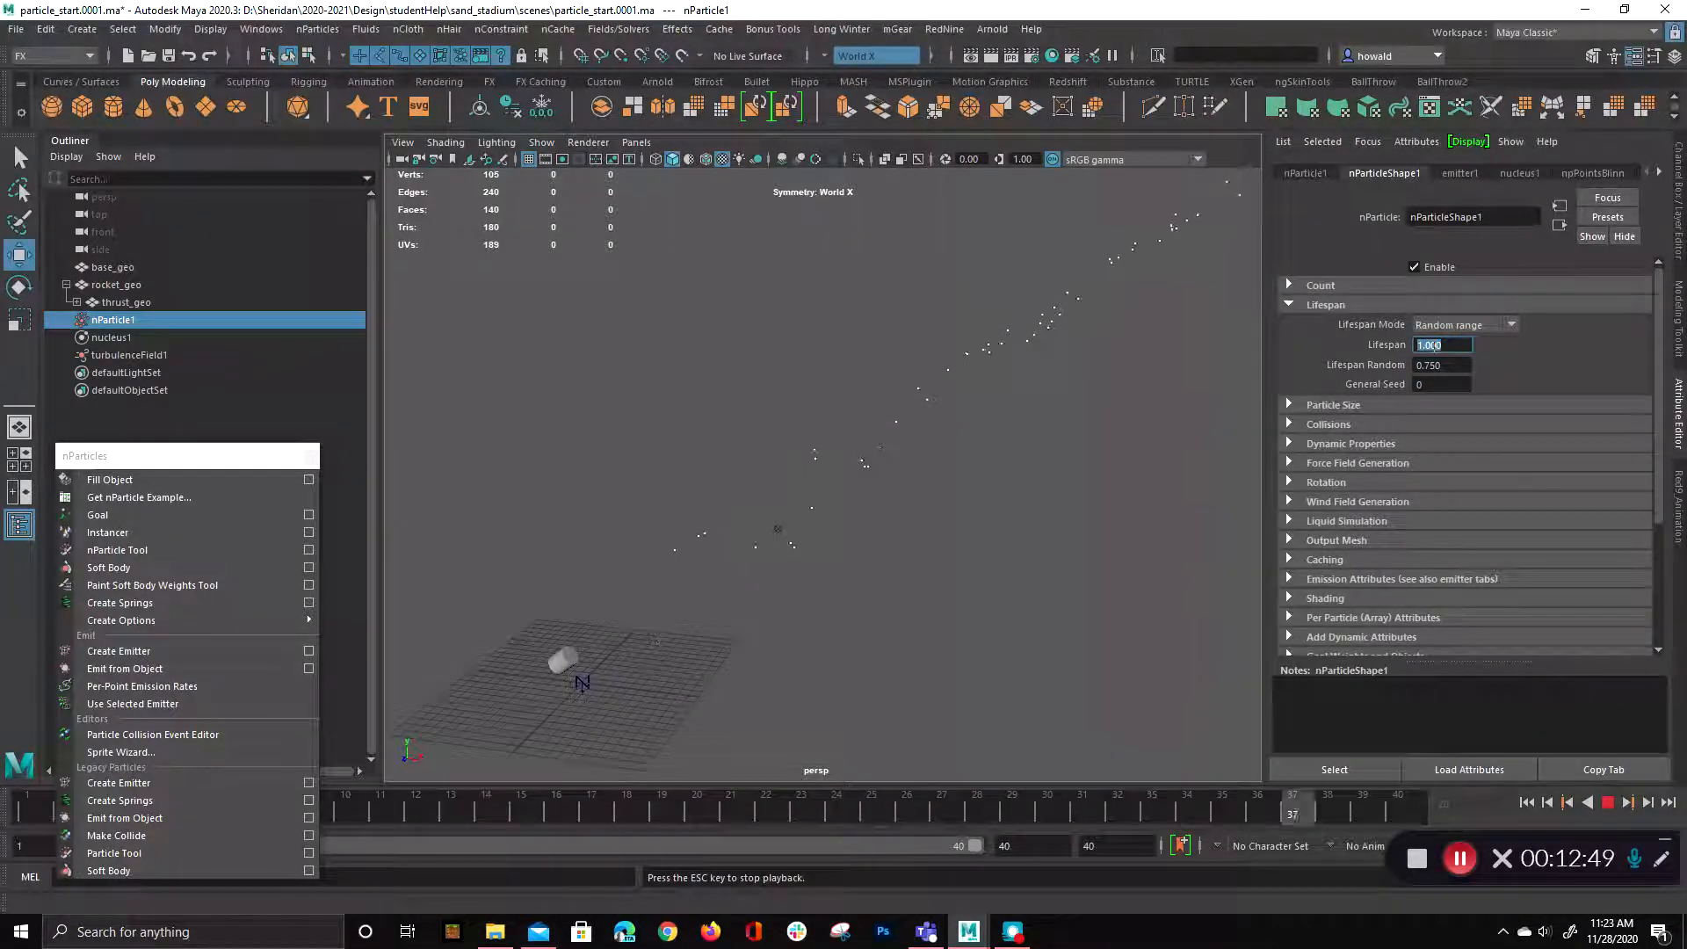
text(1.5)
key(Return)
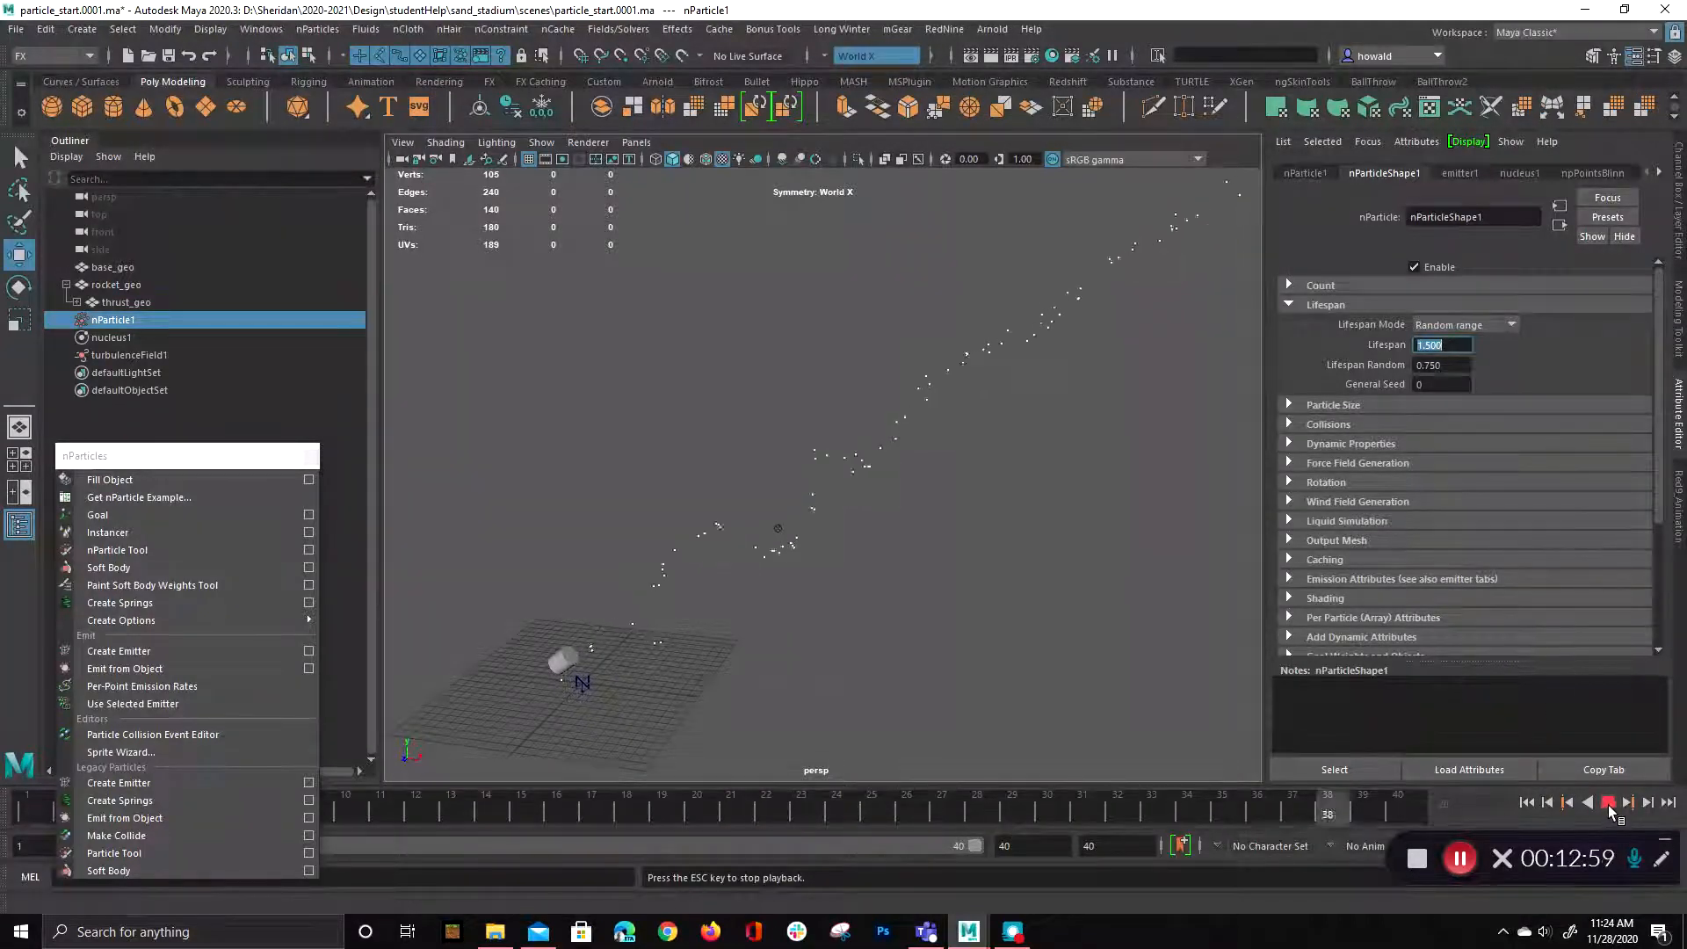
click(1607, 802)
- Examine the Per Particle (Array) Attributes of nParticleShape1, playing part of the launch so that the particle trail is in view
scroll(1363, 486, down, 2)
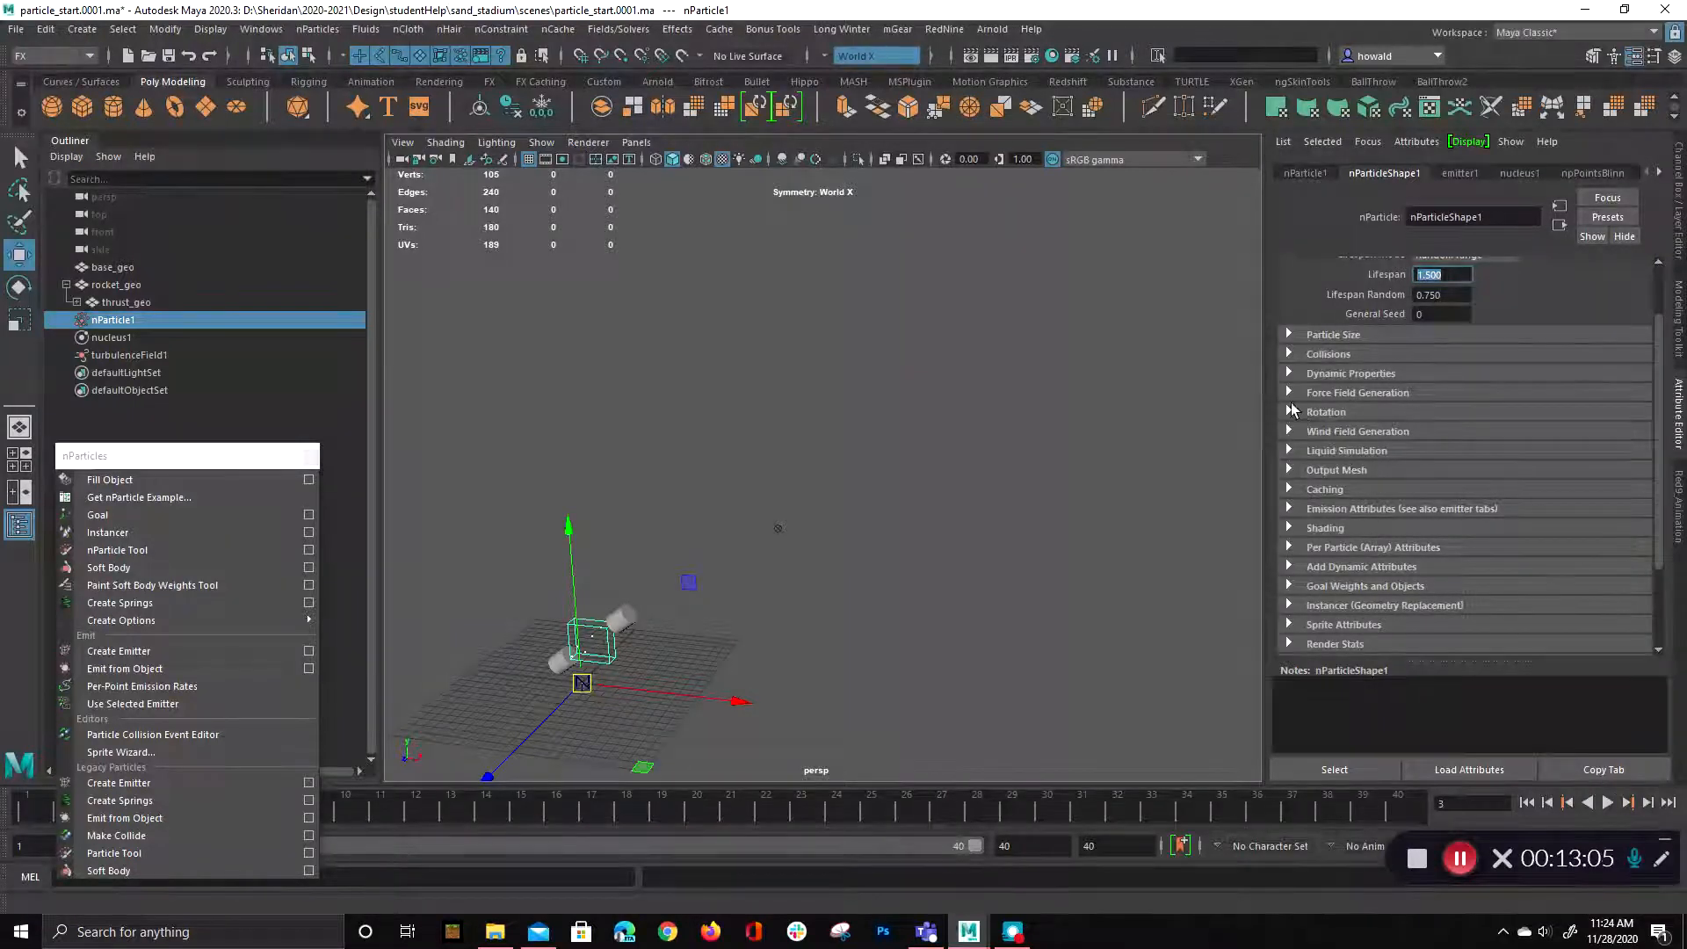
click(1288, 546)
scroll(1423, 600, down, 2)
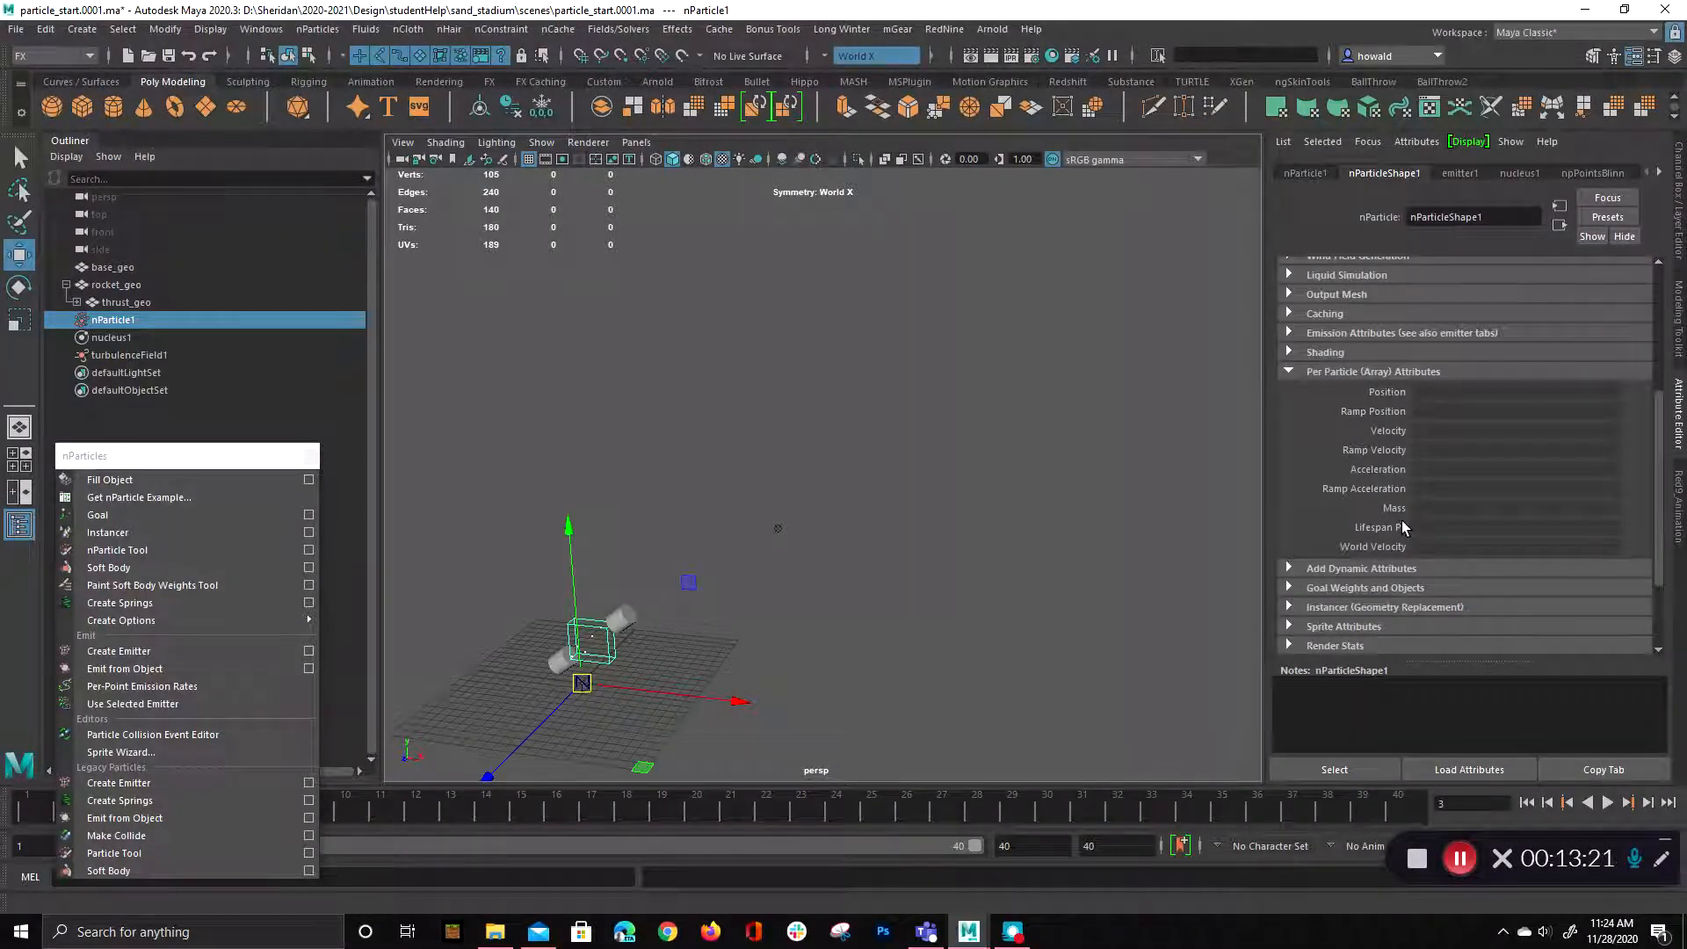
click(1606, 802)
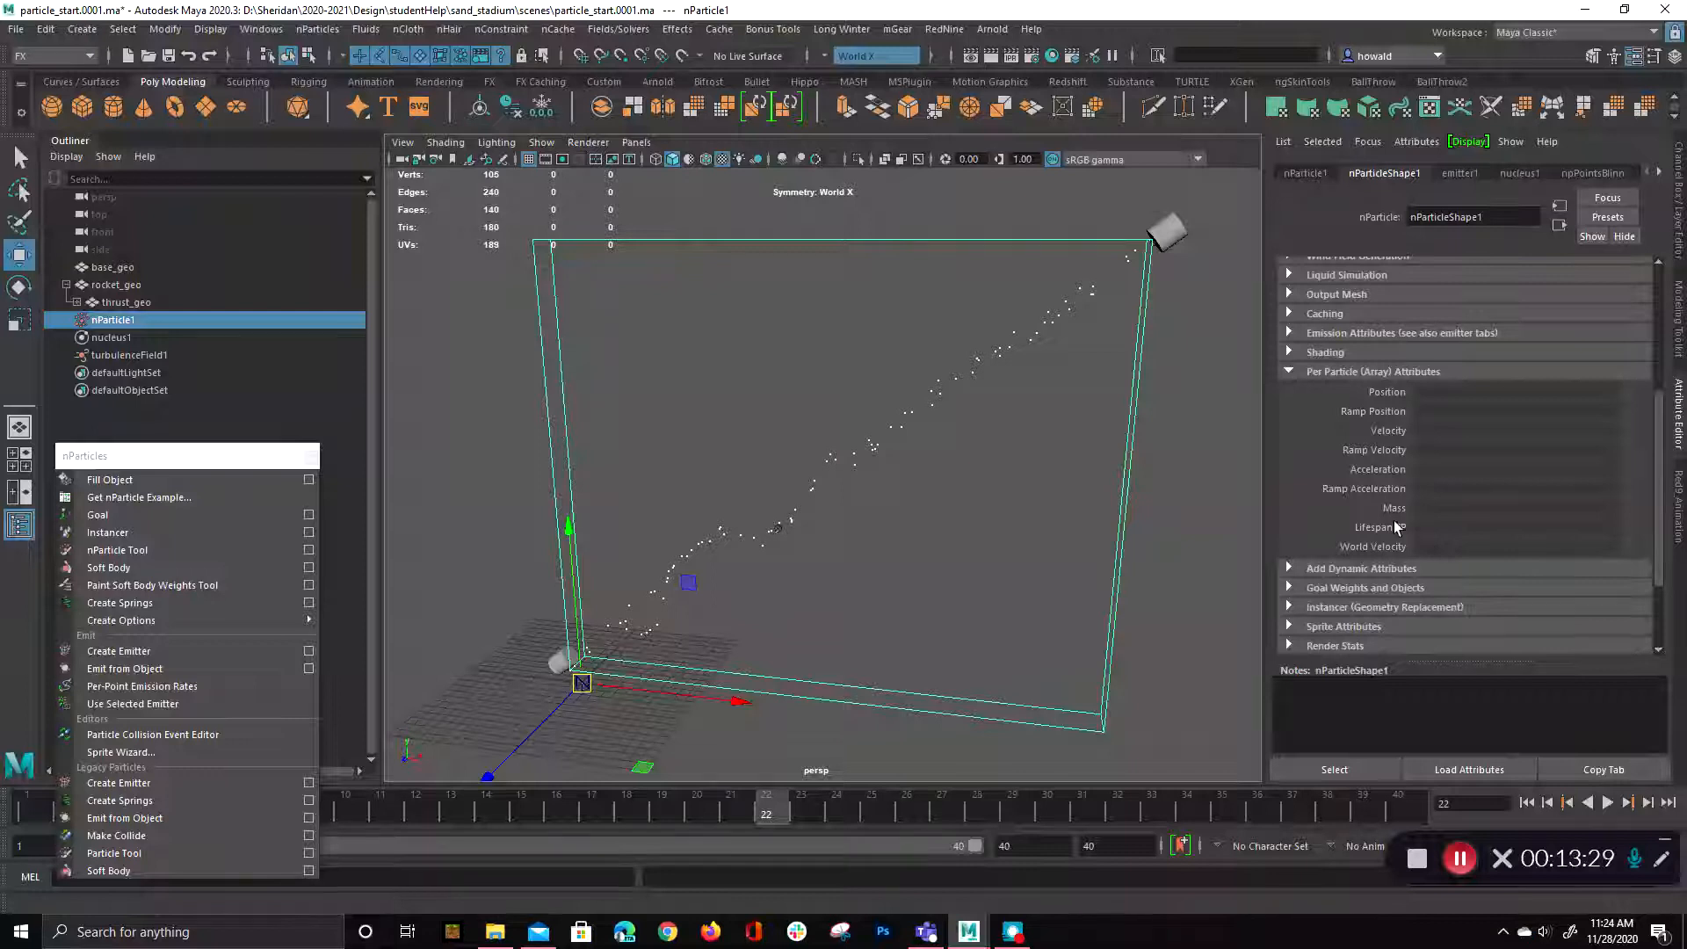
click(1288, 373)
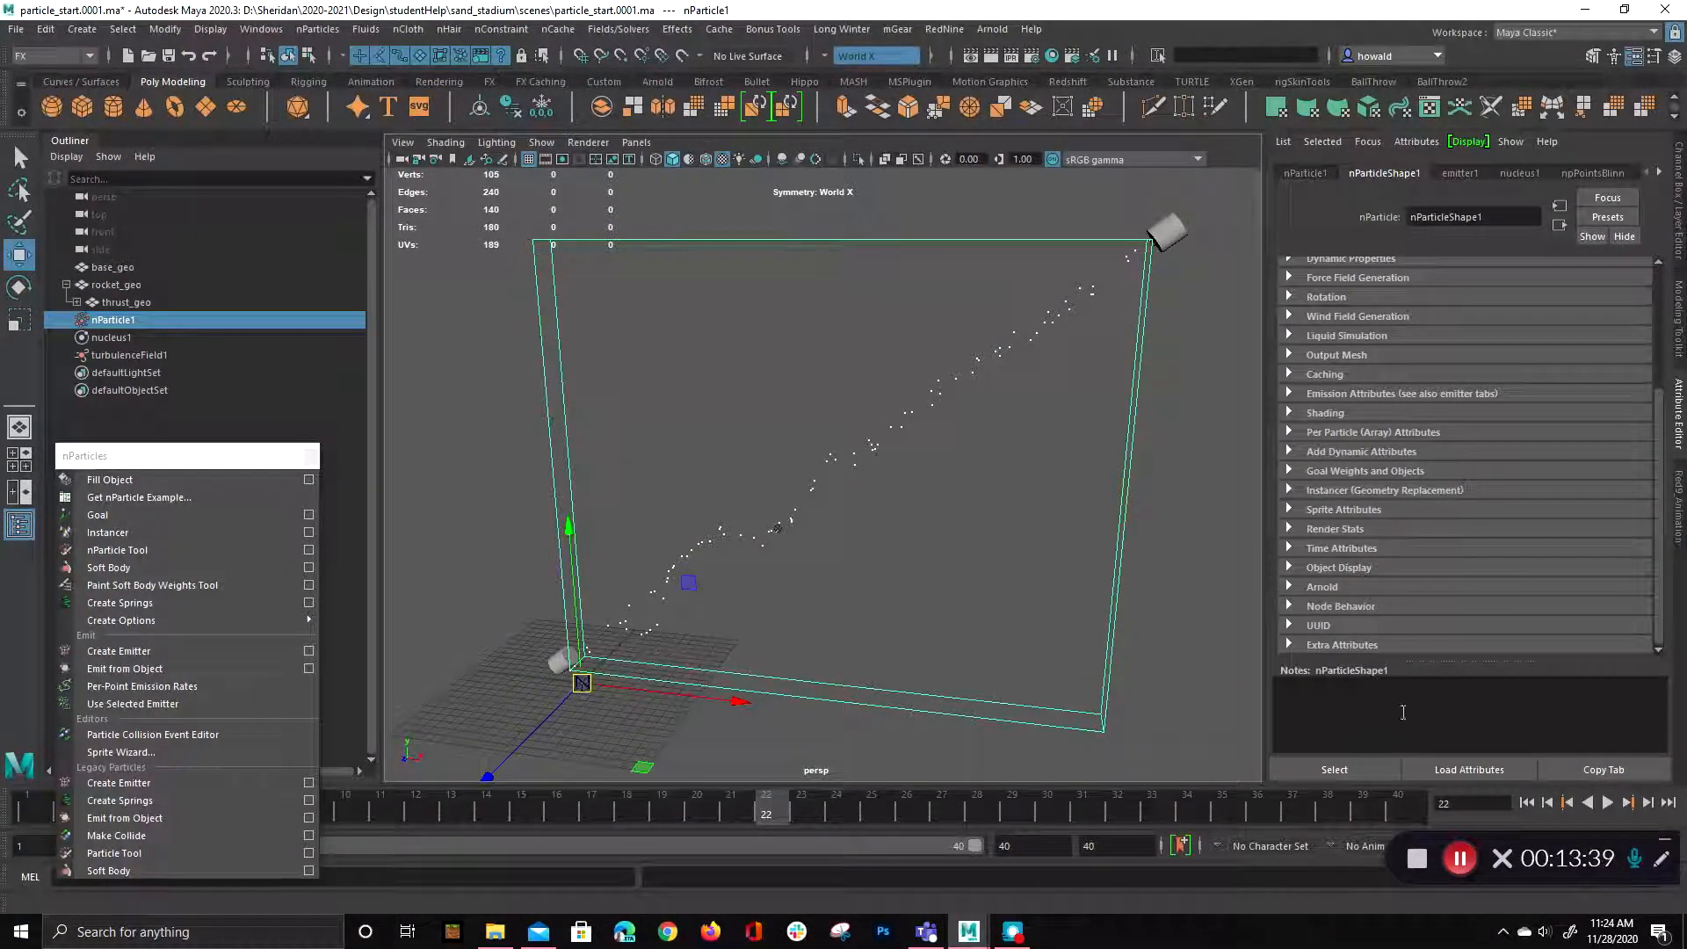
click(1286, 433)
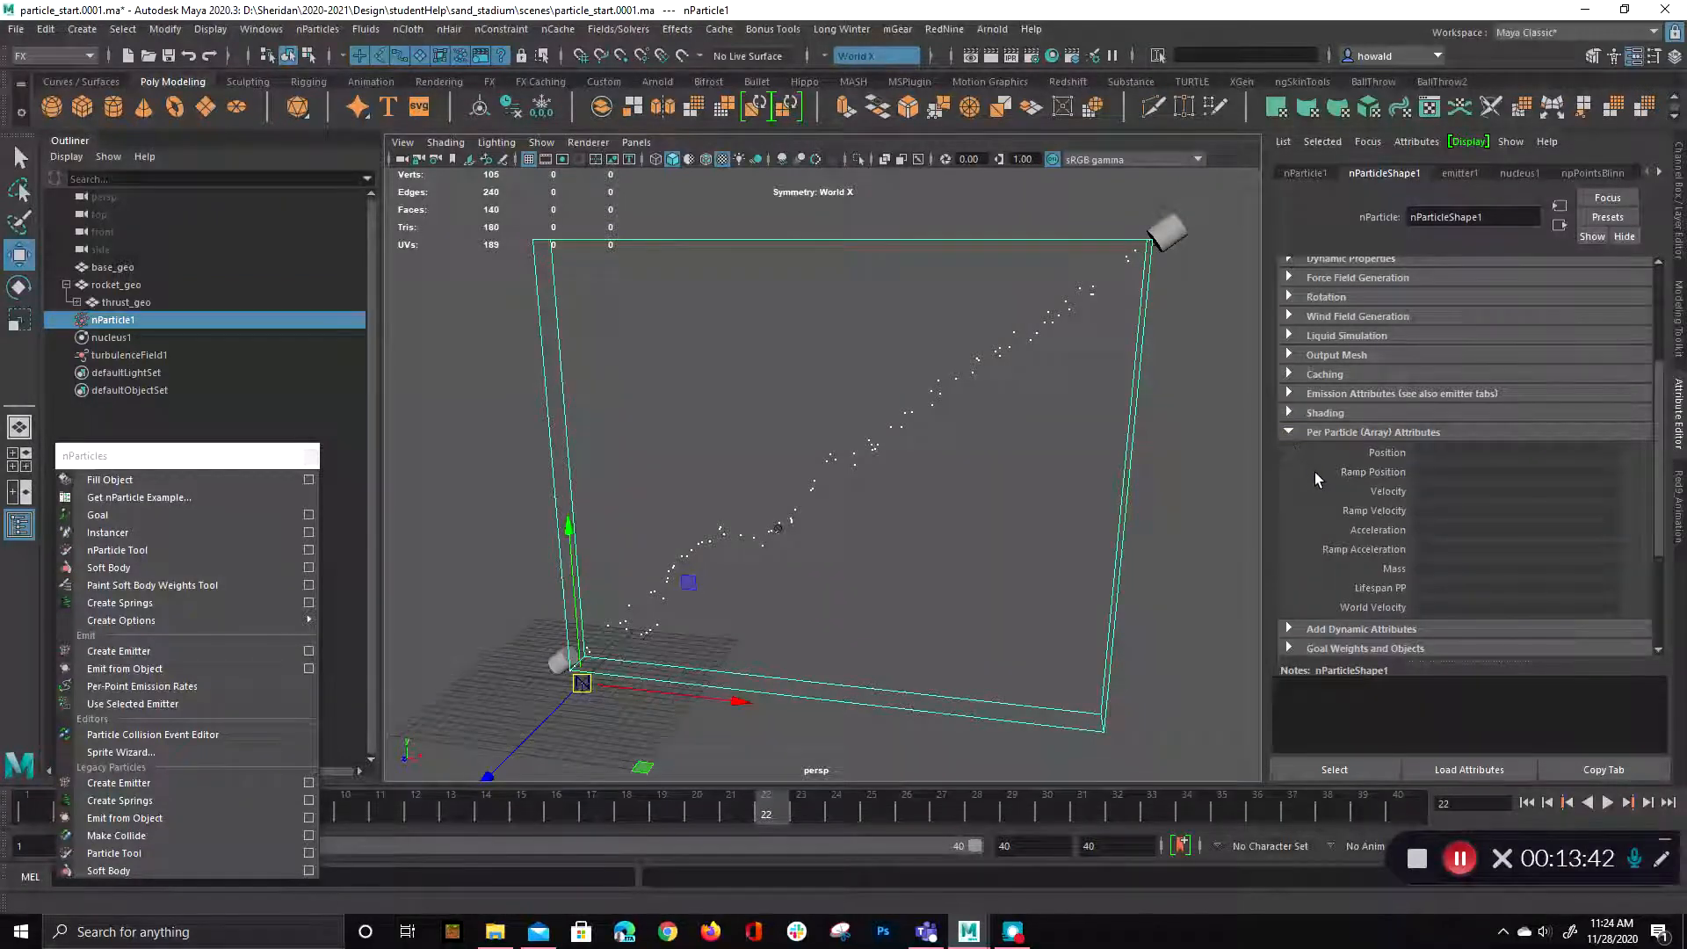
click(1292, 434)
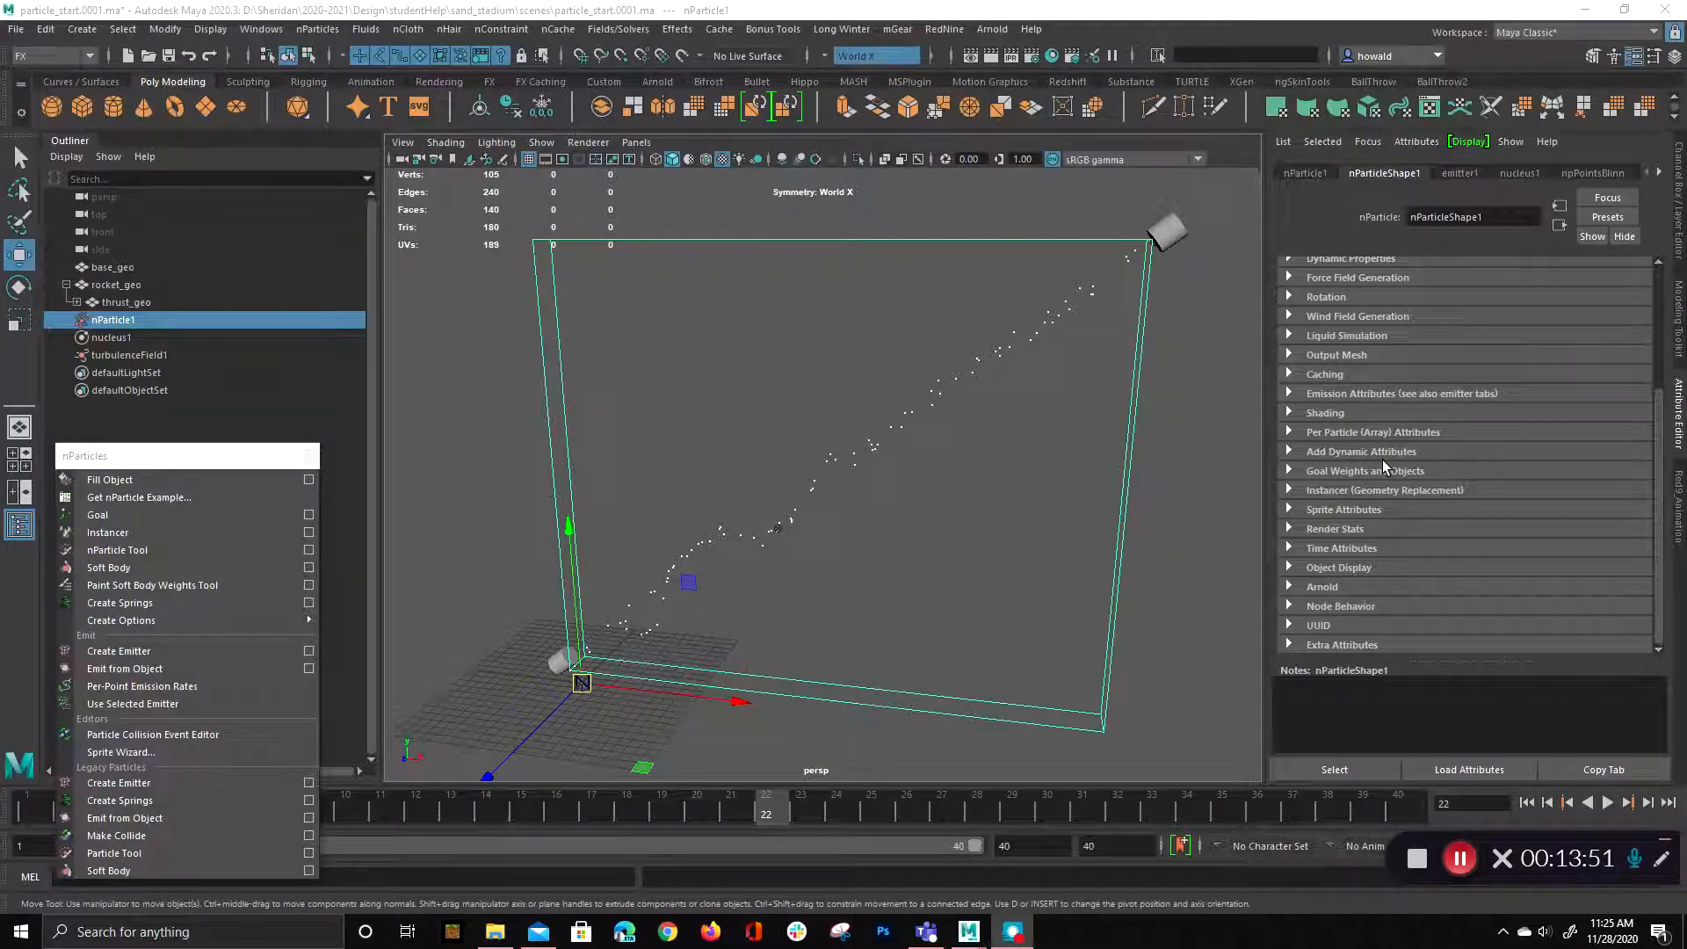
- Add per-particle opacity and per-particle color attributes to nParticleShape1
click(1323, 451)
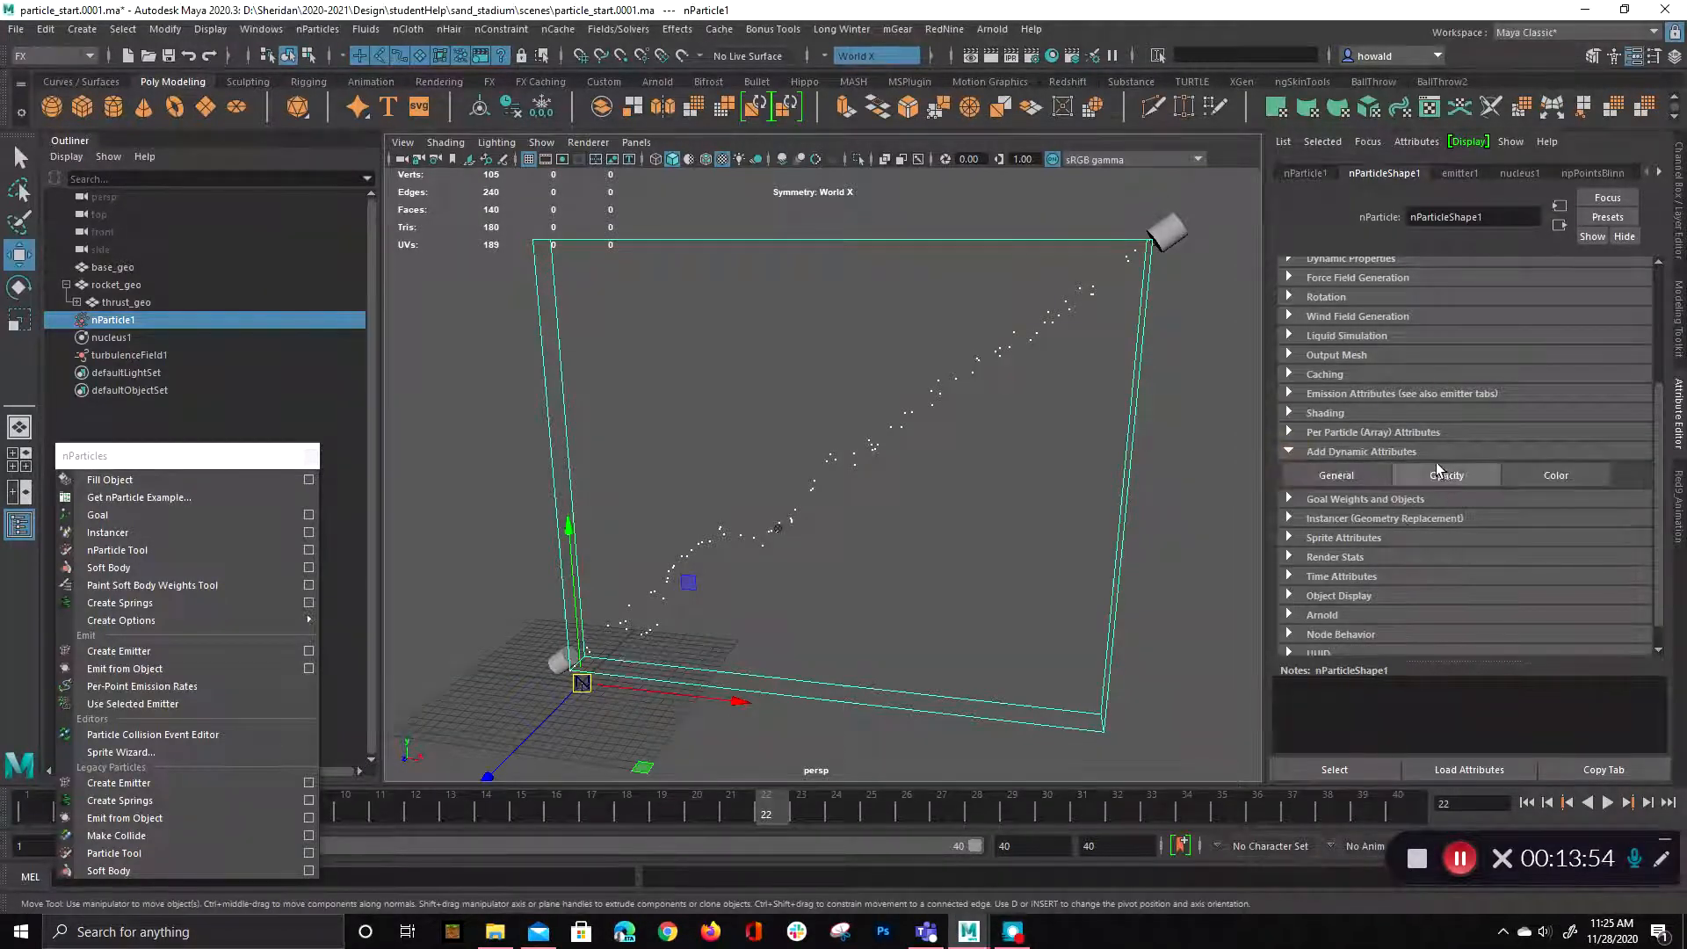
click(1290, 431)
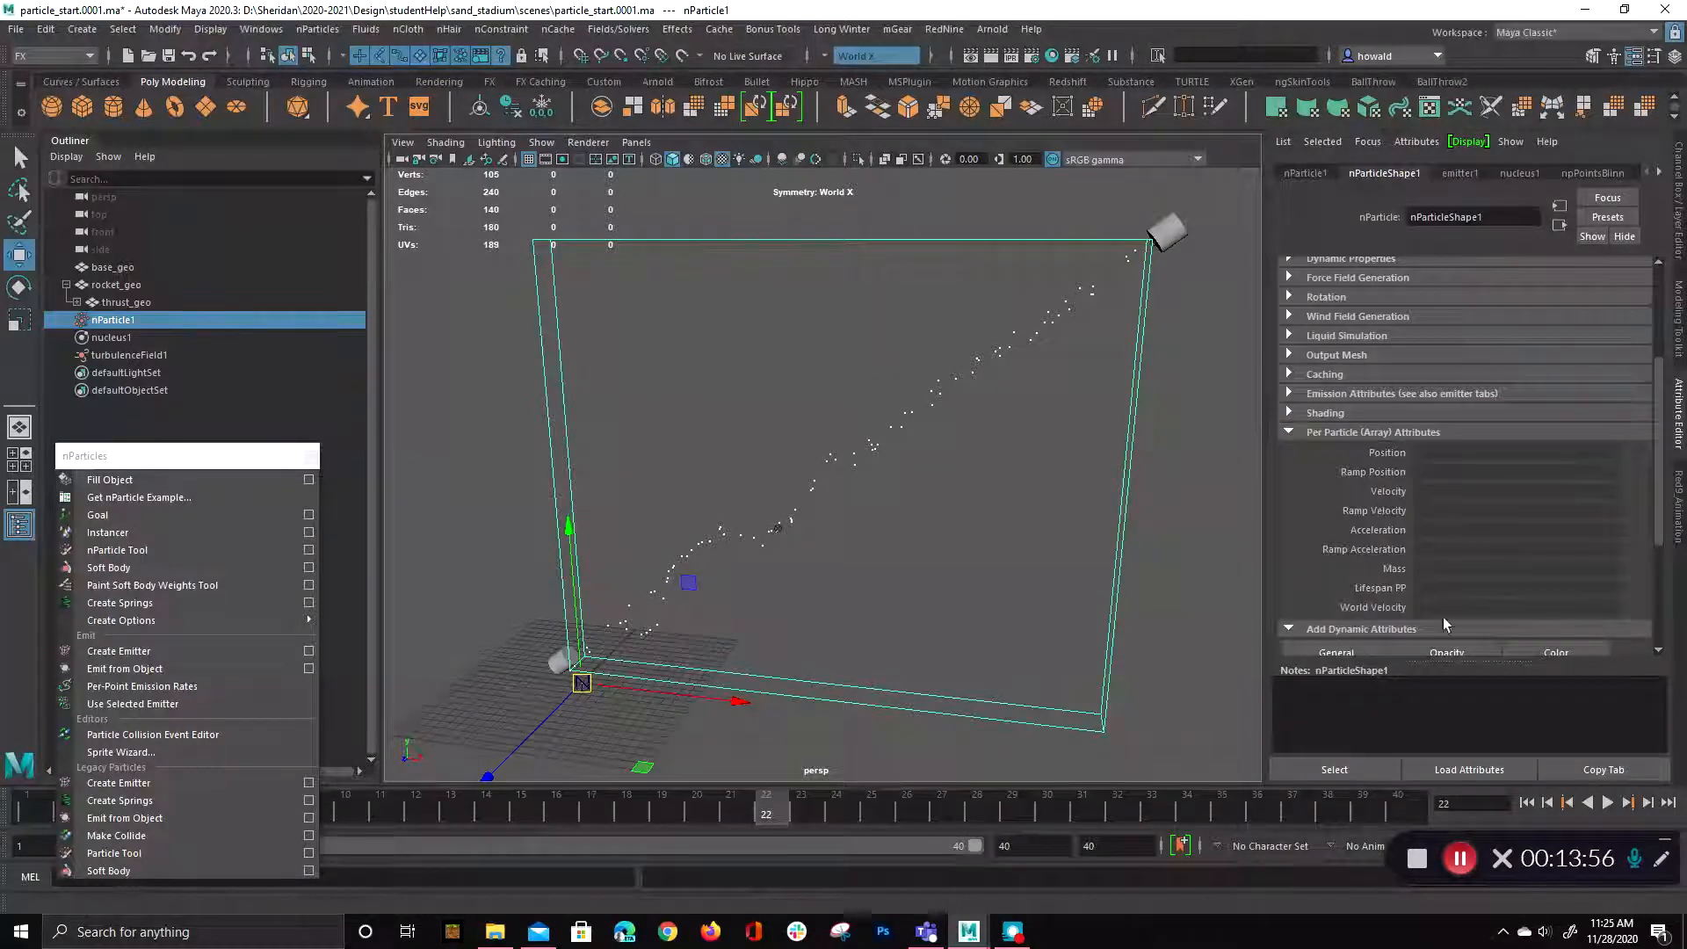
scroll(1462, 518, down, 2)
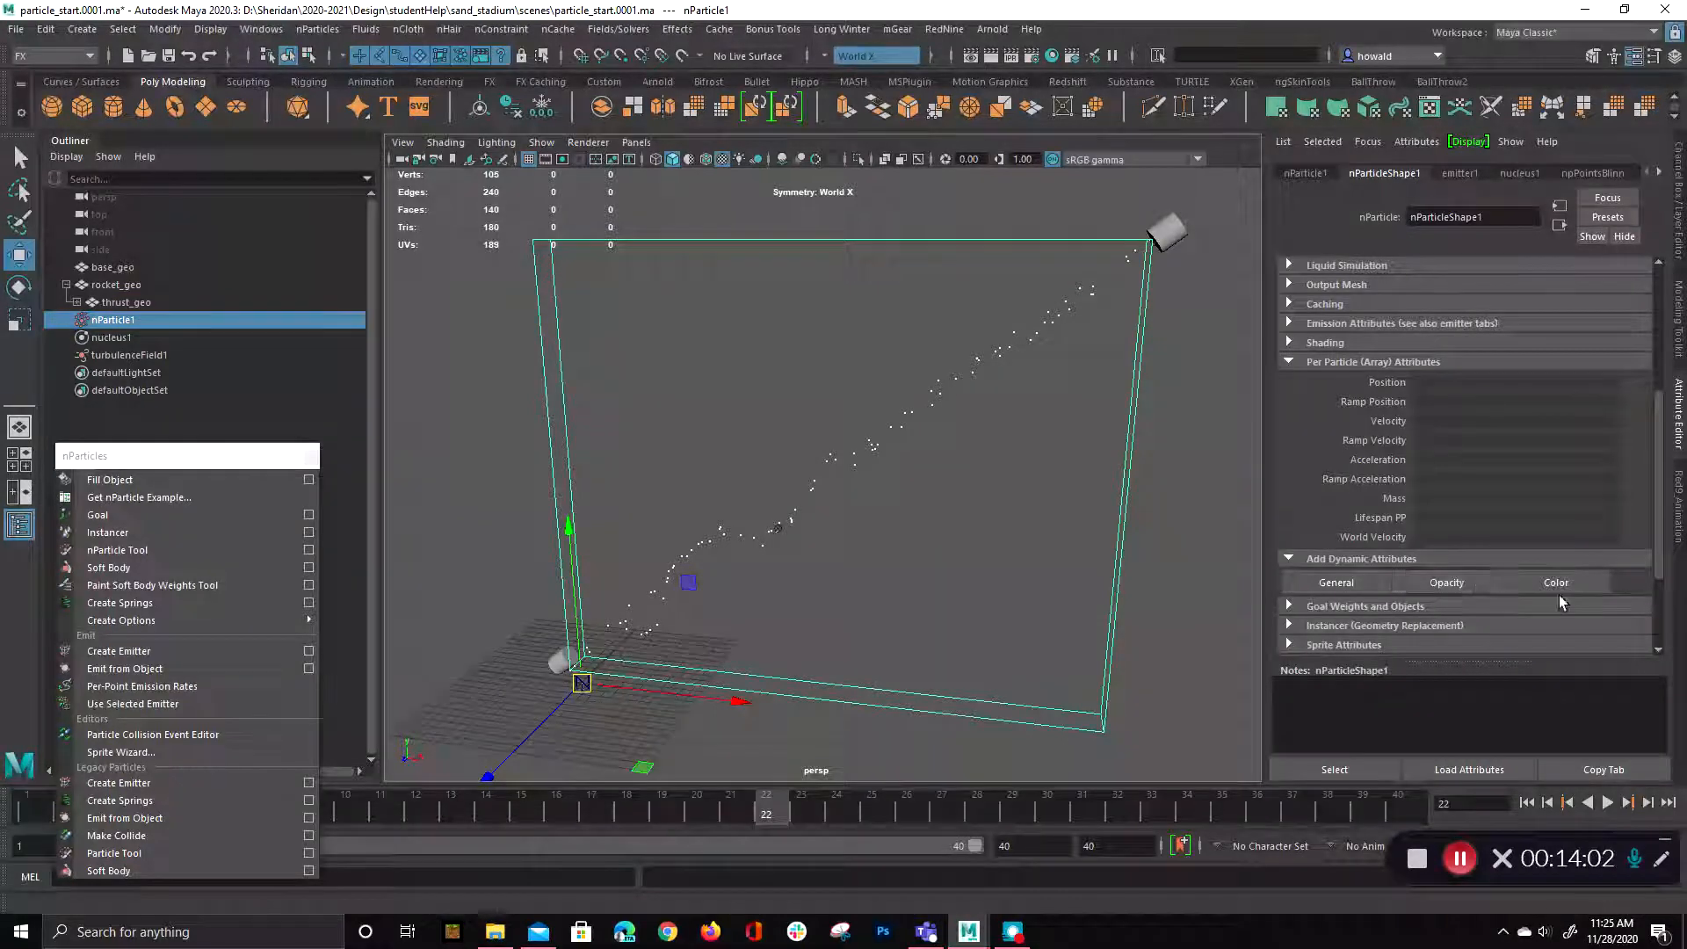
click(1448, 583)
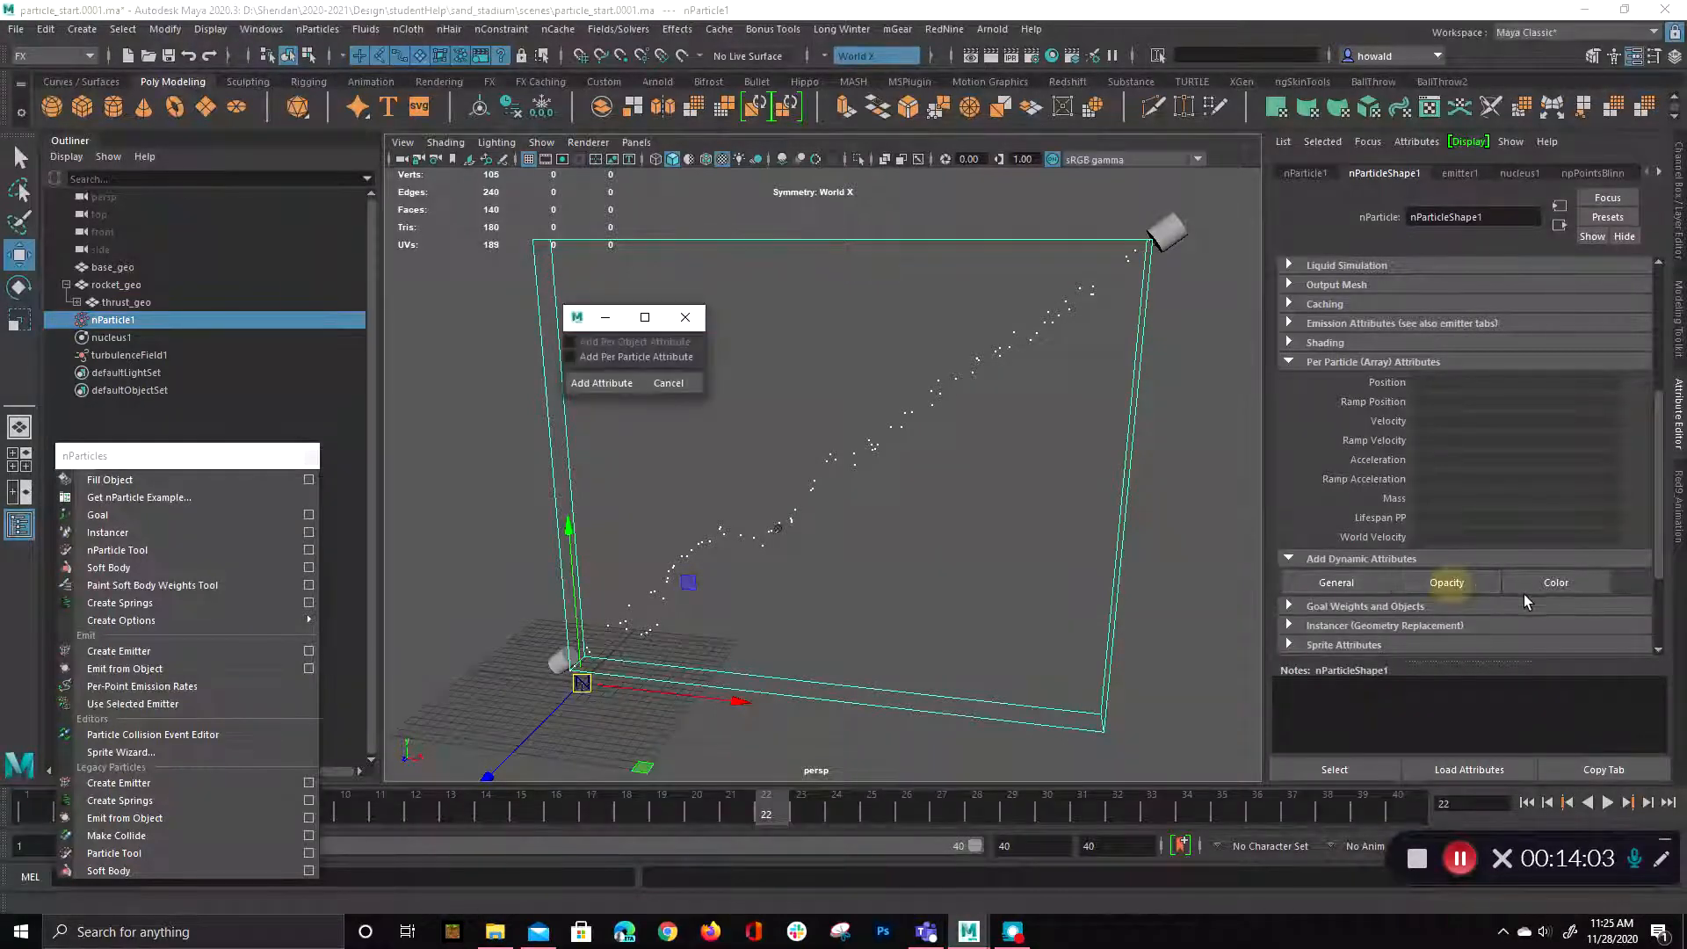
click(601, 383)
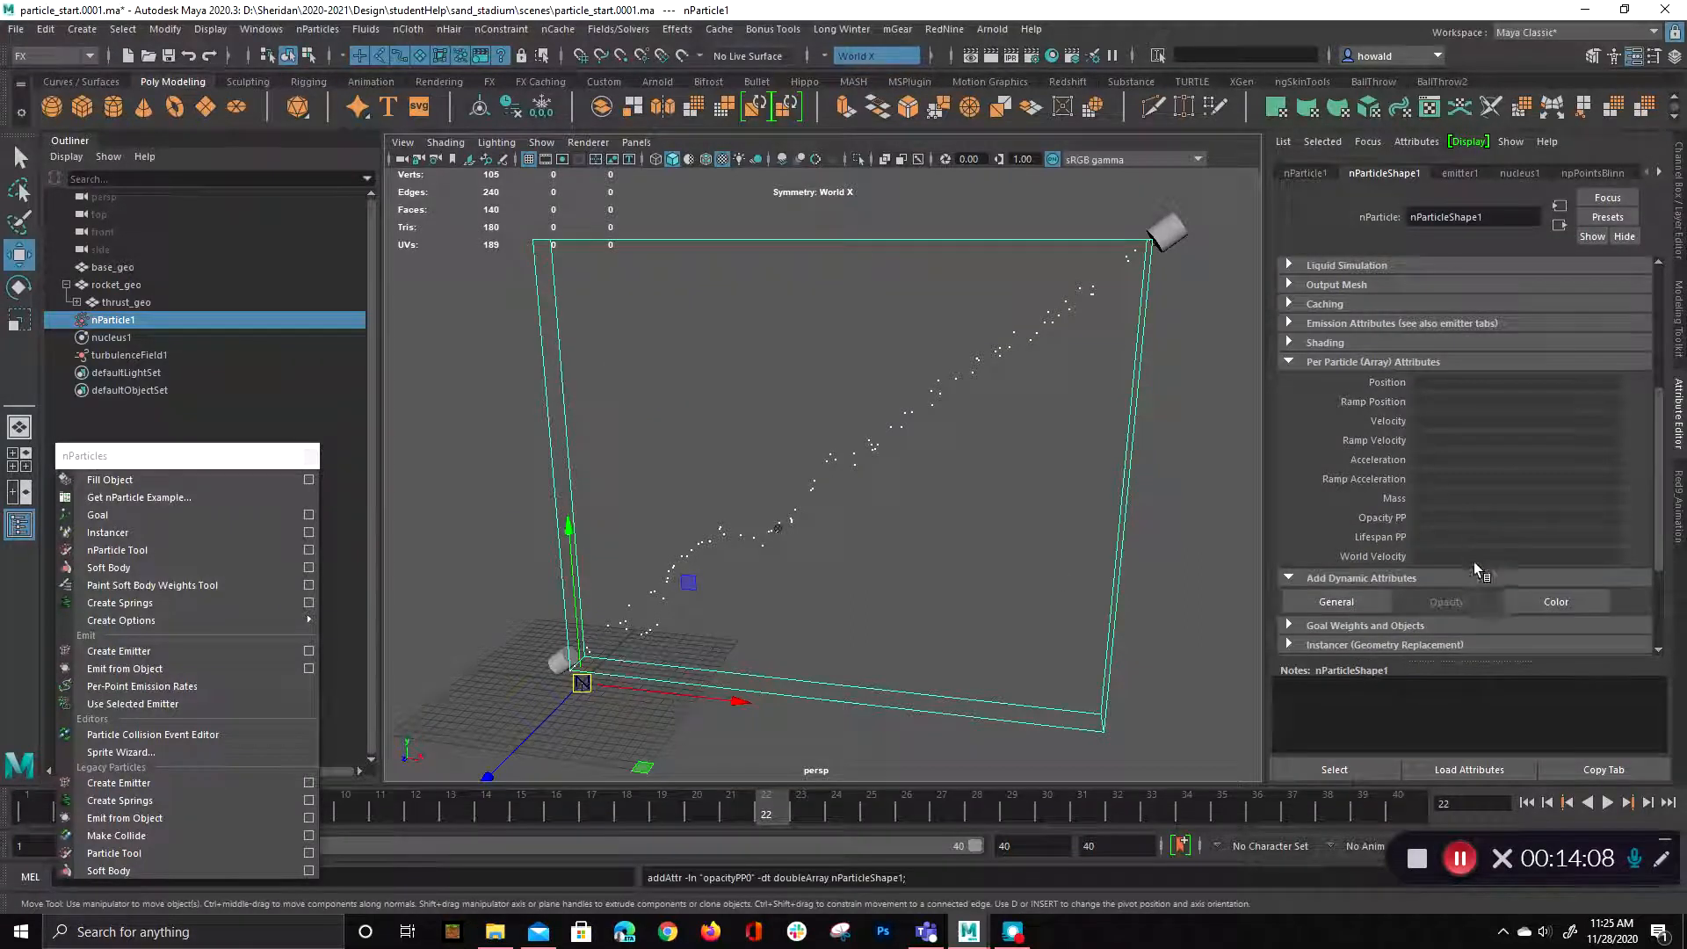
click(1556, 608)
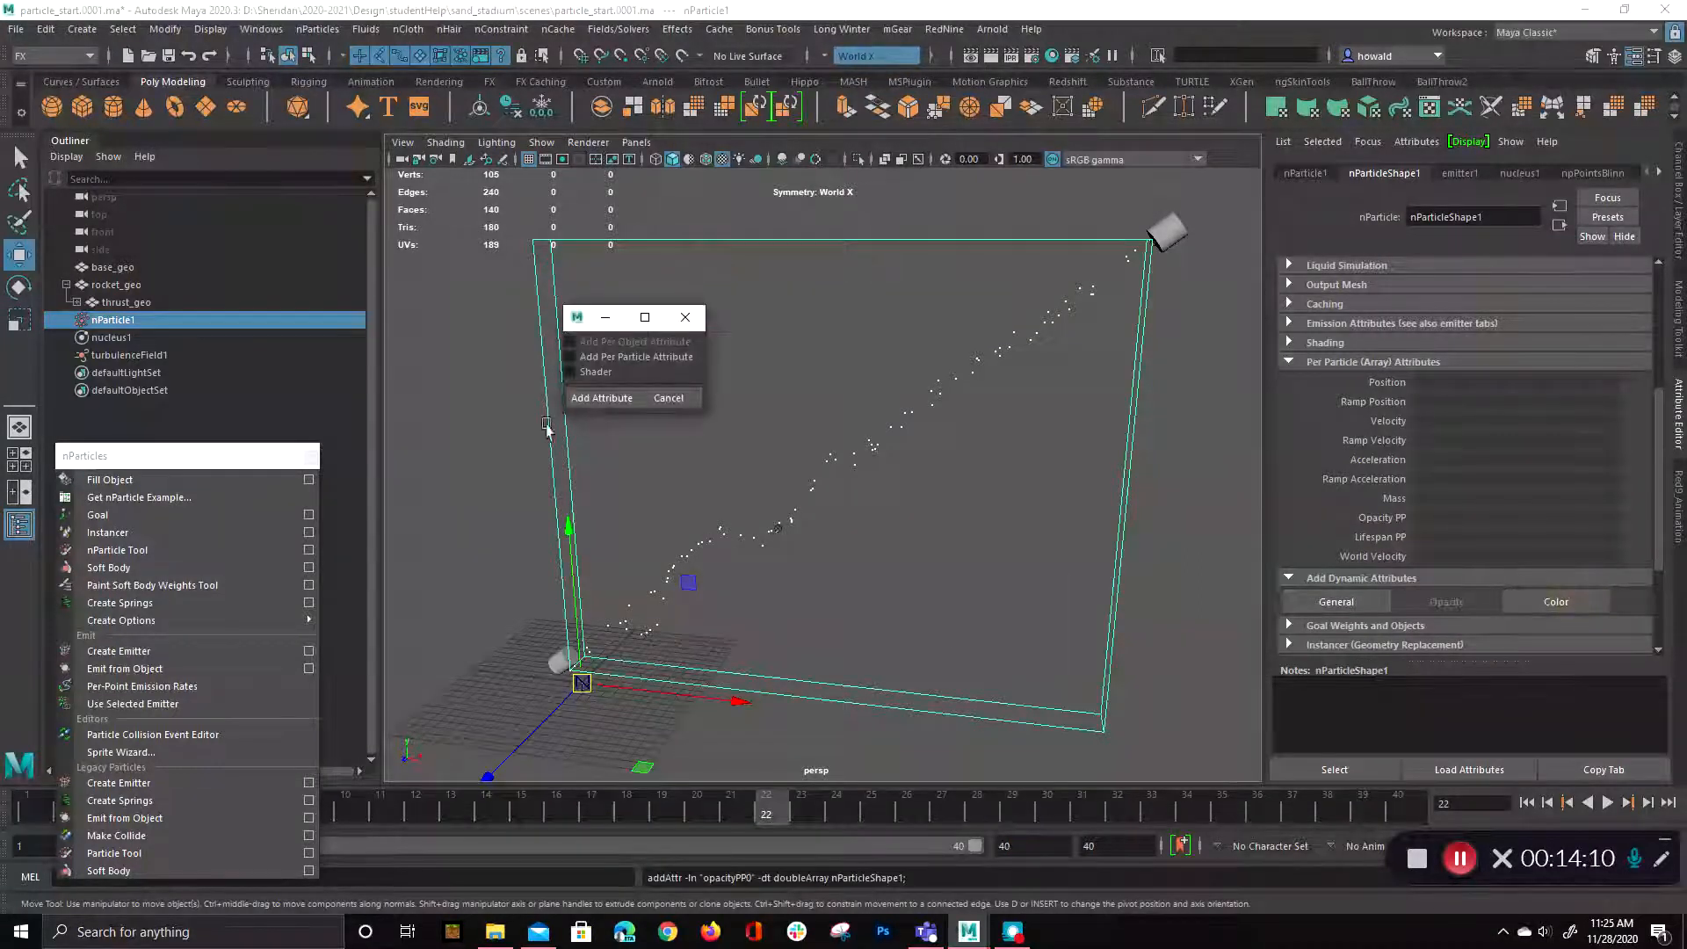
click(613, 398)
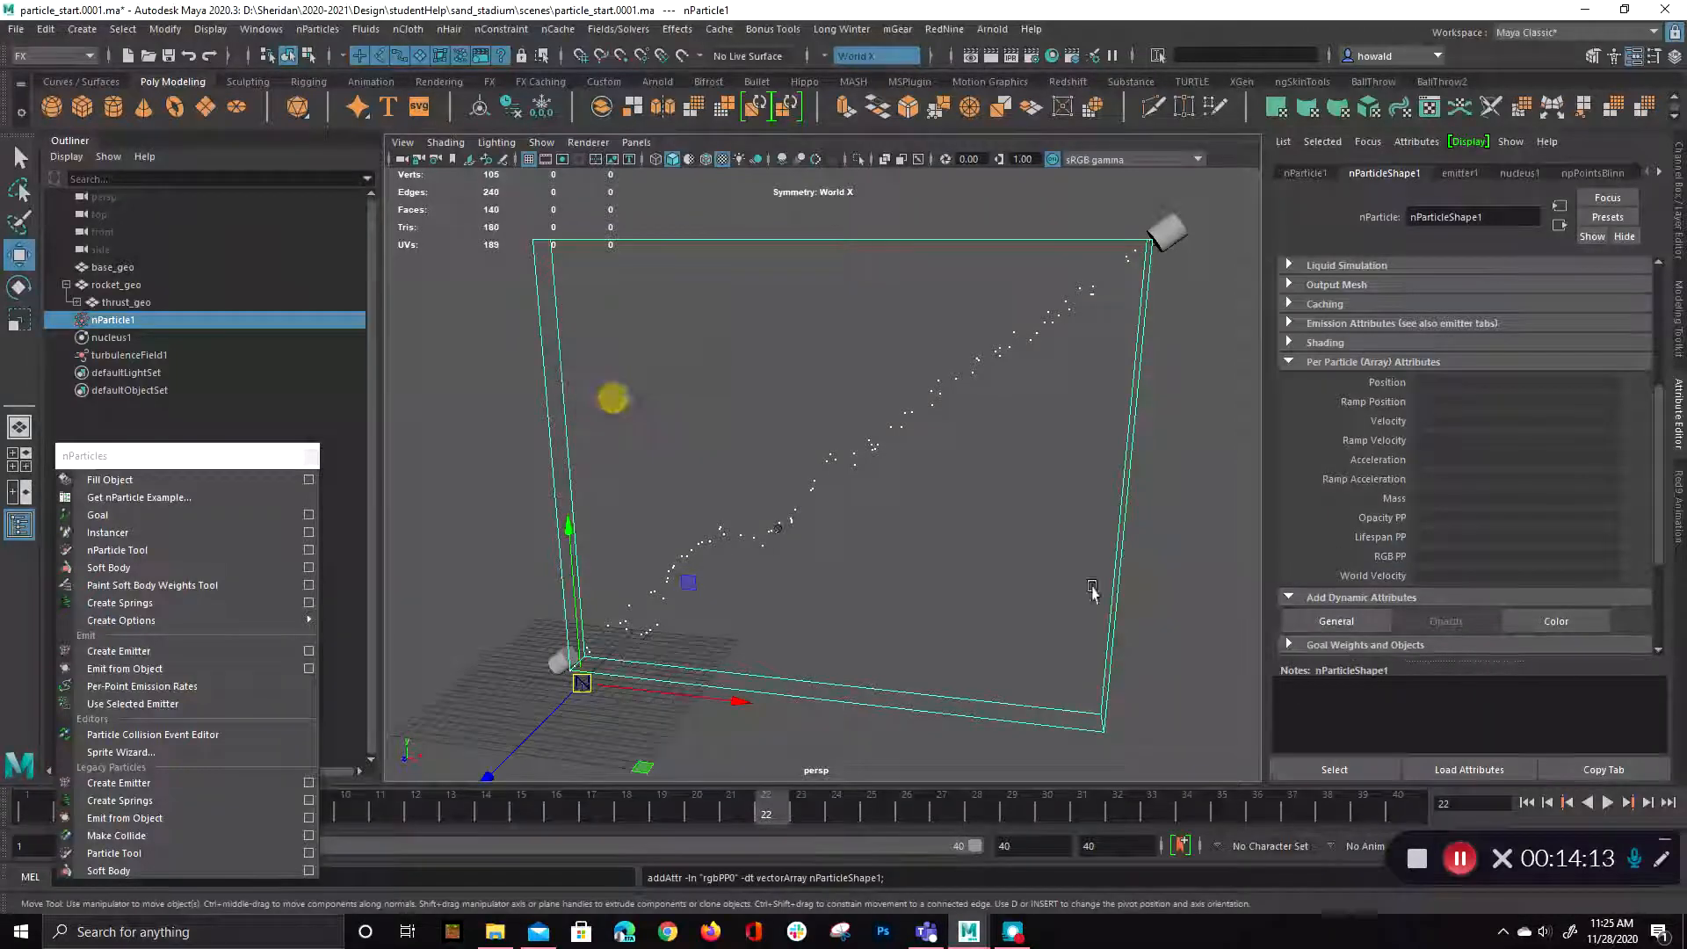
- Create a ramp for the Opacity PP attribute and play the launch
right_click(1448, 518)
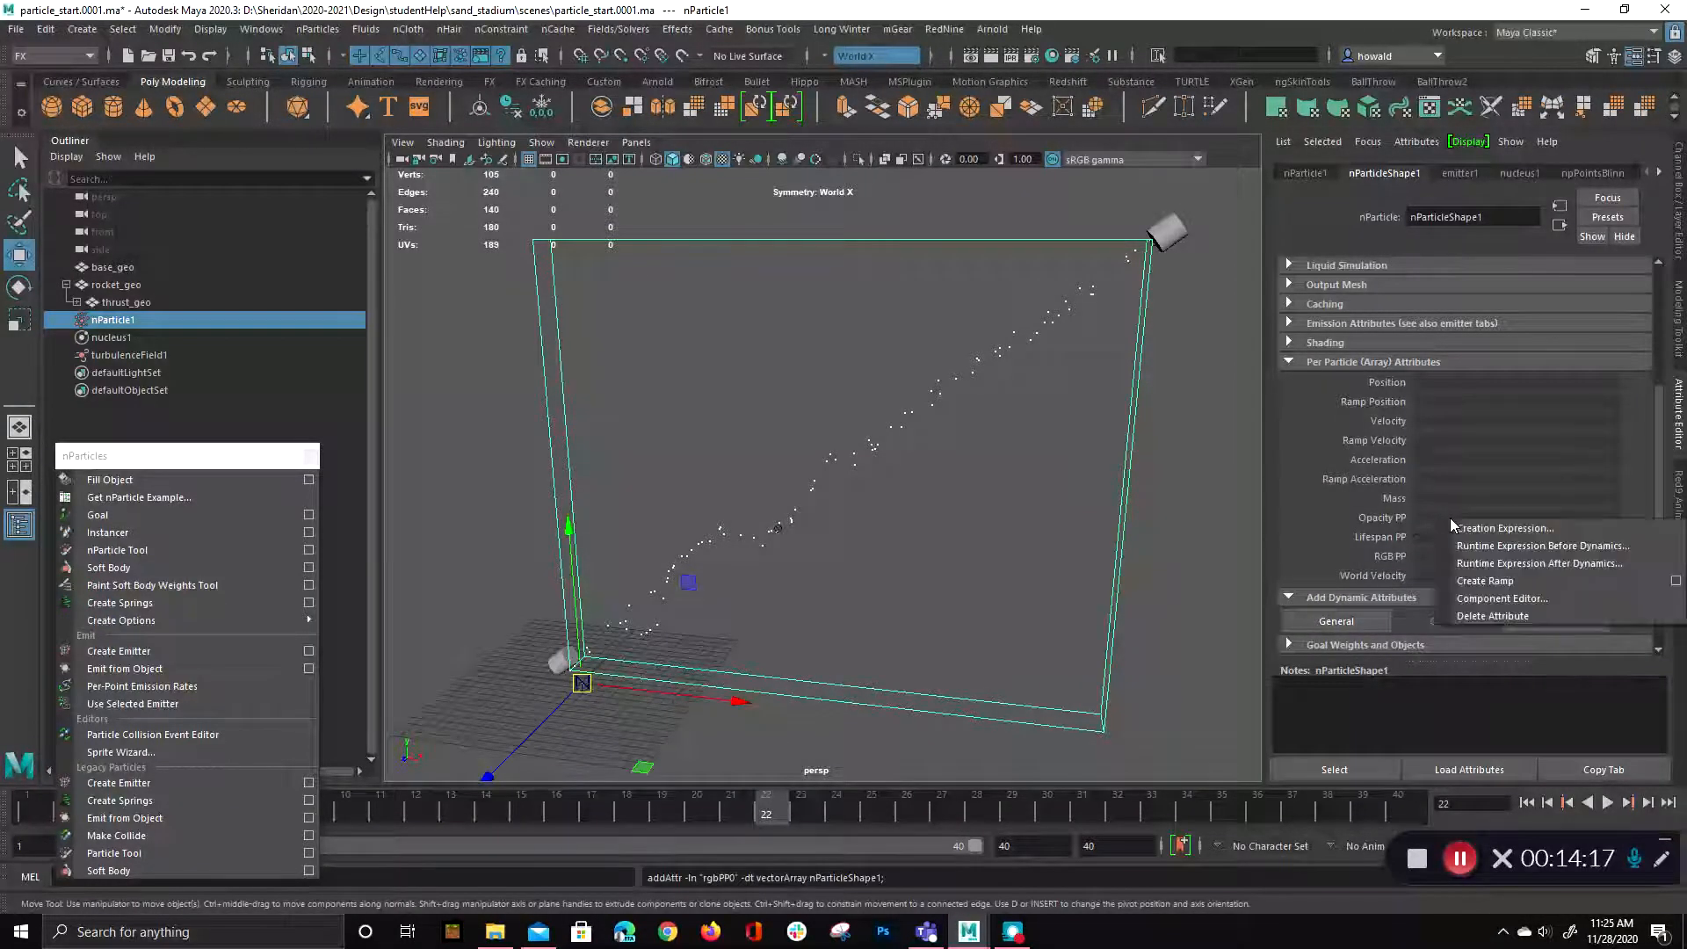
click(1515, 581)
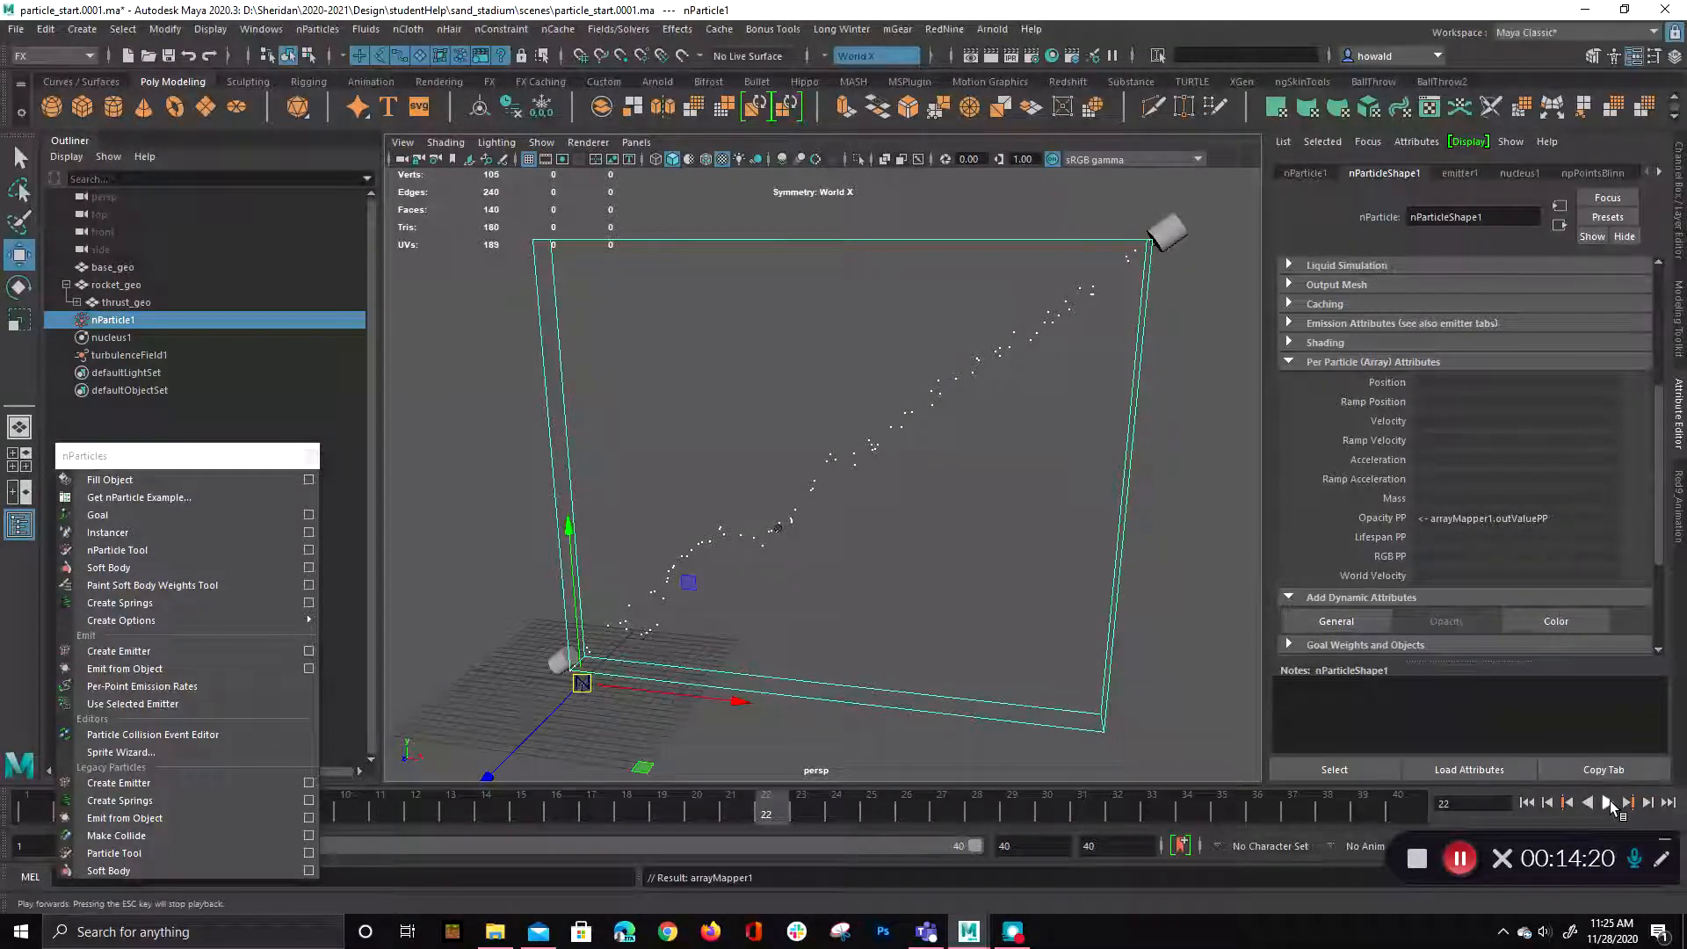
click(1608, 802)
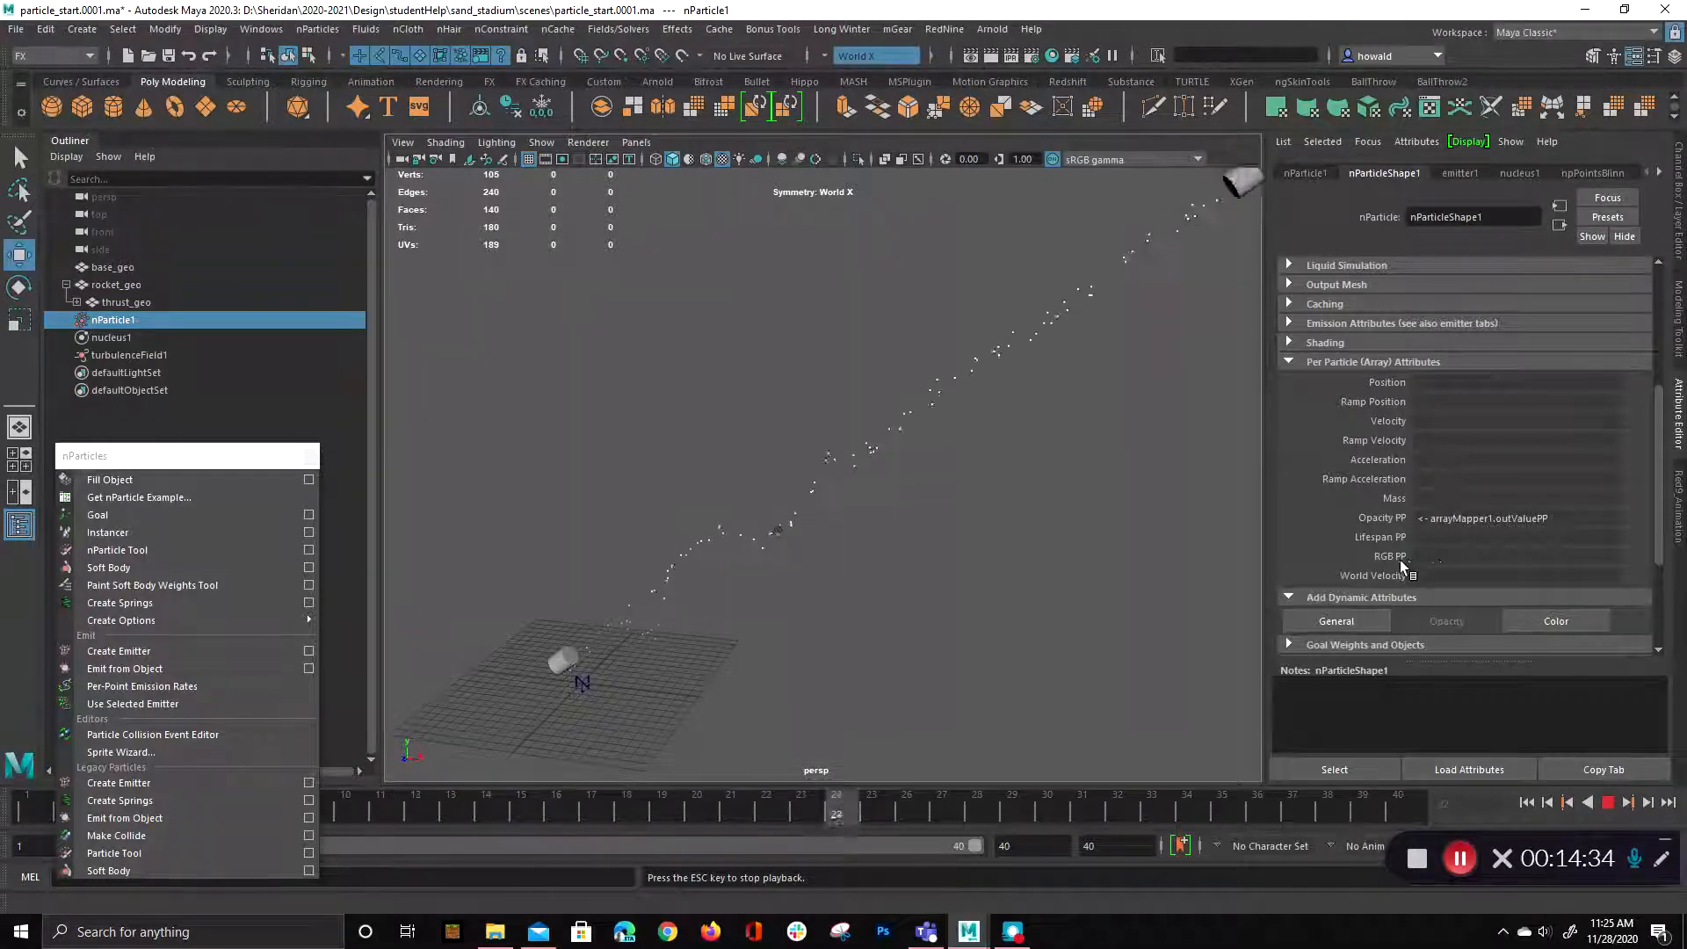
- Create a ramp for the RGB PP attribute and open that ramp for editing
right_click(1445, 556)
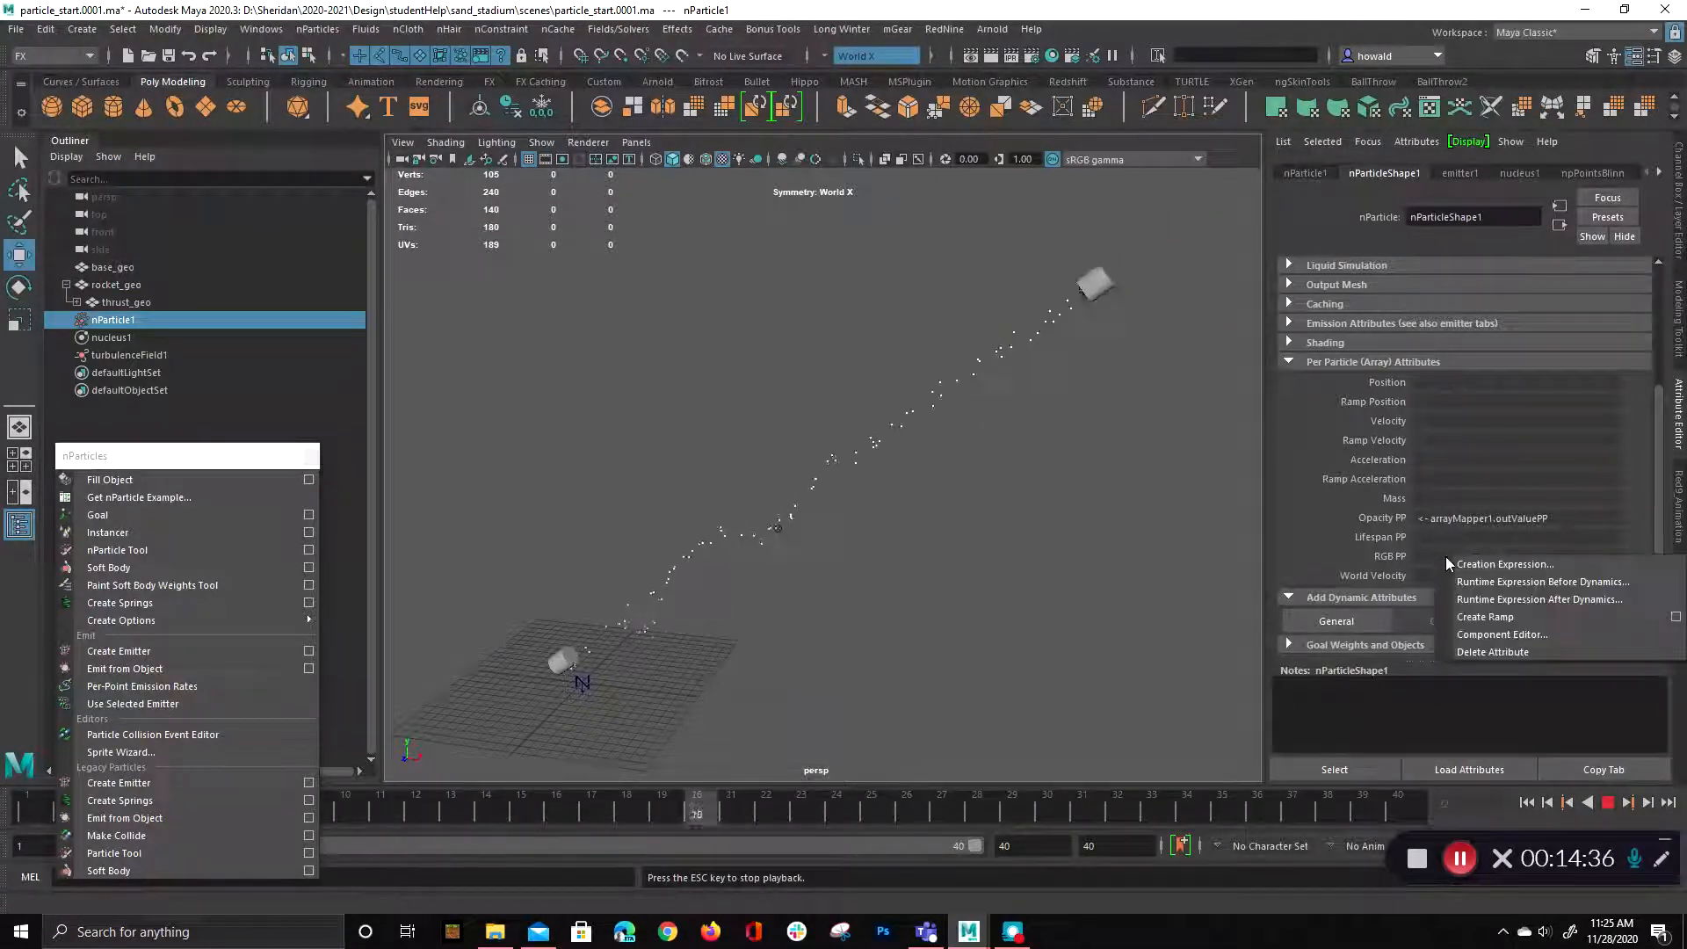
click(1564, 617)
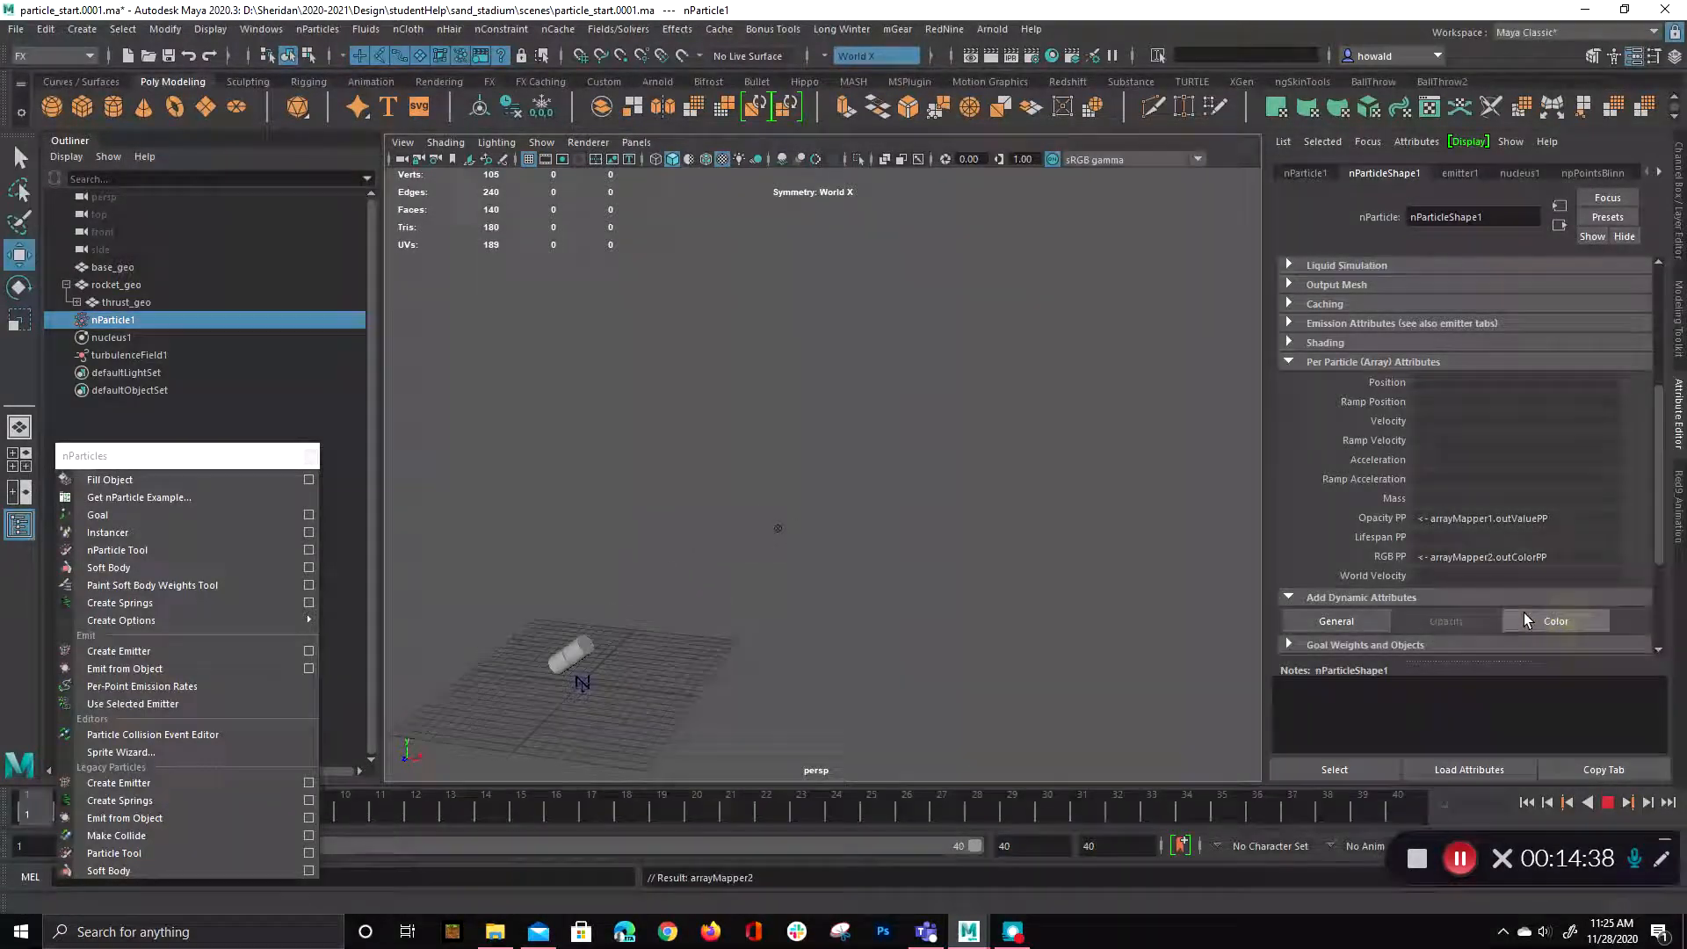
right_click(1453, 557)
mouse_move(1489, 571)
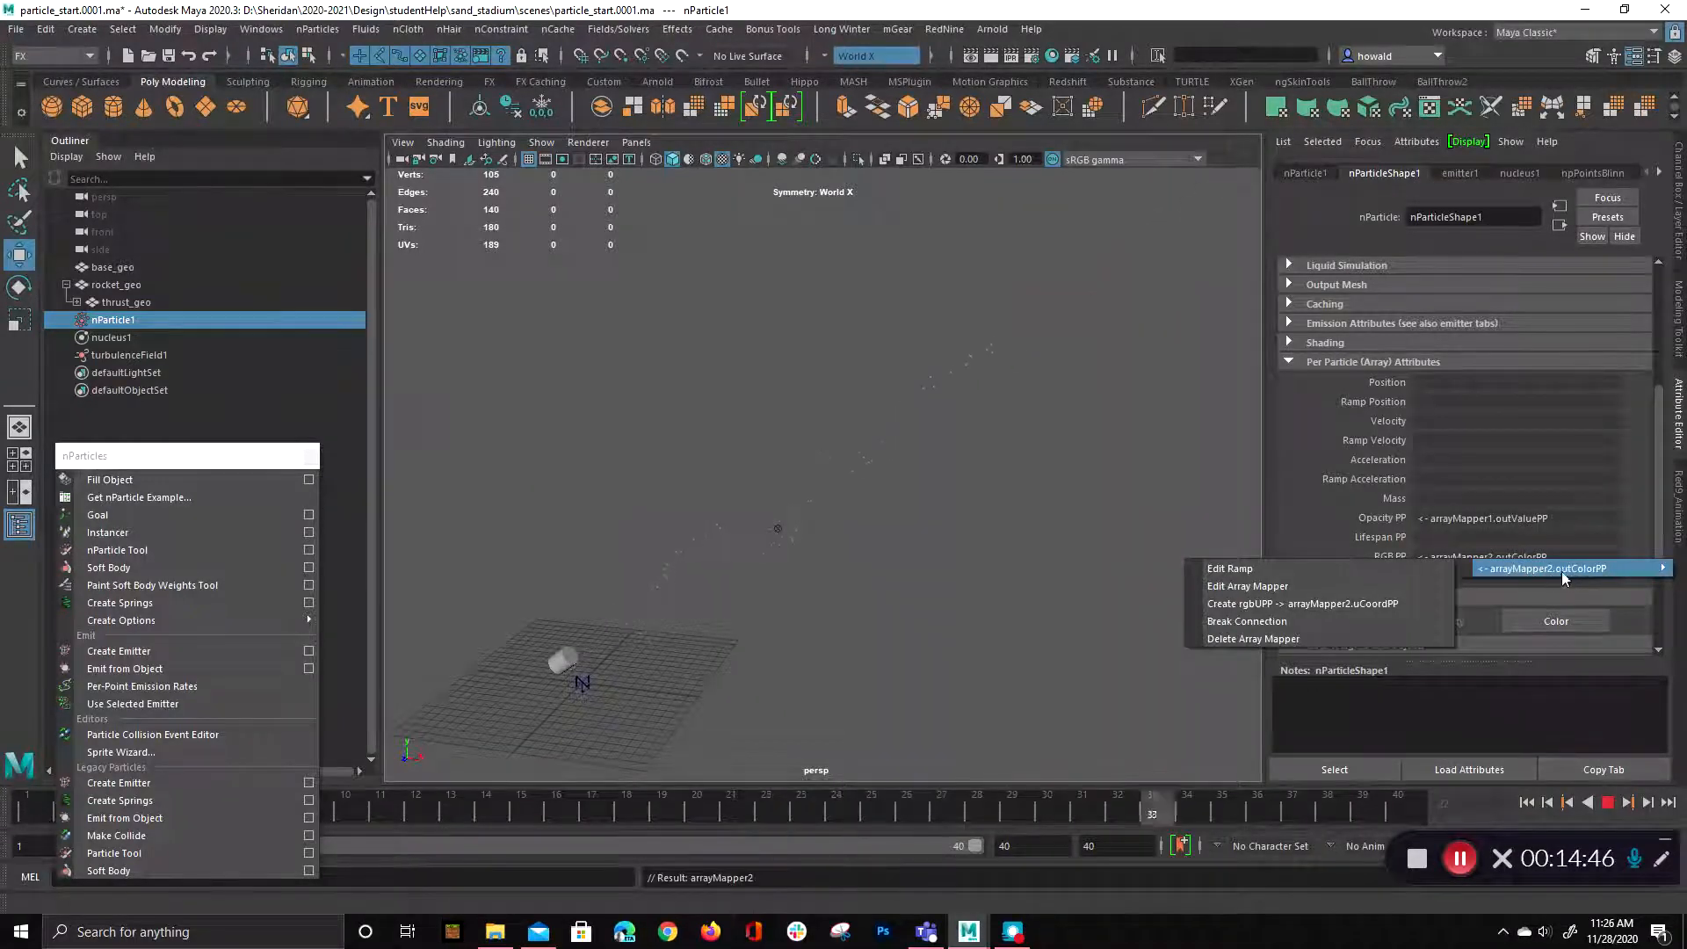
click(1388, 568)
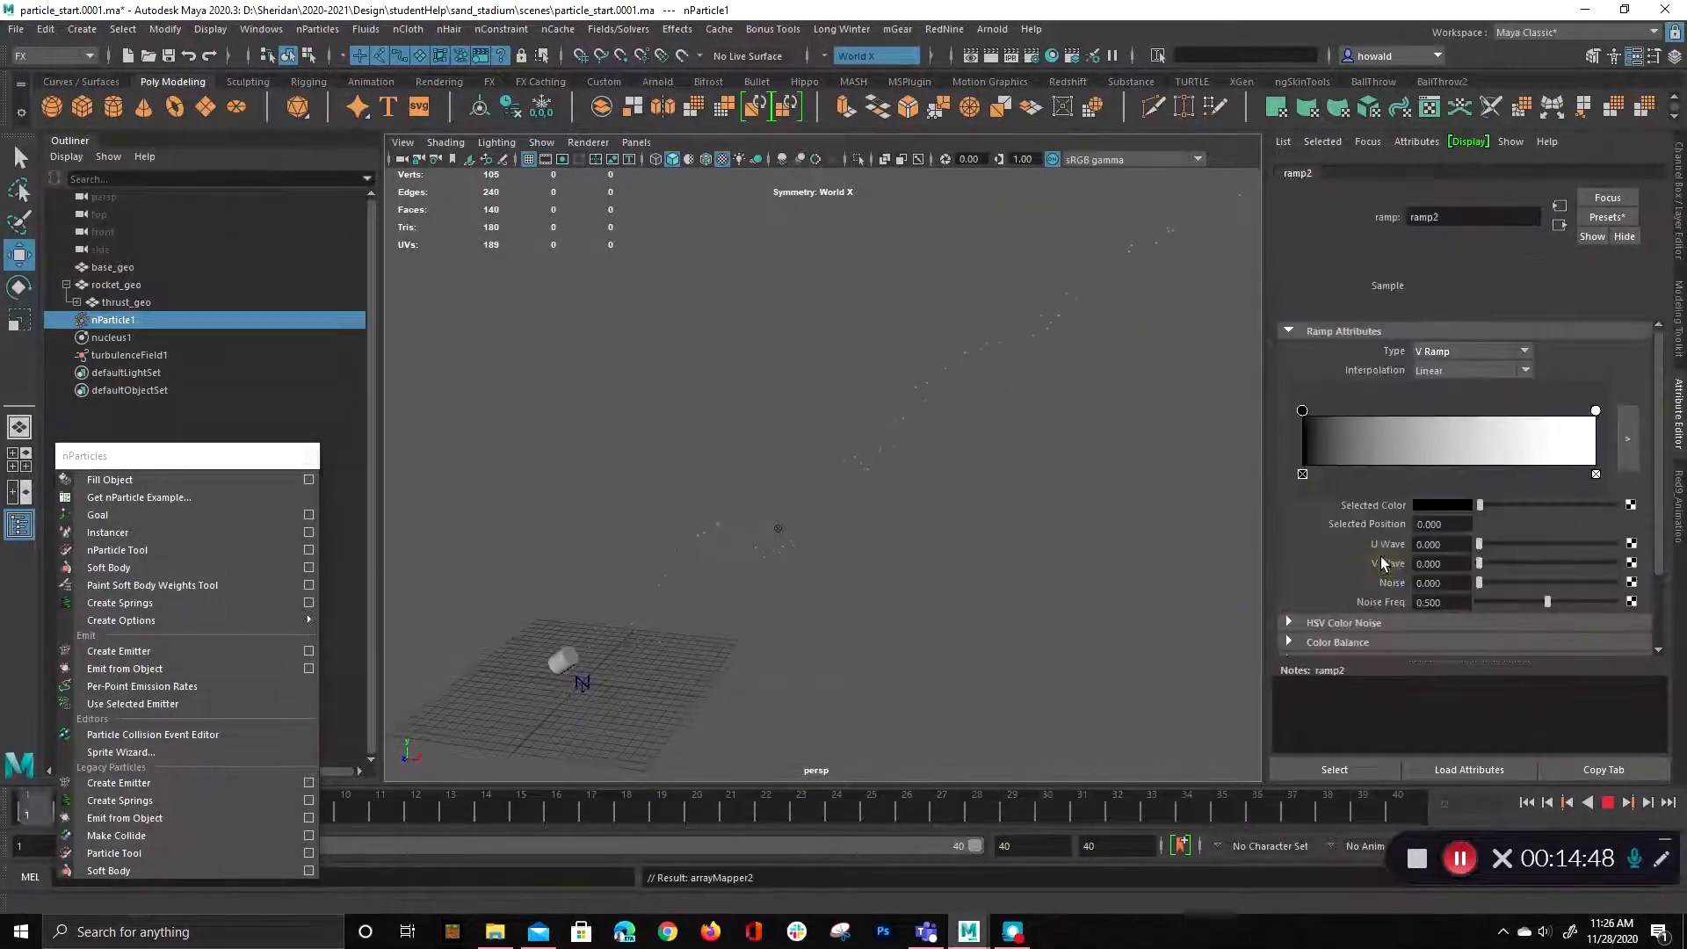
- Move the black marker of the RGB PP ramp slightly inward from the start of the gradient
click(1308, 441)
drag(1595, 411, 1609, 438)
drag(1310, 412, 1345, 411)
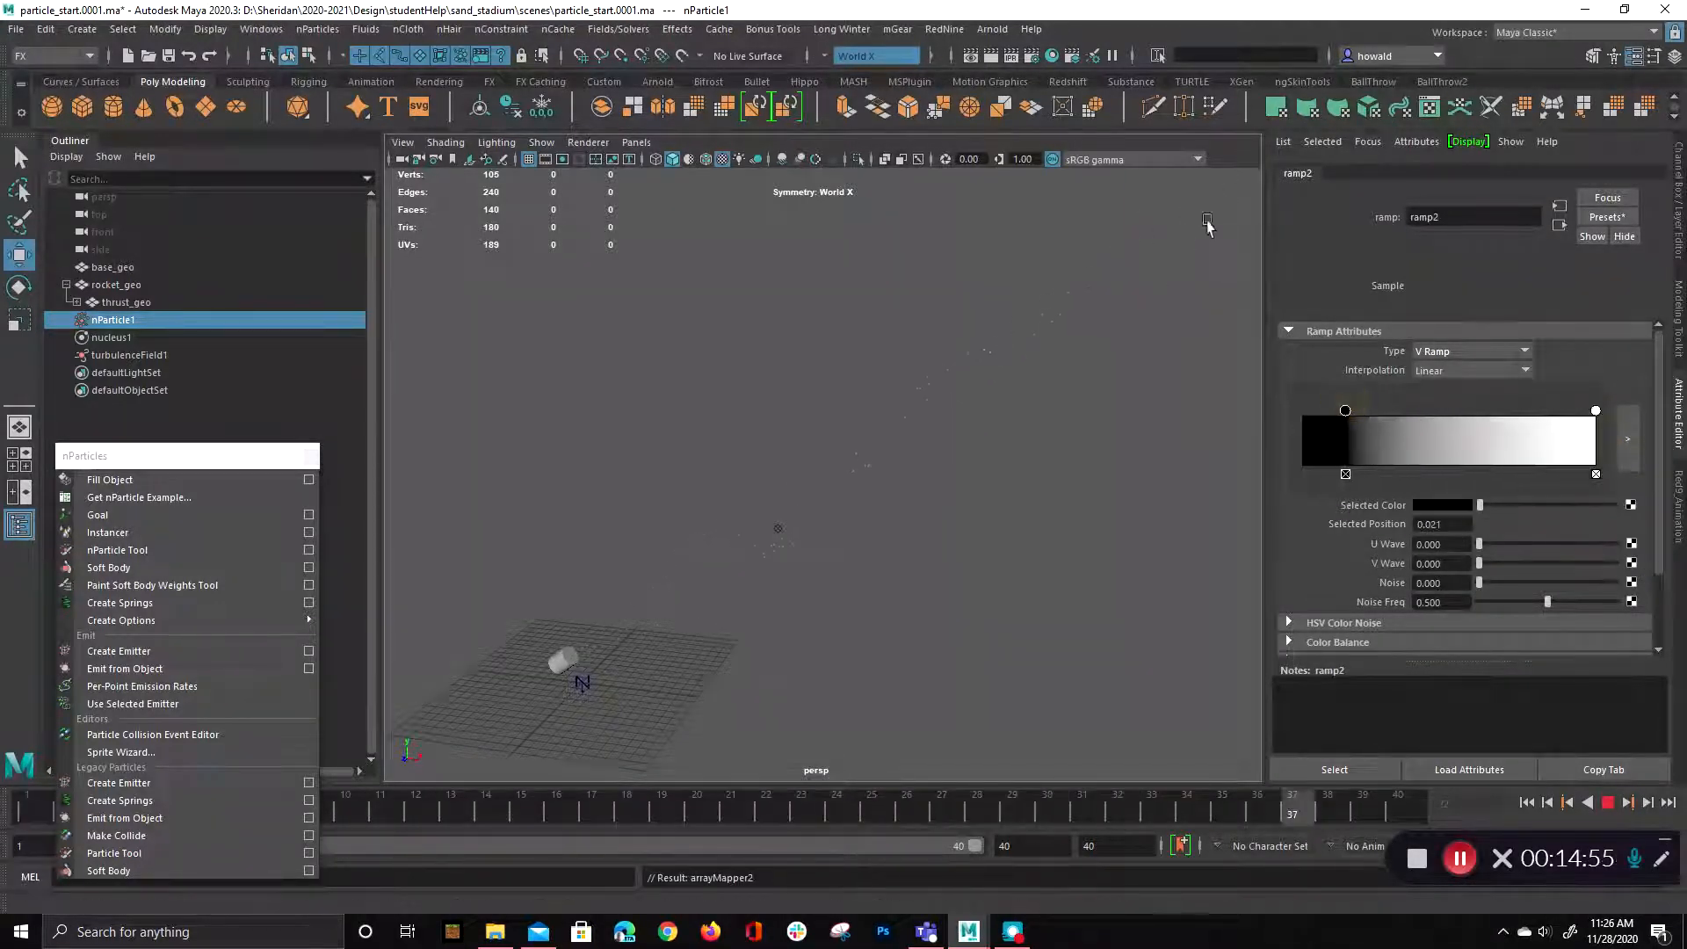
- Change the black marker of the RGB PP ramp to a bright magenta pink
click(1441, 505)
drag(1563, 528, 1587, 541)
click(1609, 547)
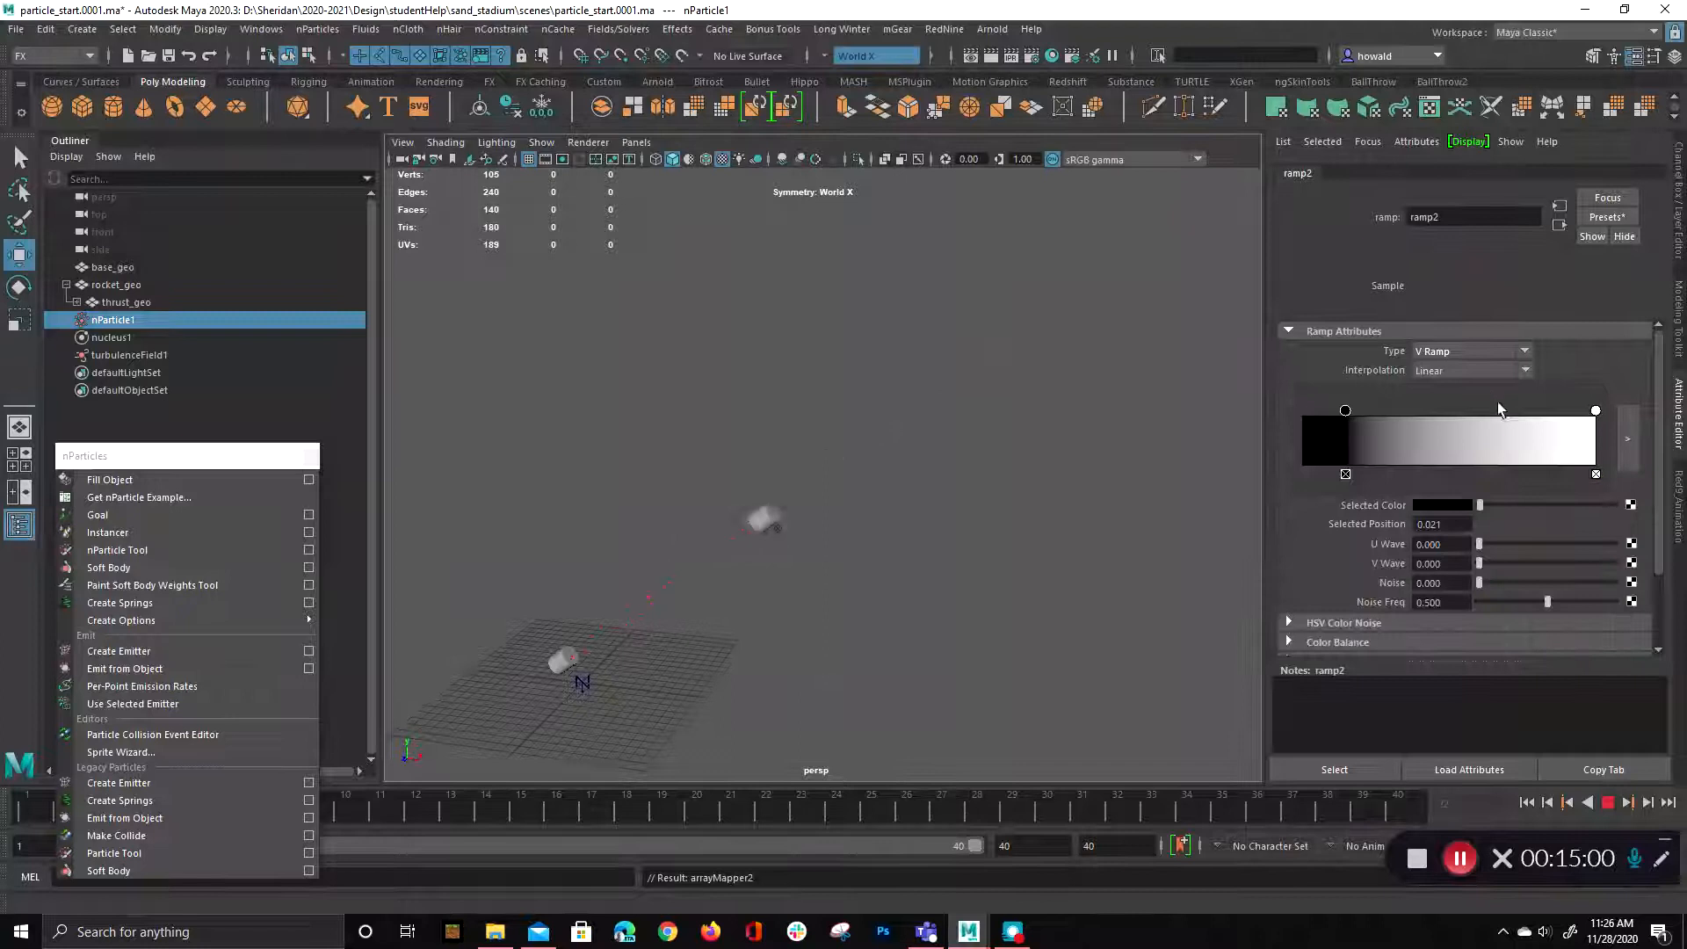
- Move the ramp's white end marker inward from the end of the gradient and change its color to light blue
drag(1594, 411, 1536, 415)
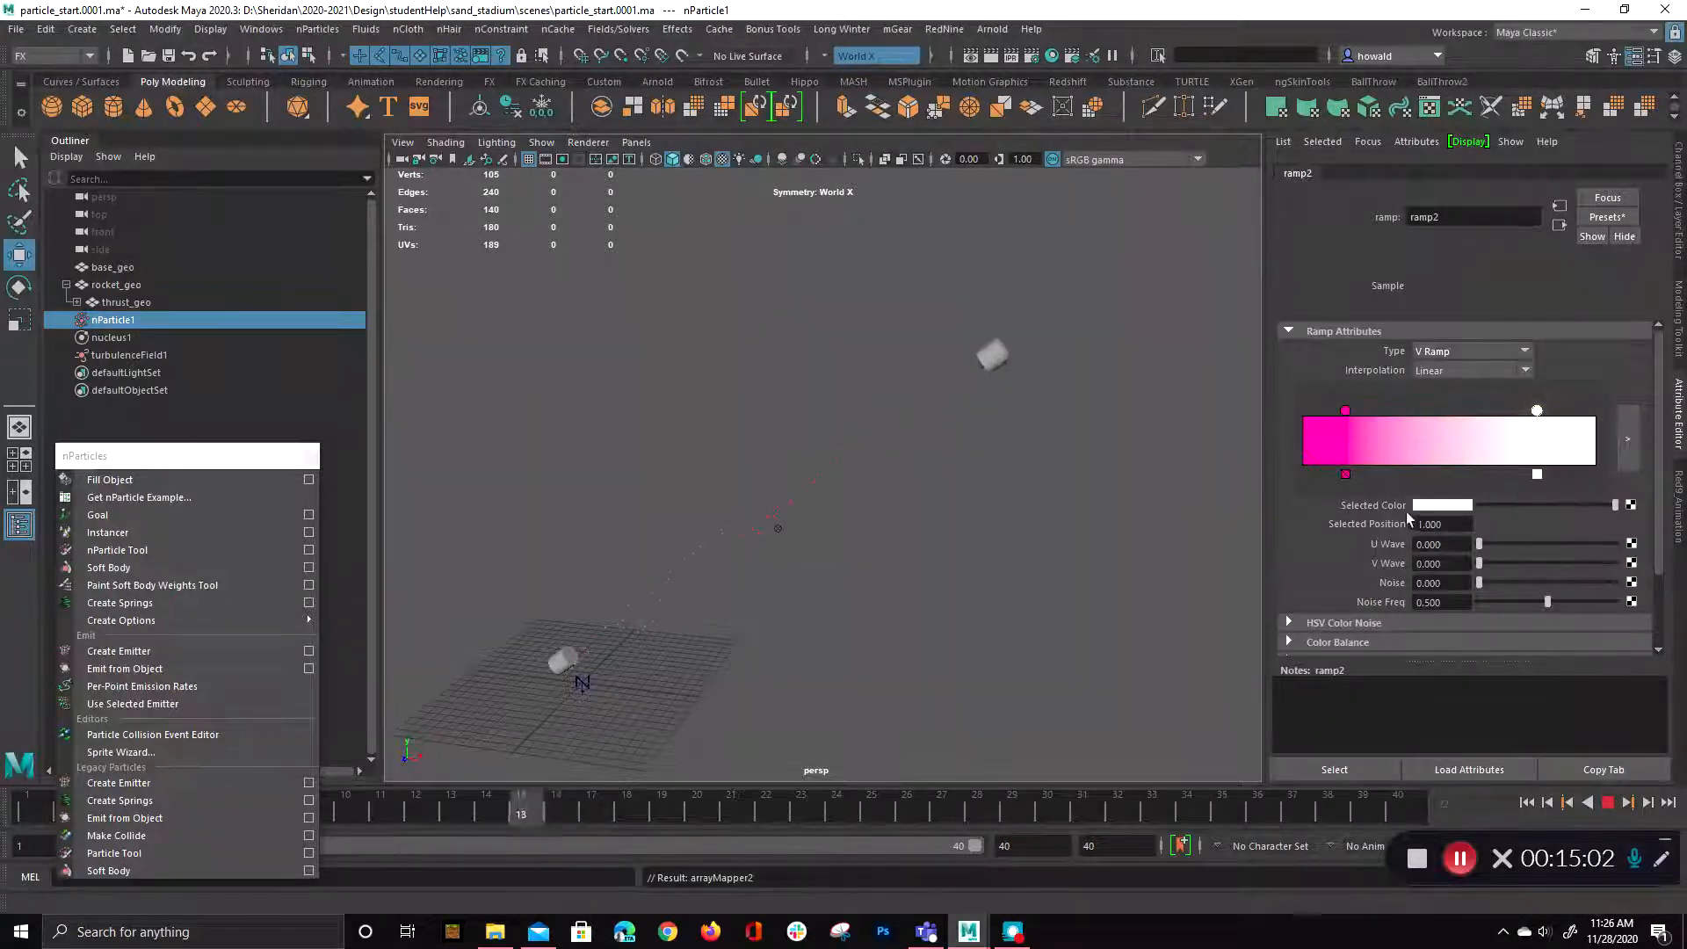
click(1430, 507)
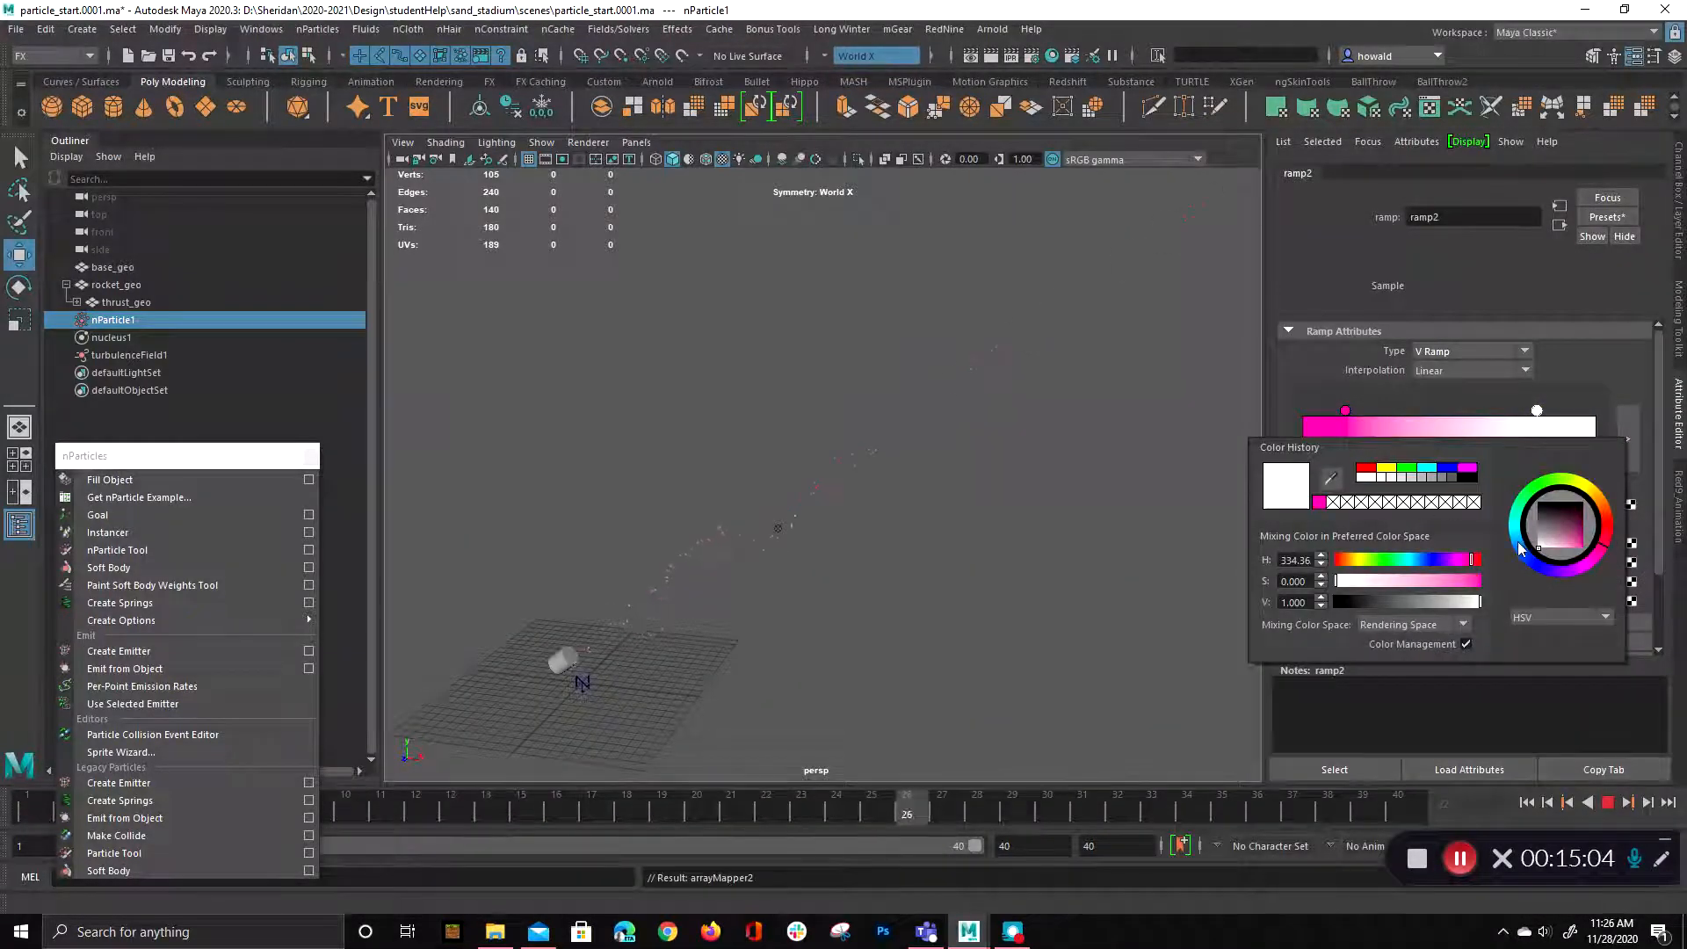
click(1516, 543)
drag(1550, 532, 1649, 604)
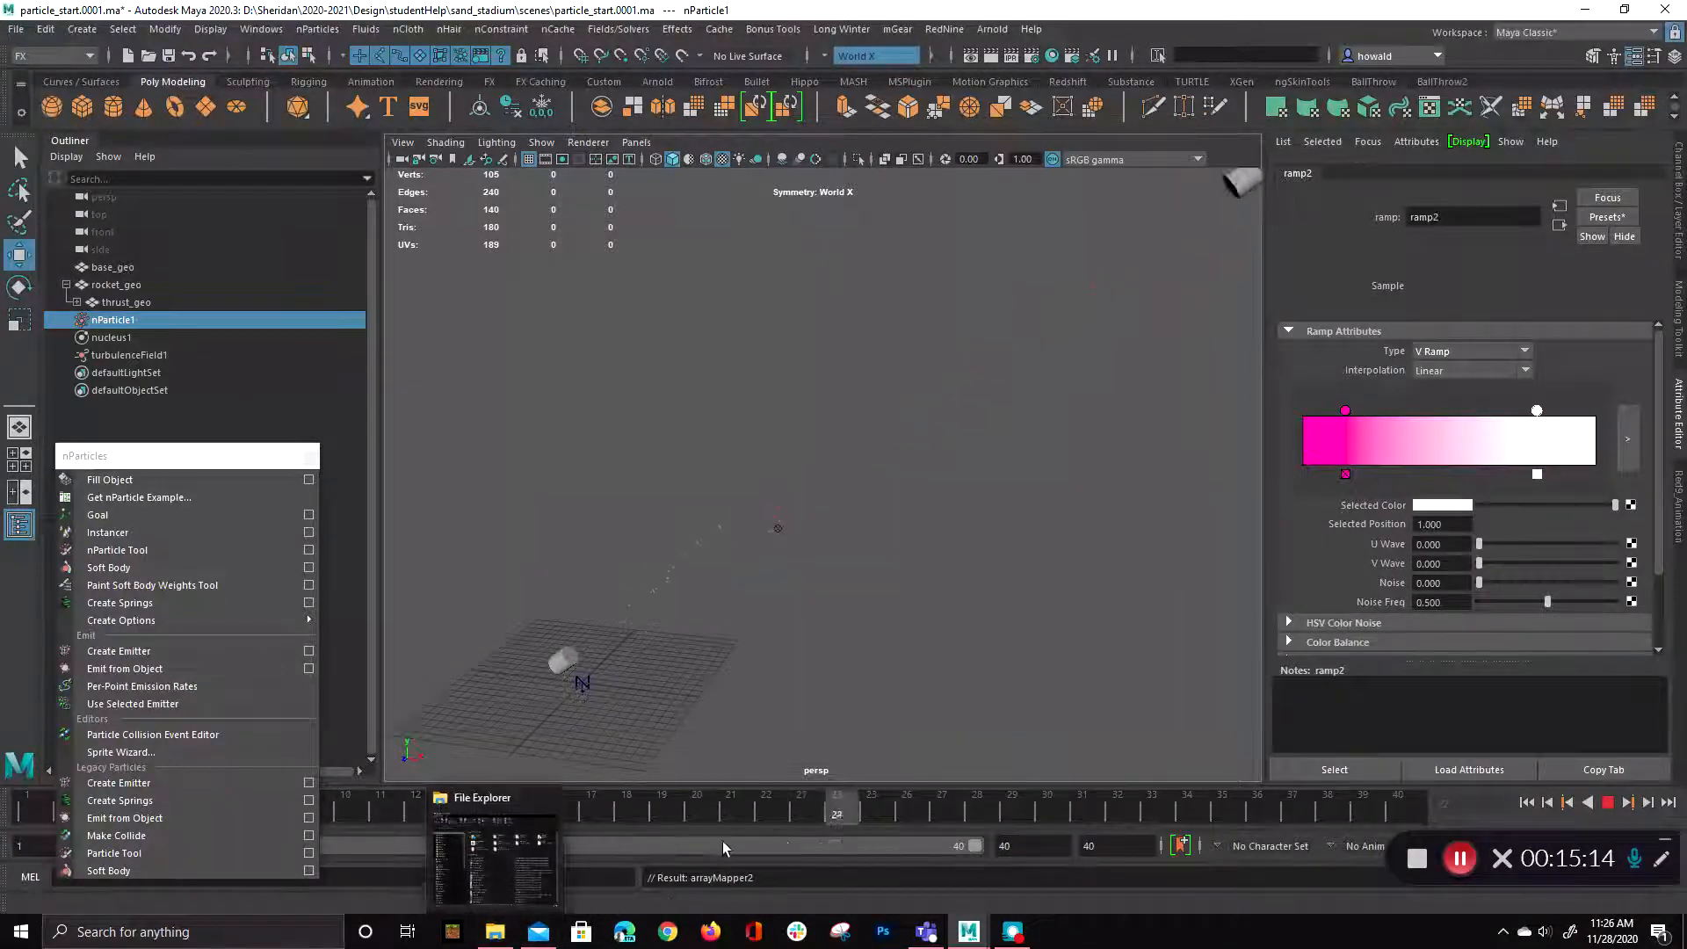
click(620, 799)
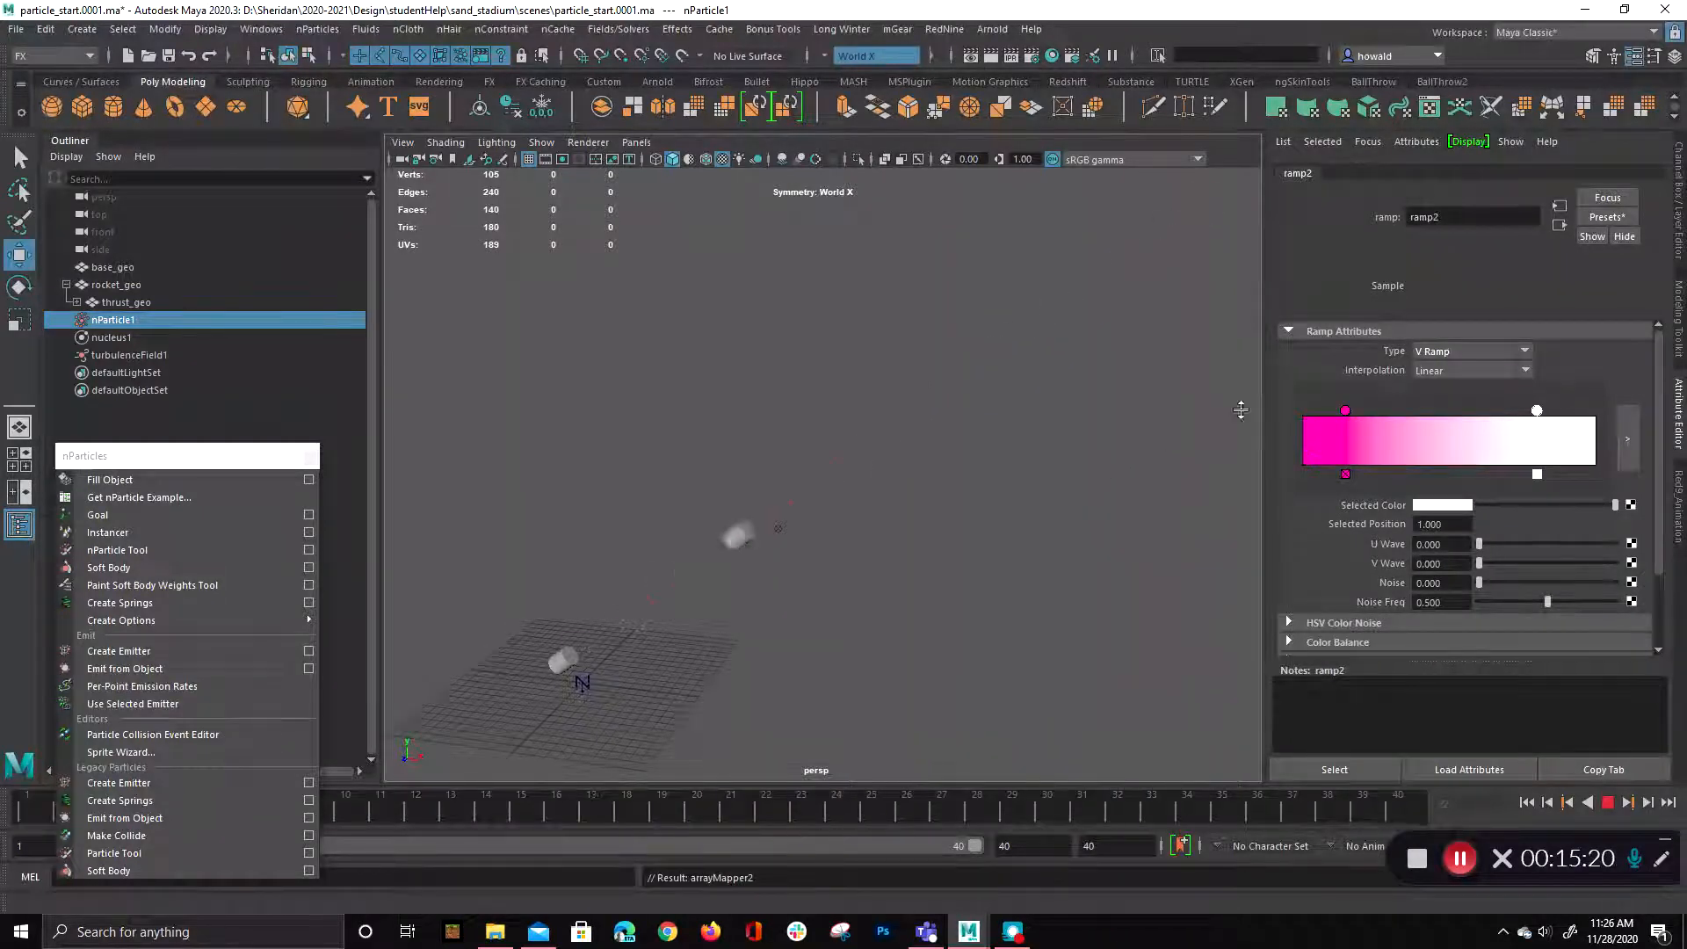
- Return to nParticleShape1, set the Radius Scale Input to Age, and lower the end point of the Radius Scale curve to 0
click(1558, 225)
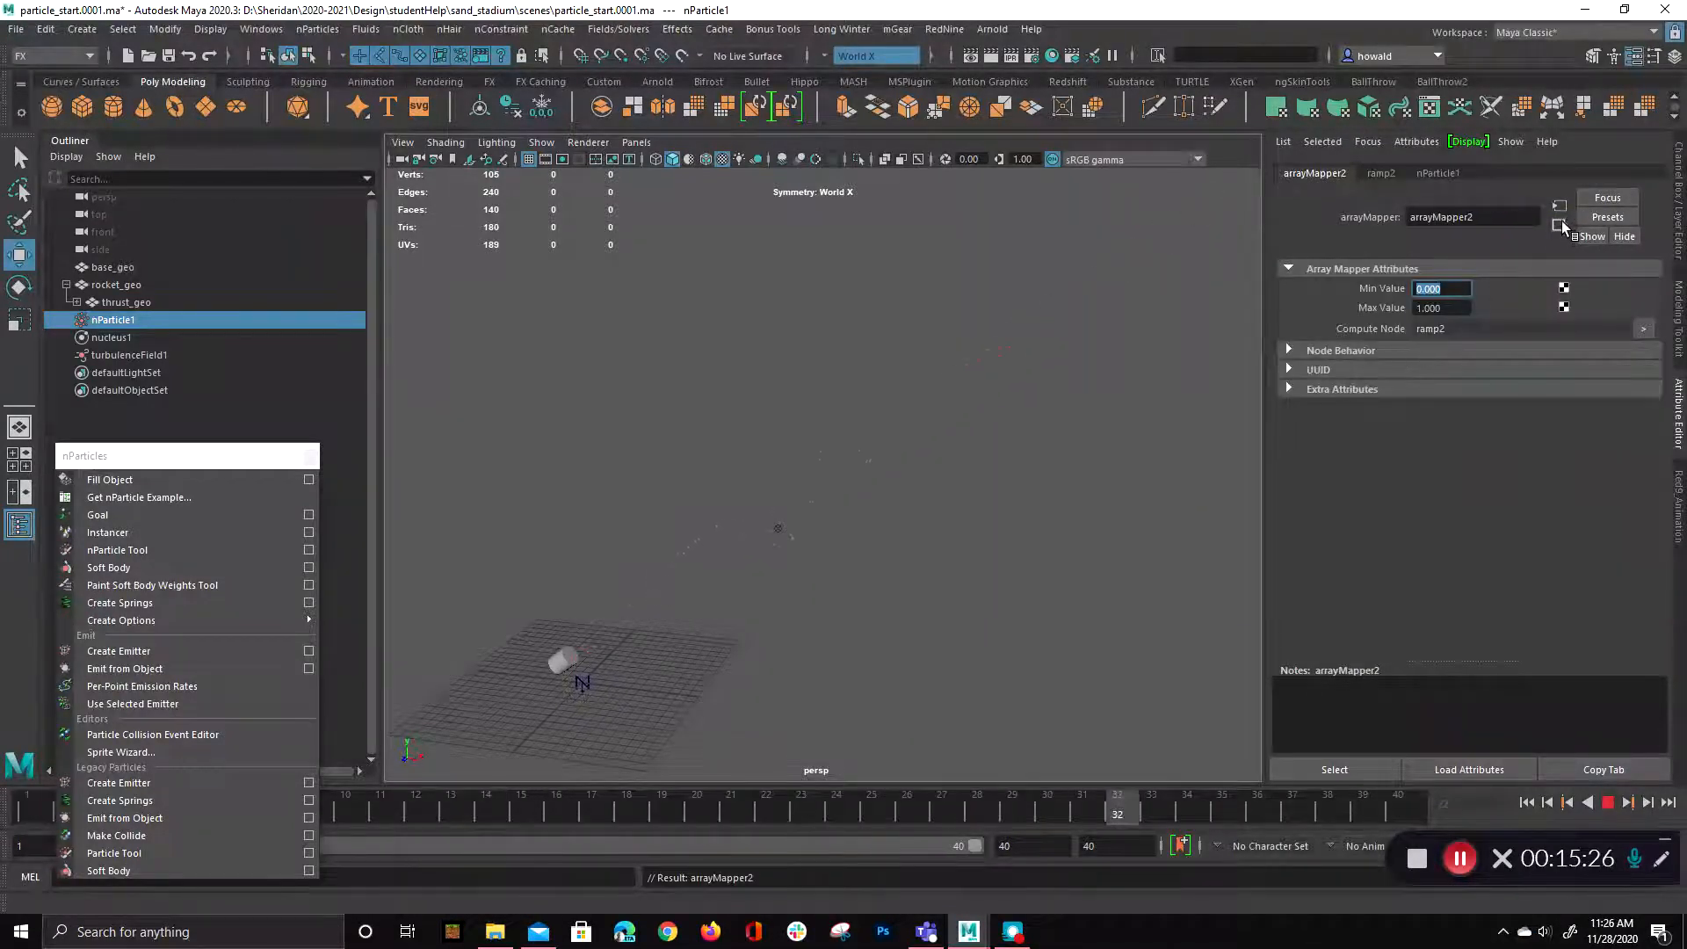
click(1558, 225)
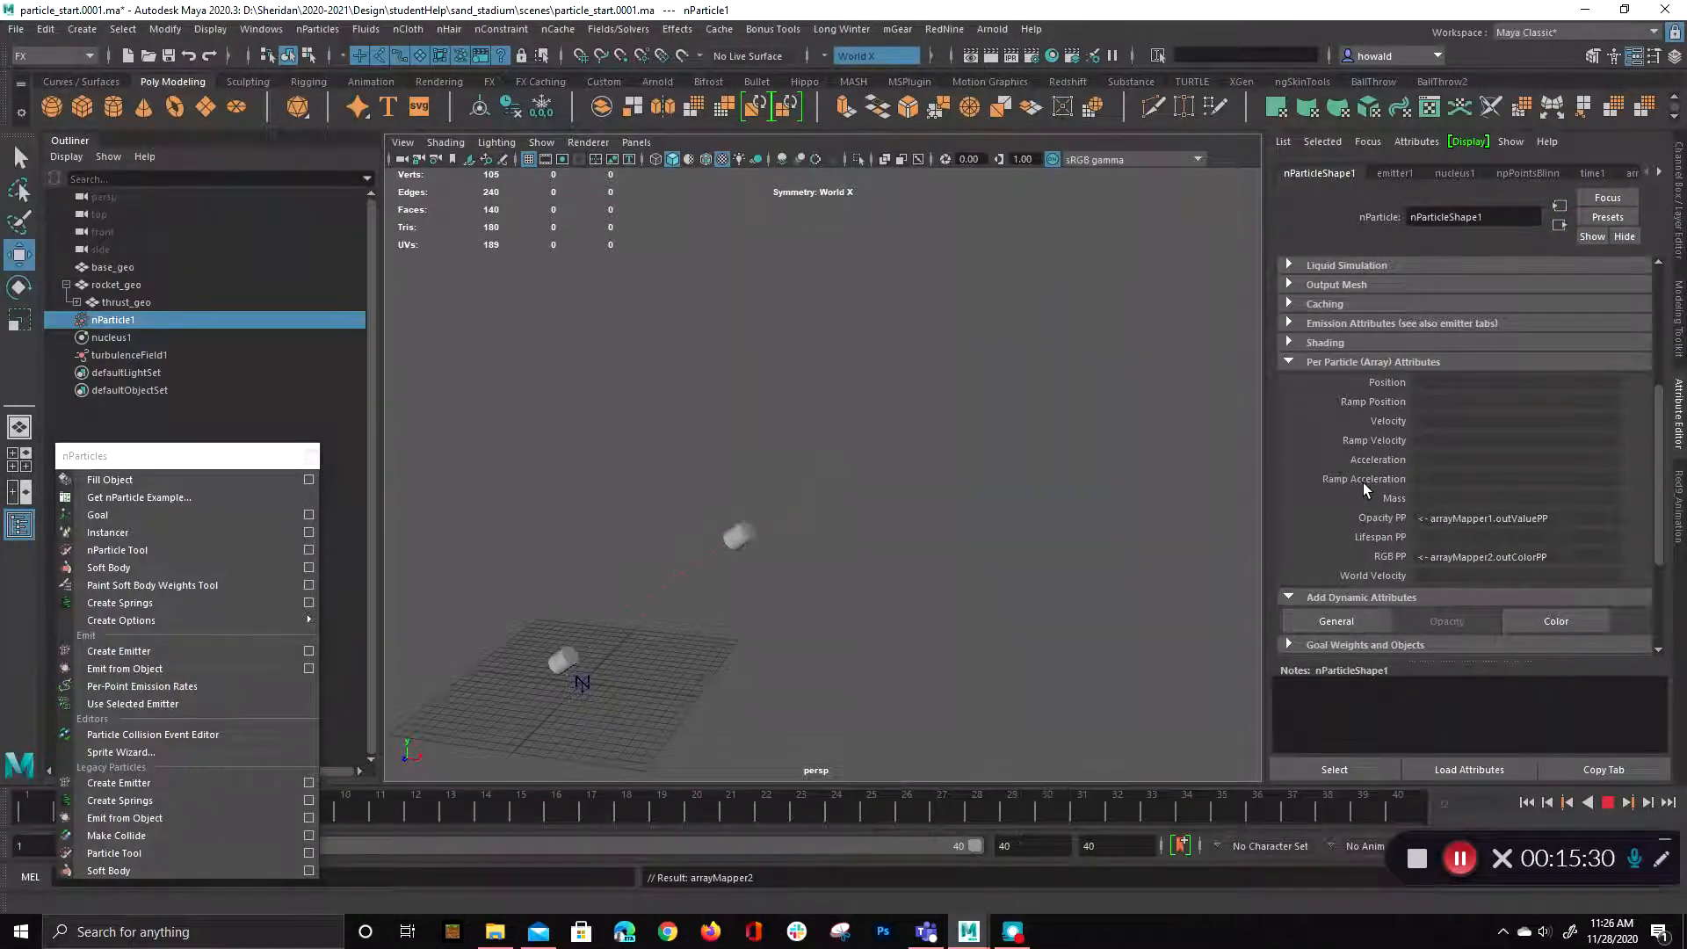
scroll(1431, 441, up, 5)
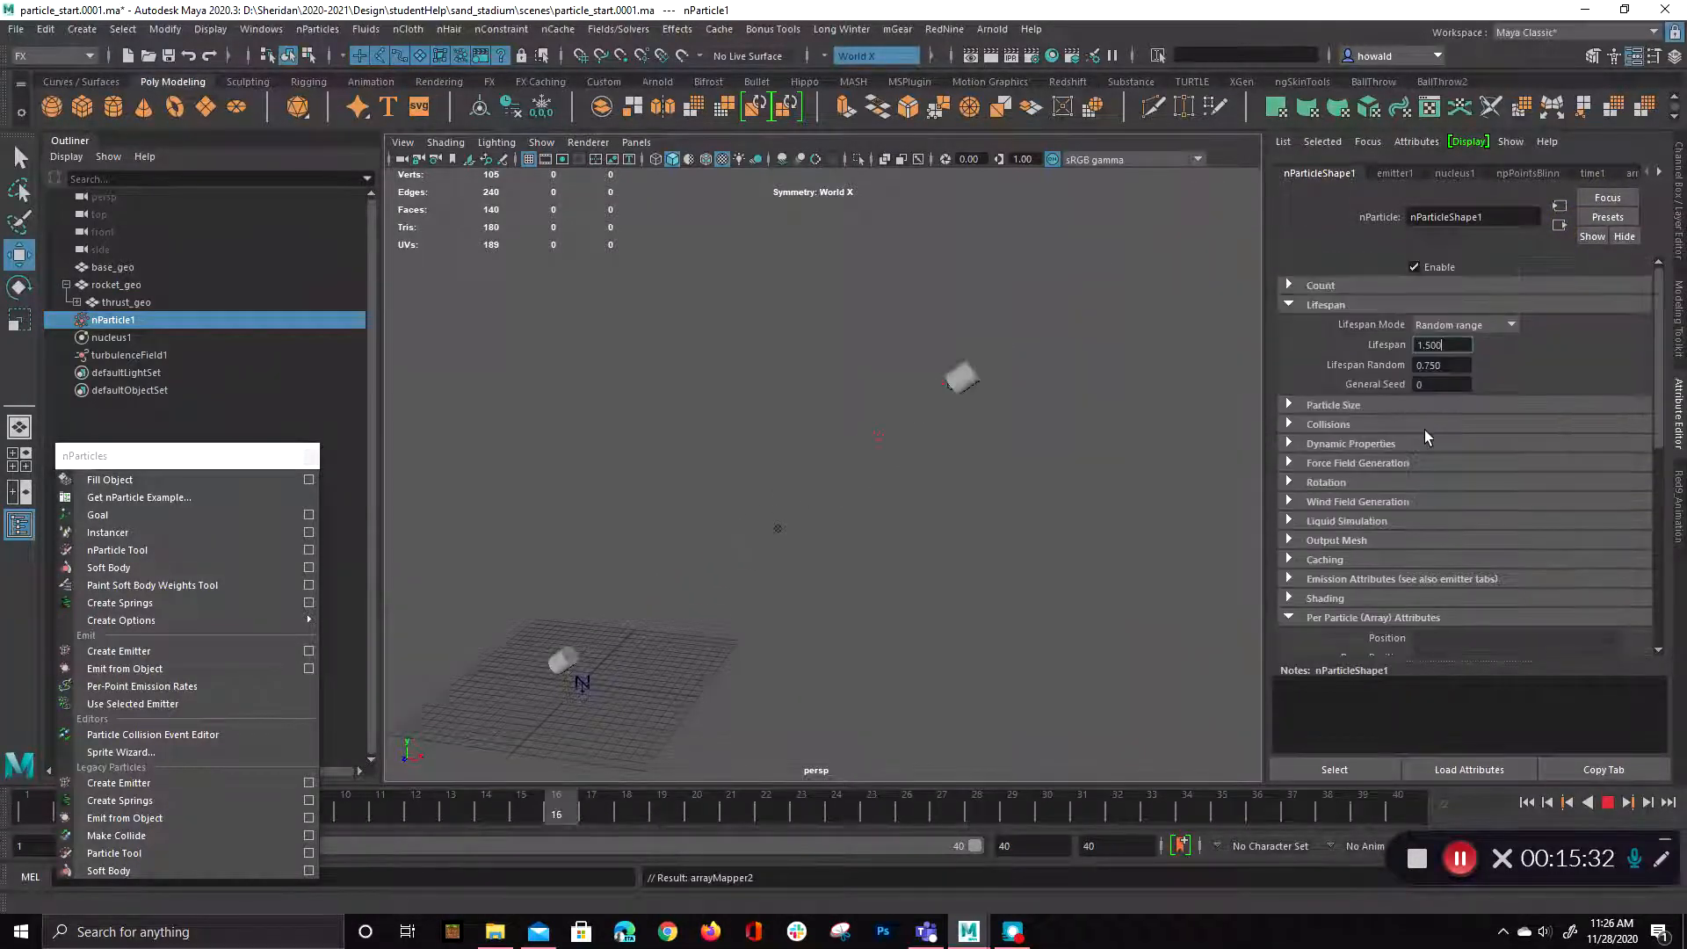
click(1287, 403)
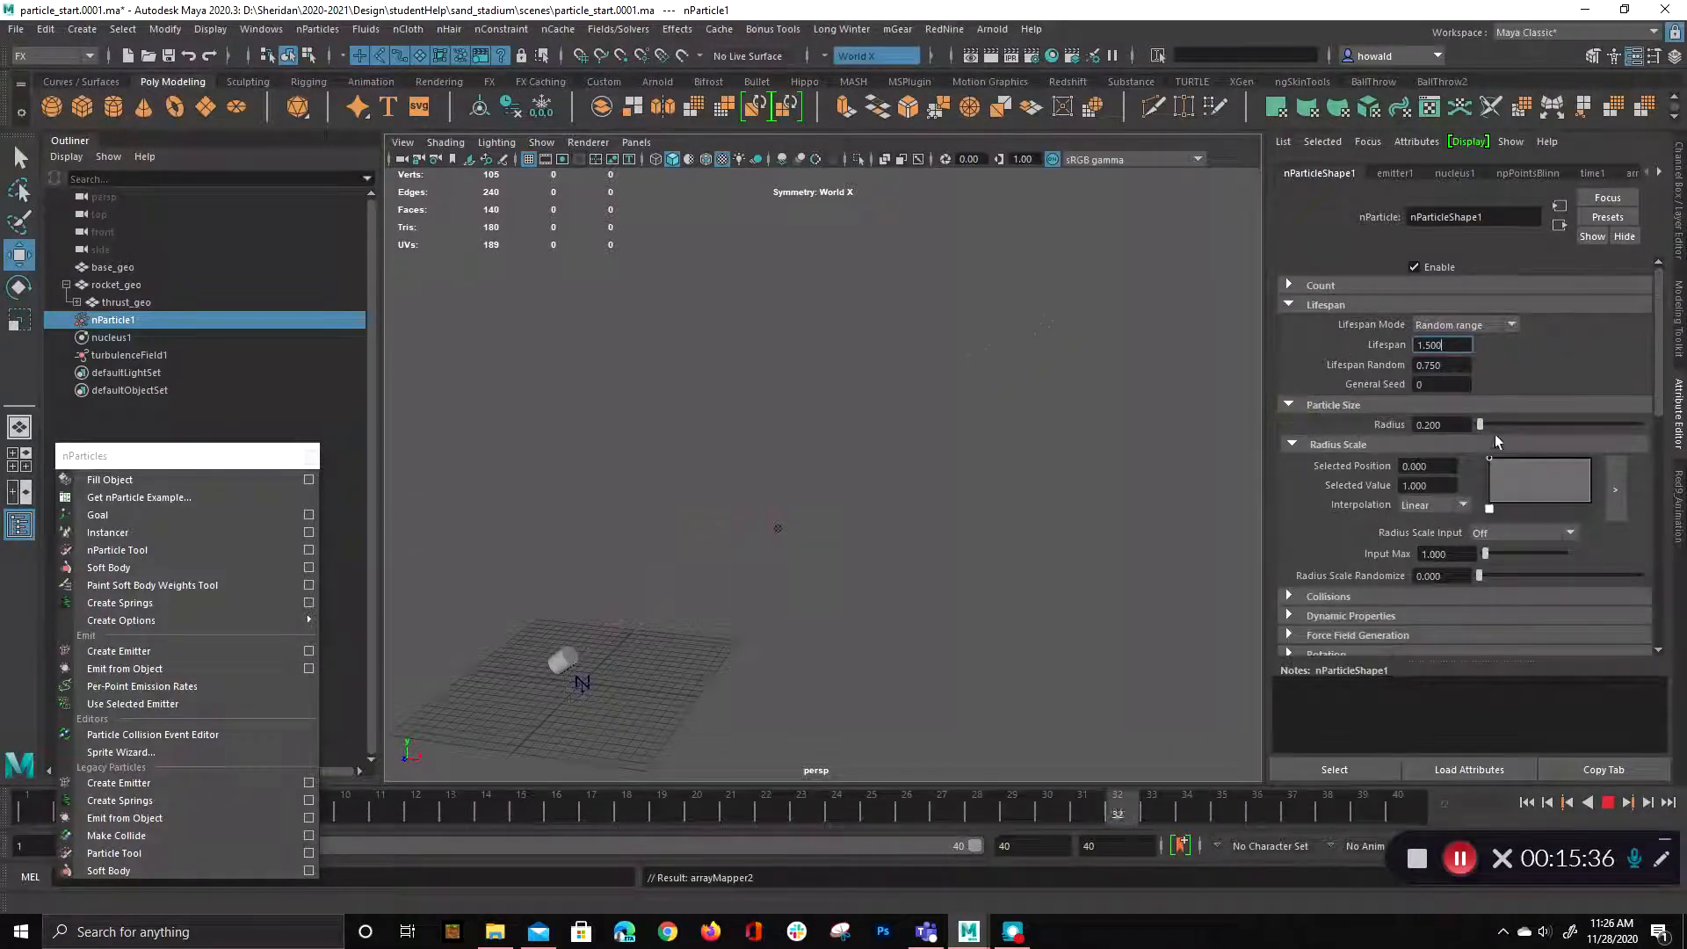
click(1511, 531)
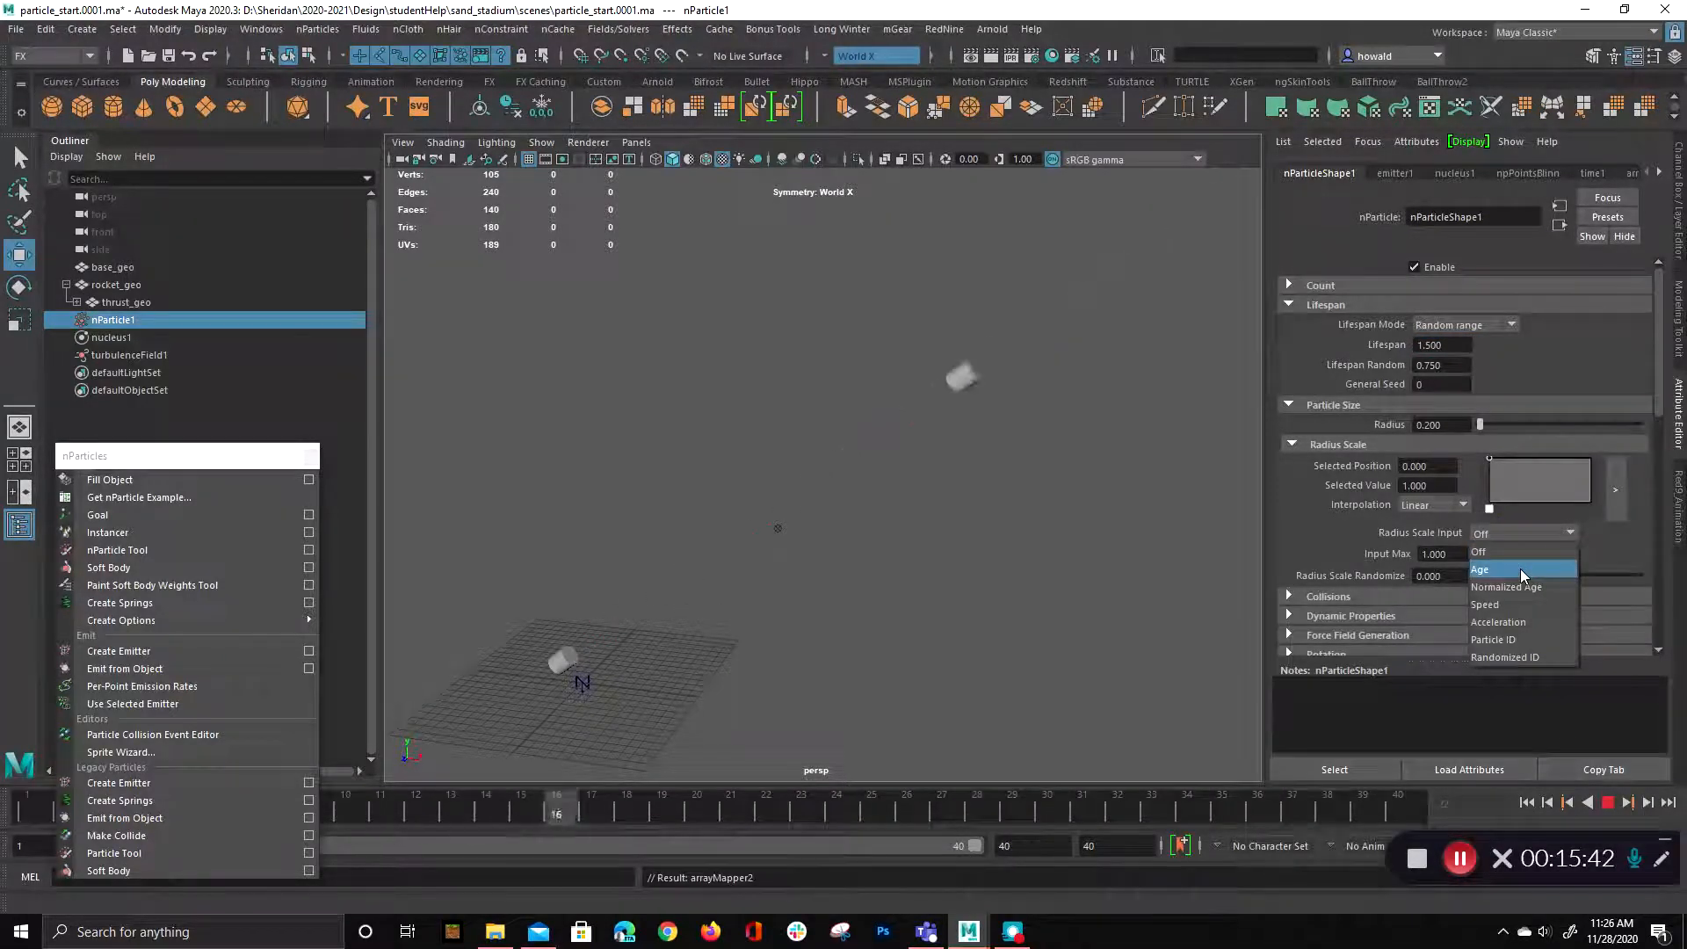
click(1520, 568)
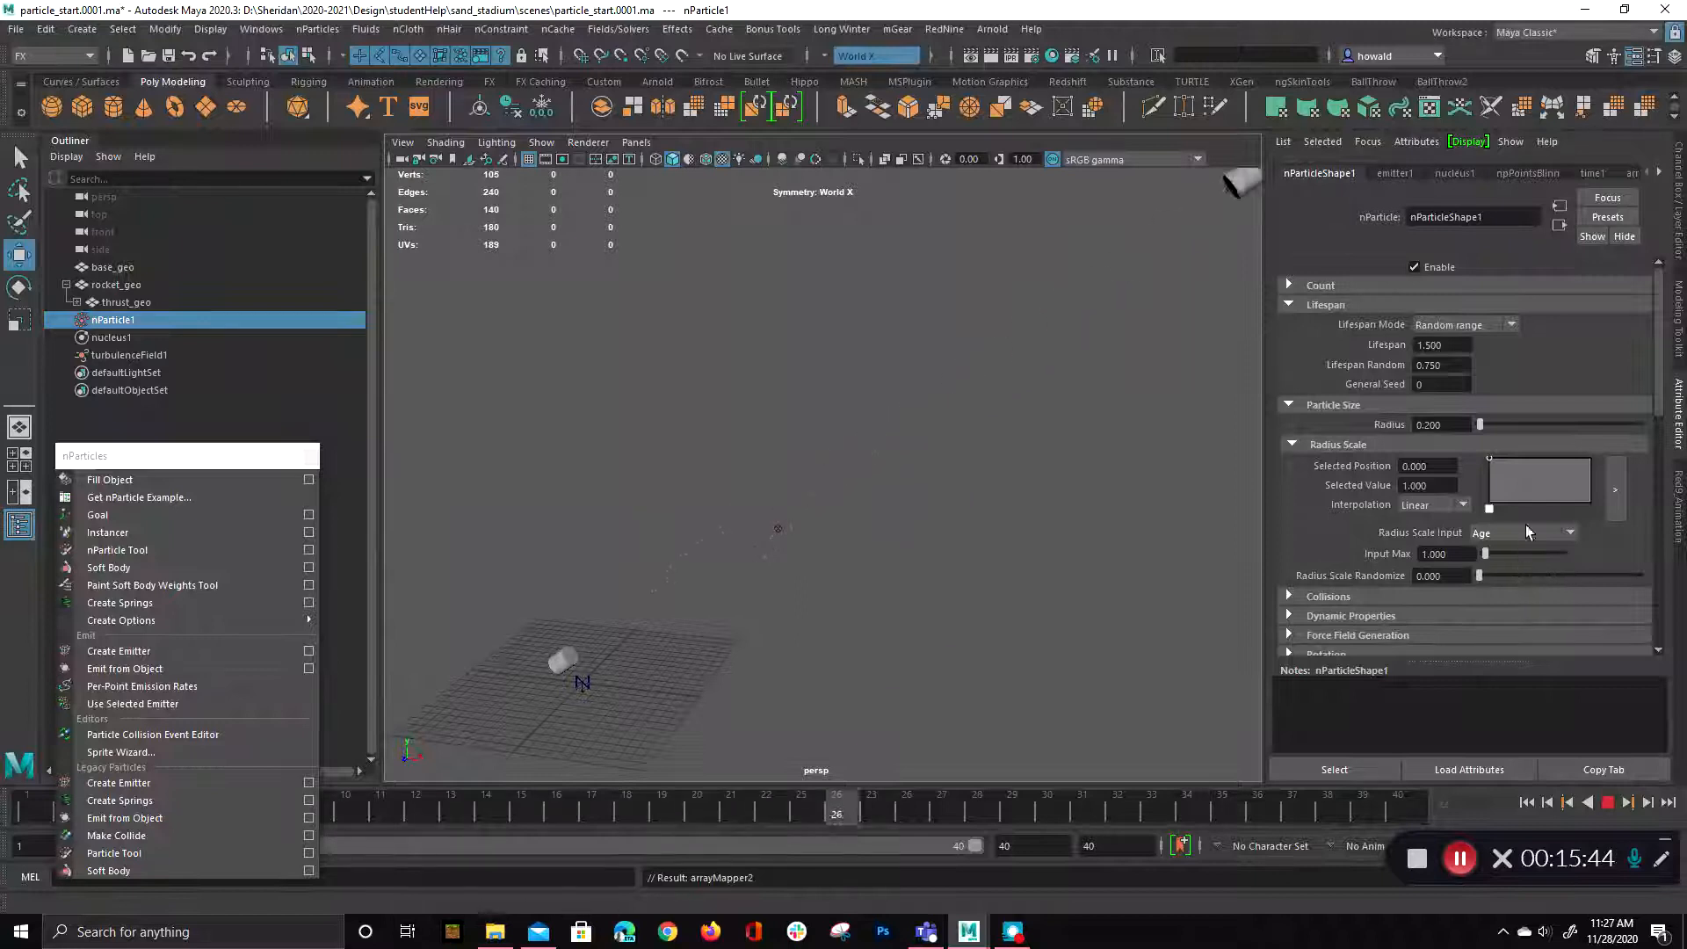
drag(1589, 476, 1590, 507)
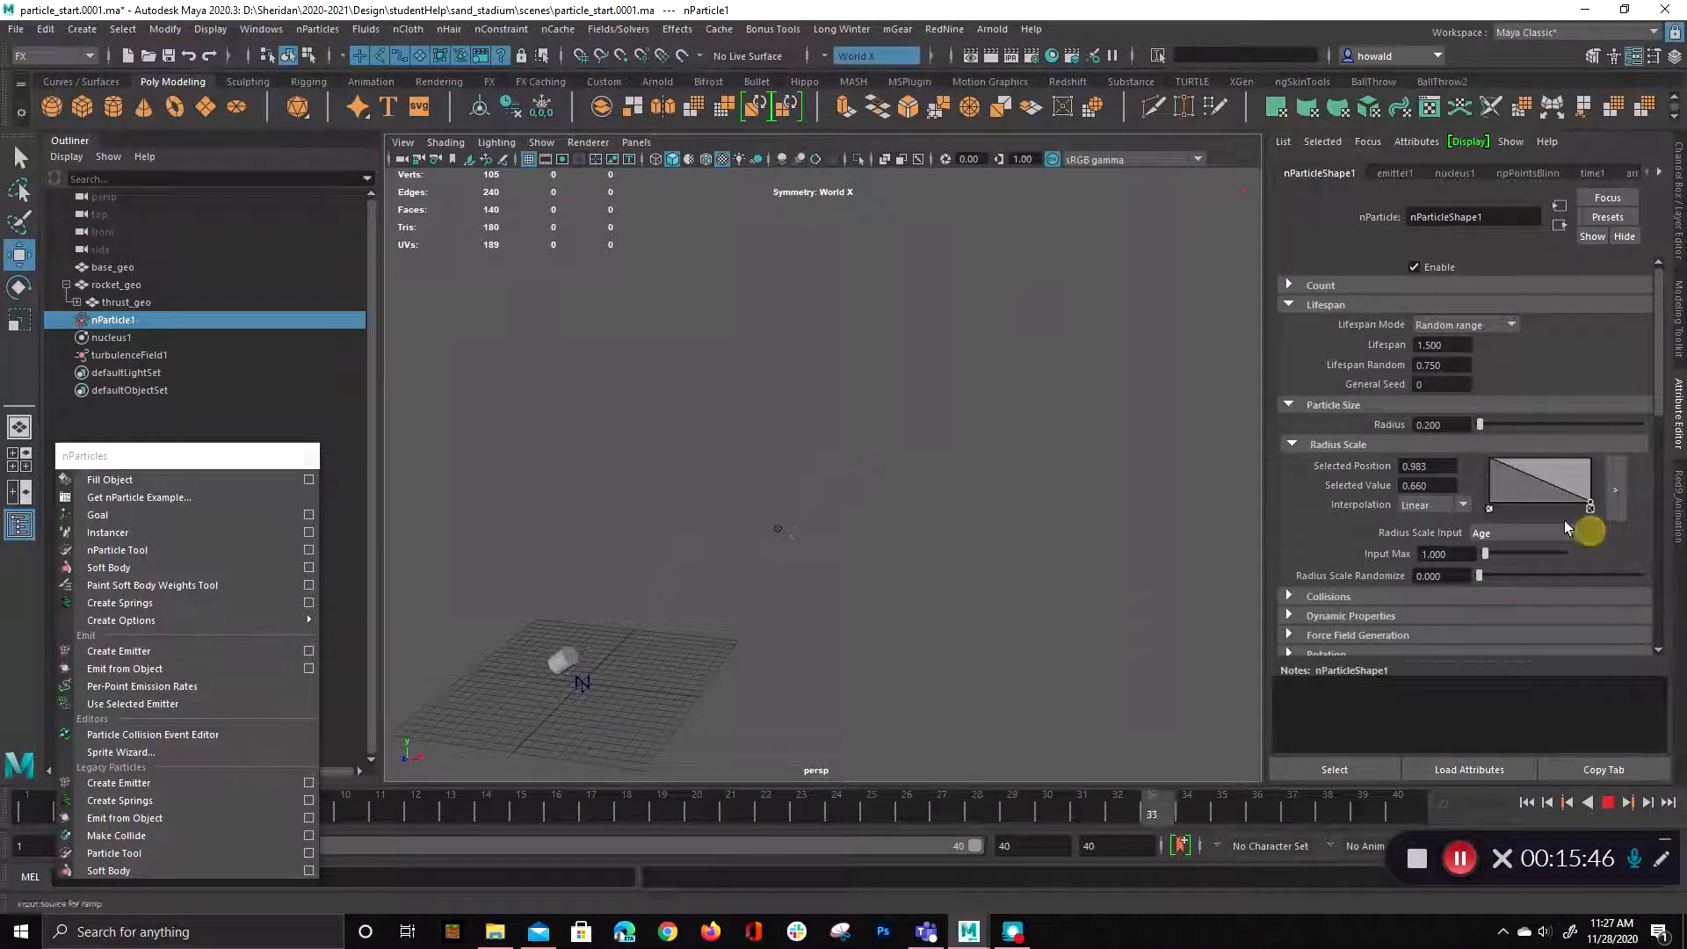
- Increase the particle radius to 3.407 and replay the launch from the first frame, stopping at frame 25
drag(1480, 425, 1506, 426)
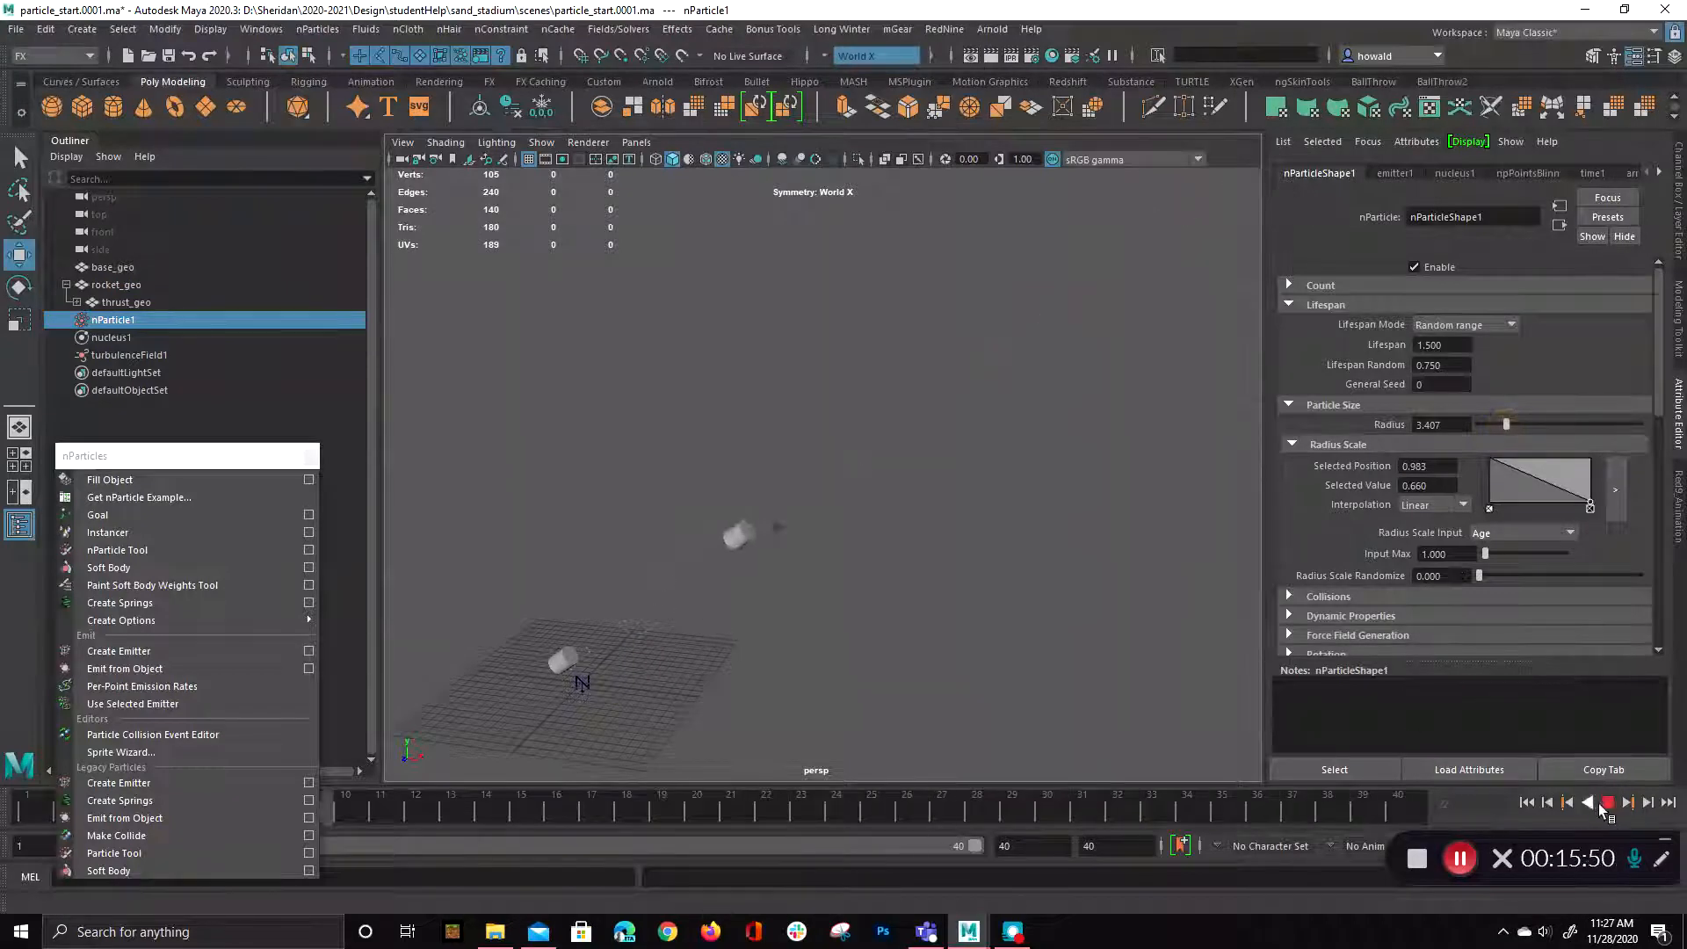
click(1607, 802)
click(1526, 803)
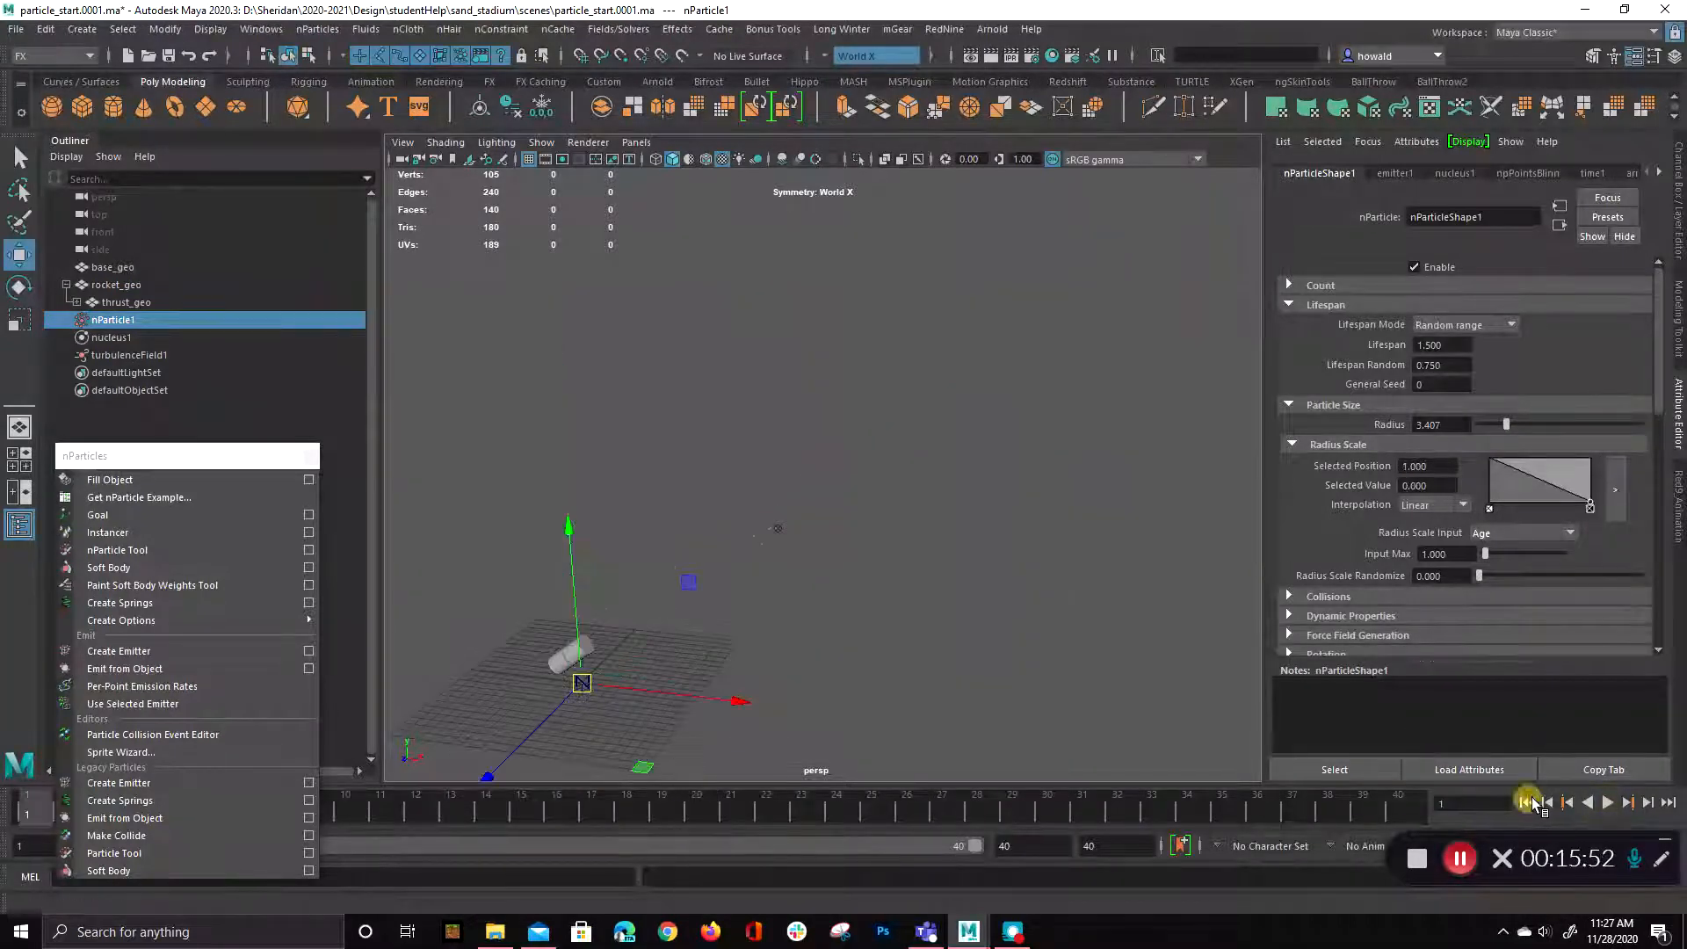
click(1607, 803)
key(Escape)
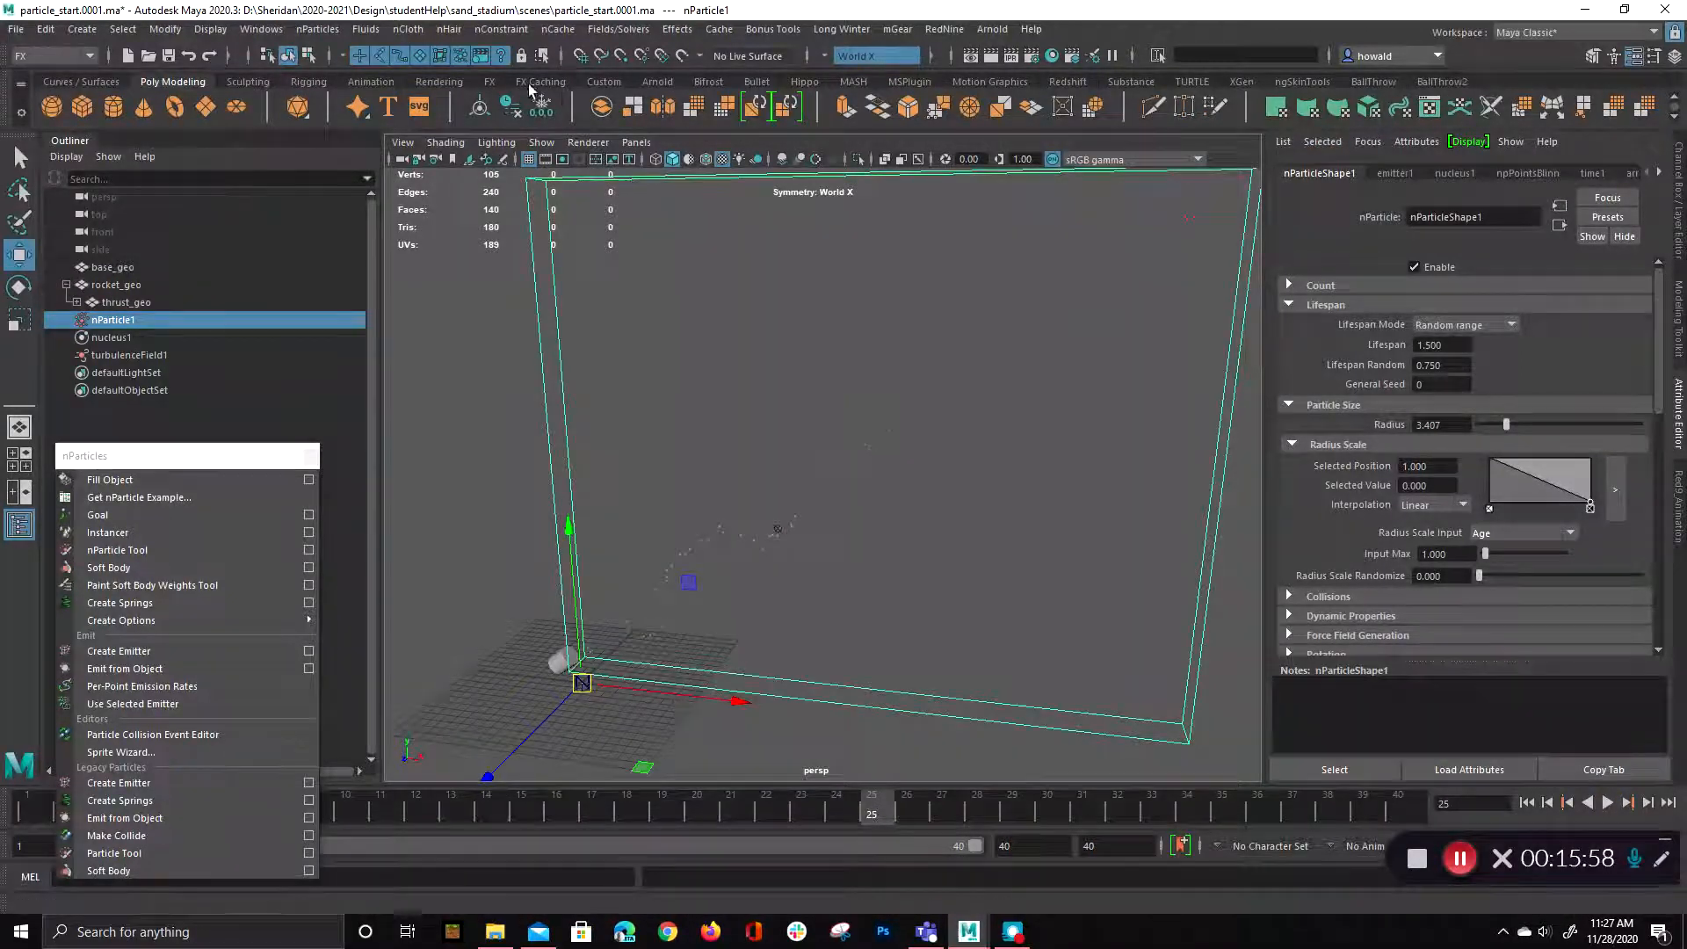
- Try to add a Redshift dome light and render the particle trail at frame 25 with Redshift
click(1068, 82)
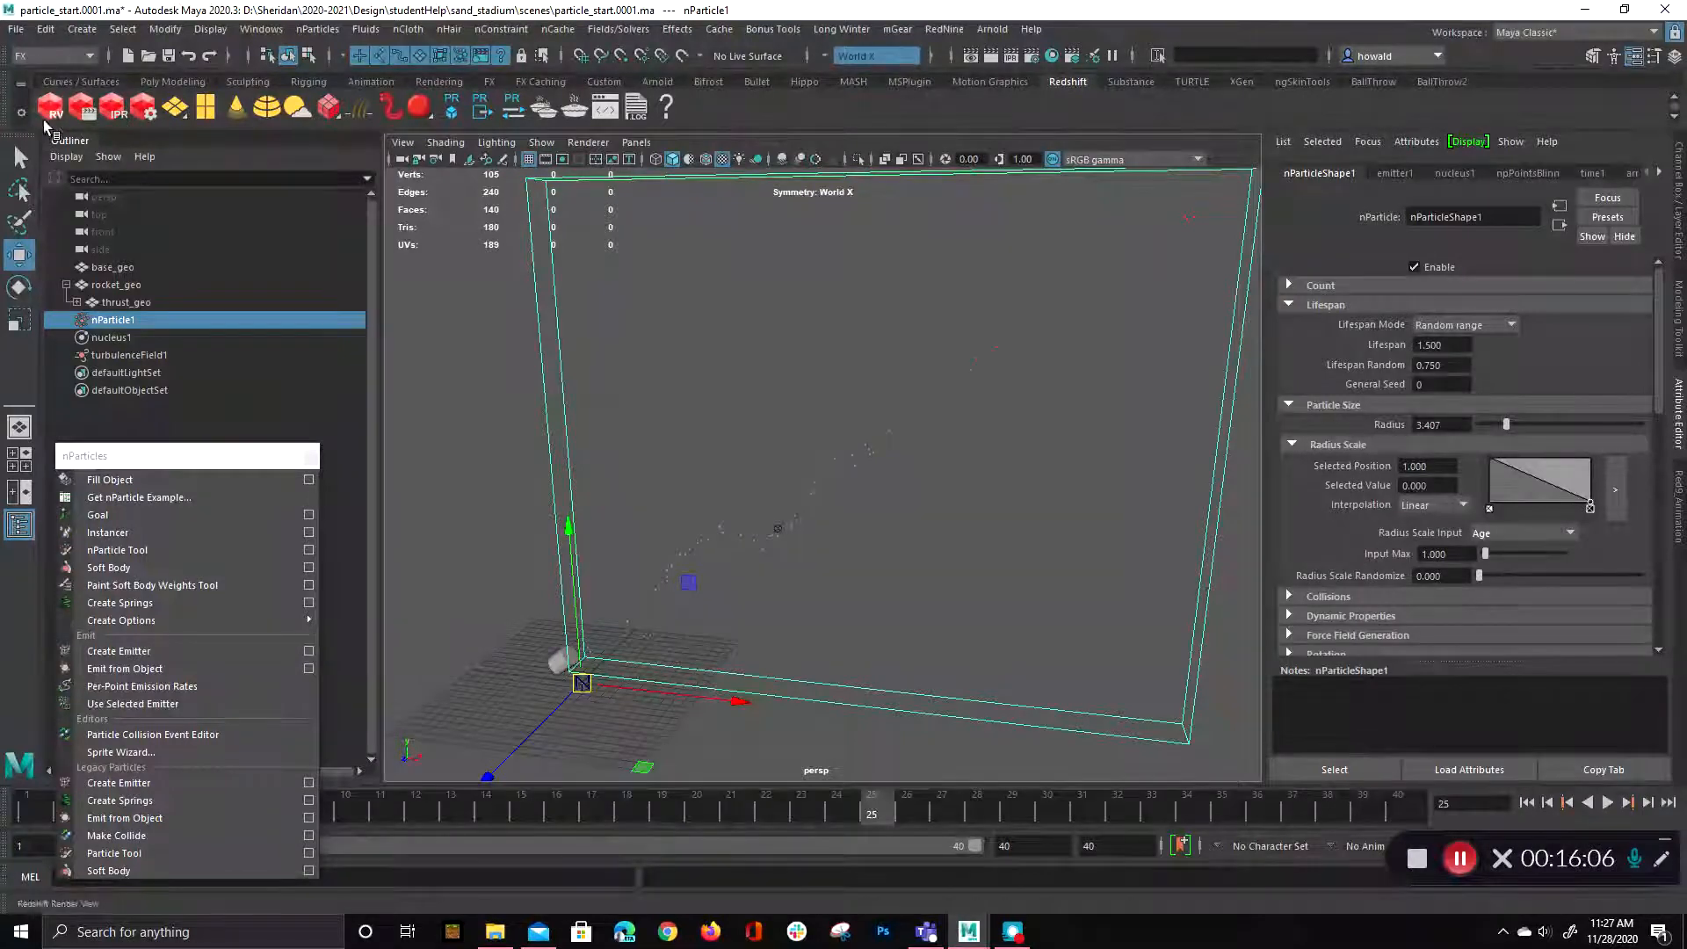
click(266, 107)
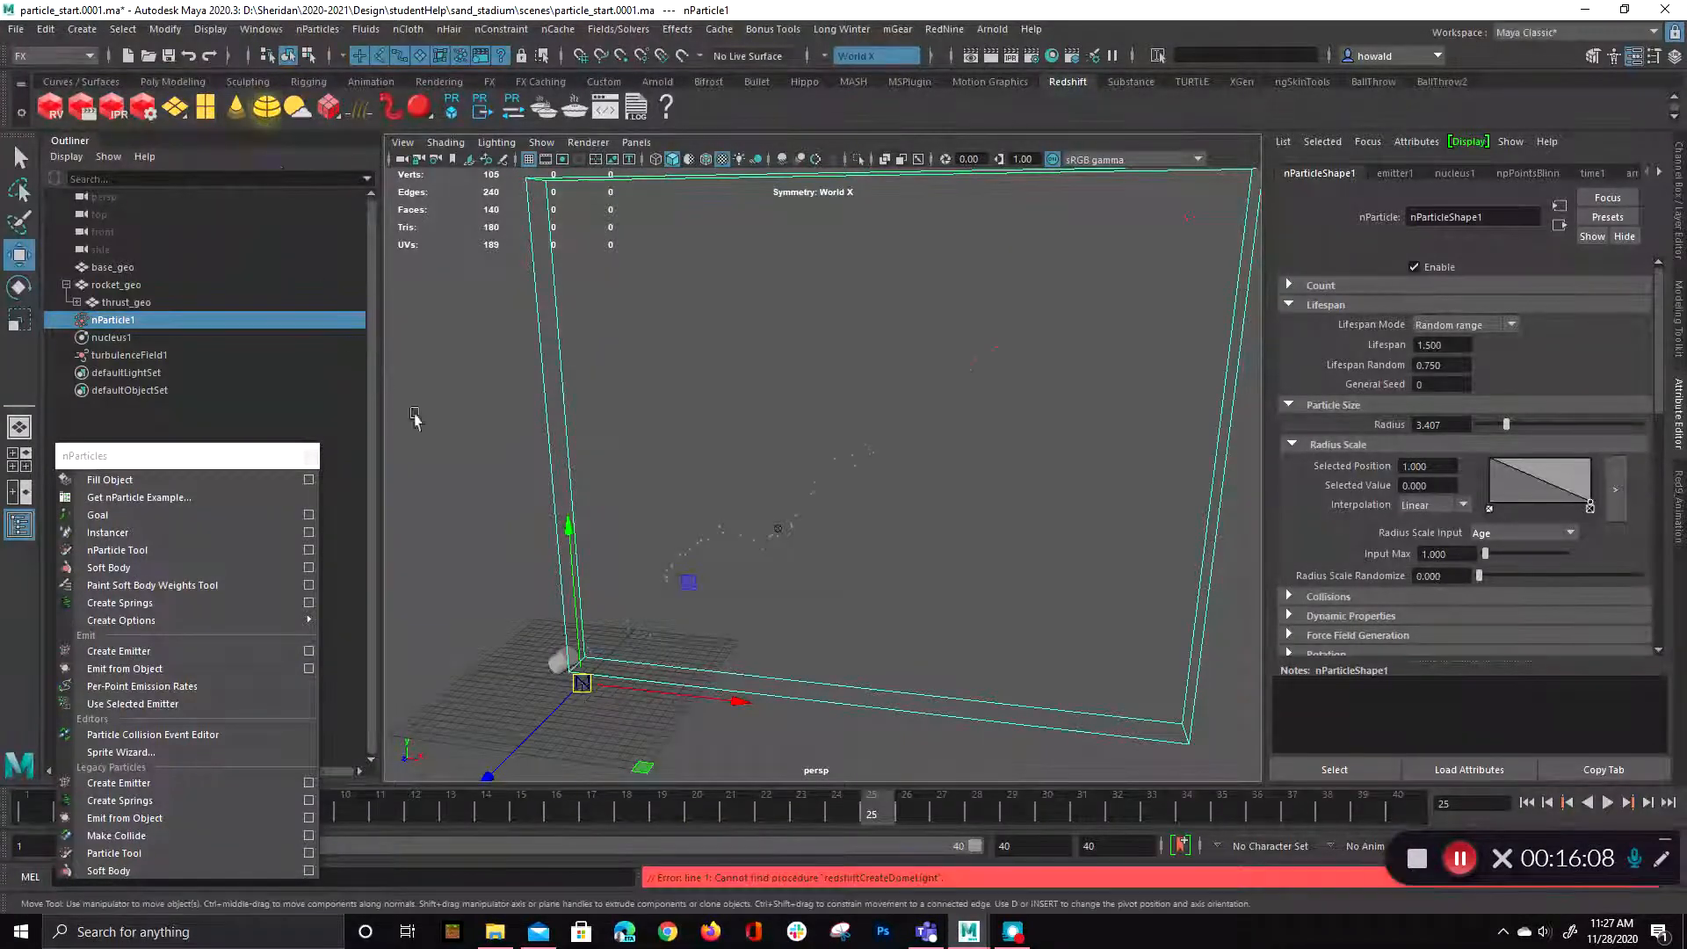
click(468, 553)
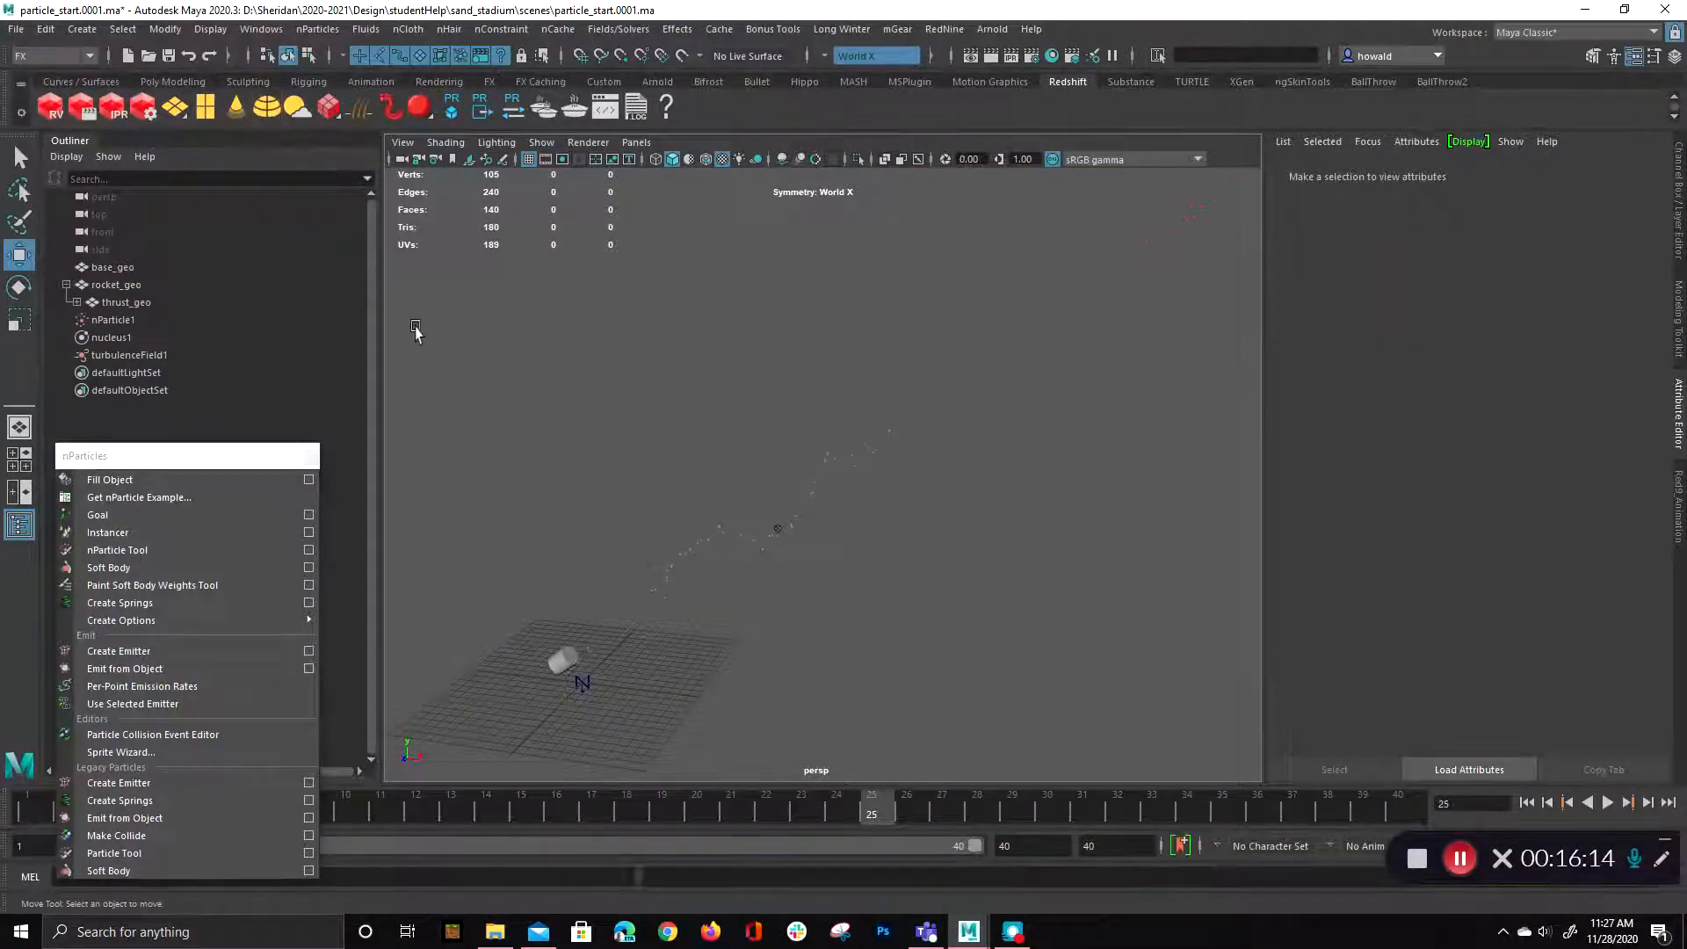
click(117, 109)
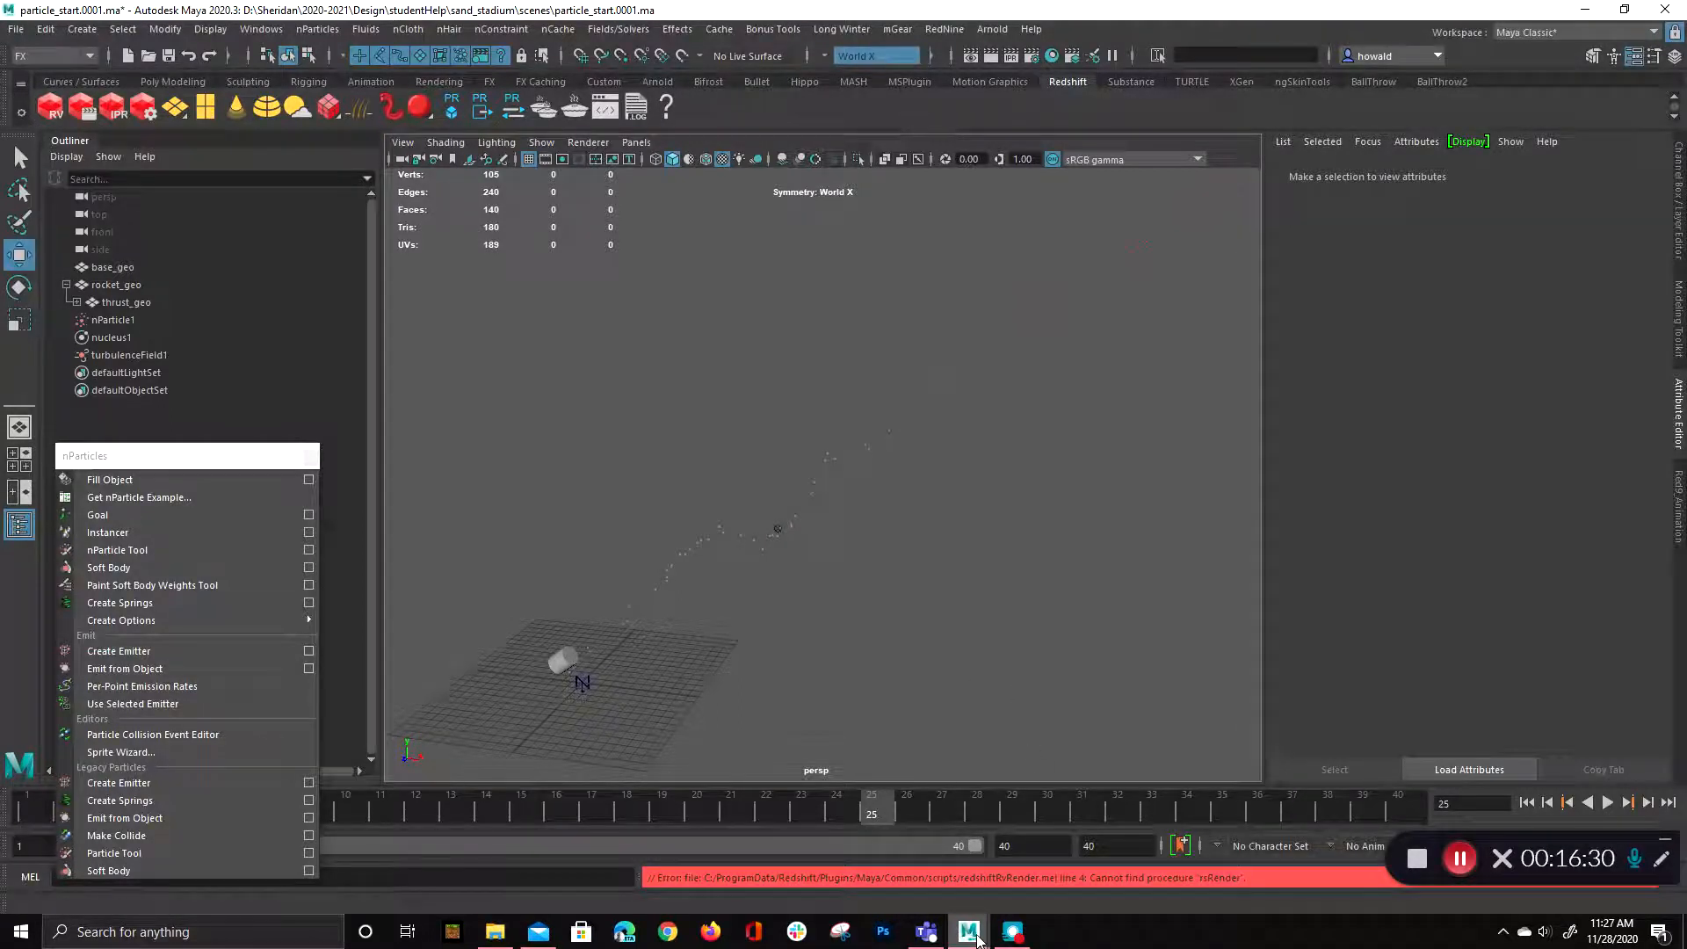
mouse_move(973, 937)
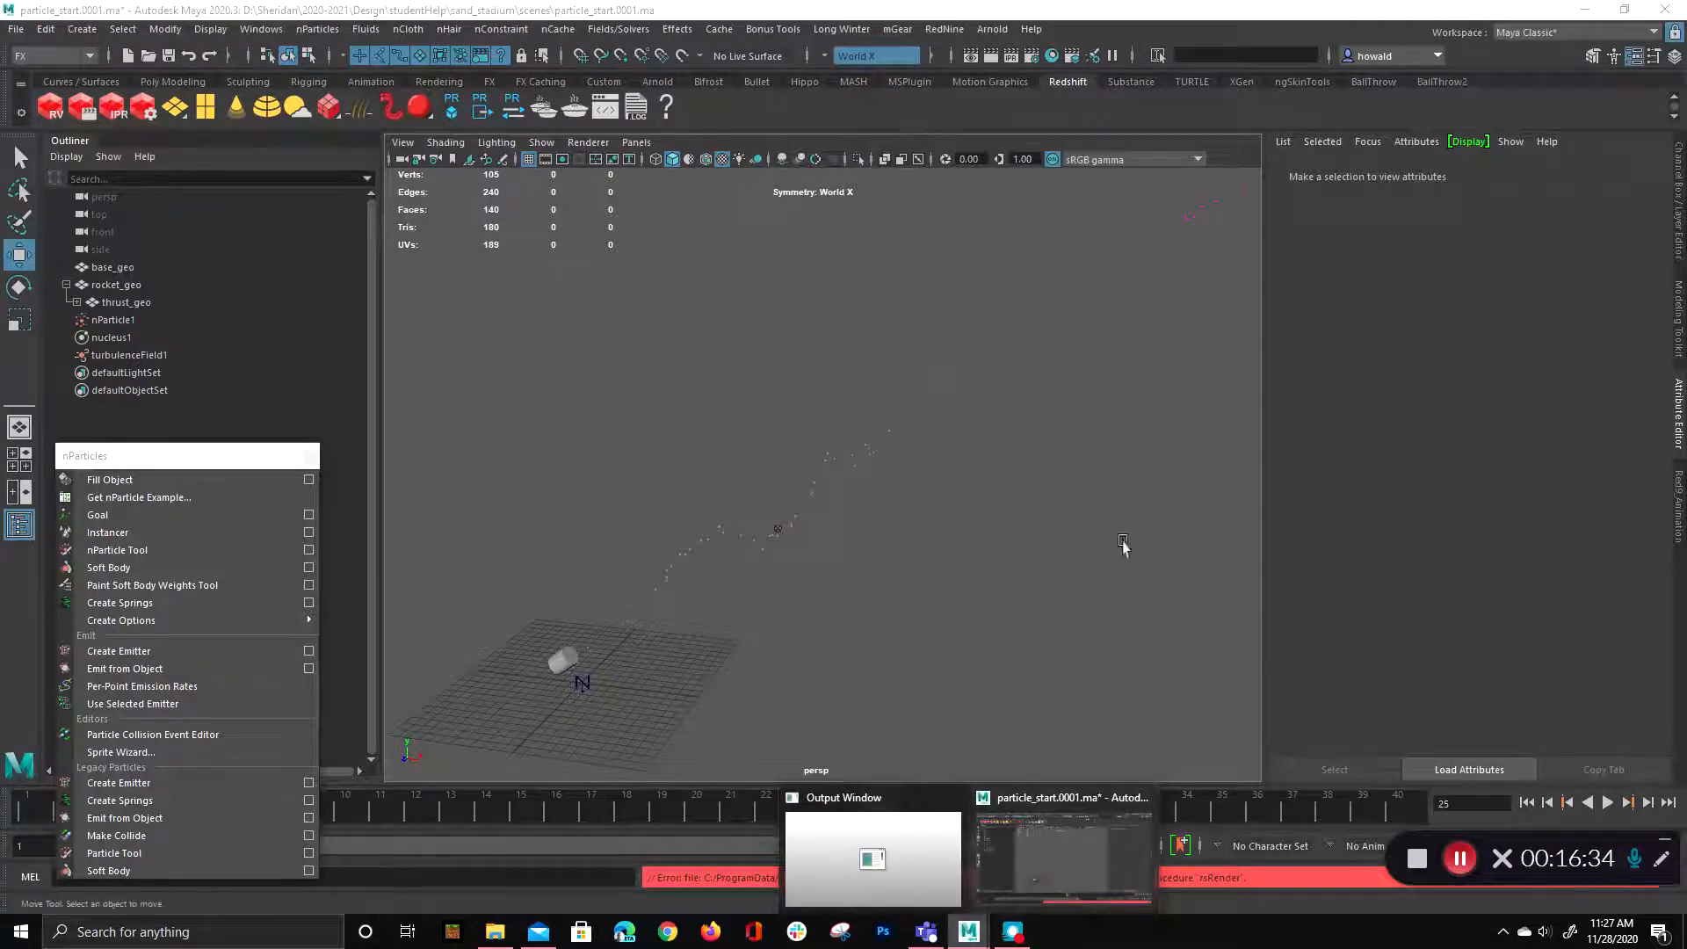
click(856, 406)
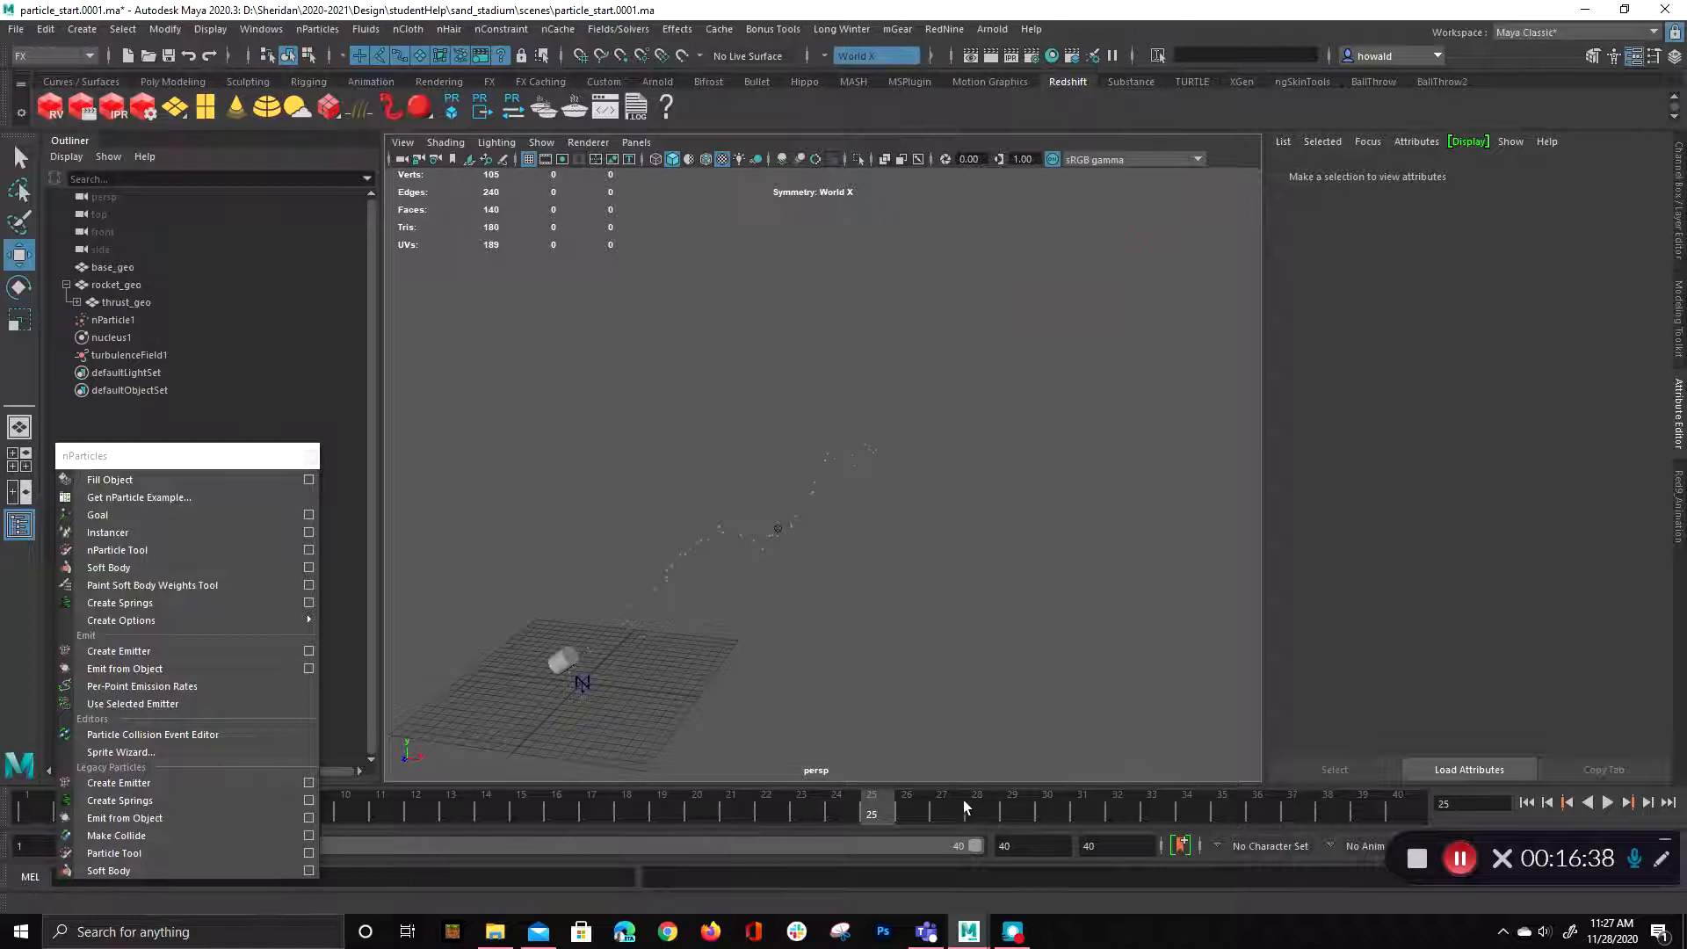
- Rewind to frame 1 and play the launch to review the particle trail
key(alt+shift+v)
key(alt+v)
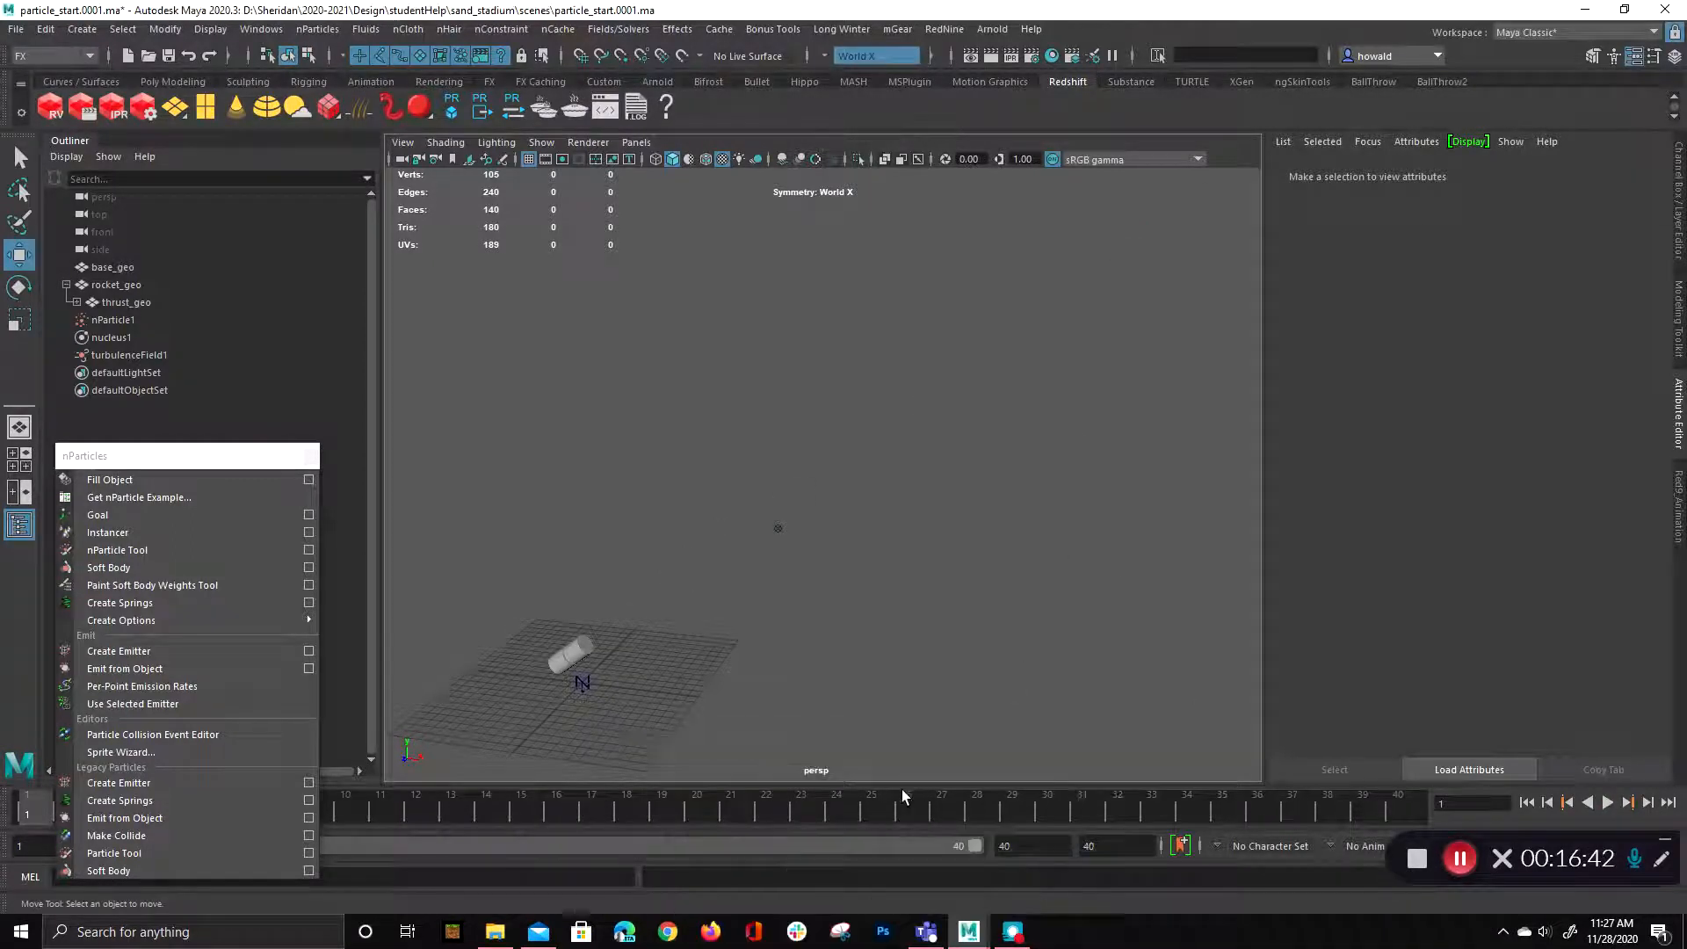
click(1608, 803)
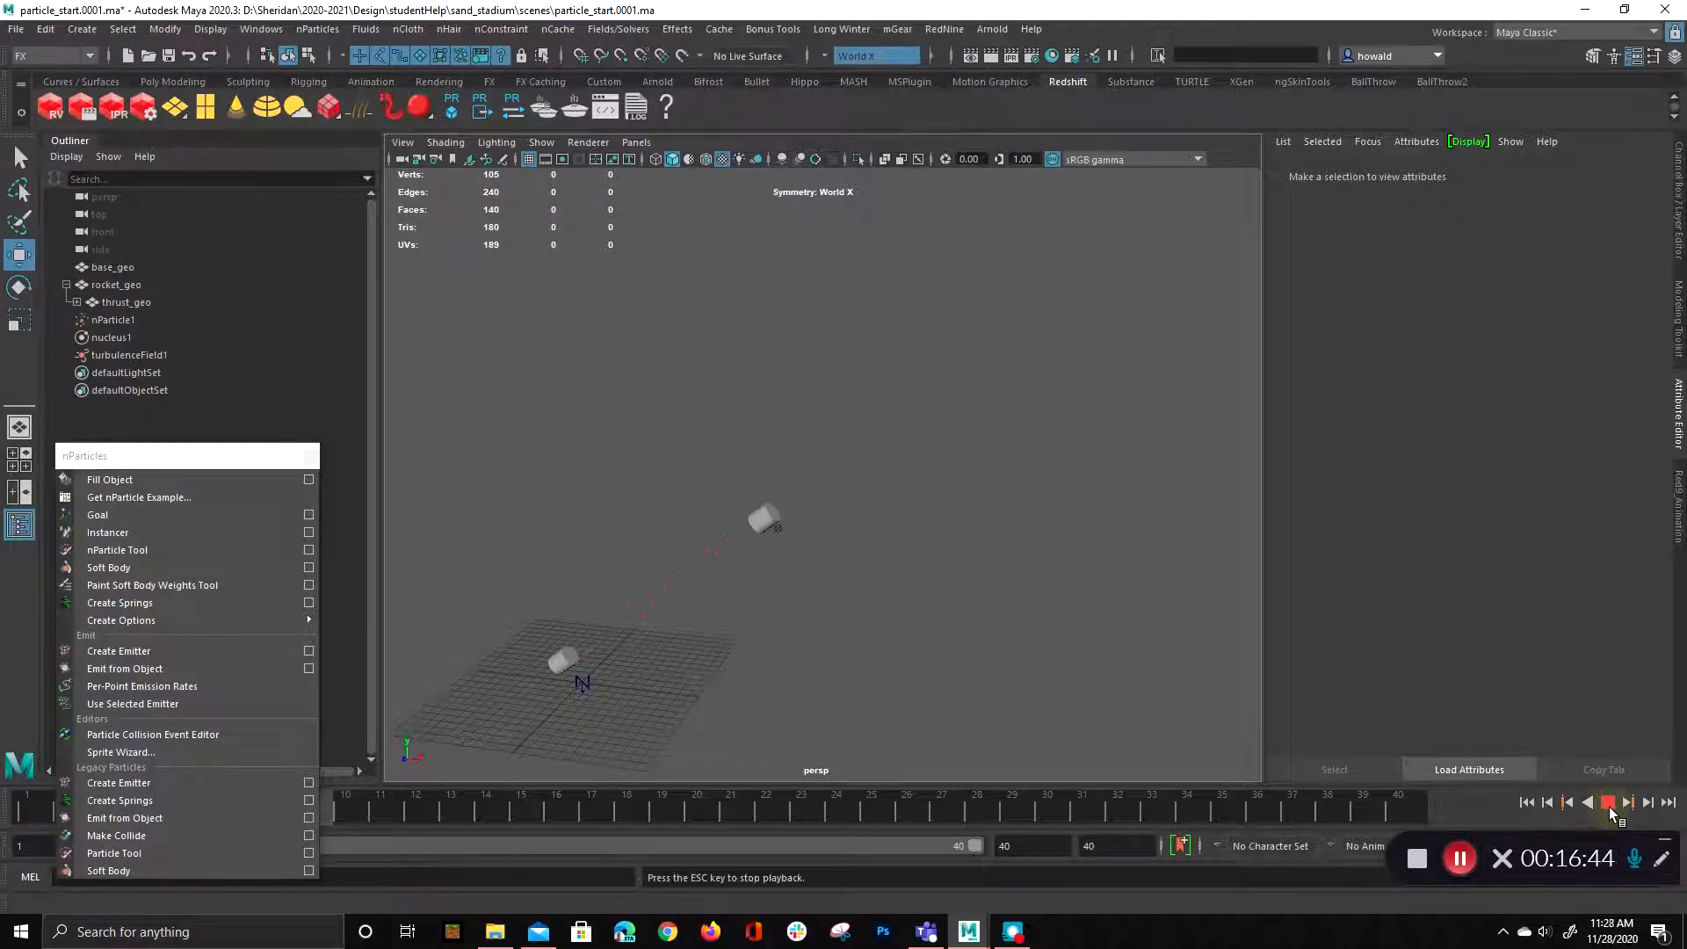
- Select nParticle1, enable Self Collide in its collision settings, and replay the launch from the first frame
drag(952, 321, 989, 497)
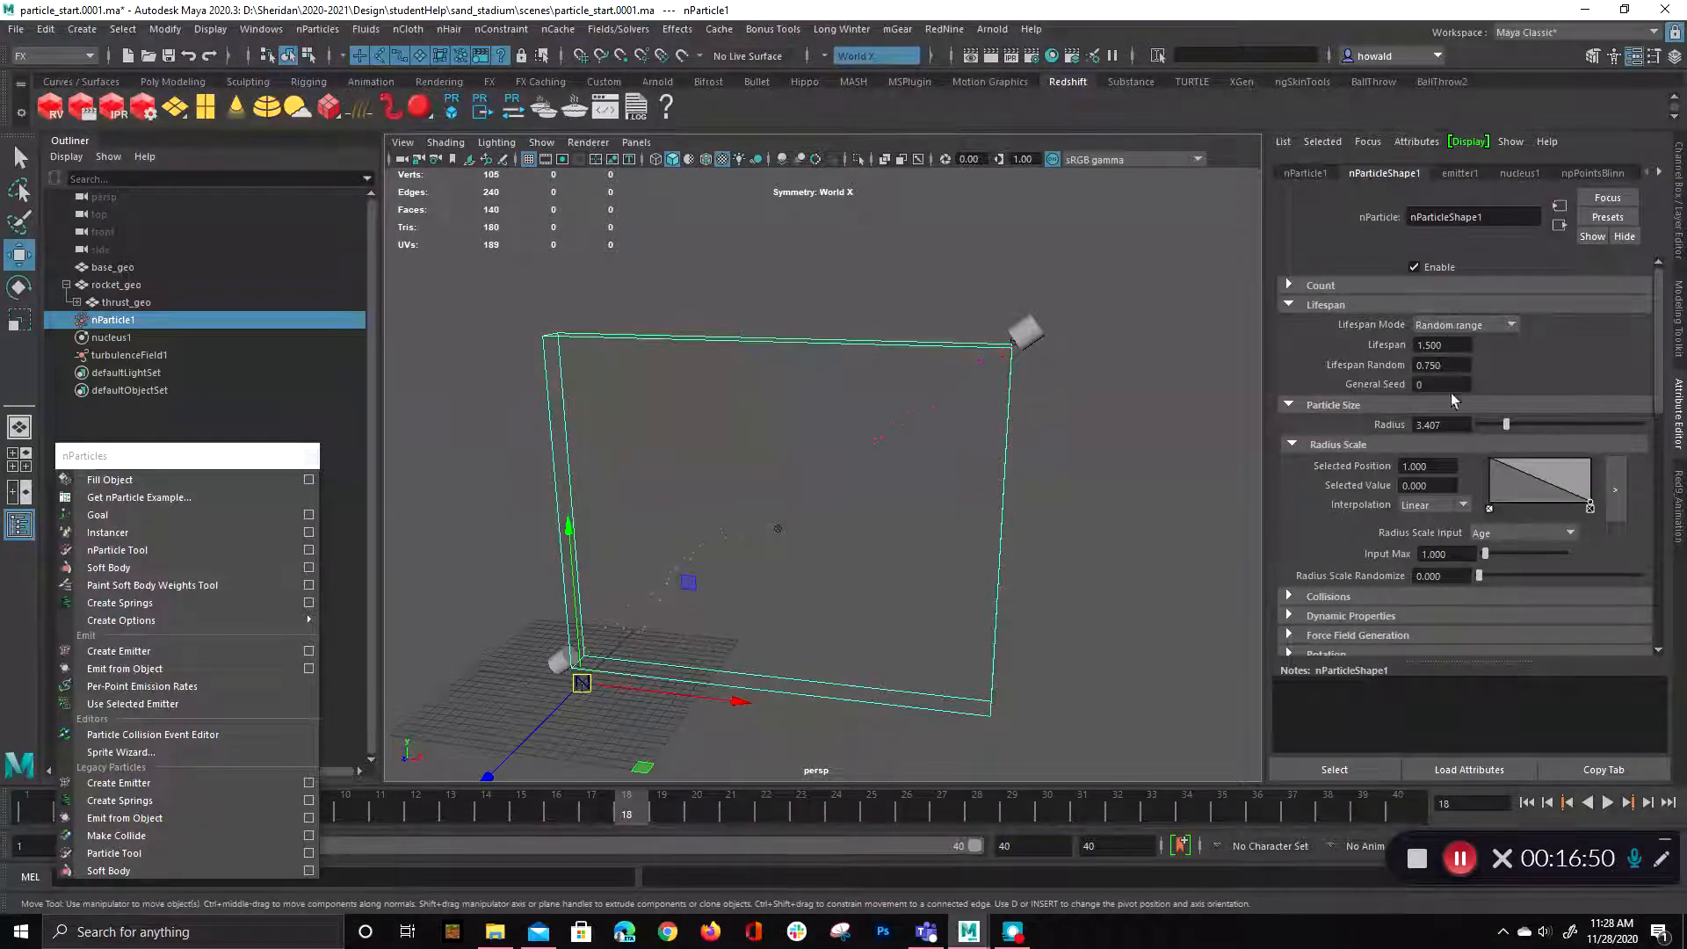
click(1327, 596)
scroll(1376, 575, down, 2)
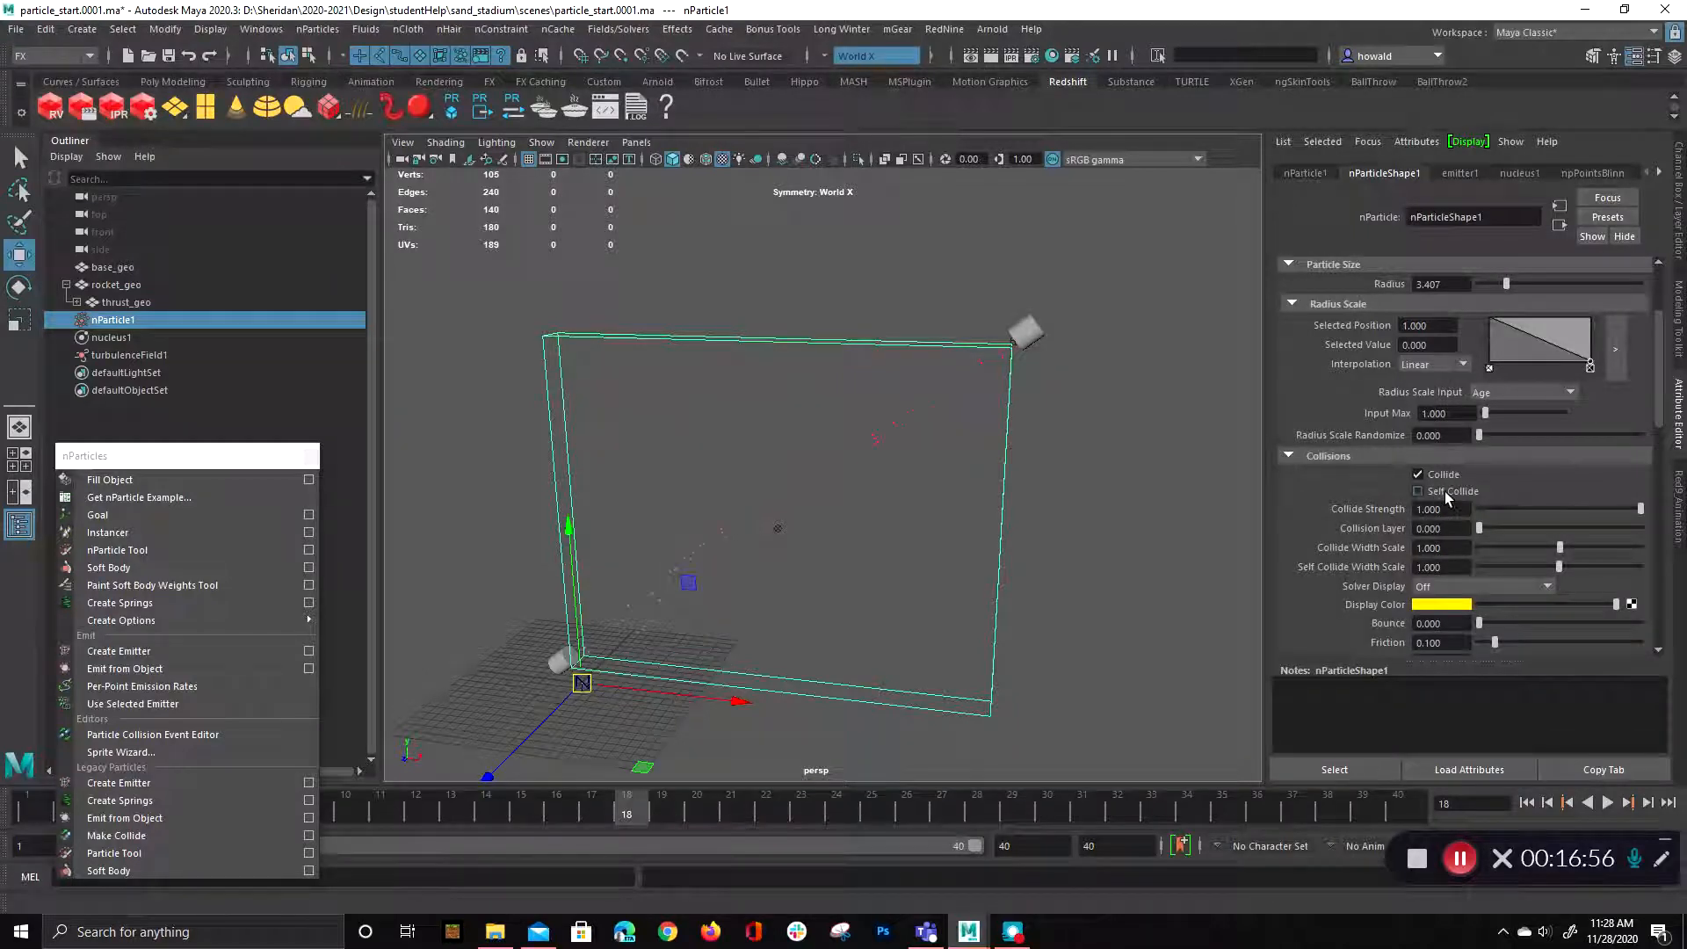
click(1448, 494)
click(1531, 808)
click(1610, 803)
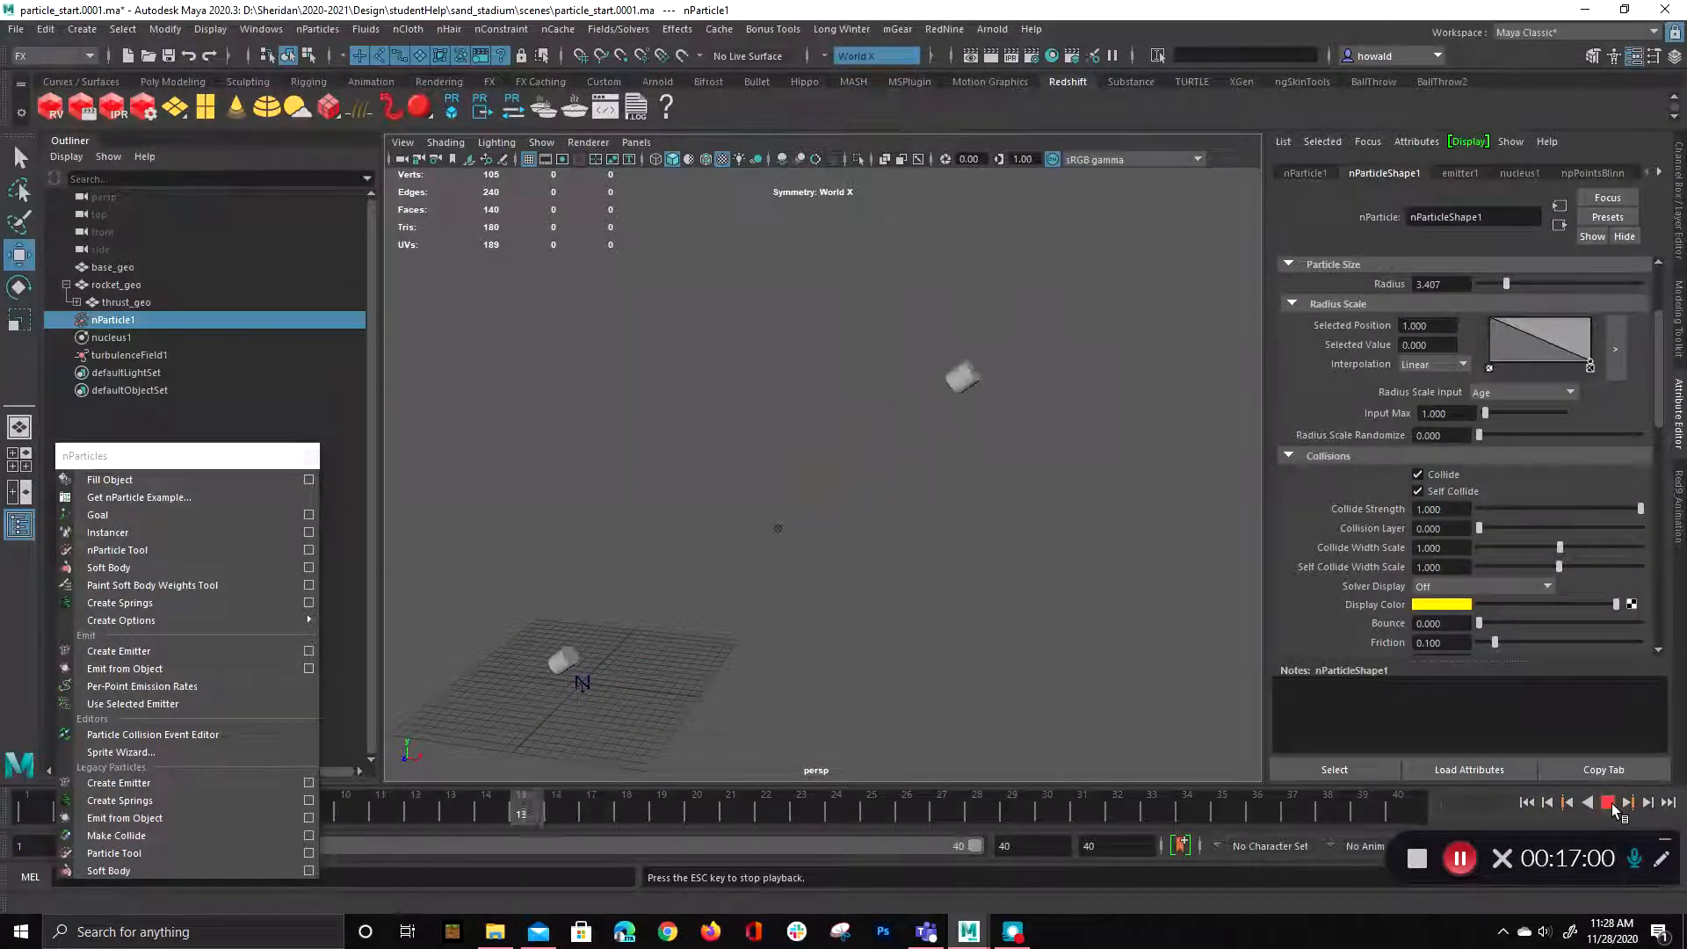
- Lower the start point of the Radius Scale curve to a value of 0.140 and stop playback
scroll(1440, 499, up, 2)
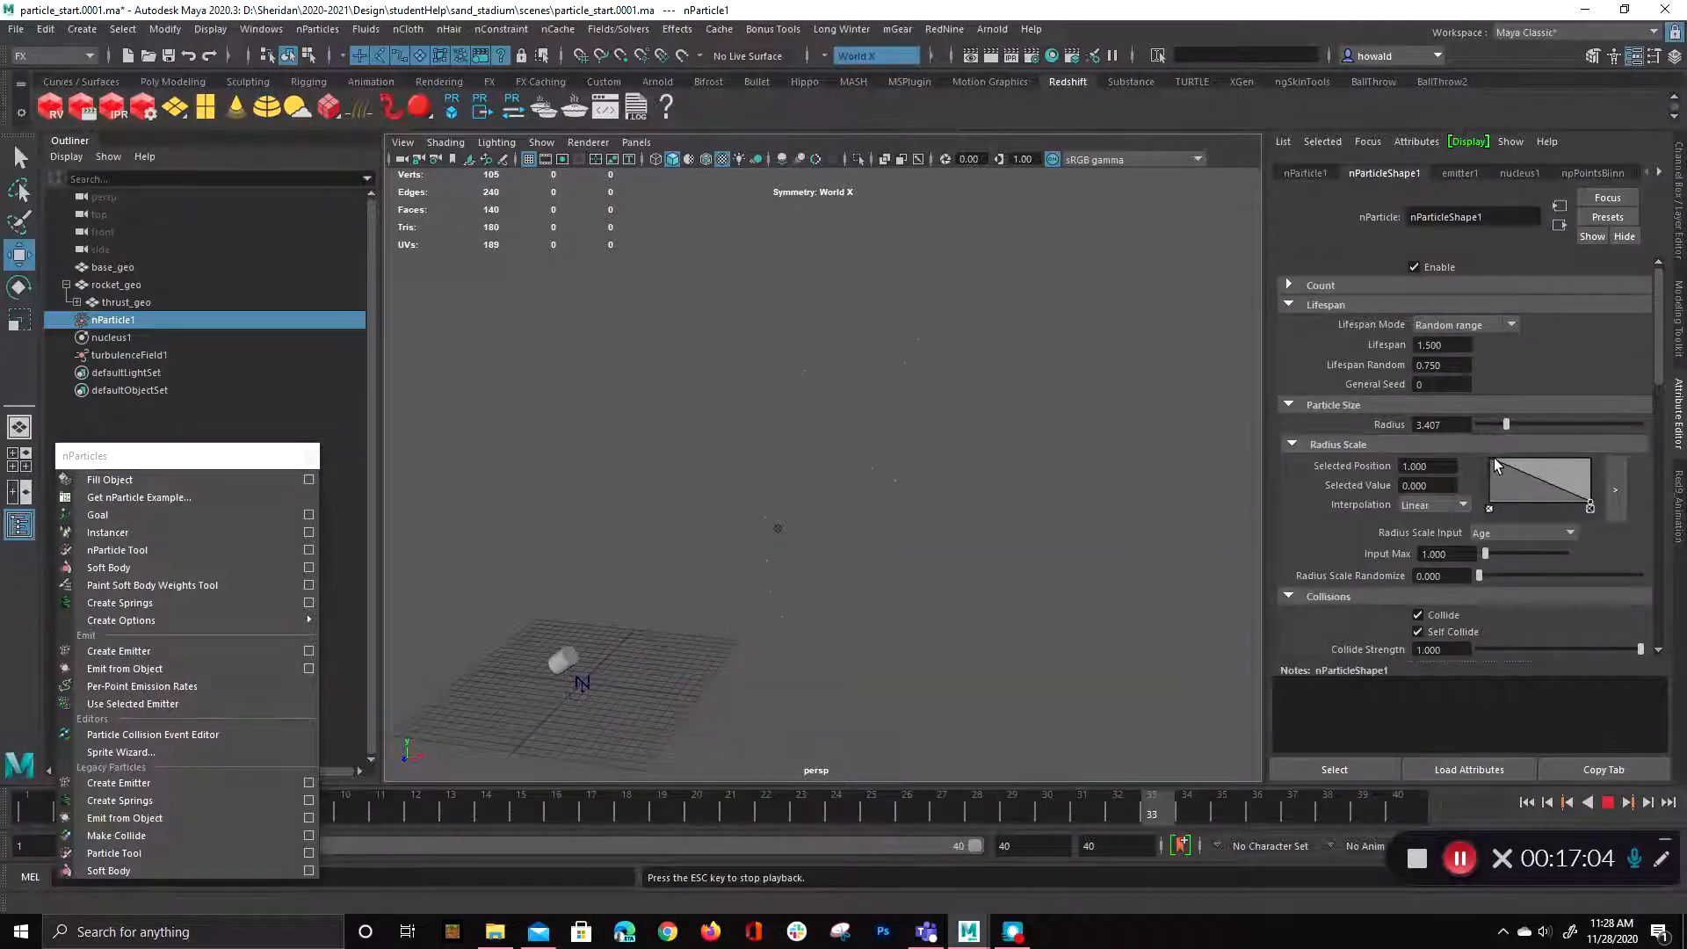
drag(1489, 462, 1462, 492)
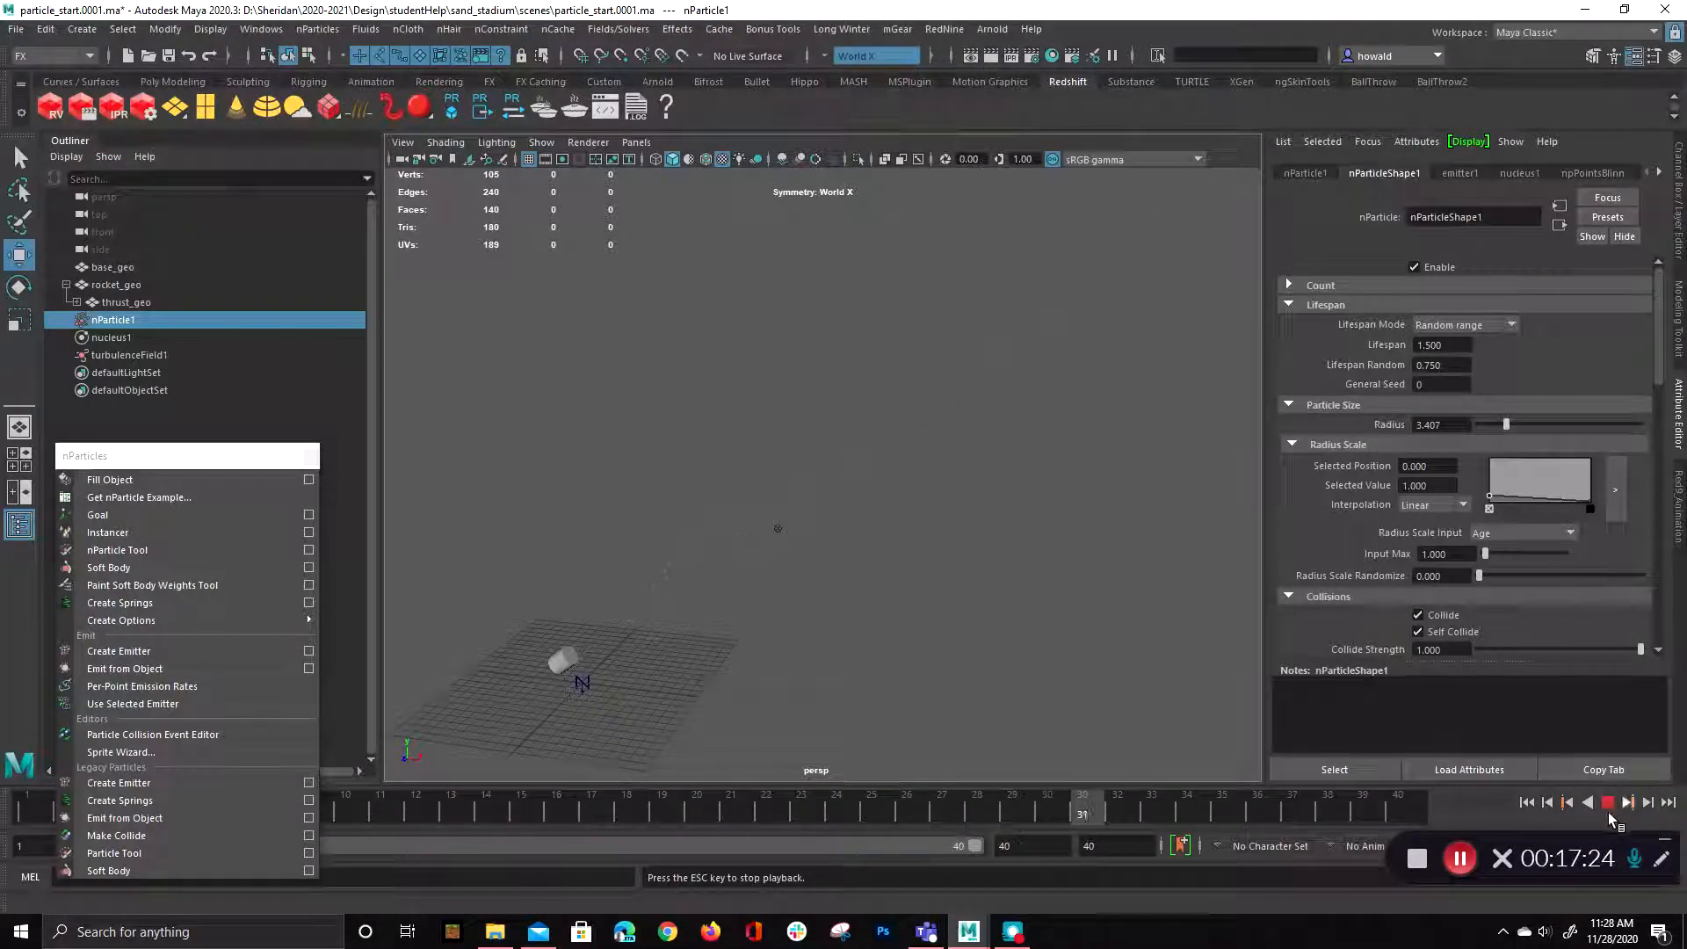
click(1609, 803)
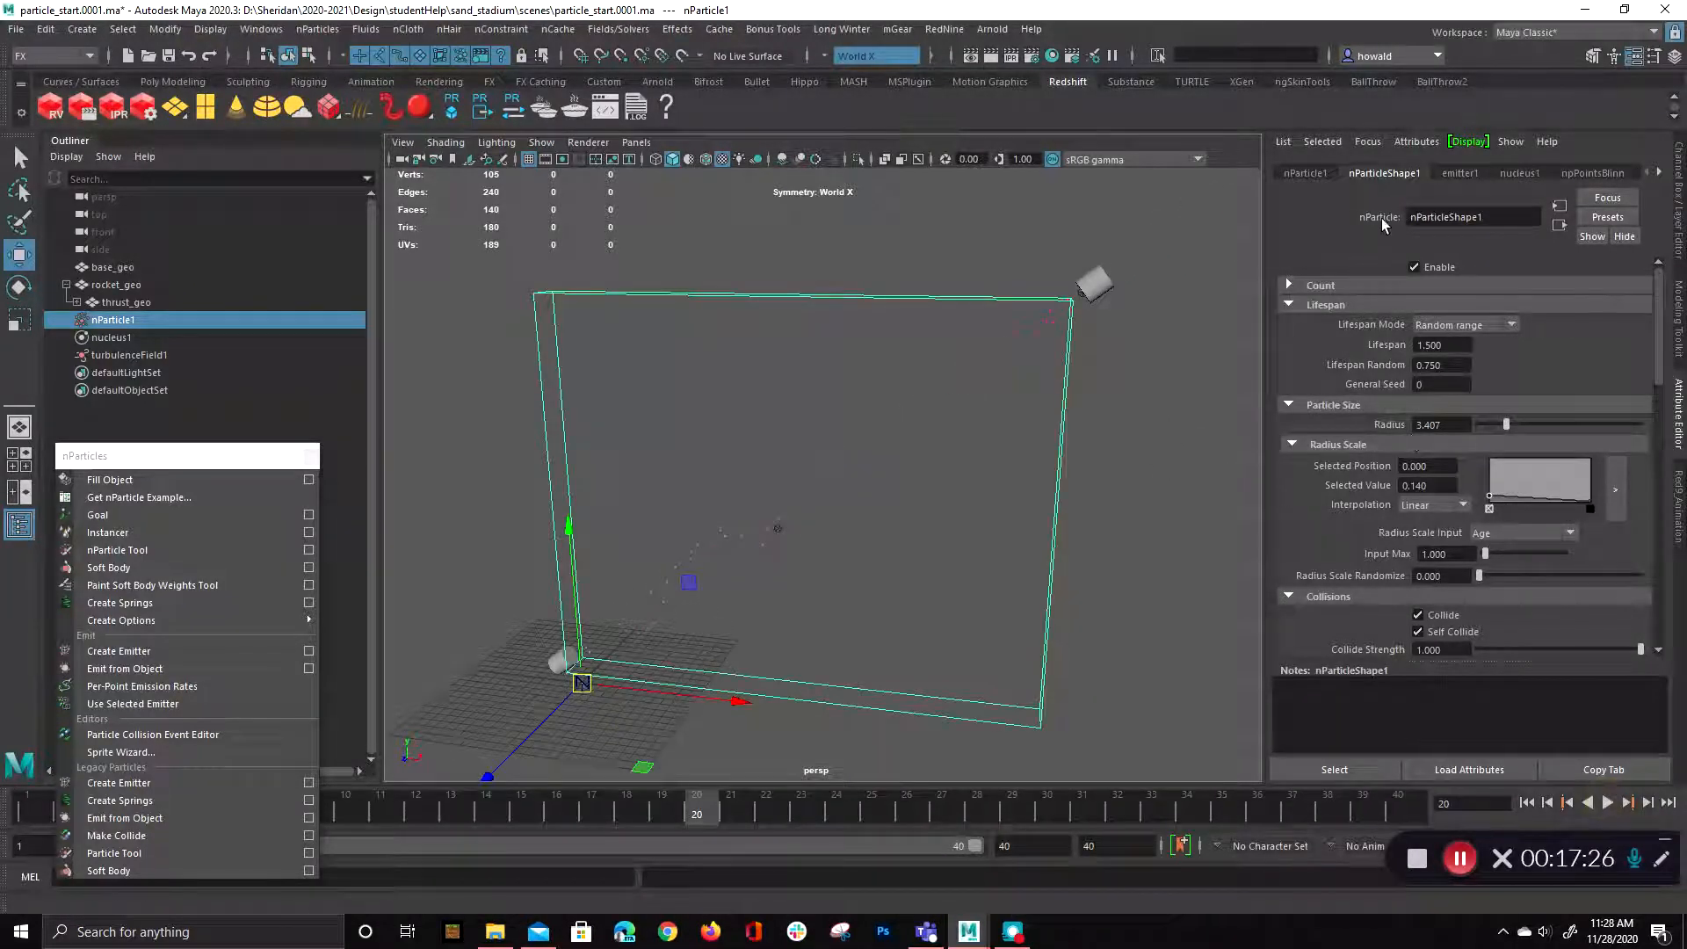
- Set emitter1's rate to 5000 particles per second and replay the launch from the first frame
click(1460, 174)
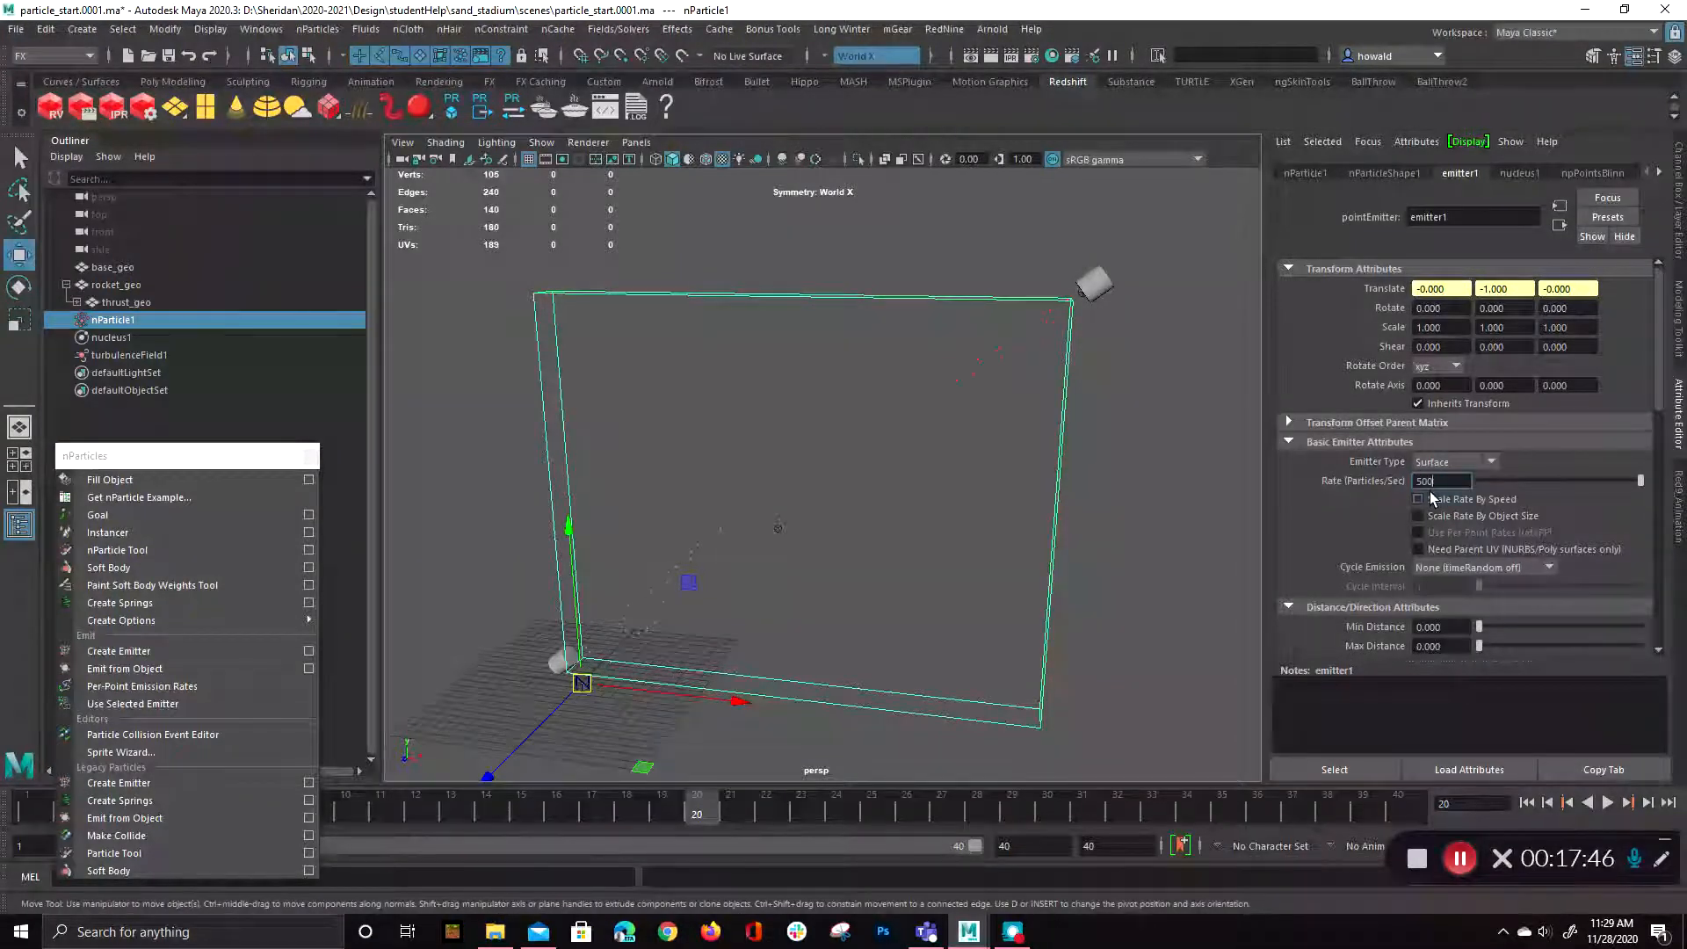
click(1526, 802)
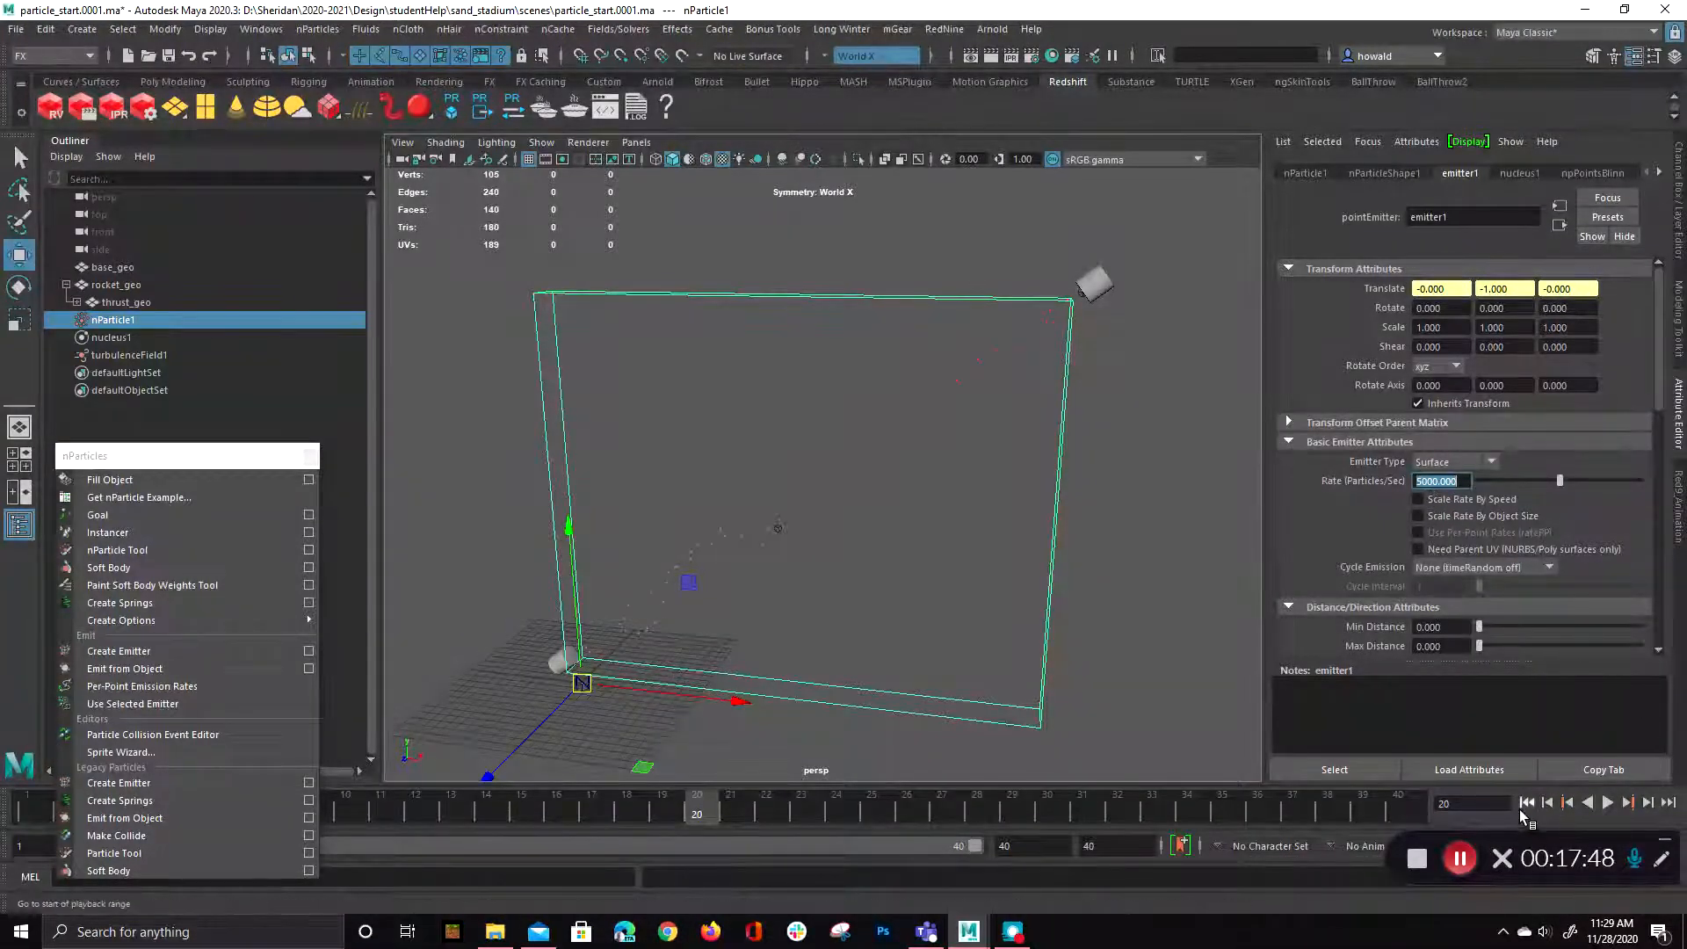
click(1605, 801)
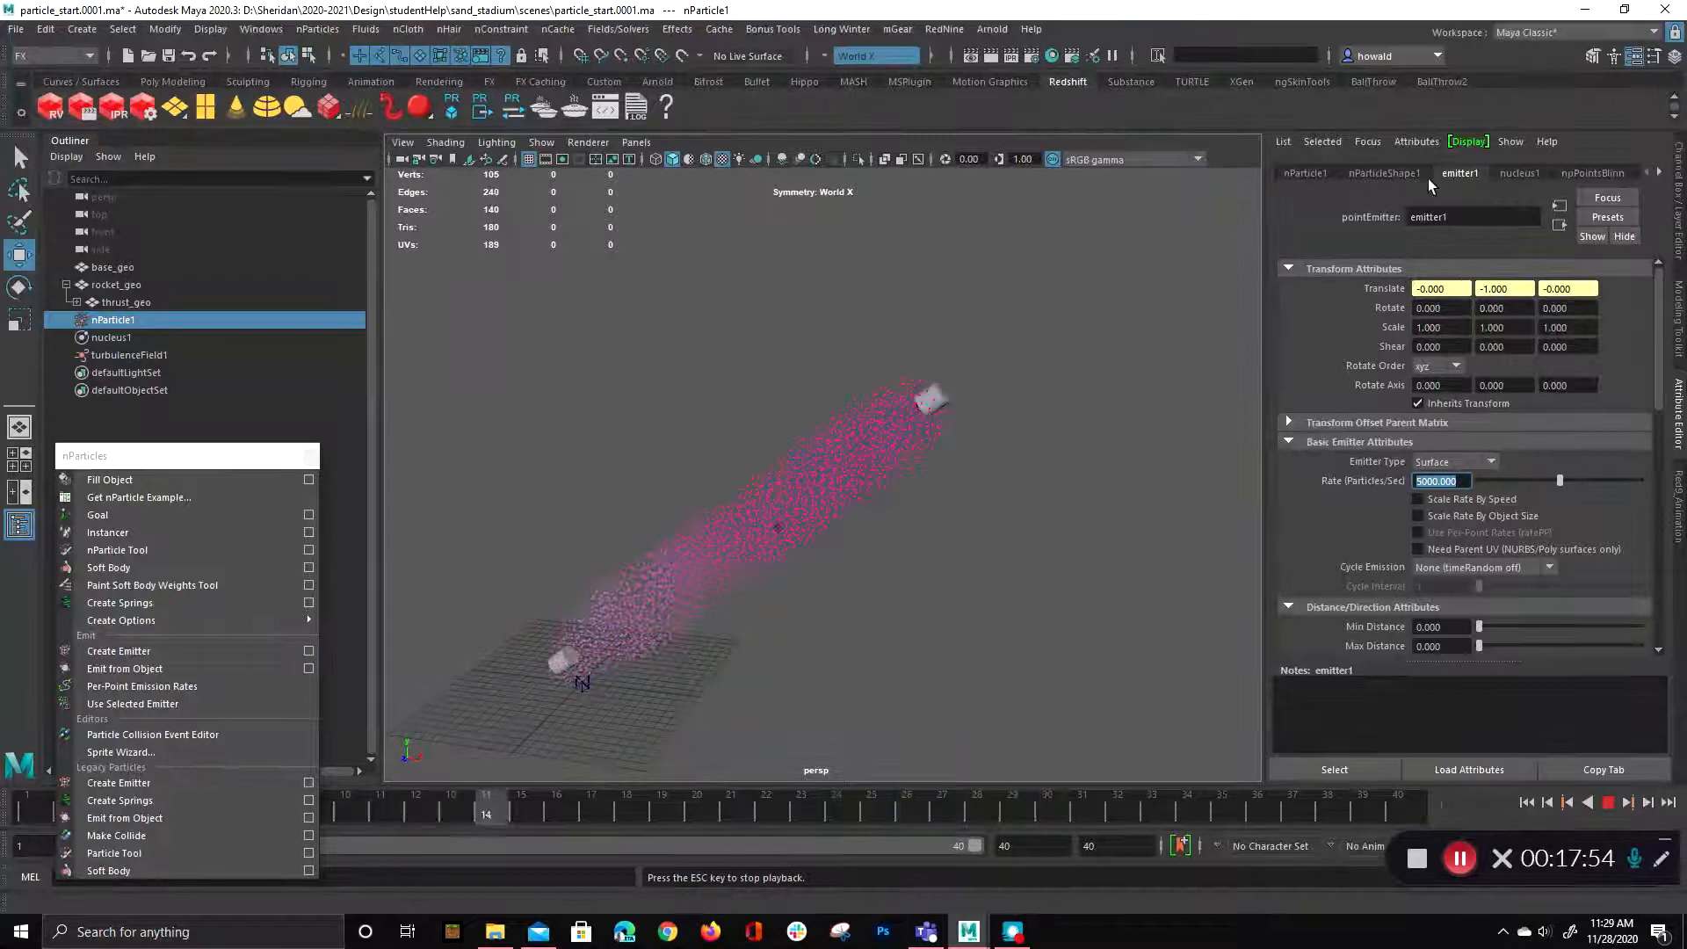
- Reduce the radius of nParticleShape1 to 0.220 while viewing the trail during playback
click(1356, 176)
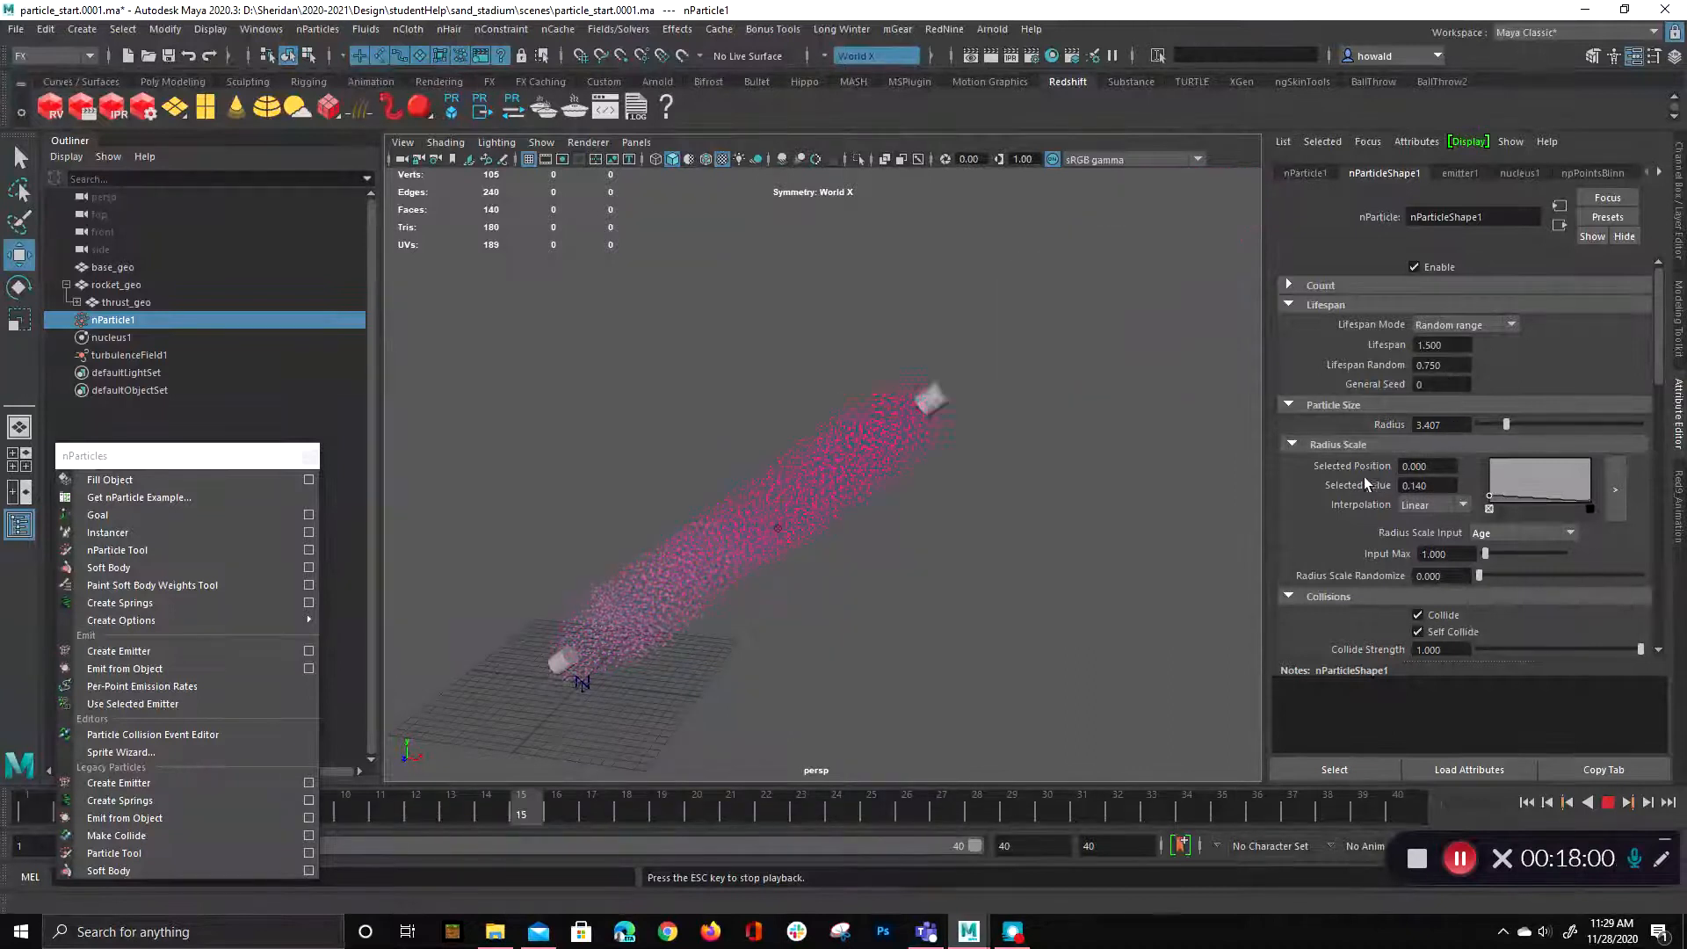
click(1489, 424)
drag(1489, 425, 1483, 425)
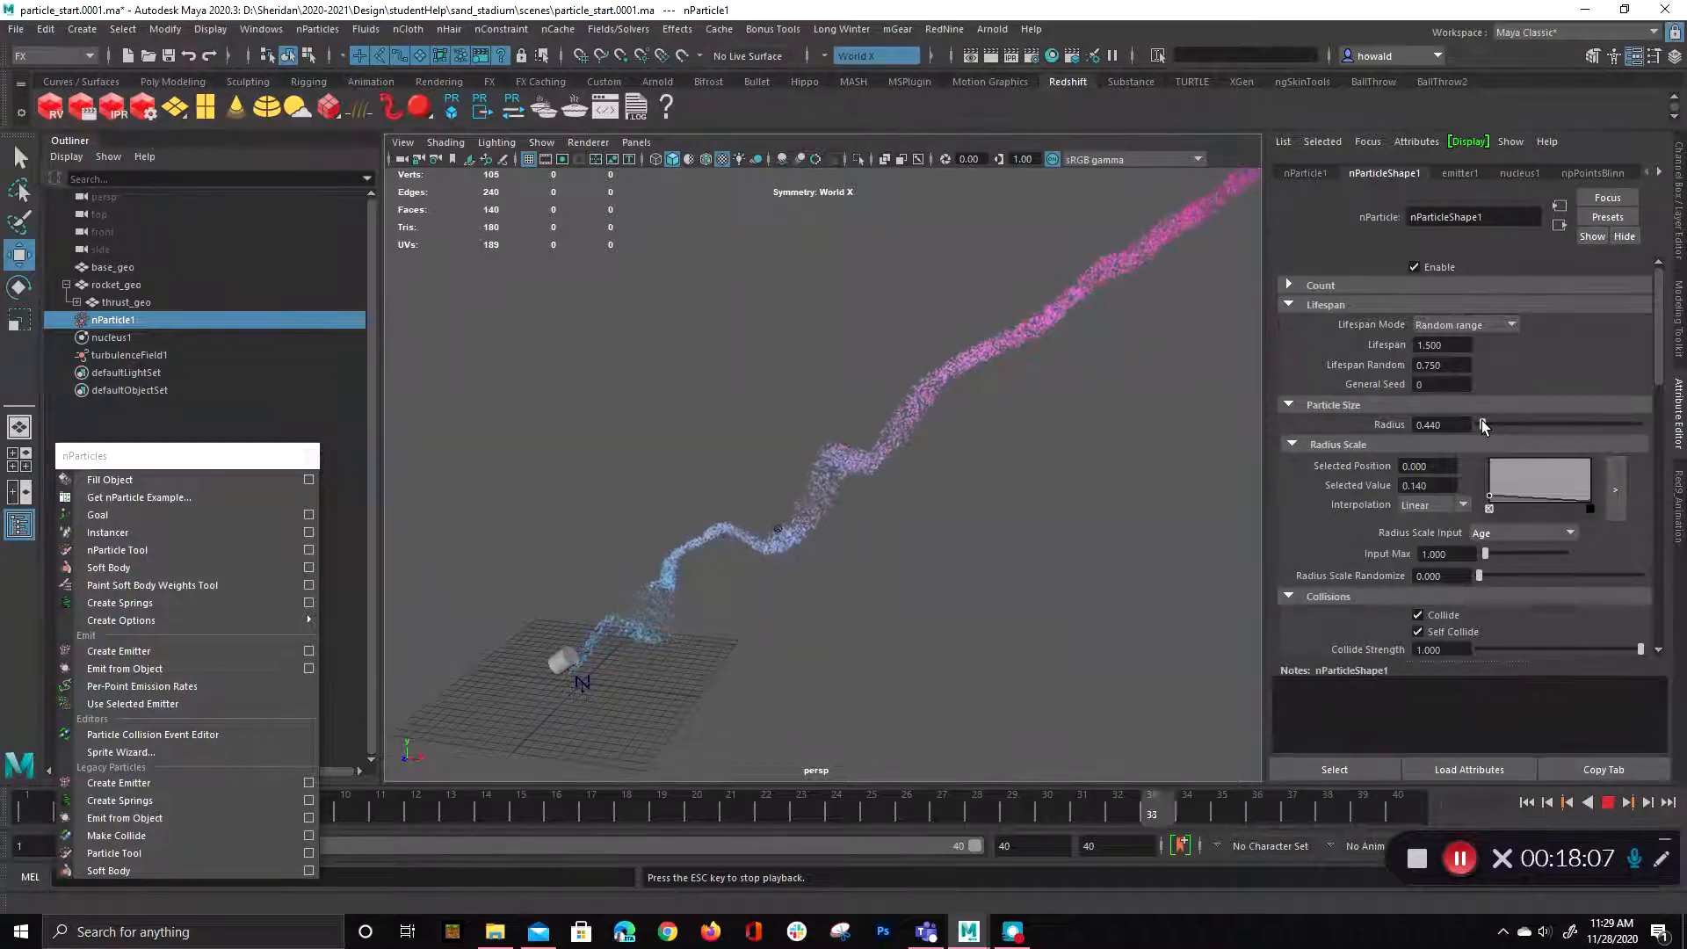
drag(1483, 425, 1480, 426)
mouse_move(1039, 482)
alt+mouse_down()
mouse_move(870, 526)
mouse_move(1013, 477)
alt+mouse_up()
alt+middle_drag(1013, 478, 872, 523)
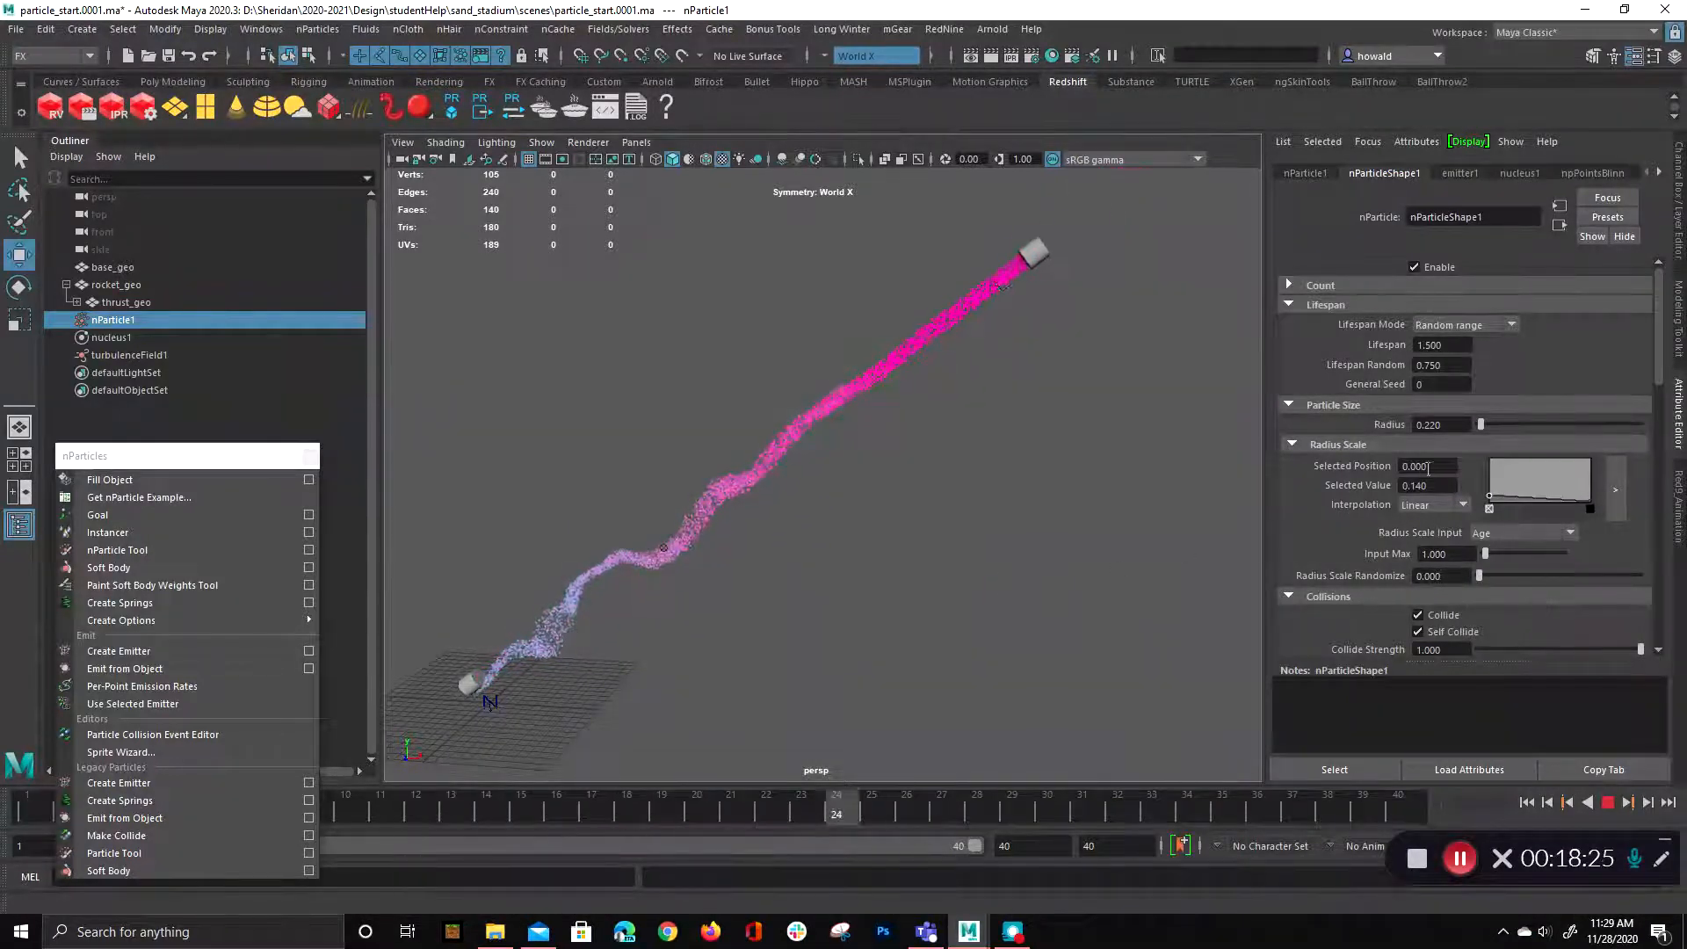
- Turn Self Collide off and back on for nParticleShape1 during playback to compare the trail
scroll(1483, 433, down, 3)
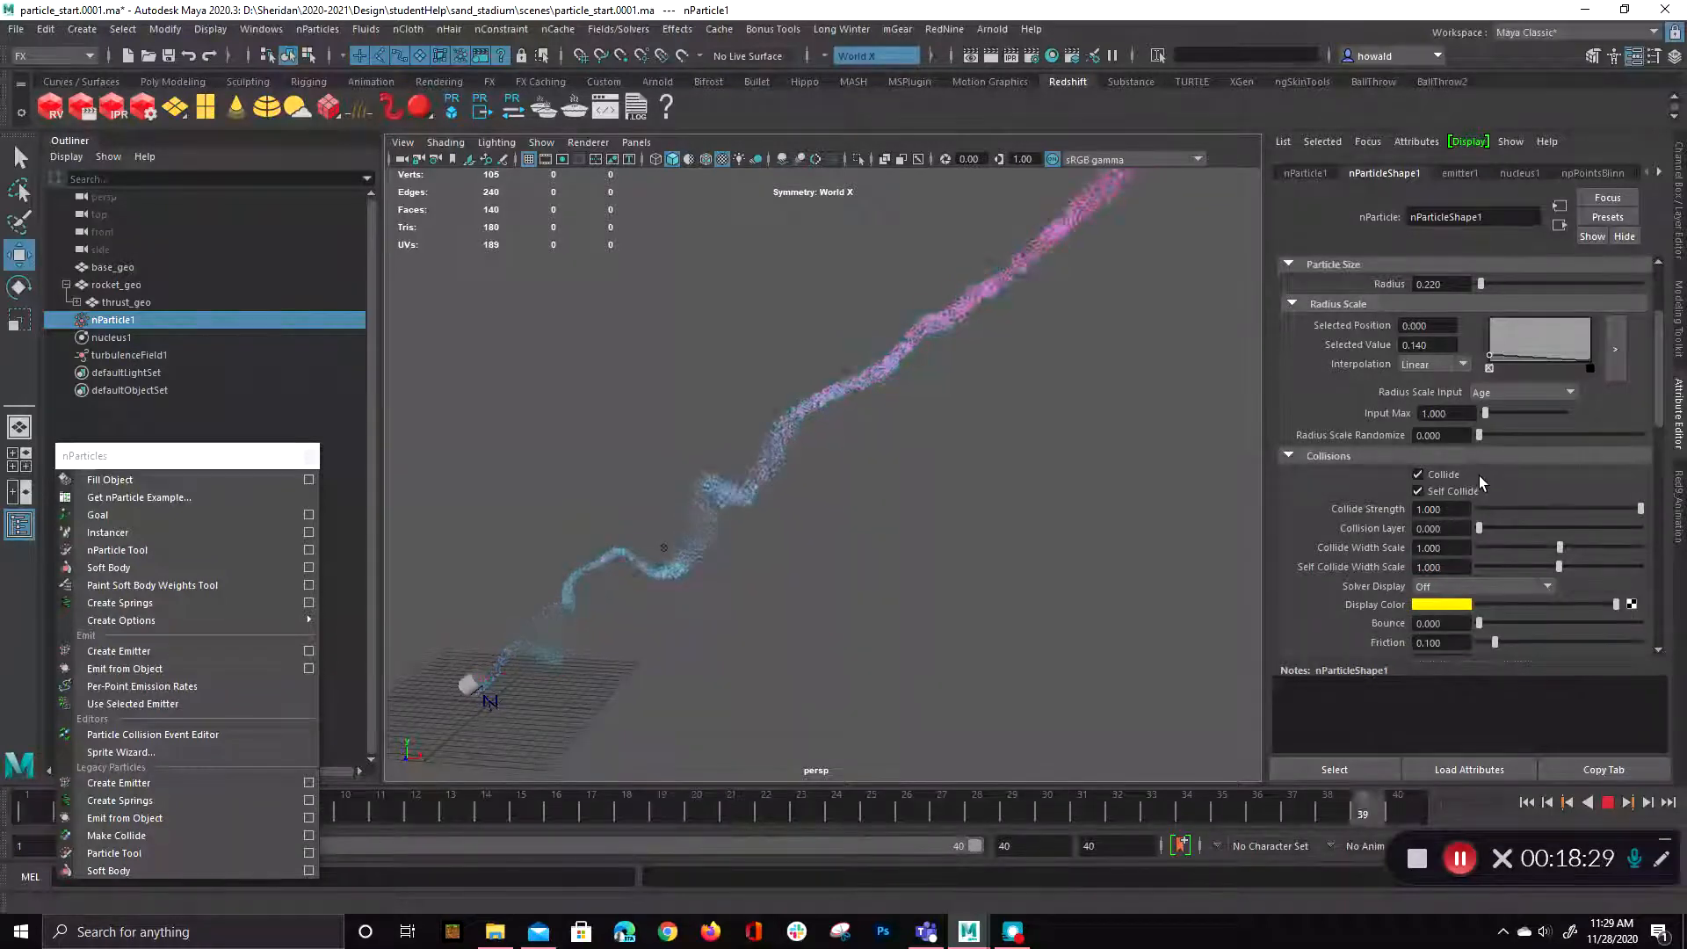
scroll(1480, 477, up, 2)
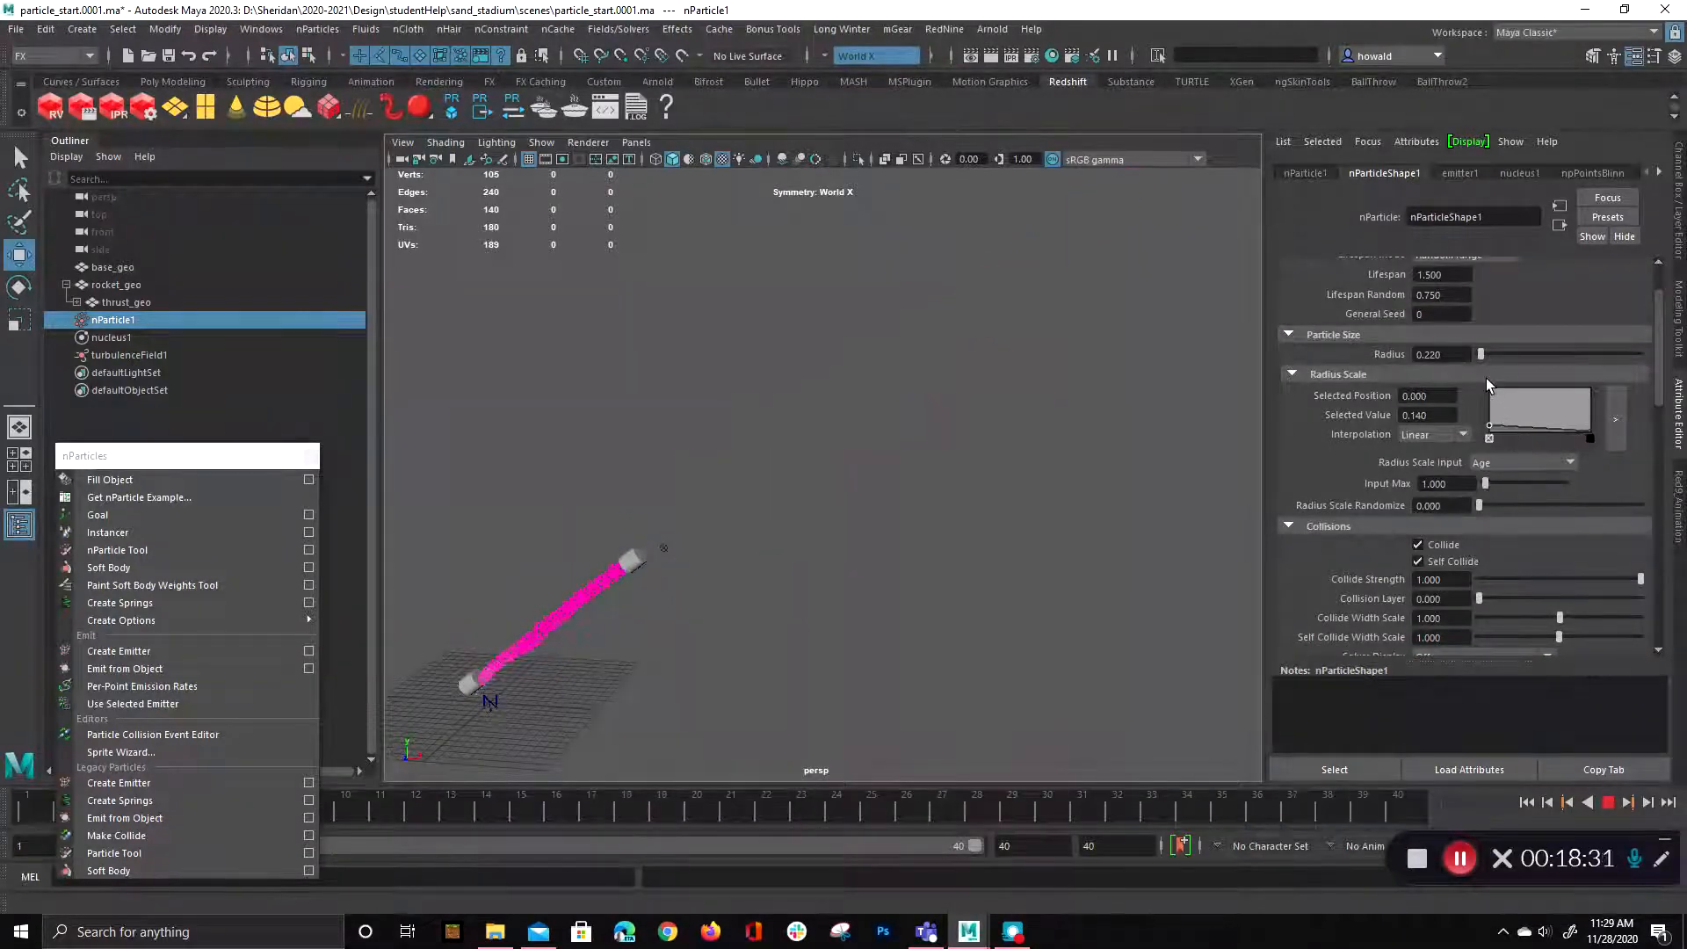
click(1433, 562)
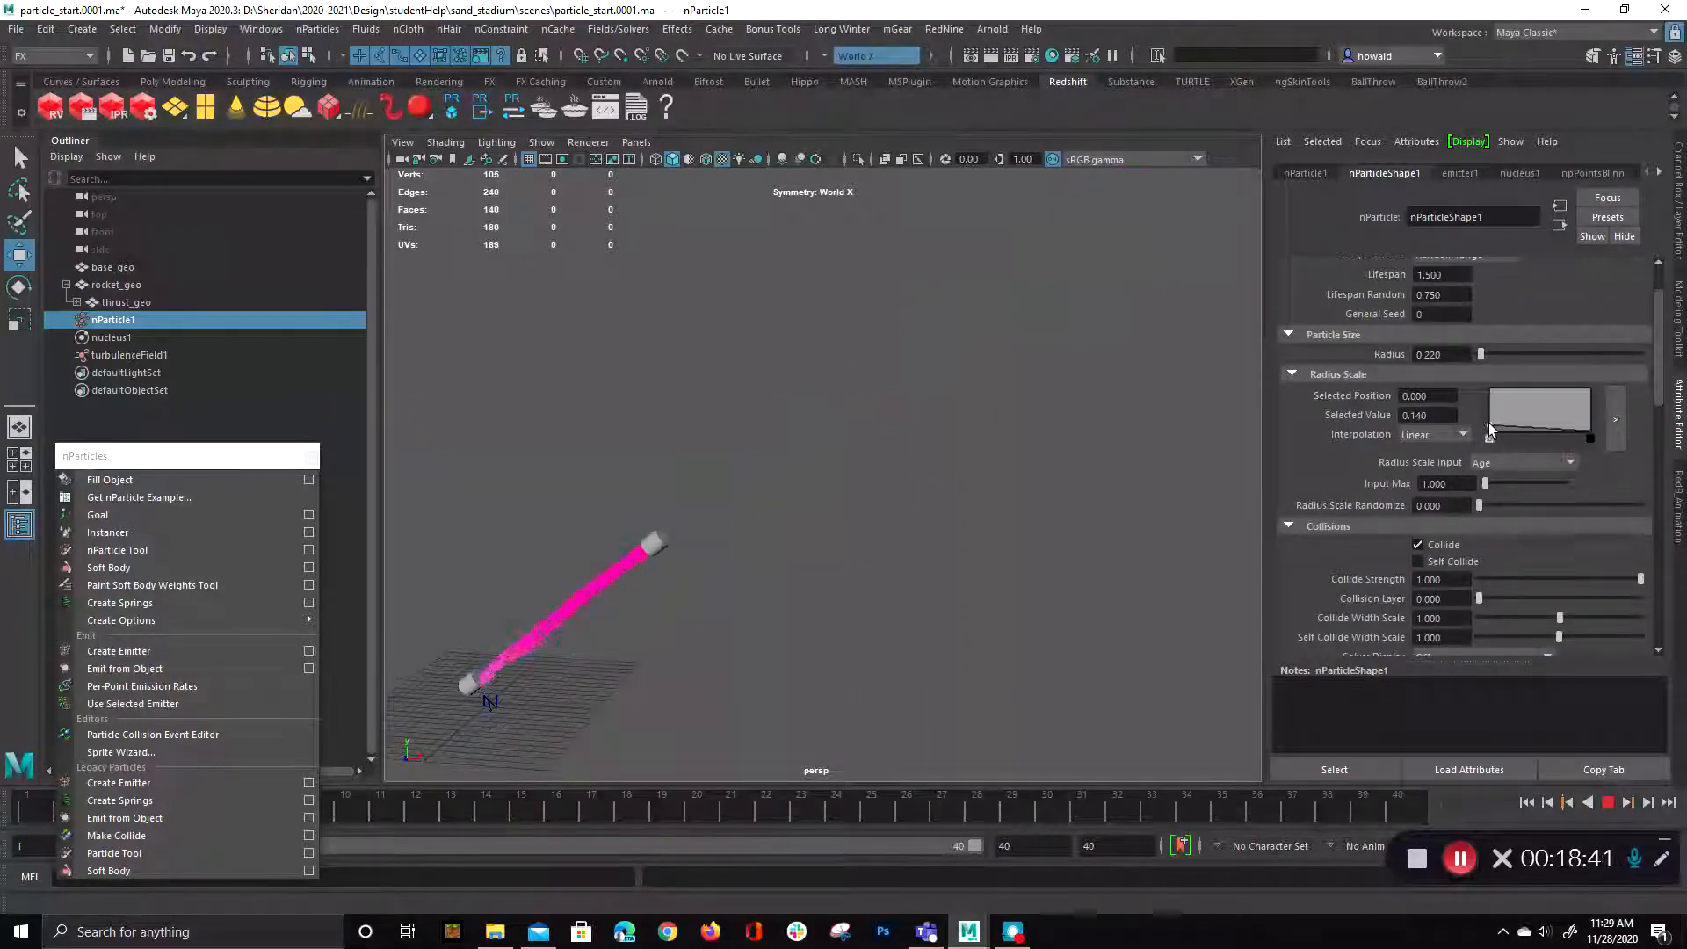
click(1417, 561)
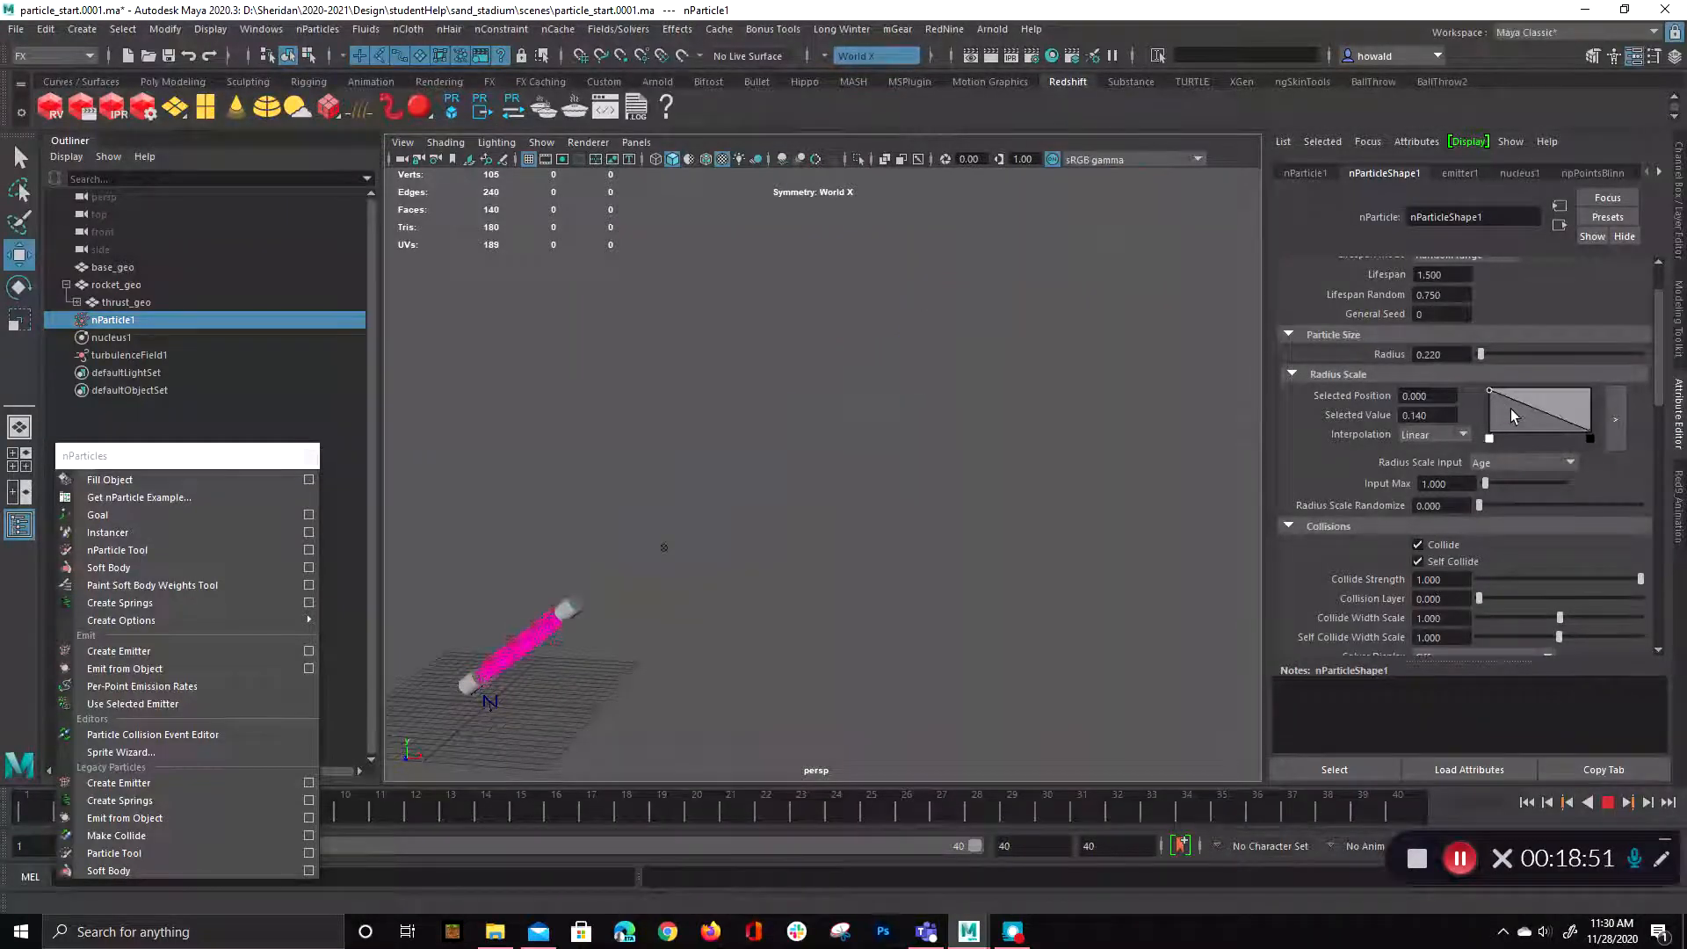
- Raise the Radius Scale curve's start point to the top and its end point to a value of 0.240, and stop playback
drag(1492, 392, 1612, 421)
click(1587, 435)
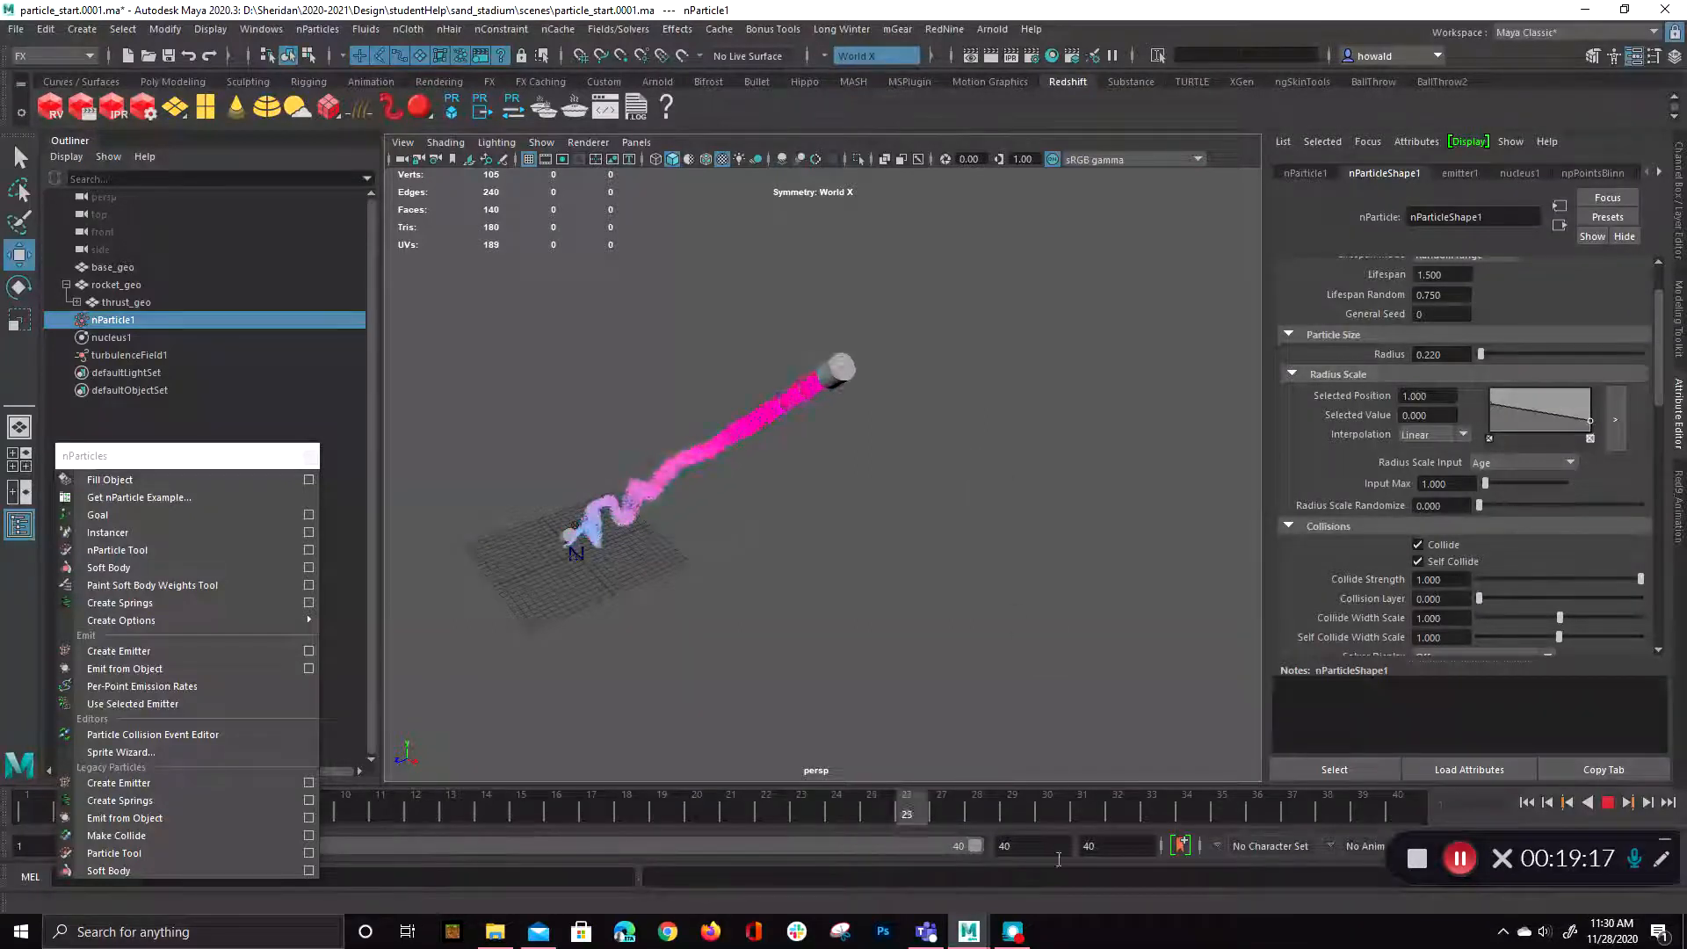
click(1615, 803)
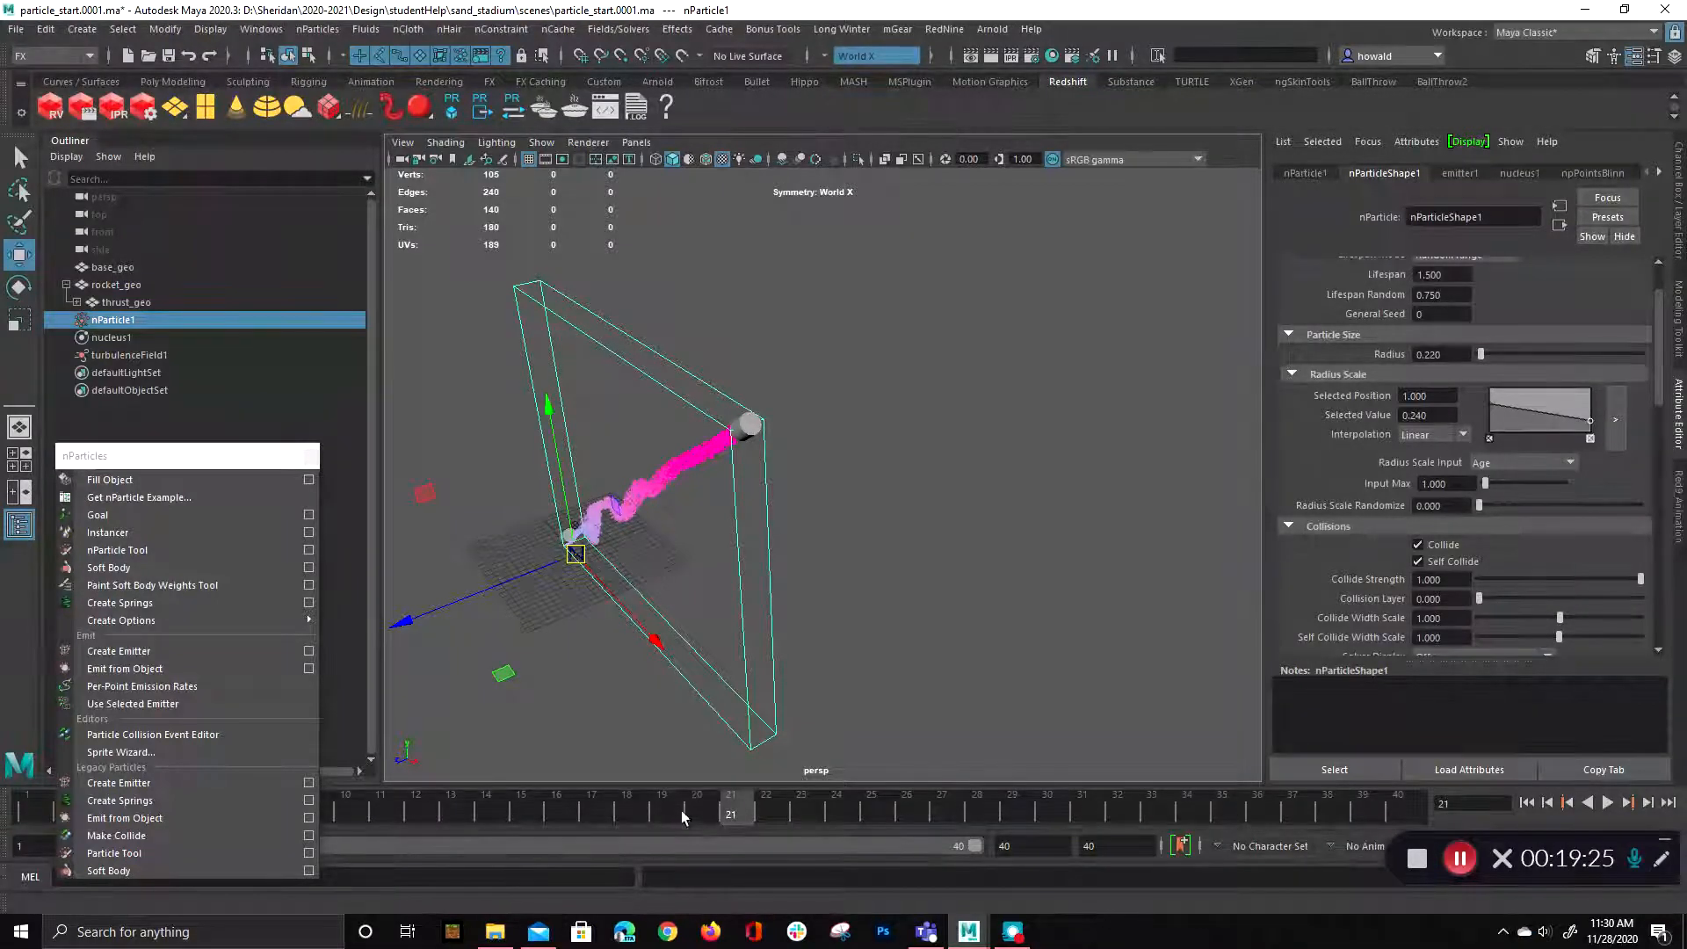
- Scrub the timeline back to frame 16 and save the scene incrementally as particle_start.0002.ma
drag(730, 808, 556, 810)
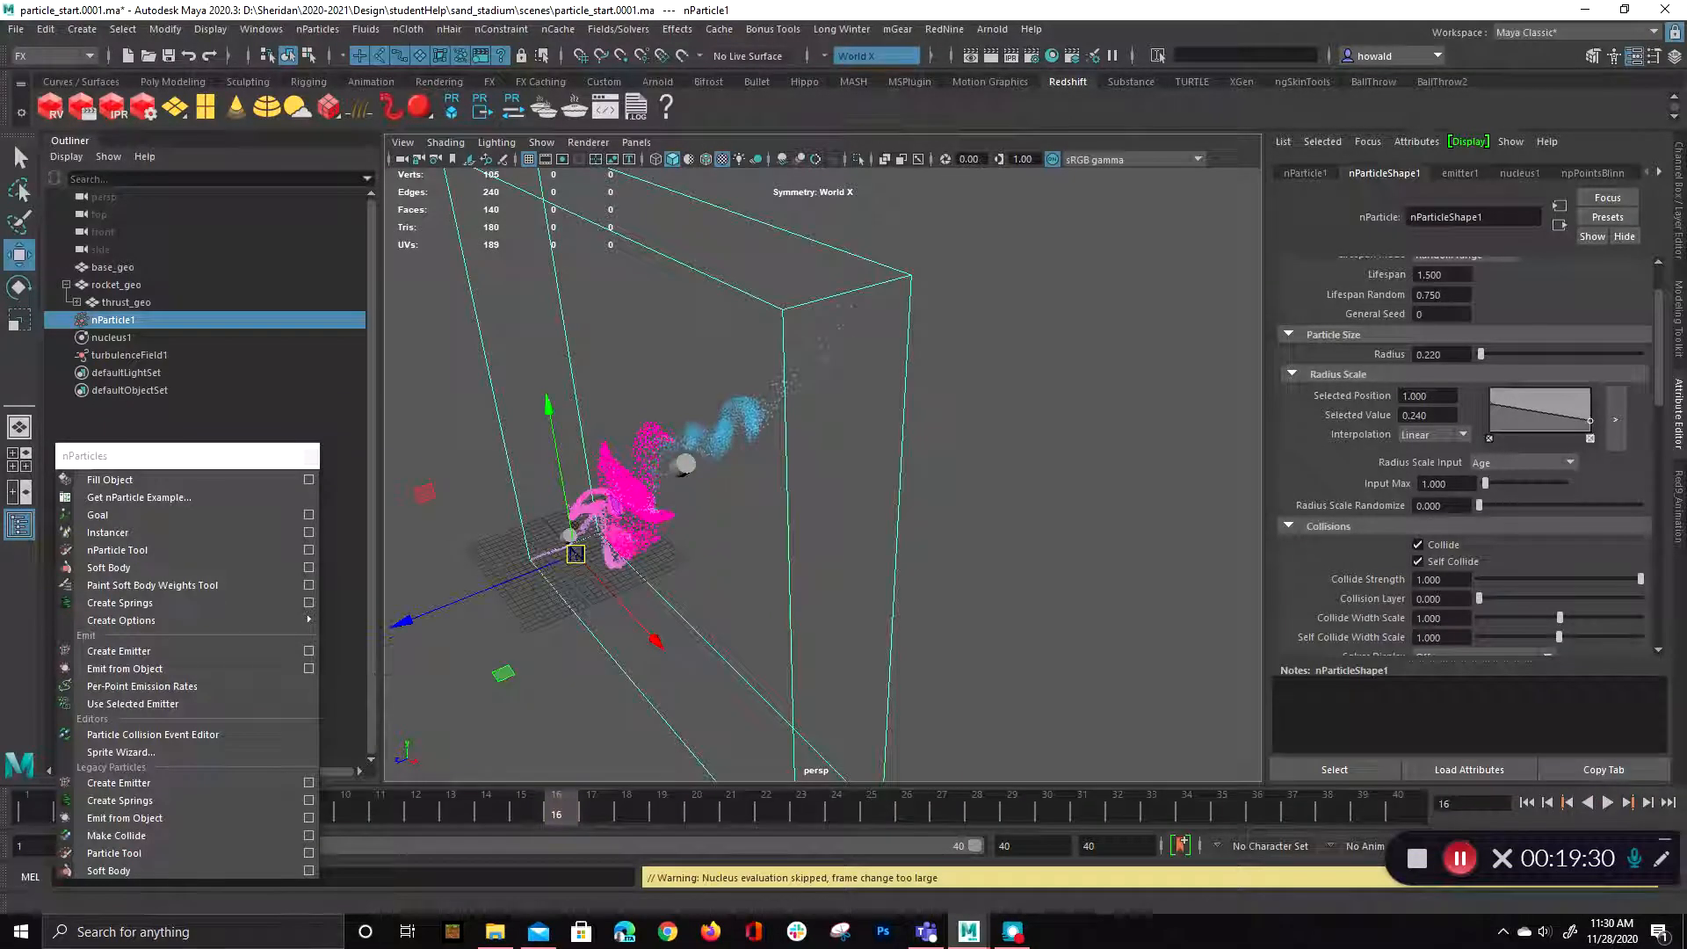
click(16, 29)
click(70, 135)
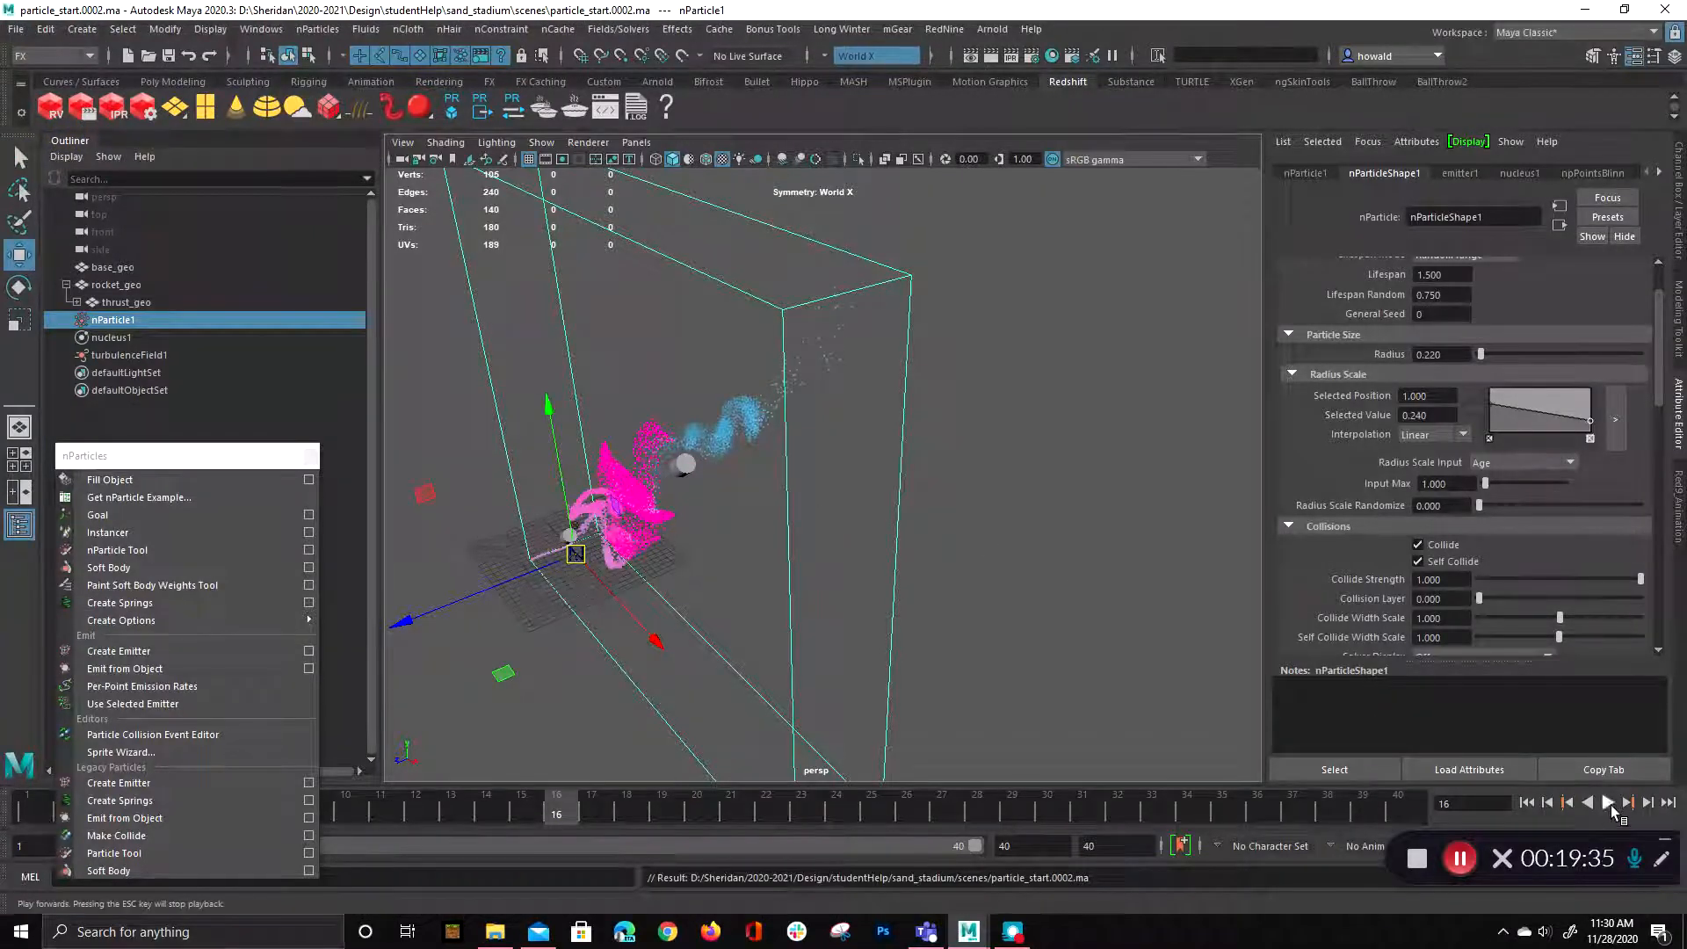
- Play the simulation from frame 16, stop it and return to the first frame
click(1610, 805)
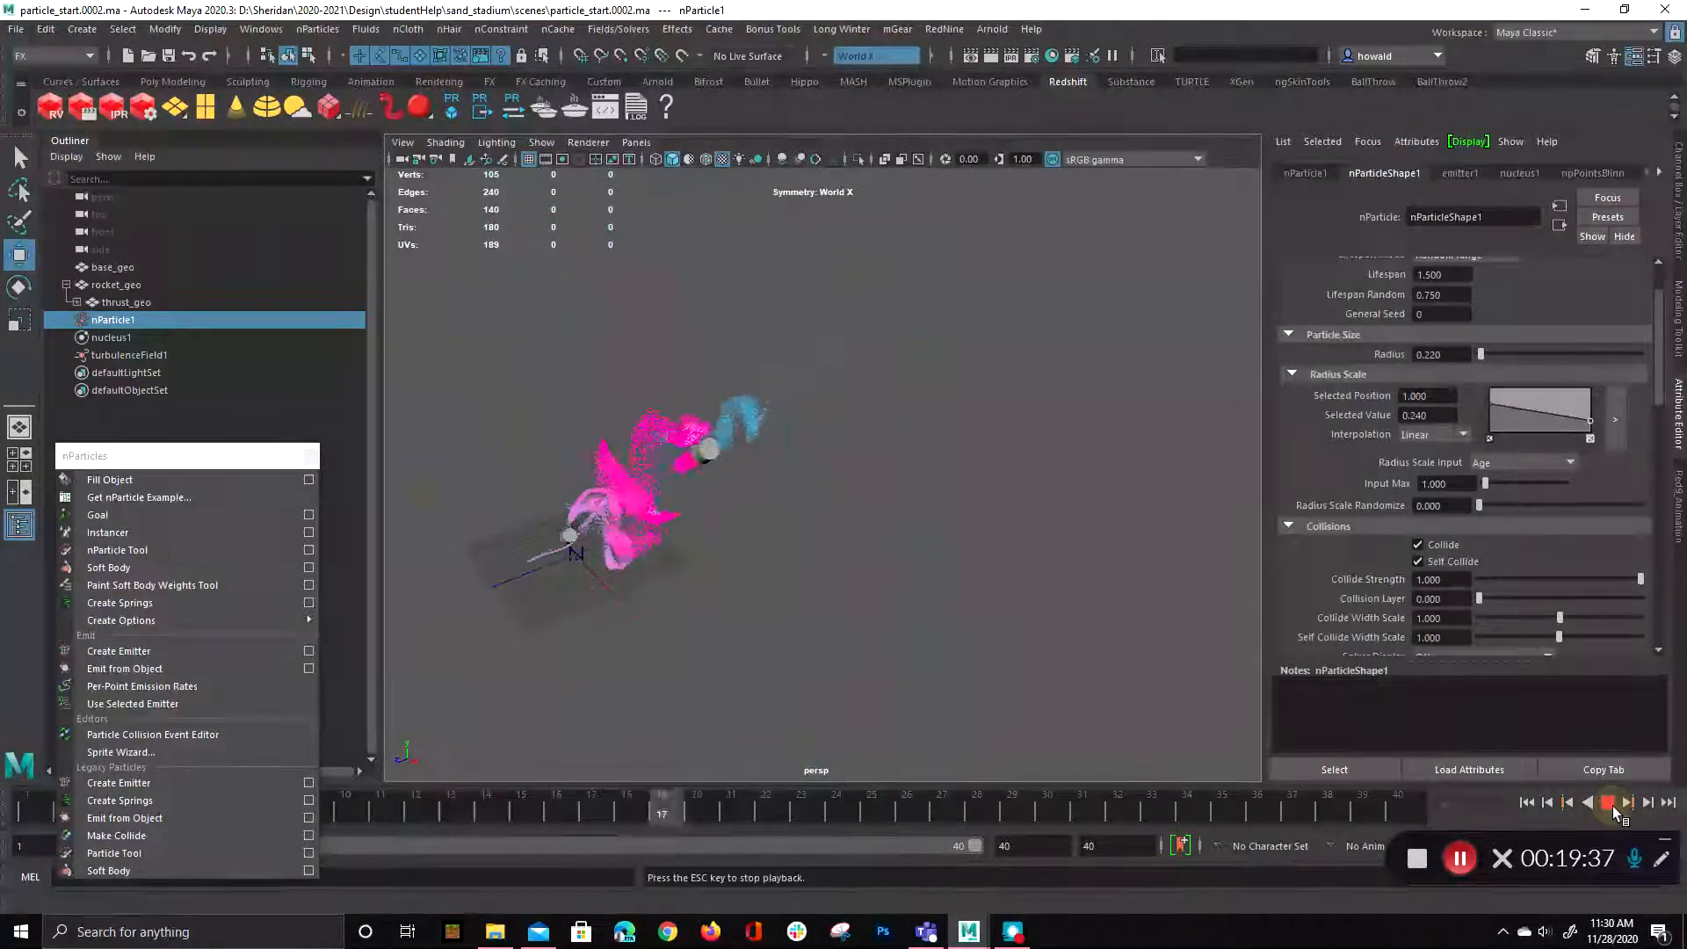
click(1613, 805)
scroll(949, 716, up, 3)
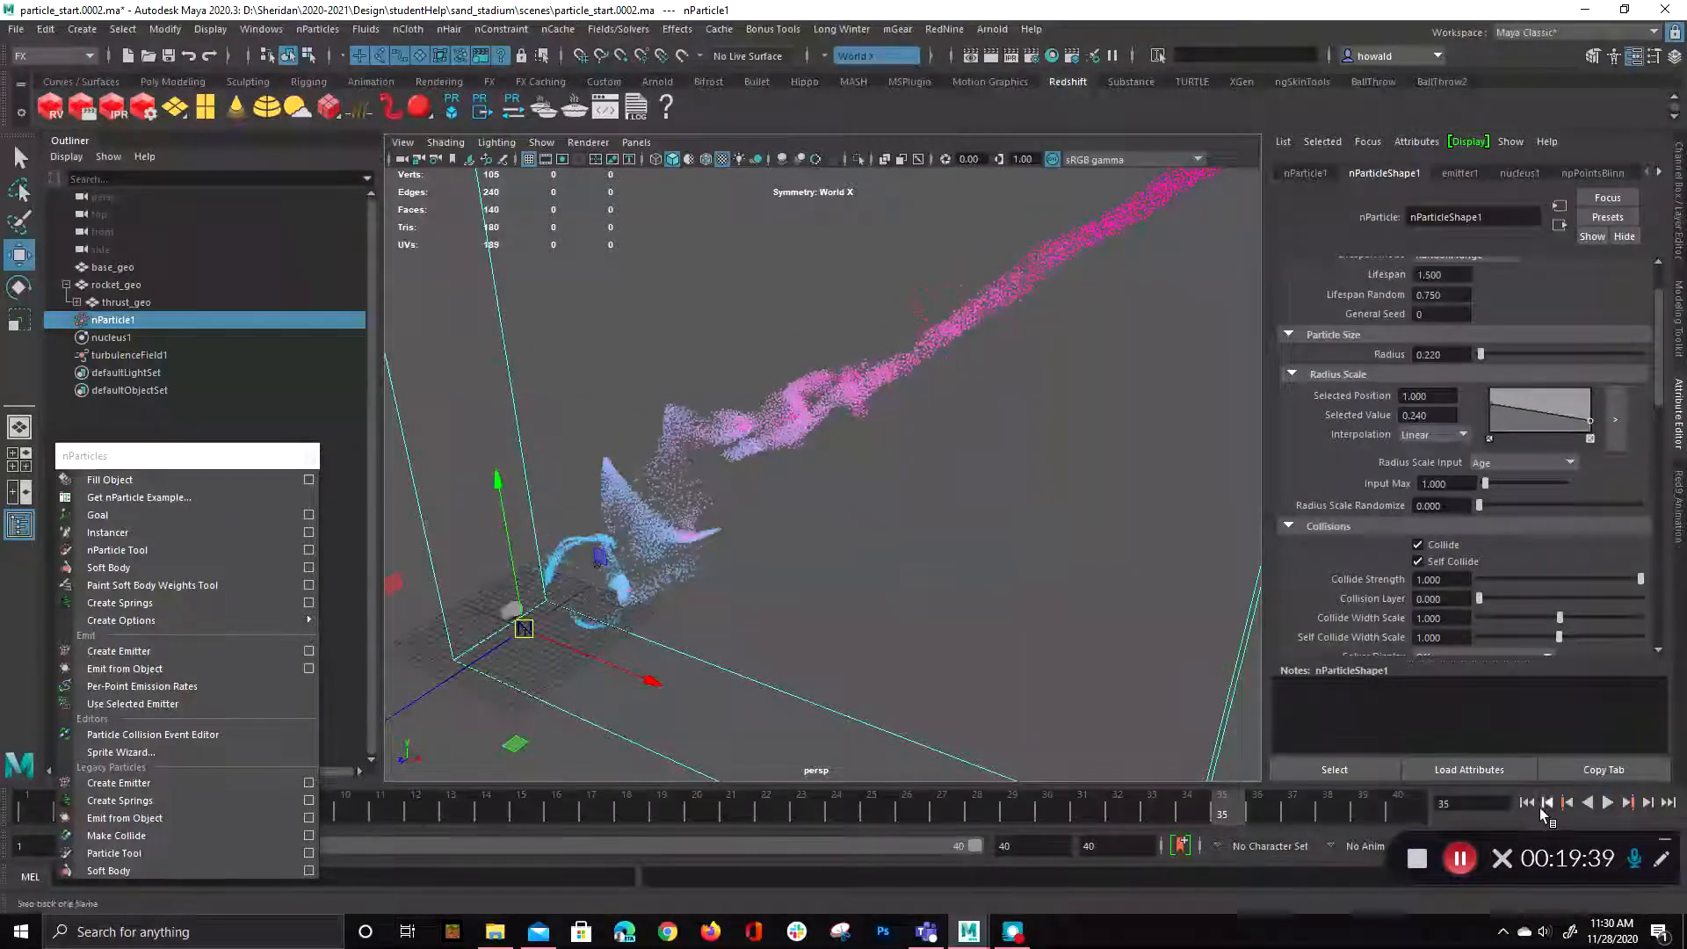
click(1526, 802)
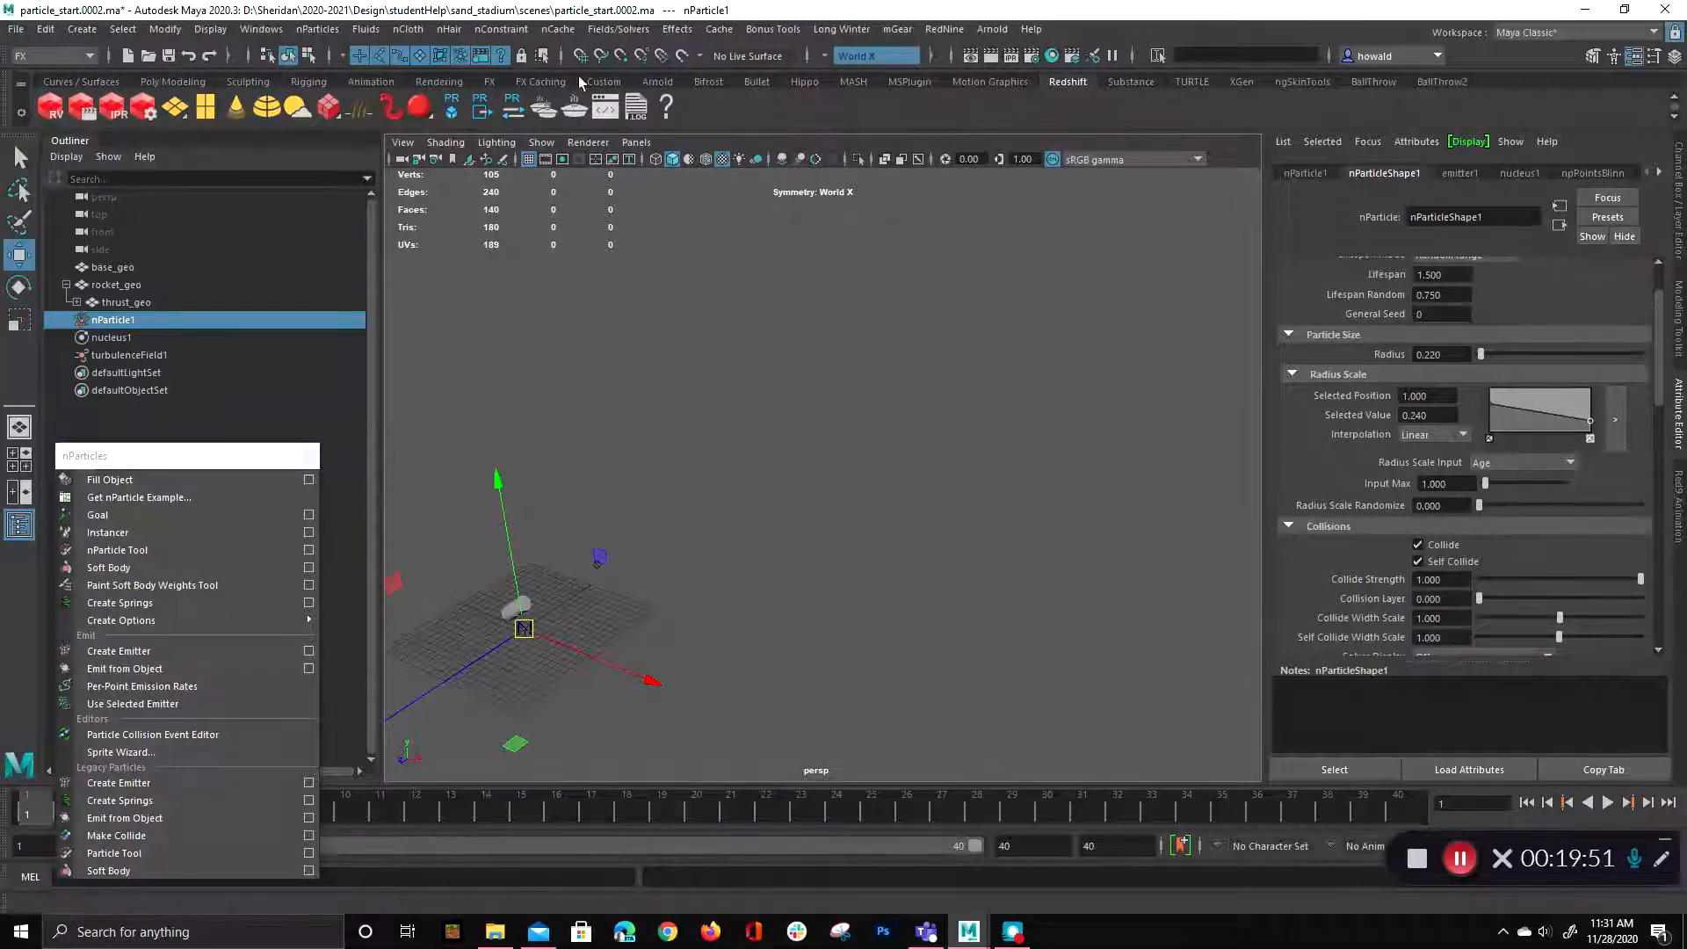
- Open the nCache creation options for the selected nObject and check the cache directory
click(560, 29)
mouse_move(604, 77)
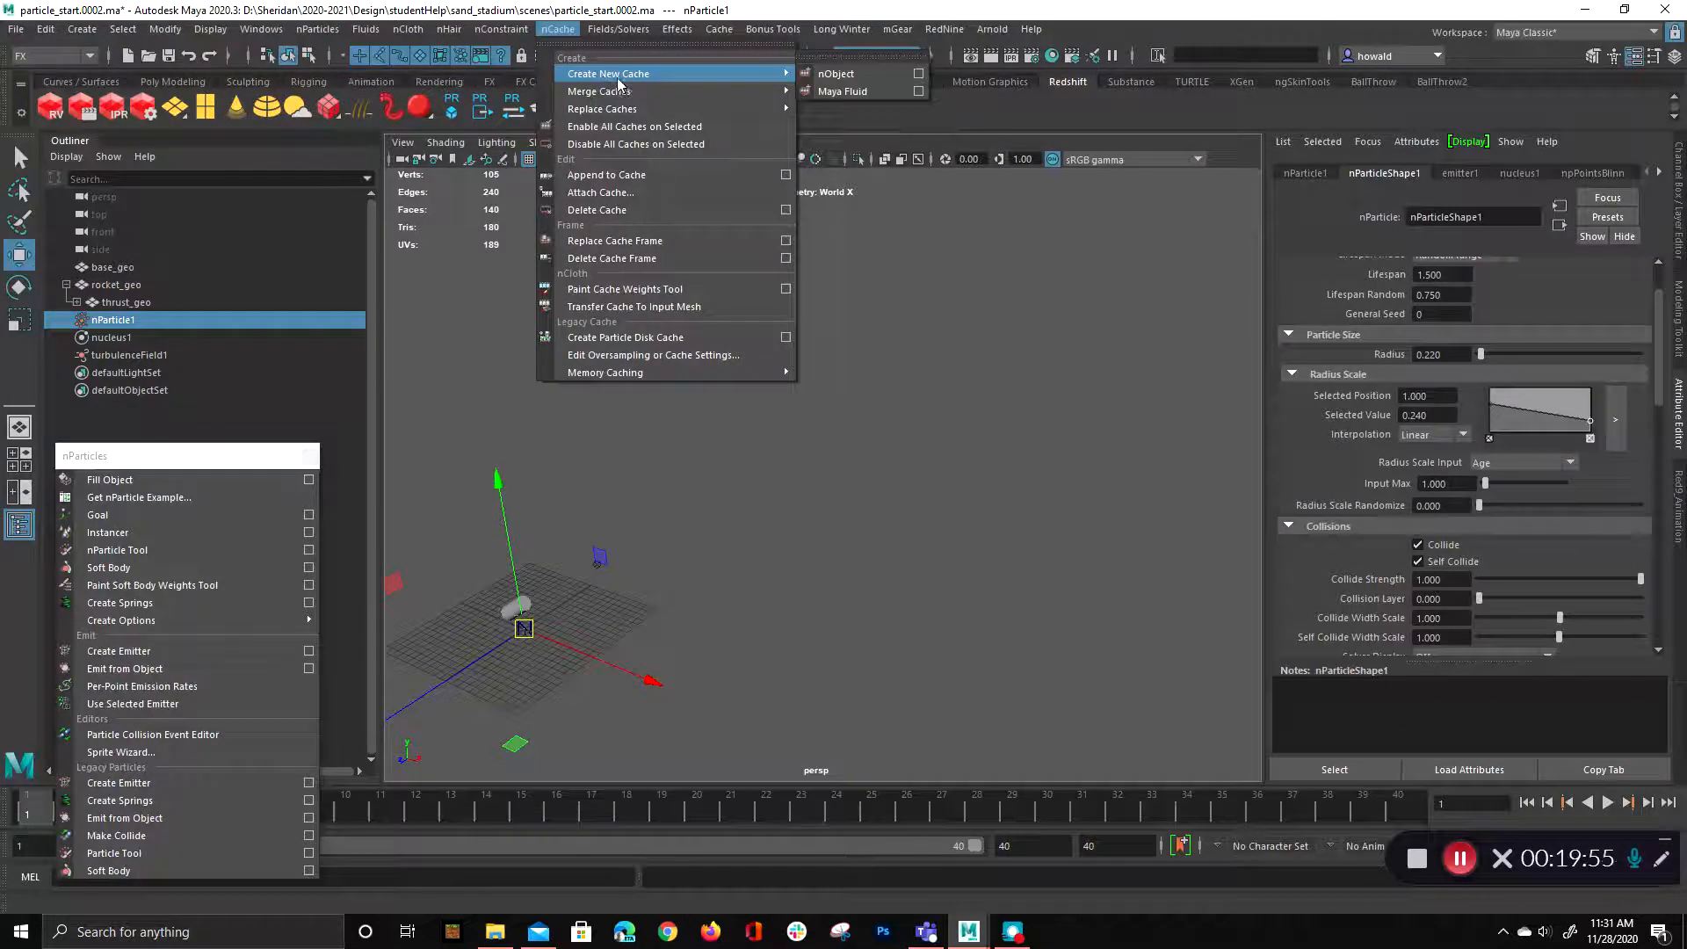
click(913, 77)
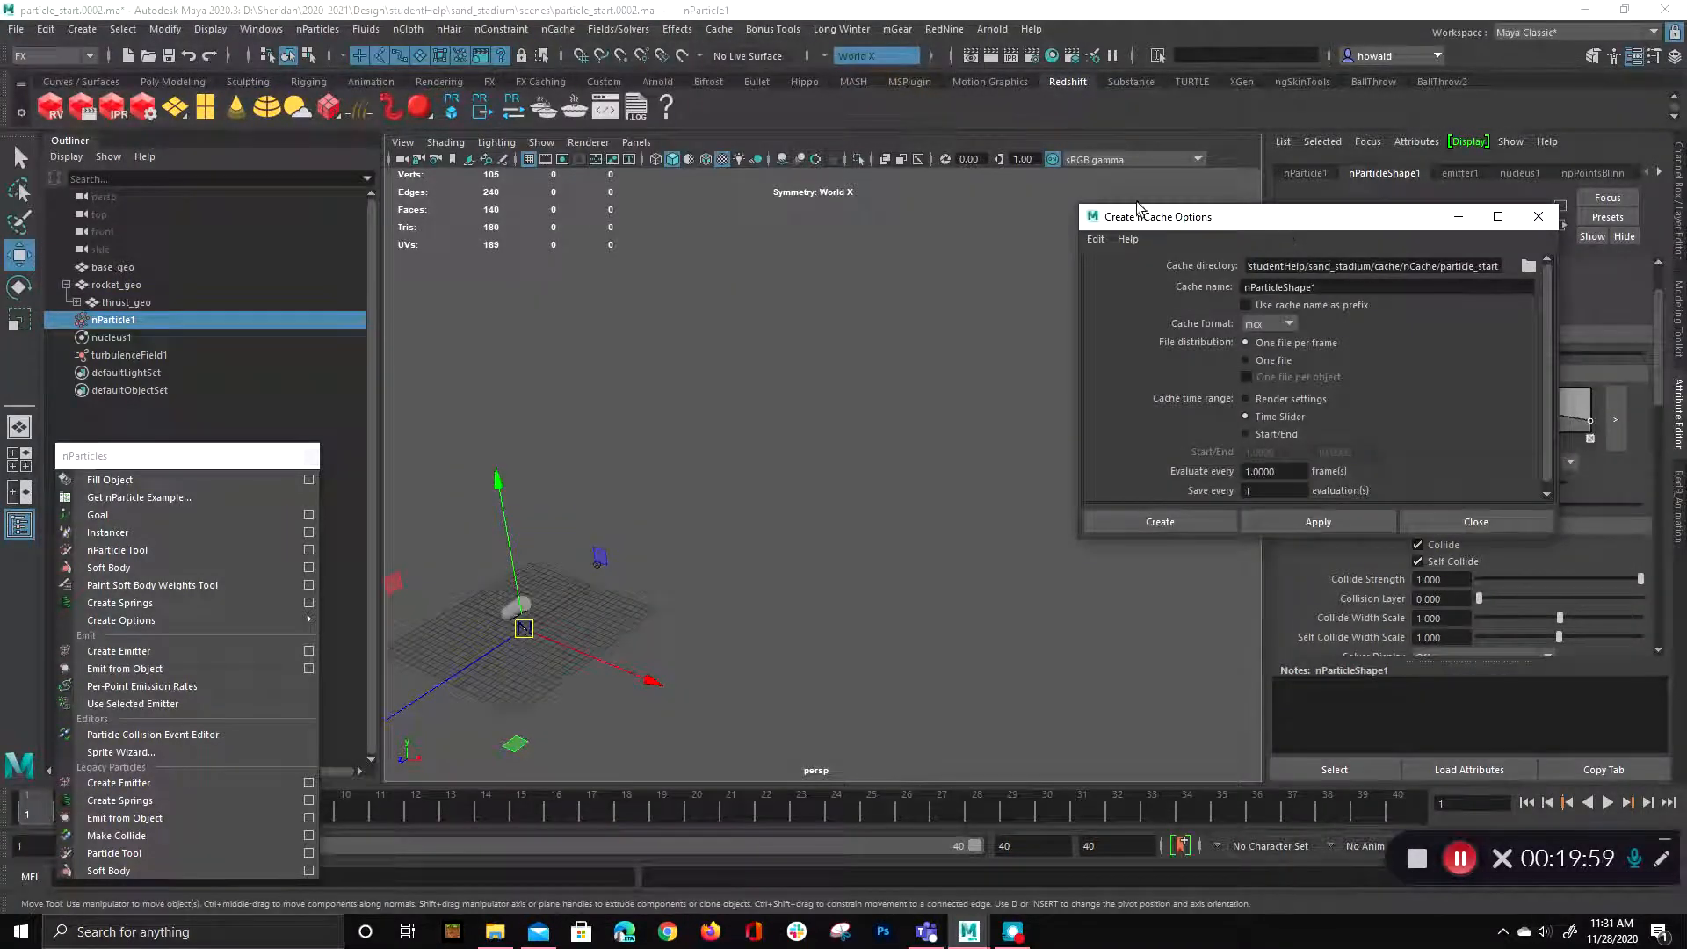
drag(1181, 227, 891, 217)
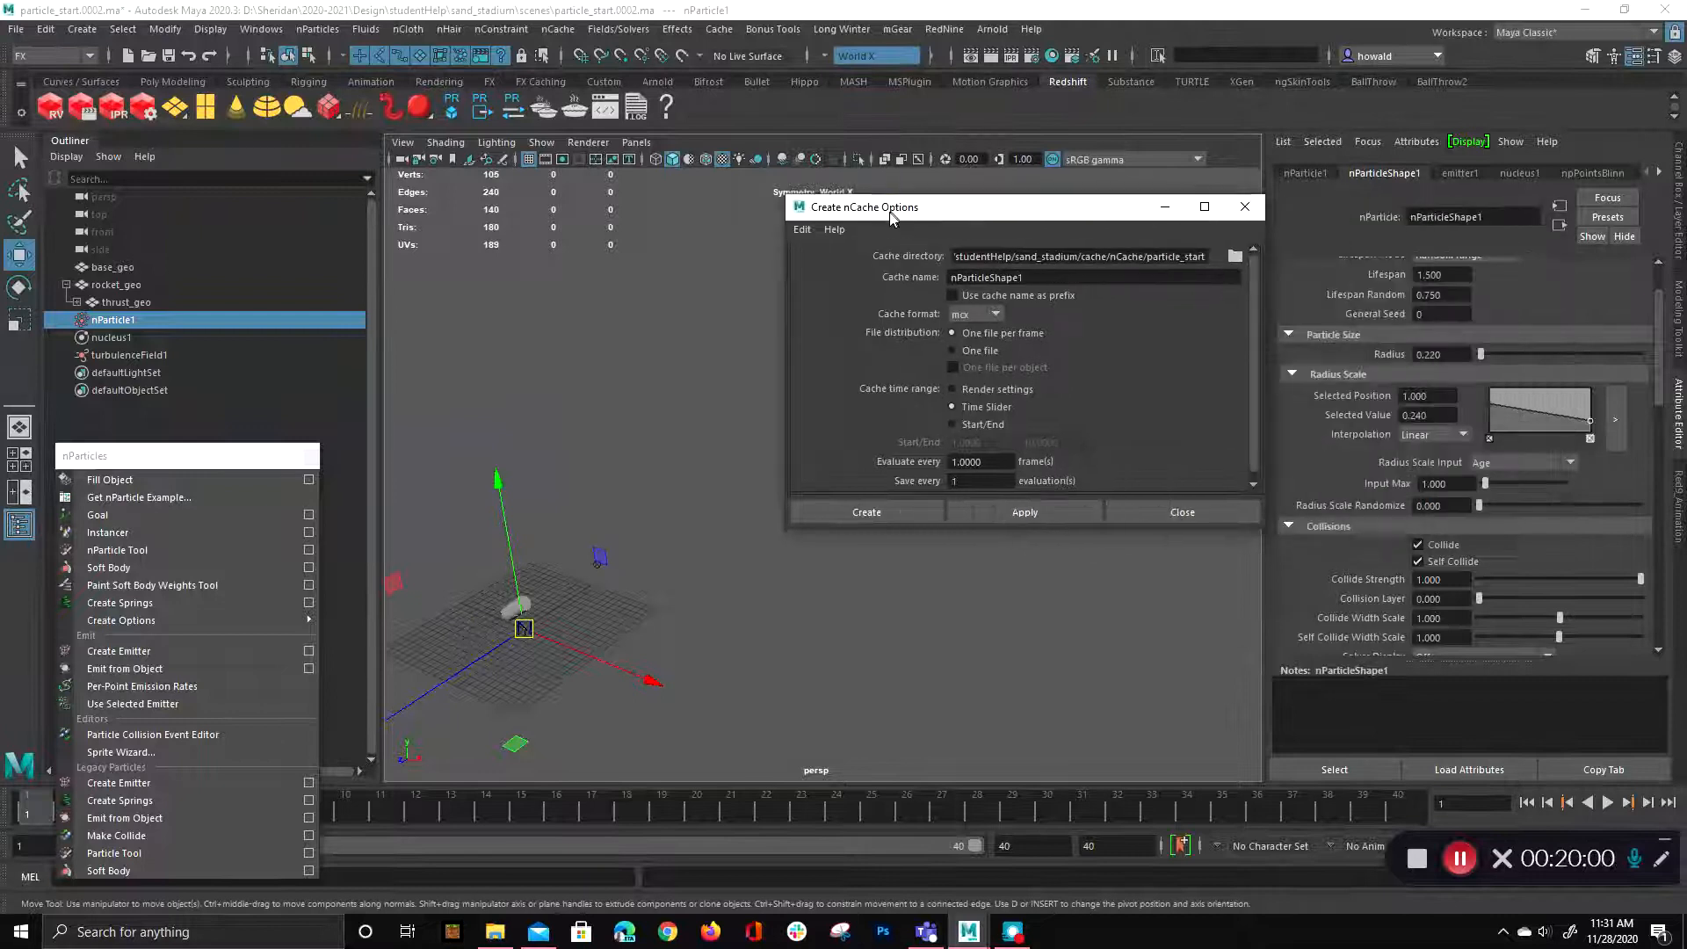
click(1095, 257)
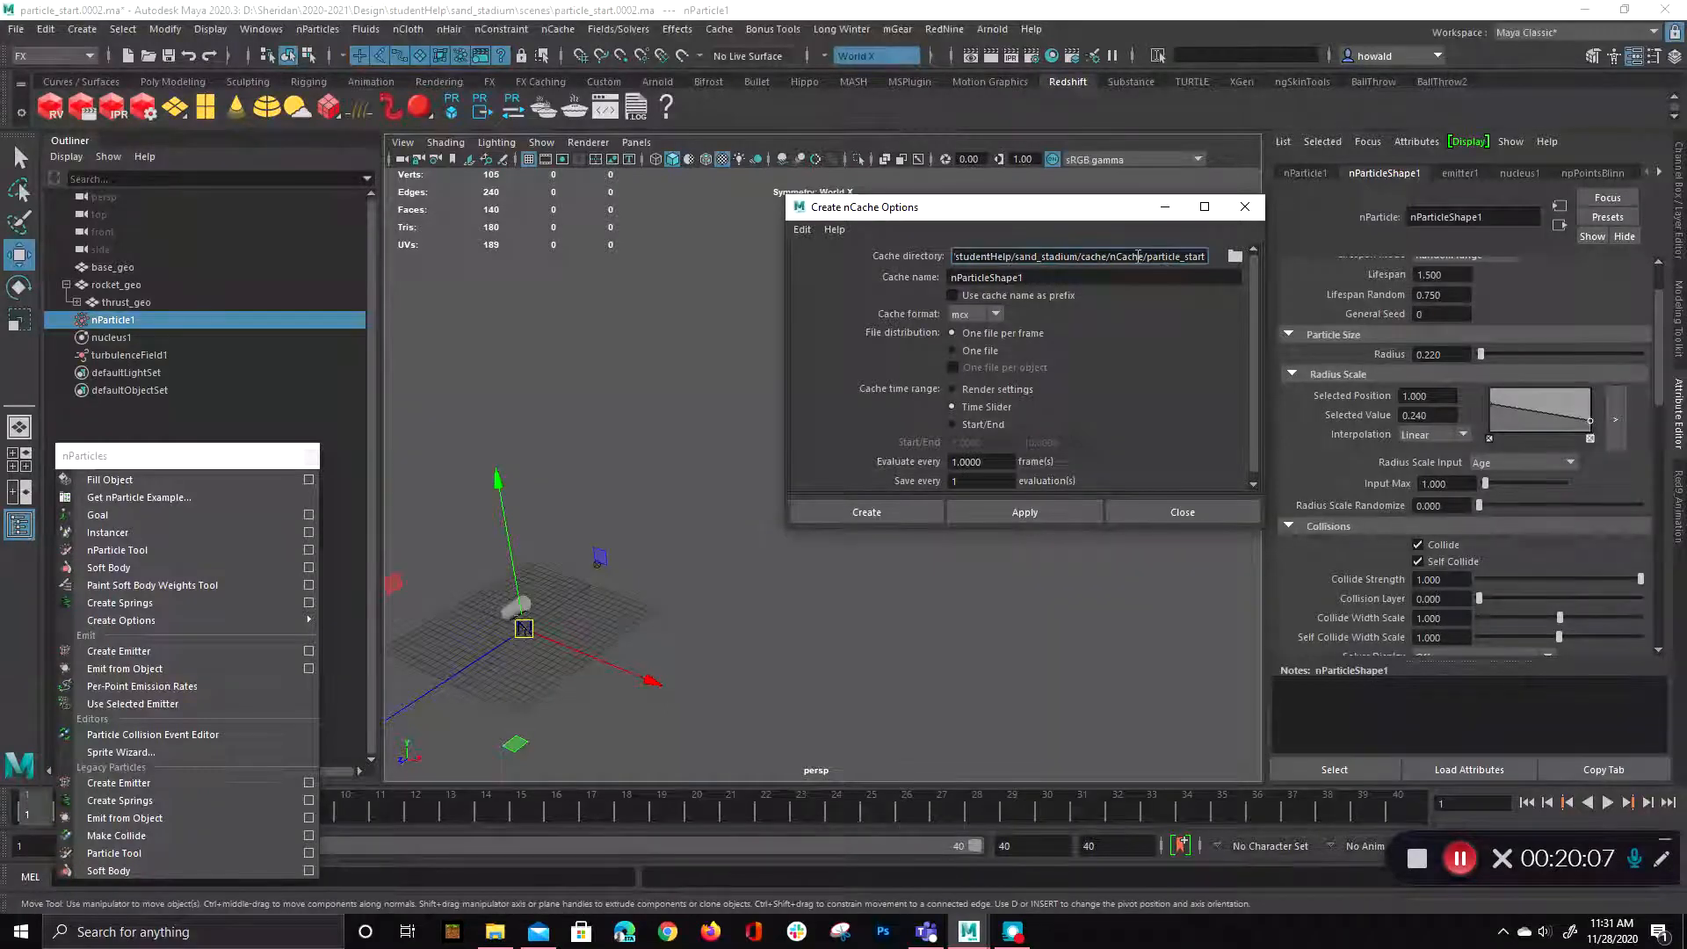
- Enter rocket_trail as the cache name and set the file distribution to One file
double_click(958, 277)
text(rocket_trail)
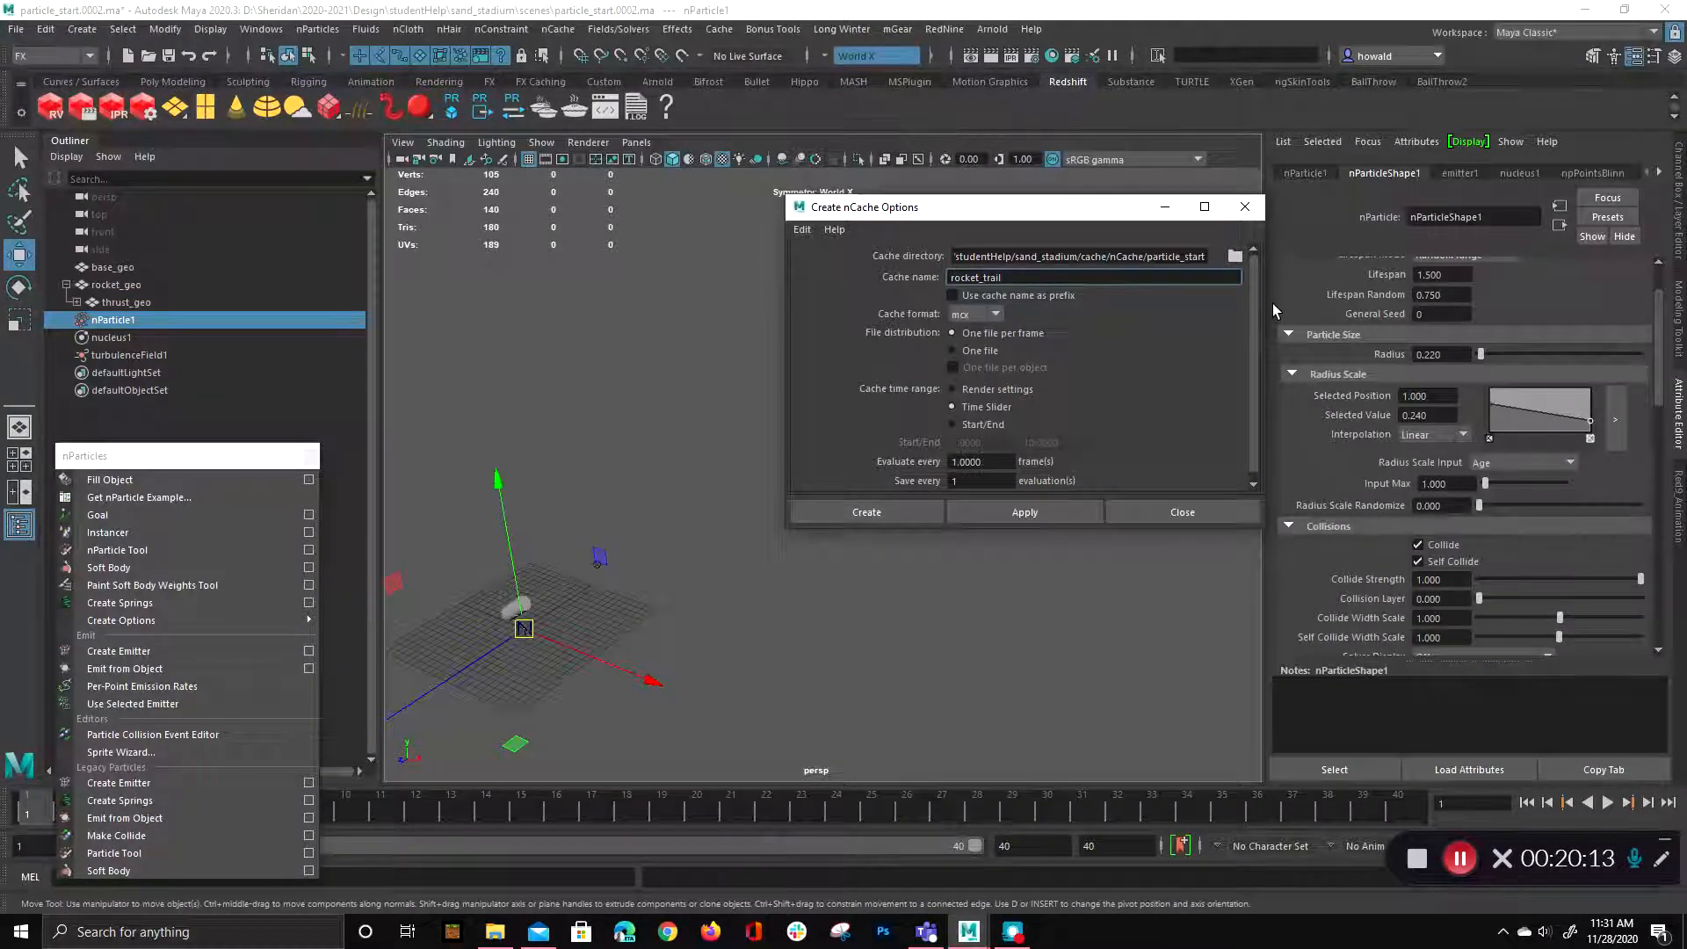
click(988, 351)
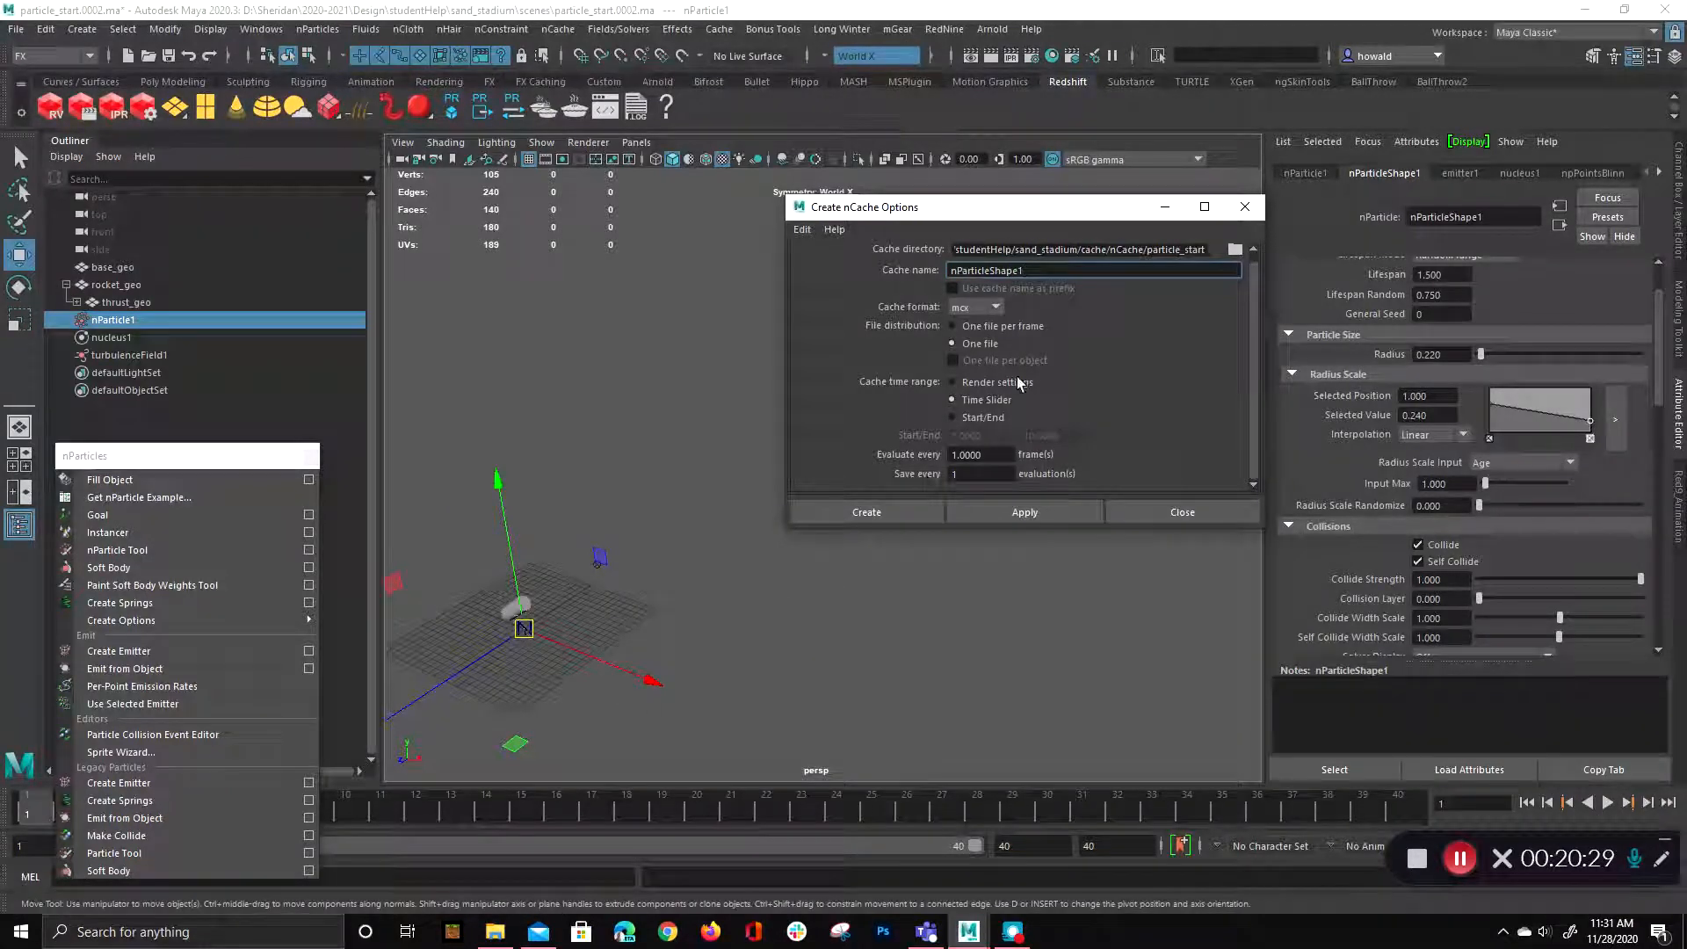
- Move the nCache options and the floating nParticles menu clear of the Outliner, and reselect nParticle1
mouse_move(1001, 219)
mouse_down()
mouse_move(912, 190)
mouse_move(986, 239)
mouse_up()
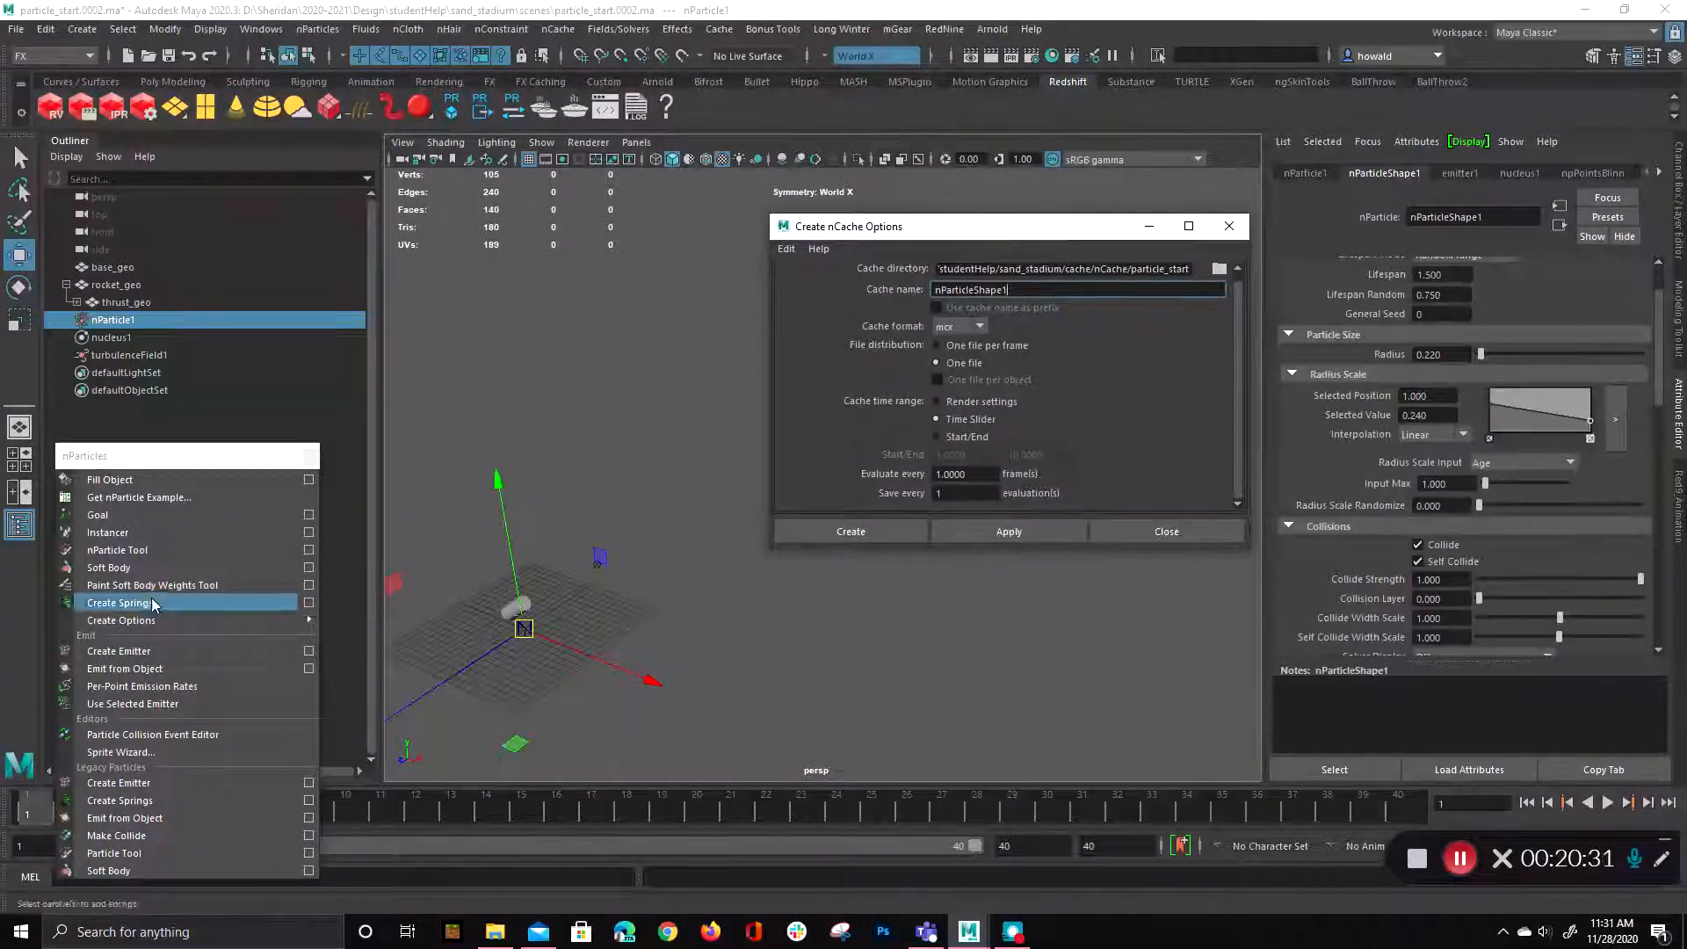
drag(79, 464, 91, 280)
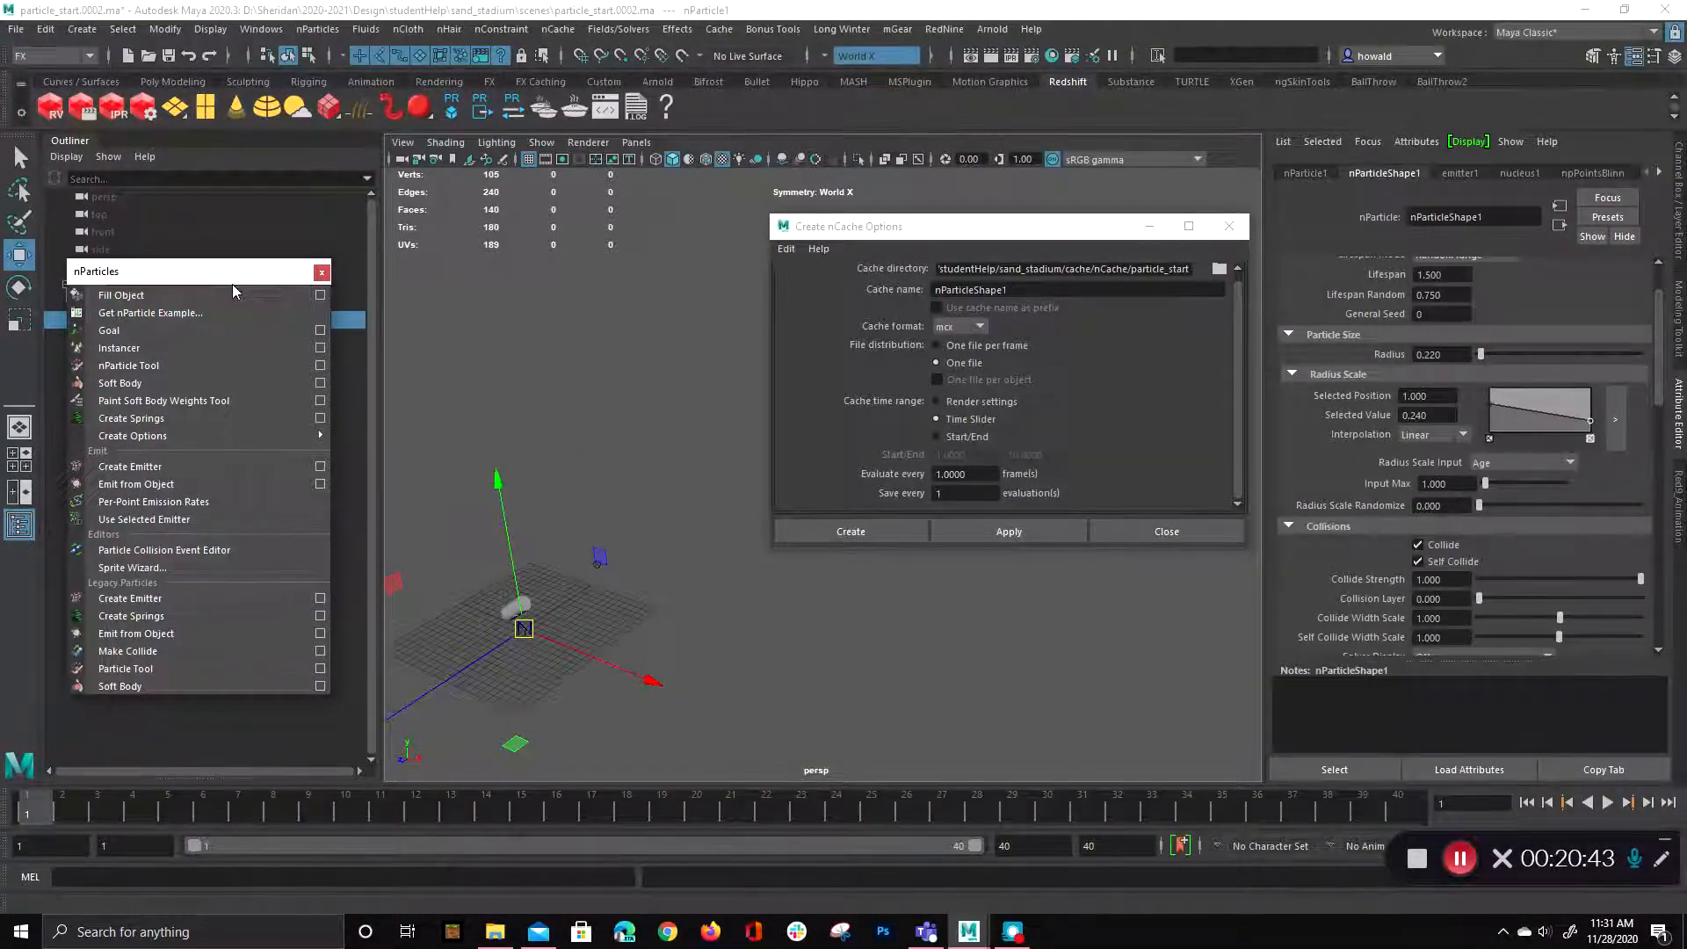
drag(208, 277, 528, 241)
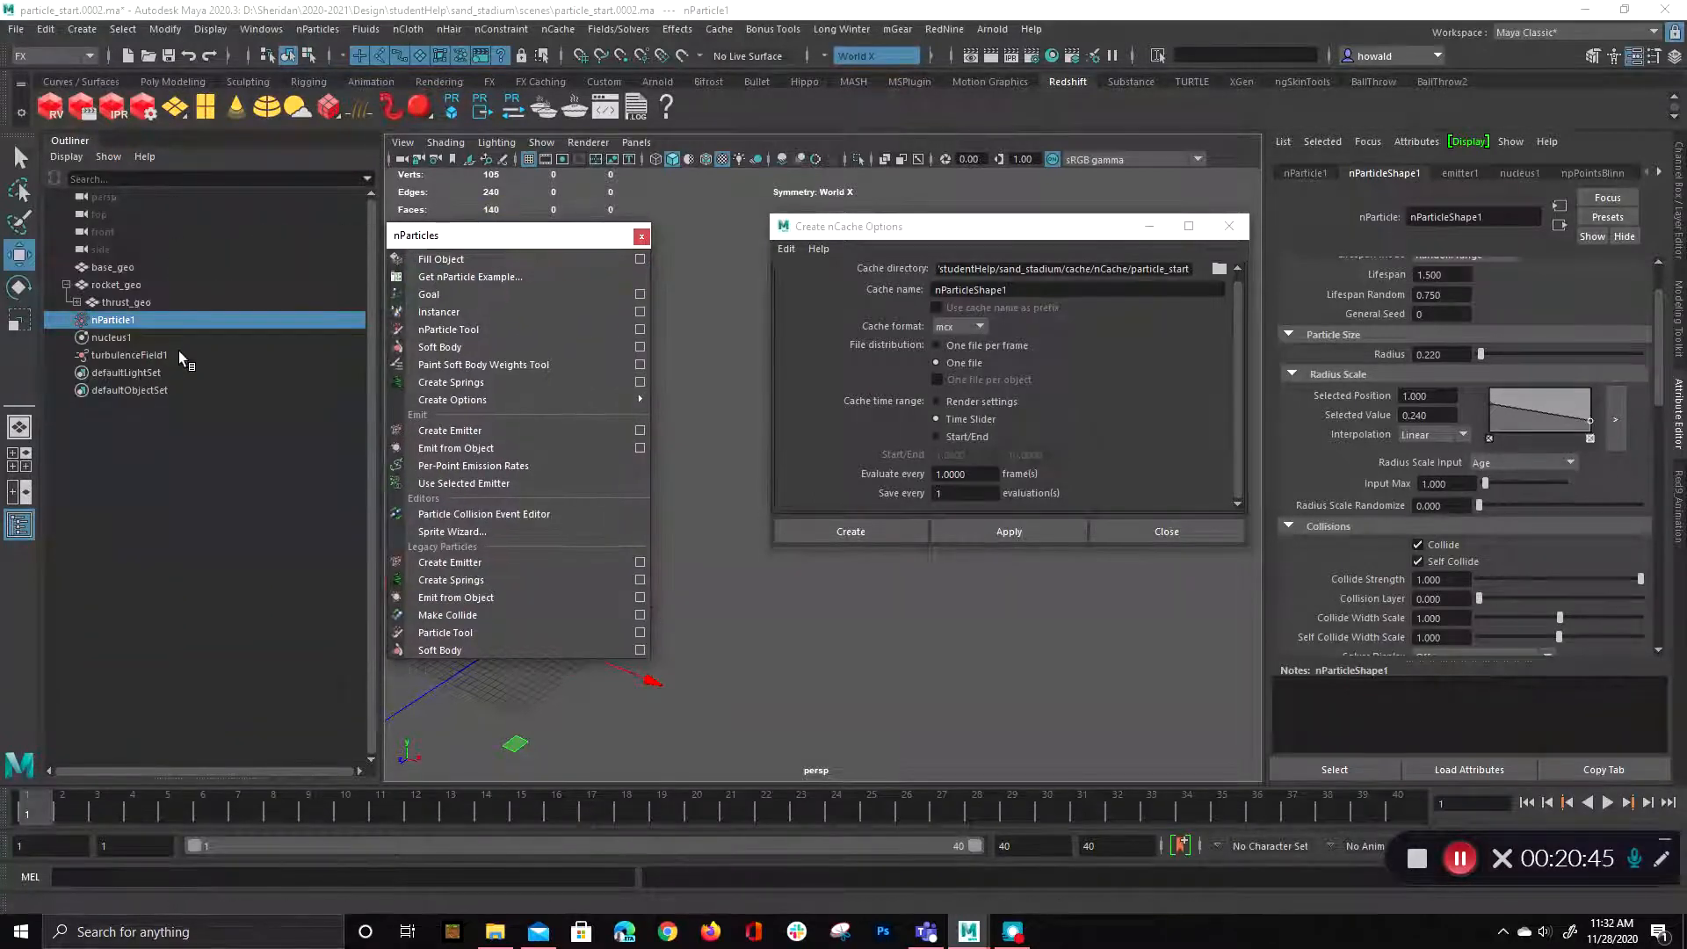
click(179, 351)
click(172, 319)
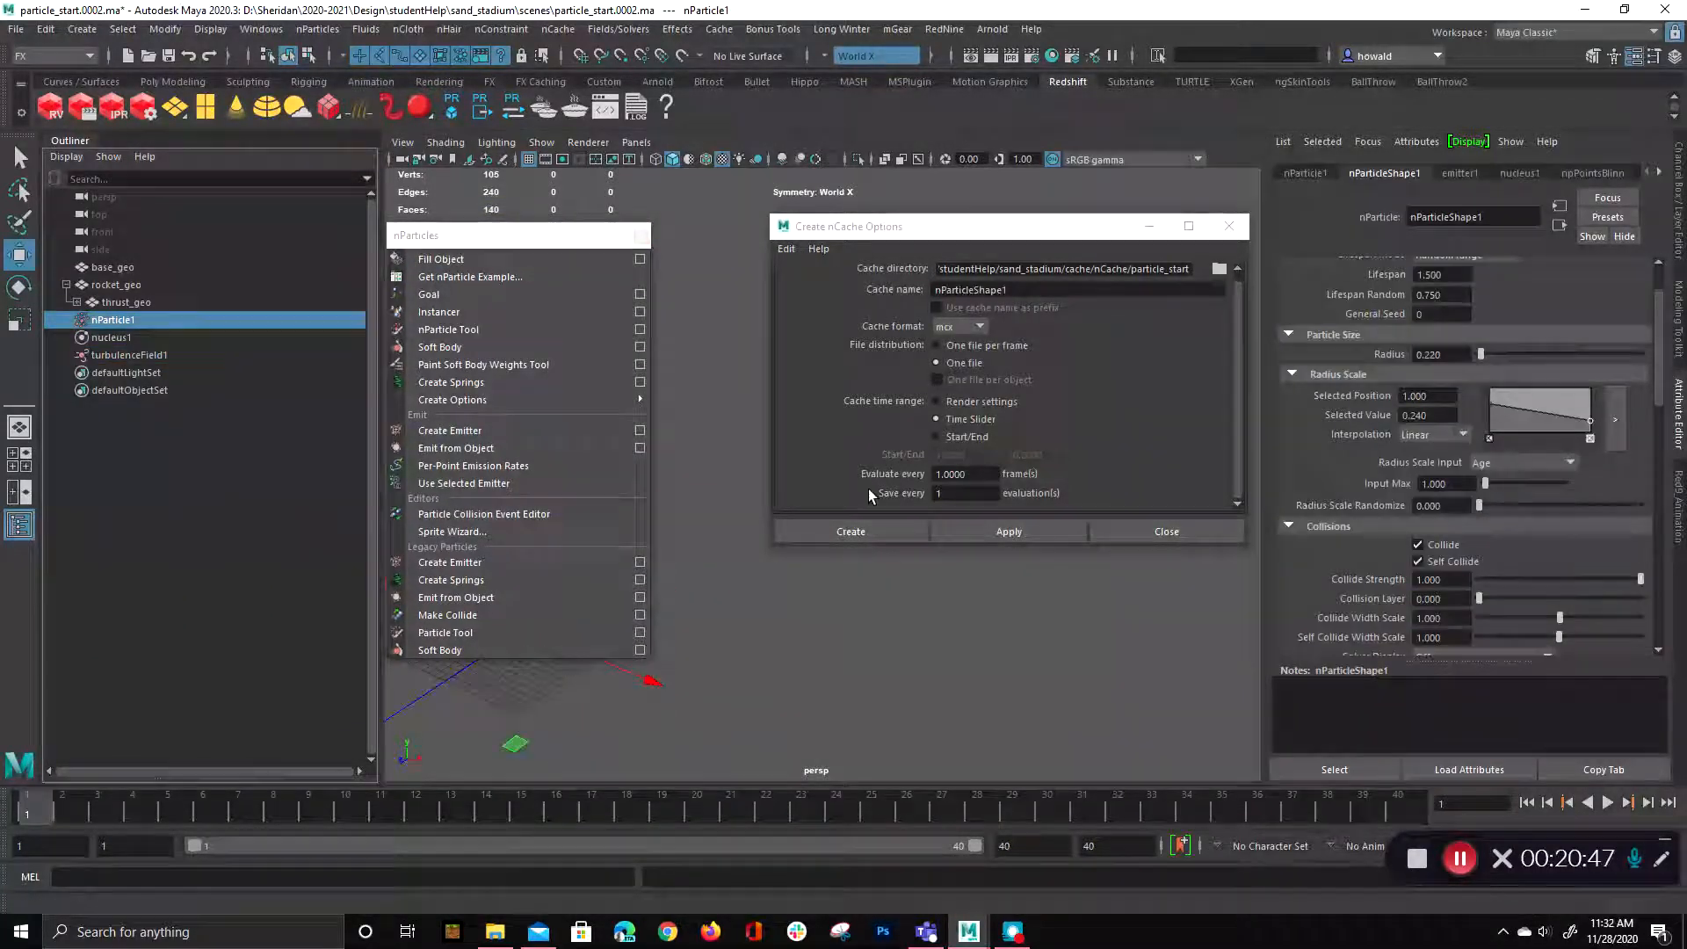
- Look through nParticle1's full list of channel attributes
key(ctrl+a)
scroll(1572, 400, down, 5)
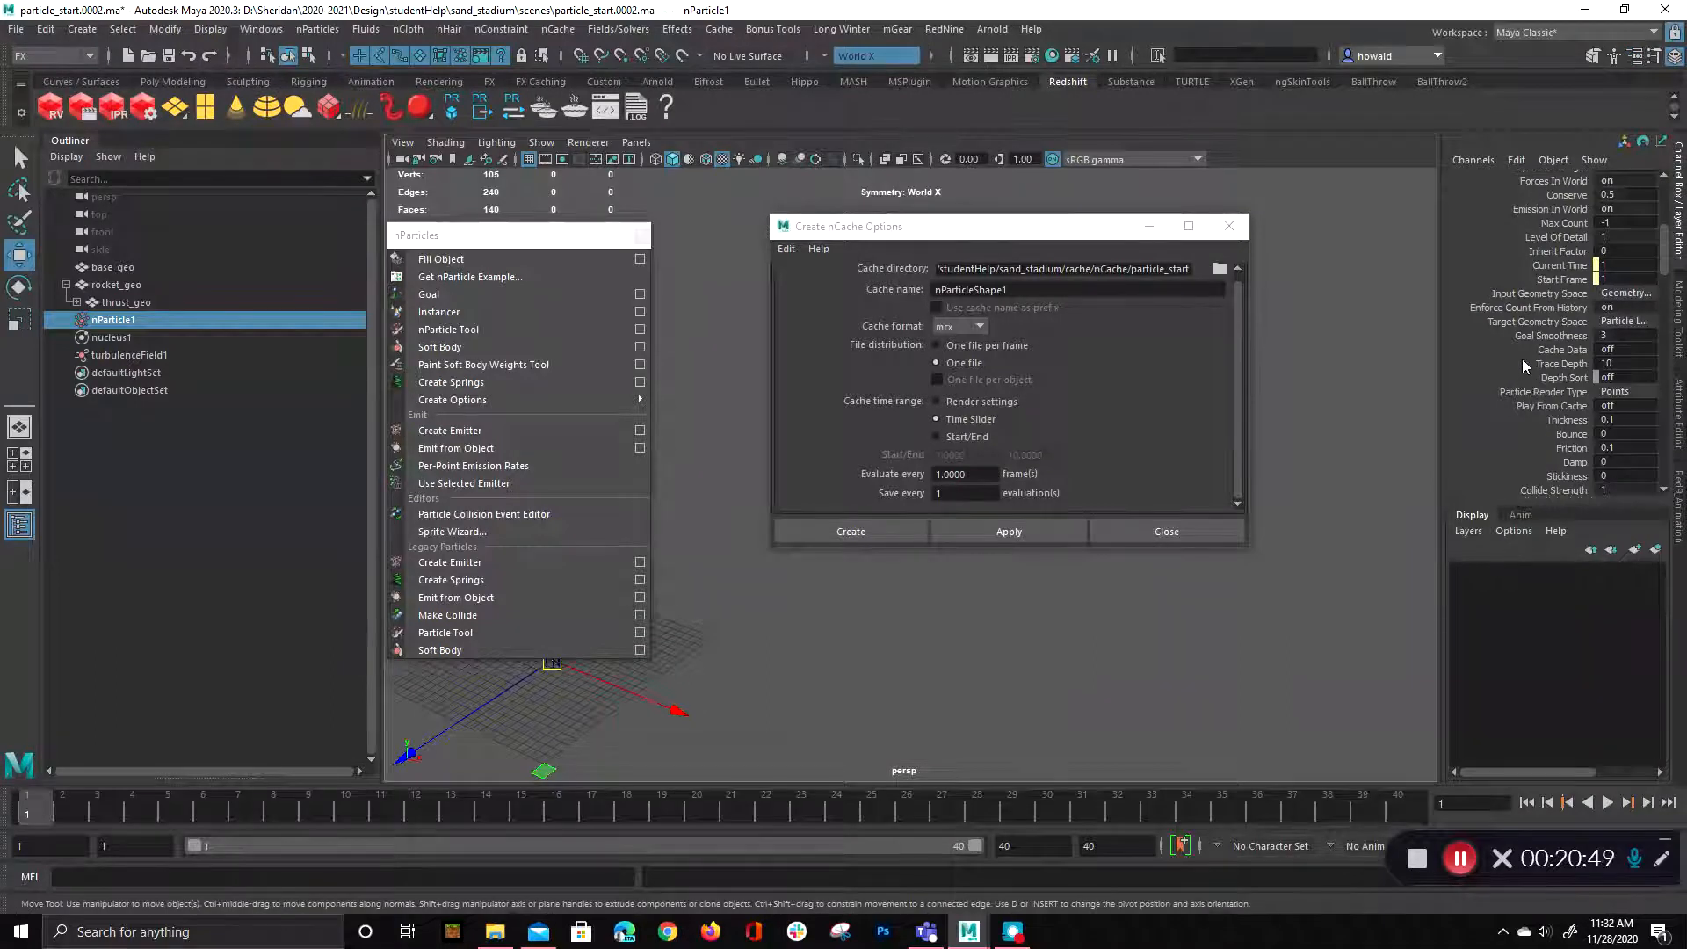
scroll(1555, 369, down, 10)
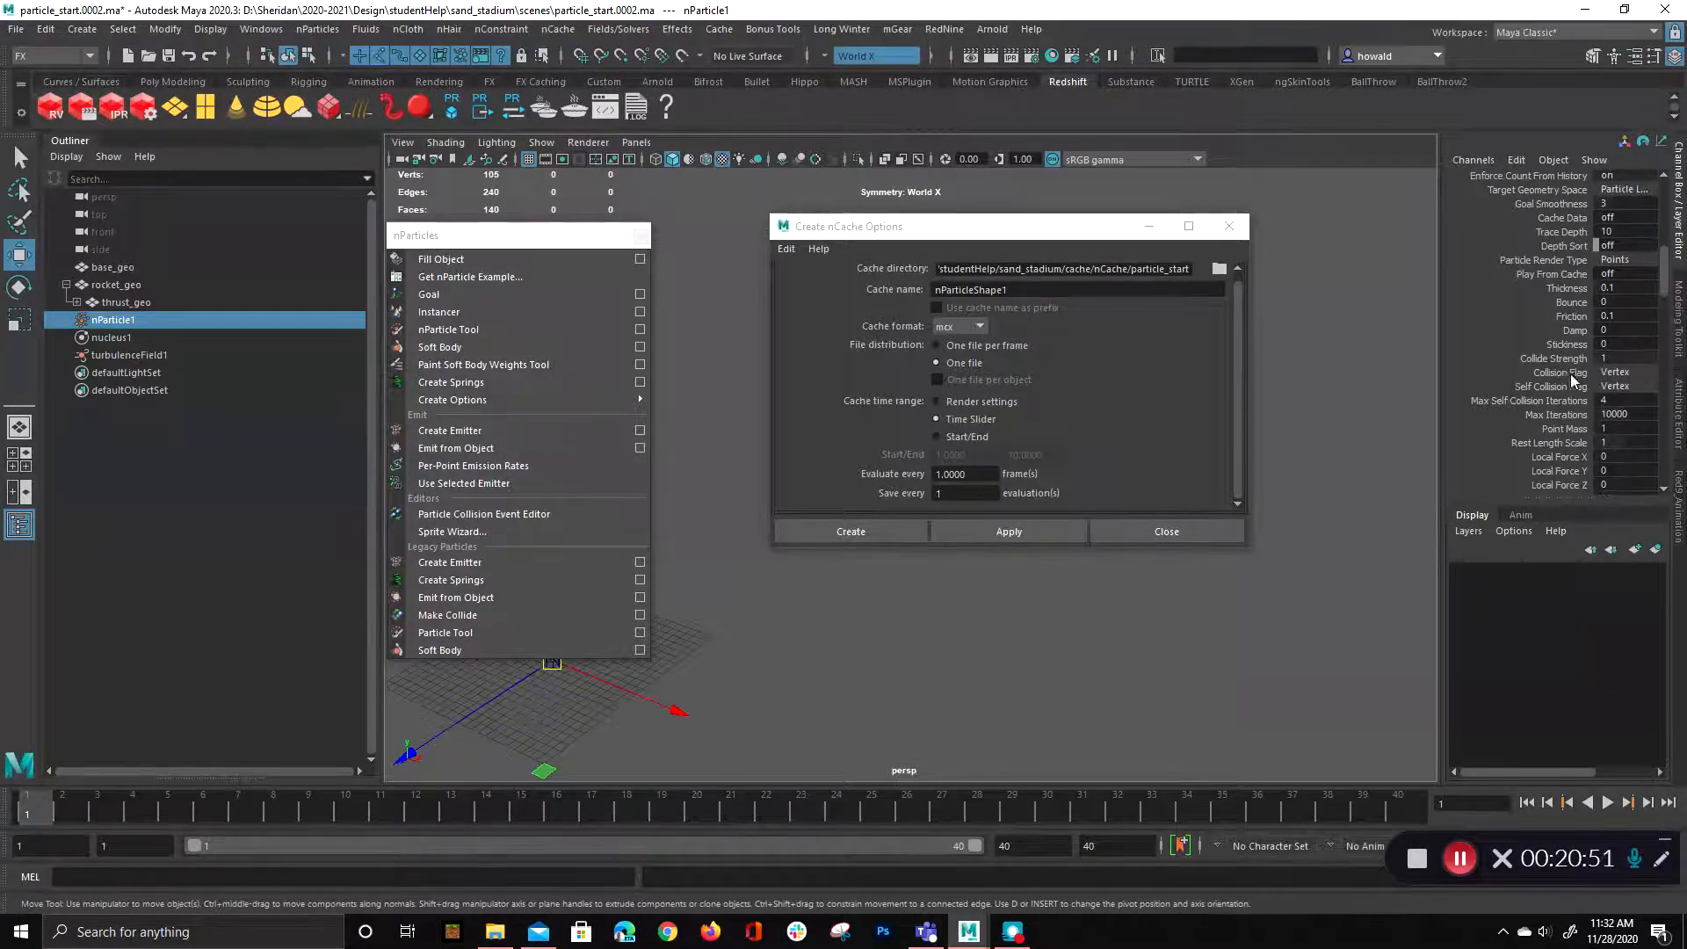
scroll(1608, 391, up, 6)
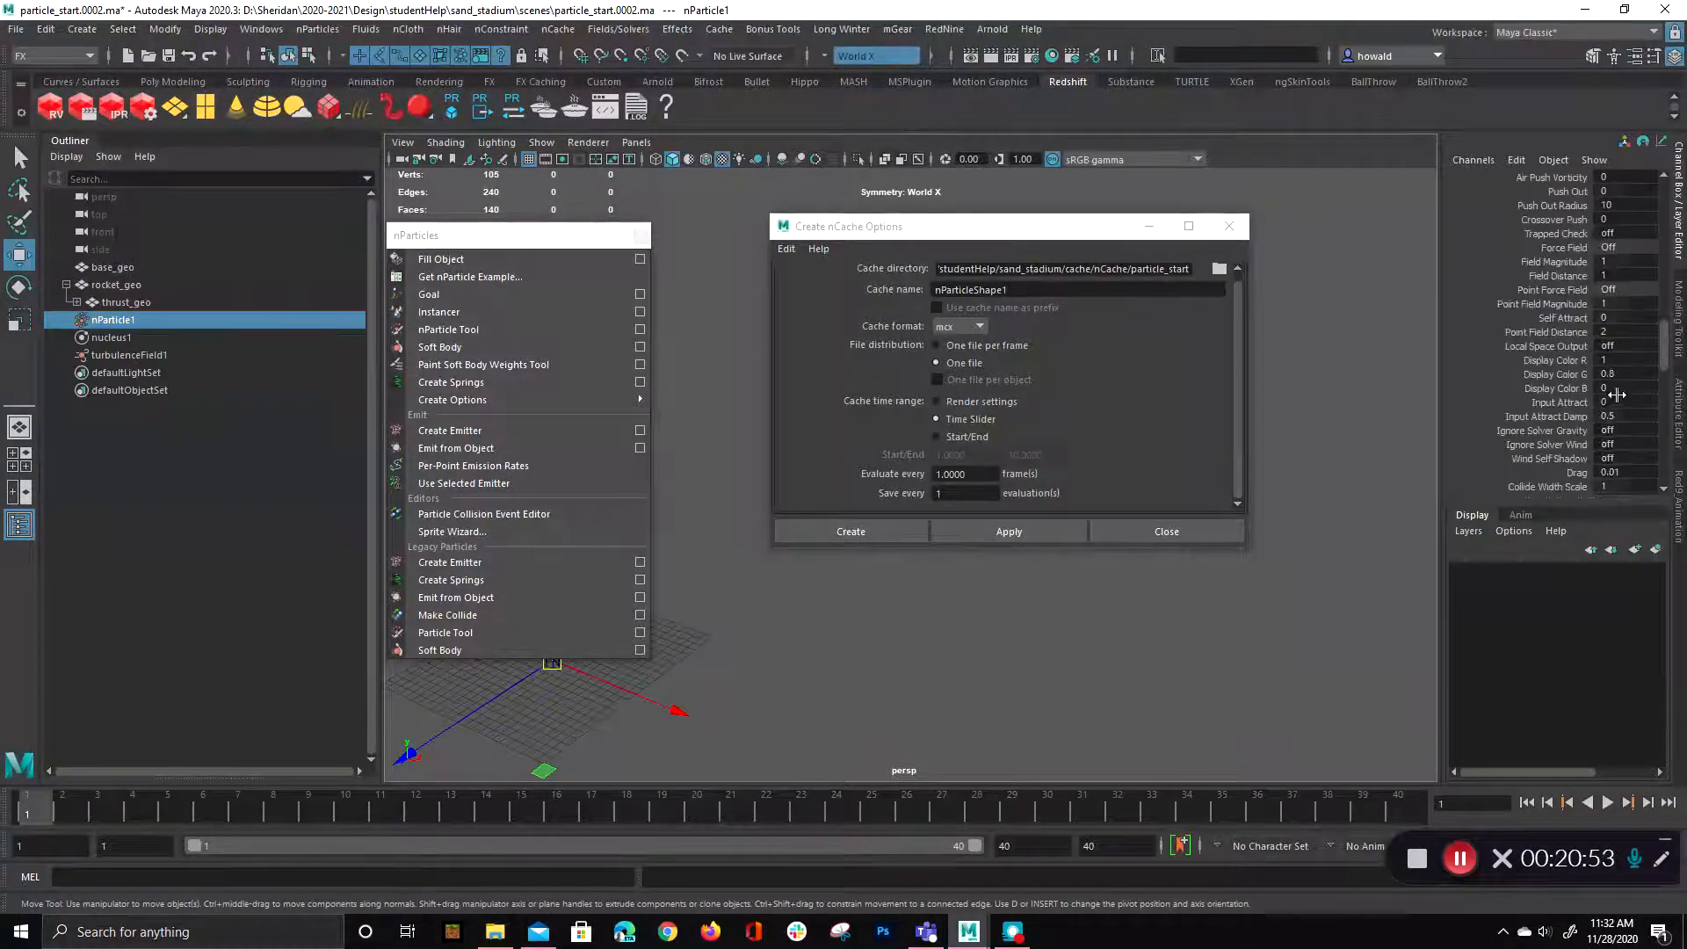
scroll(1630, 356, up, 5)
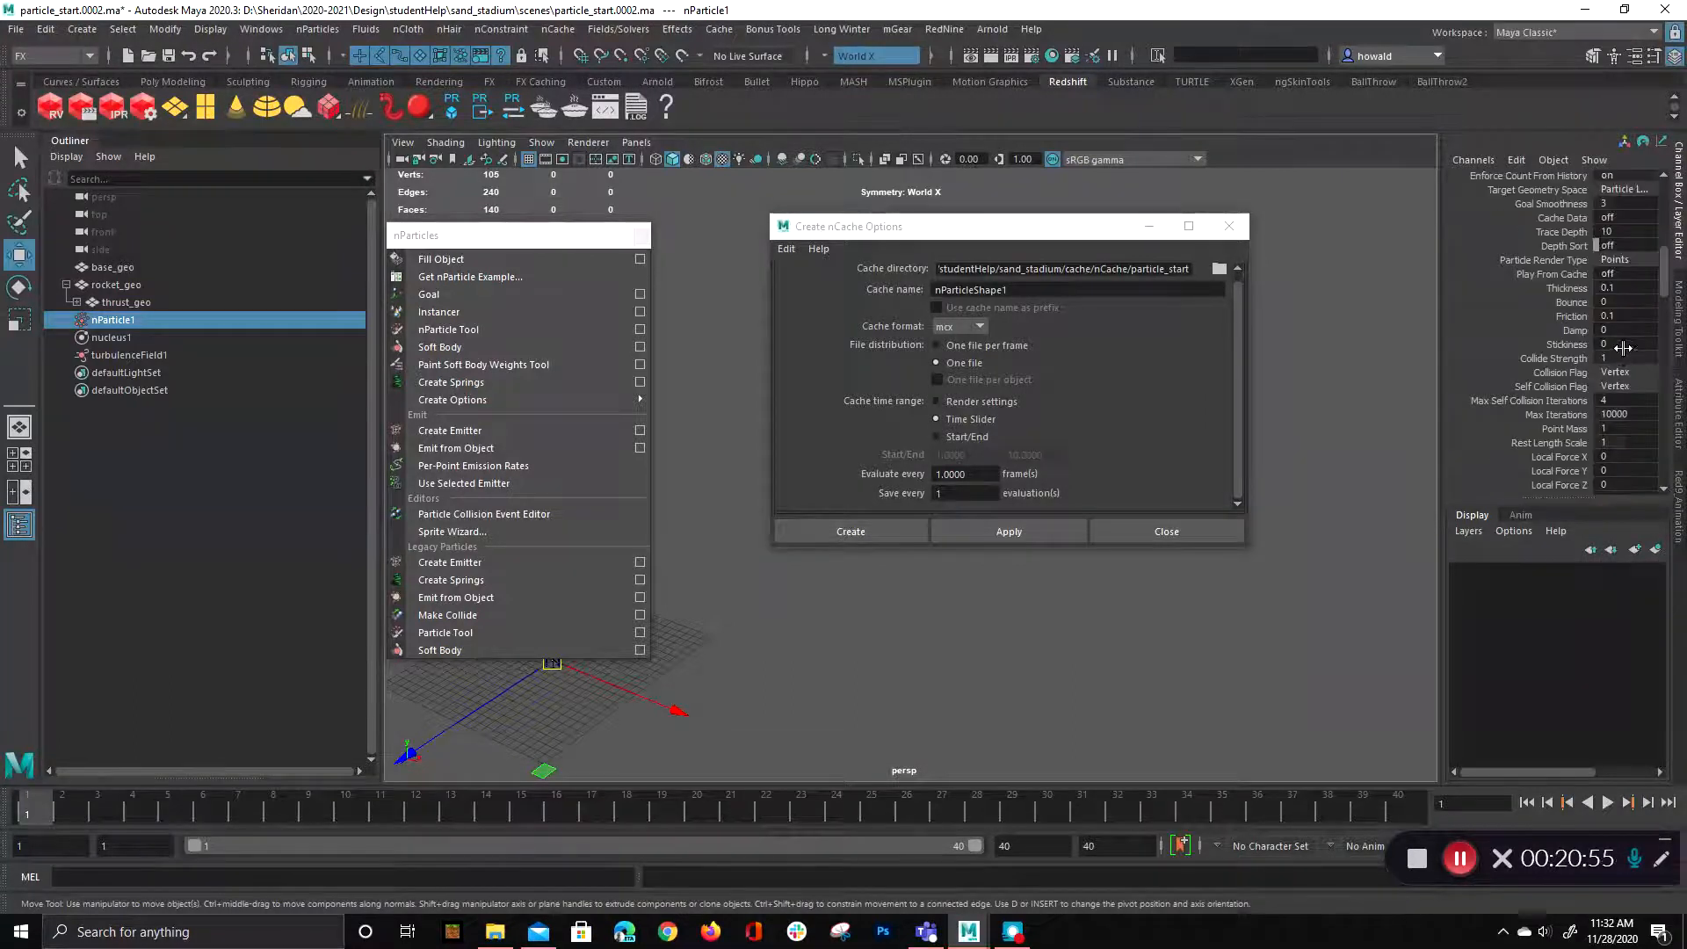
- Select nucleus1 and expand the Time Attributes among its detailed attributes
click(166, 338)
click(1065, 135)
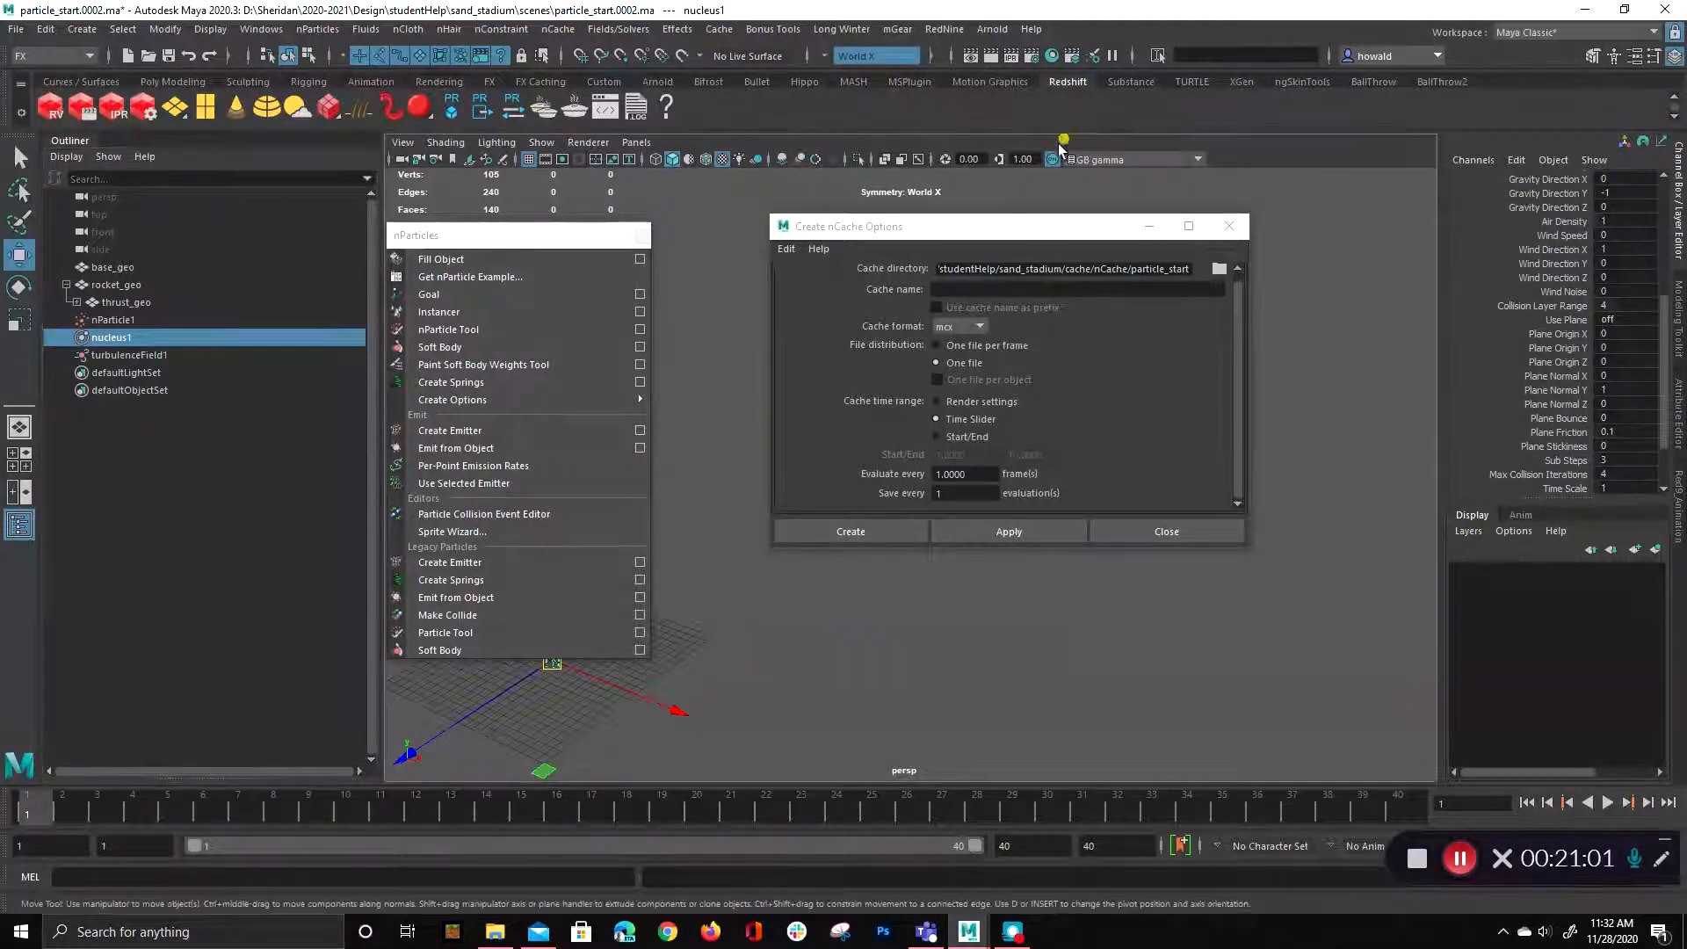
key(ctrl+a)
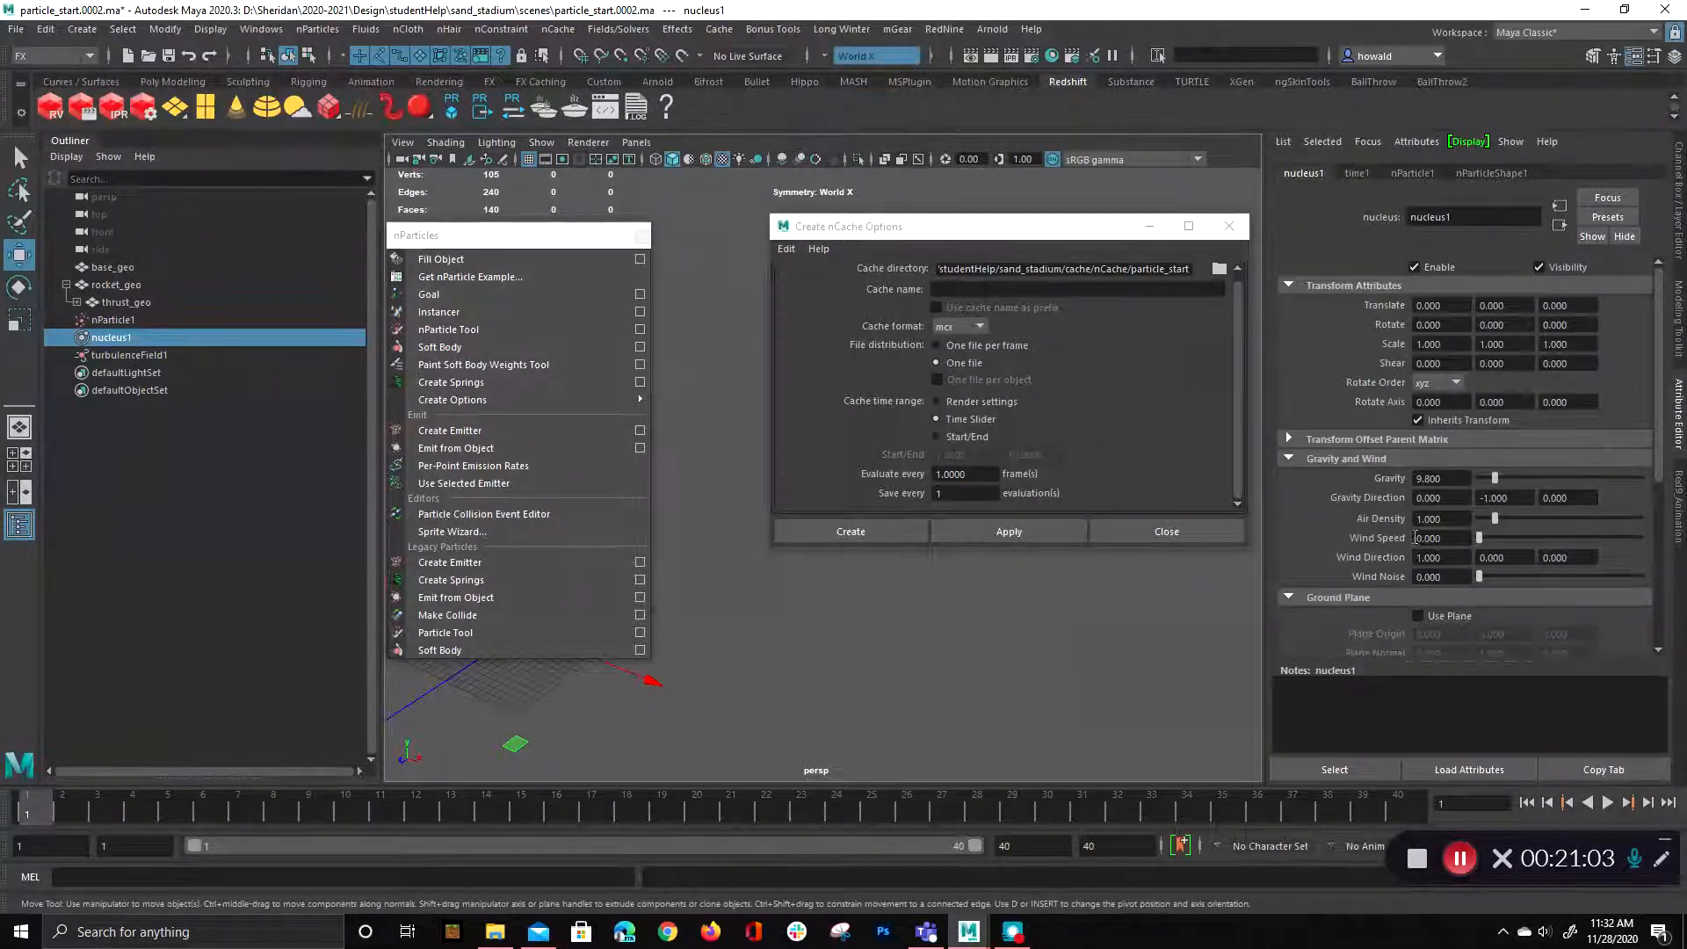
scroll(1449, 522, down, 5)
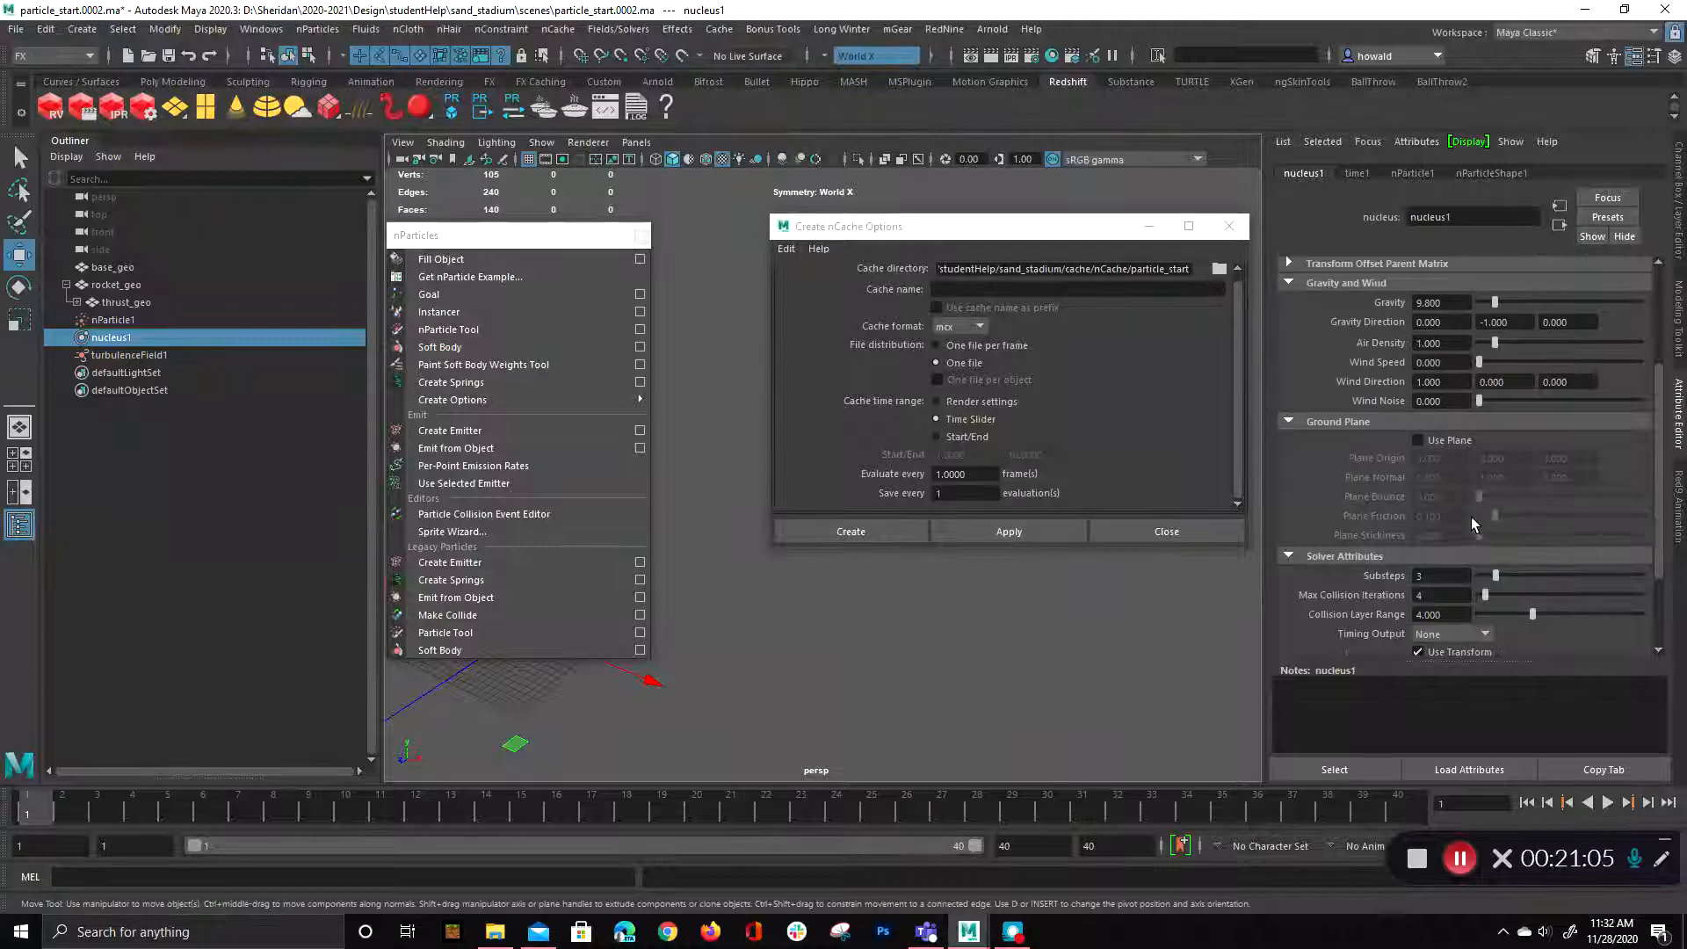
scroll(1475, 520, down, 3)
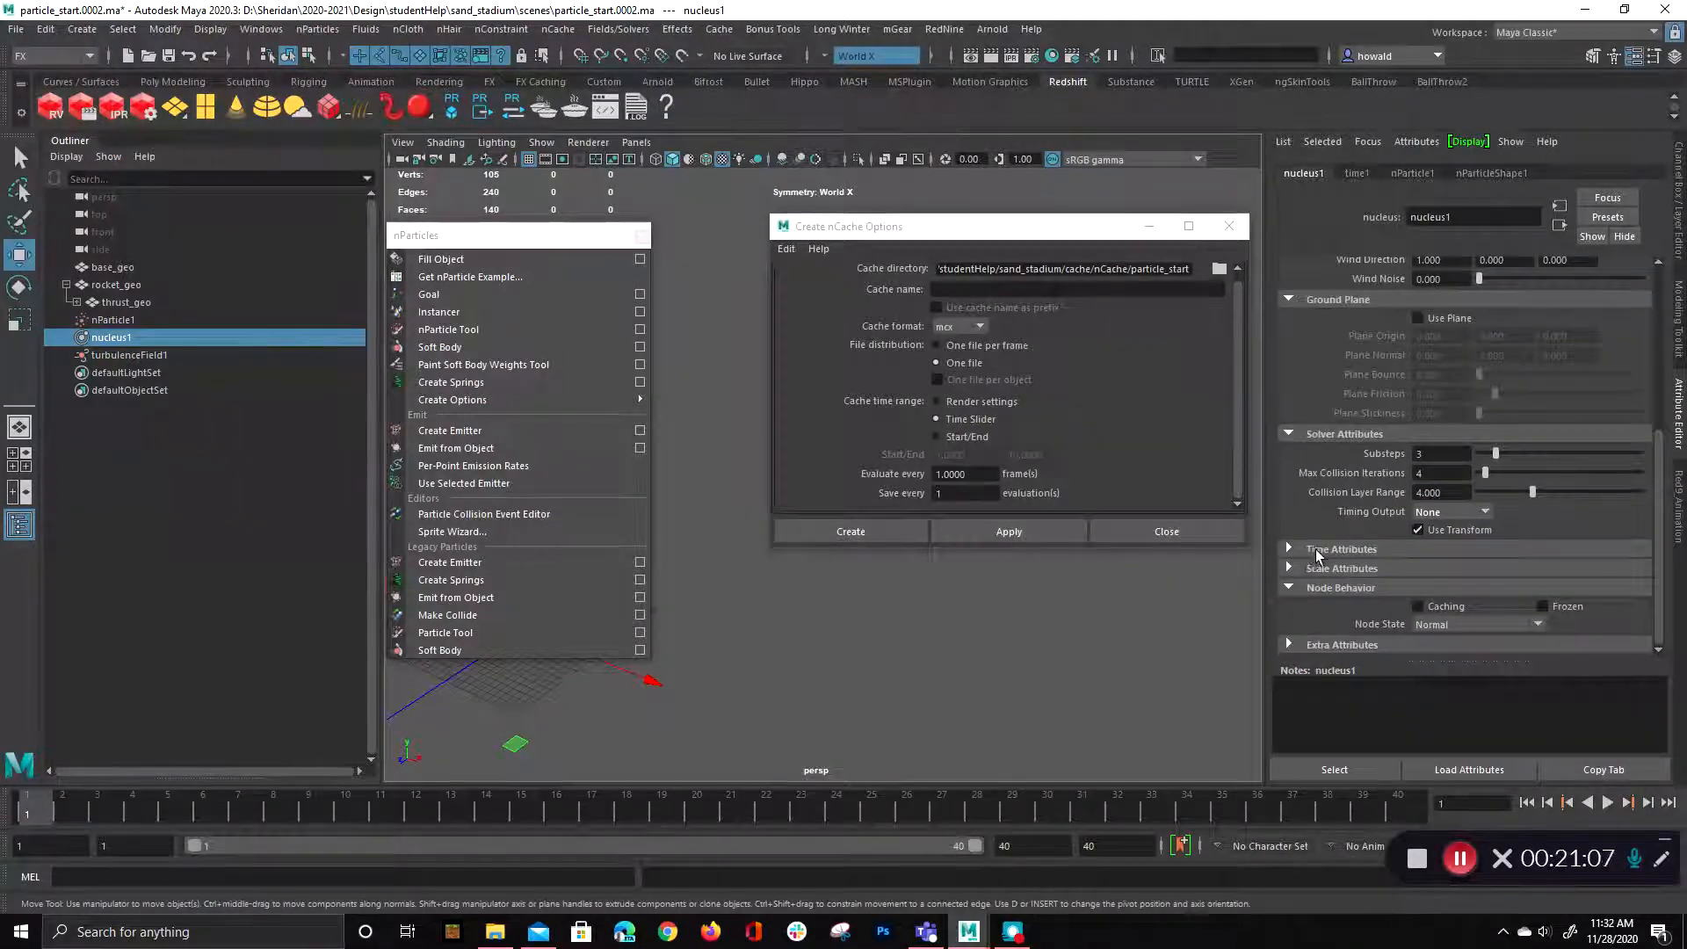
click(1315, 551)
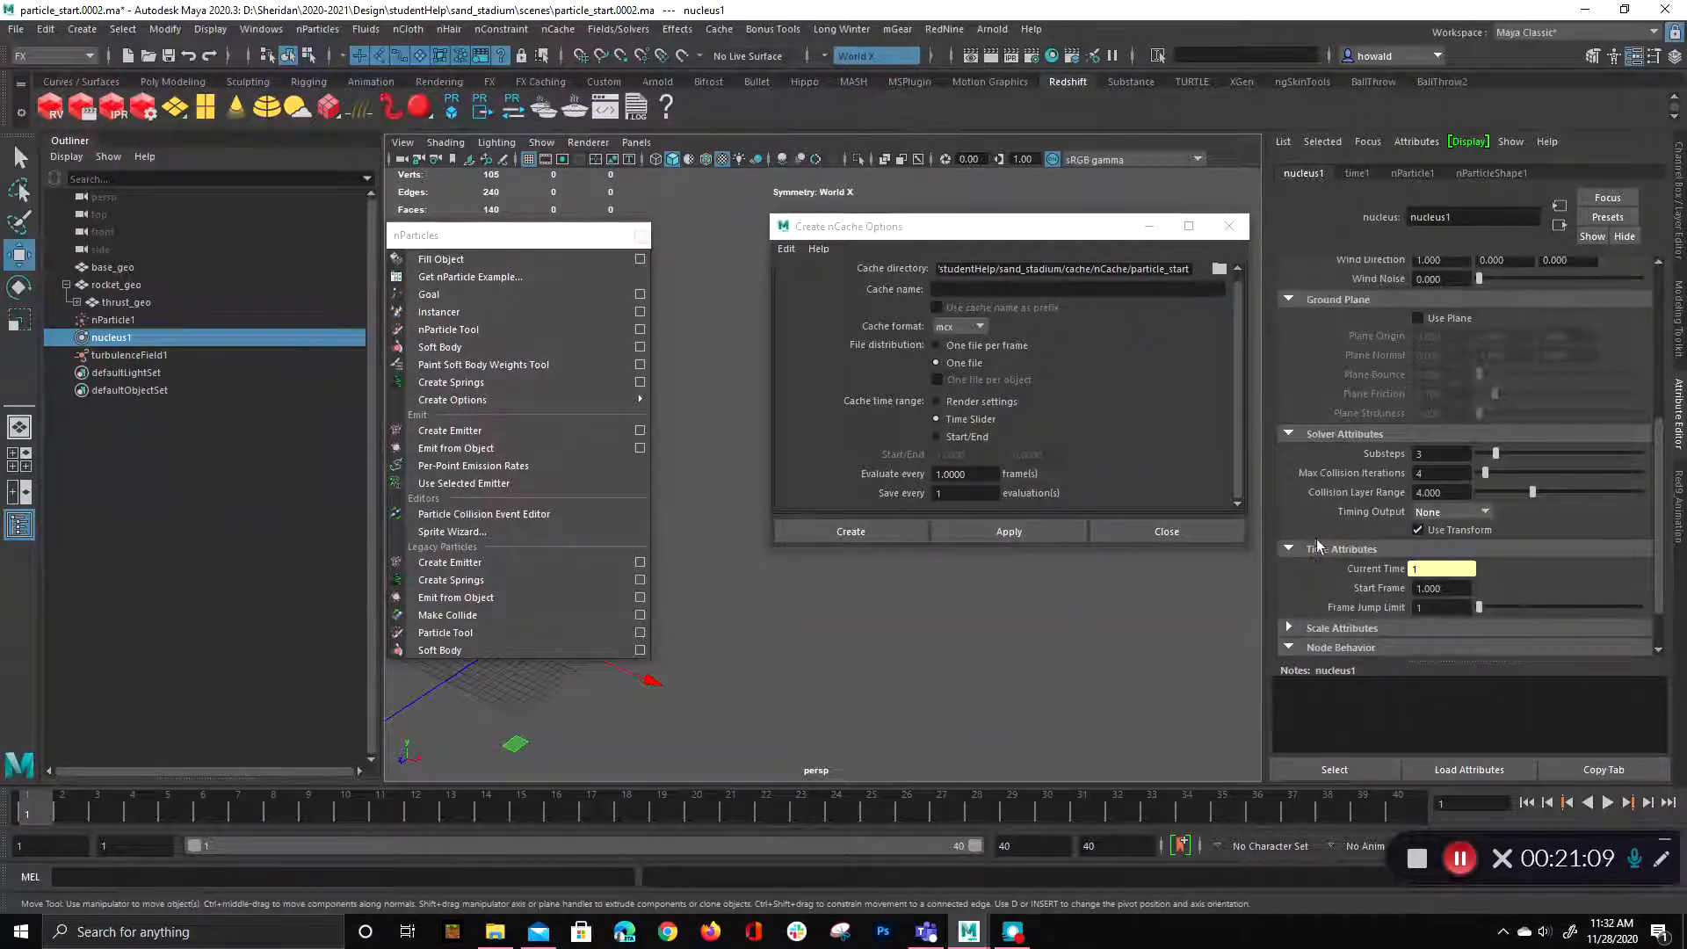
- Try a start frame of 10 on nucleus1 and play the launch, with the cache options minimized and the nParticles menu moved aside
click(1459, 590)
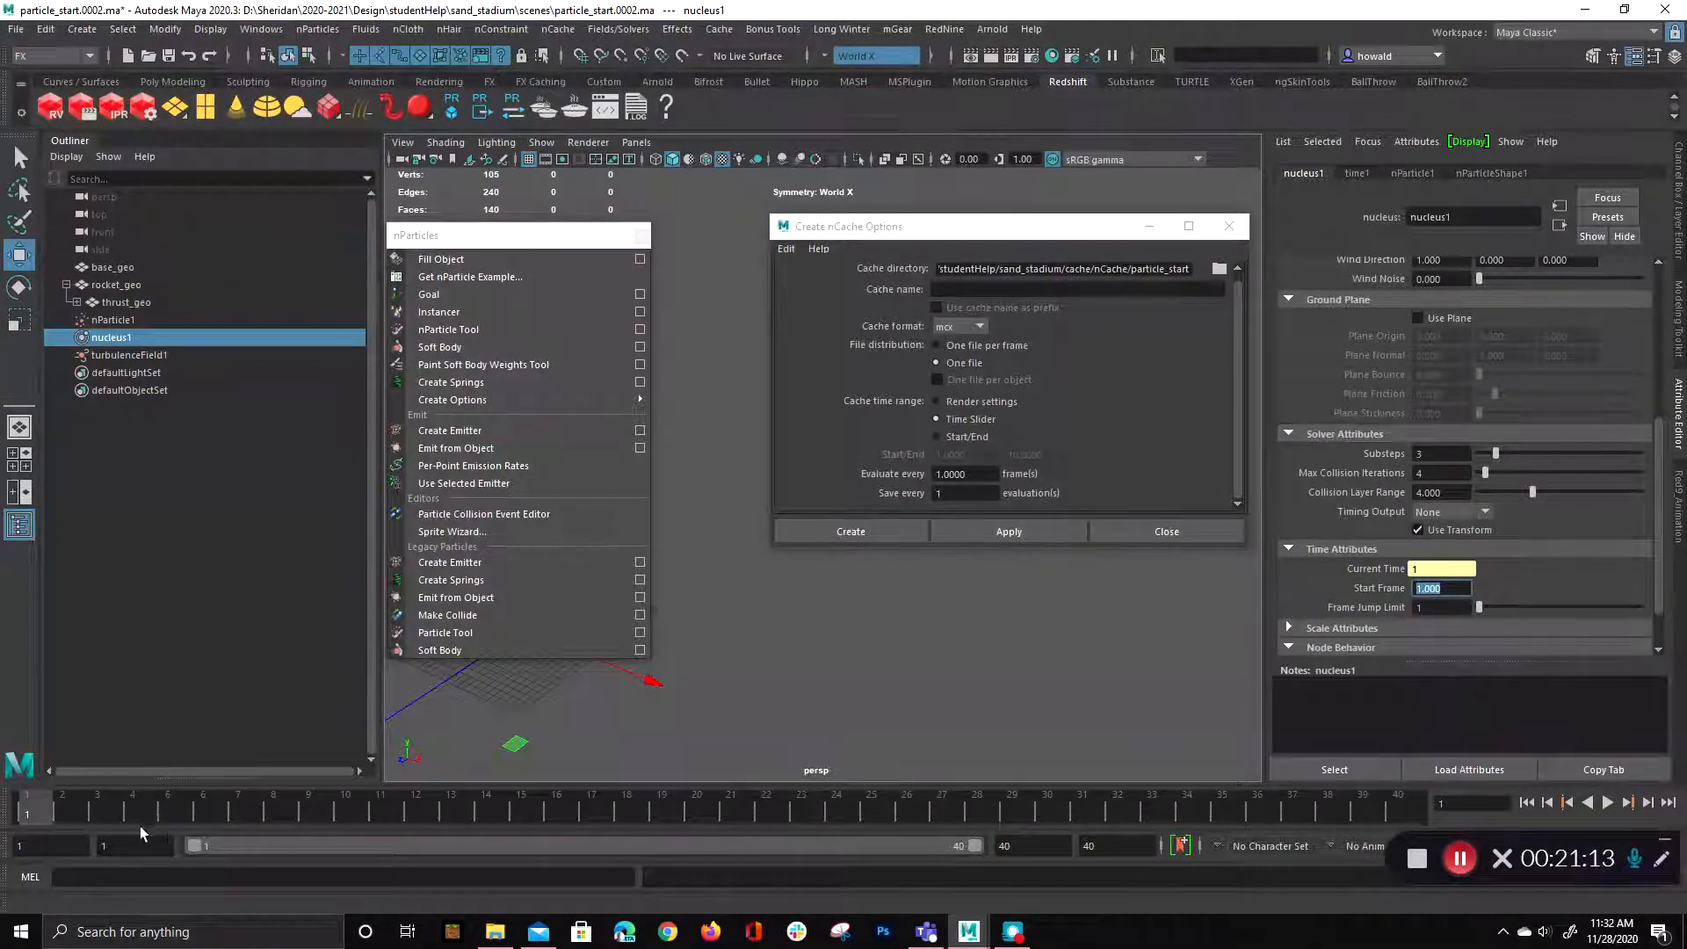
drag(1447, 590, 1350, 586)
click(1148, 226)
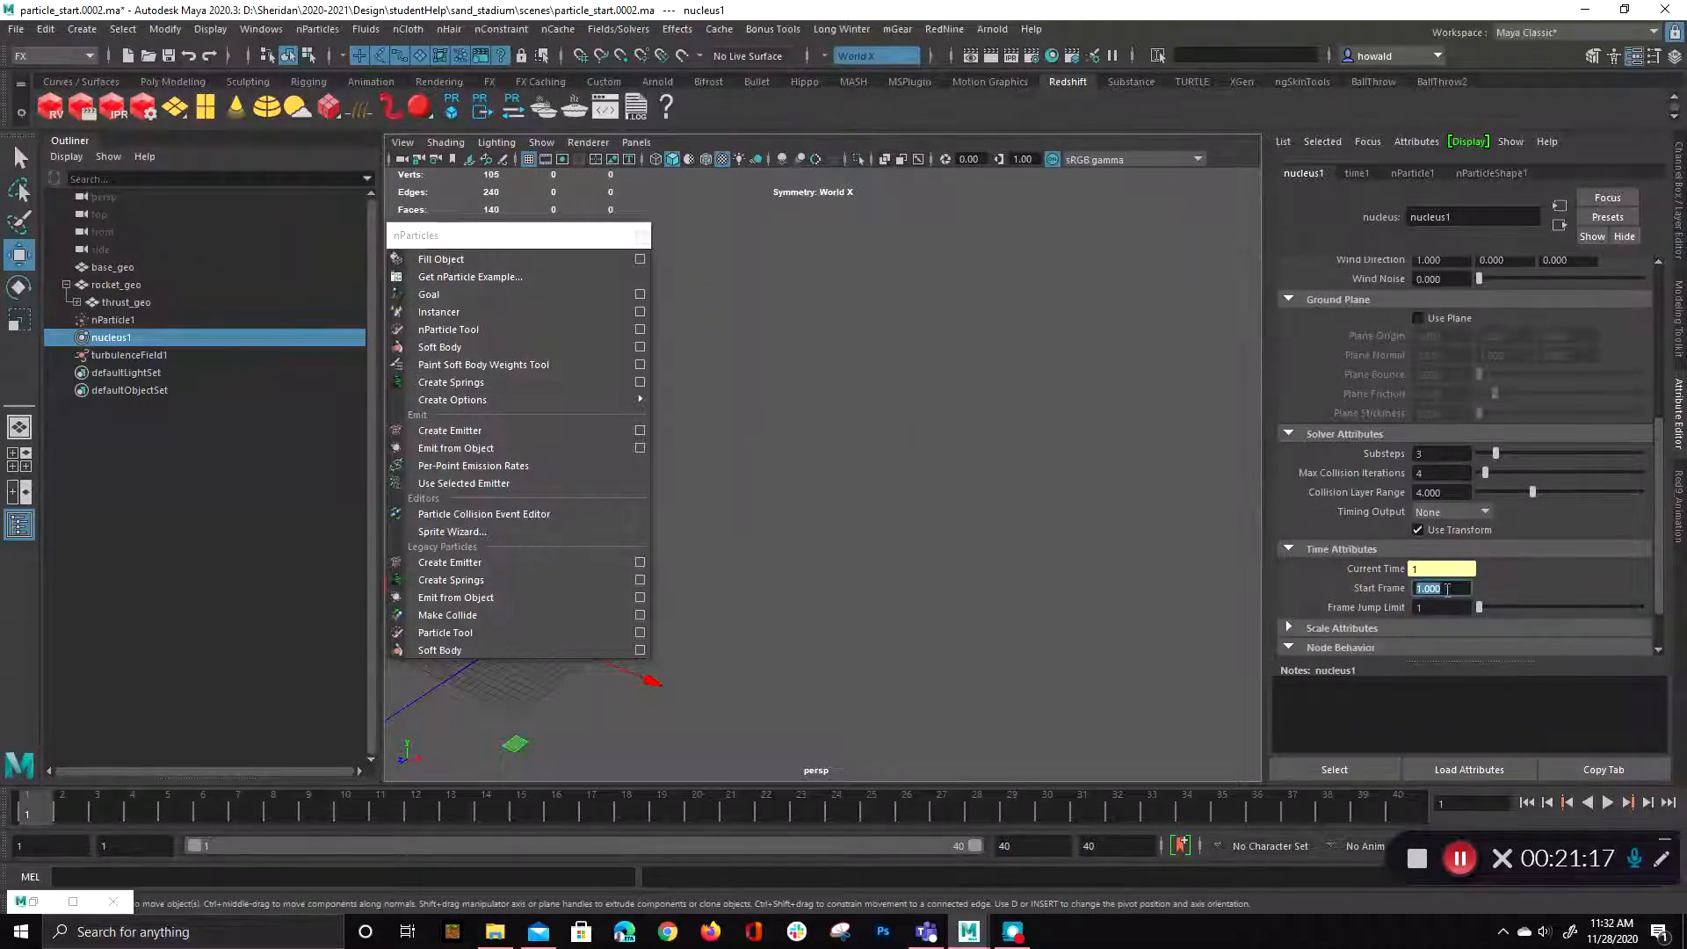
drag(553, 235, 6, 268)
click(1606, 802)
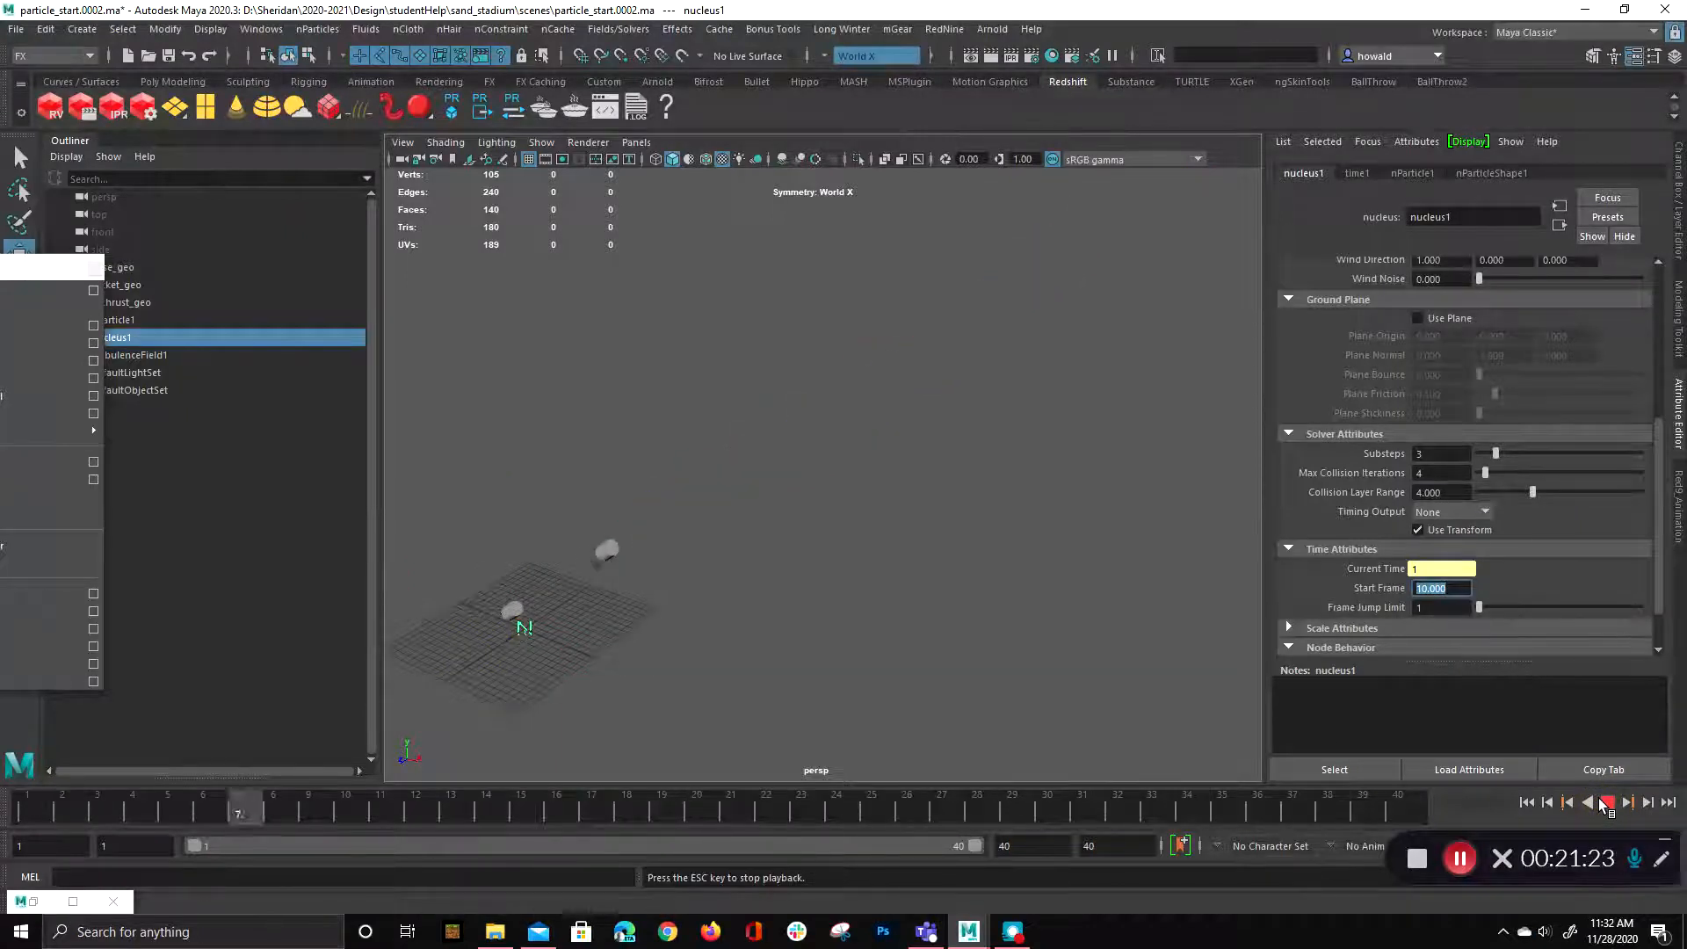
- Set nucleus1's start frame to 1, watch the launch replay and stop playback at frame 26
text(1)
key(Return)
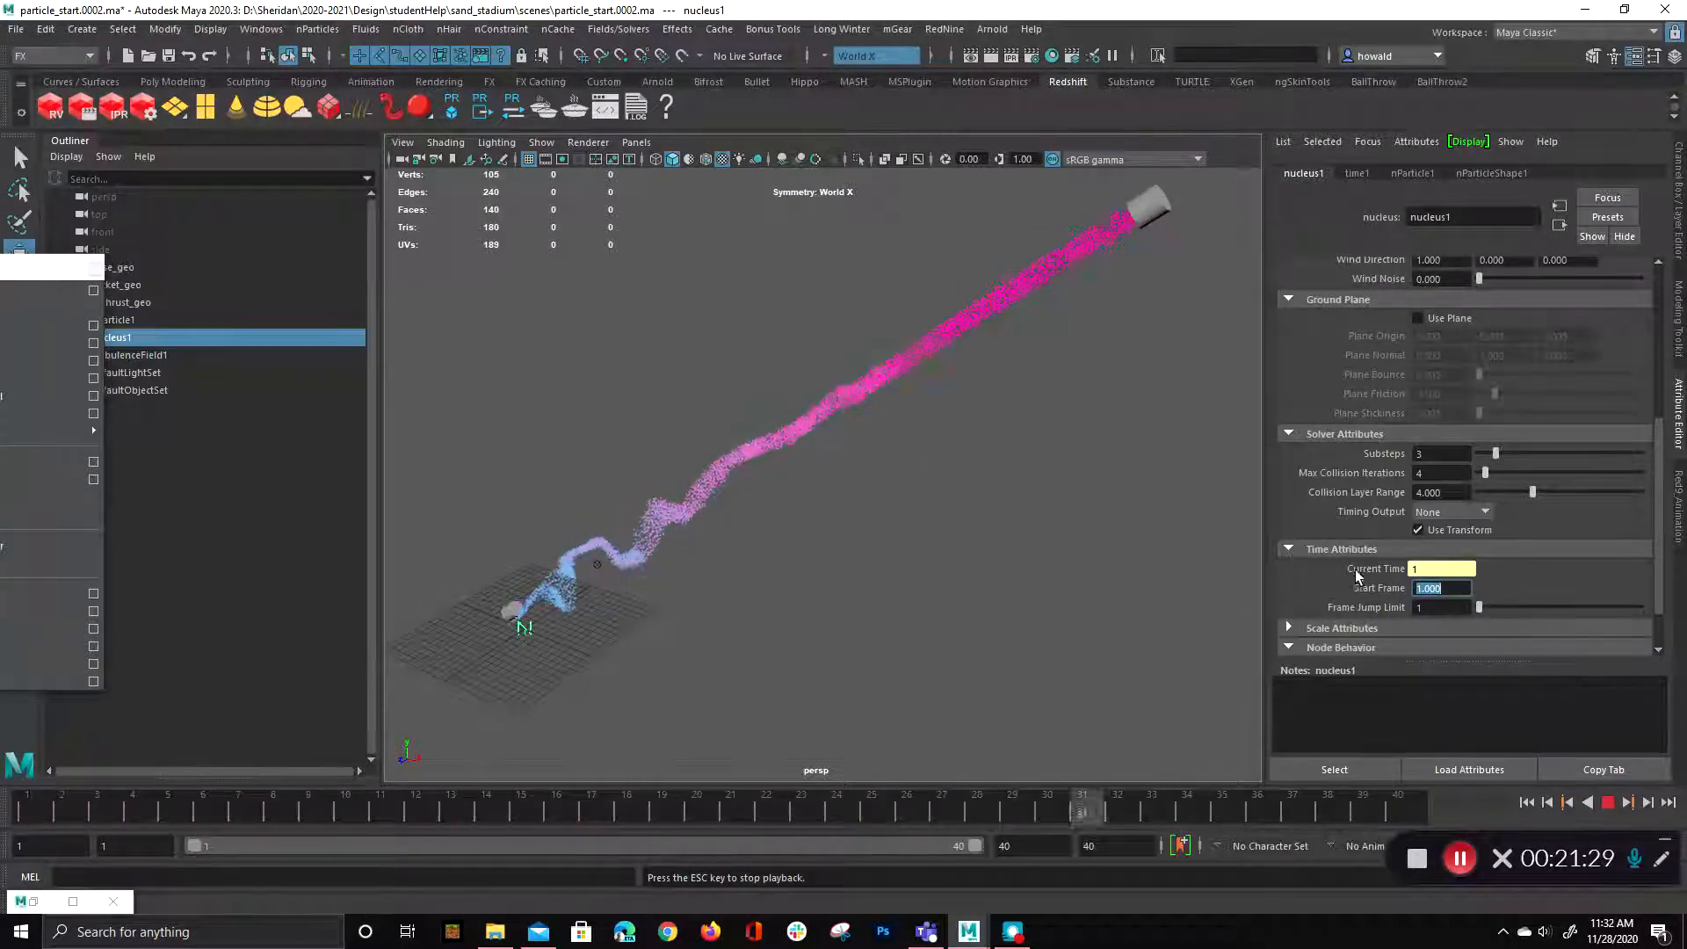
click(1607, 802)
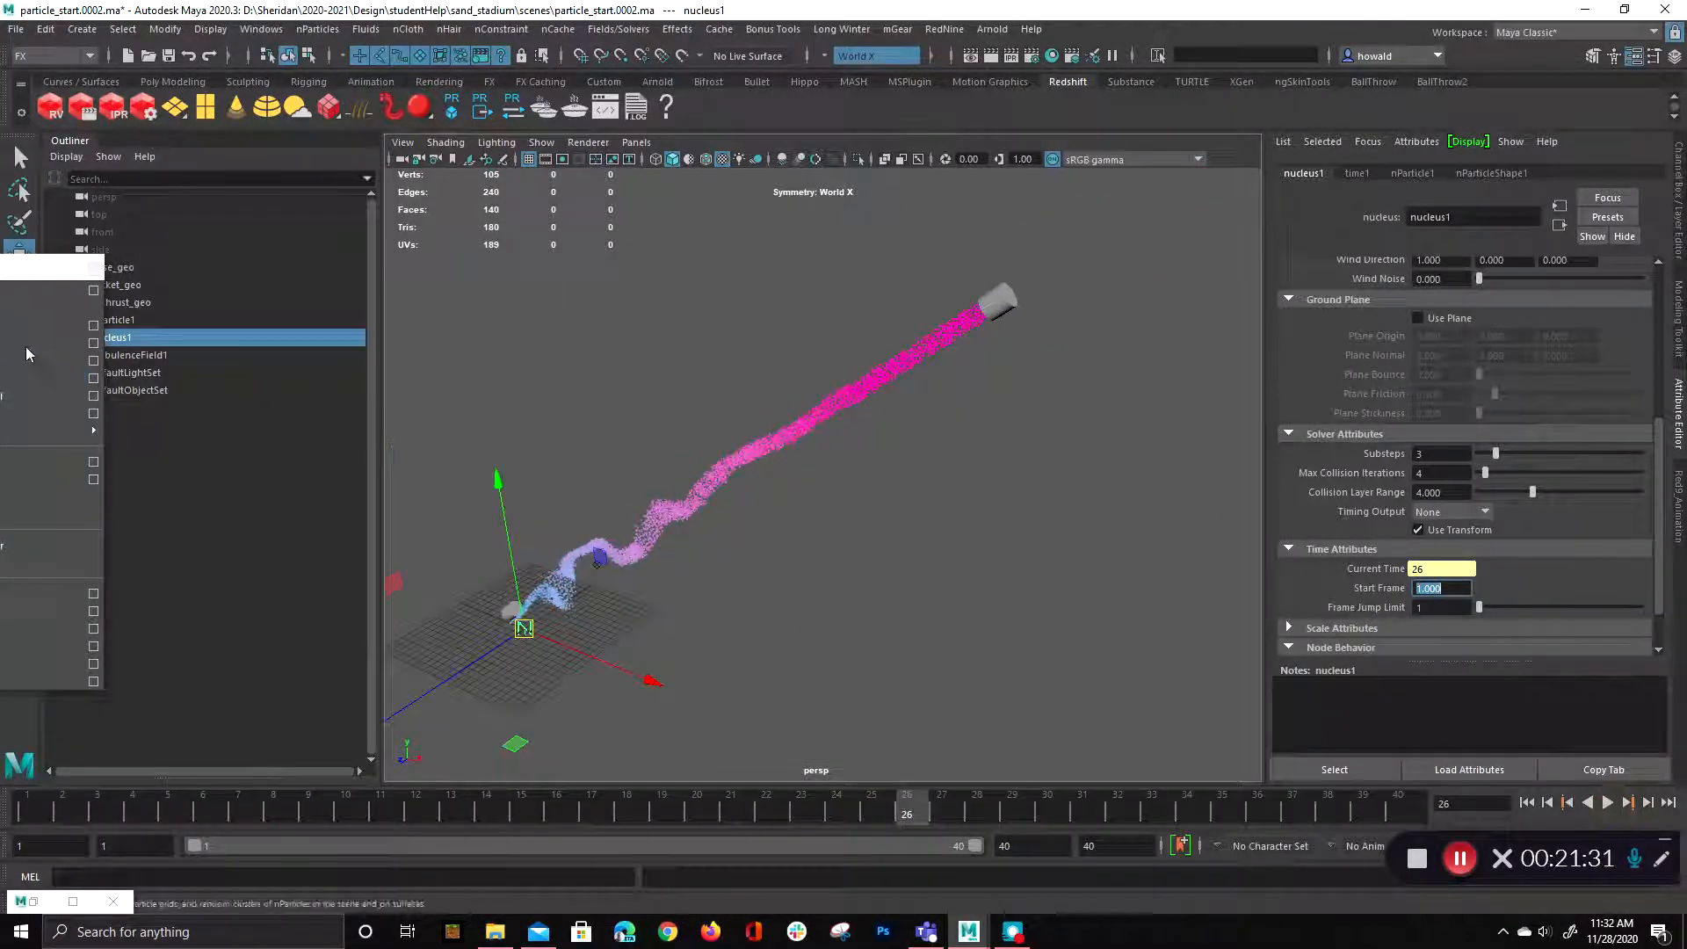
- Restore the minimized Create nCache Options window and move it and the floating nParticles menu apart
drag(17, 271, 953, 268)
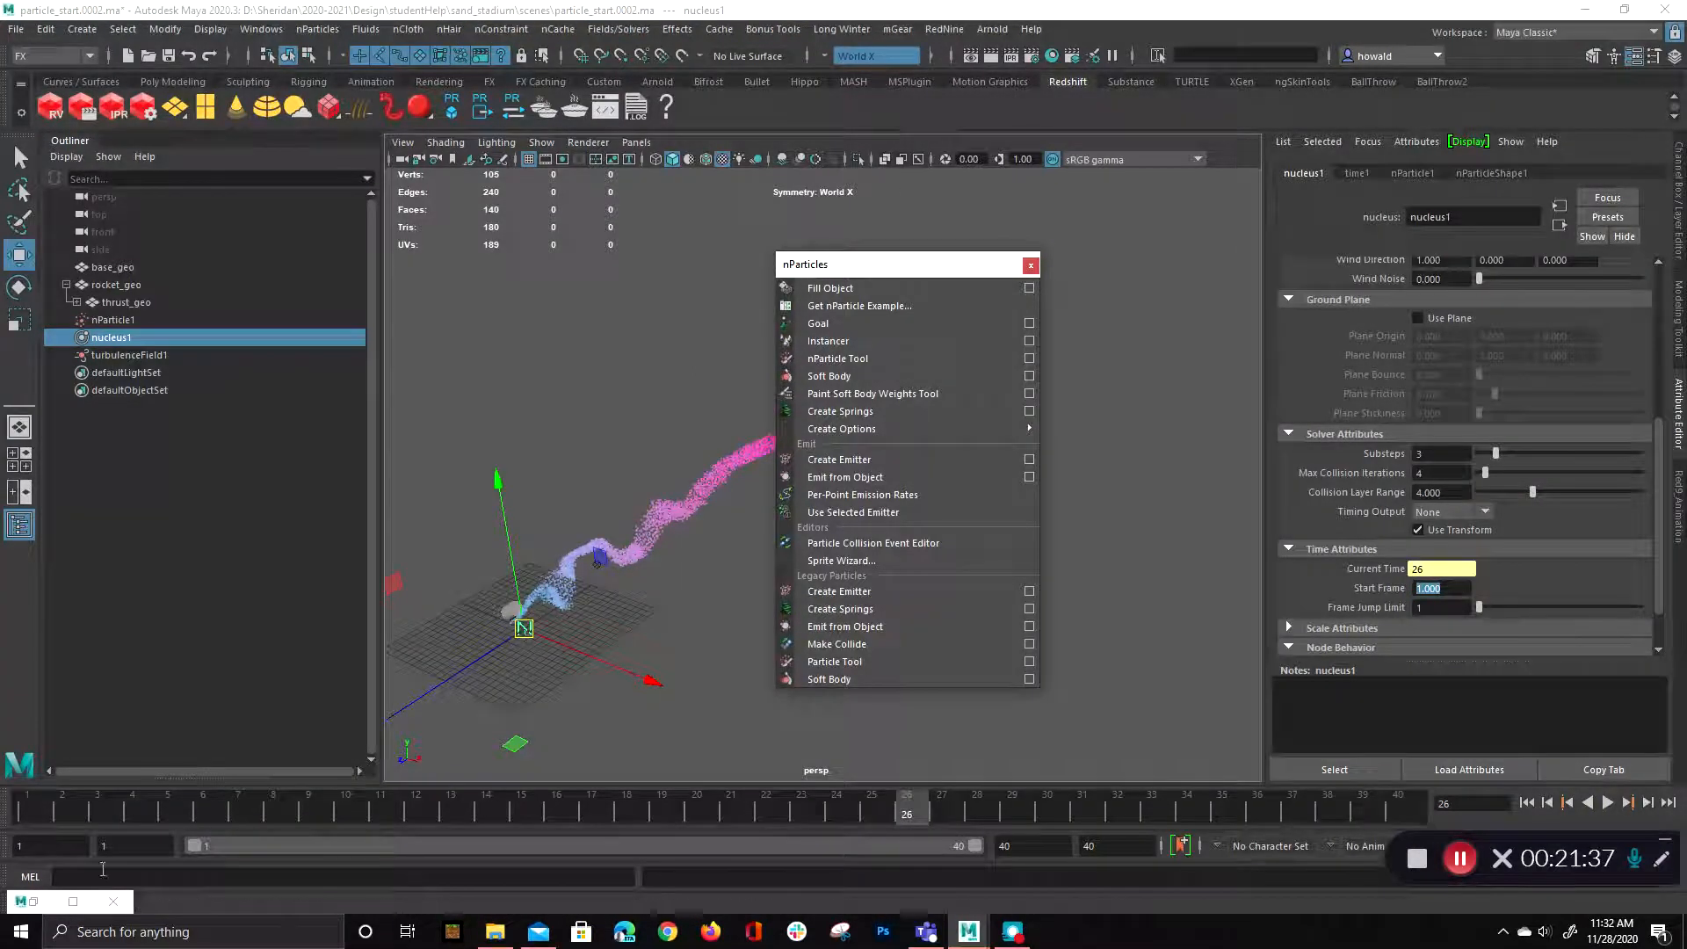
double_click(19, 905)
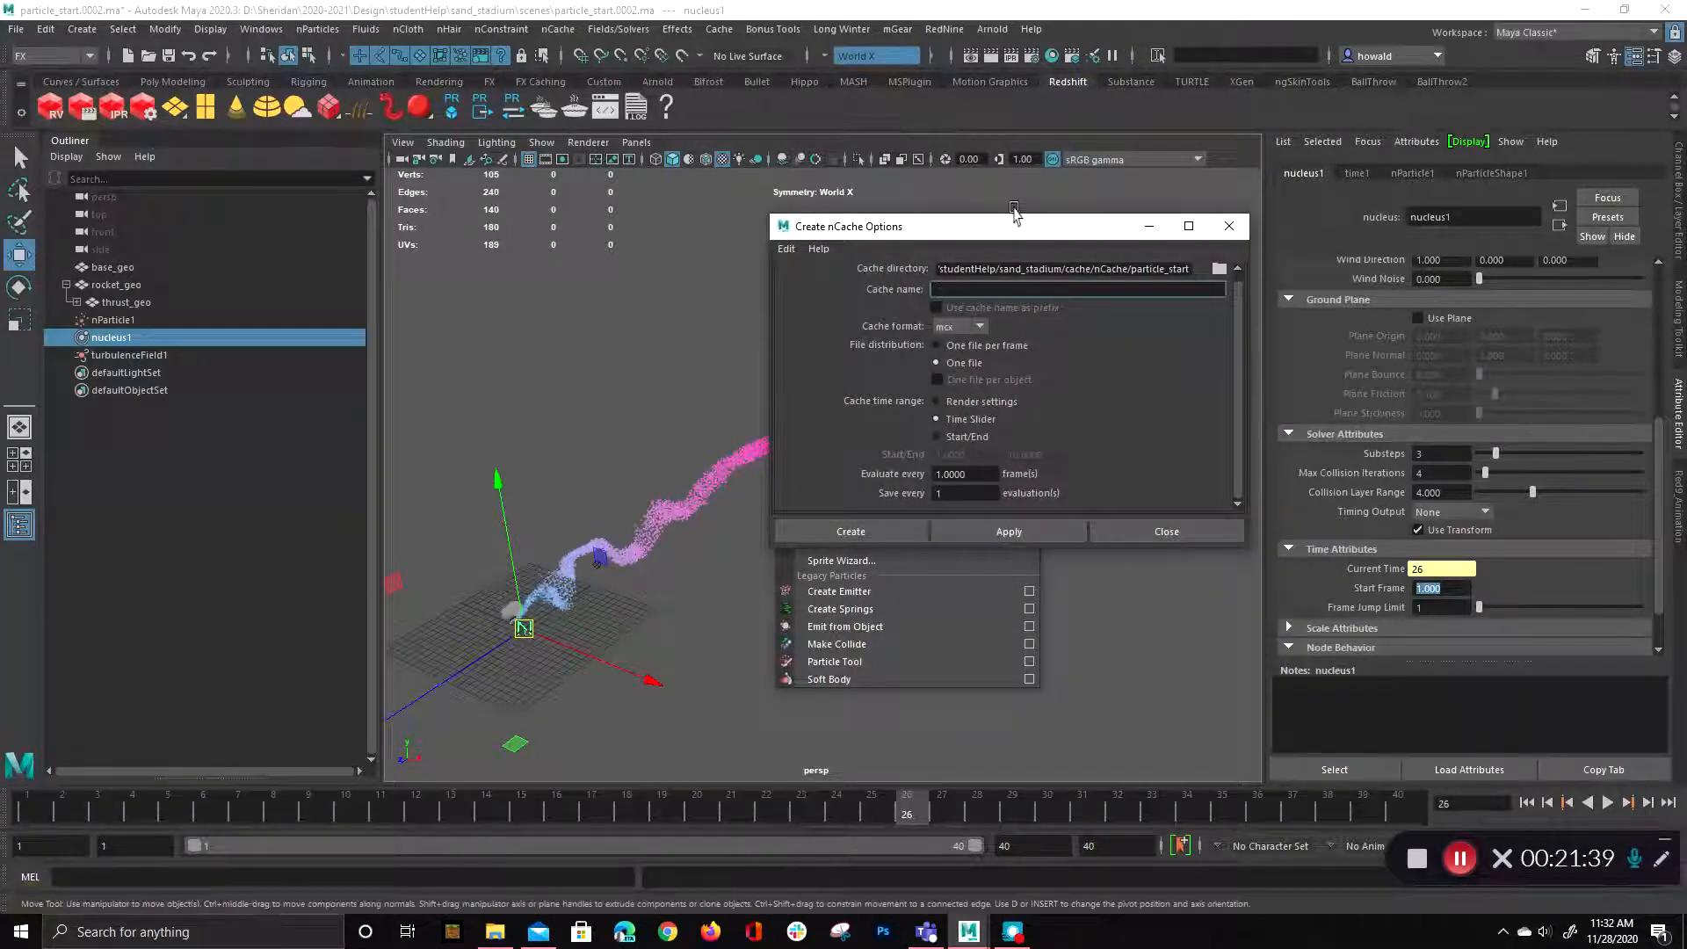
drag(1036, 230, 1196, 143)
drag(882, 270, 185, 284)
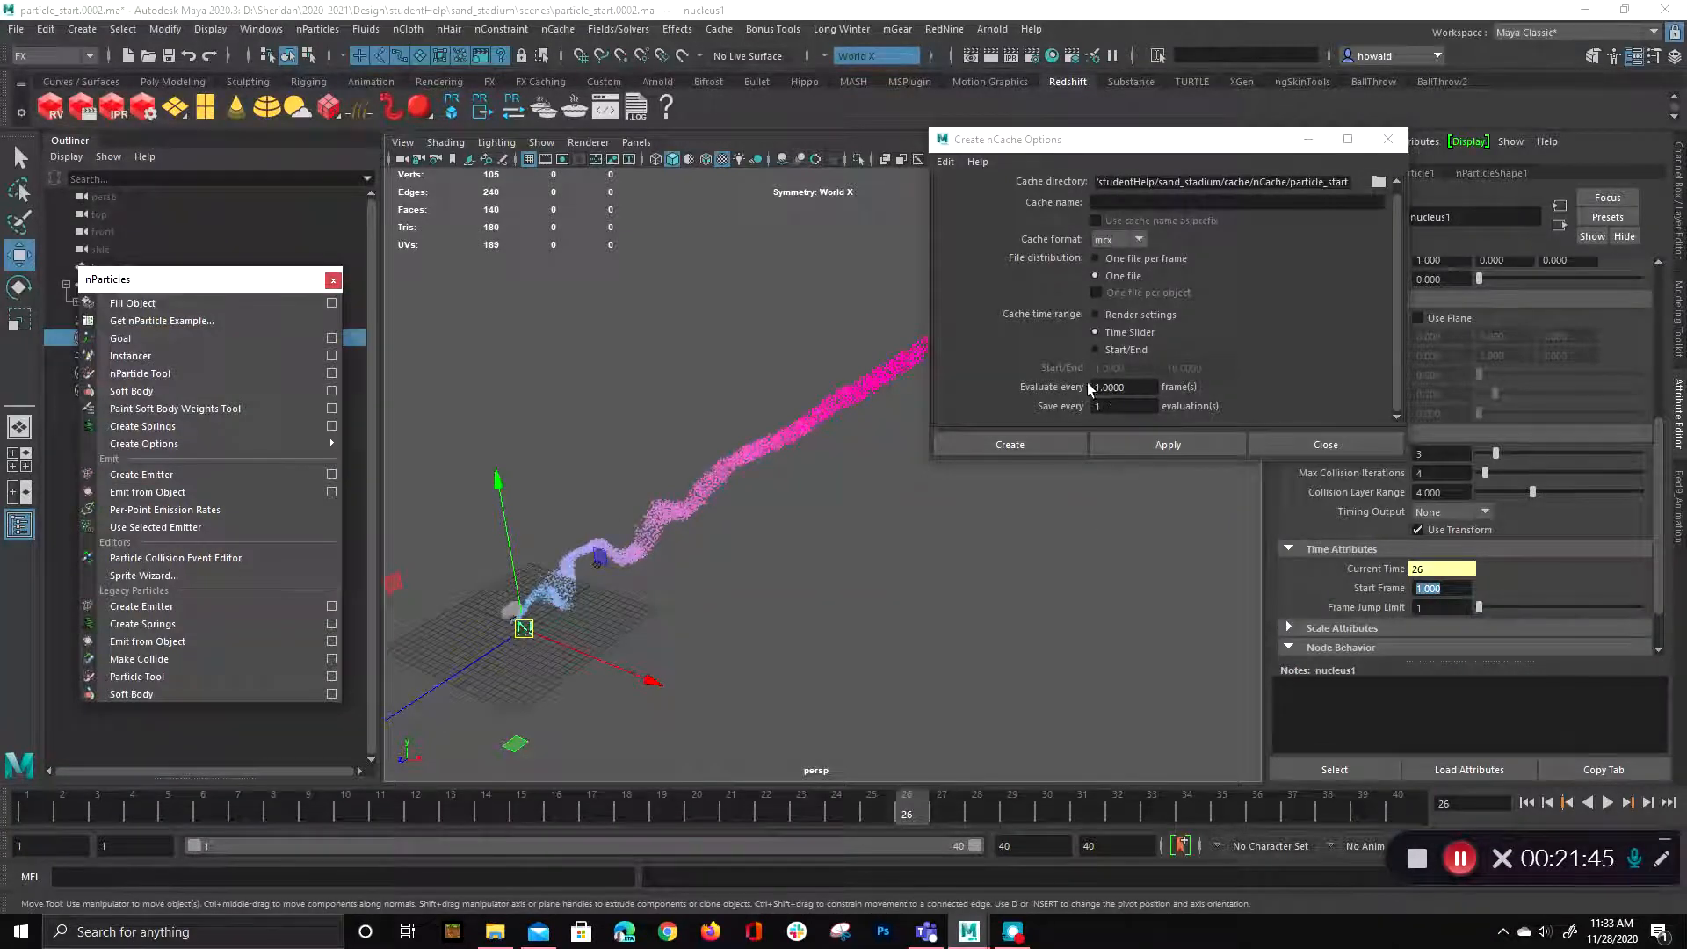
- Set the nCache to evaluate every 0.5 frames
click(1146, 388)
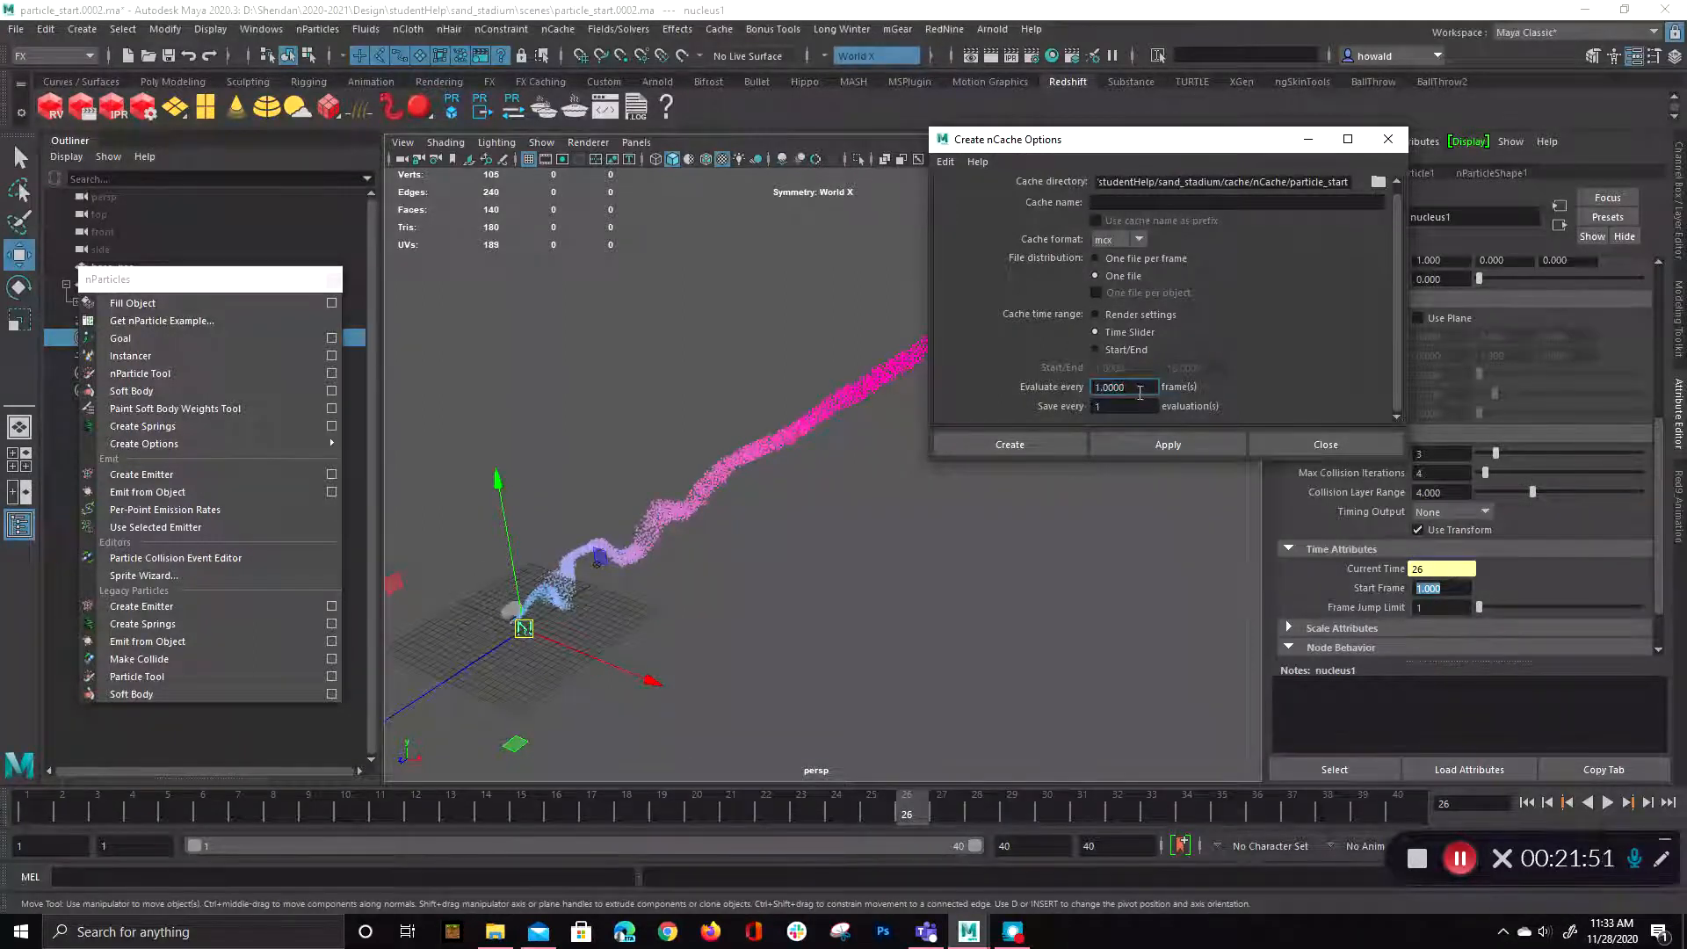
drag(1132, 142, 1285, 309)
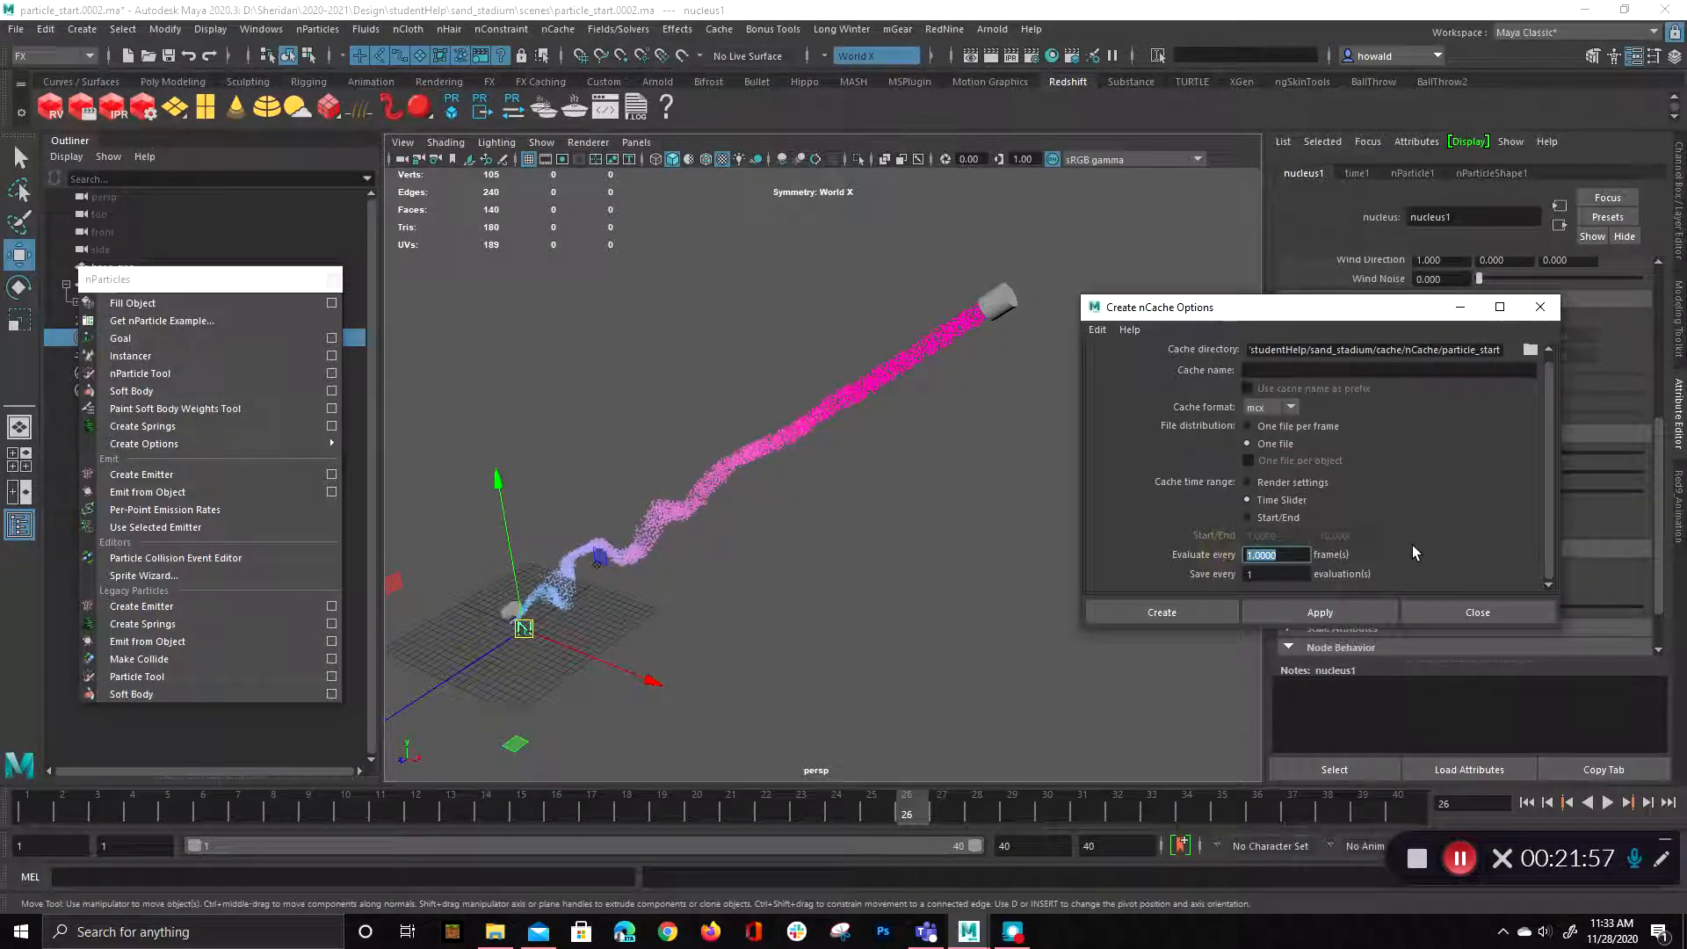
text(0.5)
key(Return)
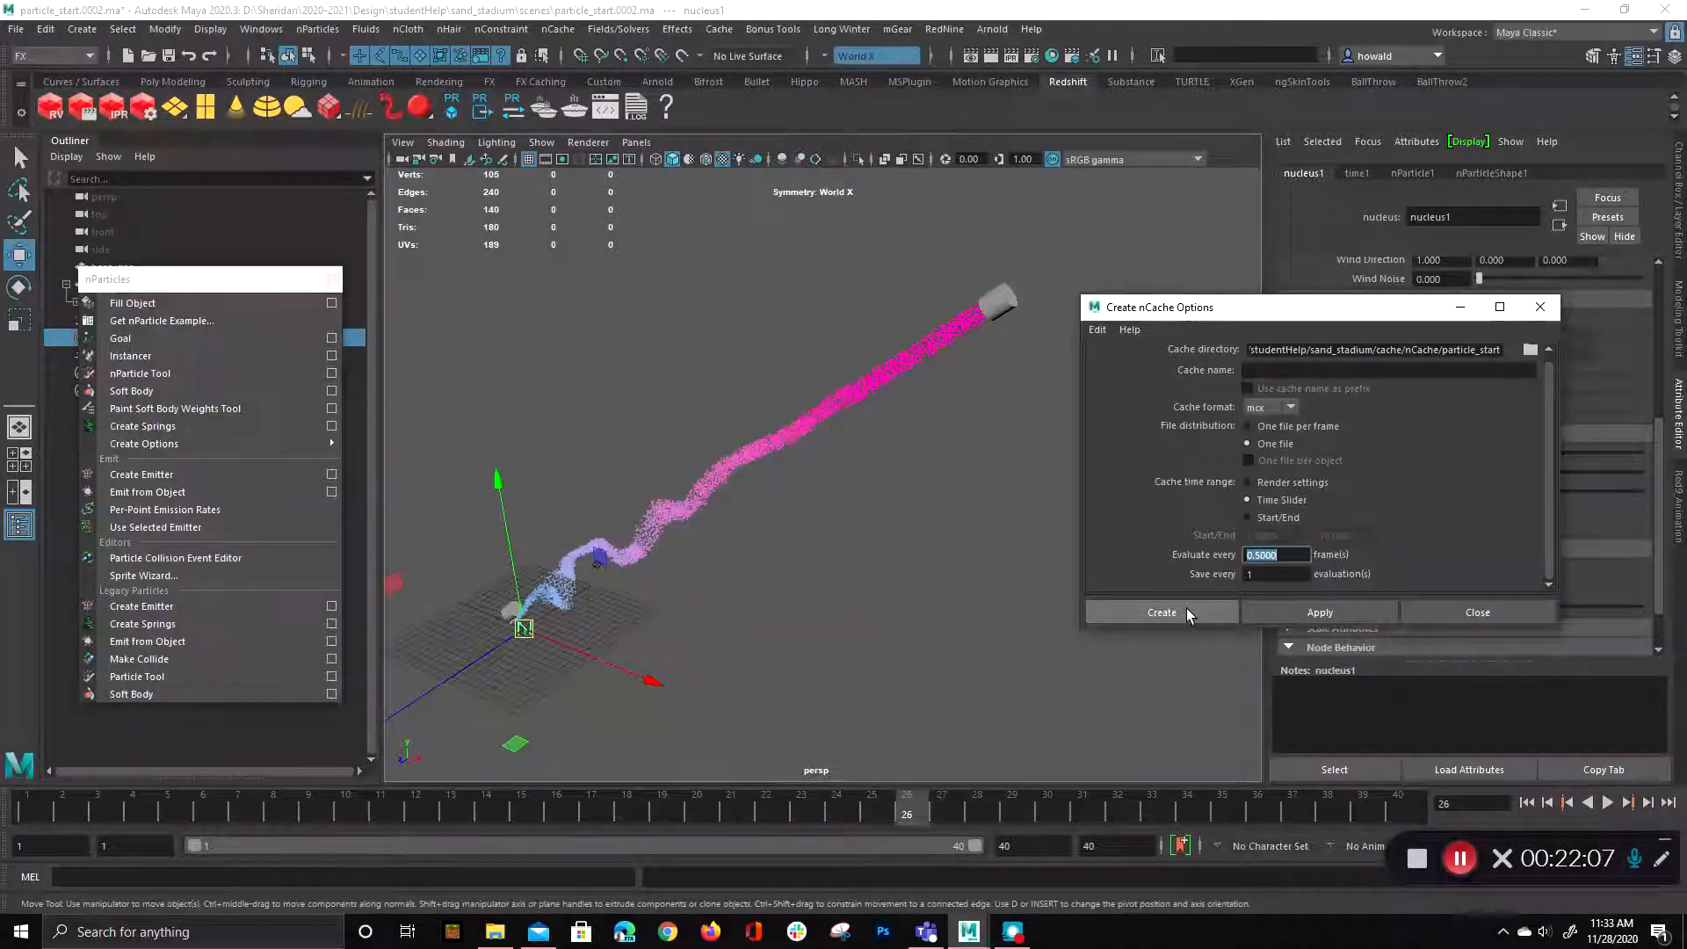
- Name the cache rocket_trail and try to create it with nucleus1 selected
click(1367, 374)
text(rockt)
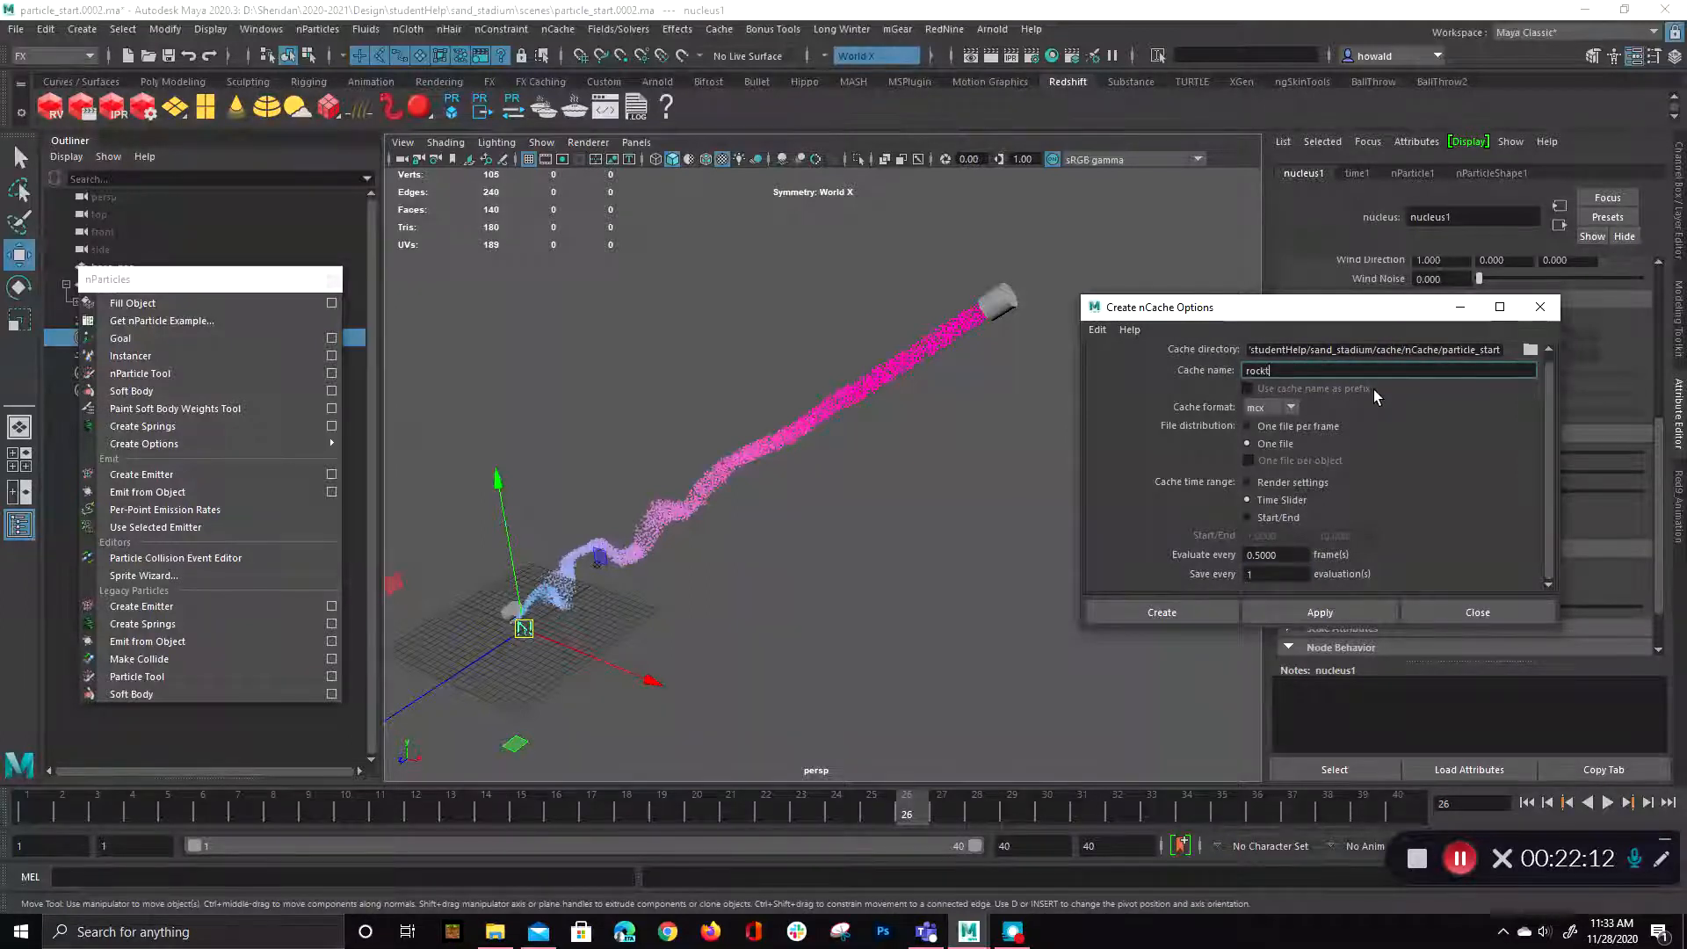
key(BackSpace)
text(et_T)
key(BackSpace)
text(tr)
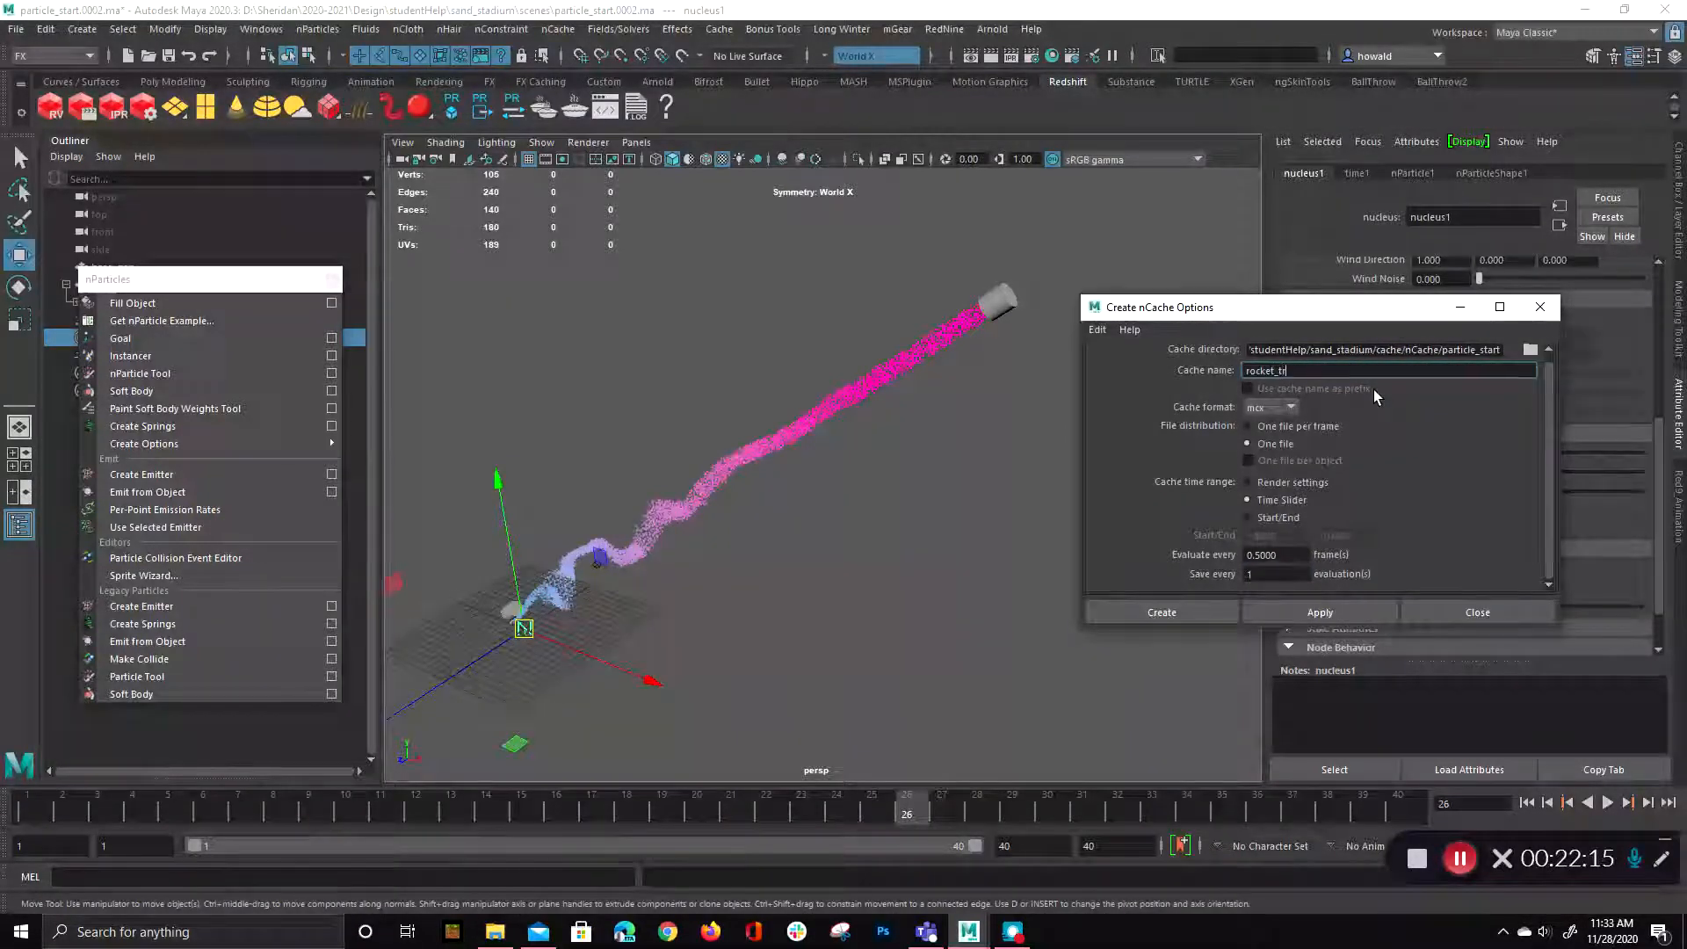
text(ail)
key(Return)
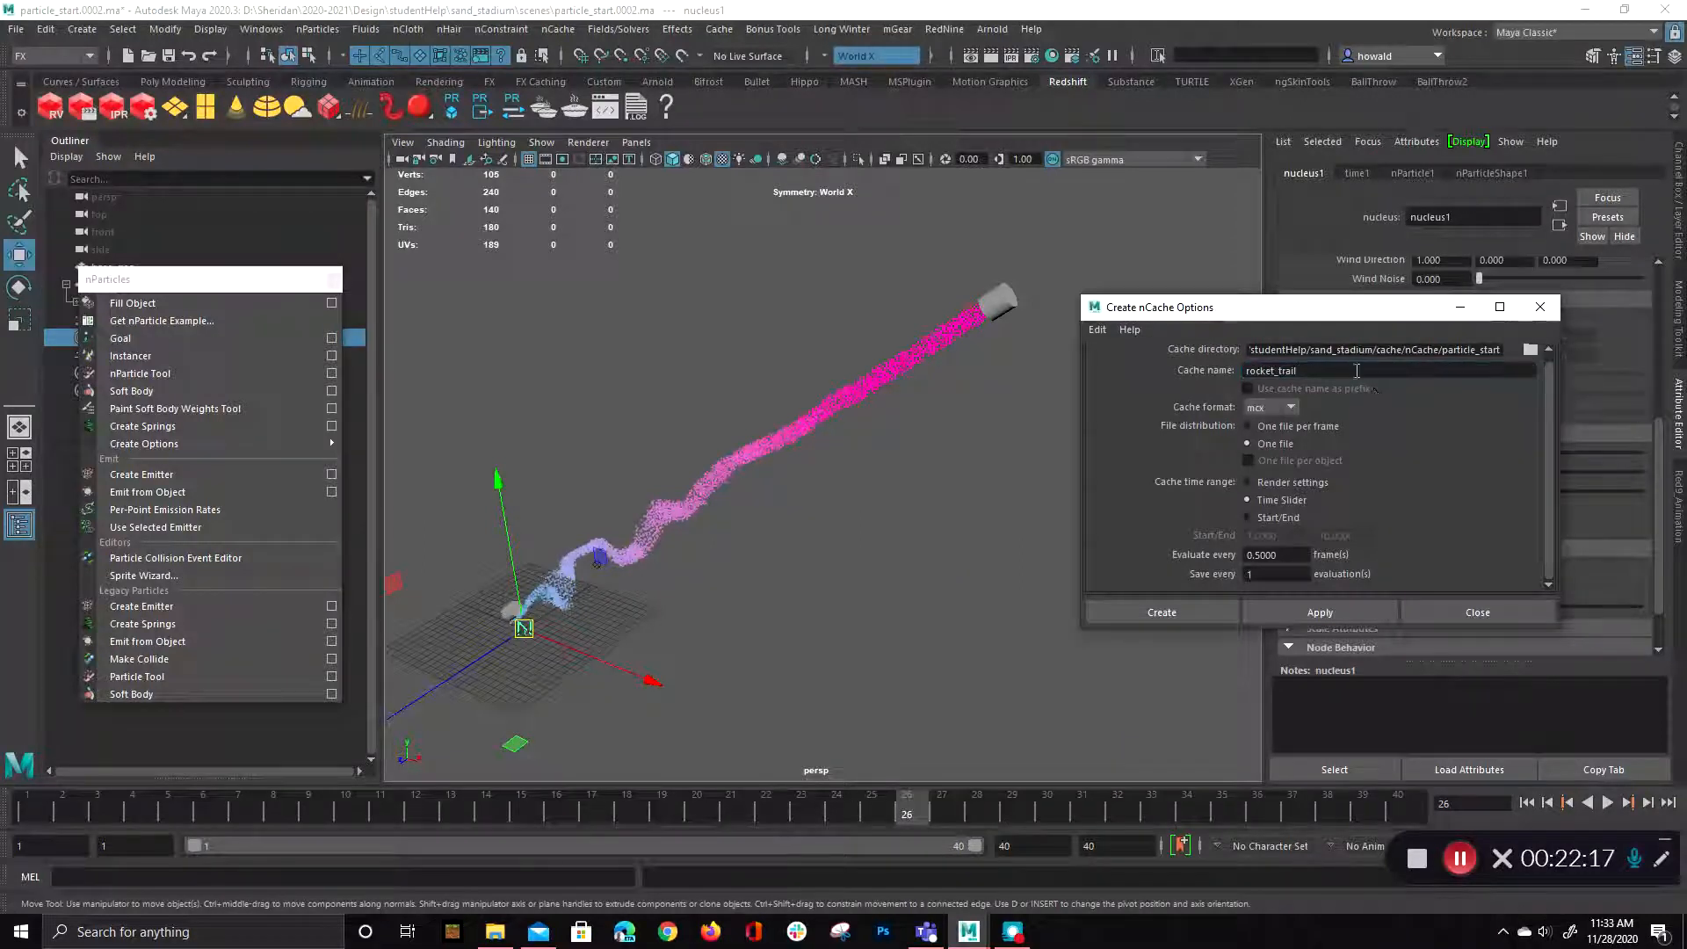
click(1195, 611)
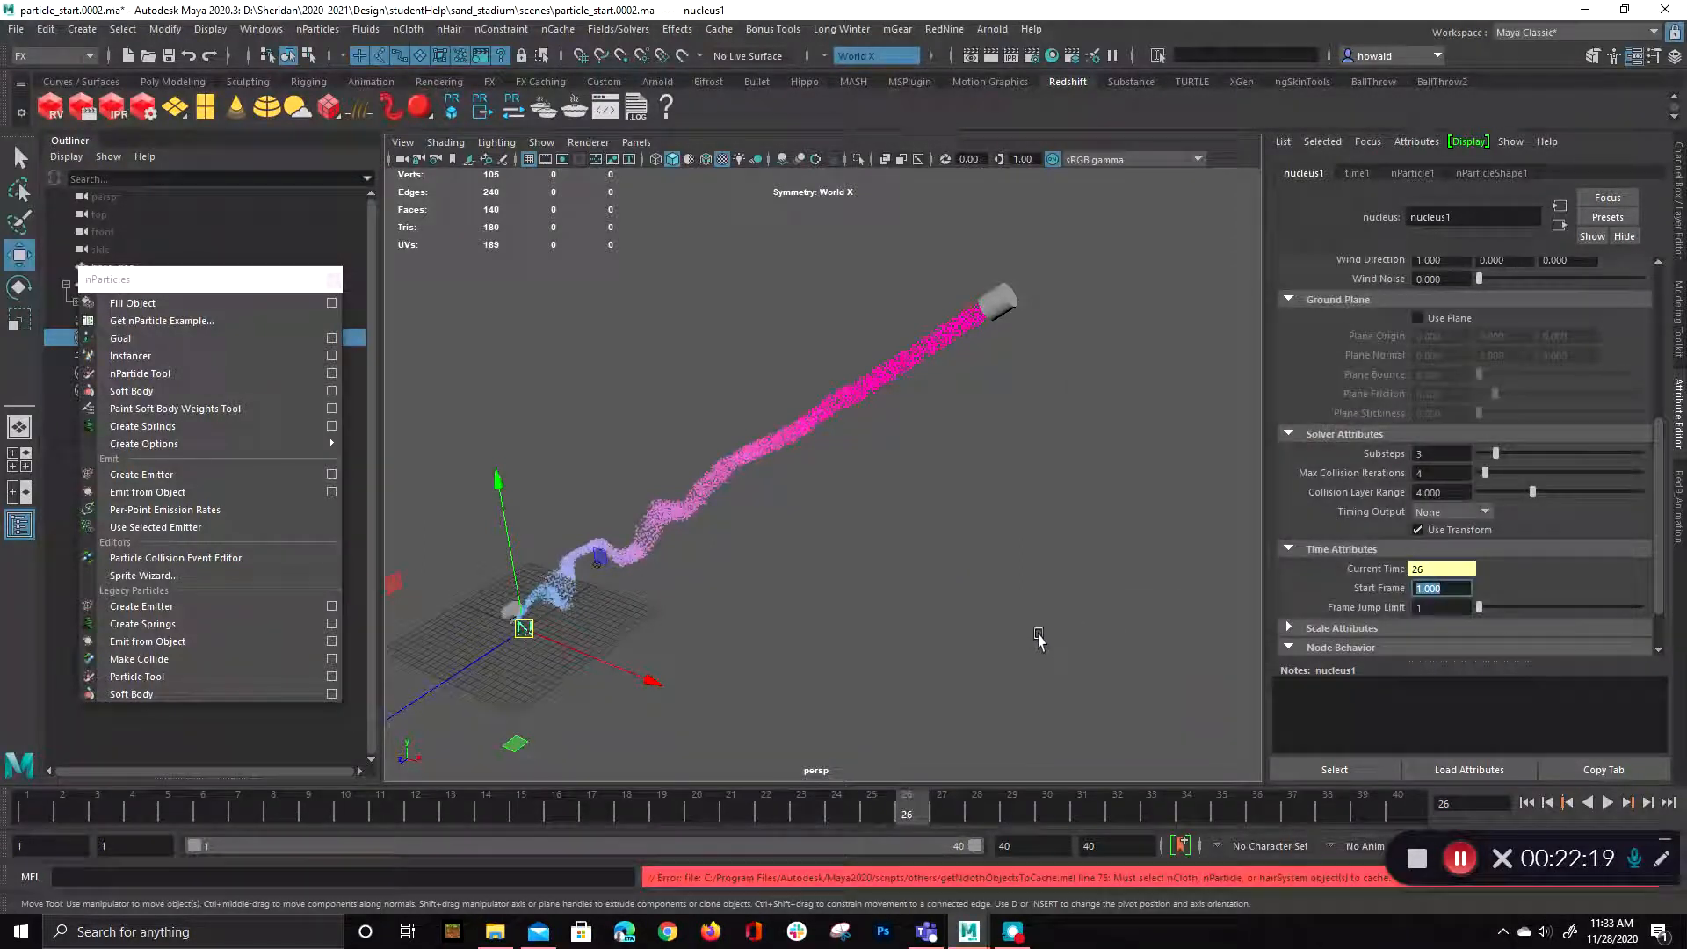
- Select nParticle1, create its nObject cache with the rocket_trail options and play it back
drag(1560, 857, 1443, 643)
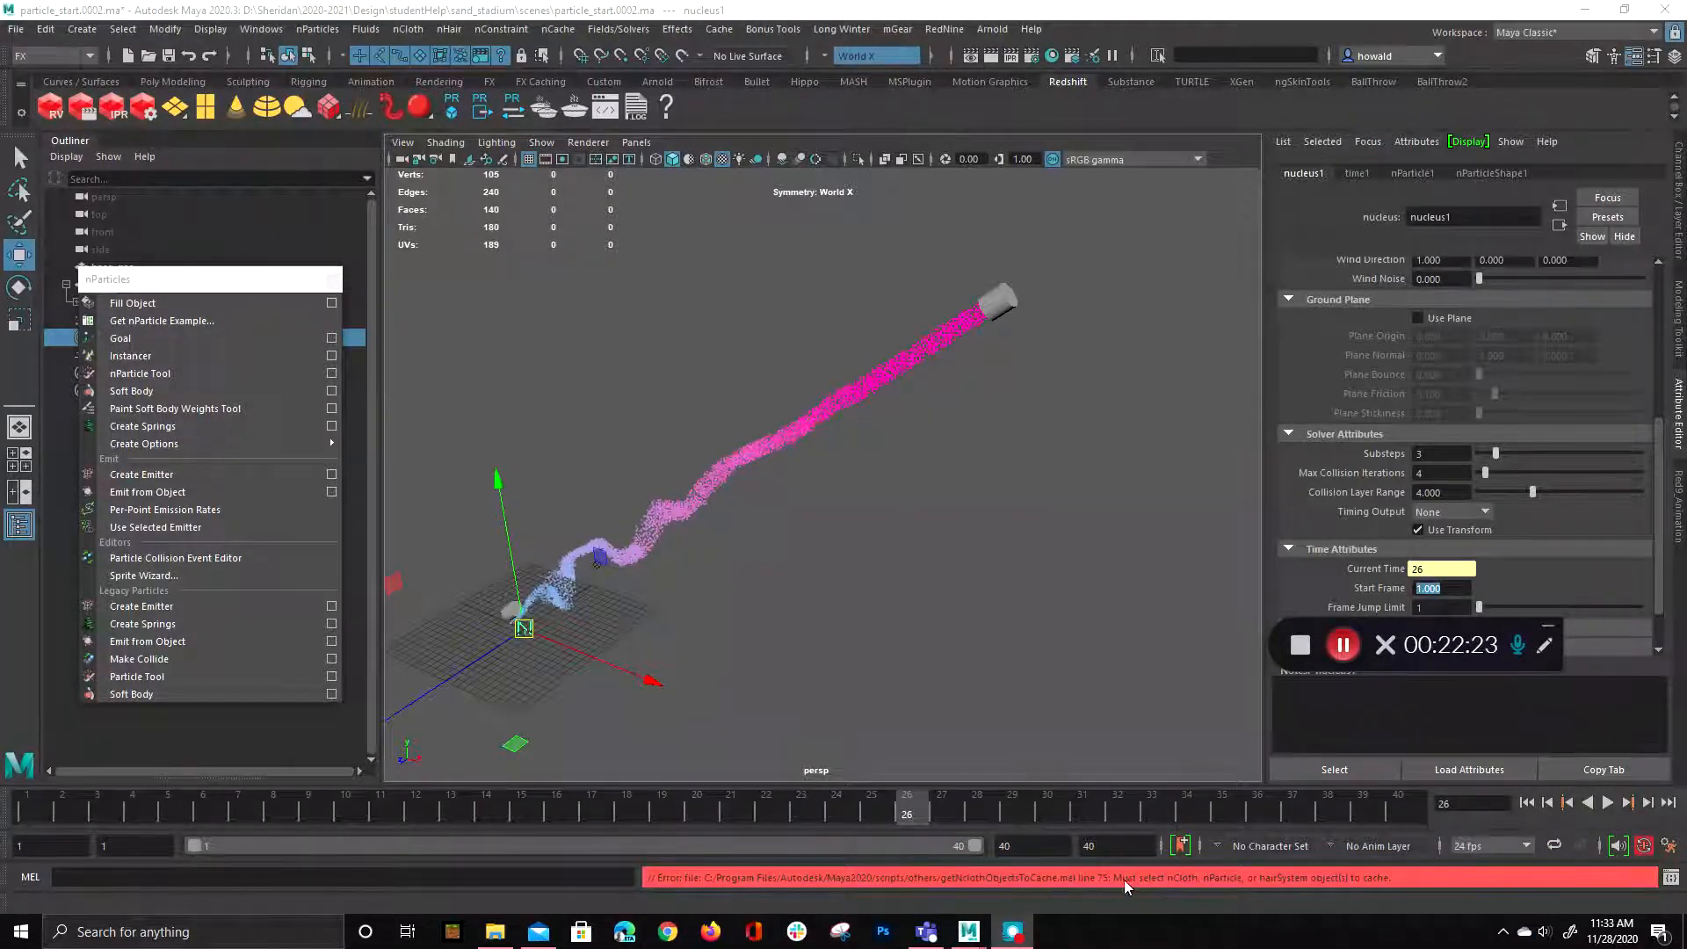
drag(778, 356, 858, 515)
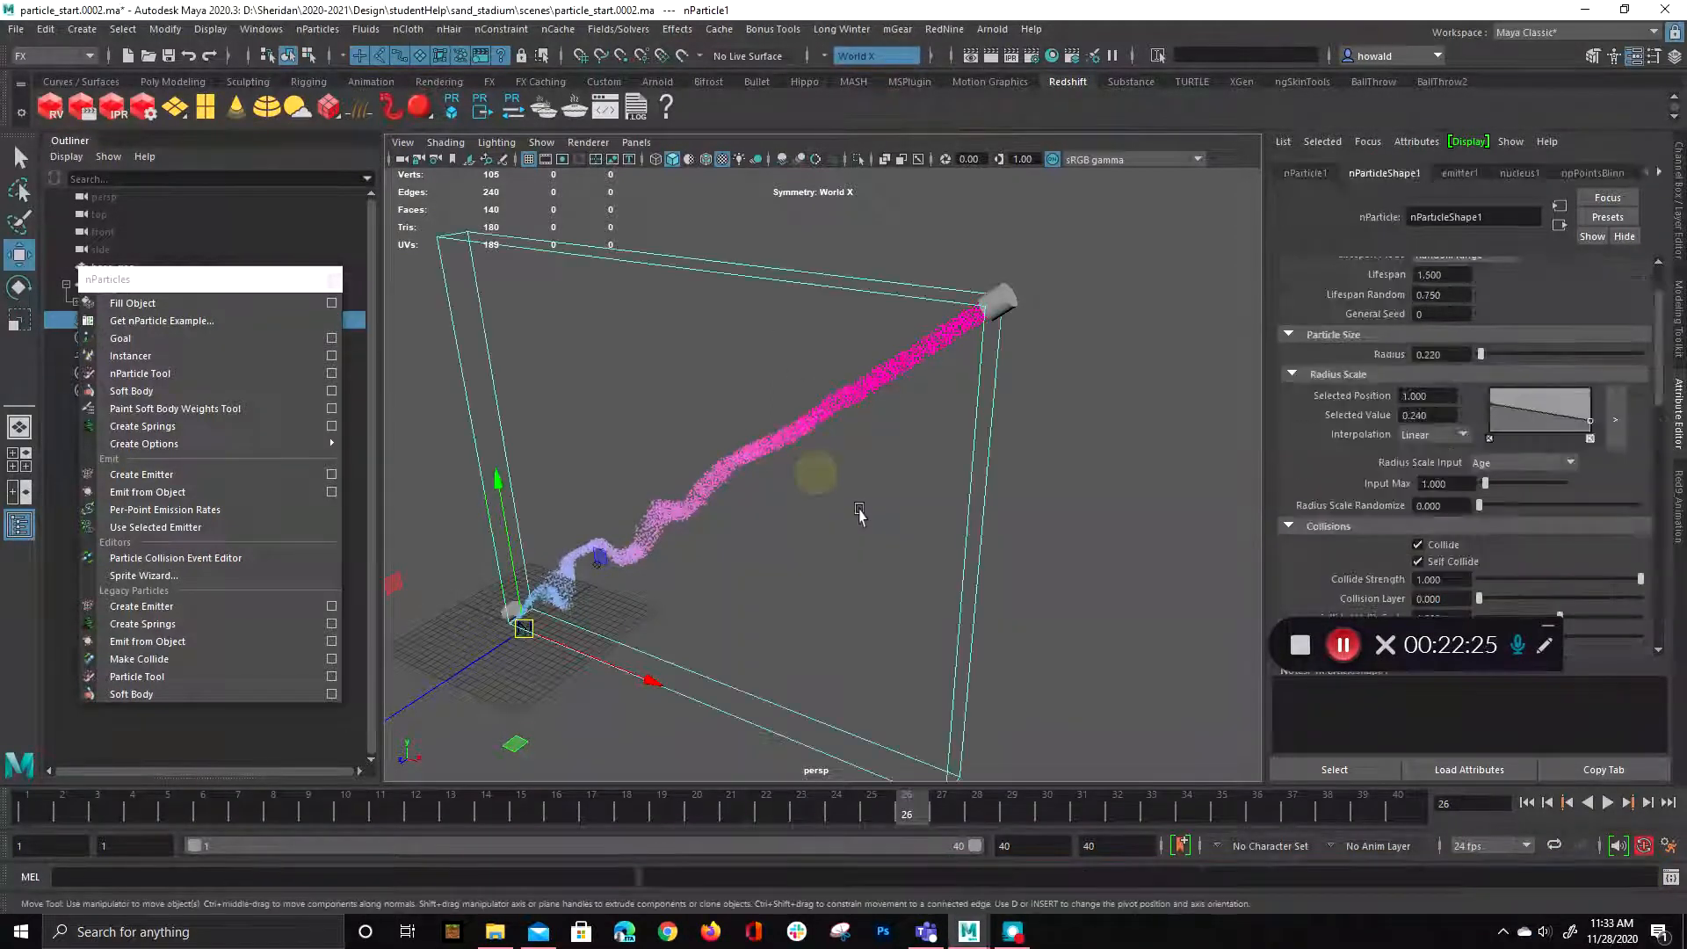
click(727, 32)
mouse_move(657, 35)
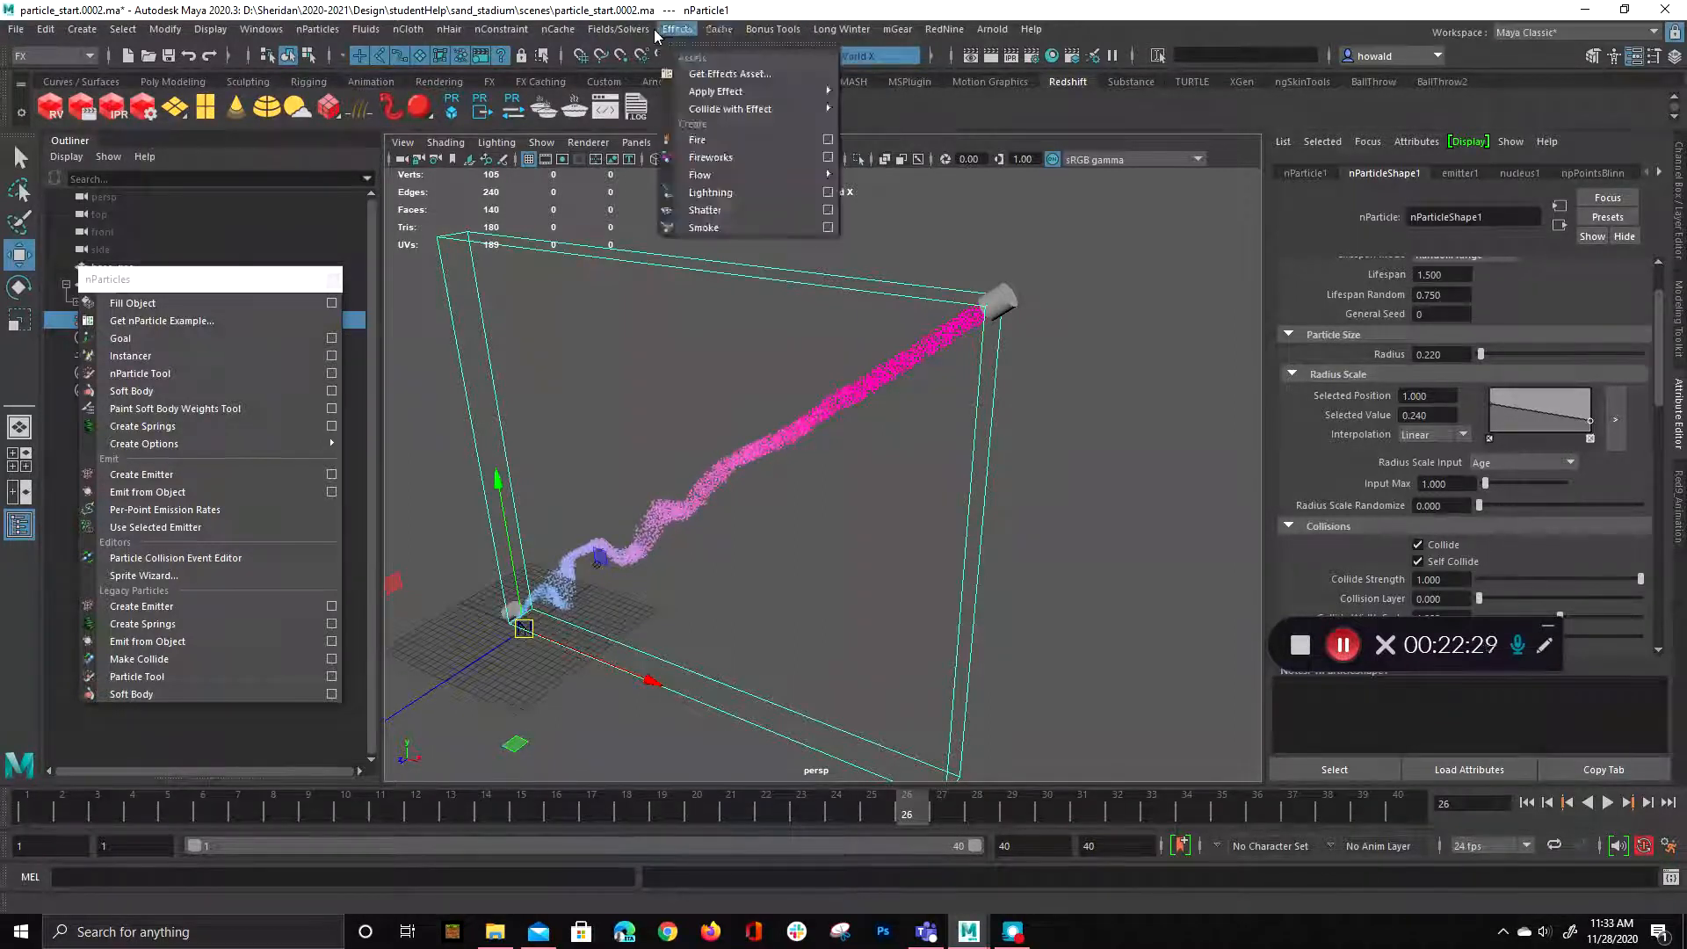
mouse_move(538, 33)
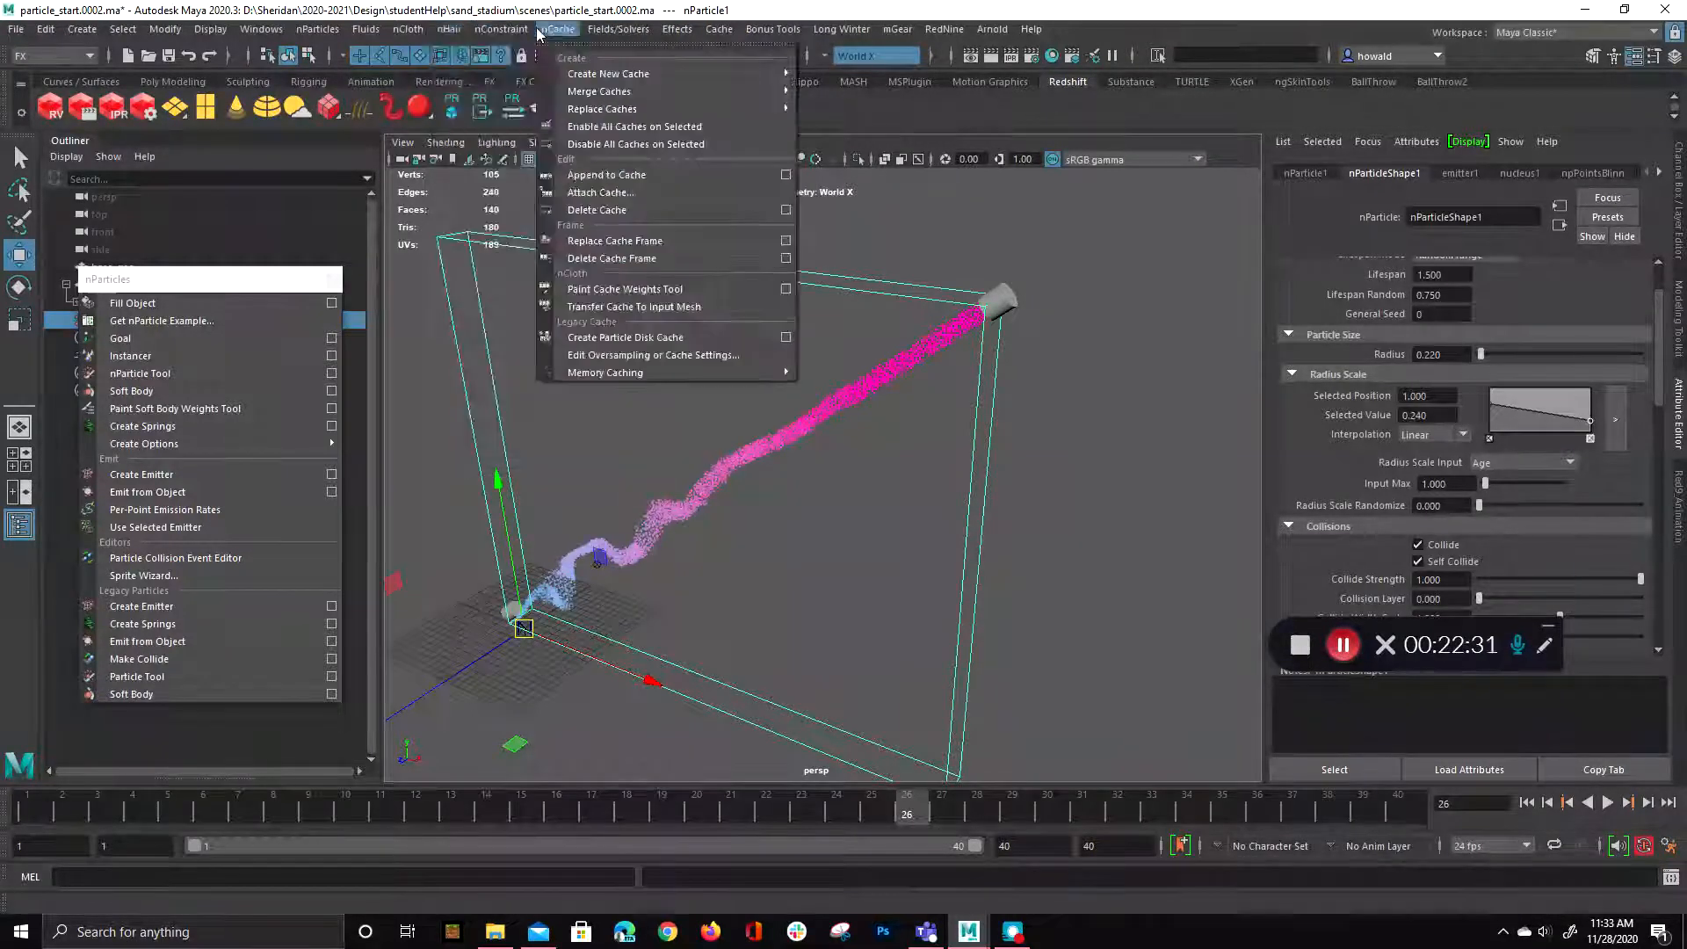
mouse_move(633, 74)
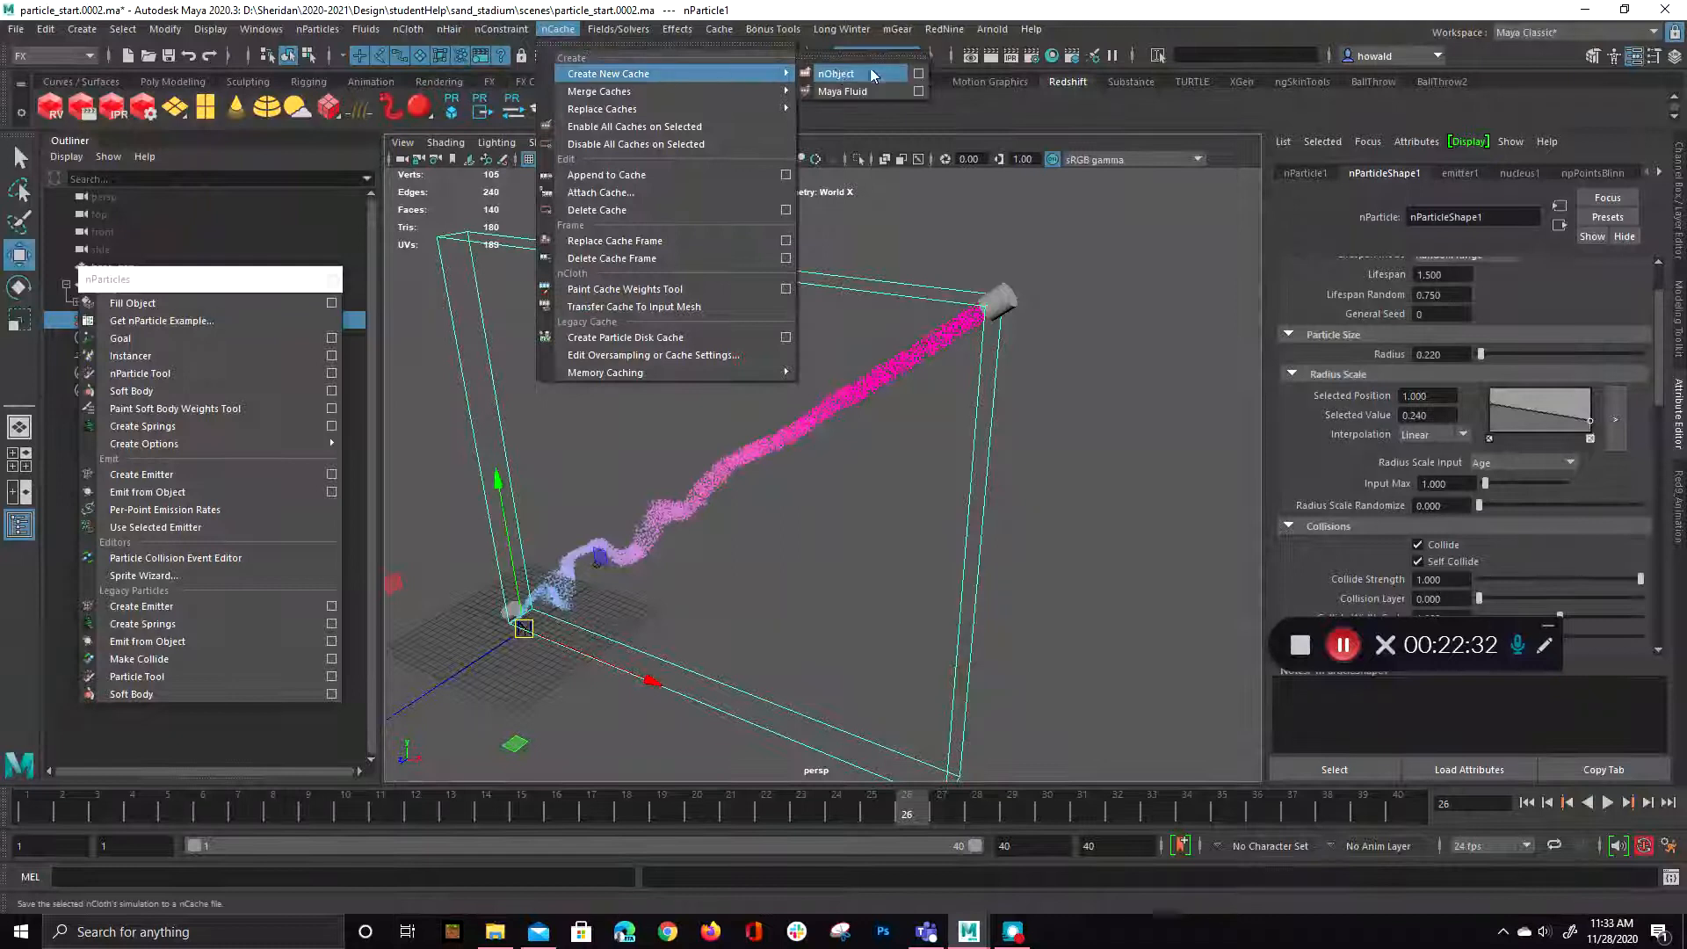
click(918, 74)
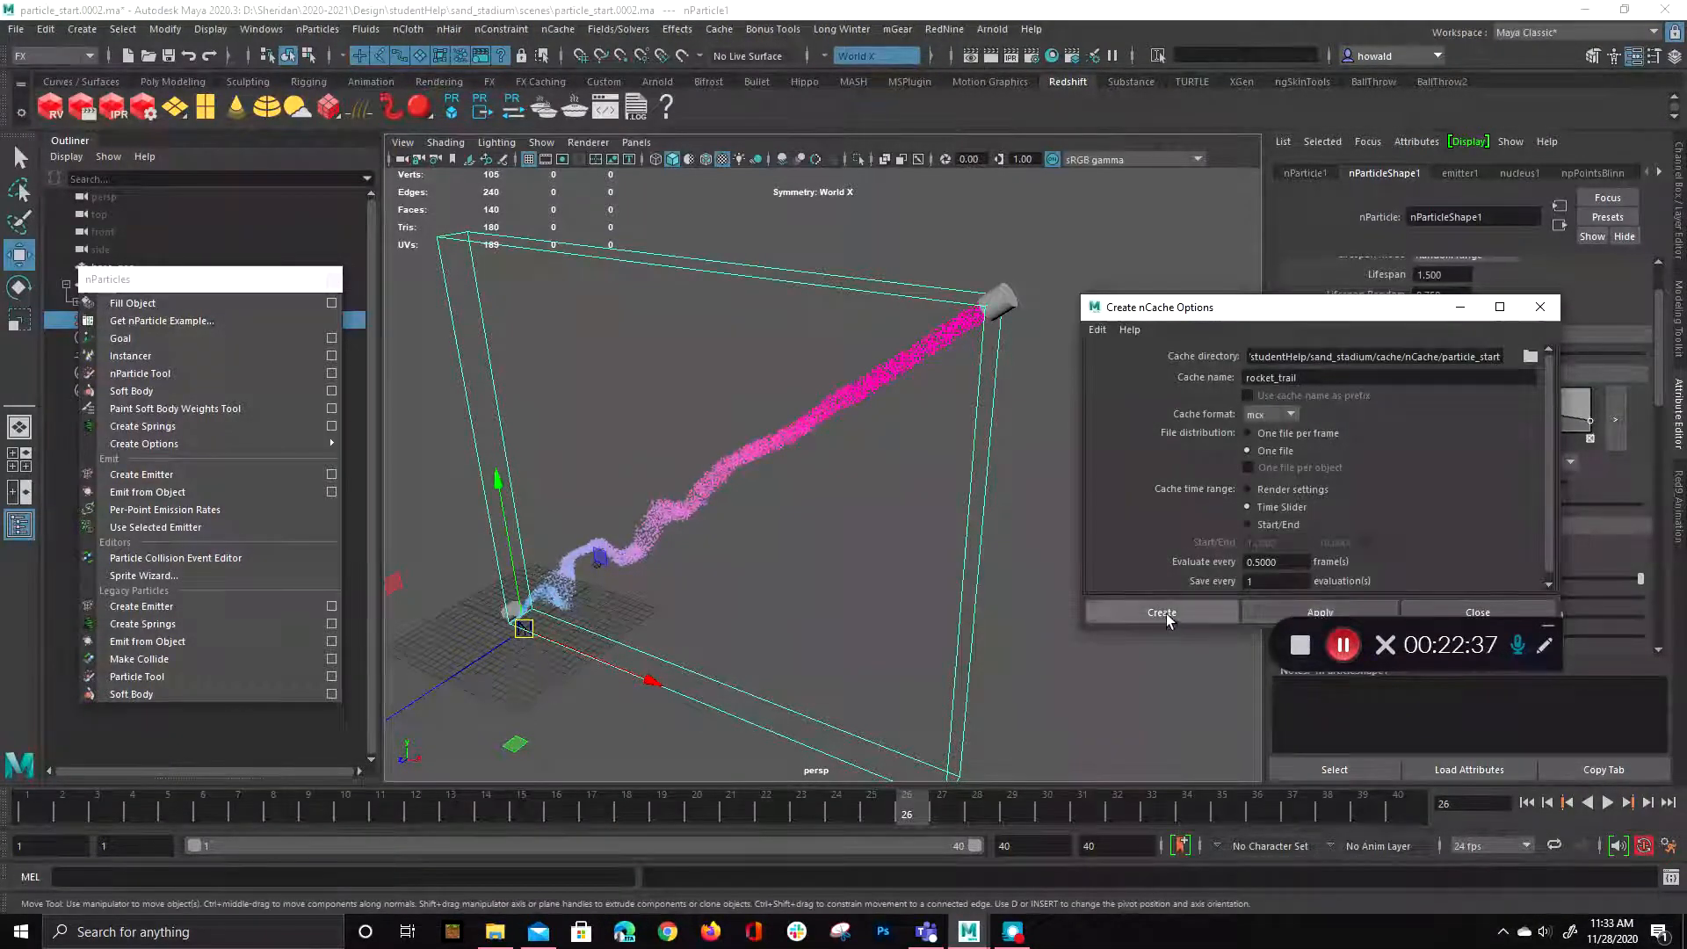
drag(1373, 626, 1489, 865)
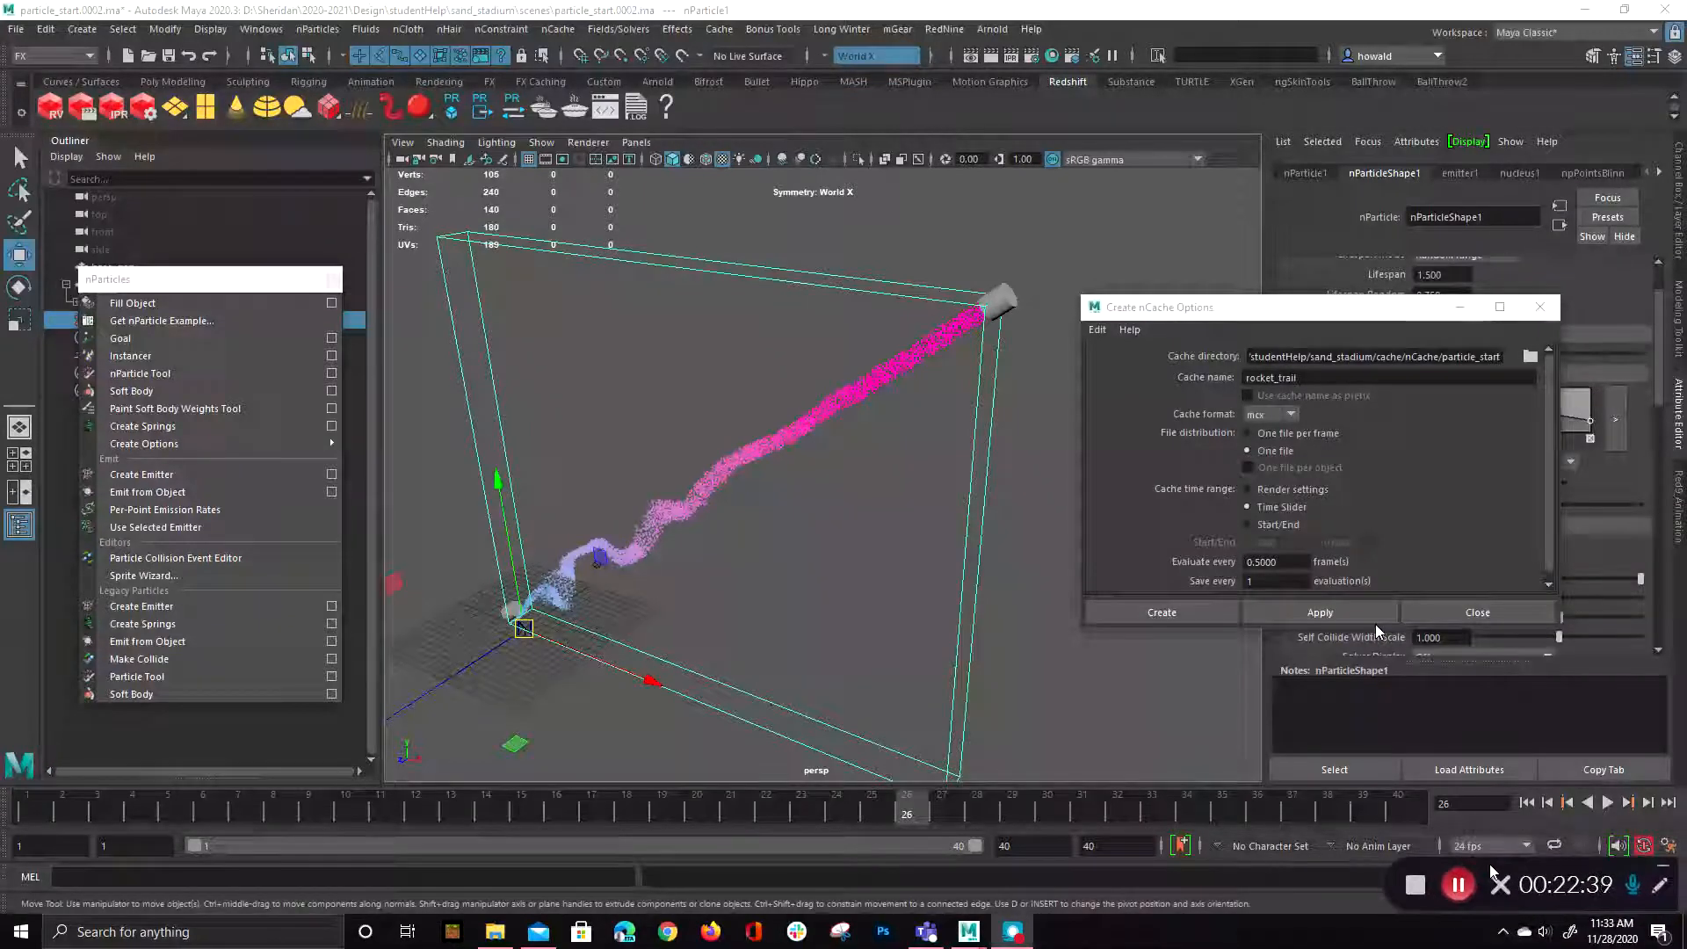
click(1161, 612)
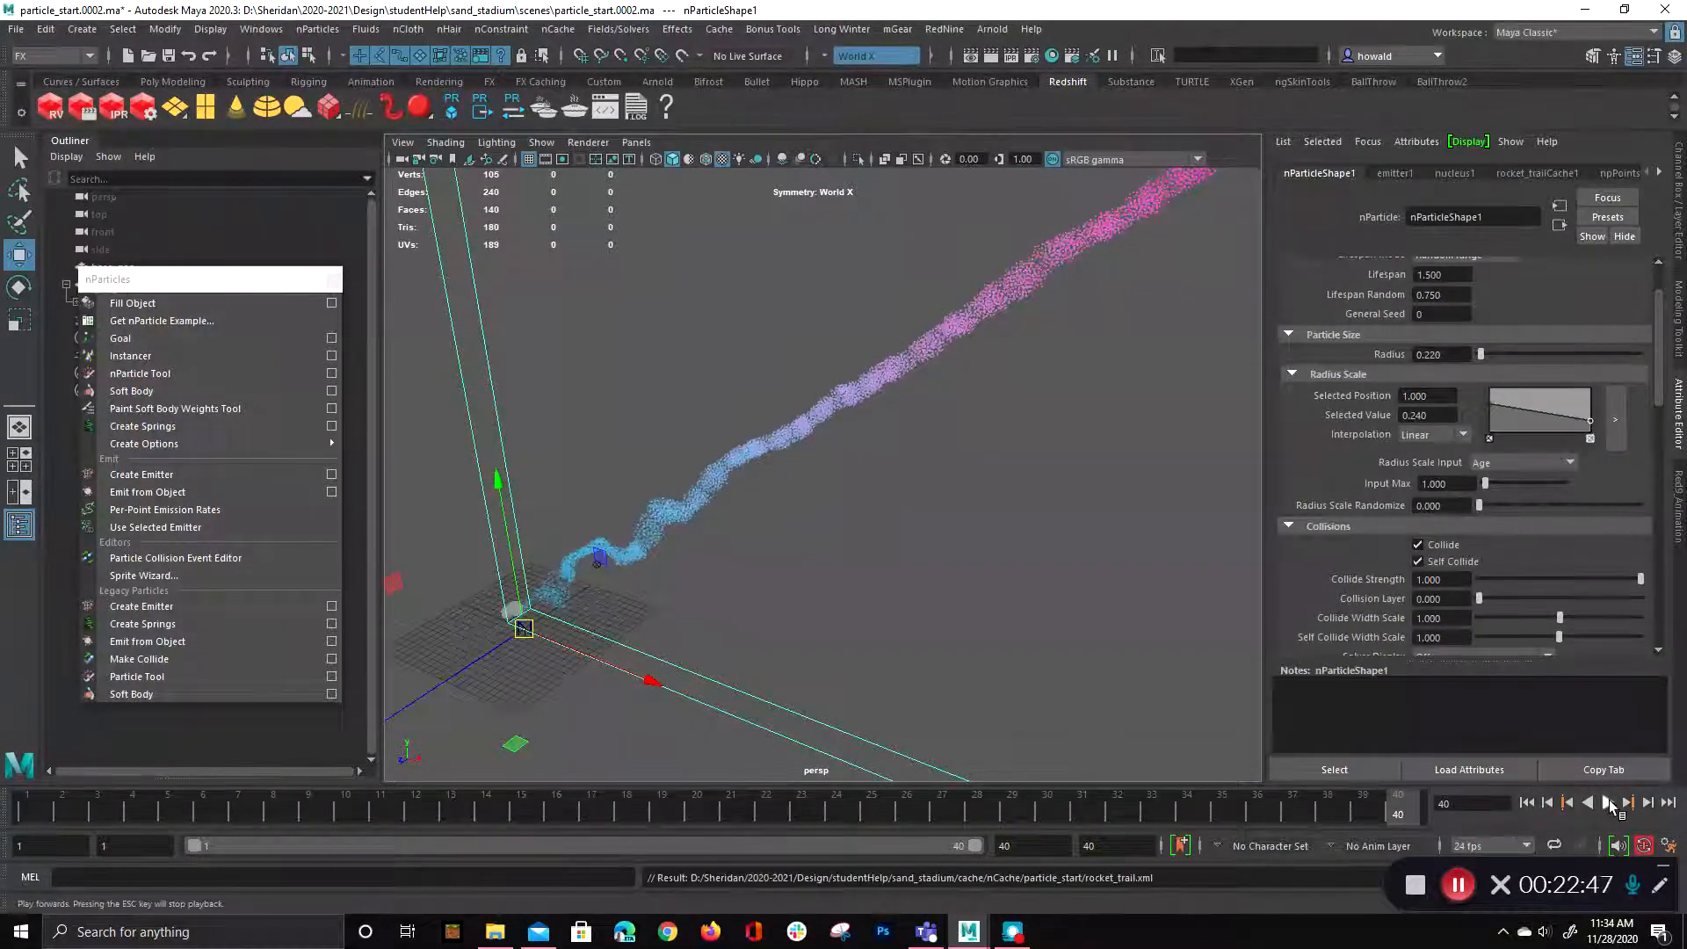
click(1609, 803)
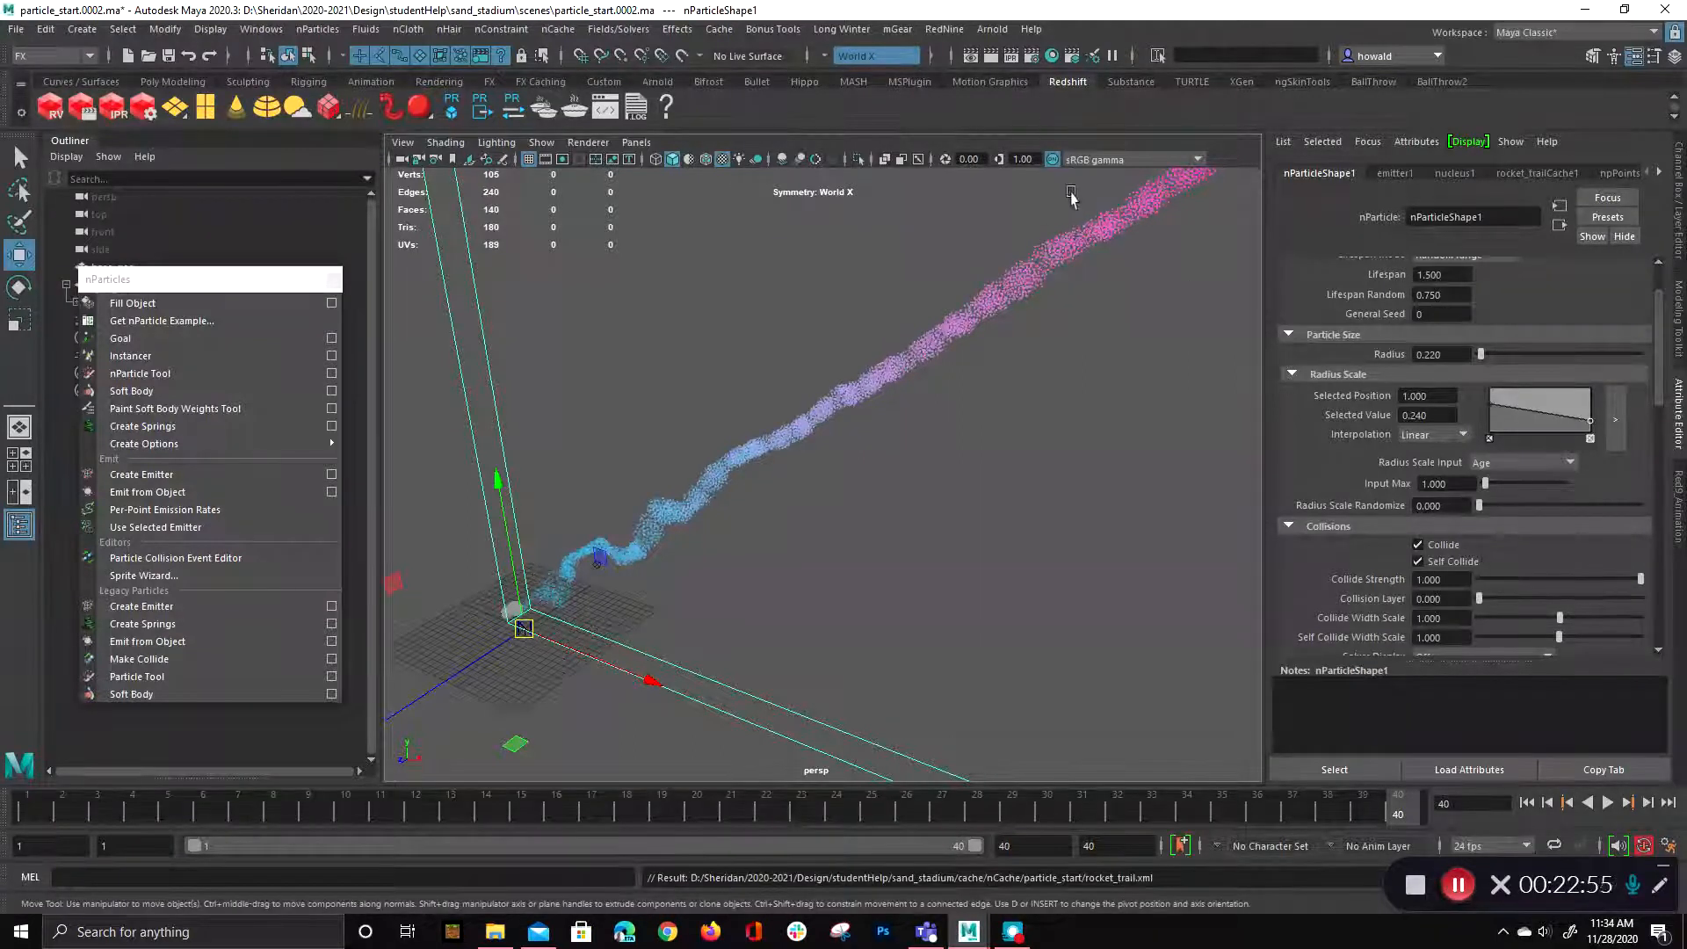
- Recreate the rocket_trail nCache evaluating every 1 frame, replacing the existing cache and its file
click(715, 30)
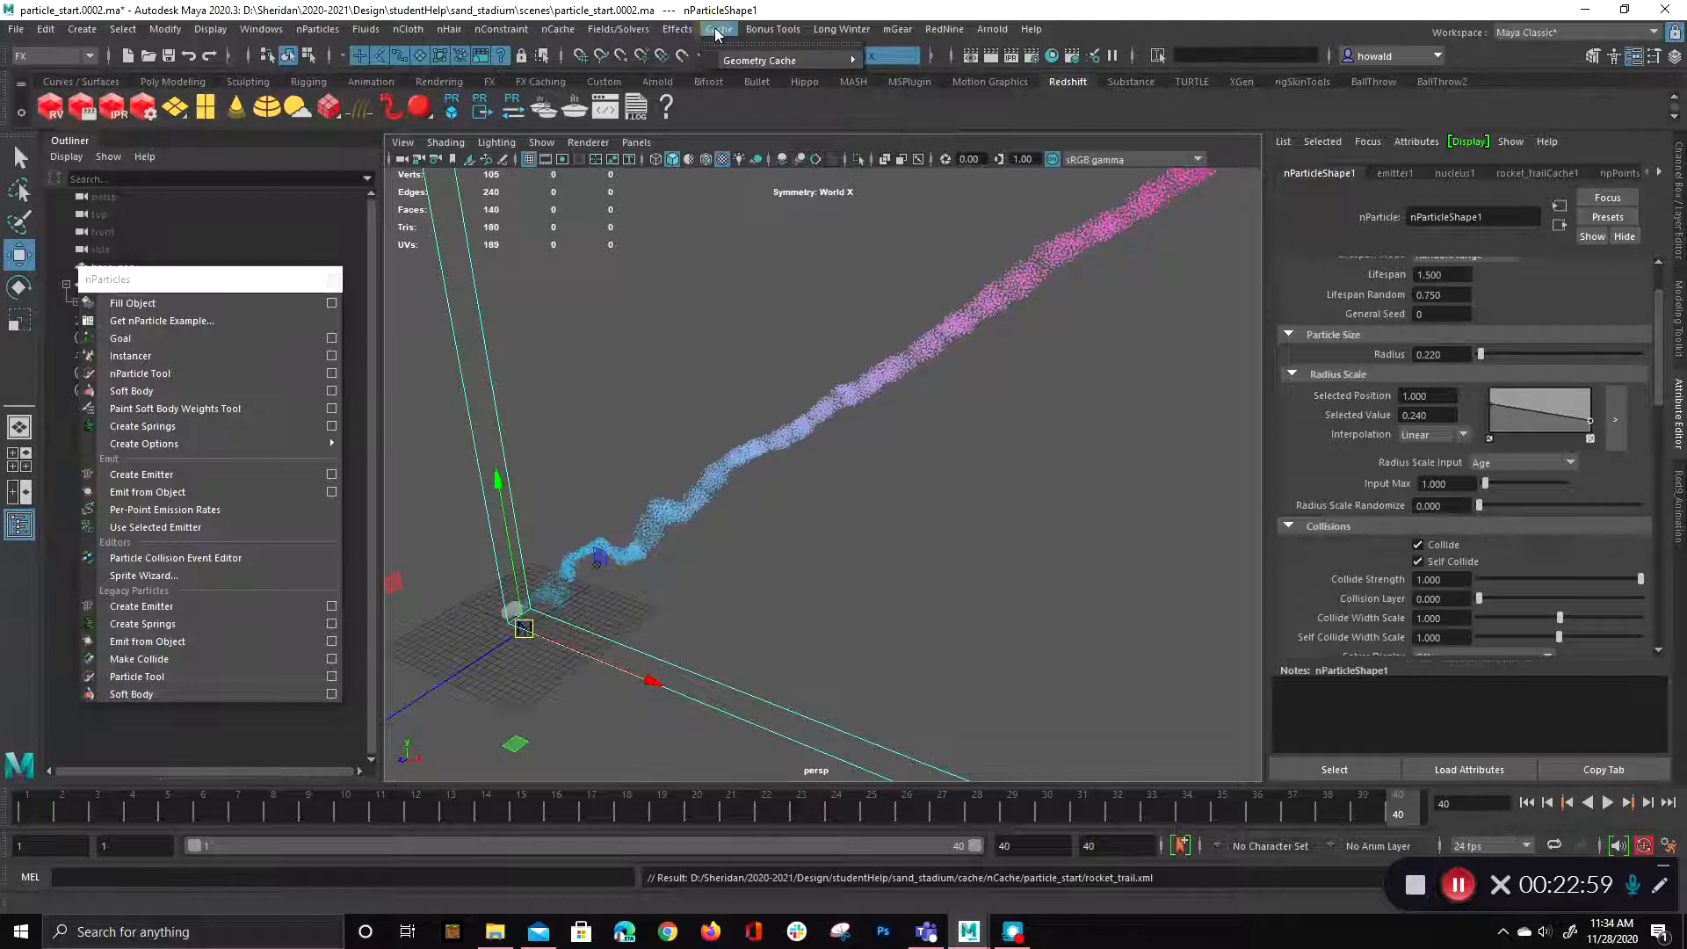
mouse_move(546, 32)
mouse_move(668, 74)
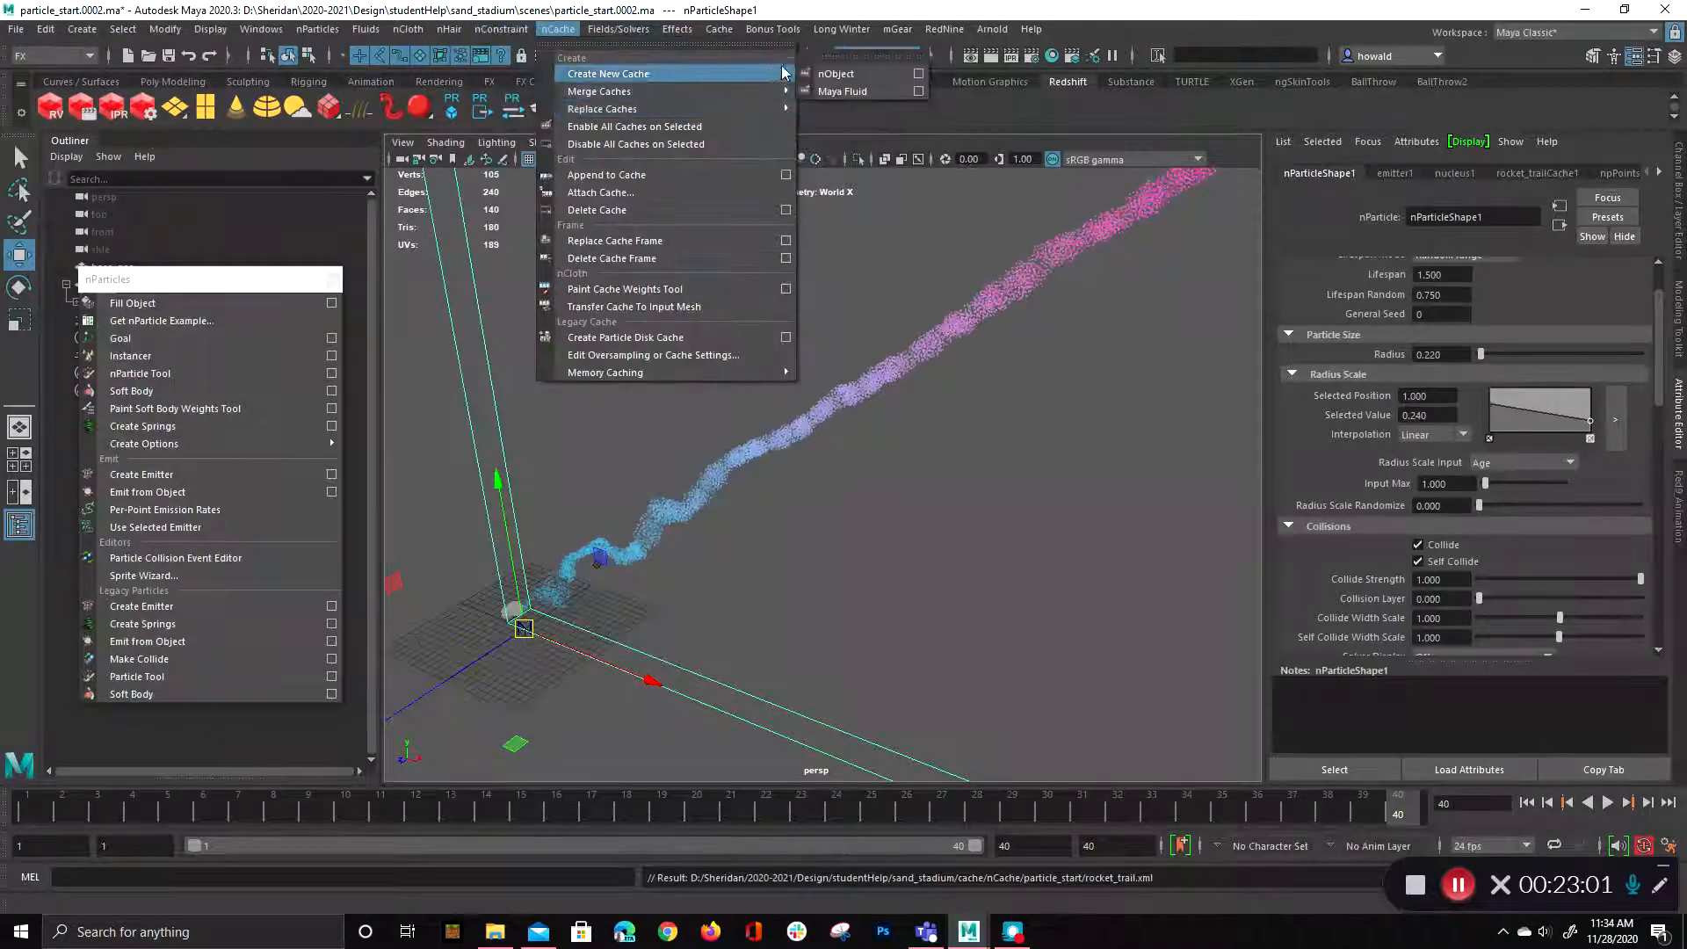
click(919, 75)
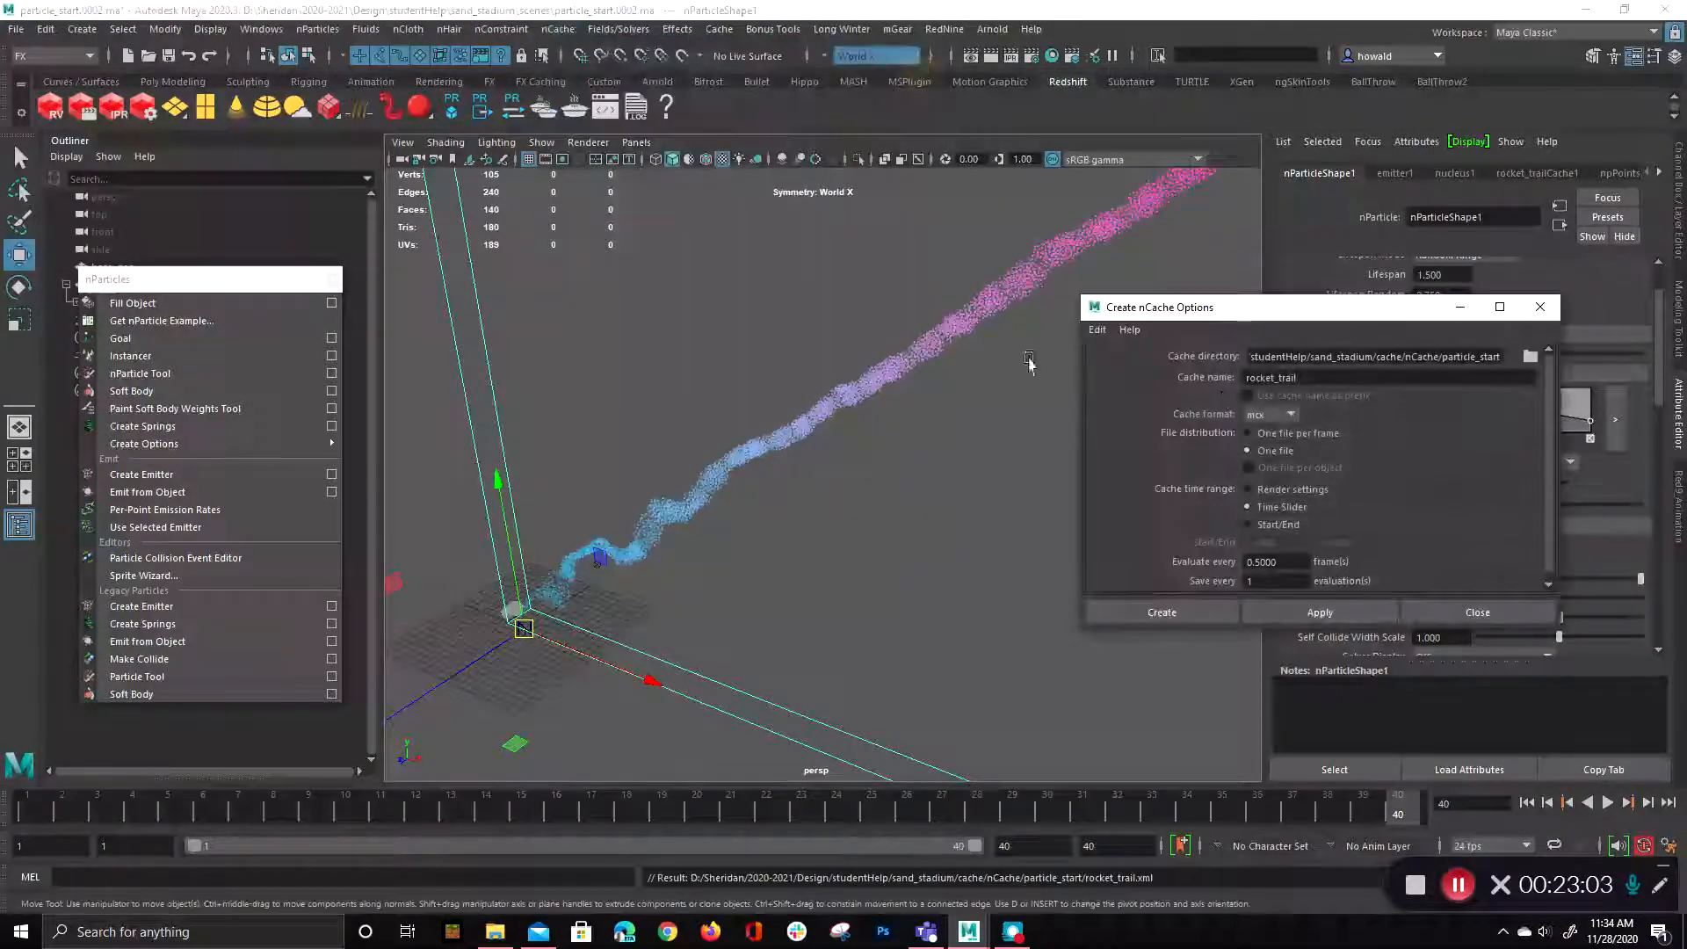
drag(1275, 563, 1223, 562)
text(1)
key(Tab)
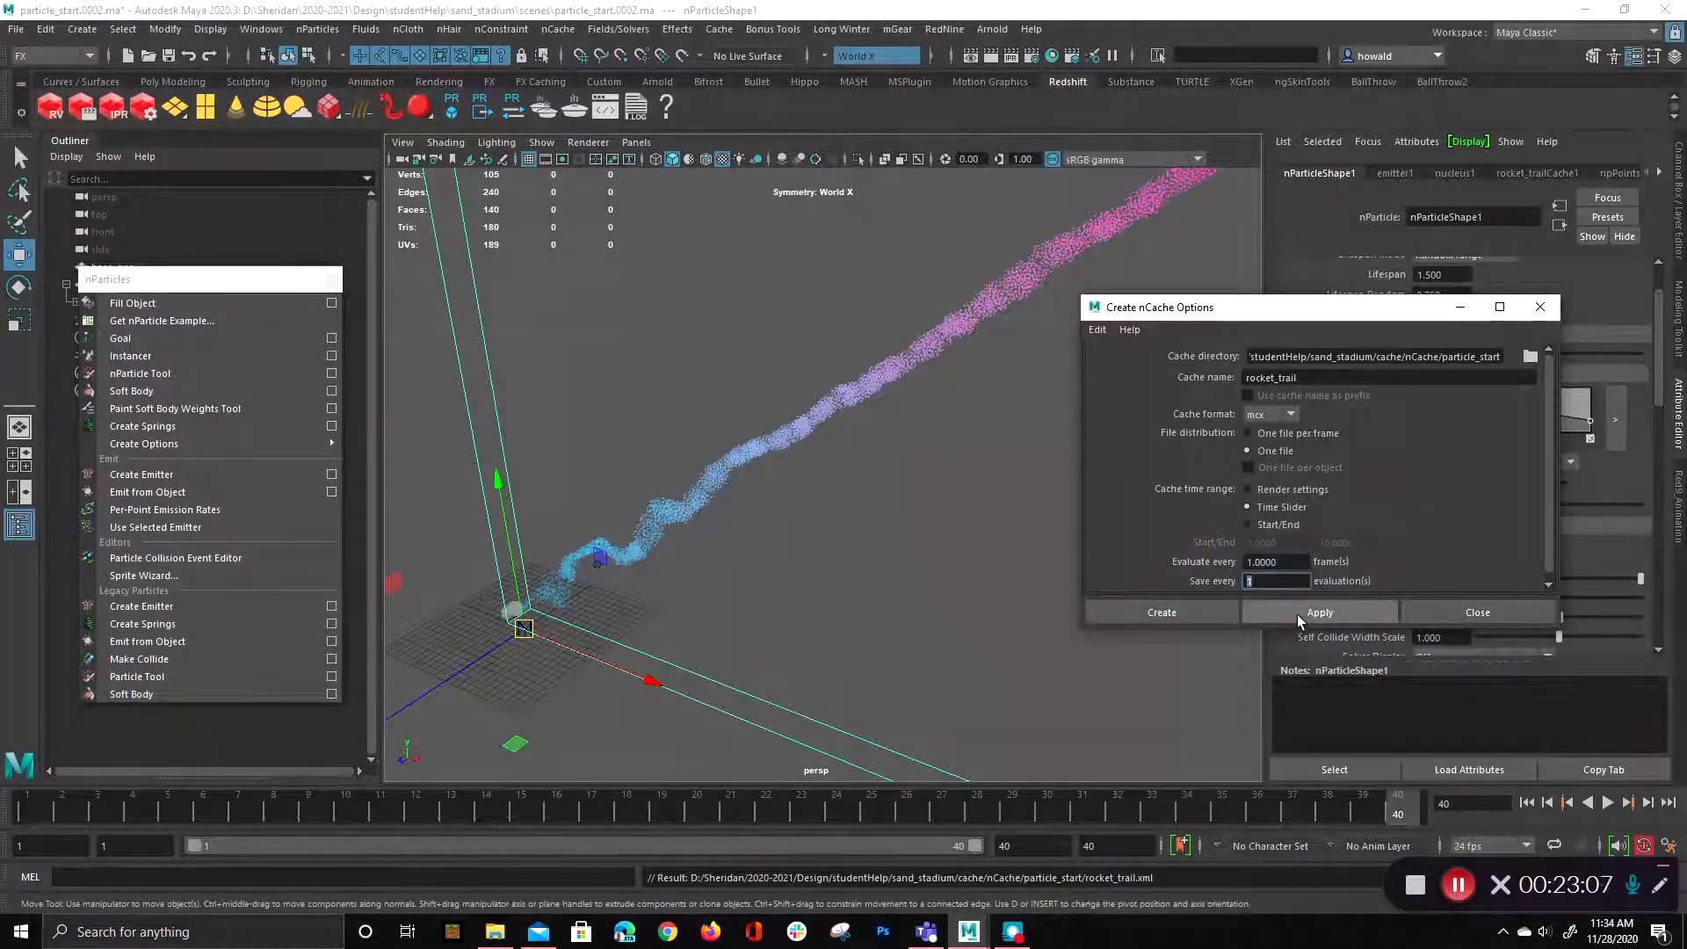
click(1230, 611)
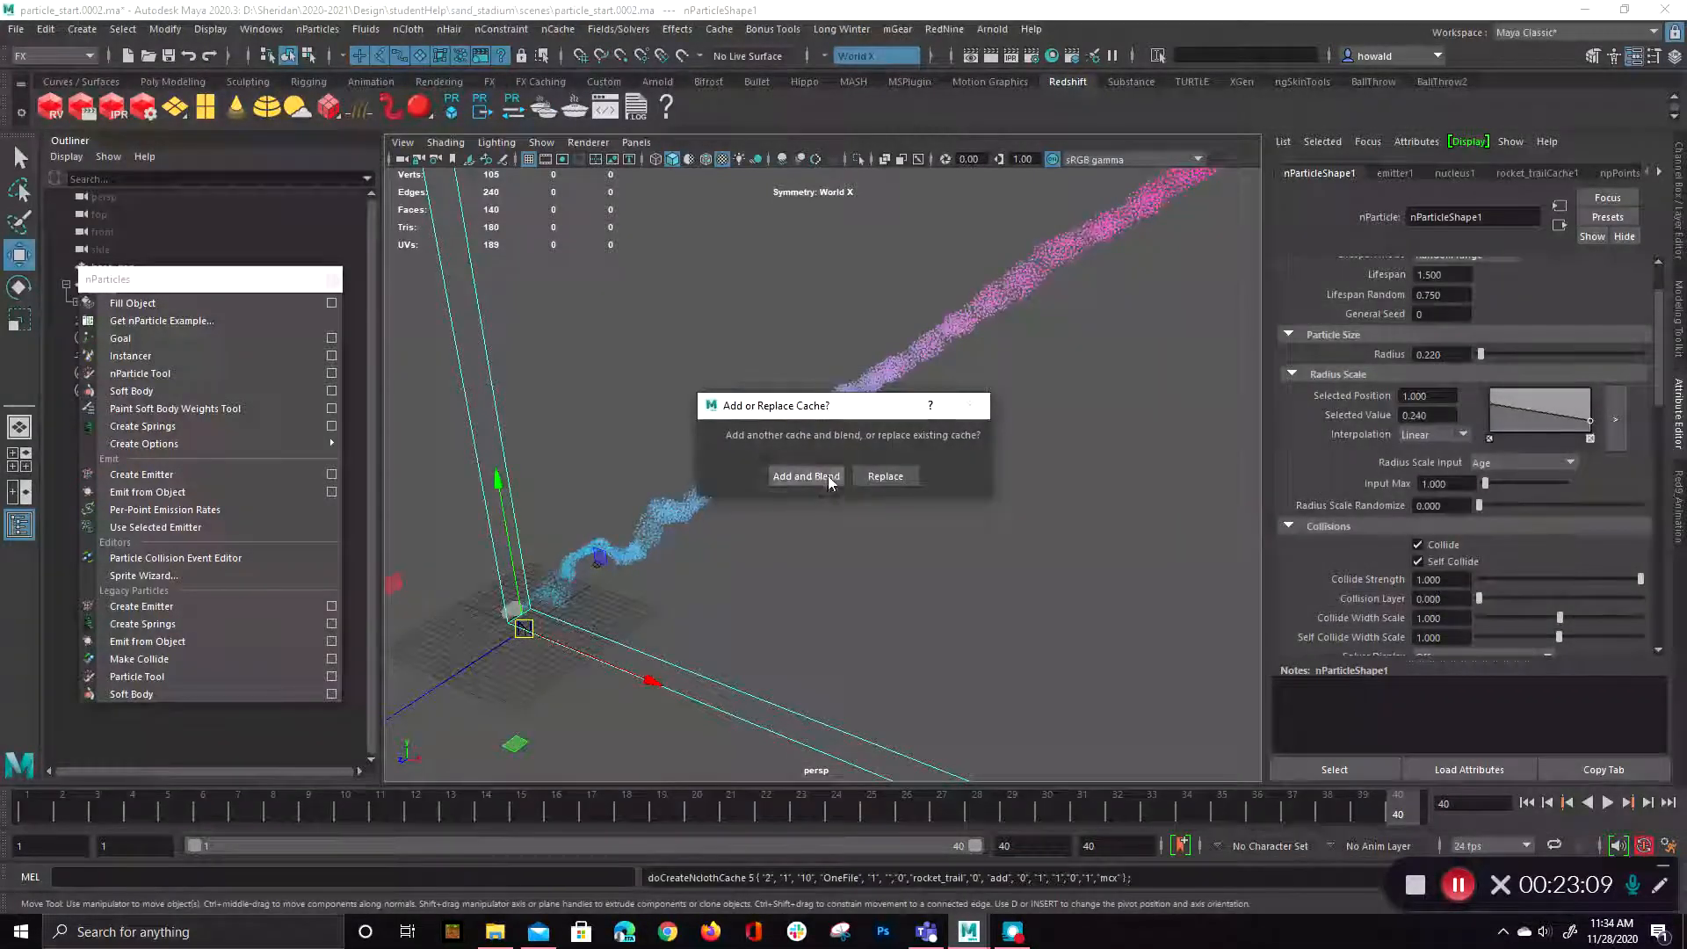
click(896, 478)
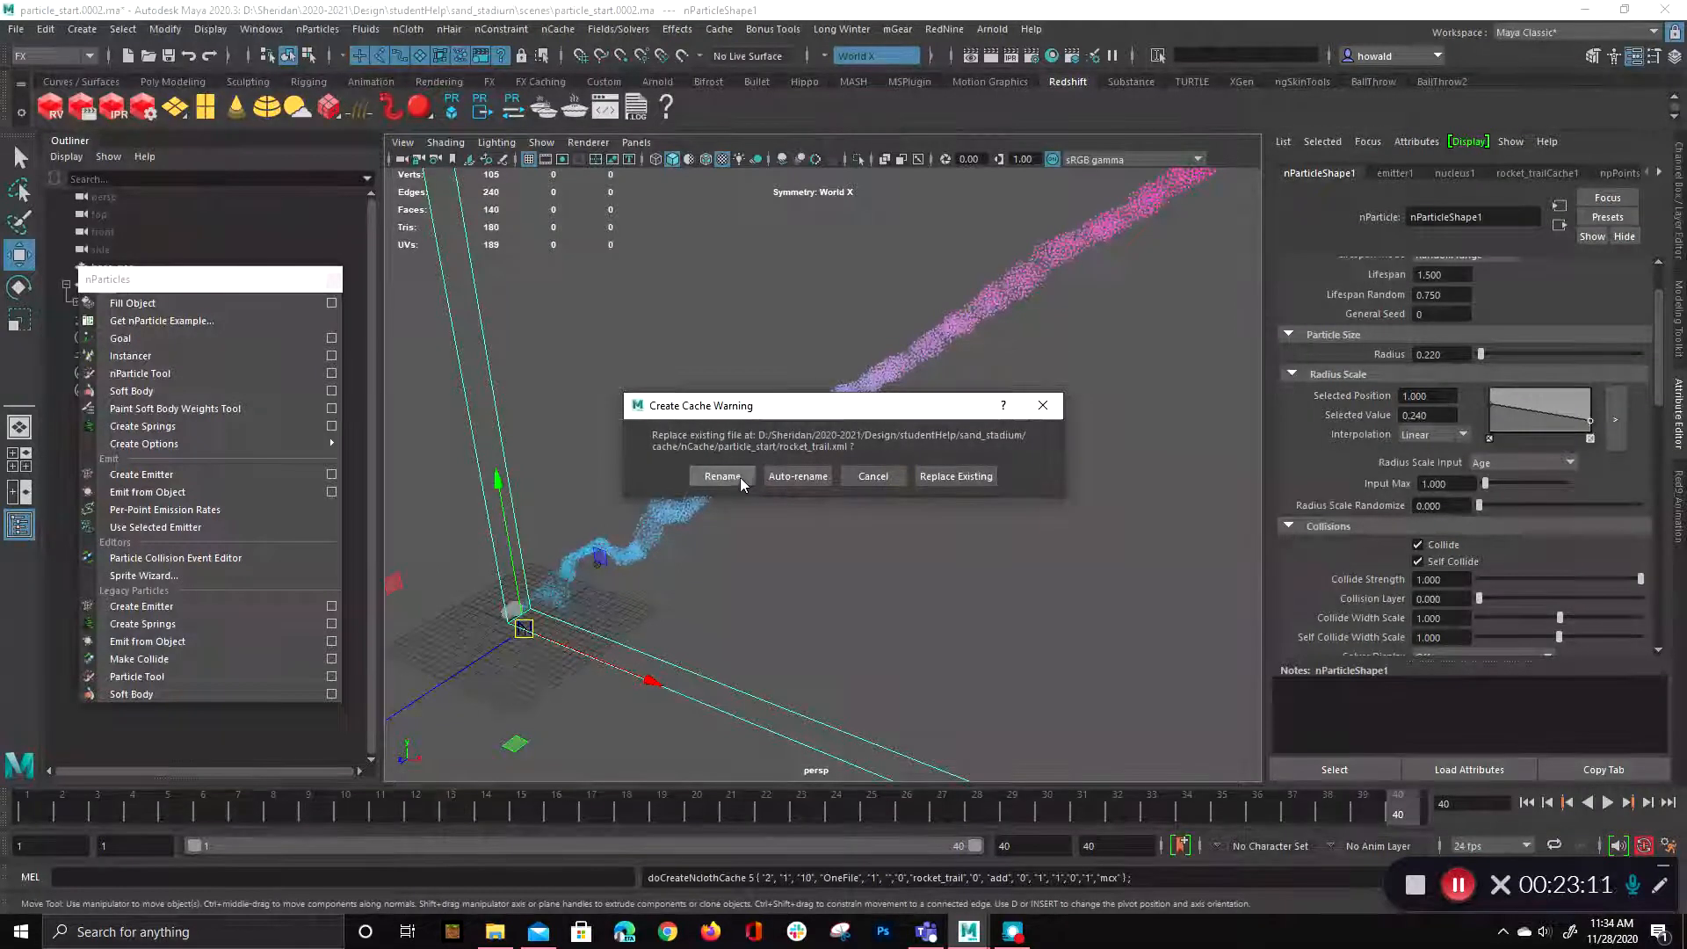
click(962, 476)
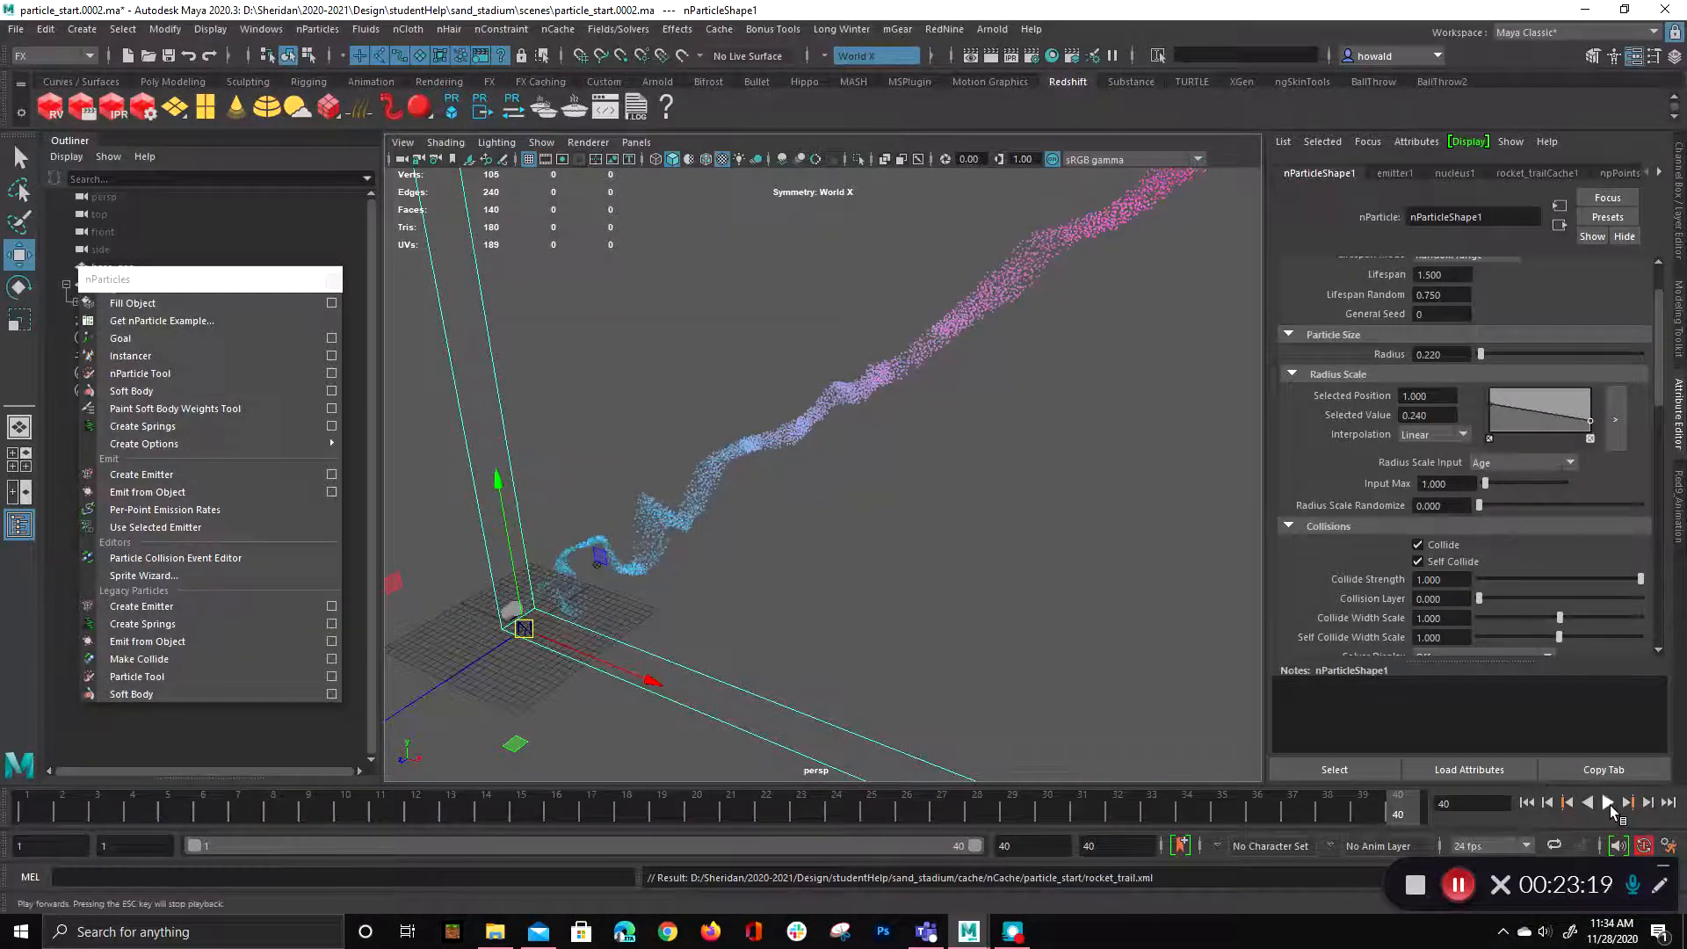
- Play the new cache and scrub back and forth along the timeline, ending on frame 31
click(1609, 803)
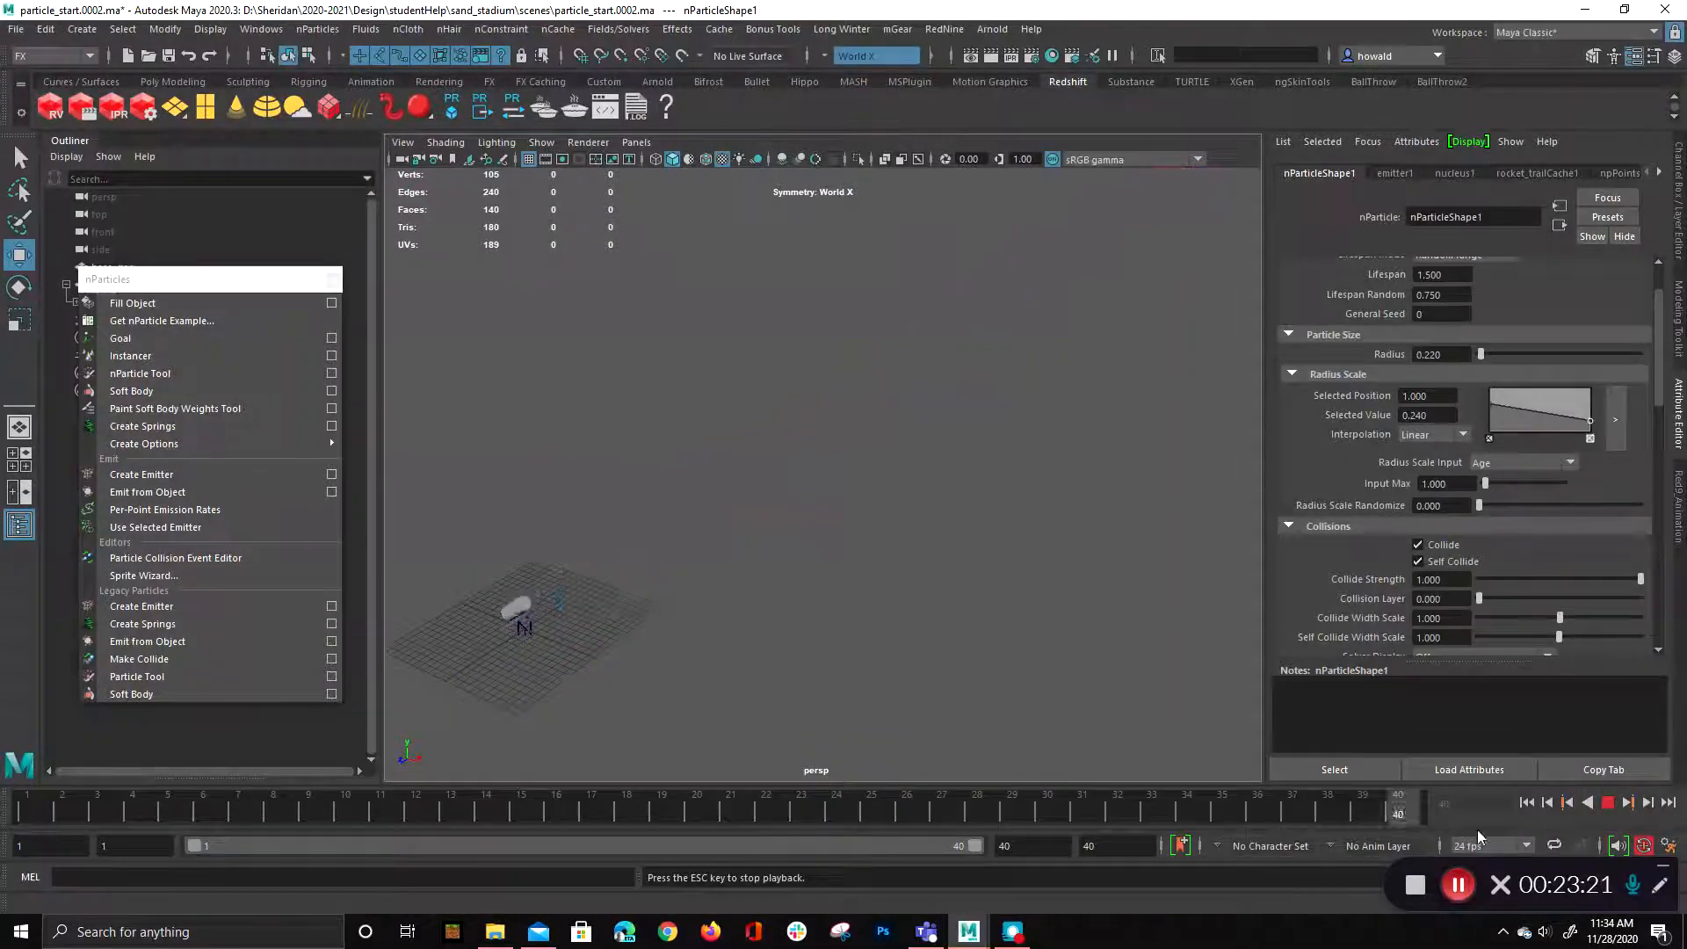
click(1602, 802)
drag(1097, 814, 924, 854)
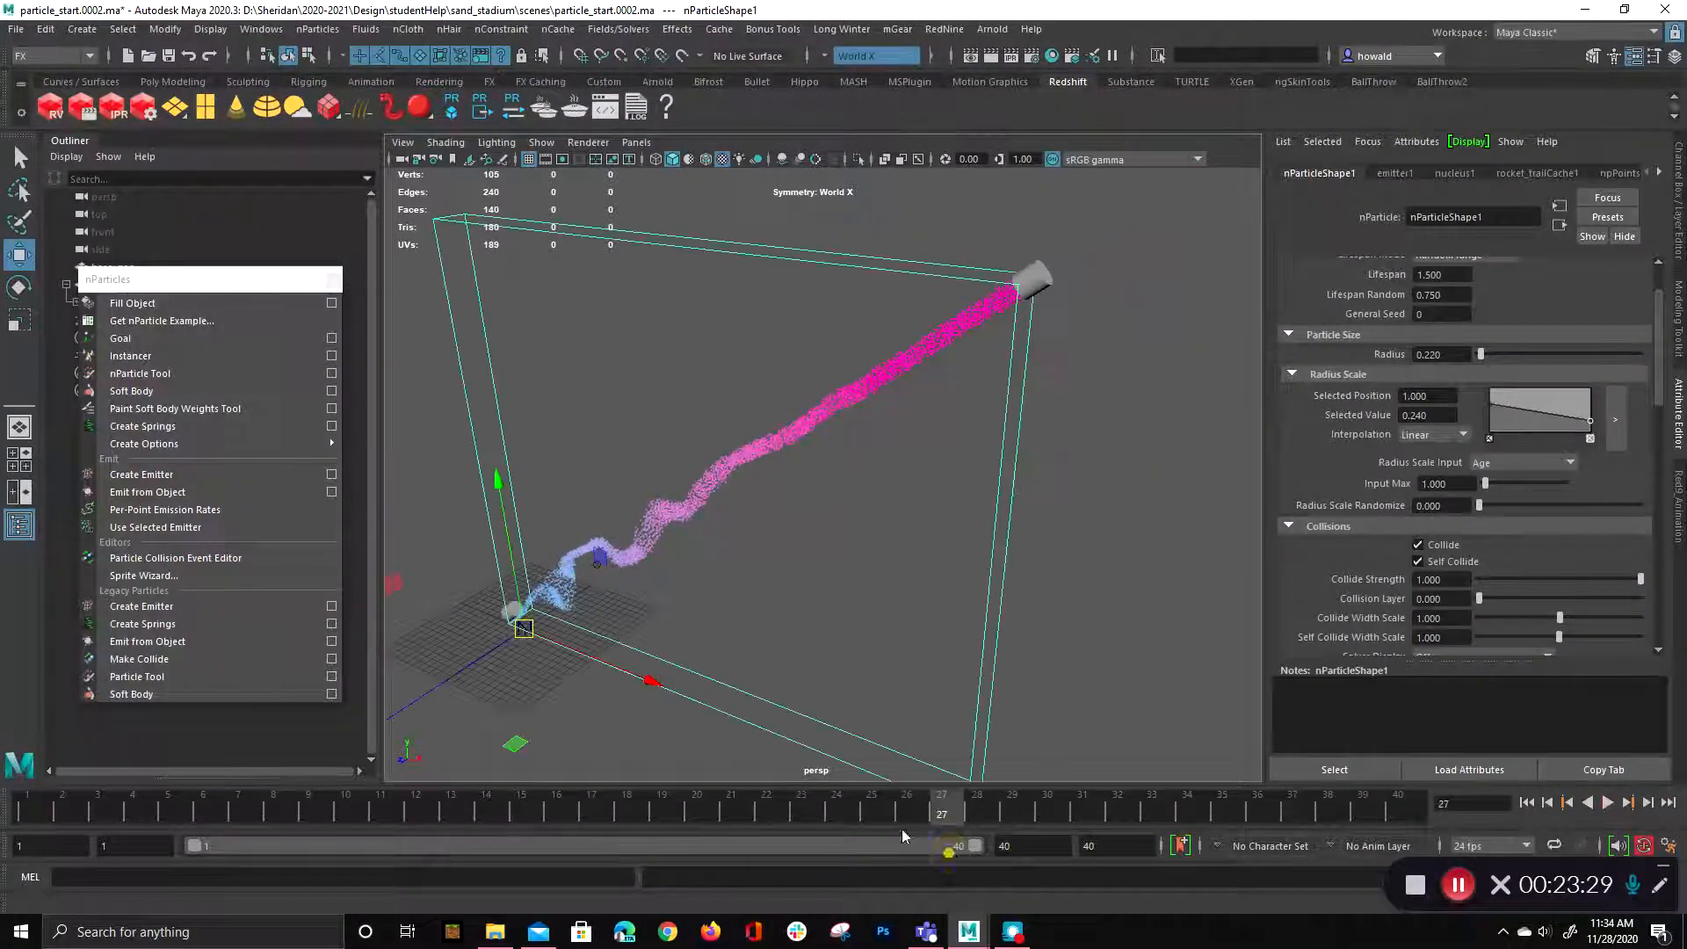
drag(512, 815, 1070, 746)
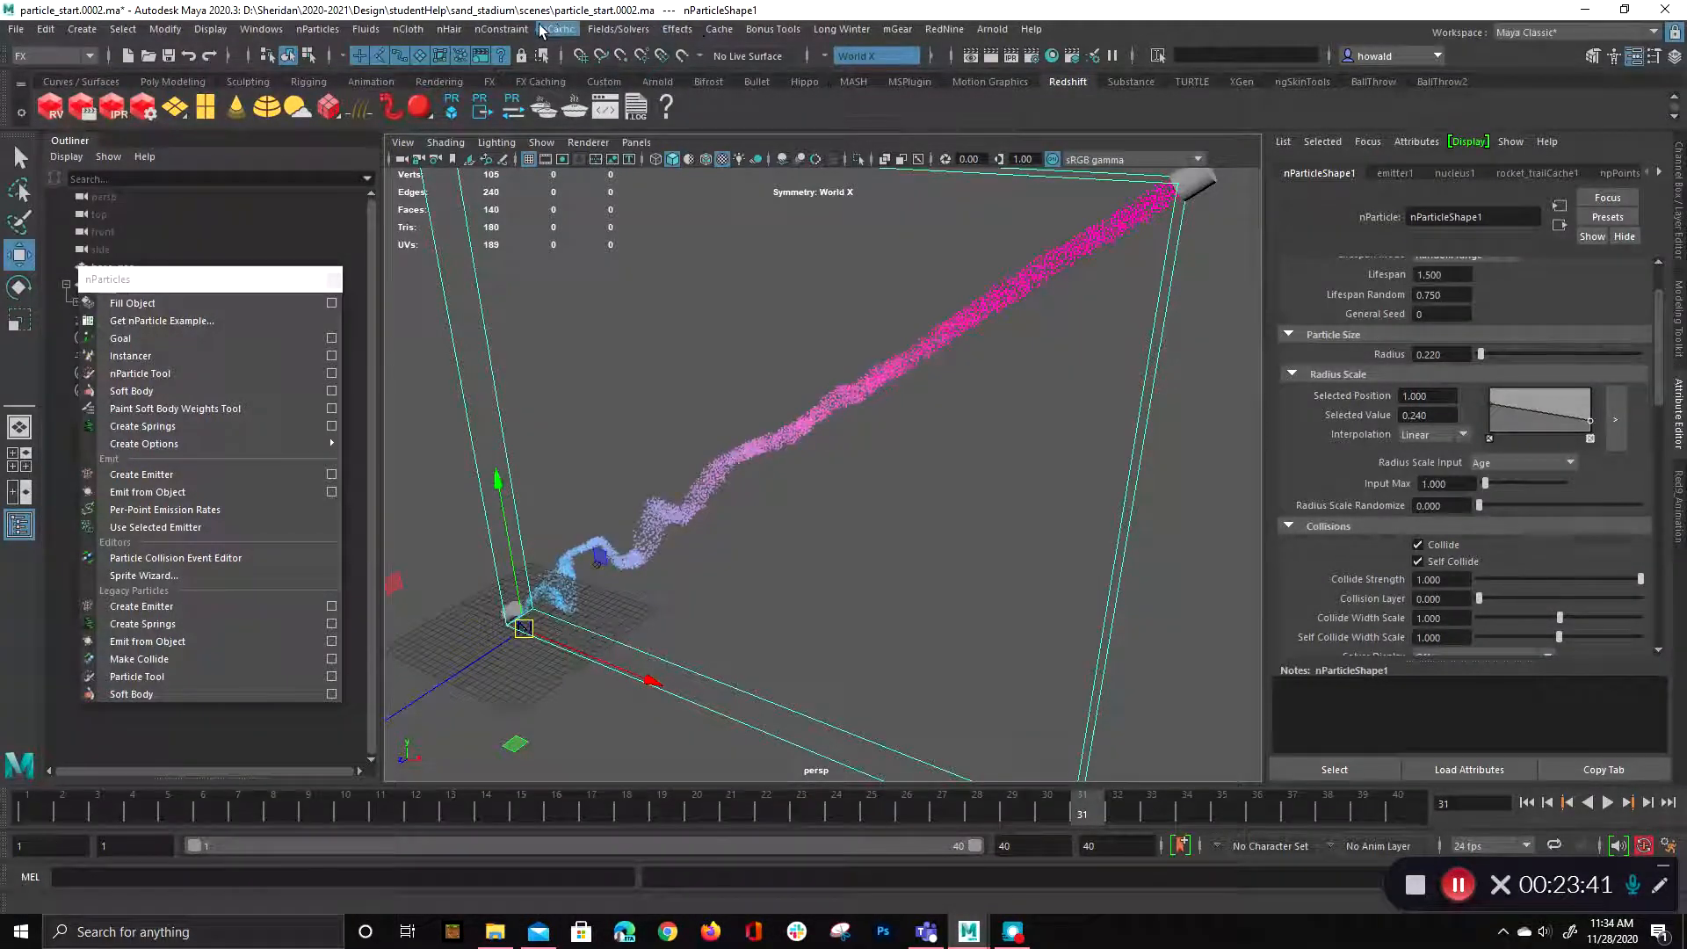
click(408, 31)
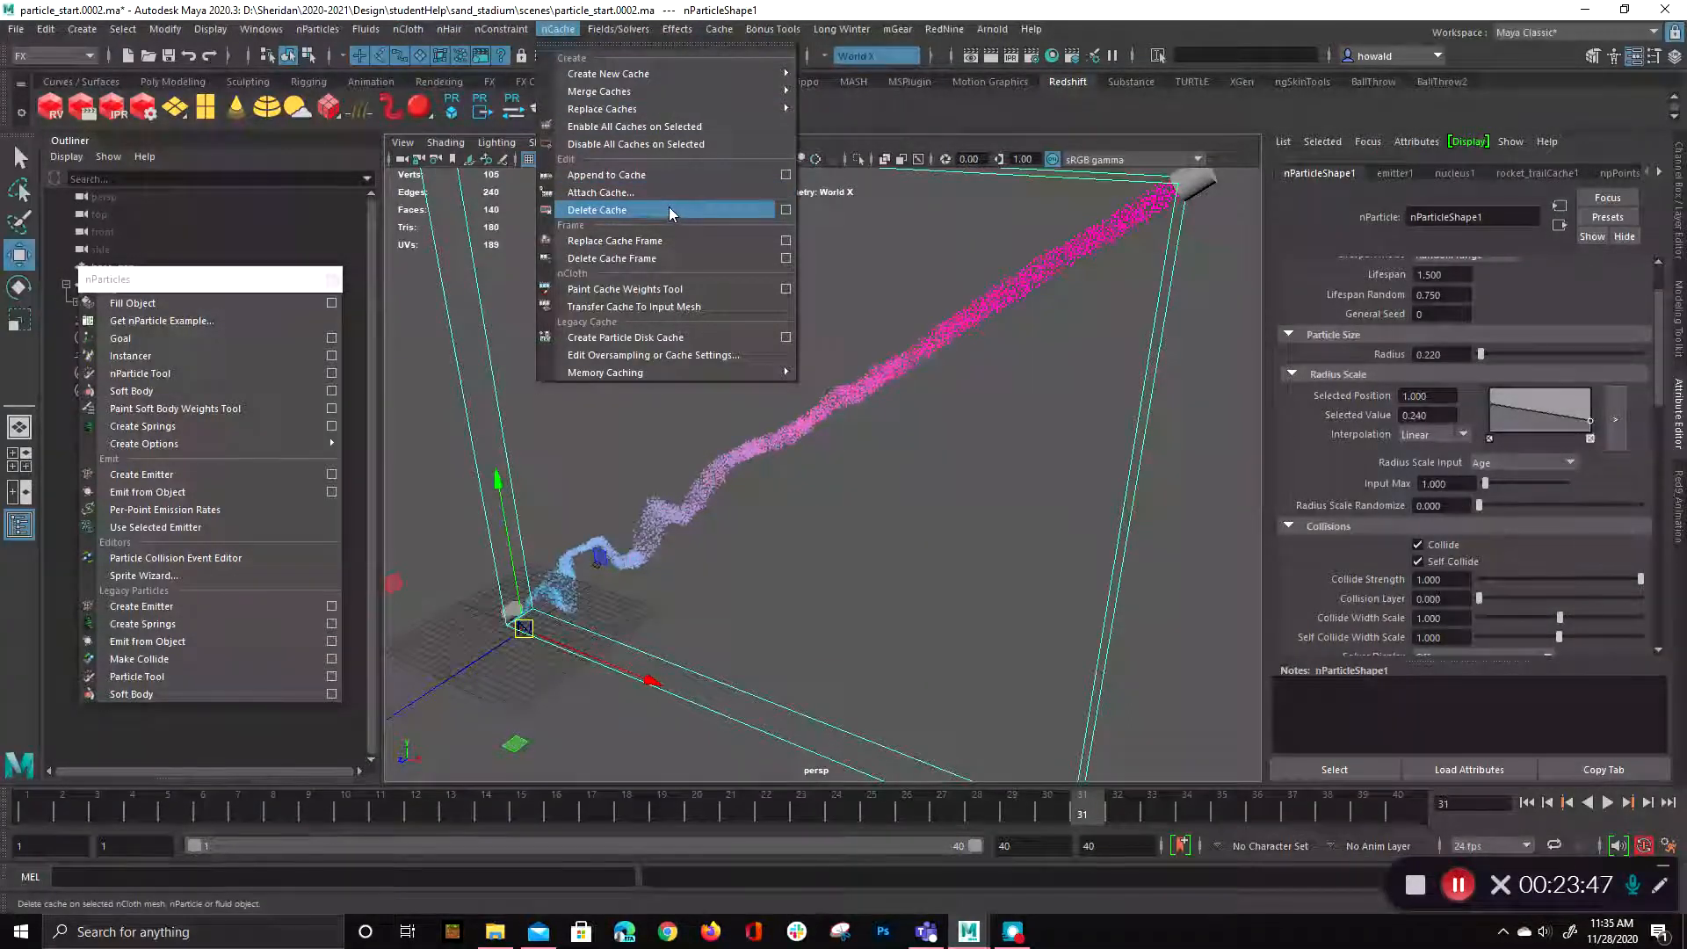
click(1121, 28)
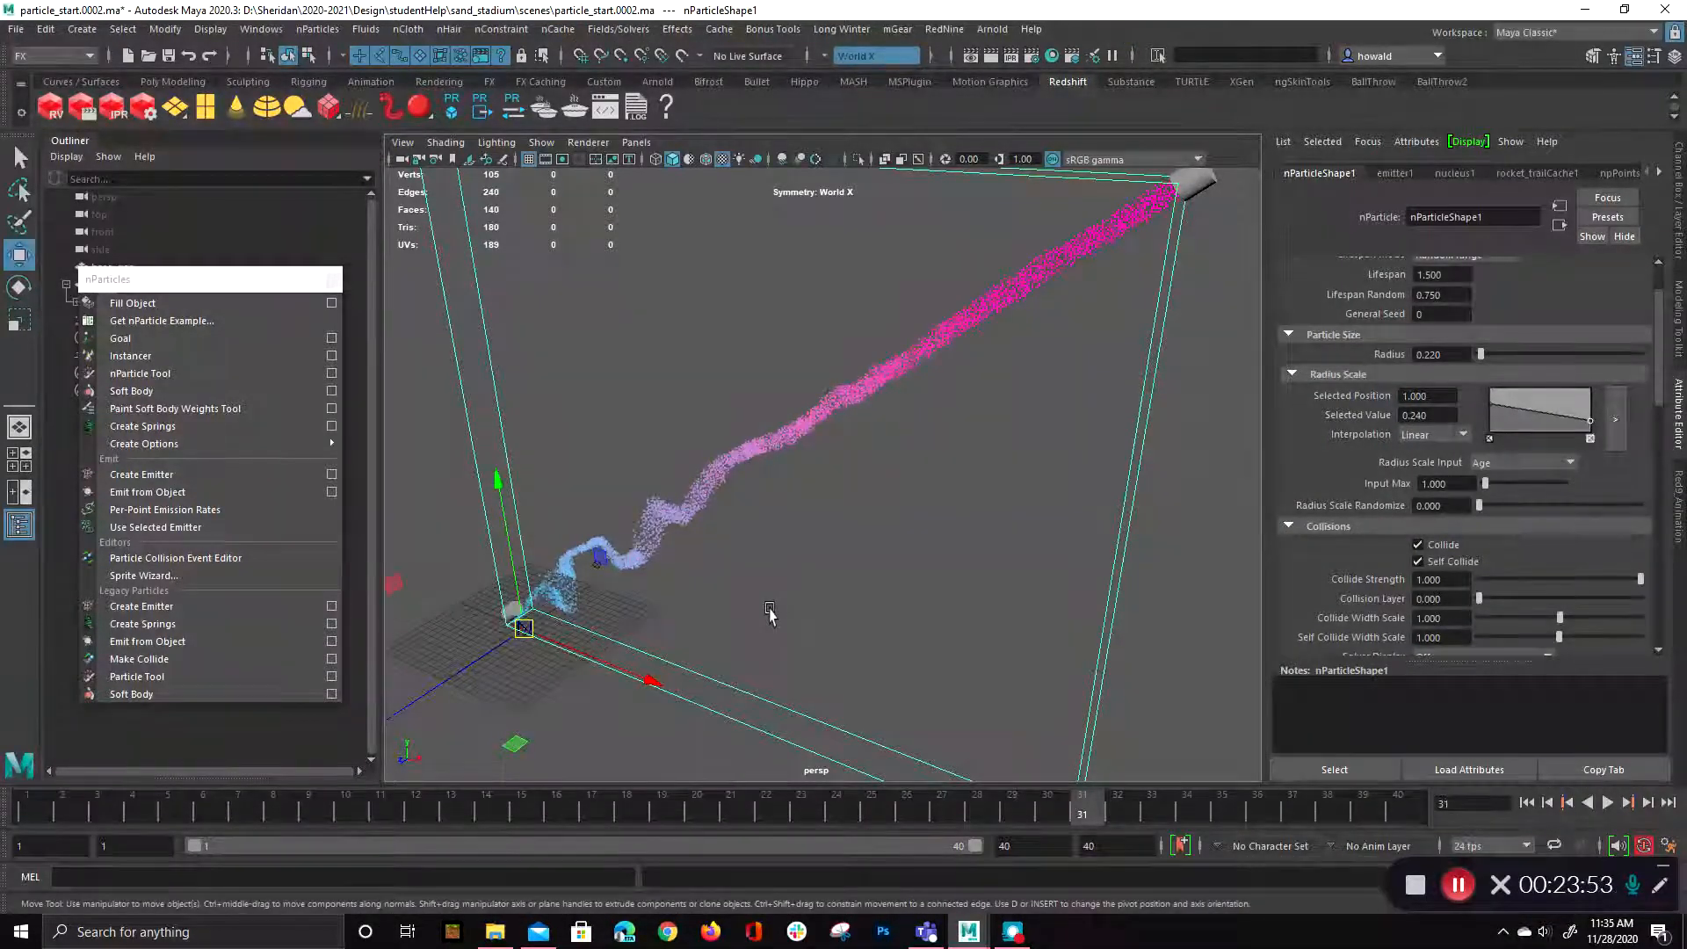
alt+drag(1043, 478, 973, 517)
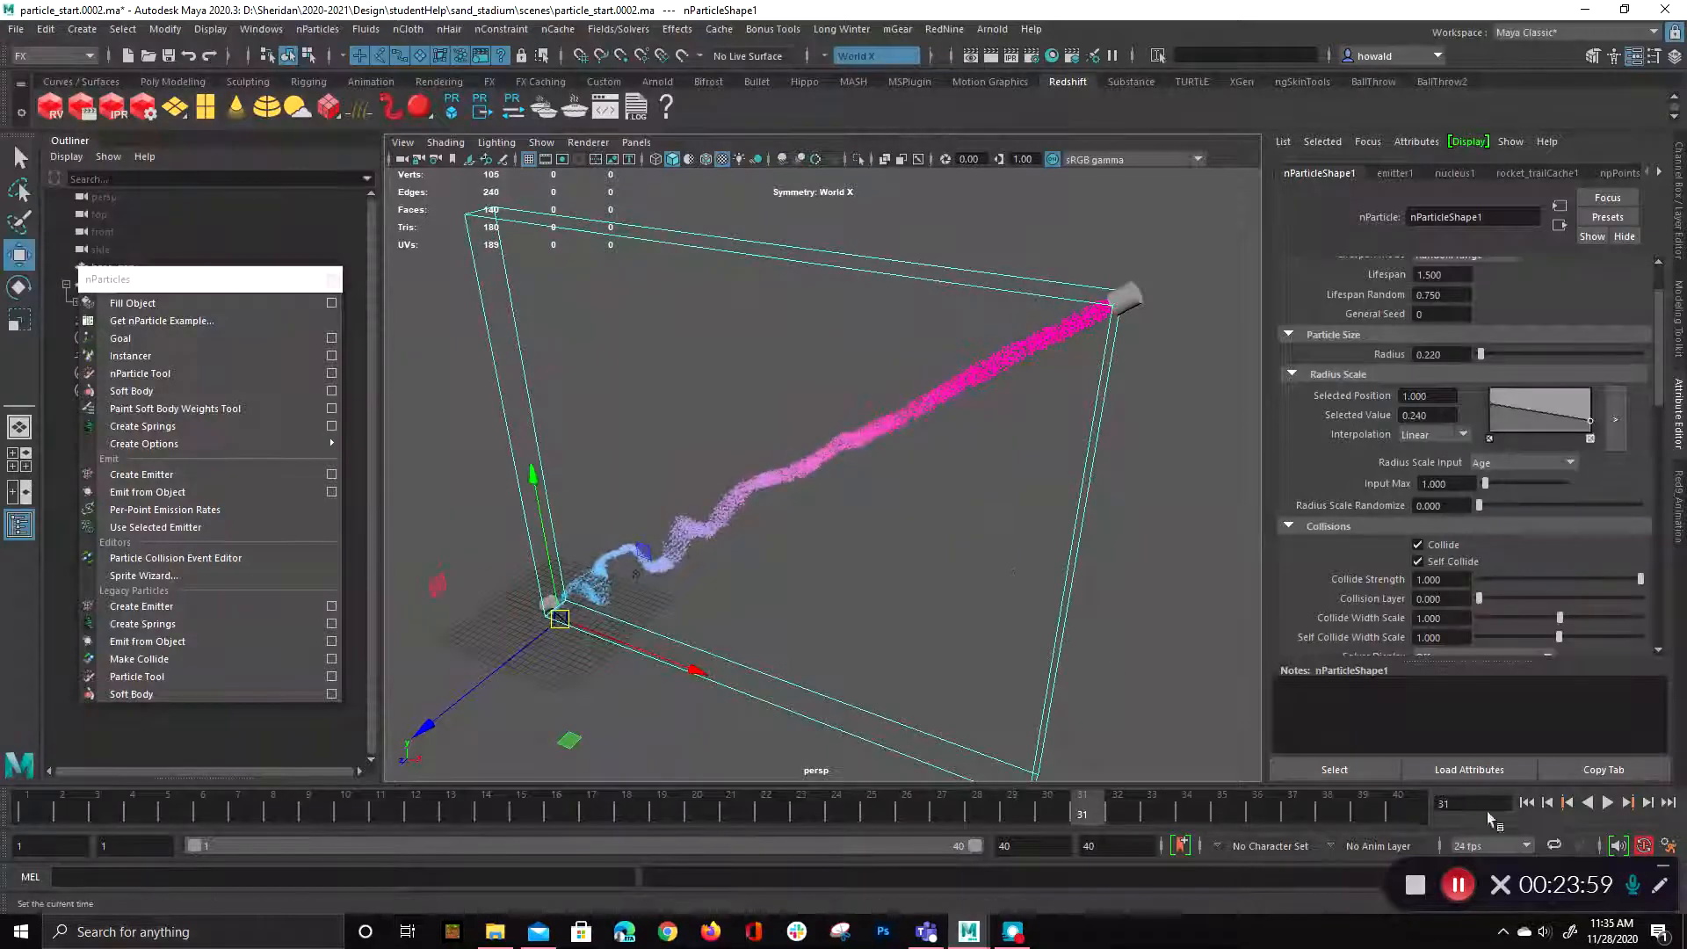
- Close the floating nParticles menu and save the scene
click(332, 280)
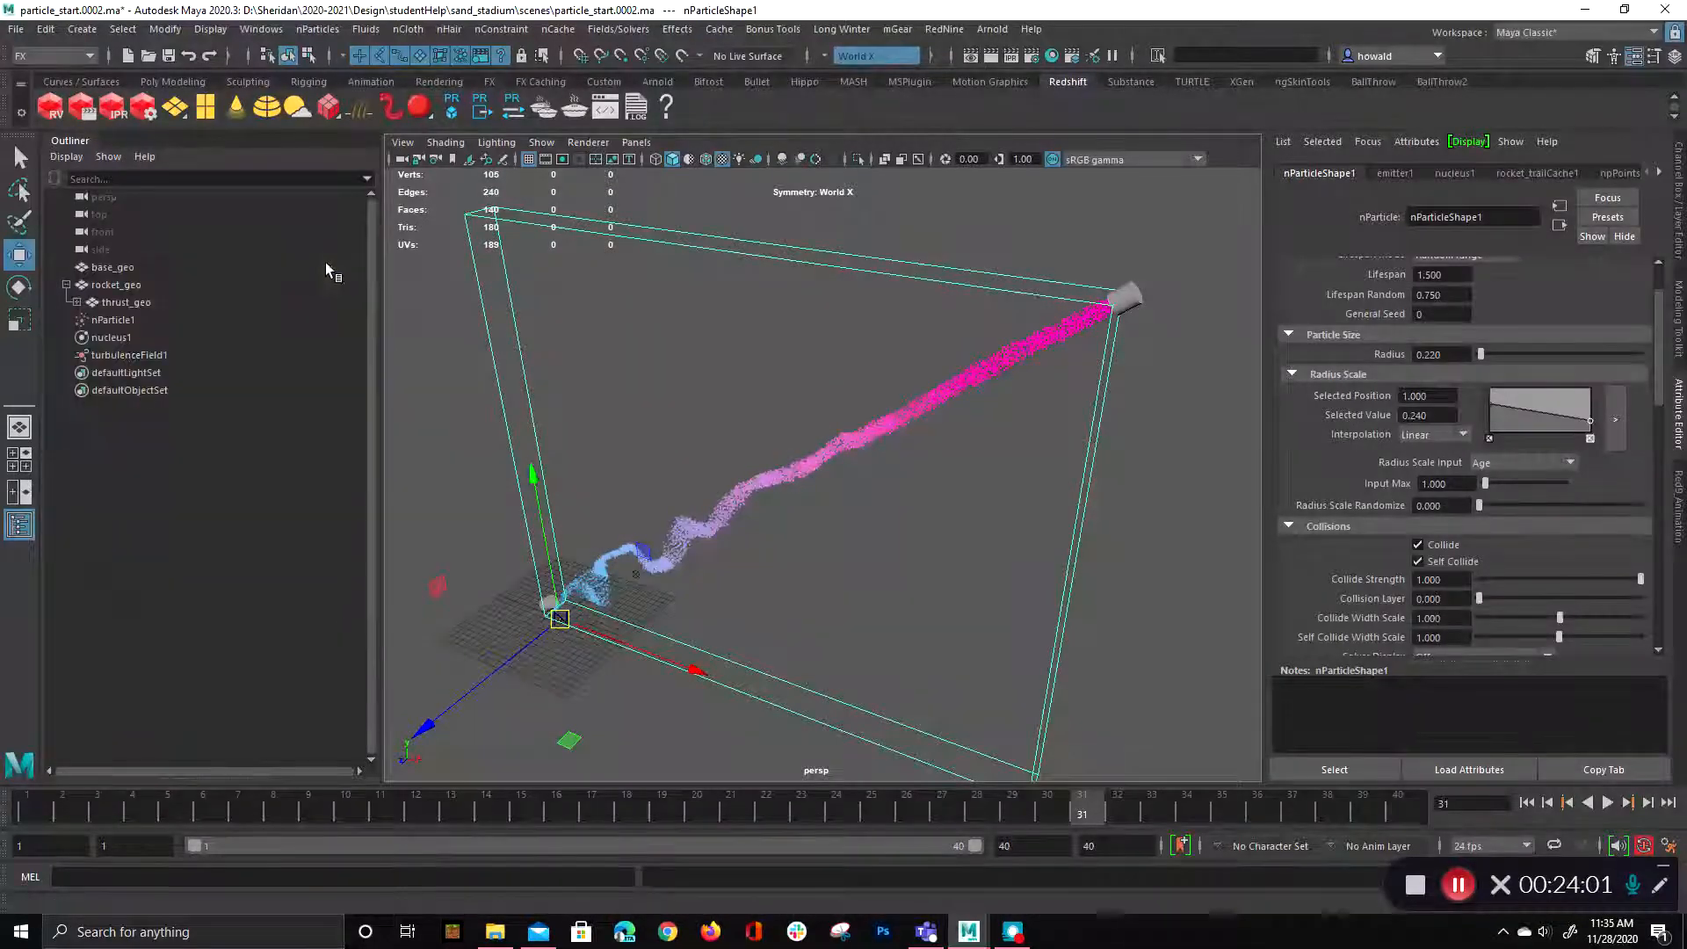
click(16, 29)
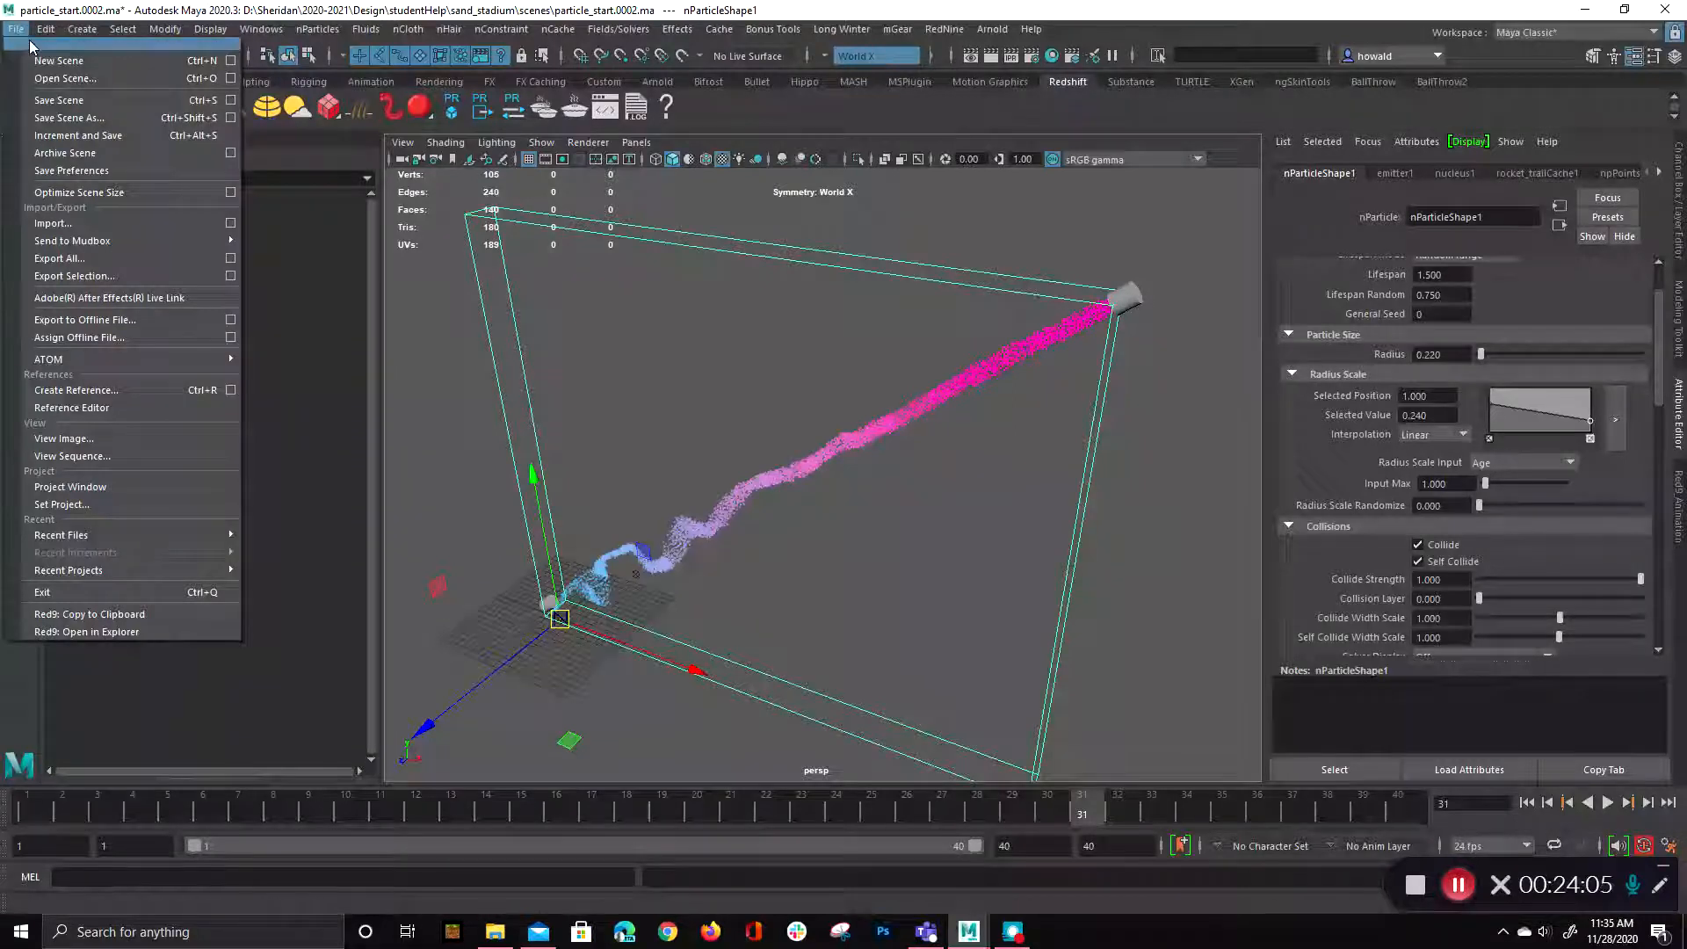
click(113, 101)
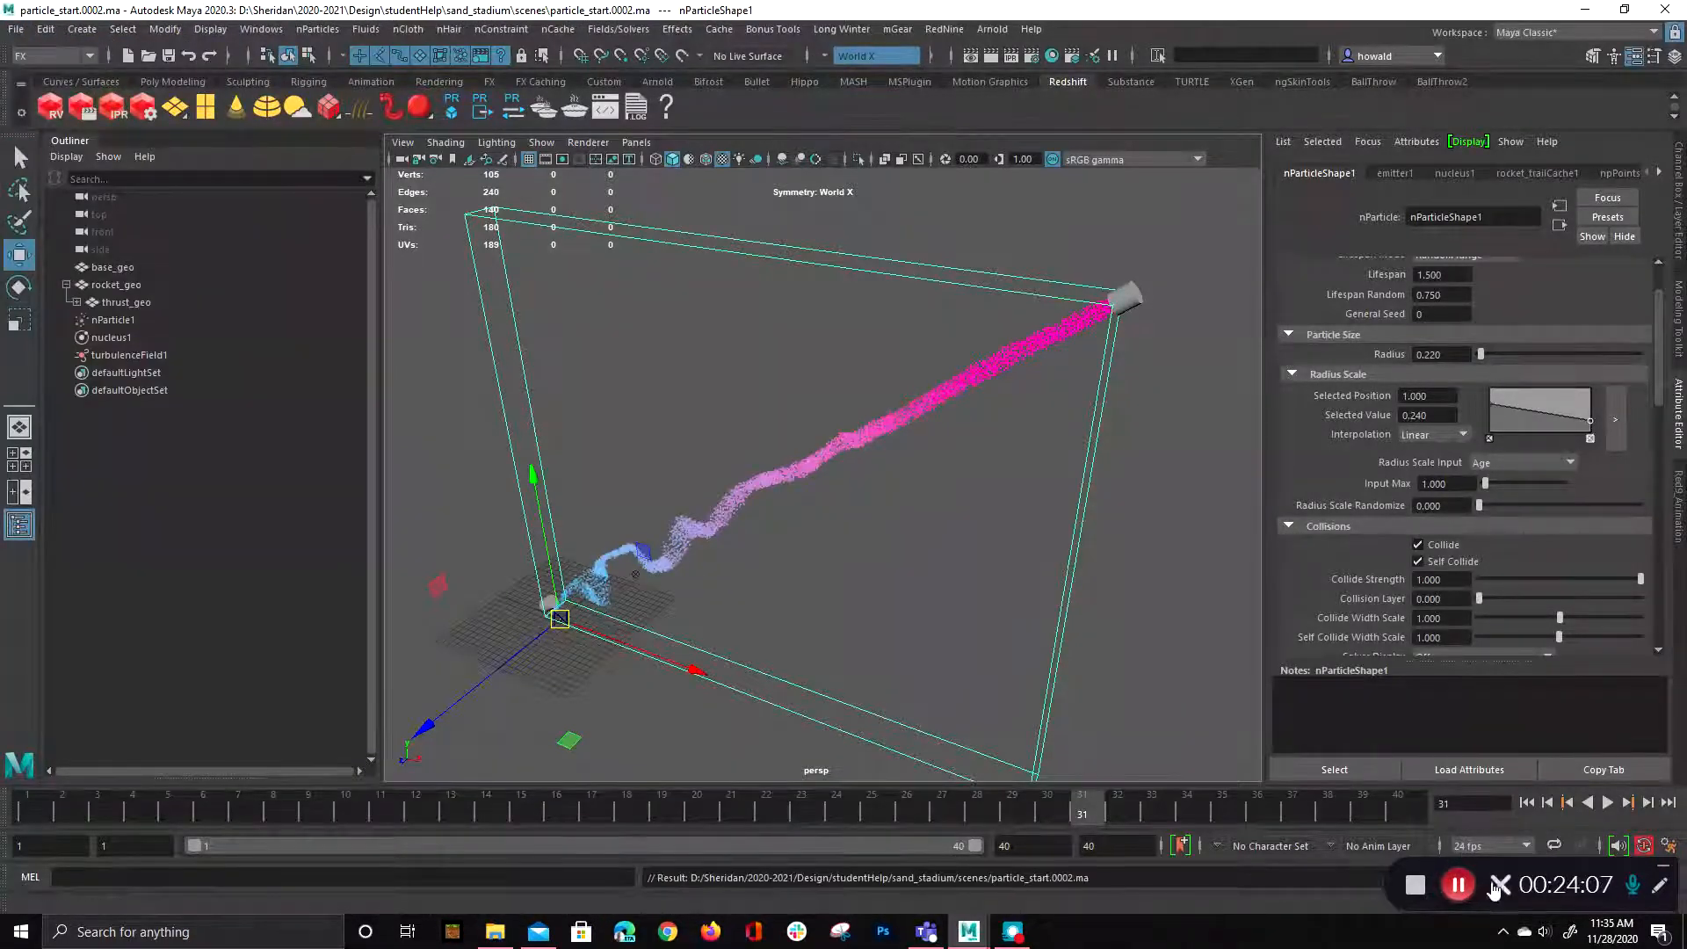